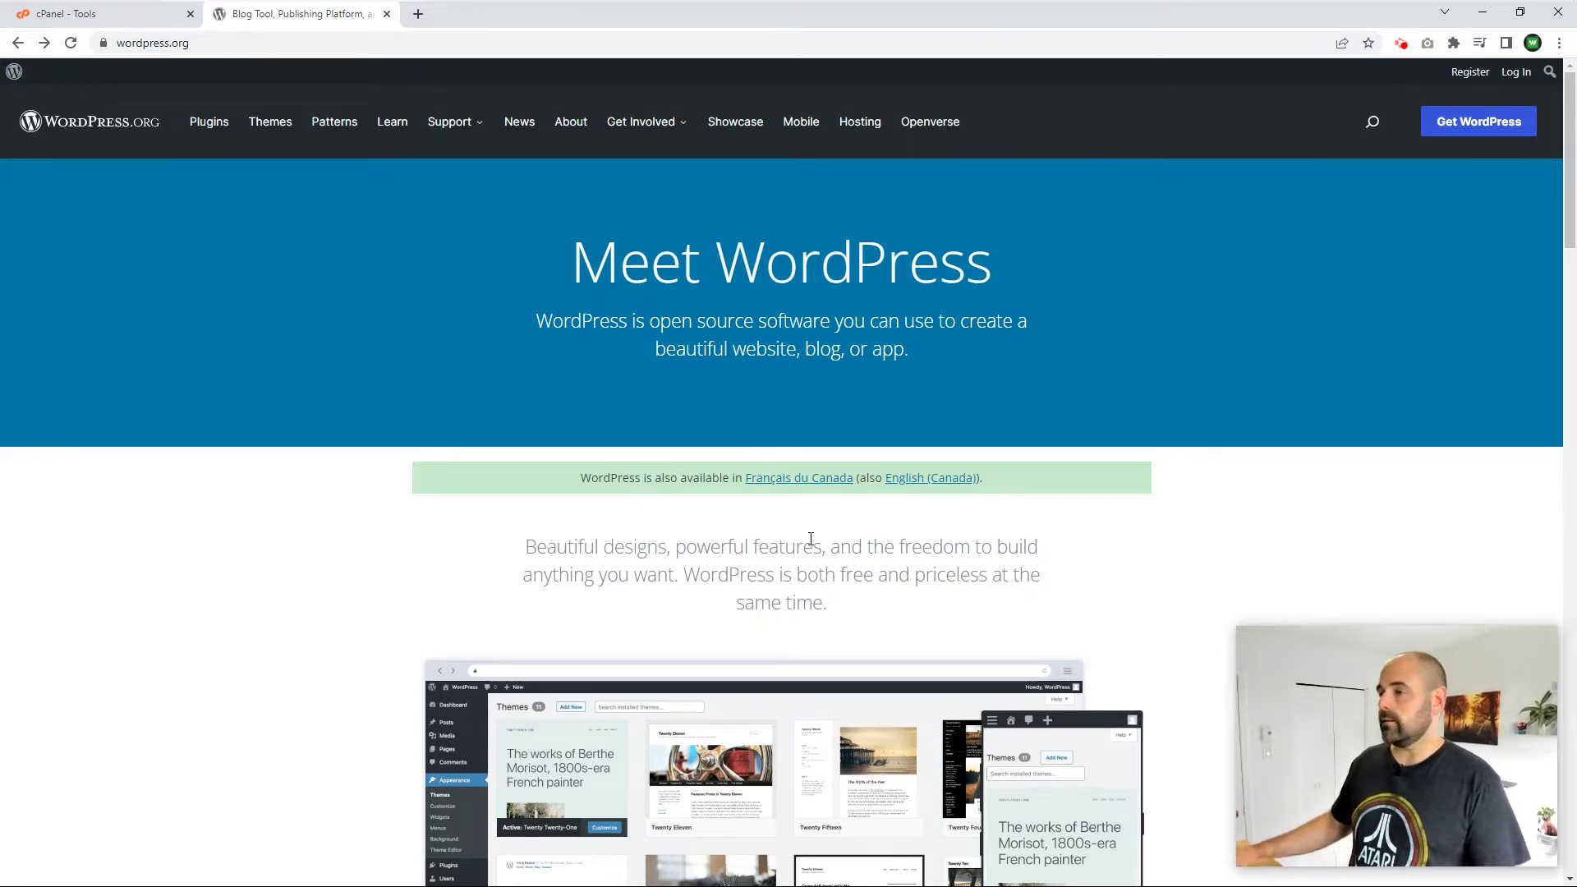
Step: Switch WordPress.org to Français du Canada and reach the WordPress 6.0.1 download page
left_click(792, 484)
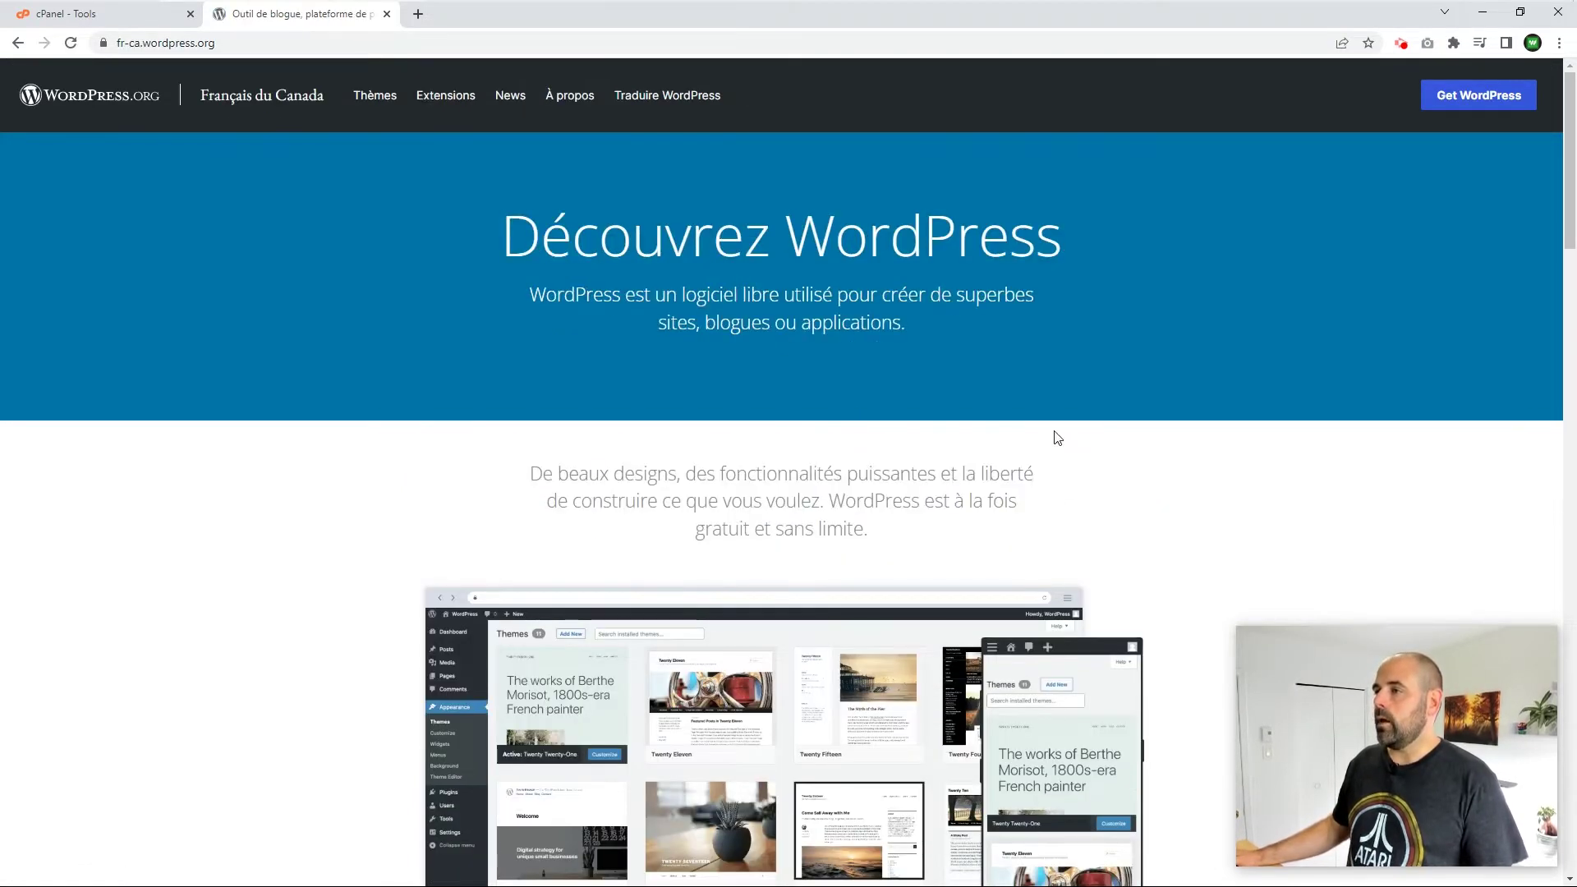
left_click(1472, 105)
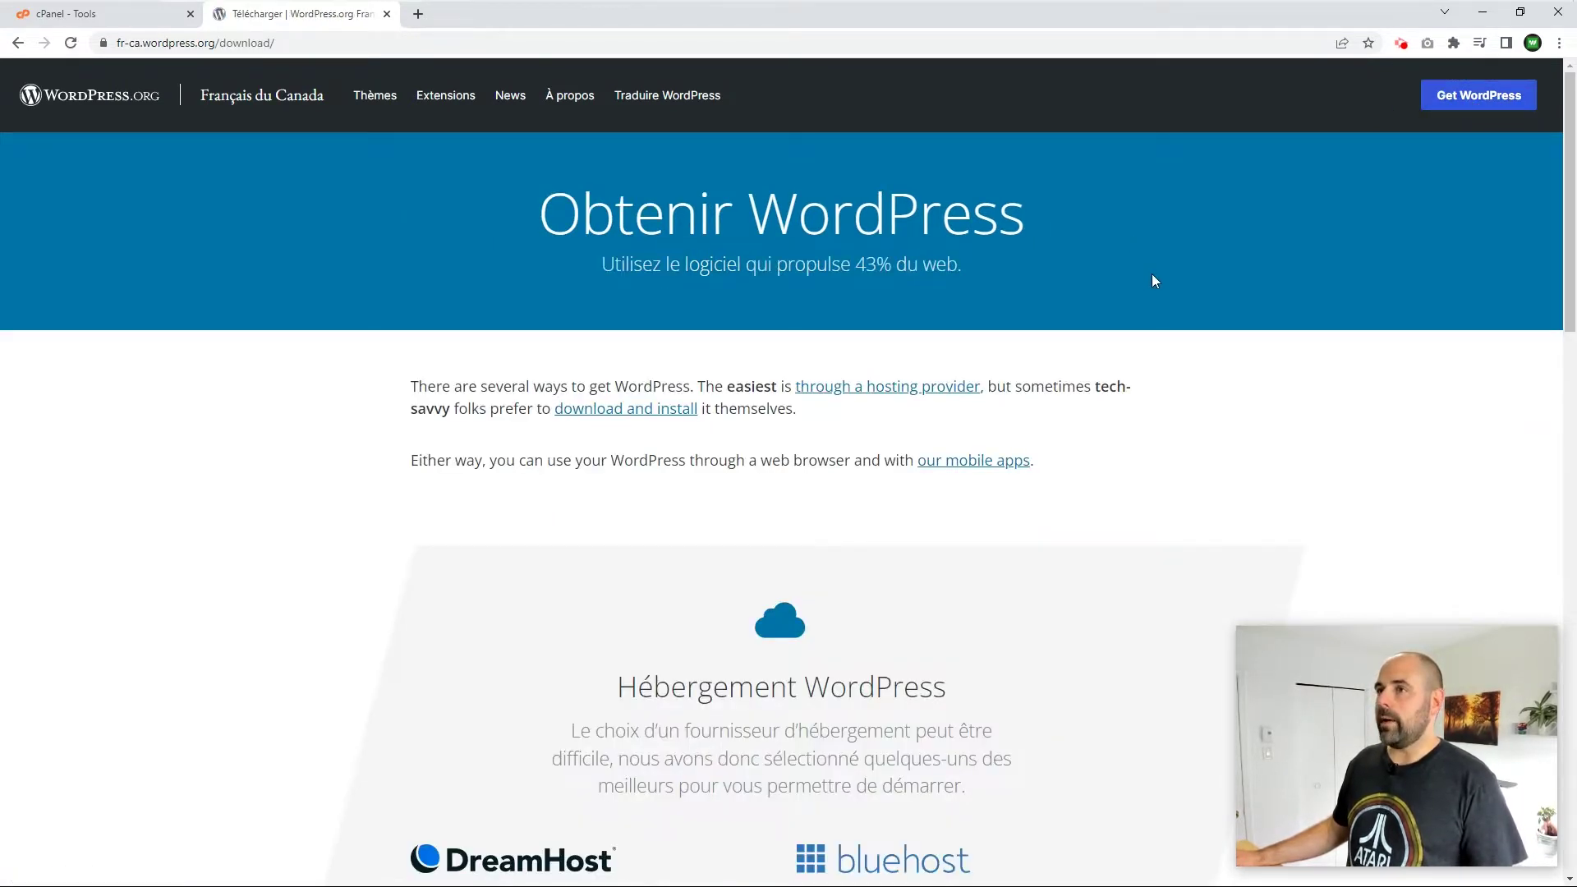
scroll(1161, 284, "down", 10)
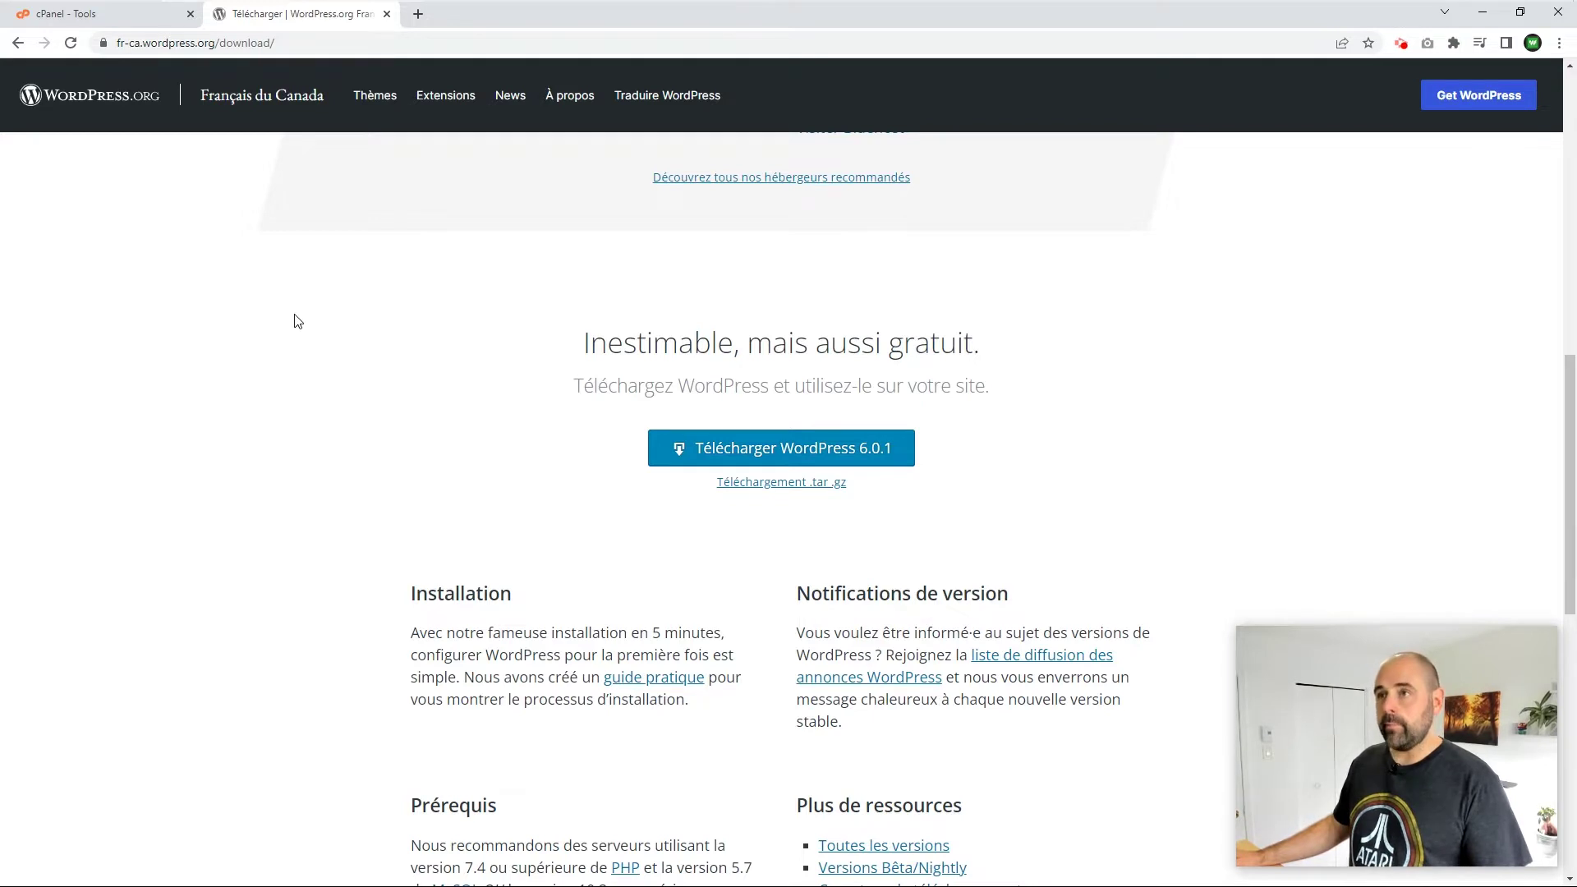
key("ctrl+Tab")
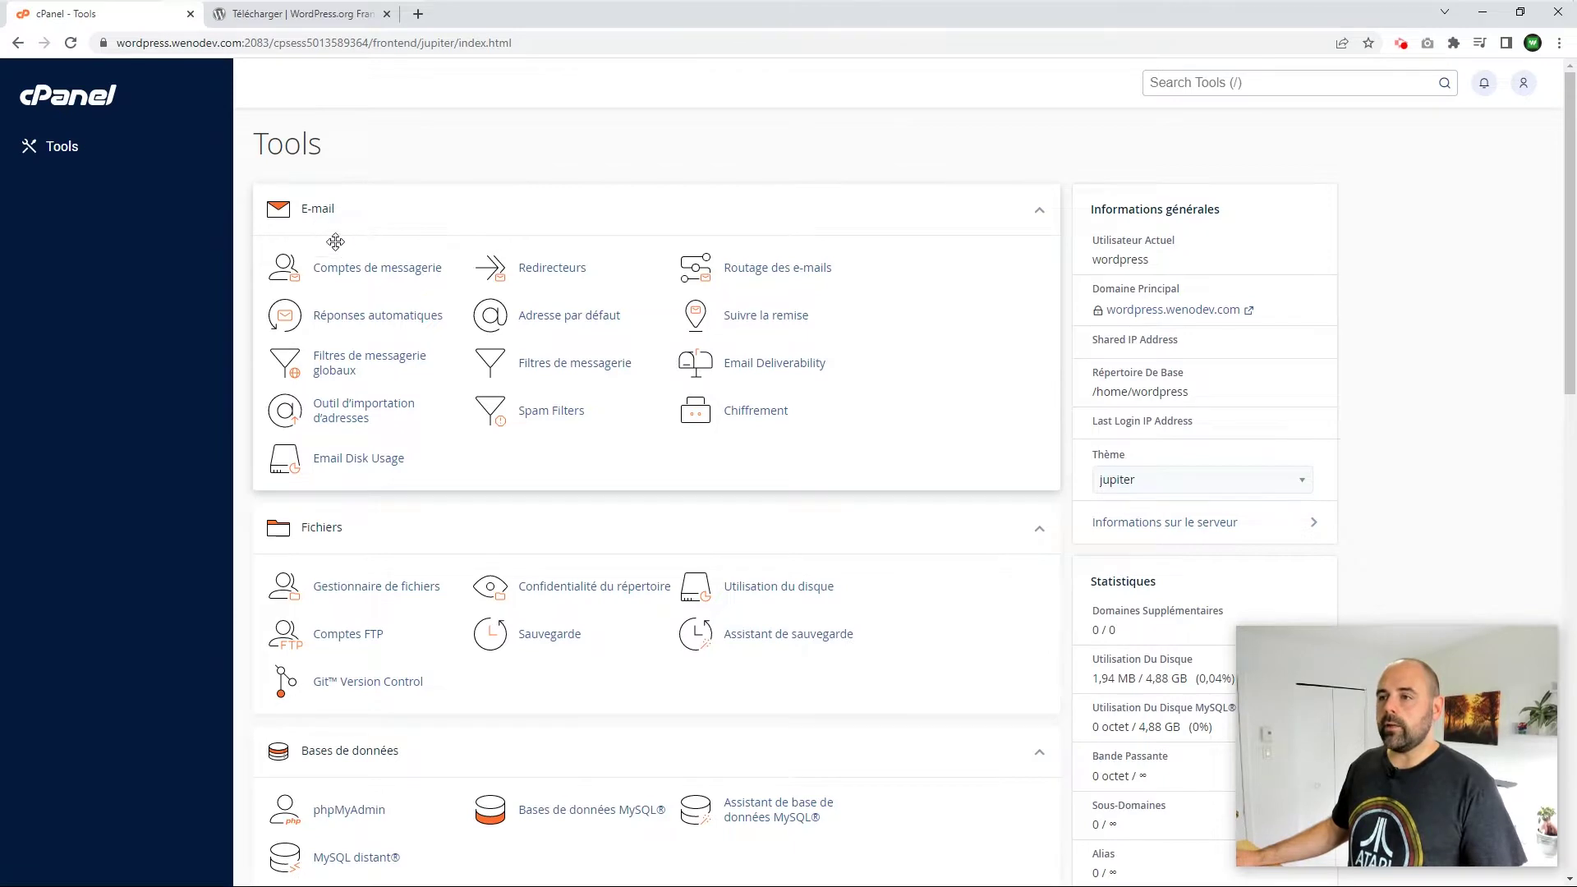
scroll(304, 575, "down", 5)
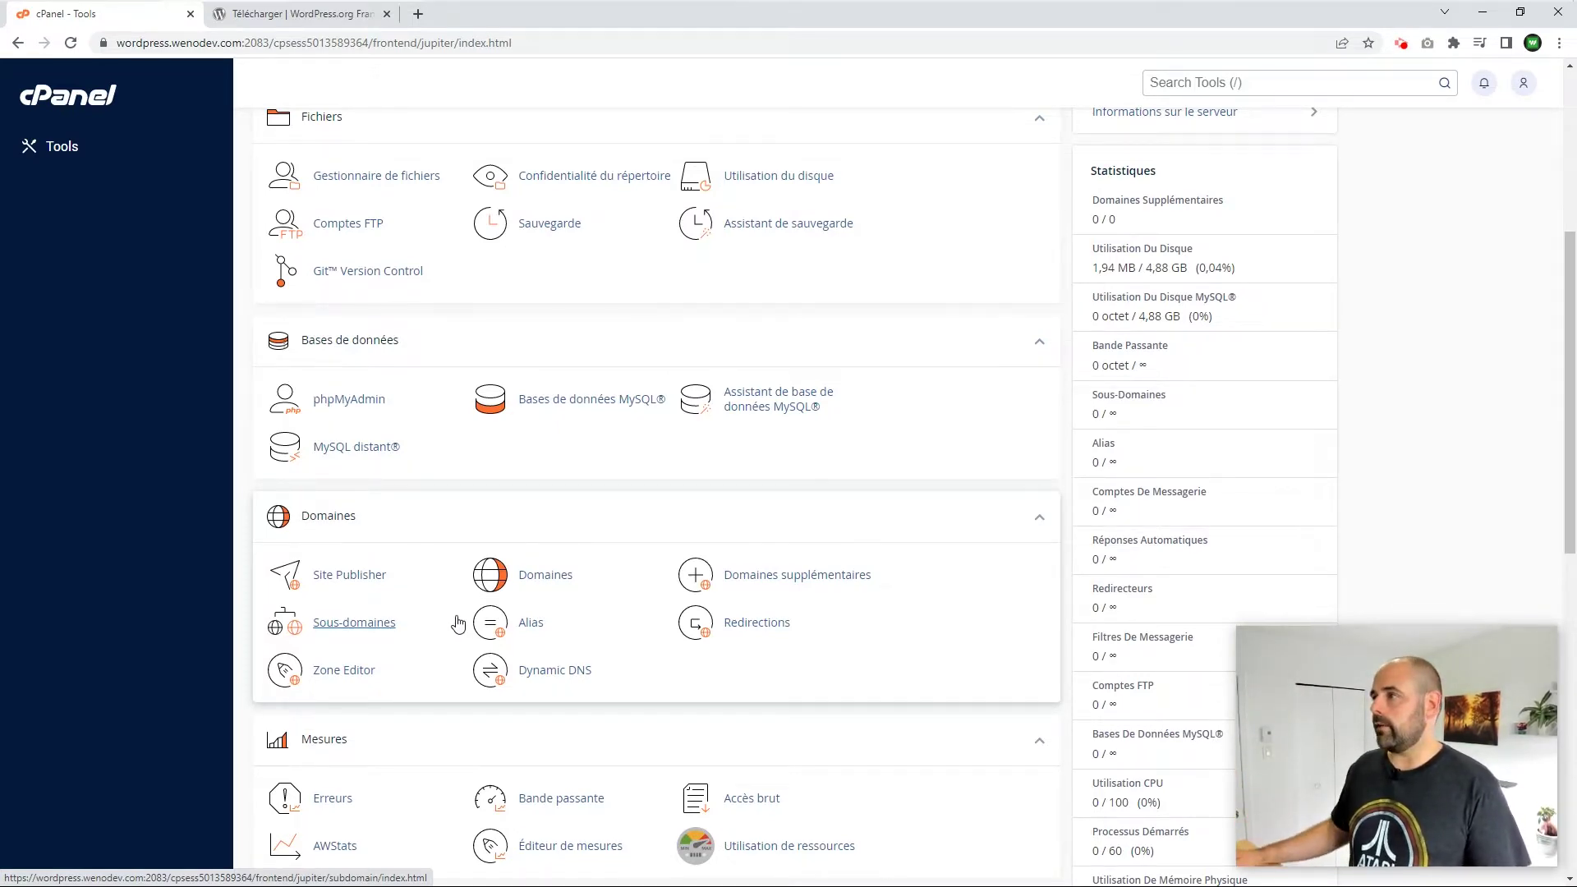
scroll(771, 454, "up", 5)
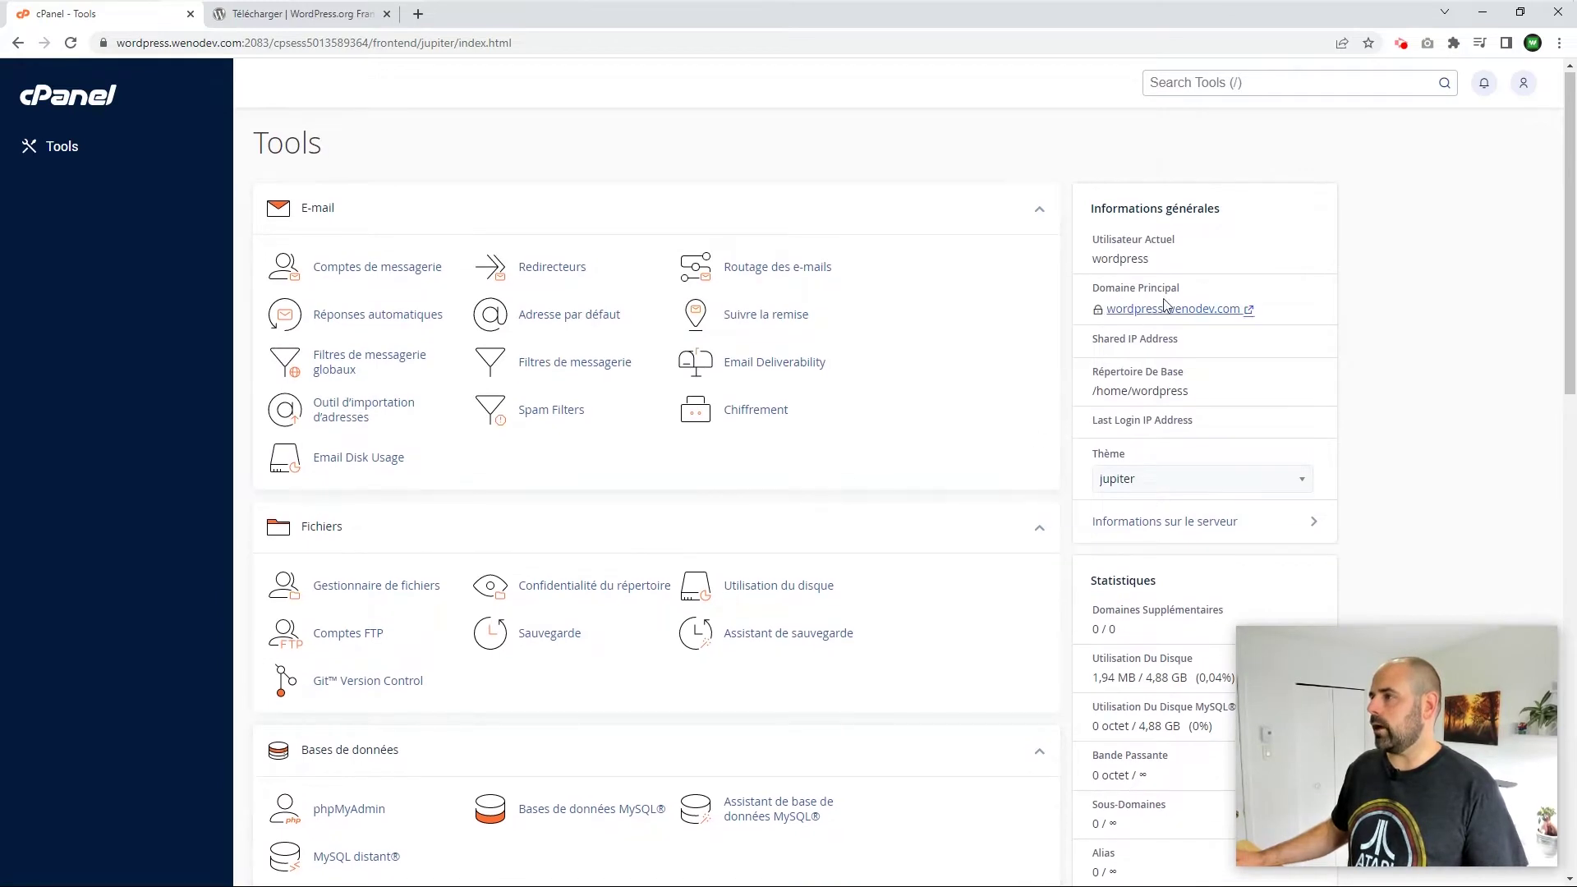
scroll(944, 581, "down", 1)
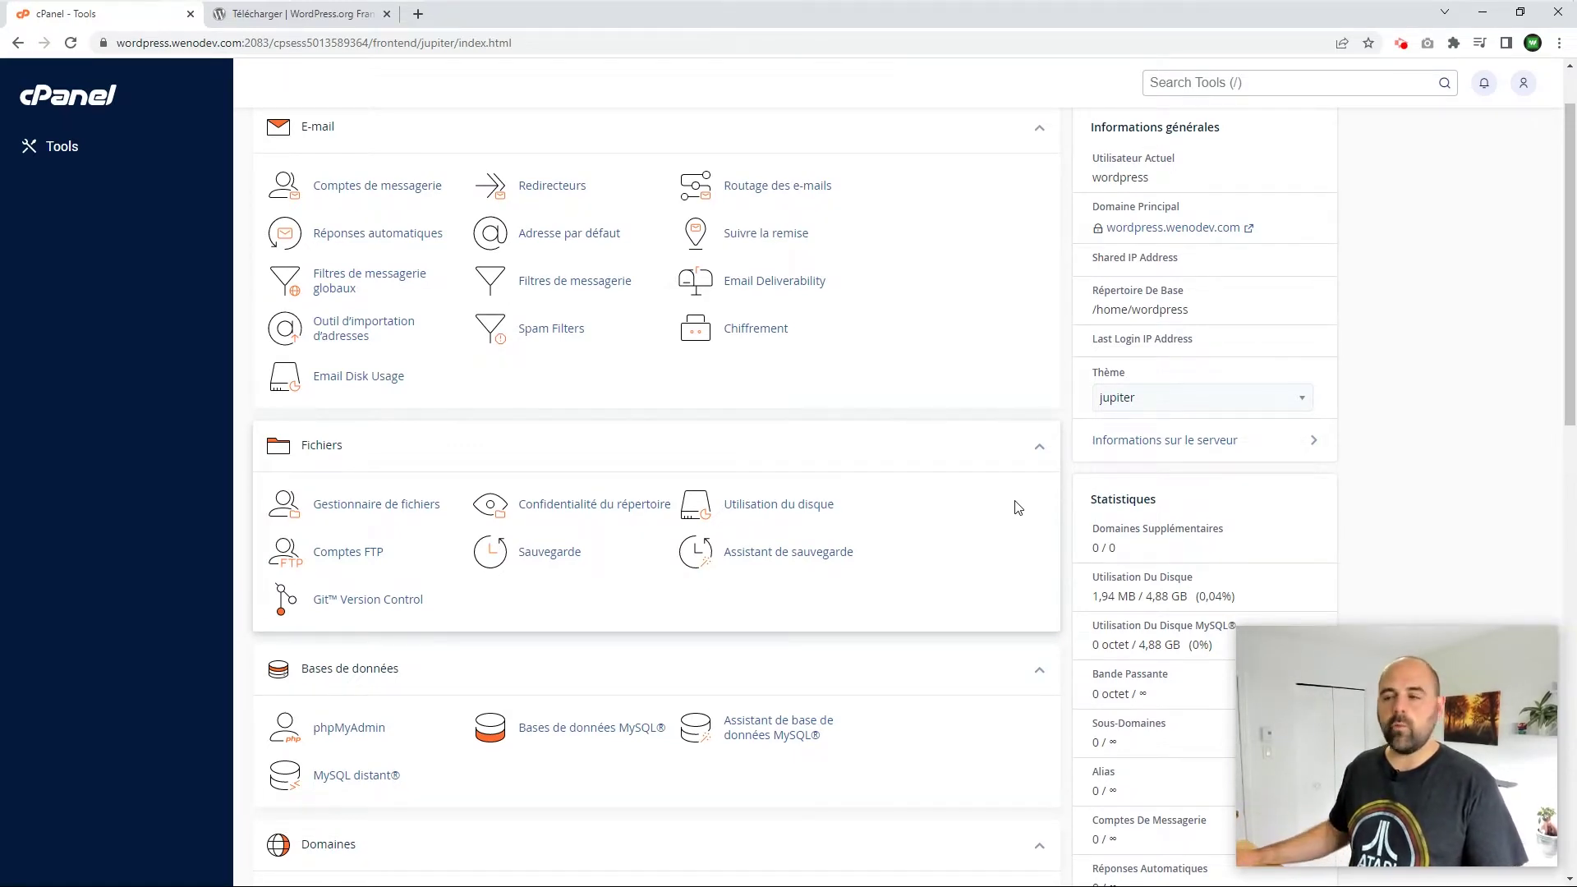
scroll(463, 273, "up", 1)
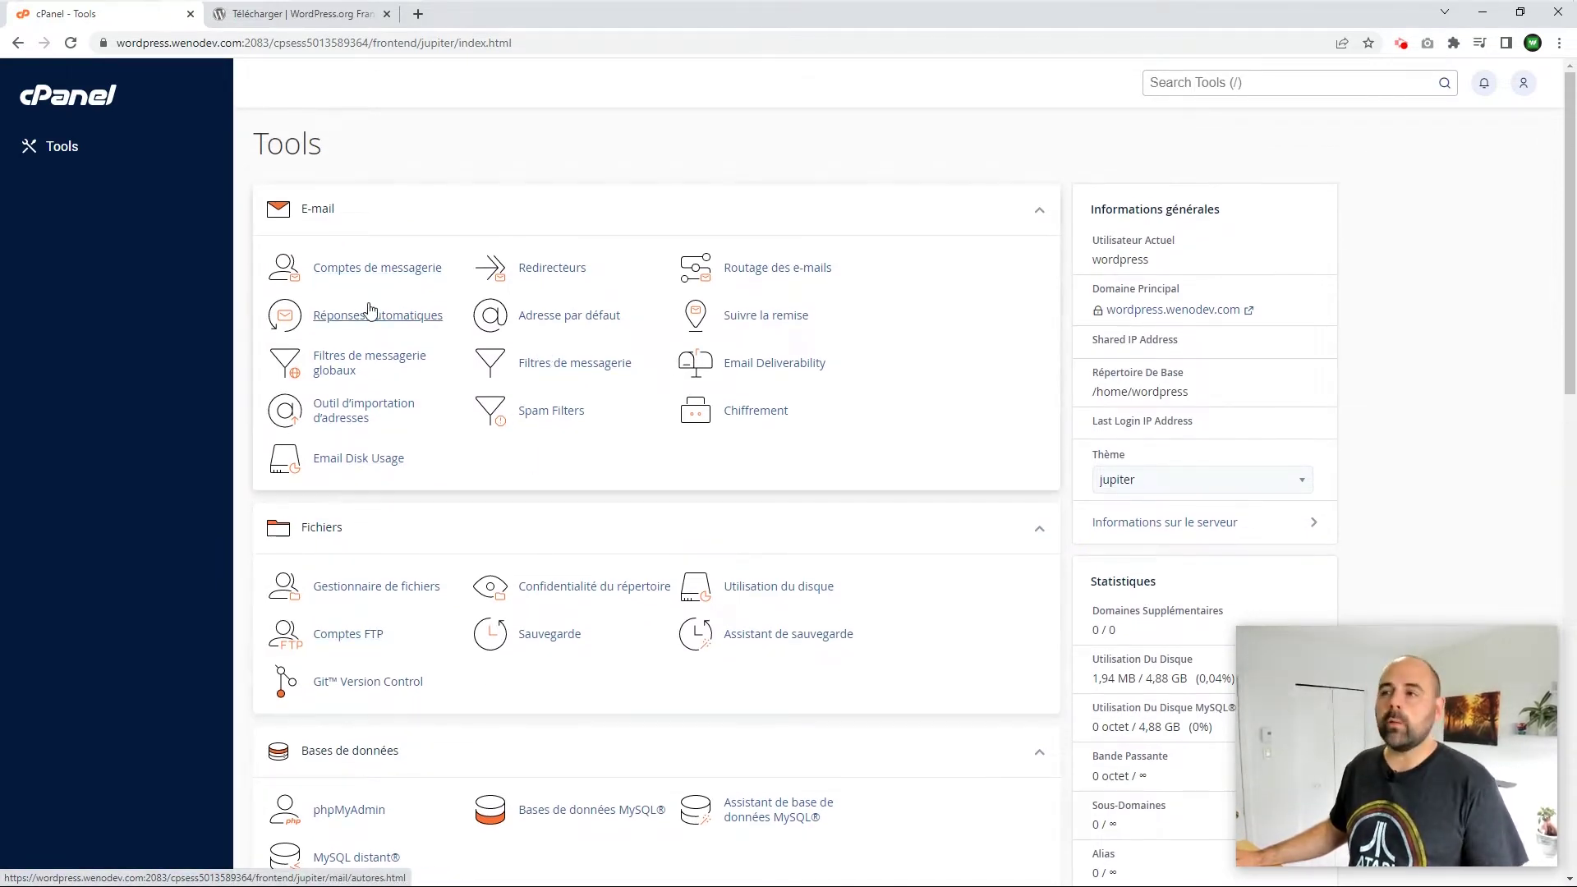
scroll(415, 421, "down", 13)
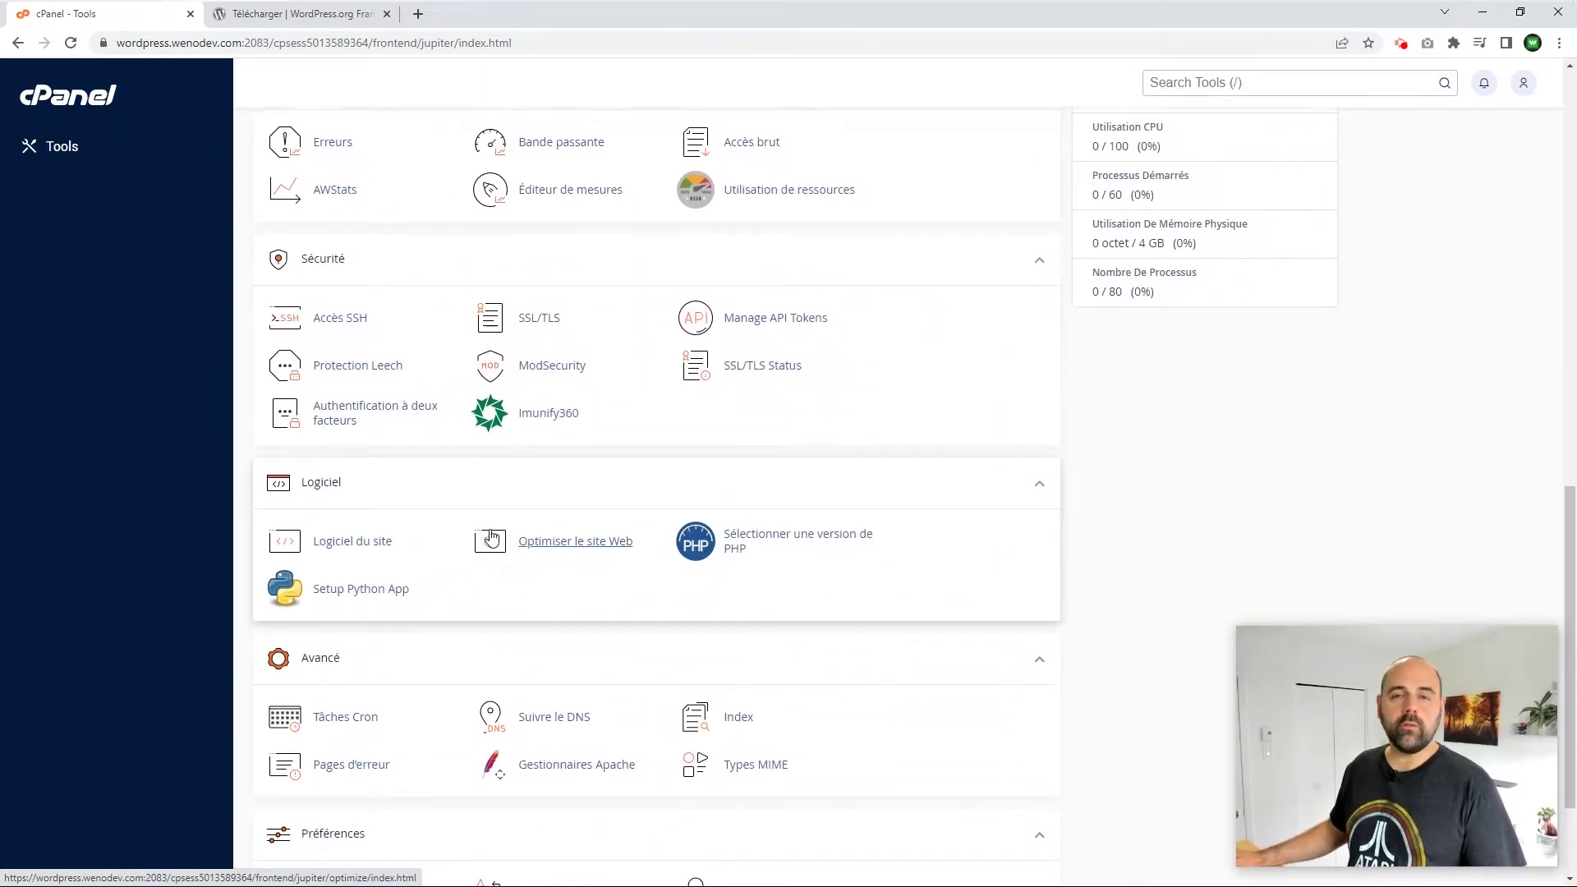
scroll(492, 546, "up", 10)
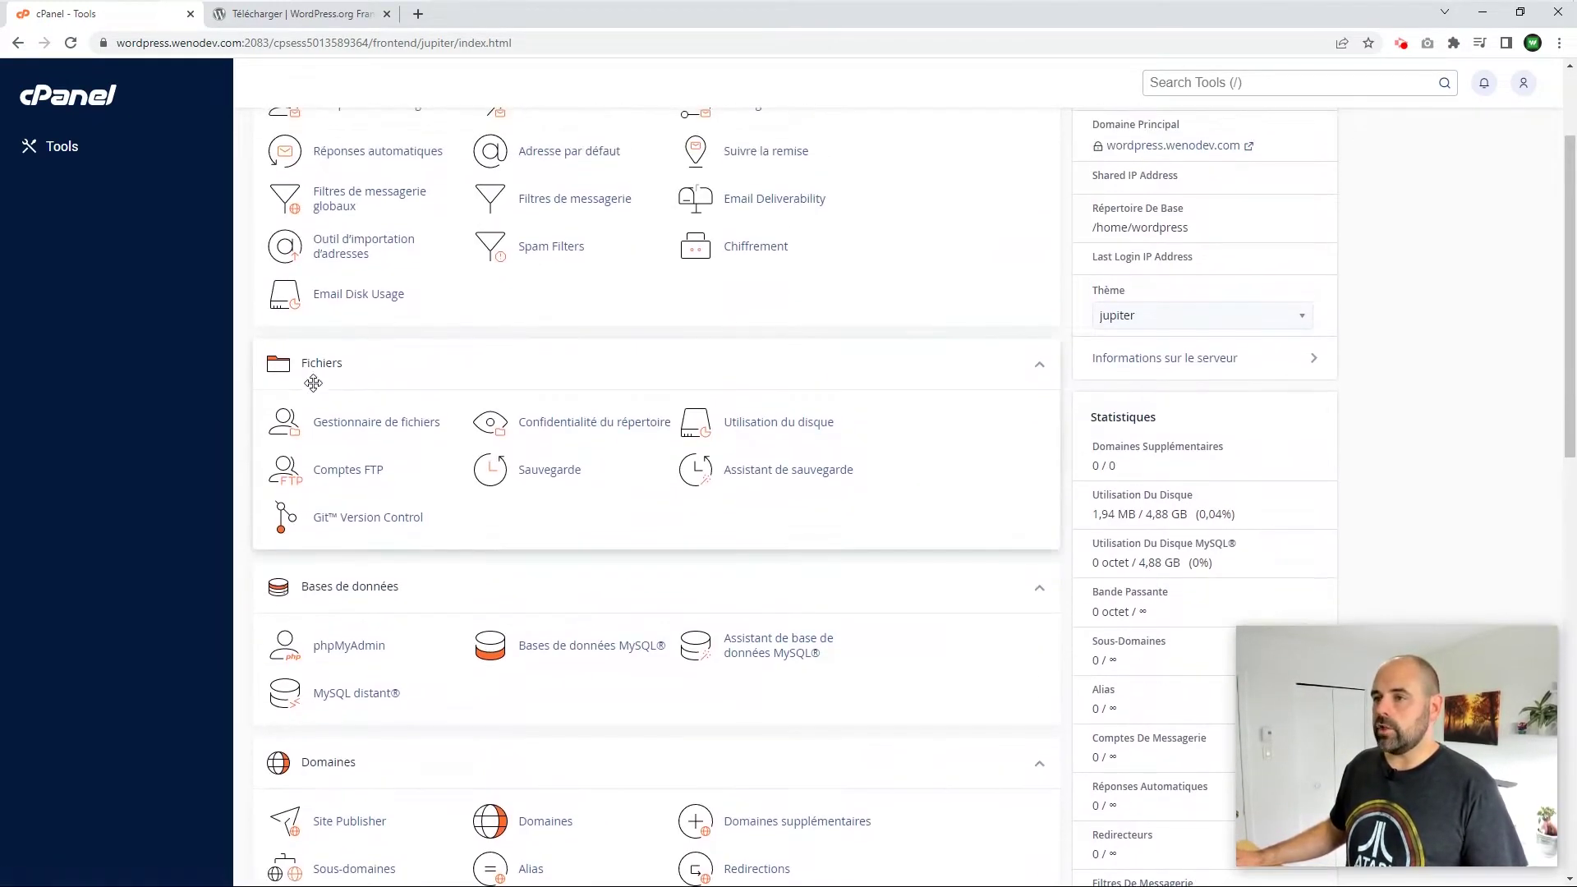
Step: Launch Gestionnaire de fichiers and enter the public_html folder
left_click(384, 423)
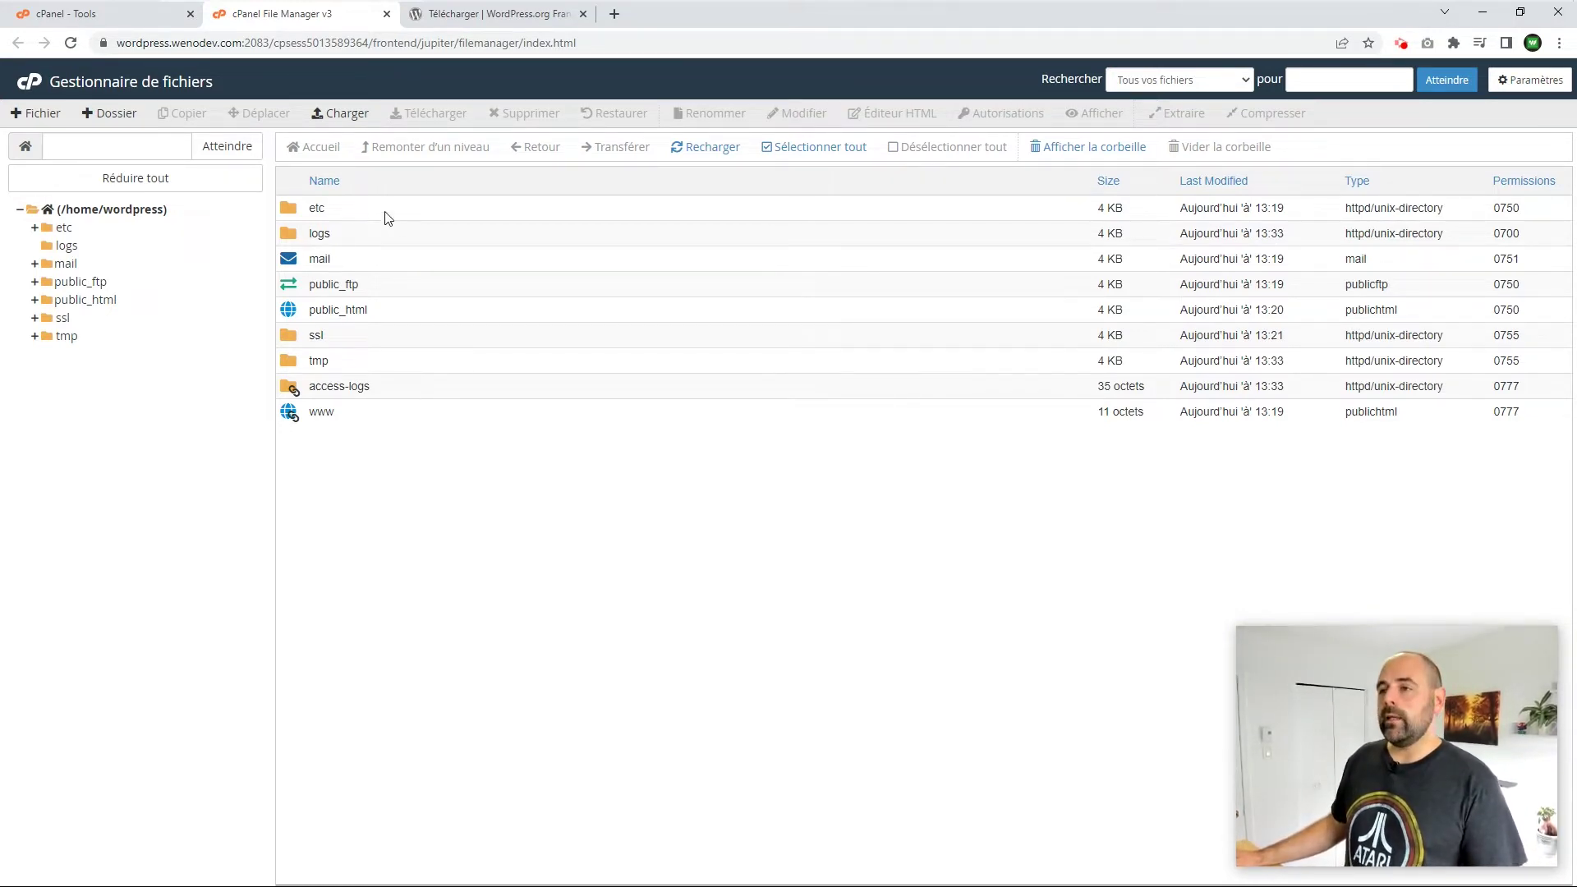
double_click(397, 319)
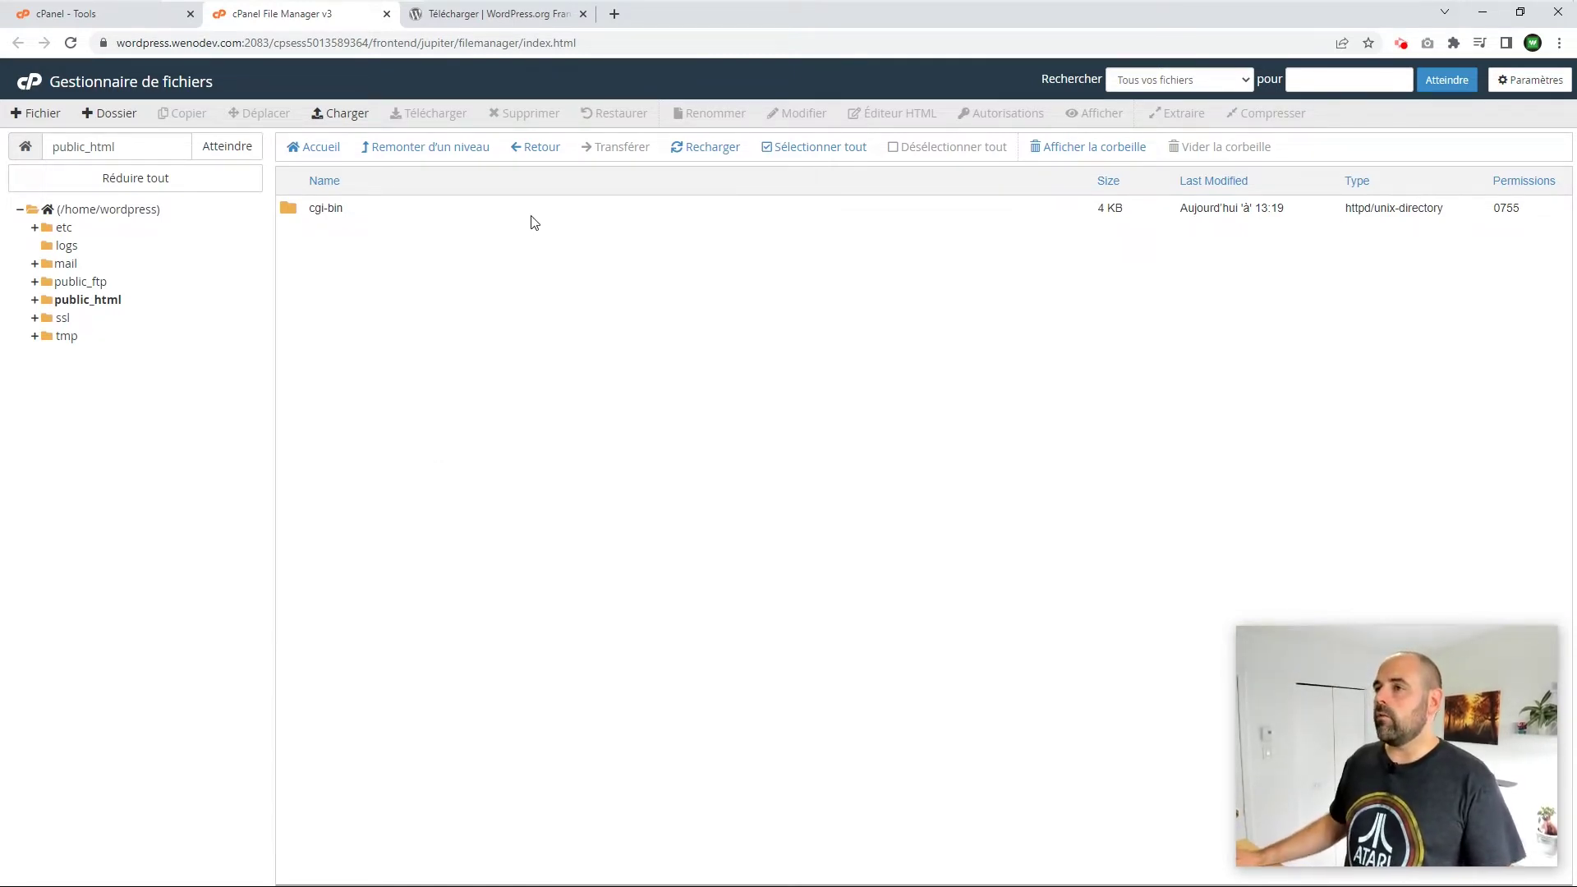
Step: Upload the 22.50 MB wordpress-6.0.1-fr_CA.zip into public_html and return to the file listing
left_click(343, 118)
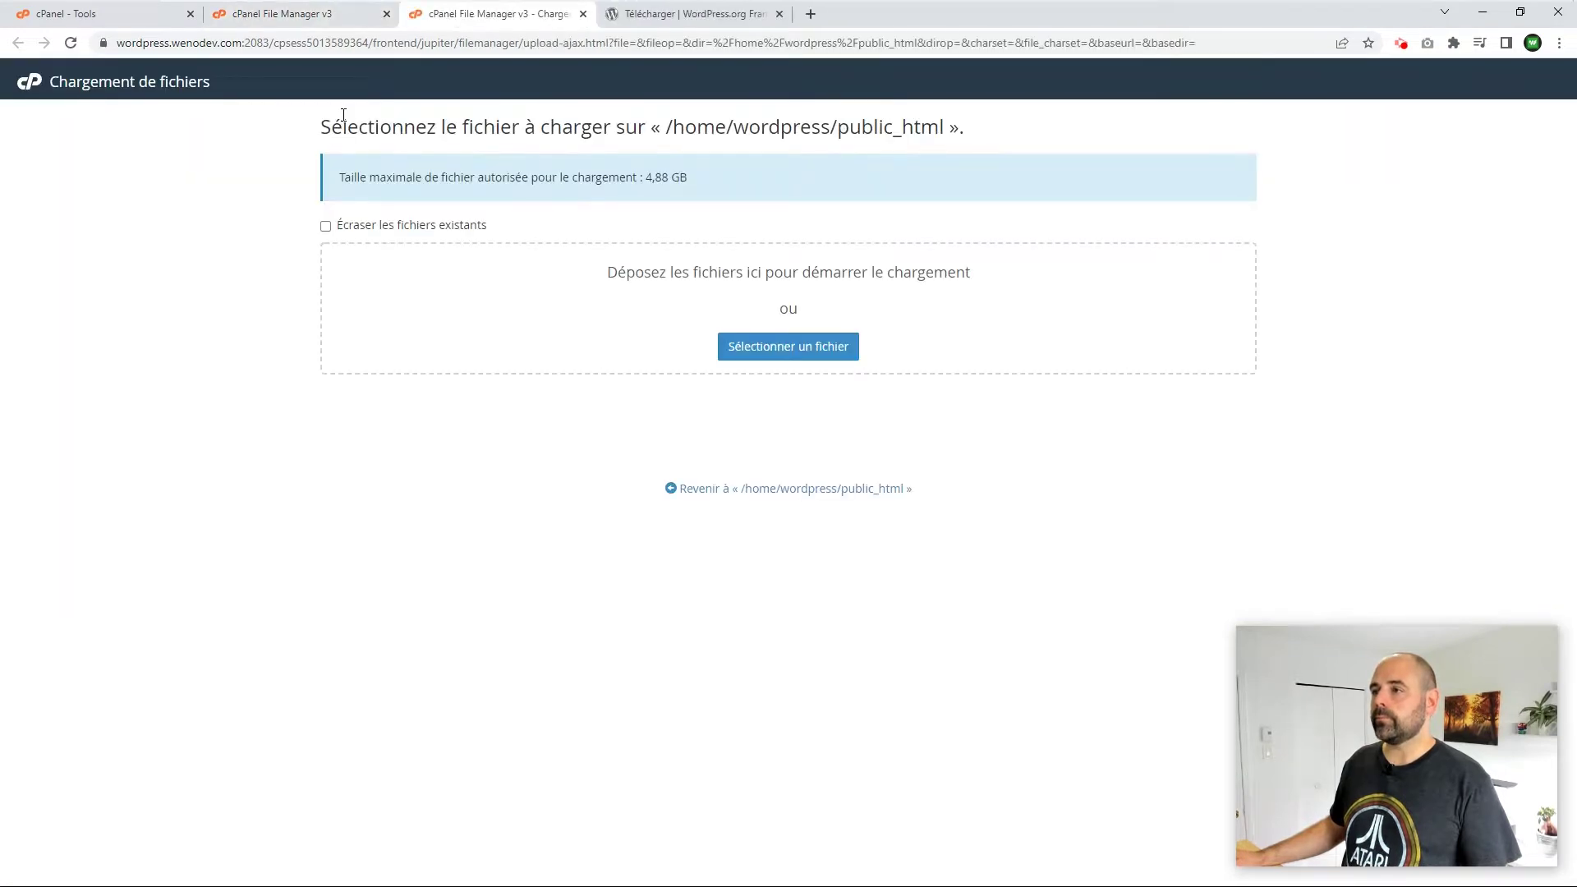
left_click(774, 348)
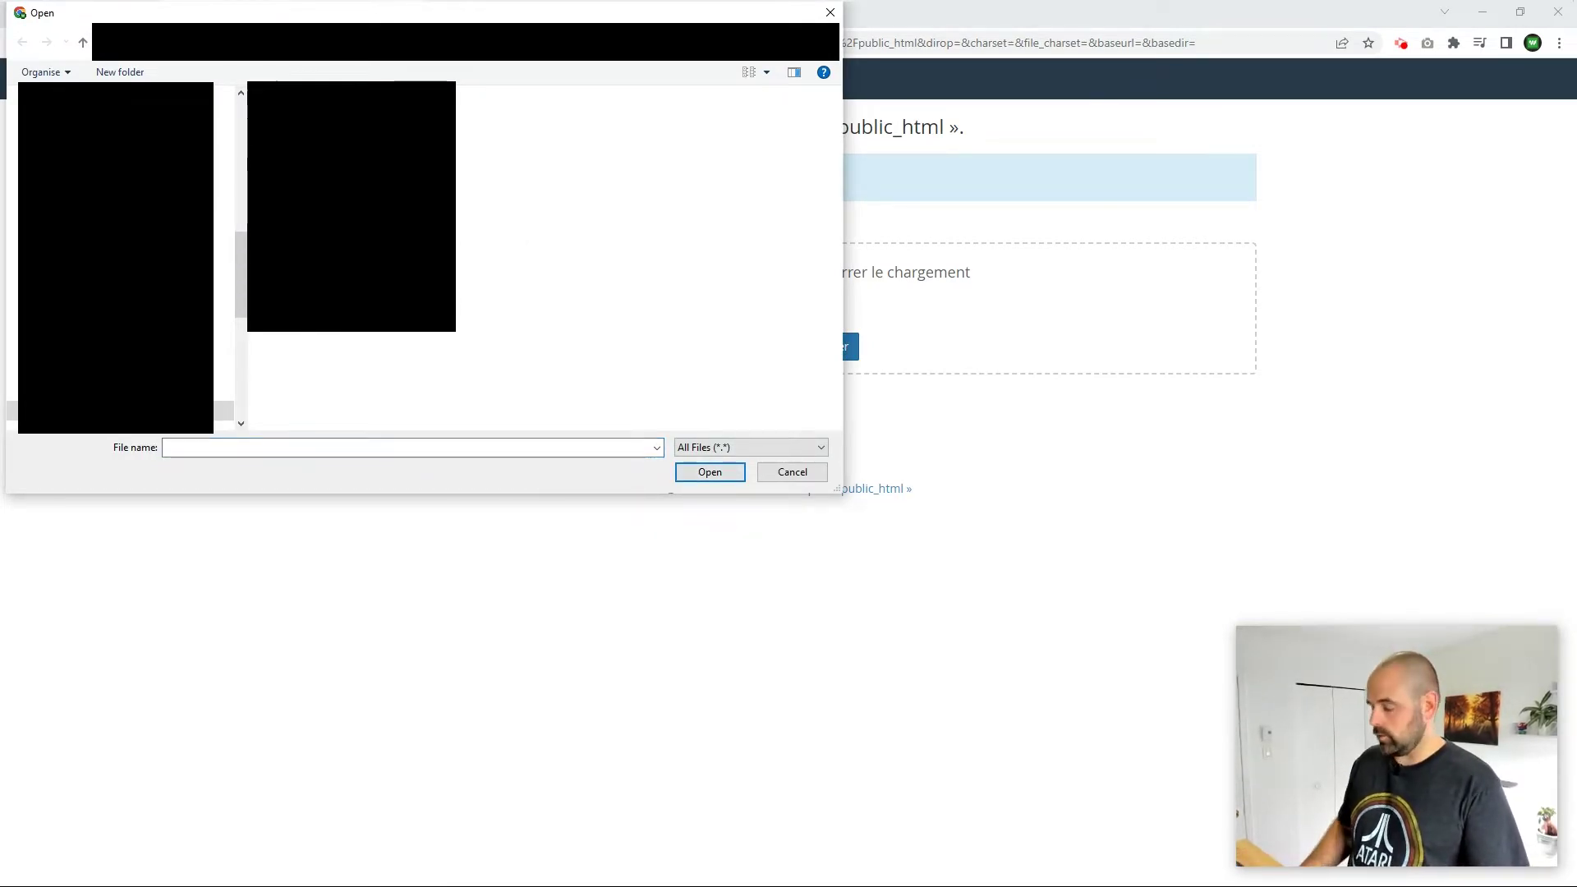
double_click(351, 148)
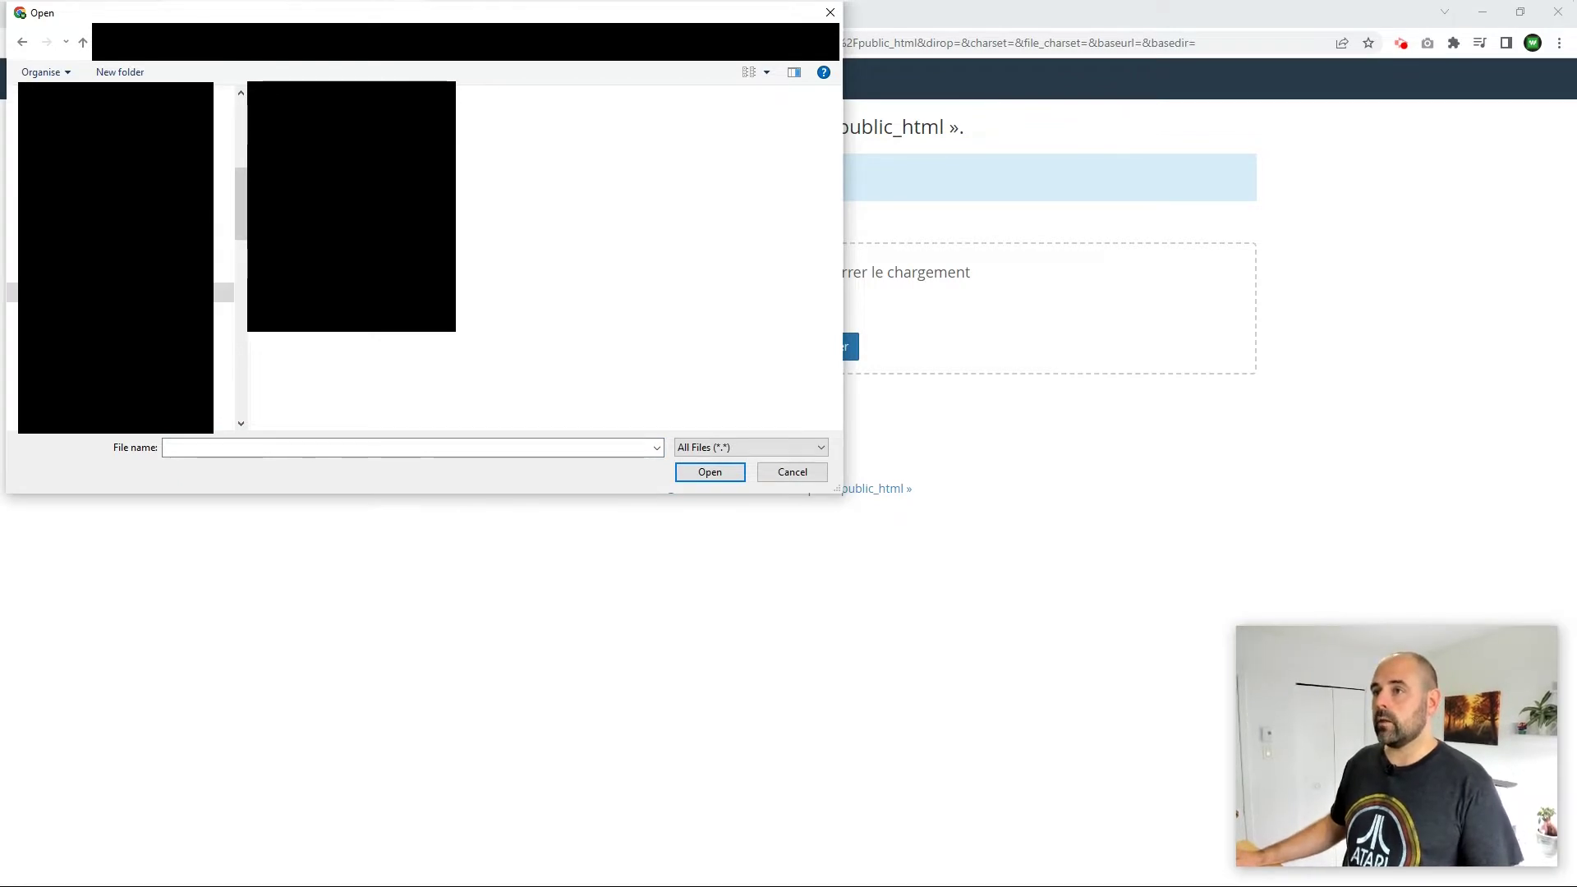
double_click(352, 148)
left_click(352, 147)
double_click(352, 147)
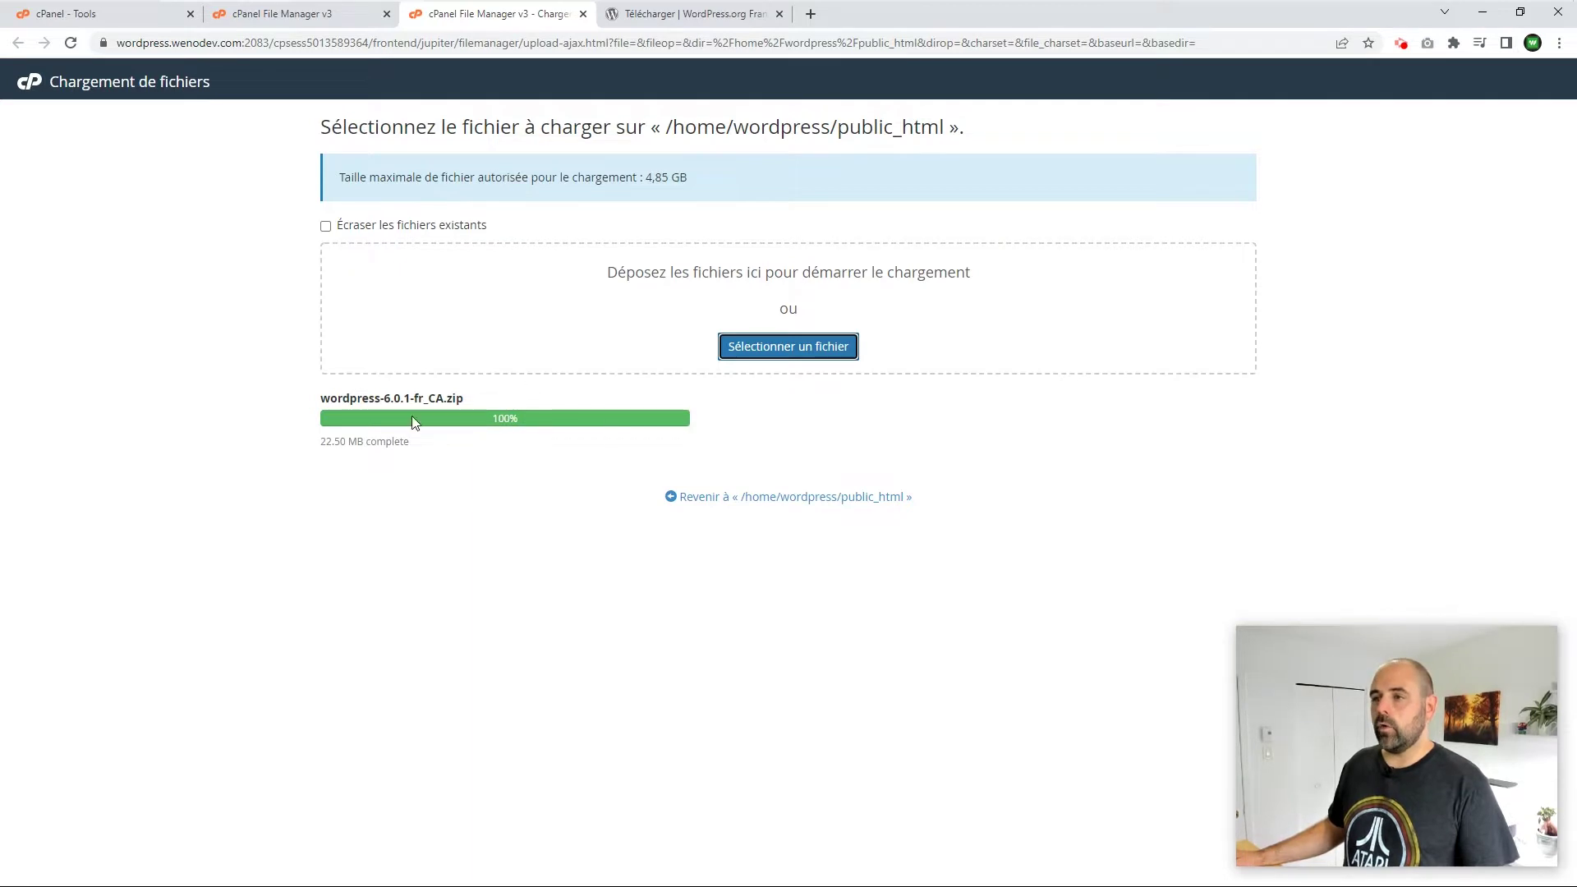
left_click(583, 15)
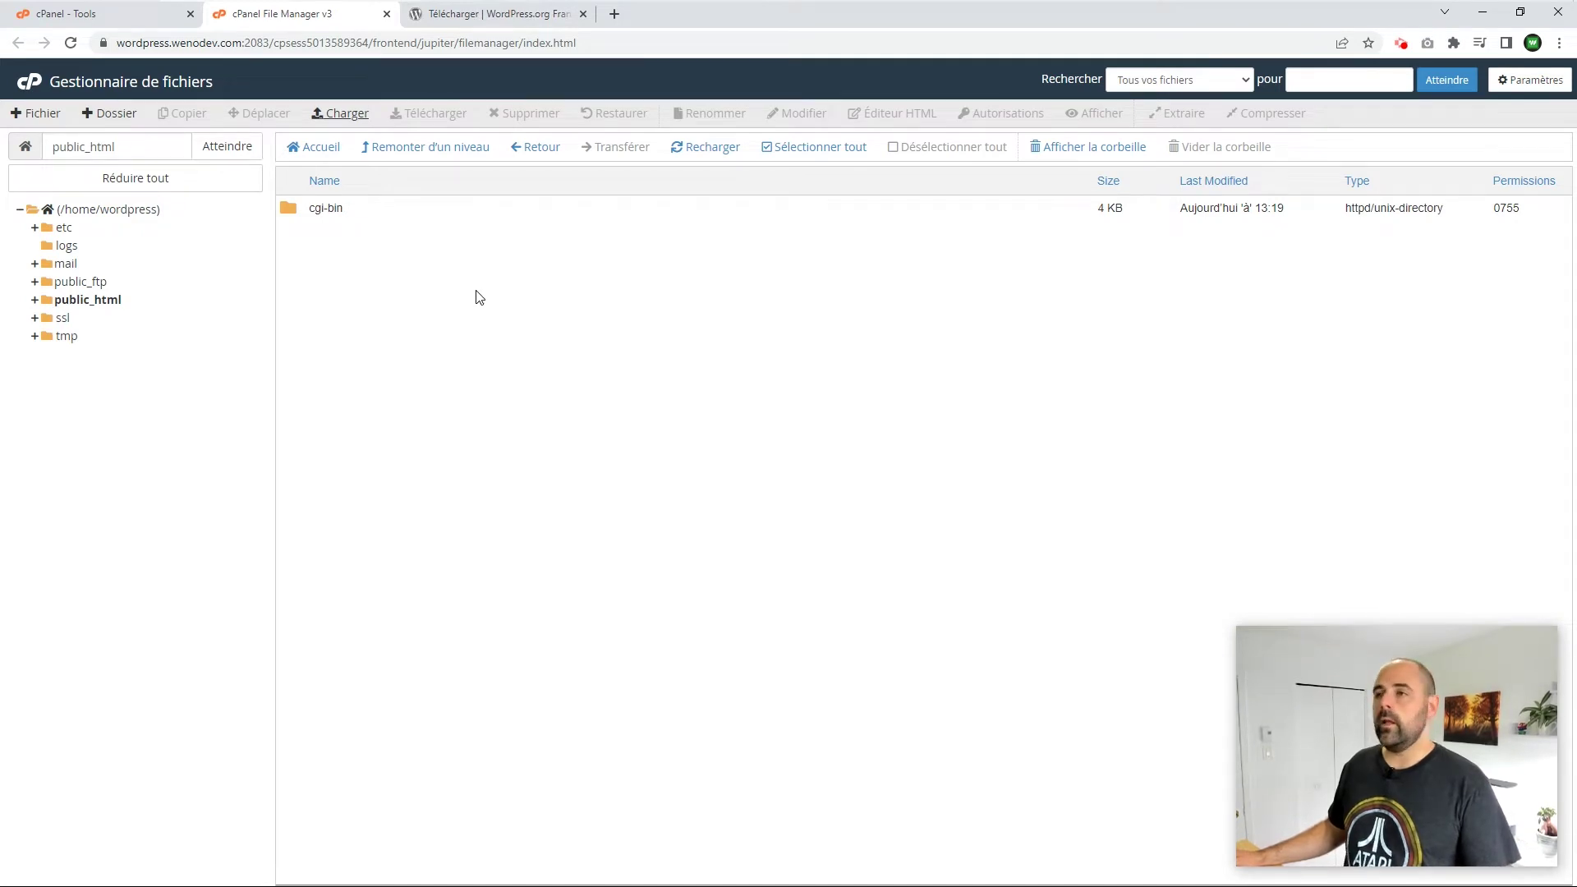
Step: Extract wordpress-6.0.1-fr_CA.zip into /public_html, creating the wordpress folder
left_click(713, 148)
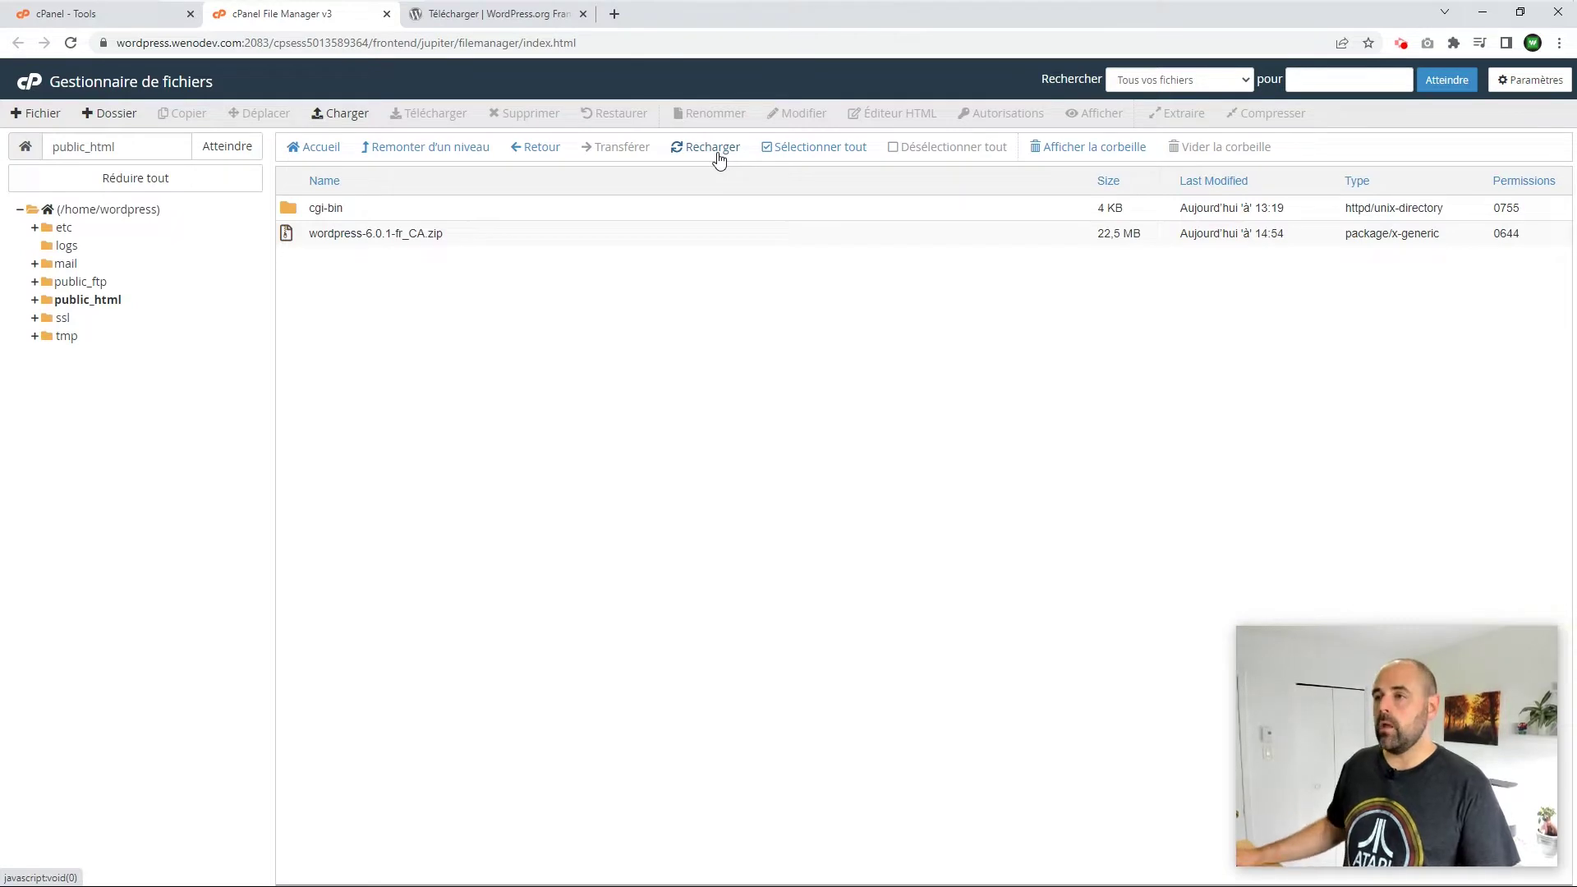
right_click(466, 238)
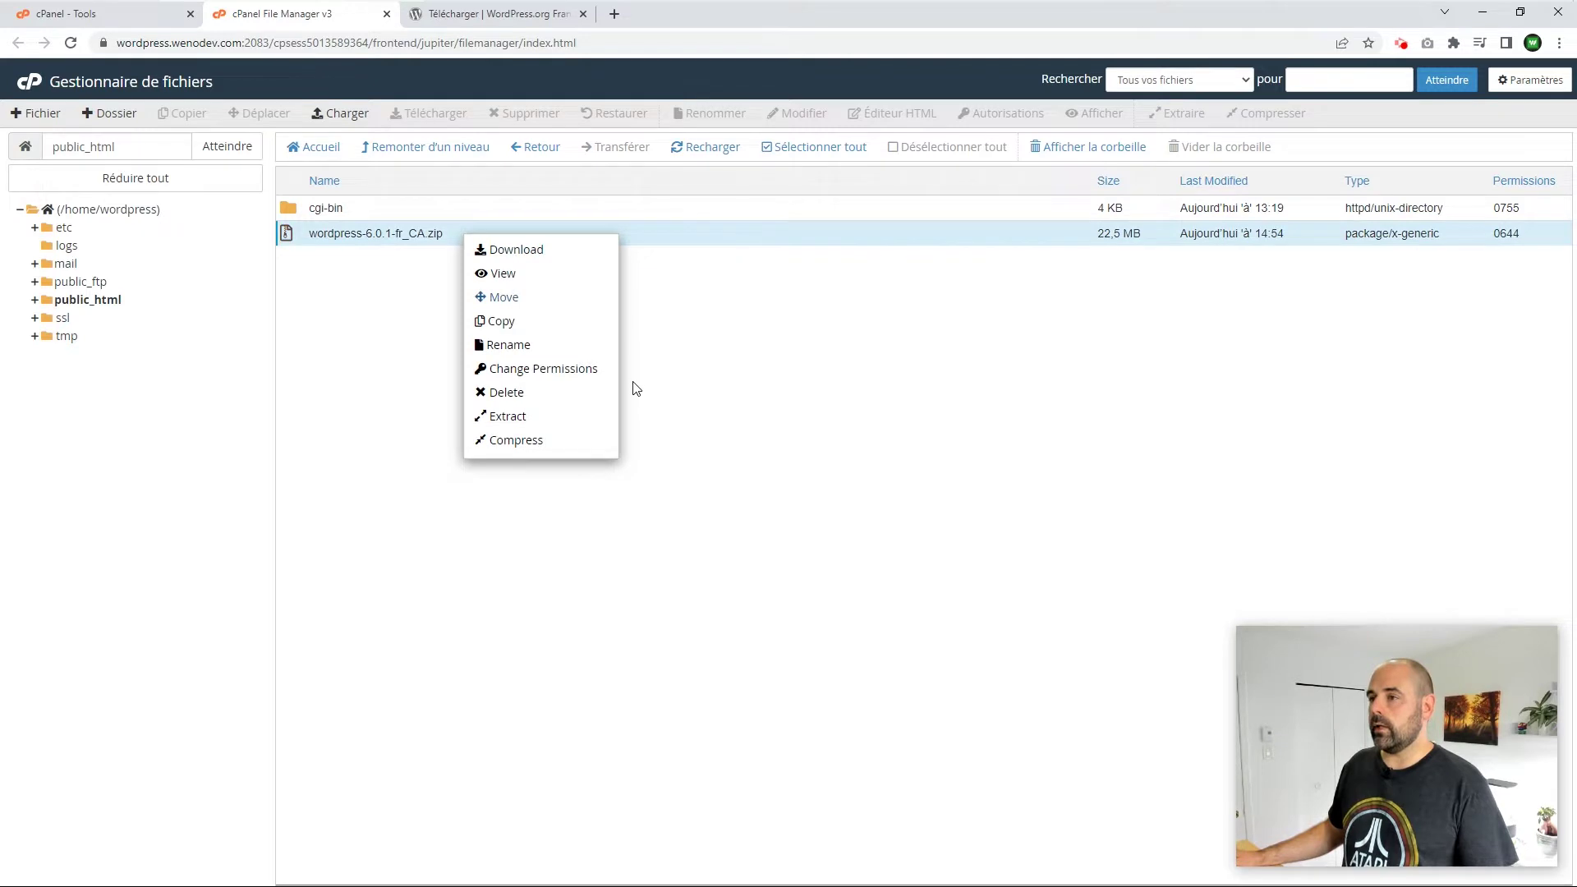
left_click(519, 418)
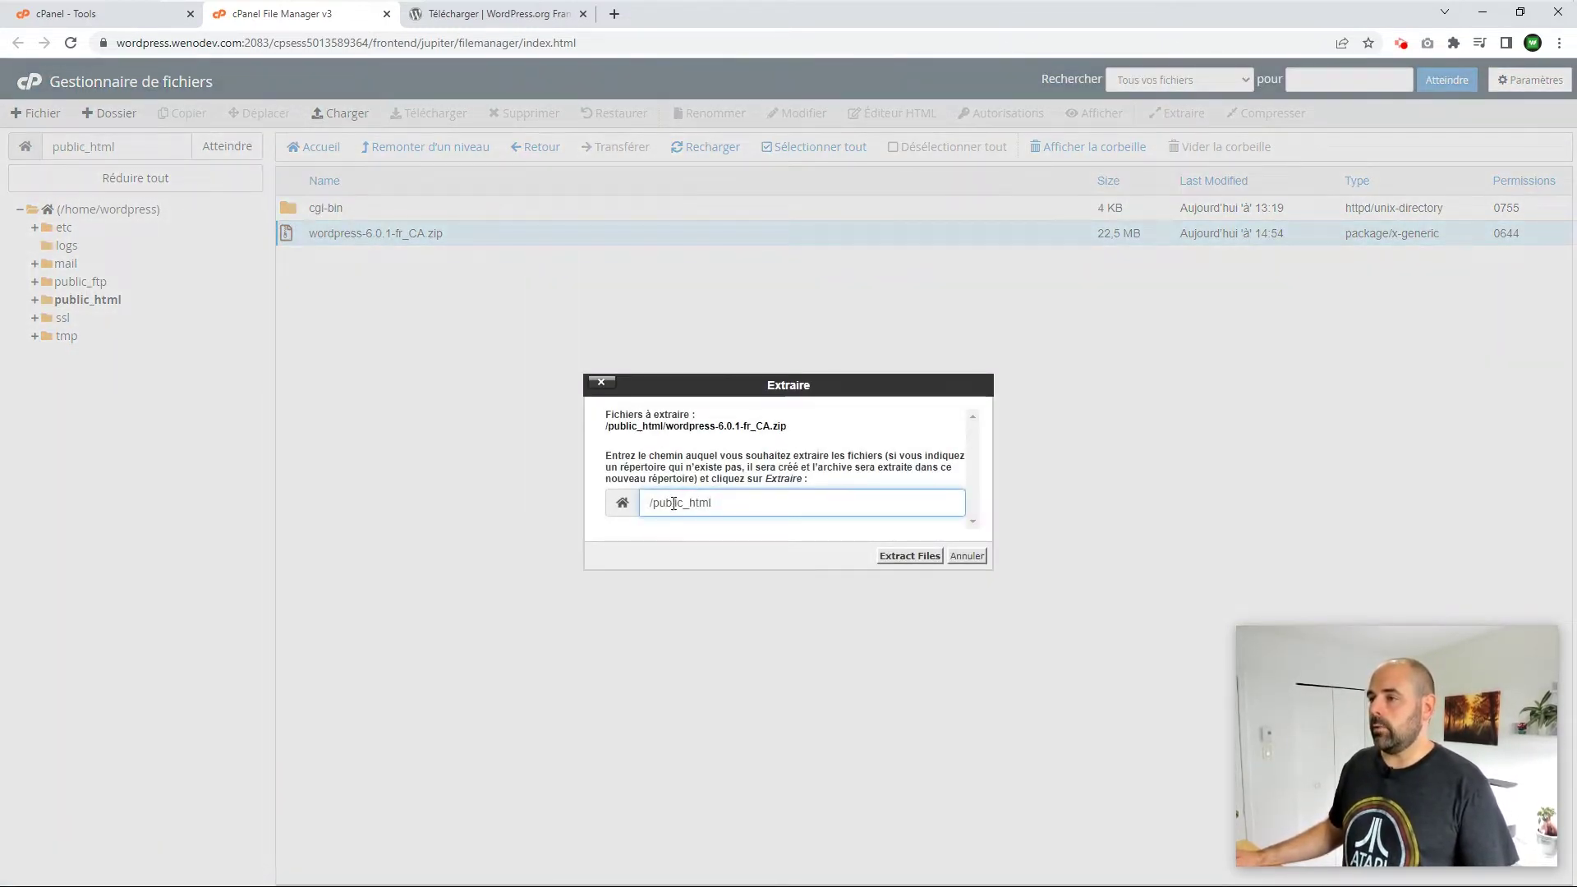
left_click(911, 556)
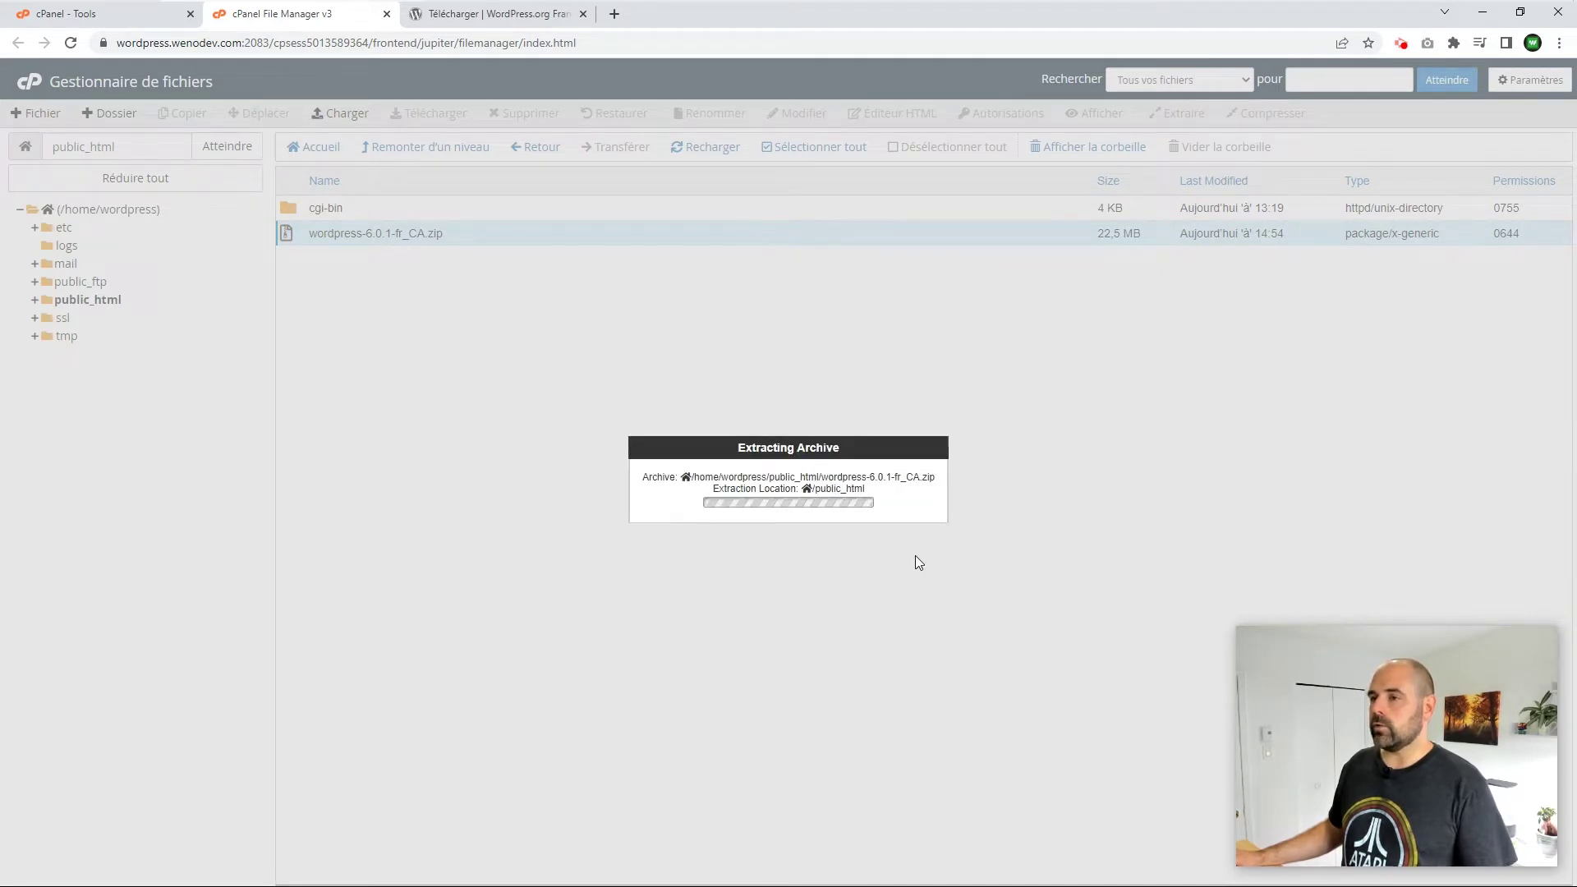
left_click_drag(1051, 348, 1085, 634)
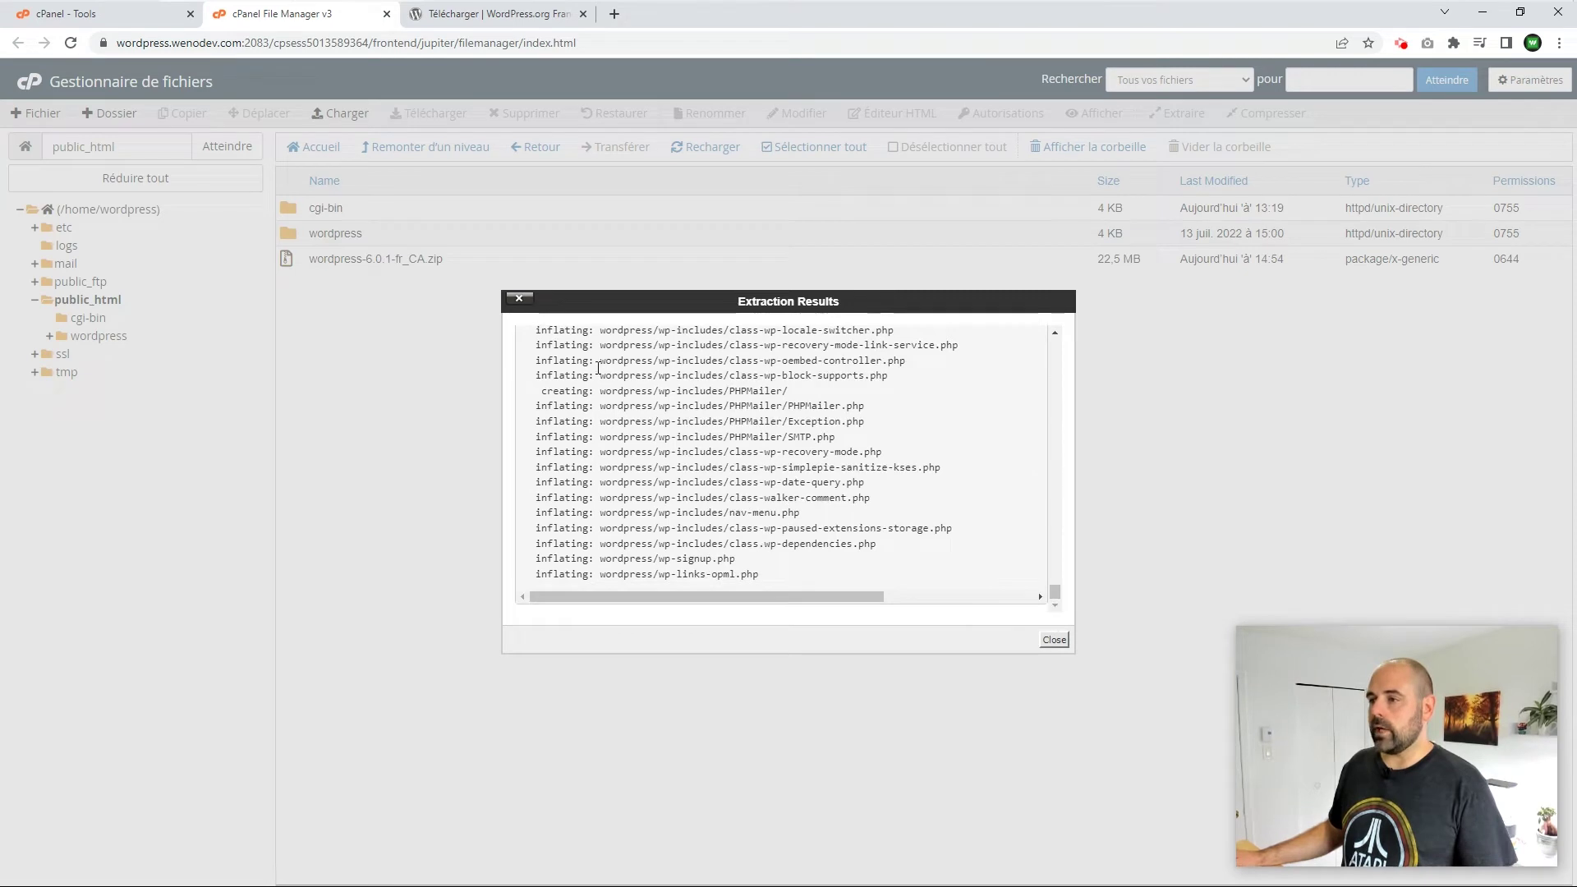
left_click(1054, 640)
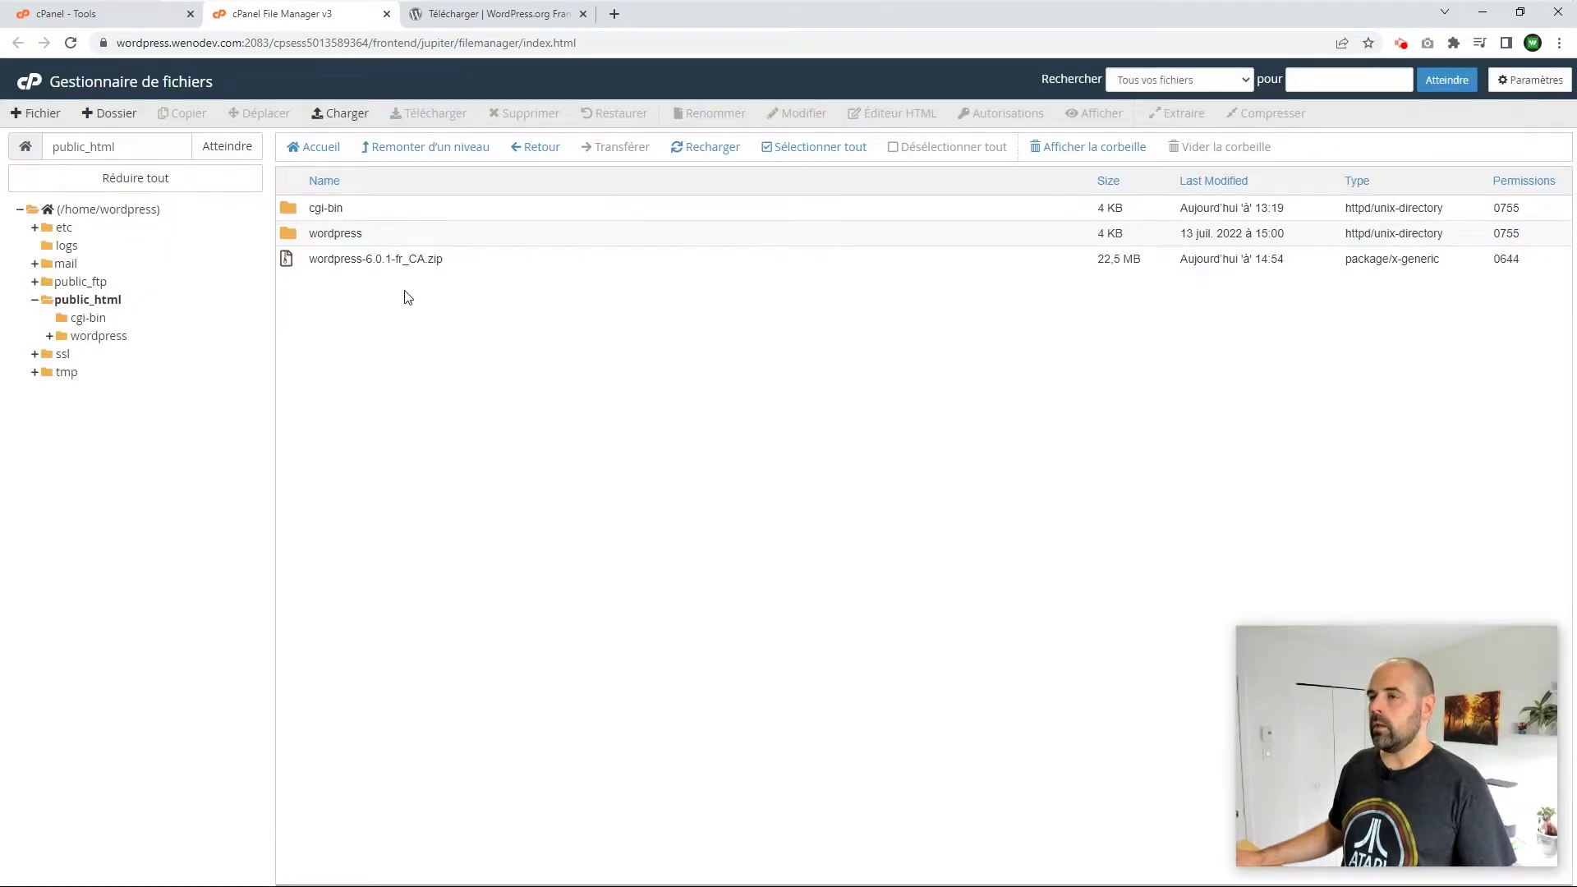
Step: Permanently delete wordpress-6.0.1-fr_CA.zip, bypassing the trash
left_click(469, 263)
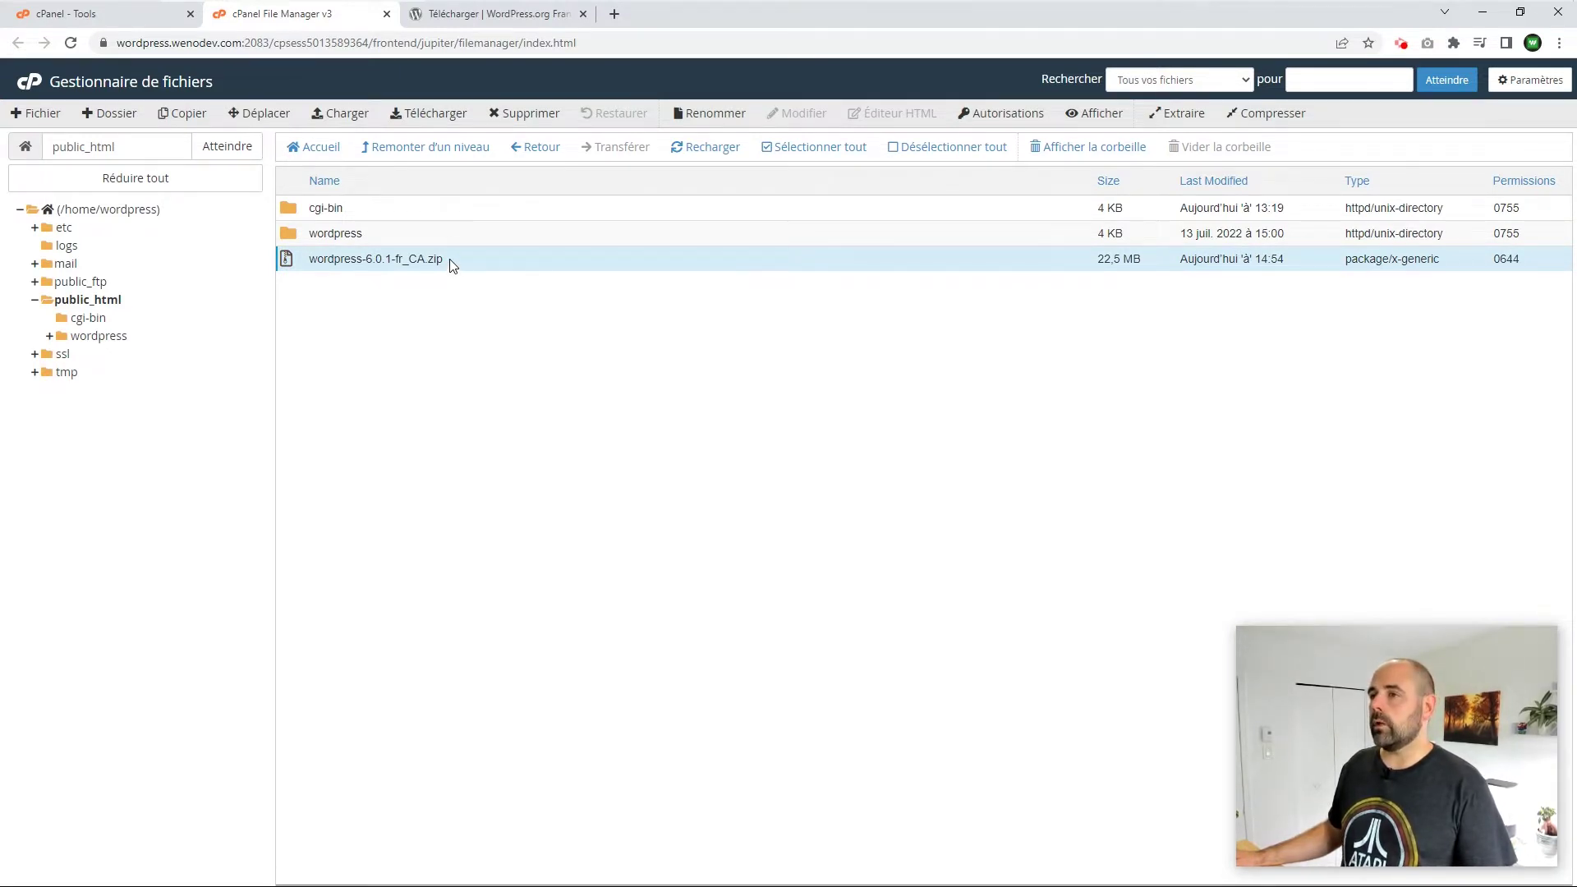
left_click(525, 113)
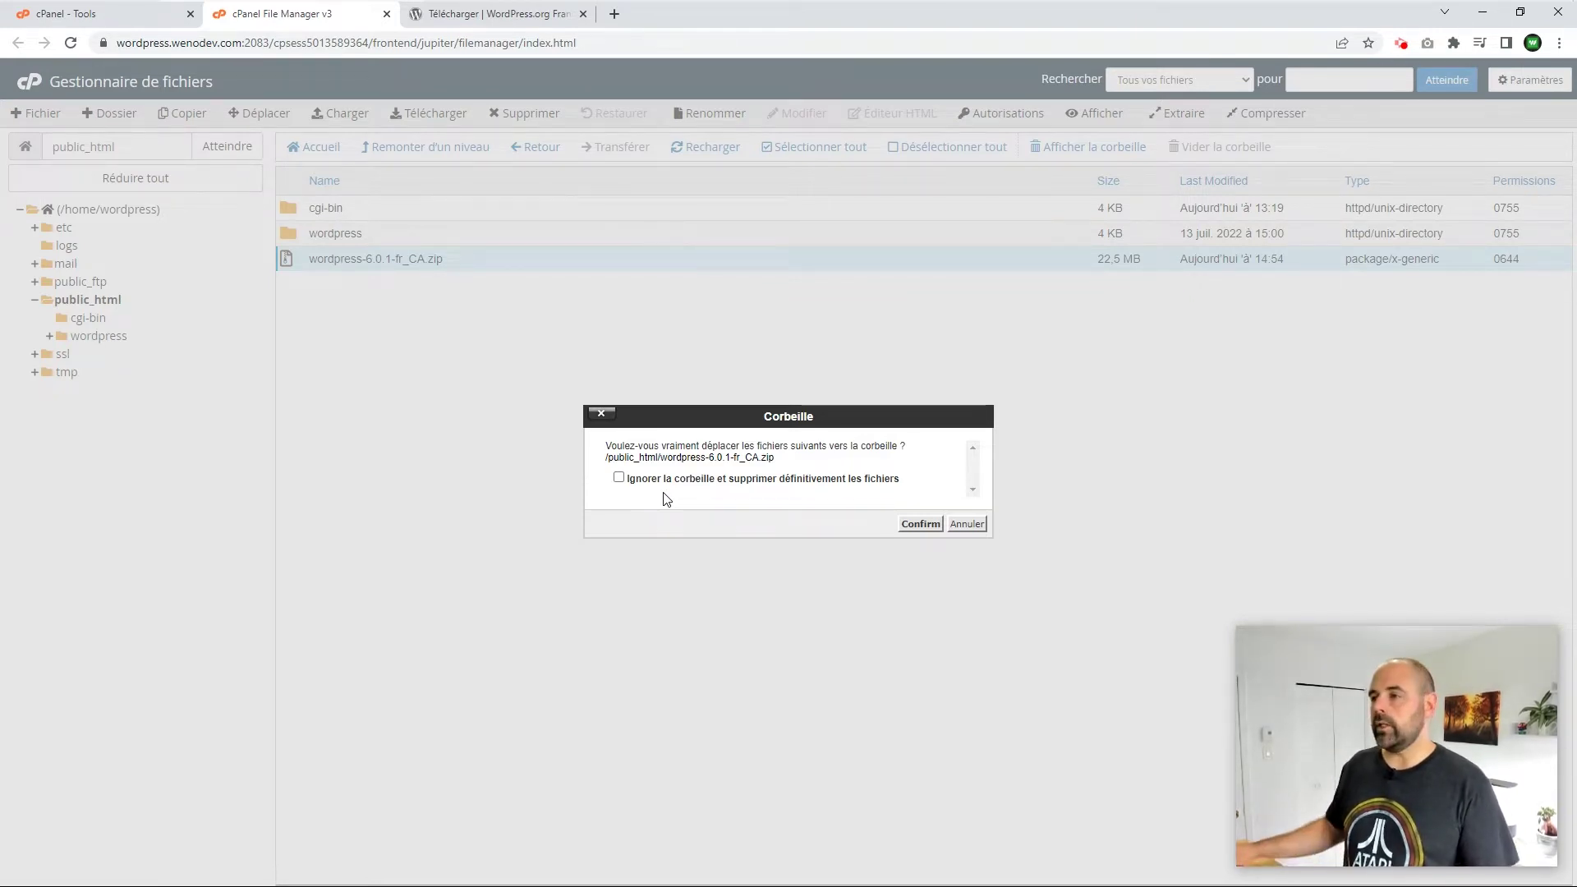
left_click(617, 478)
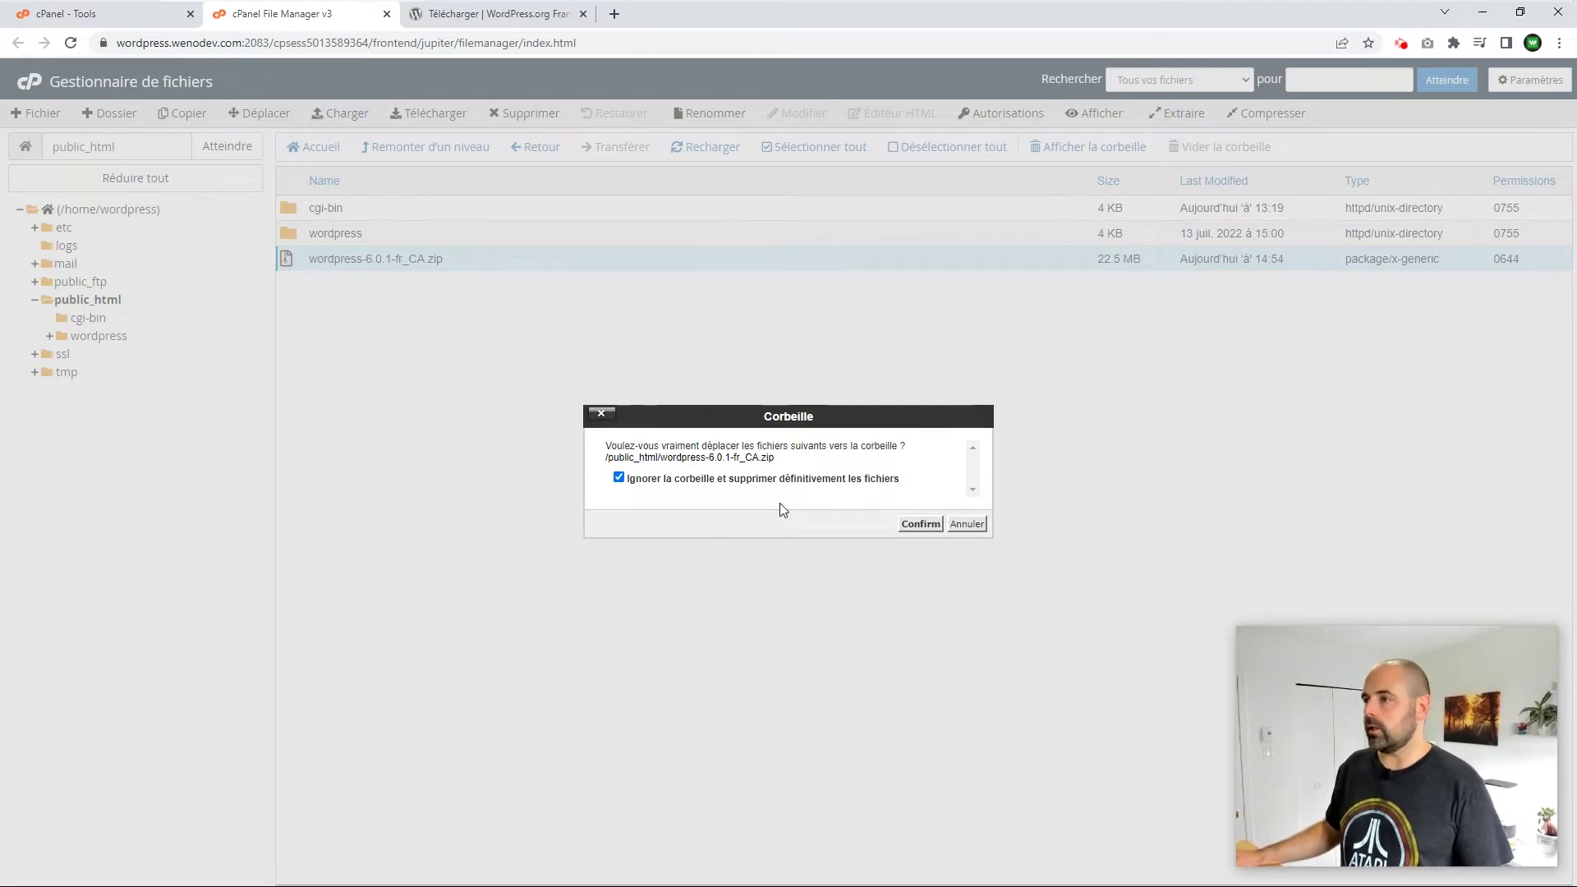
left_click(920, 524)
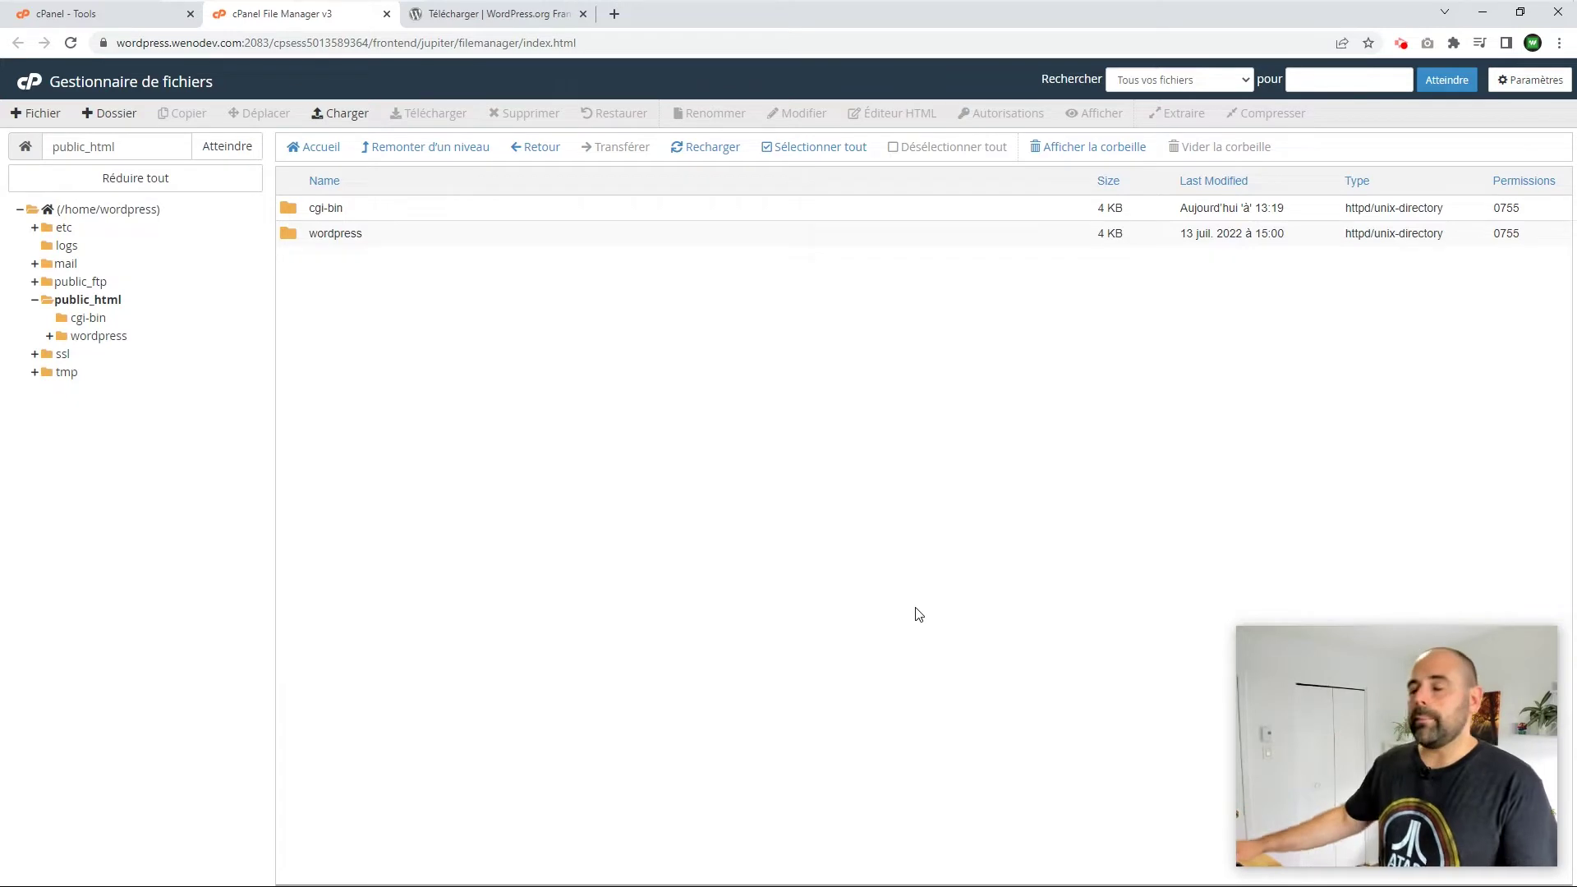
Step: Move all 19 items from public_html/wordpress up into public_html
double_click(389, 237)
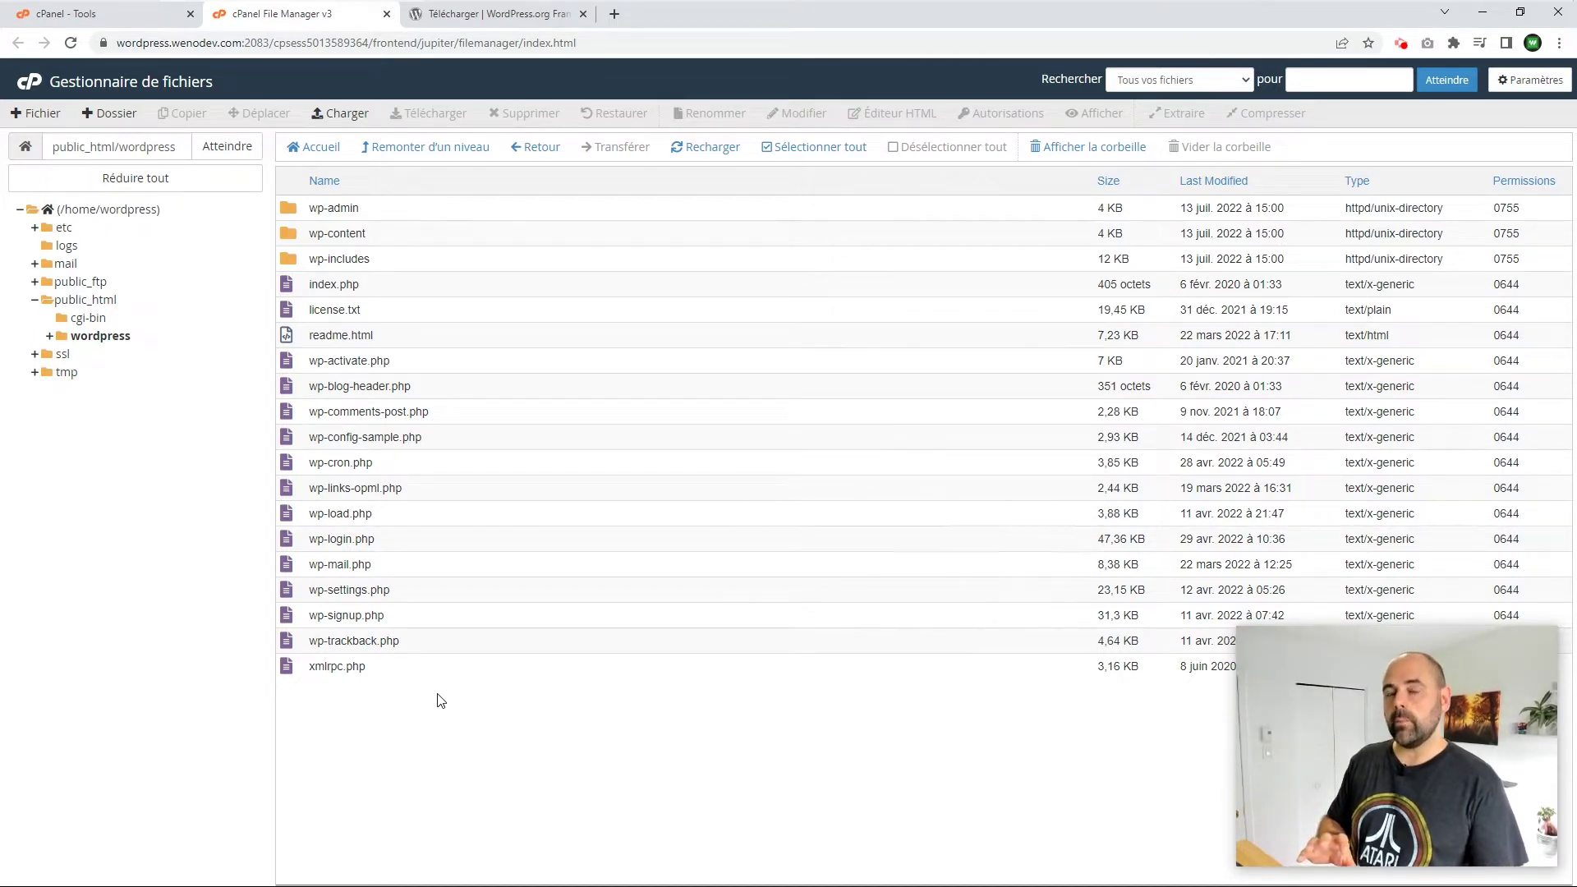
left_click(90, 300)
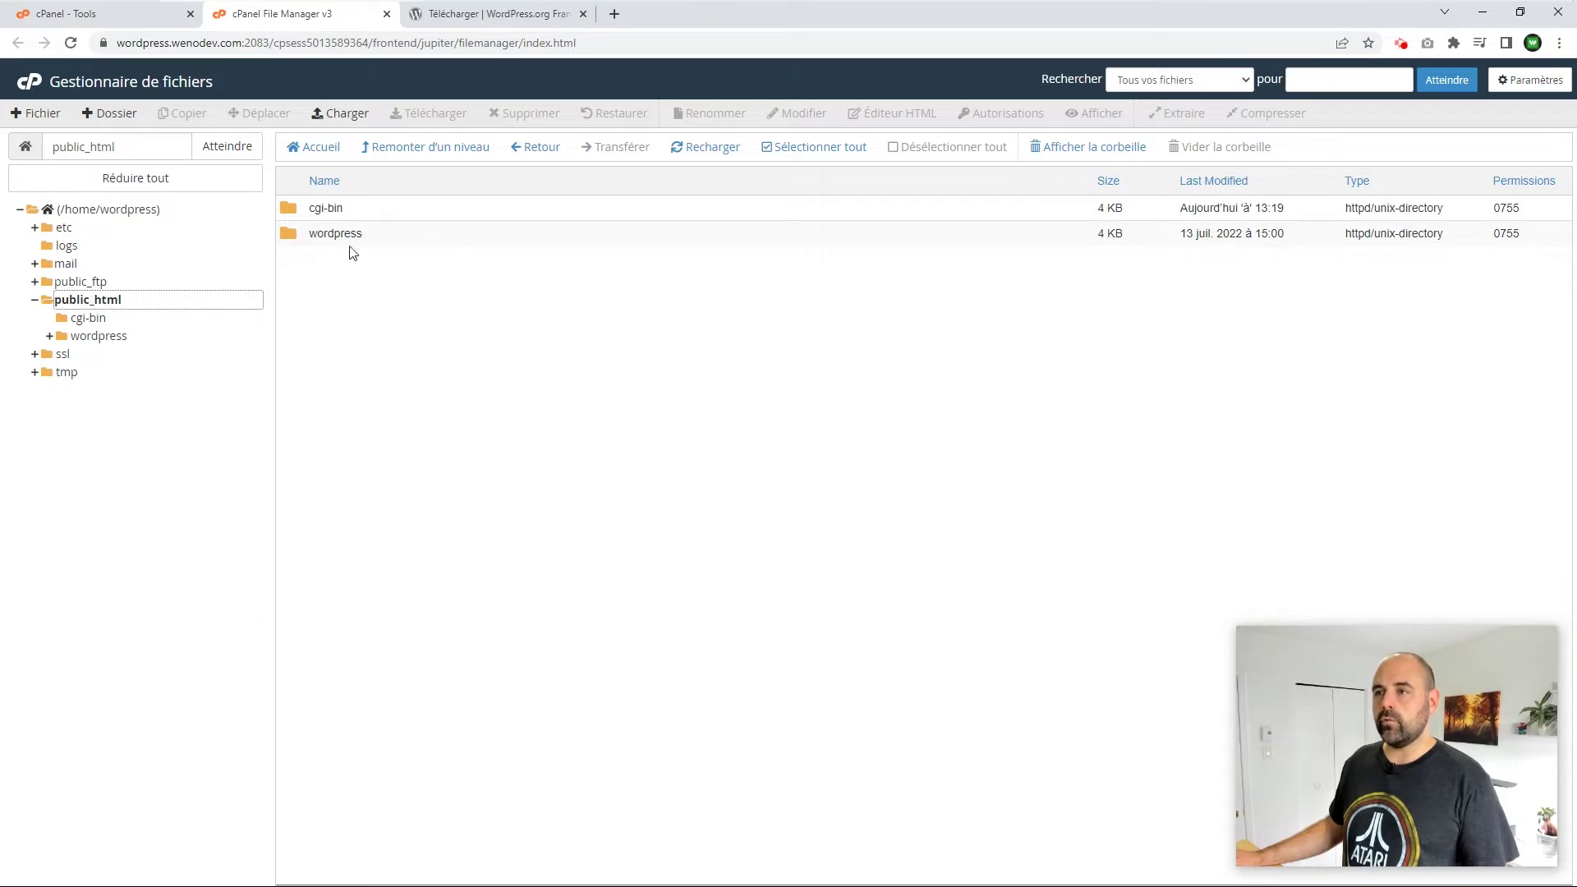
left_click(97, 335)
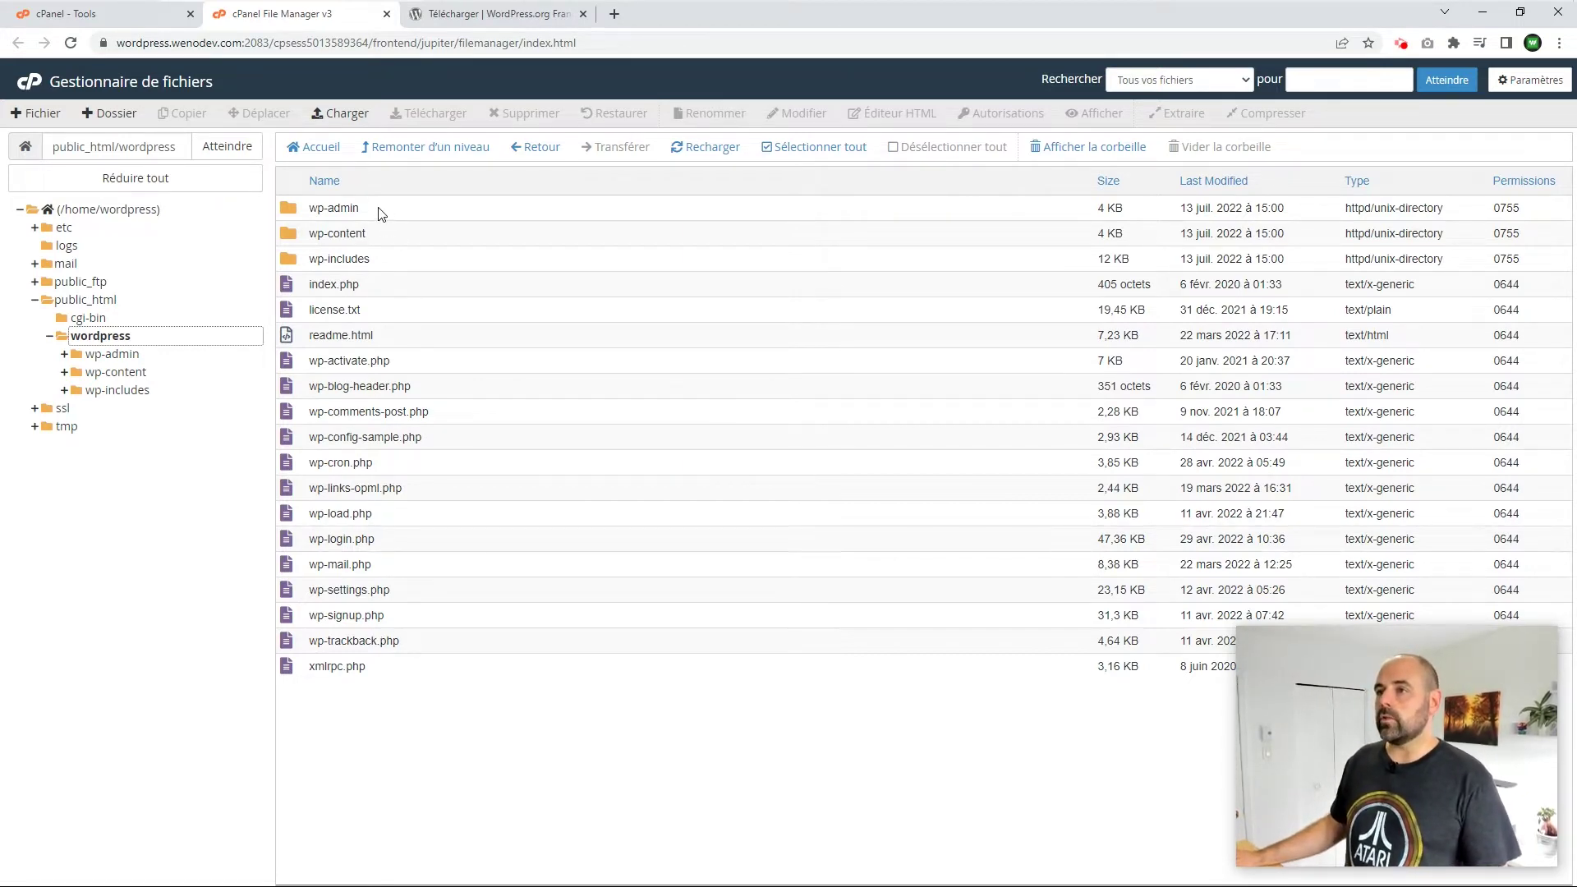
left_click(809, 148)
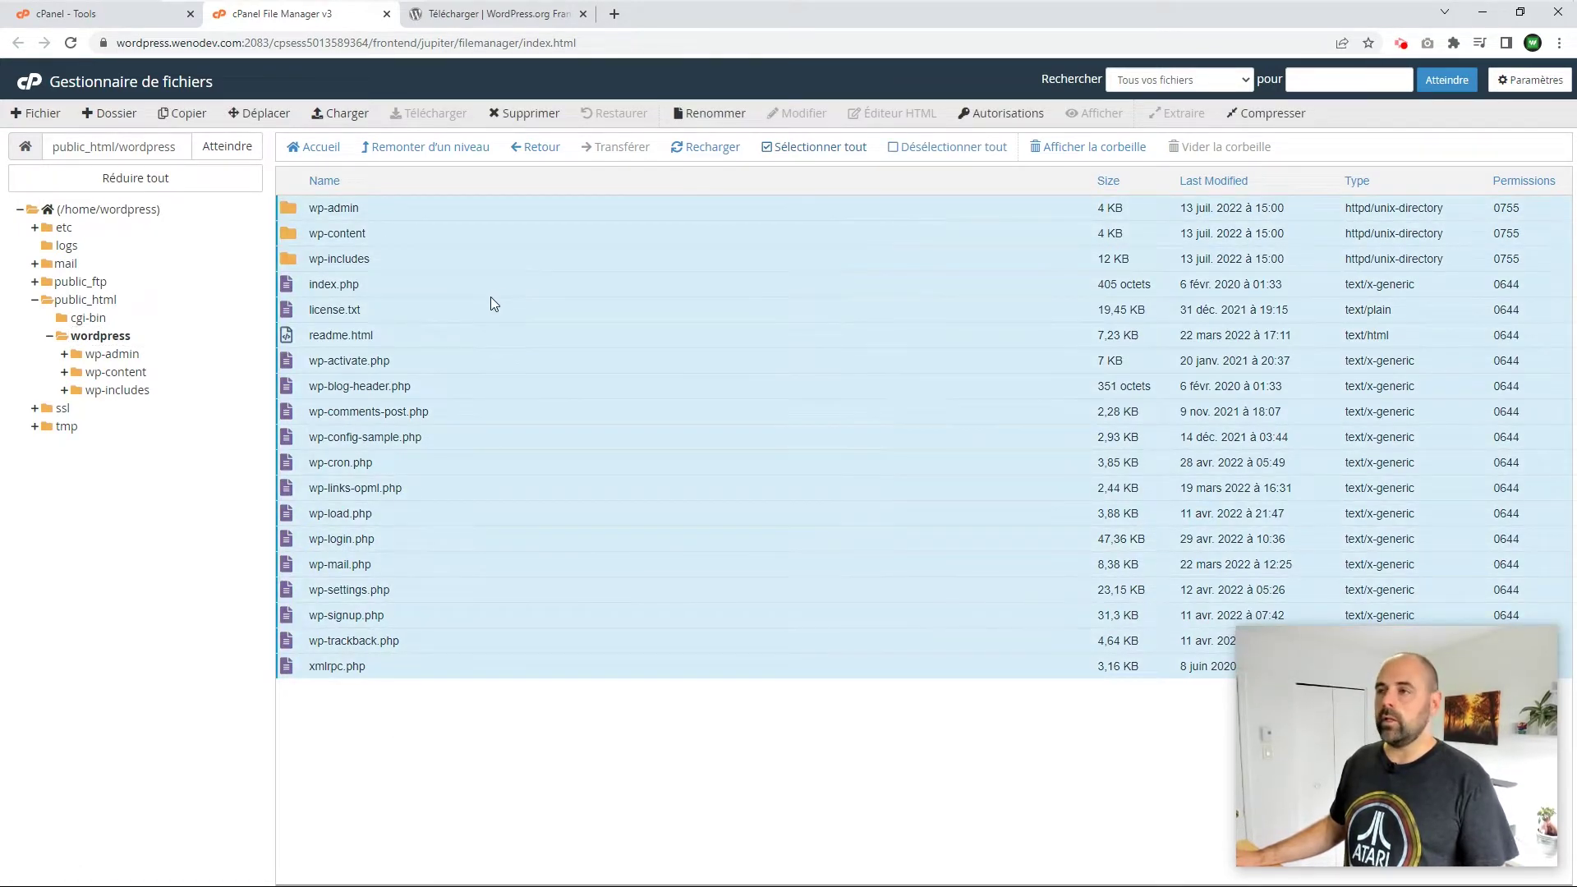
left_click_drag(490, 301, 79, 302)
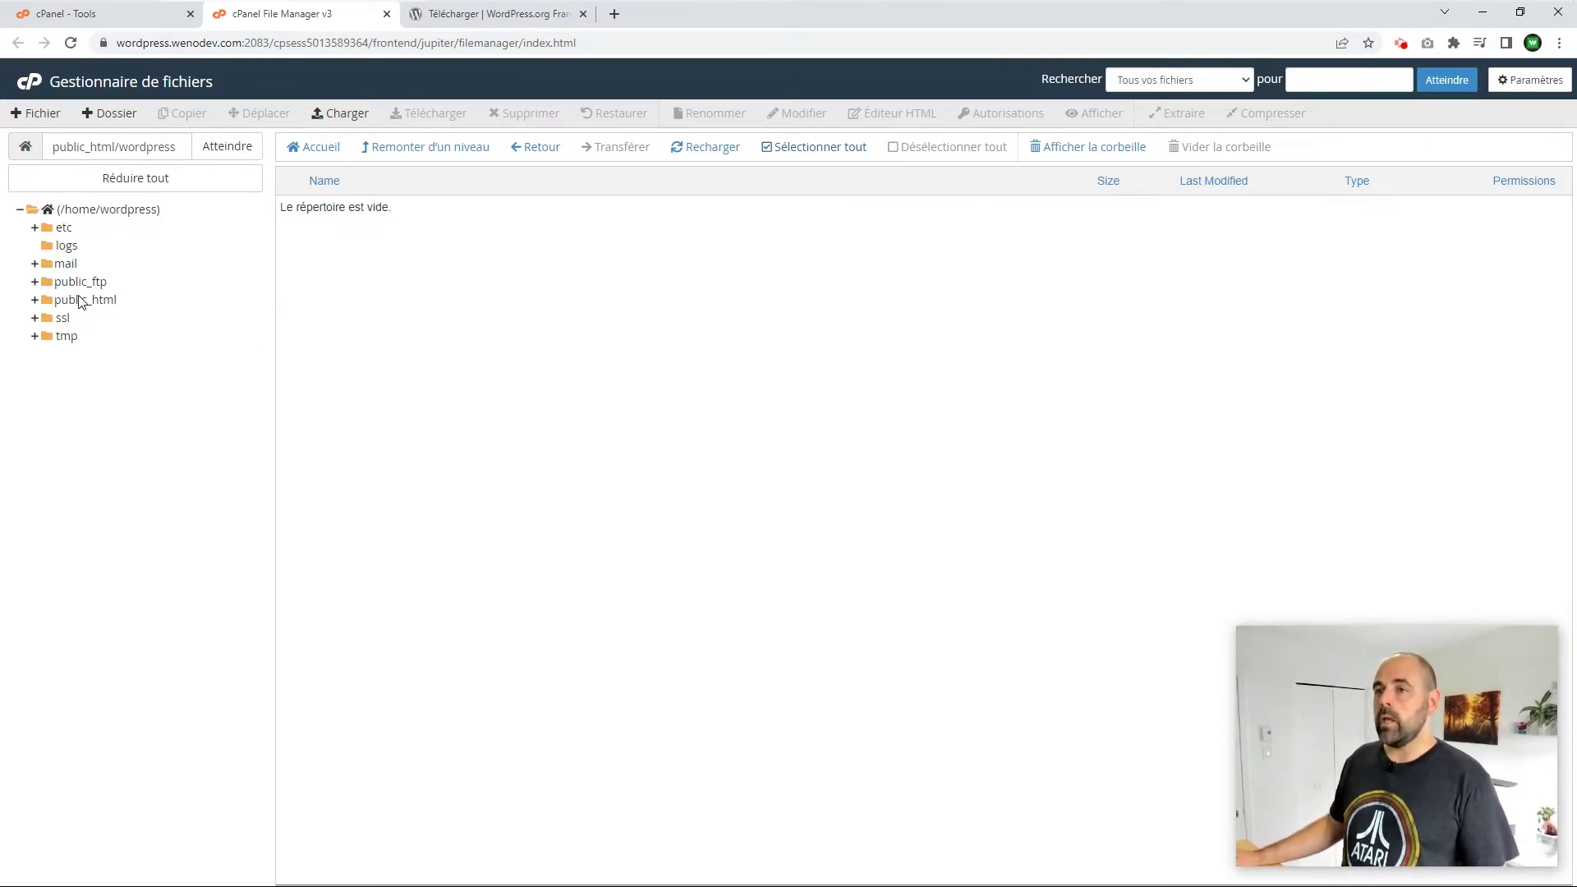
left_click(80, 304)
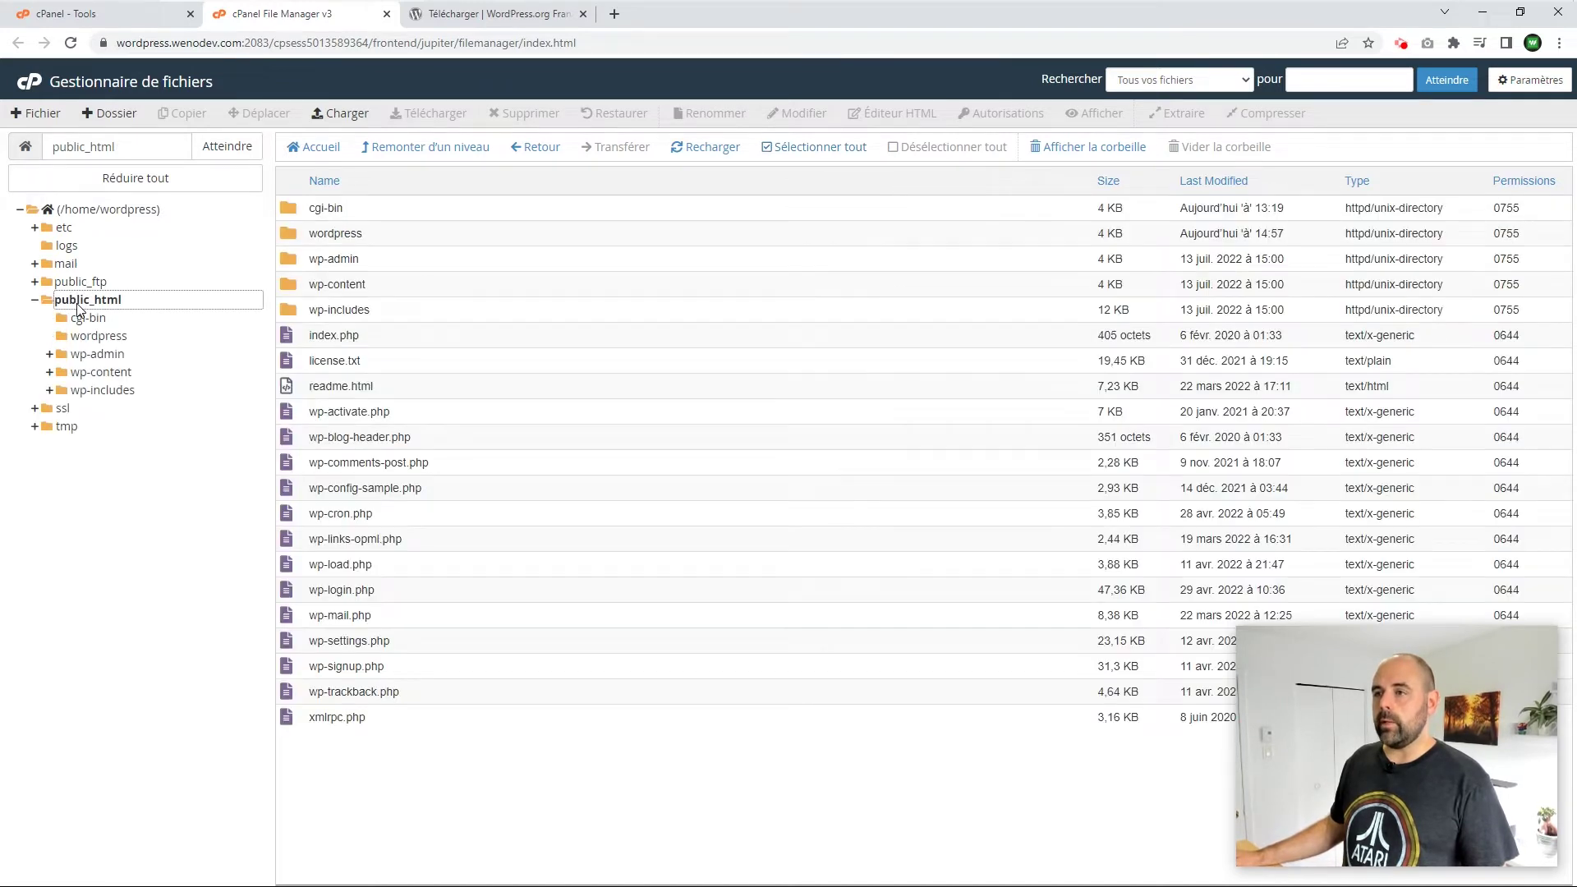
left_click(374, 209)
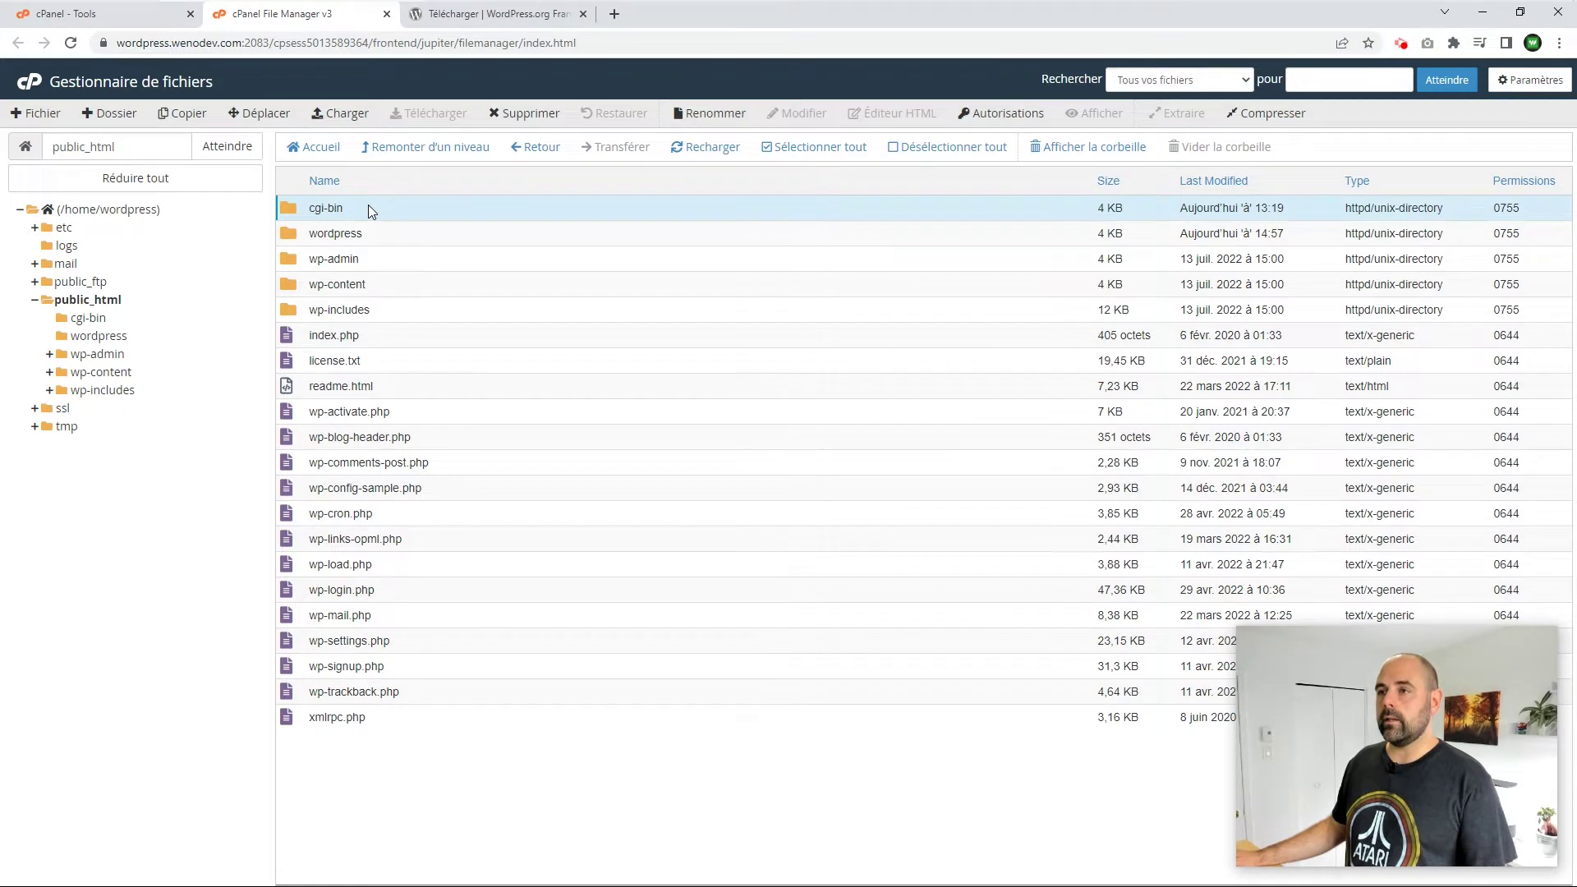
Step: Verify the wordpress folder is empty, then delete it permanently, skipping the trash
left_click(378, 239)
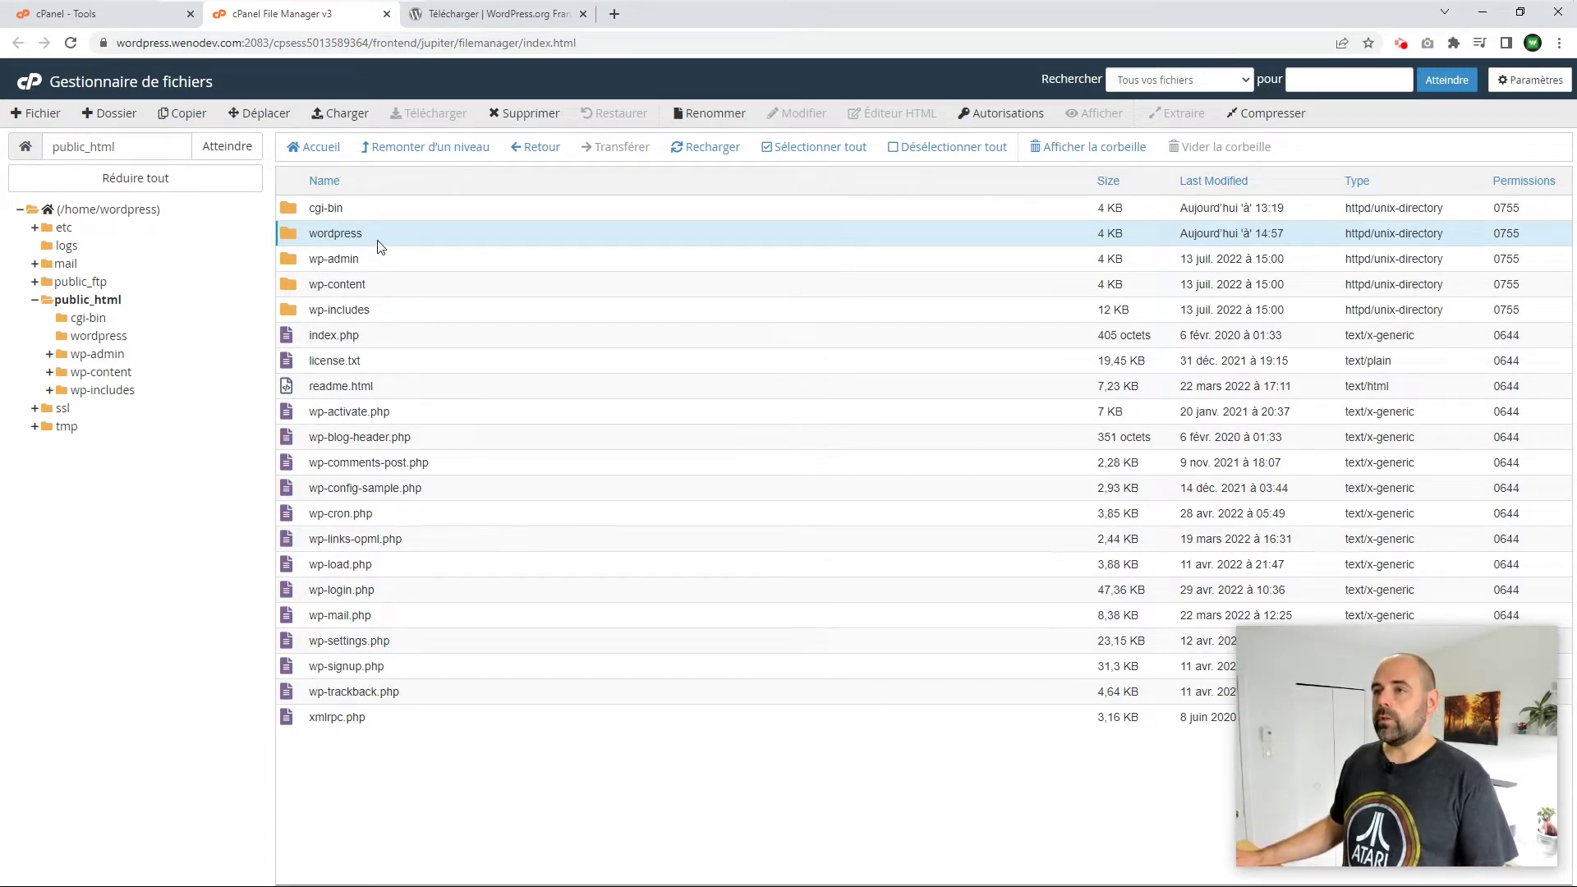
double_click(399, 235)
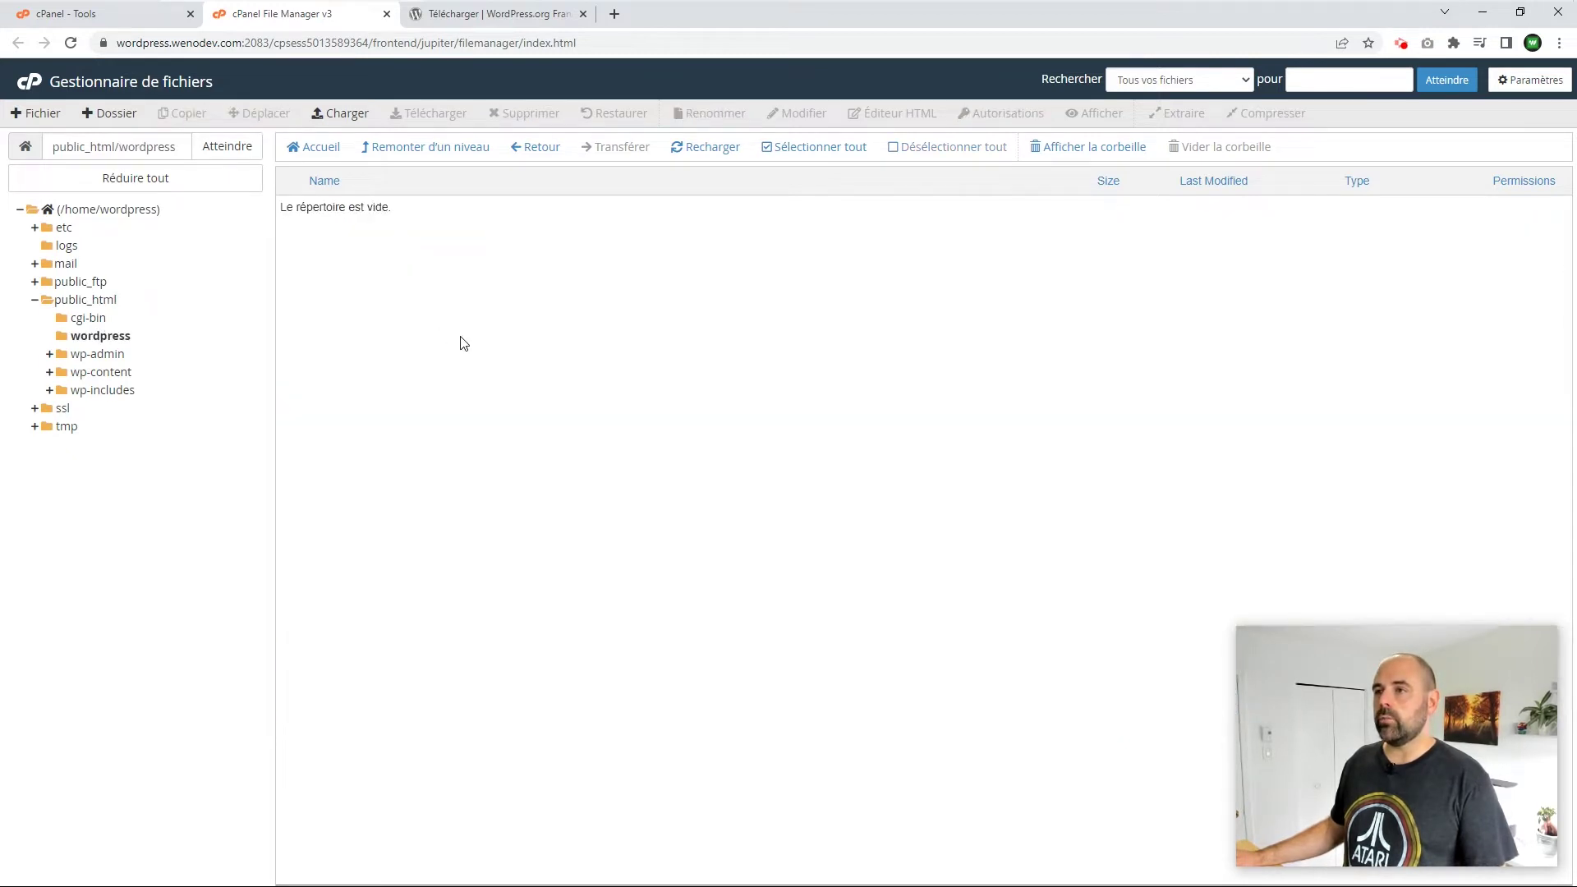
left_click(97, 303)
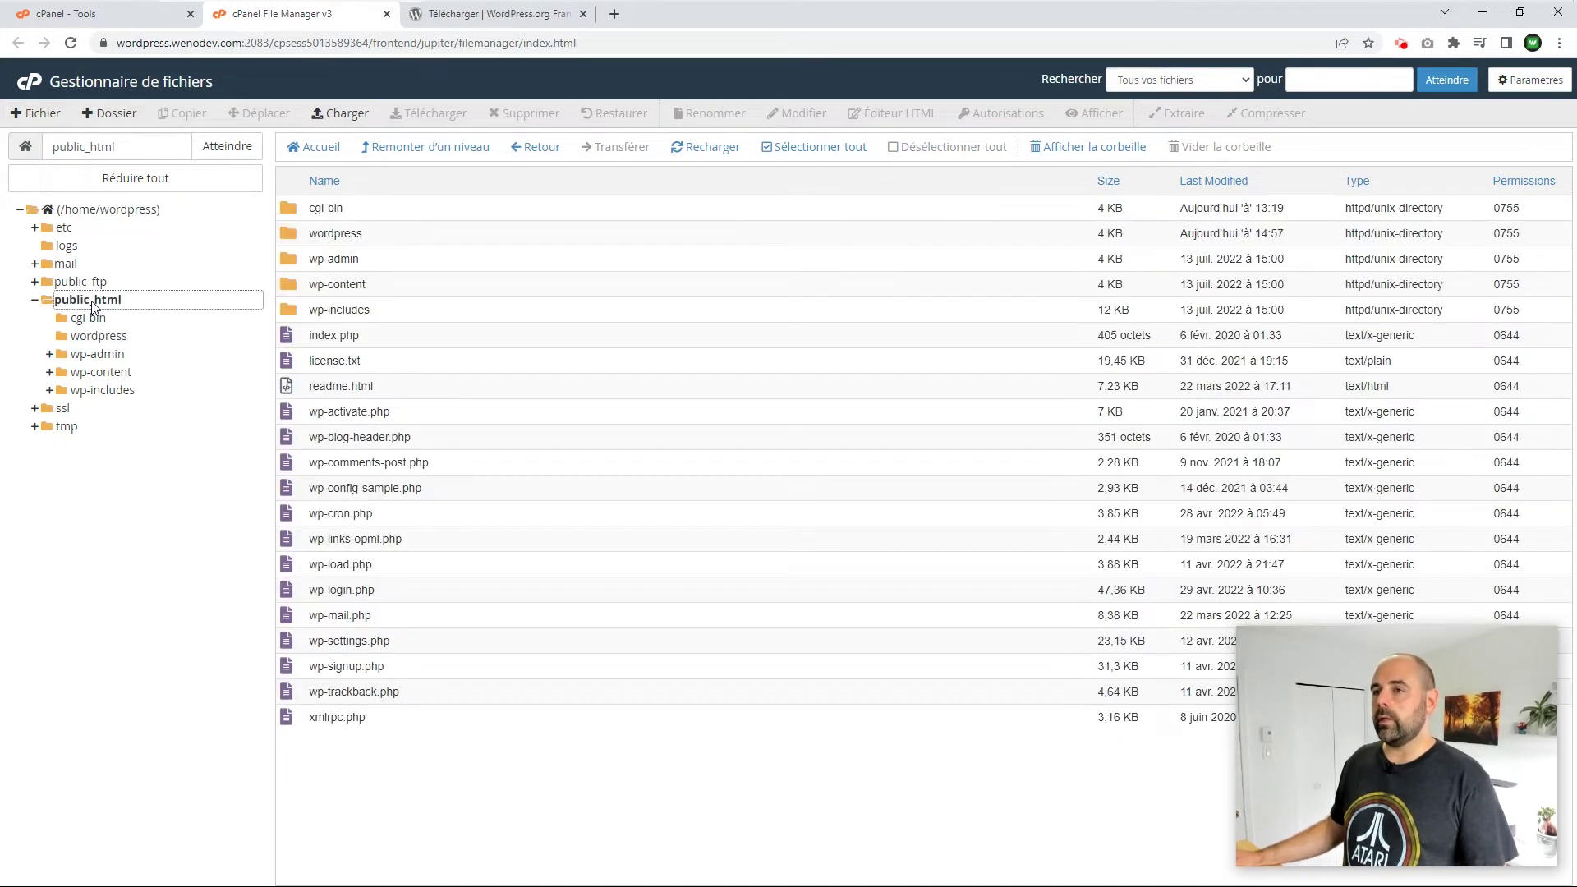
left_click(385, 238)
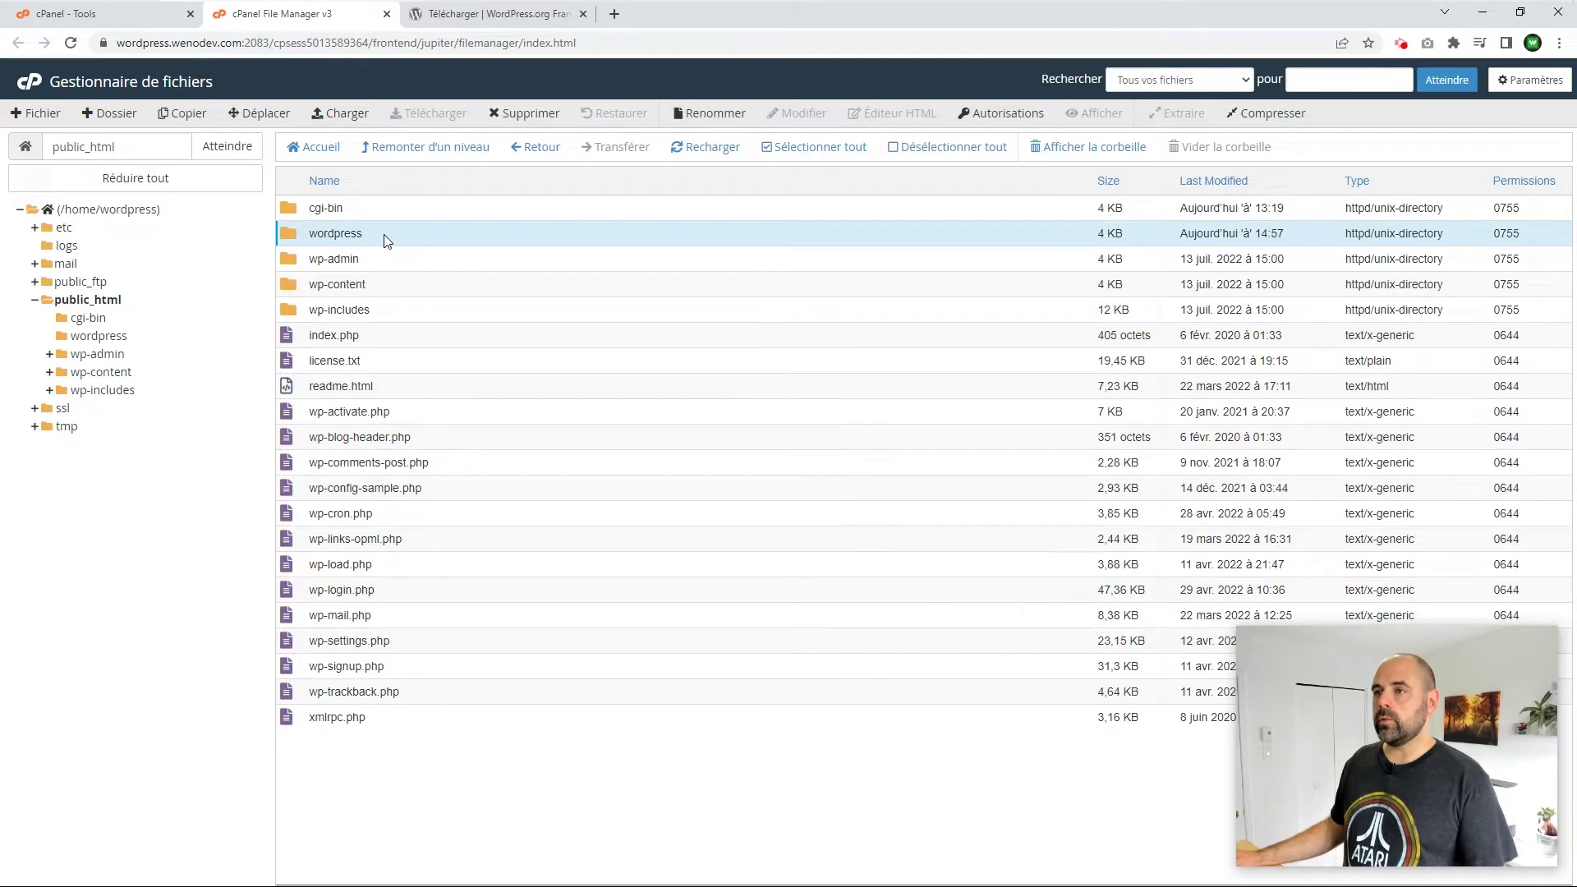
left_click(525, 112)
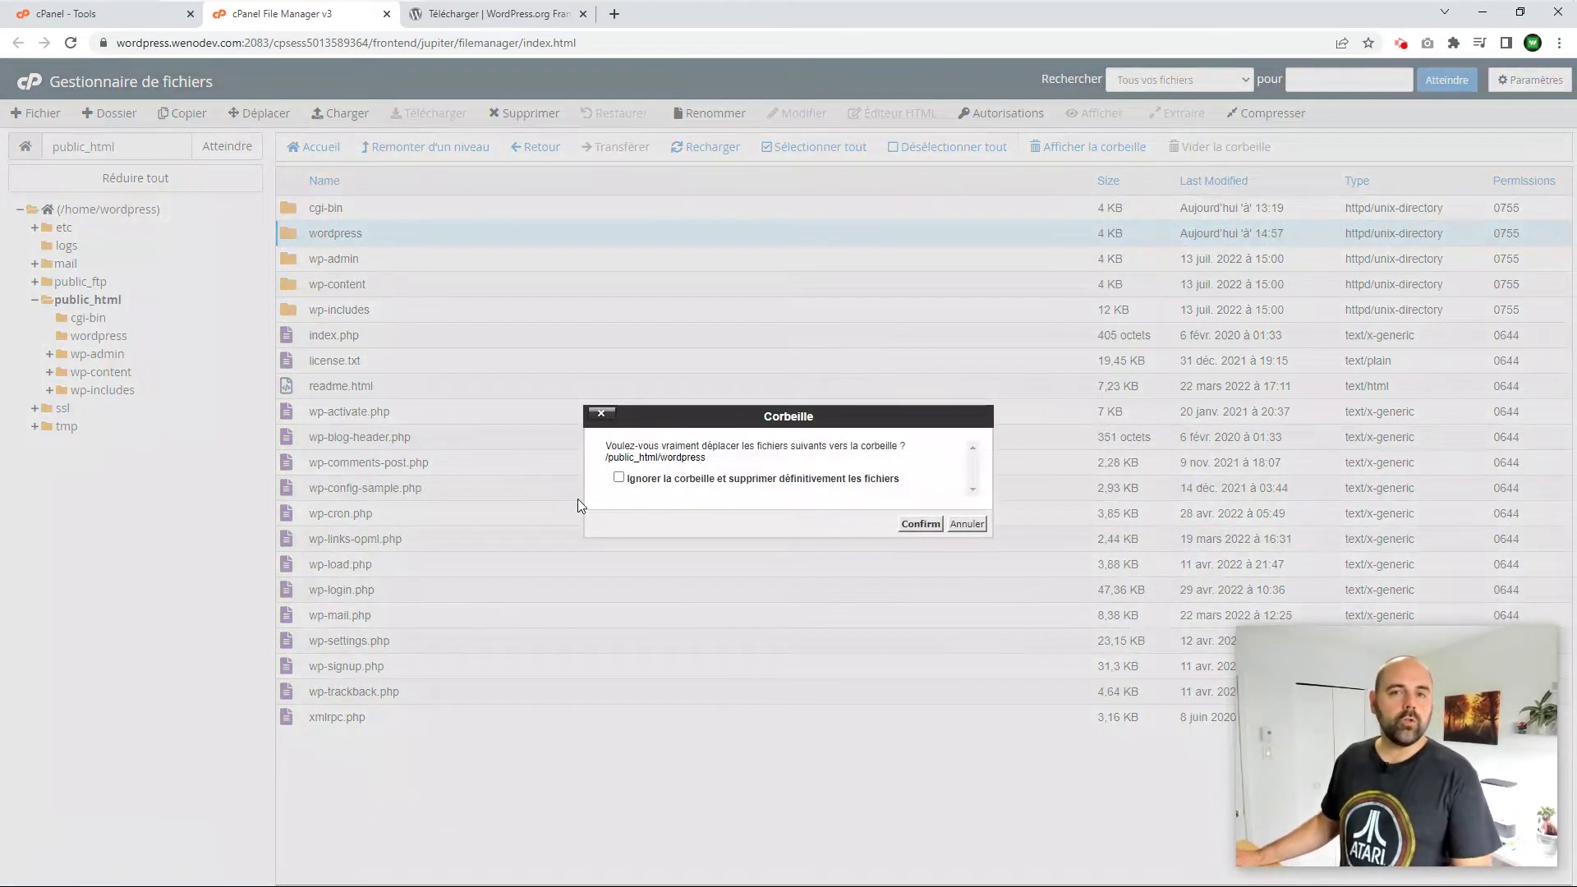
left_click(618, 478)
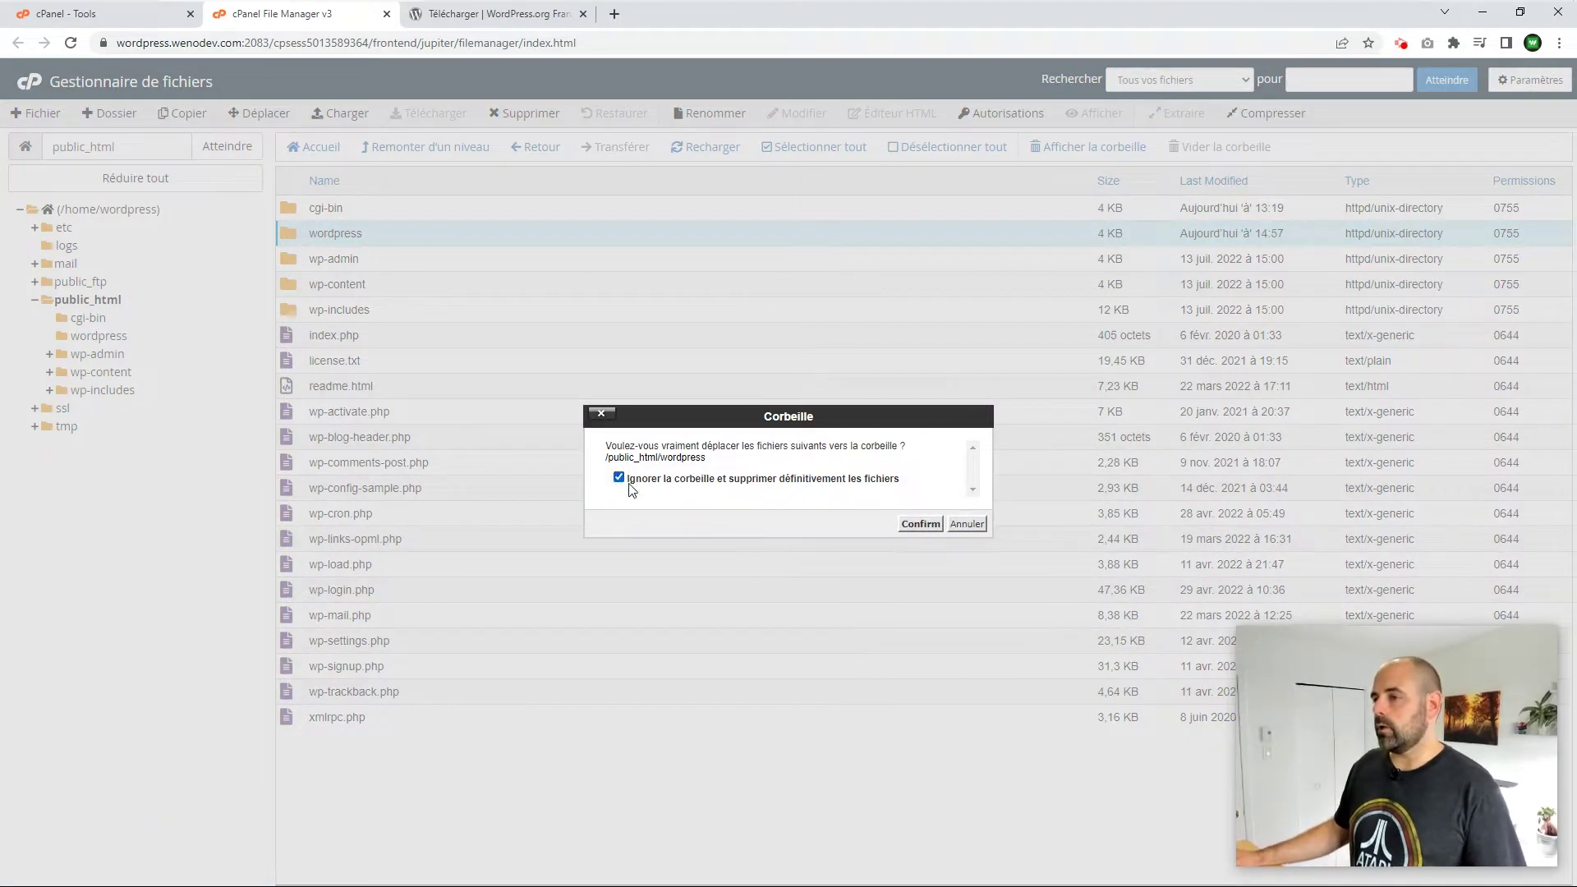
left_click(938, 526)
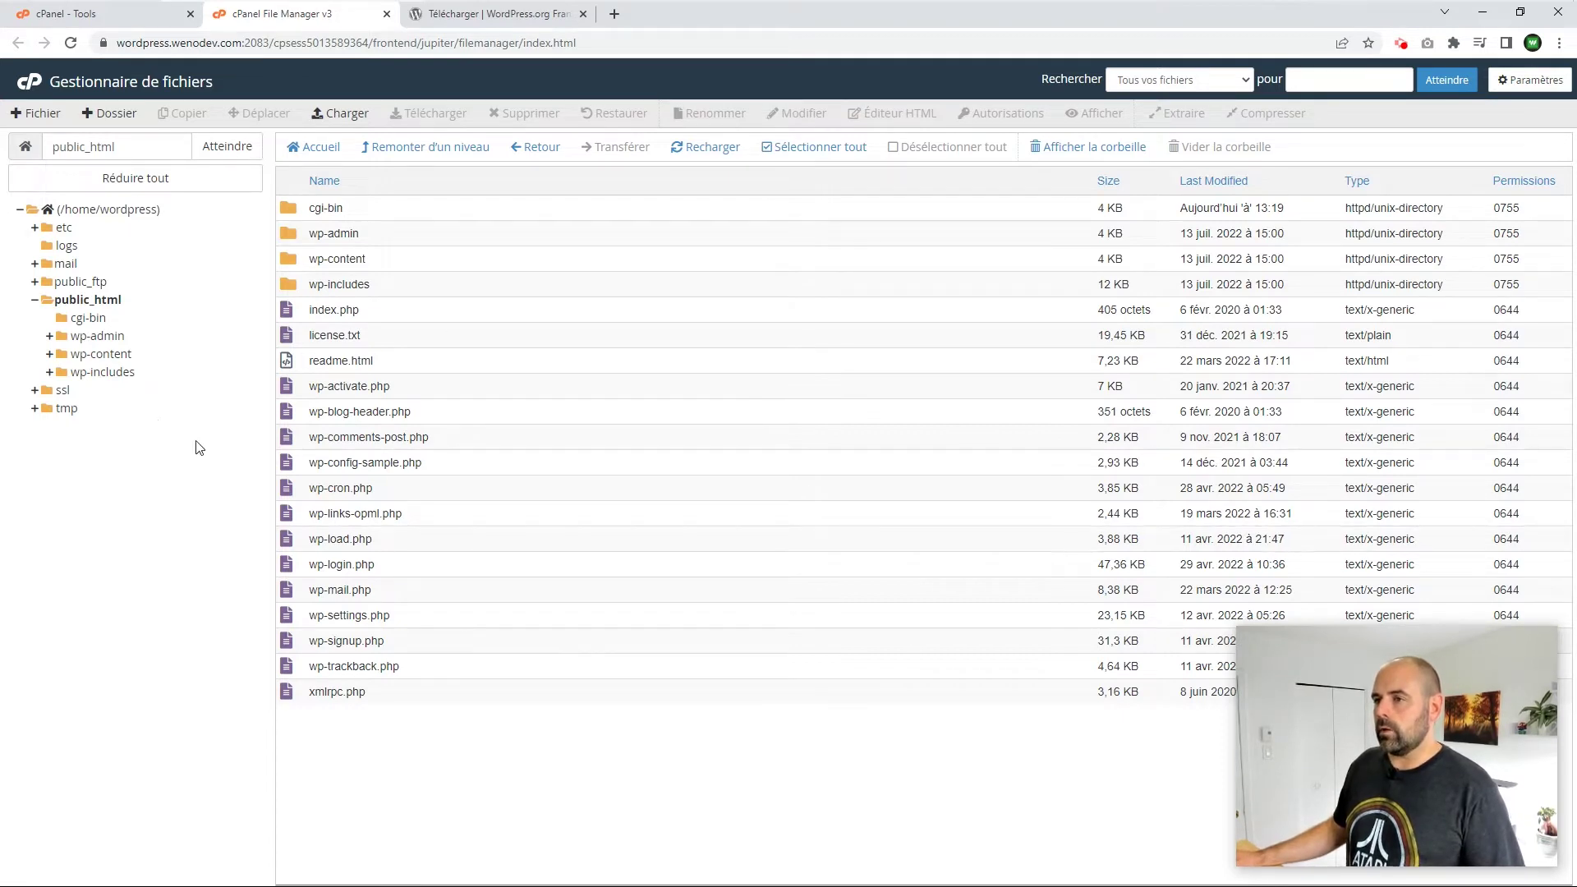
Step: Rename wp-config-sample.php to wp-config.php by removing '-sample'
left_click(440, 466)
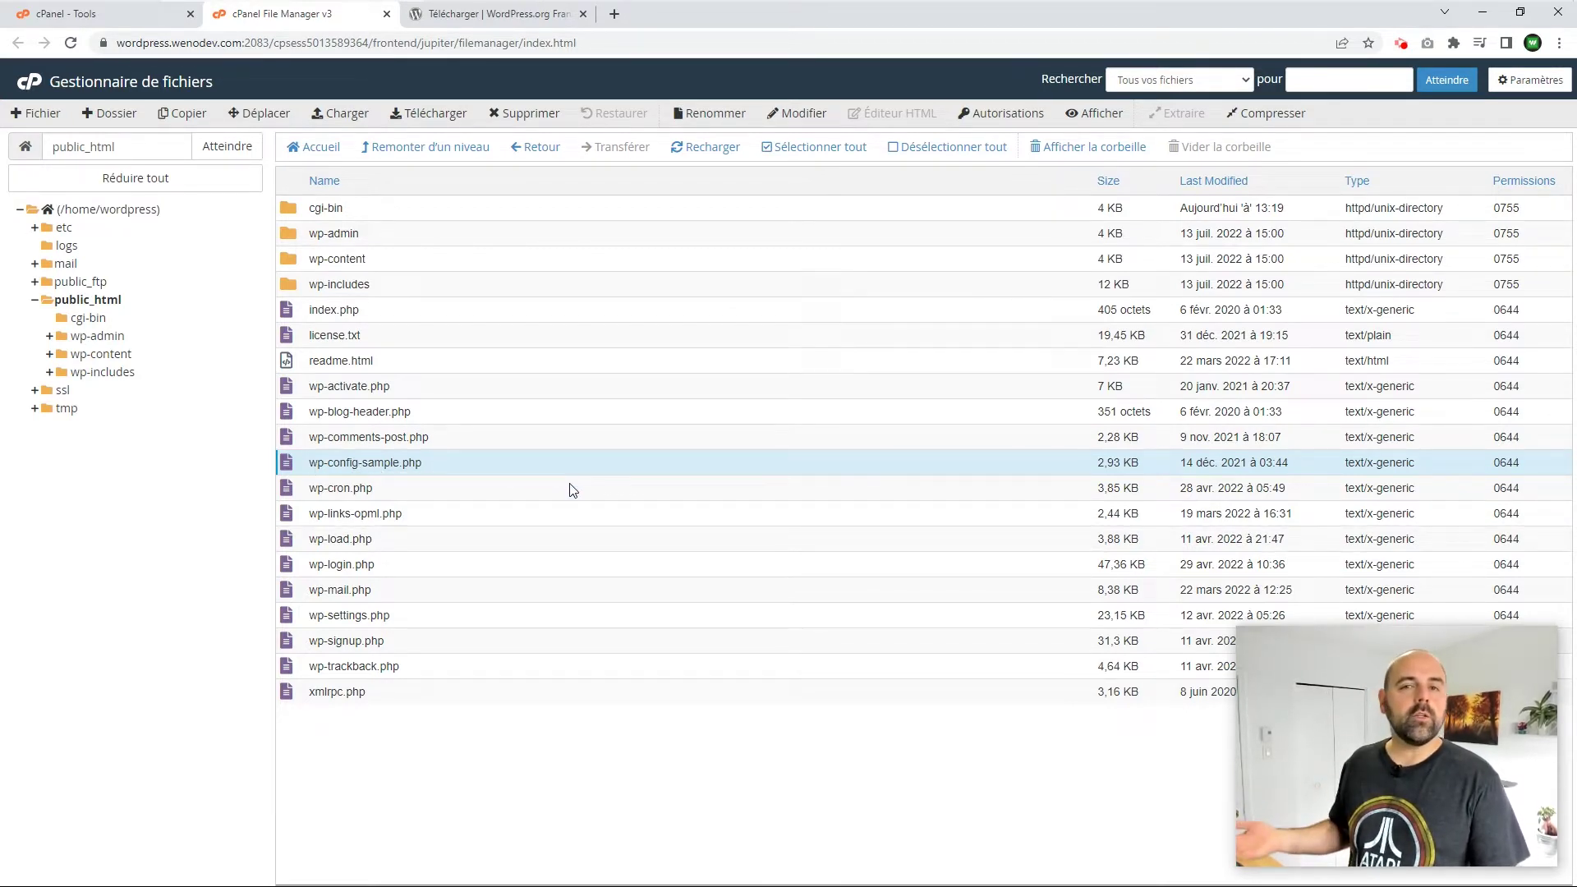
right_click(442, 462)
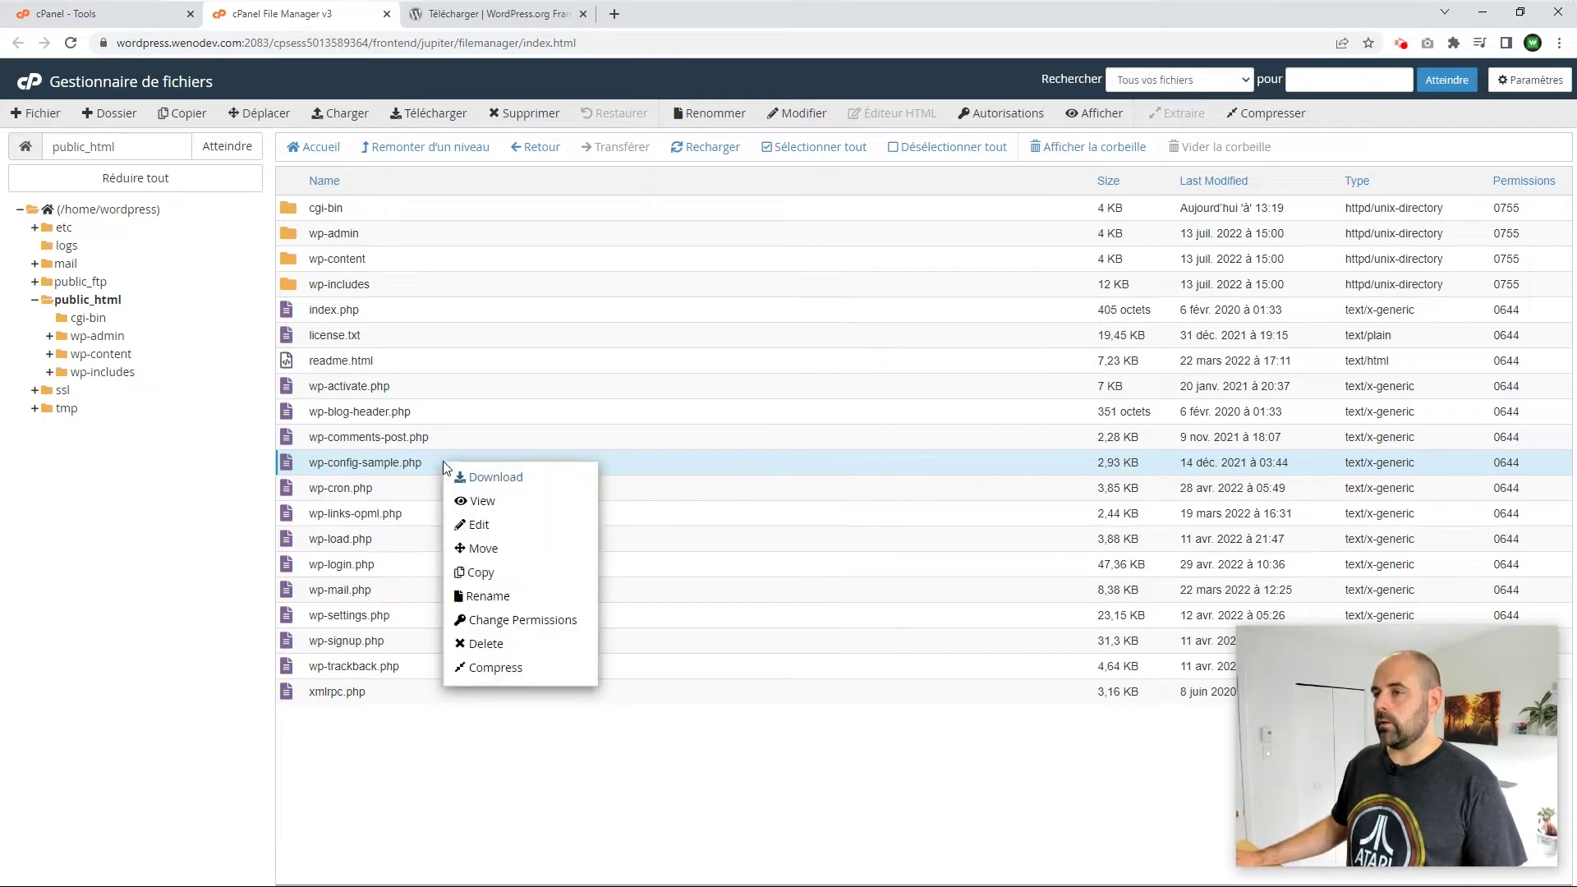
left_click(497, 598)
key("Left")
key("Left")
key("Left")
key("shift+Left")
key("shift+Left")
key("shift+Left")
key("shift+Left")
key("shift+Left")
key("shift+Left")
key("shift+Left")
key("BackSpace")
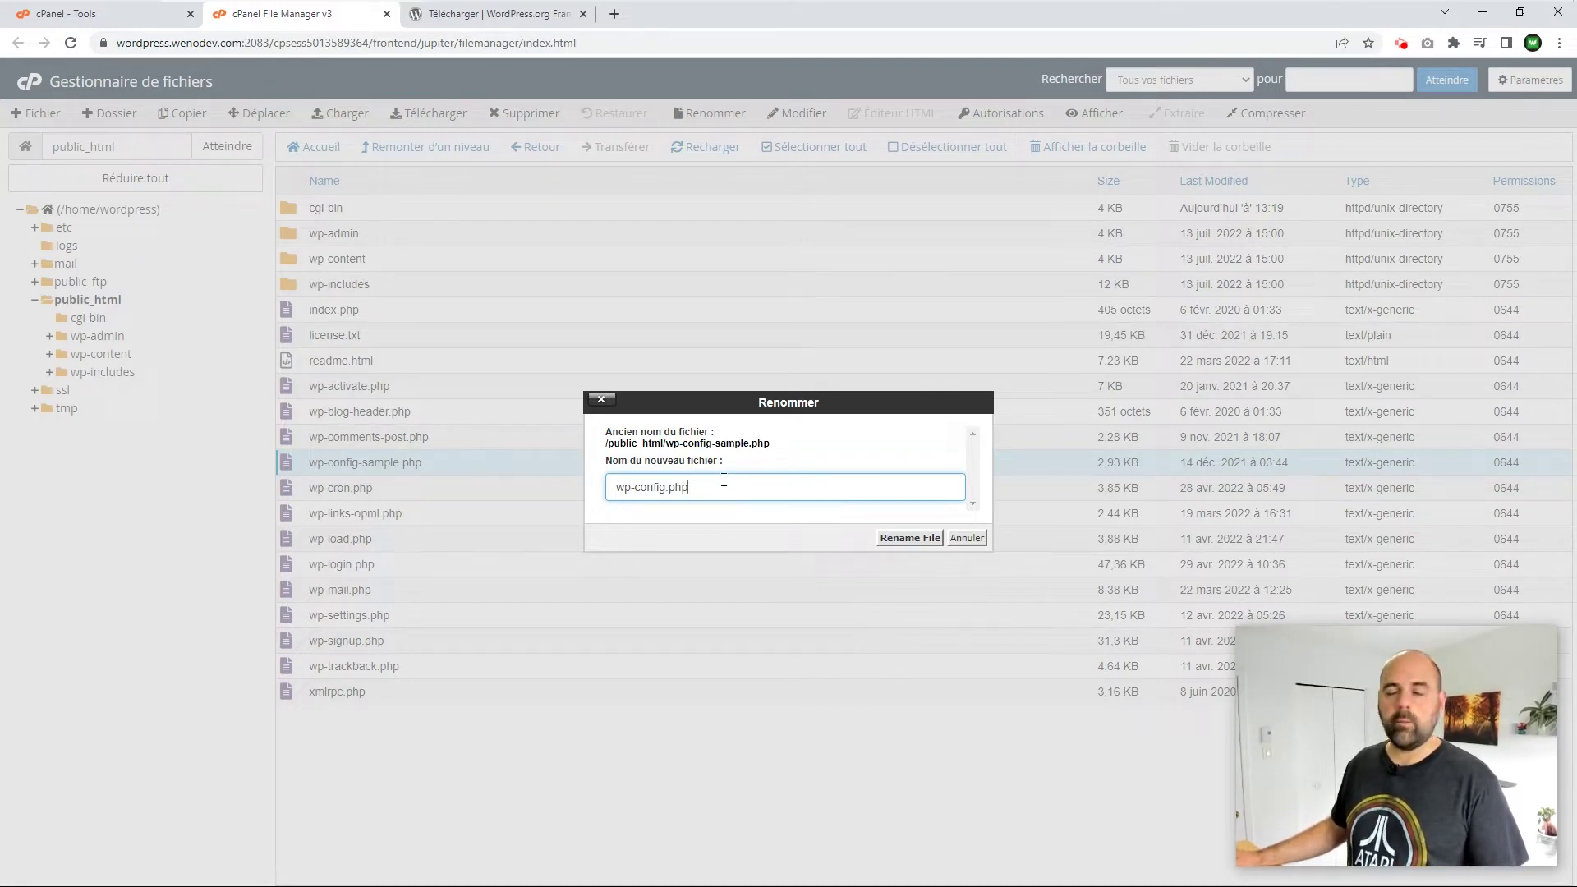
left_click(900, 538)
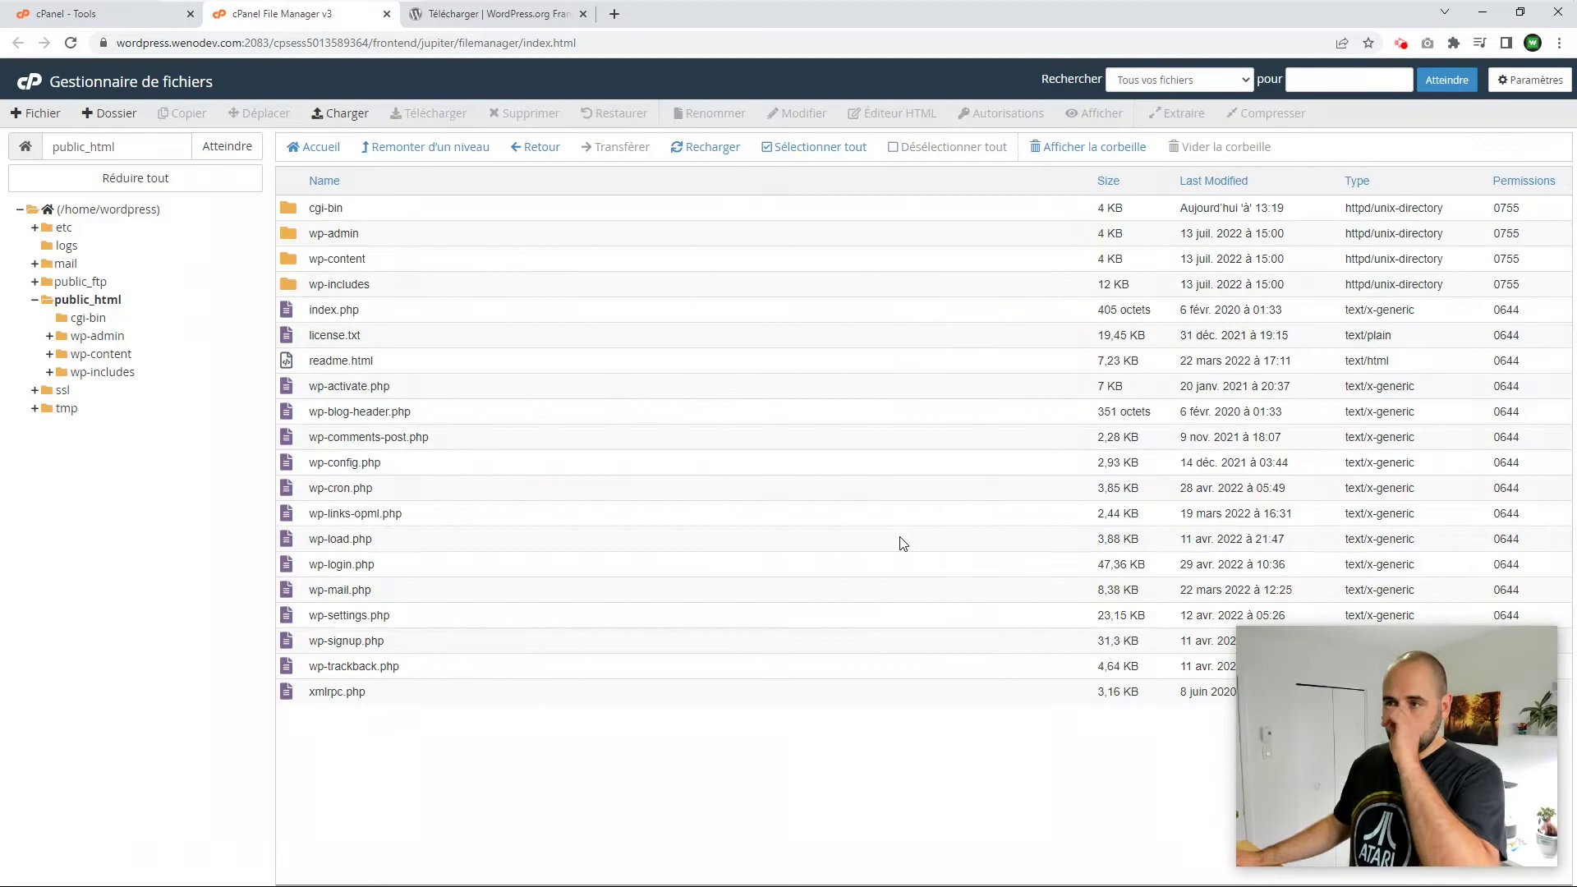
right_click(392, 466)
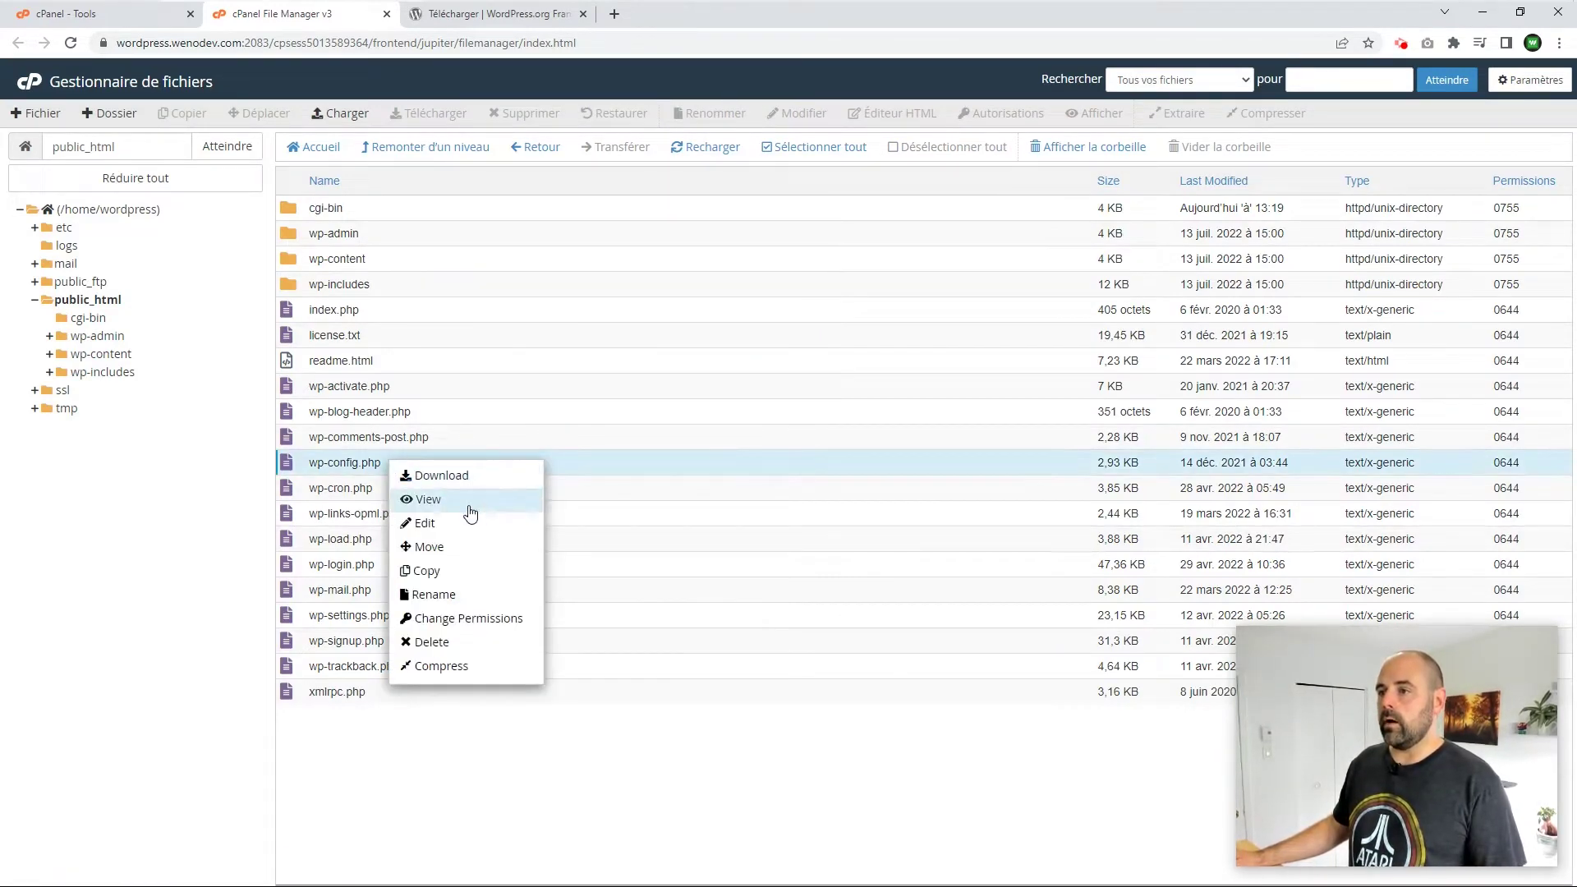
Step: Open wp-config.php in the code editor with line wrapping turned off
left_click(439, 526)
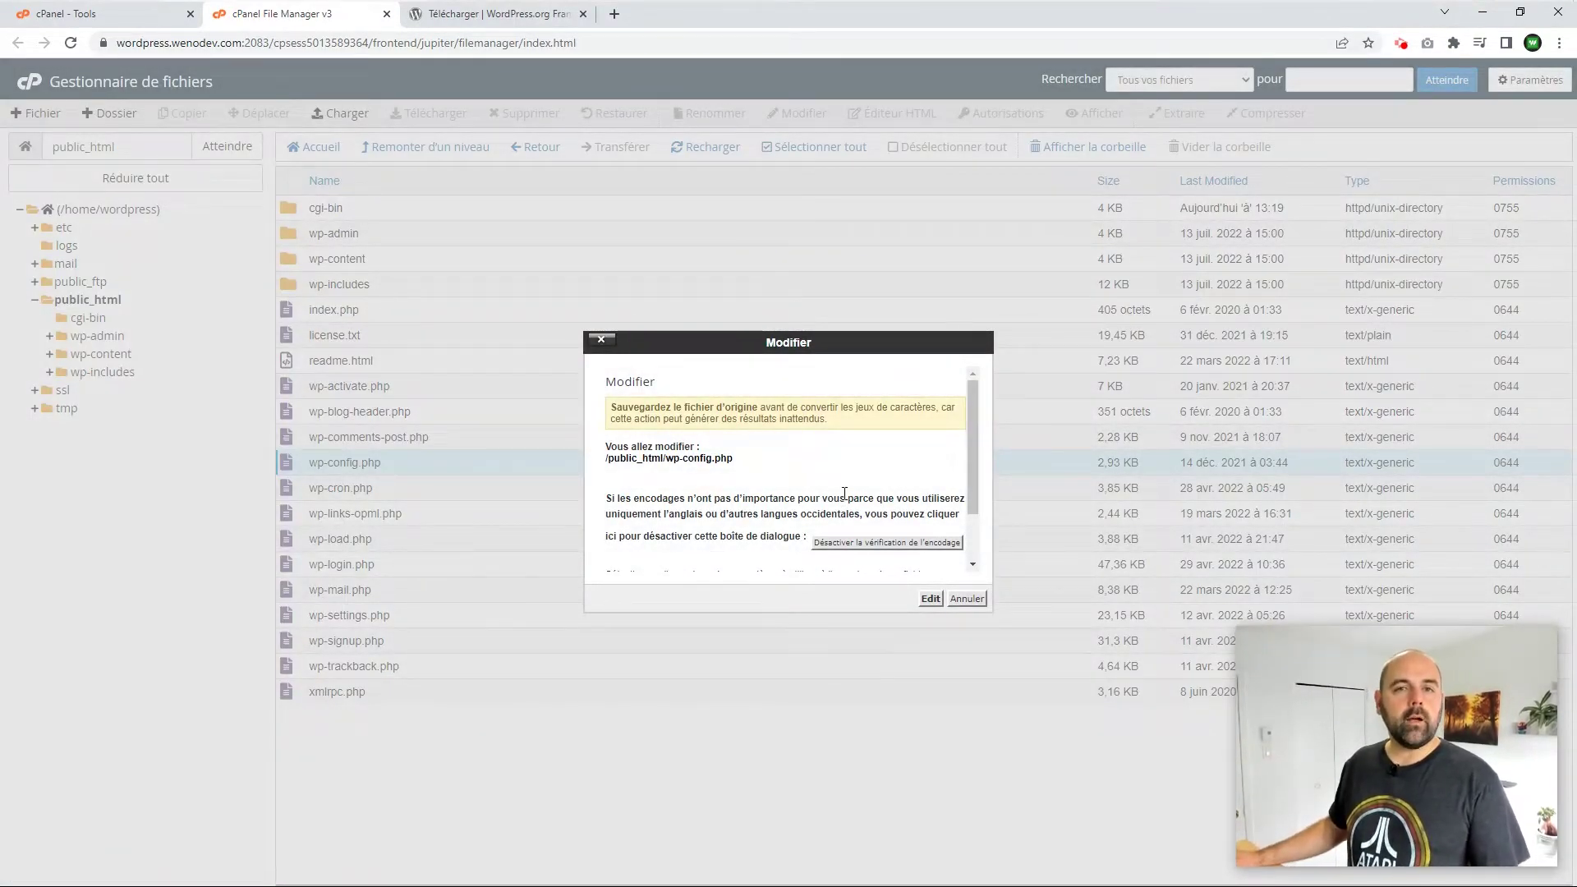
left_click(930, 599)
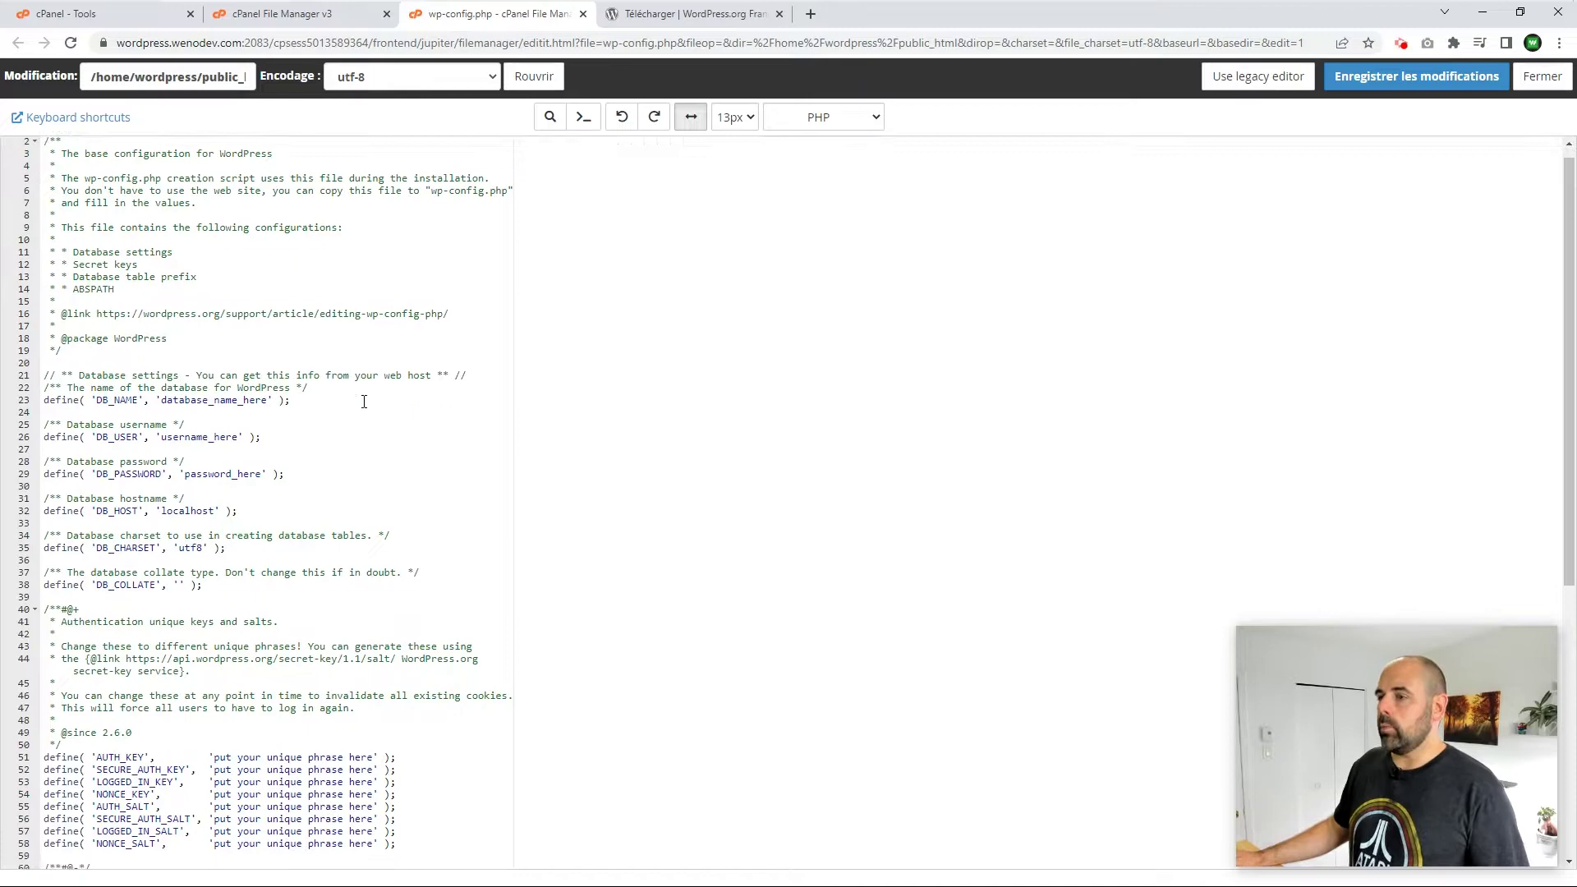
scroll(405, 512, "down", 3)
scroll(405, 512, "down", 2)
scroll(406, 510, "up", 5)
left_click(693, 118)
left_click(695, 121)
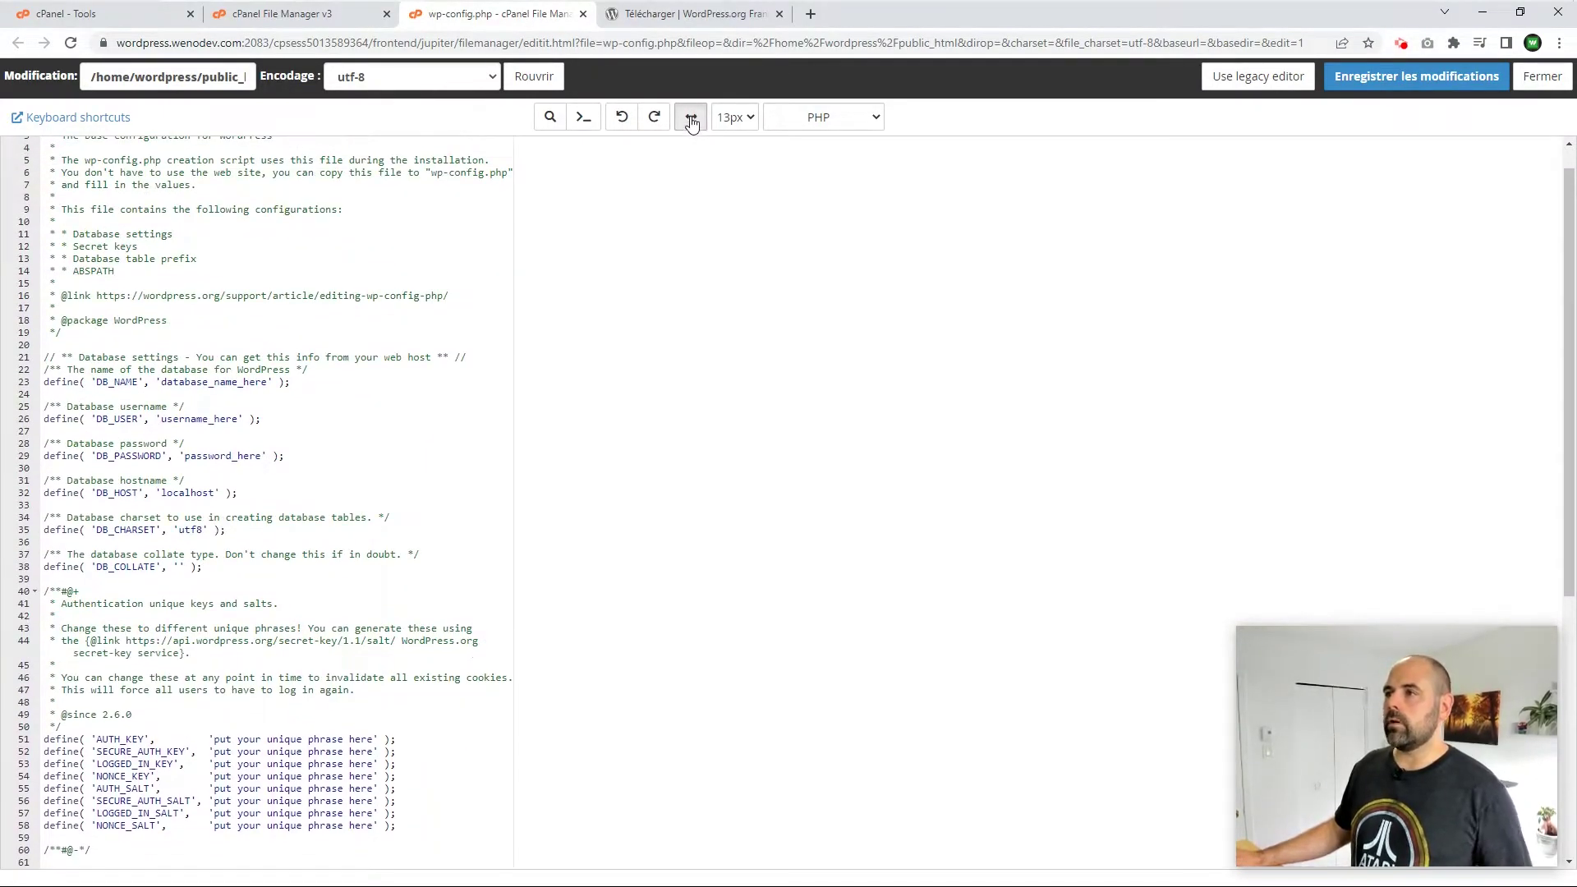
left_click(691, 122)
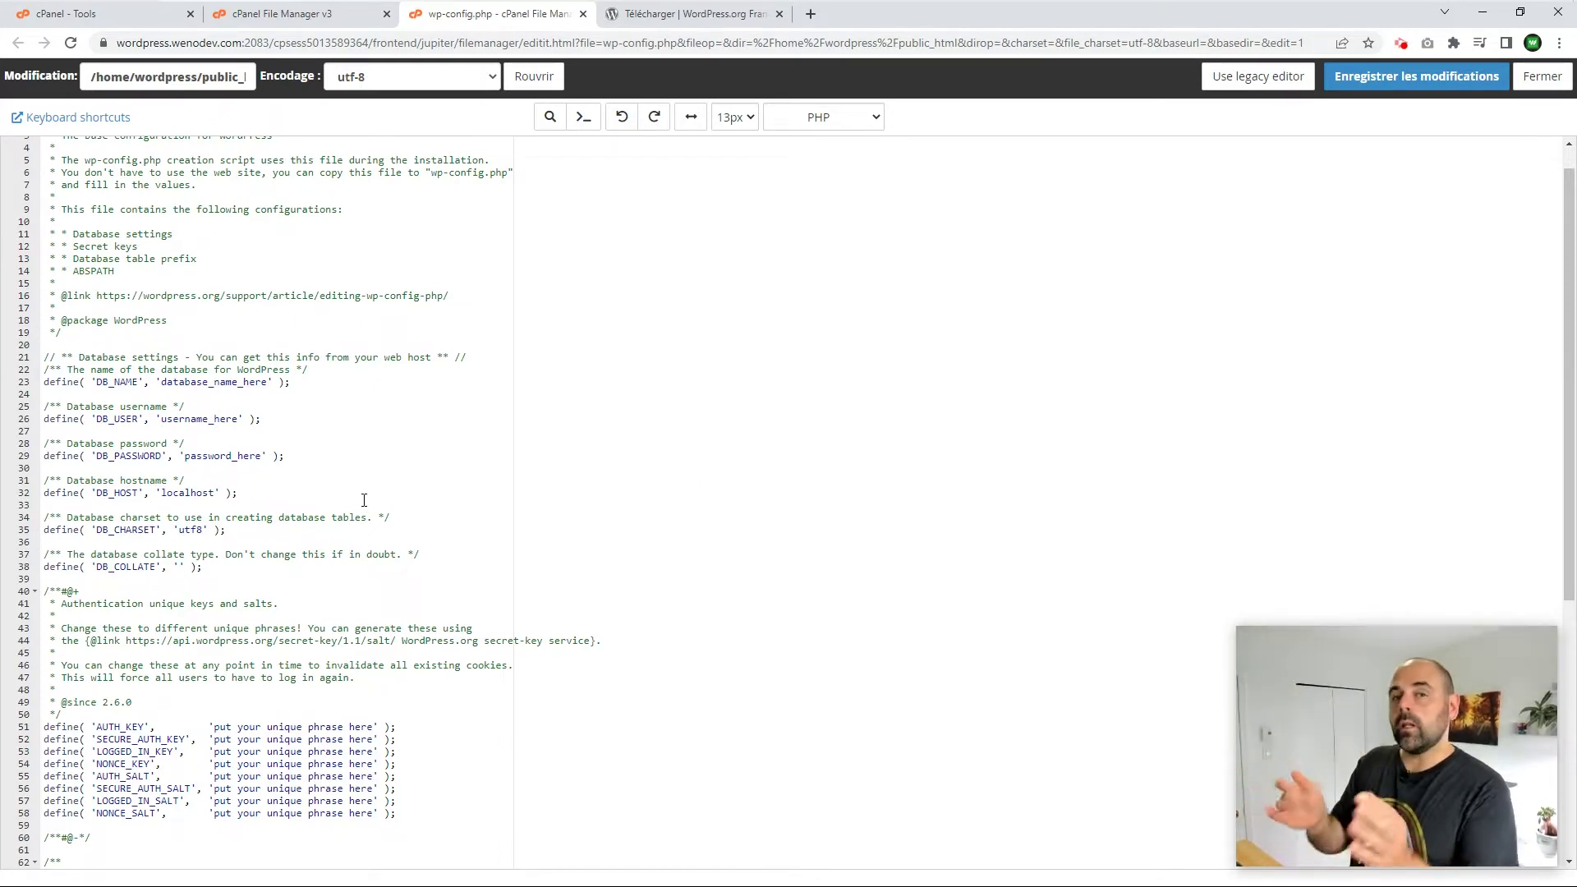
Step: Select the database_name_here placeholder on line 23 and close the WordPress download tab
scroll(411, 412, "up", 1)
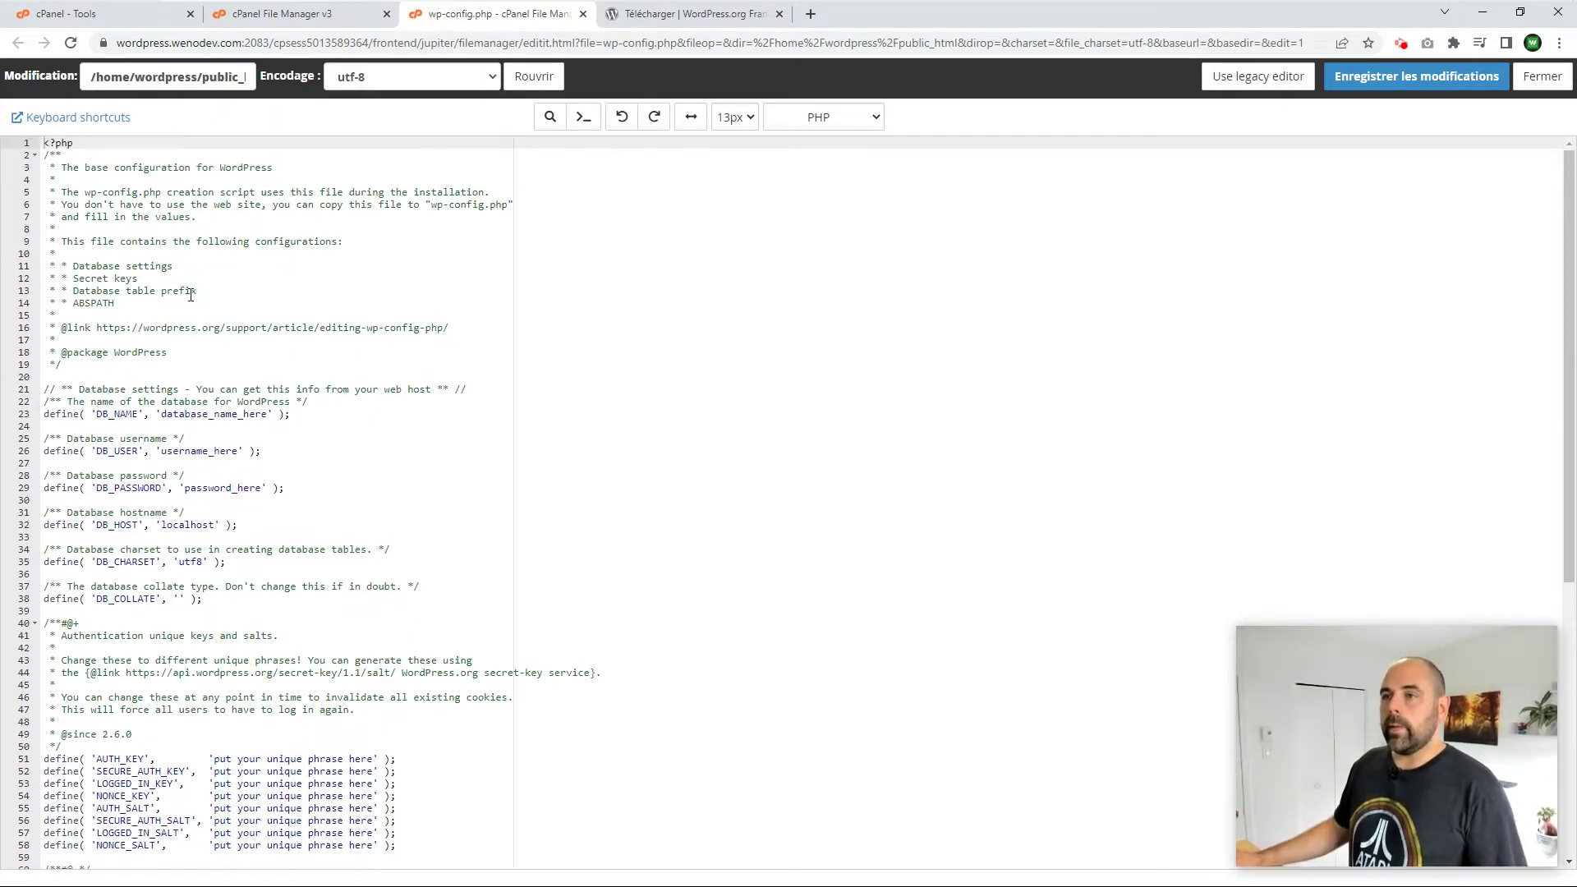
double_click(165, 414)
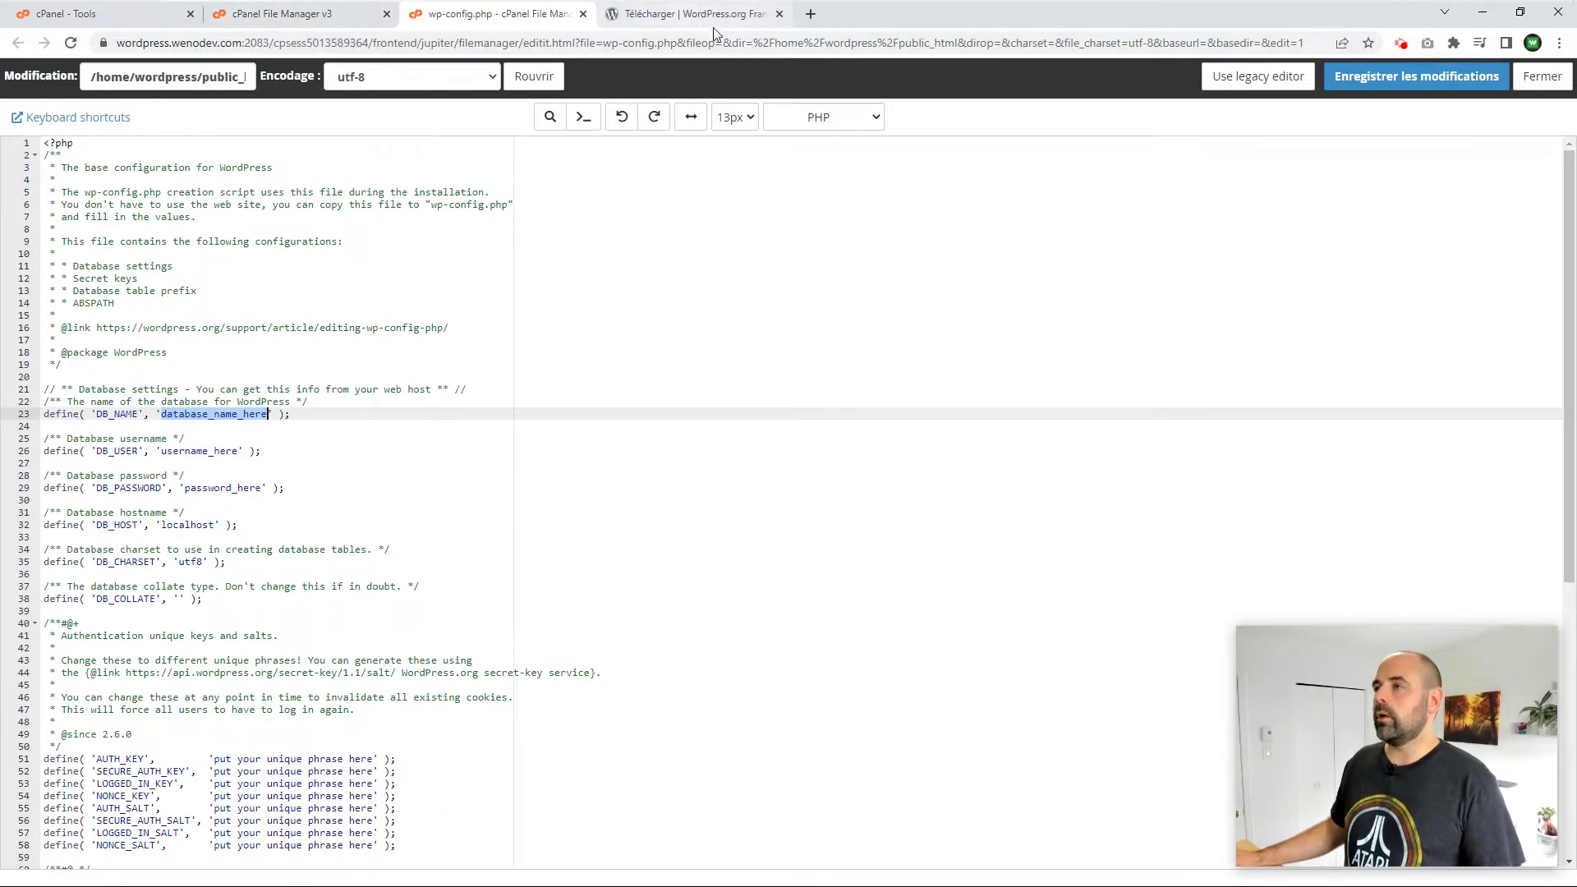
left_click(780, 14)
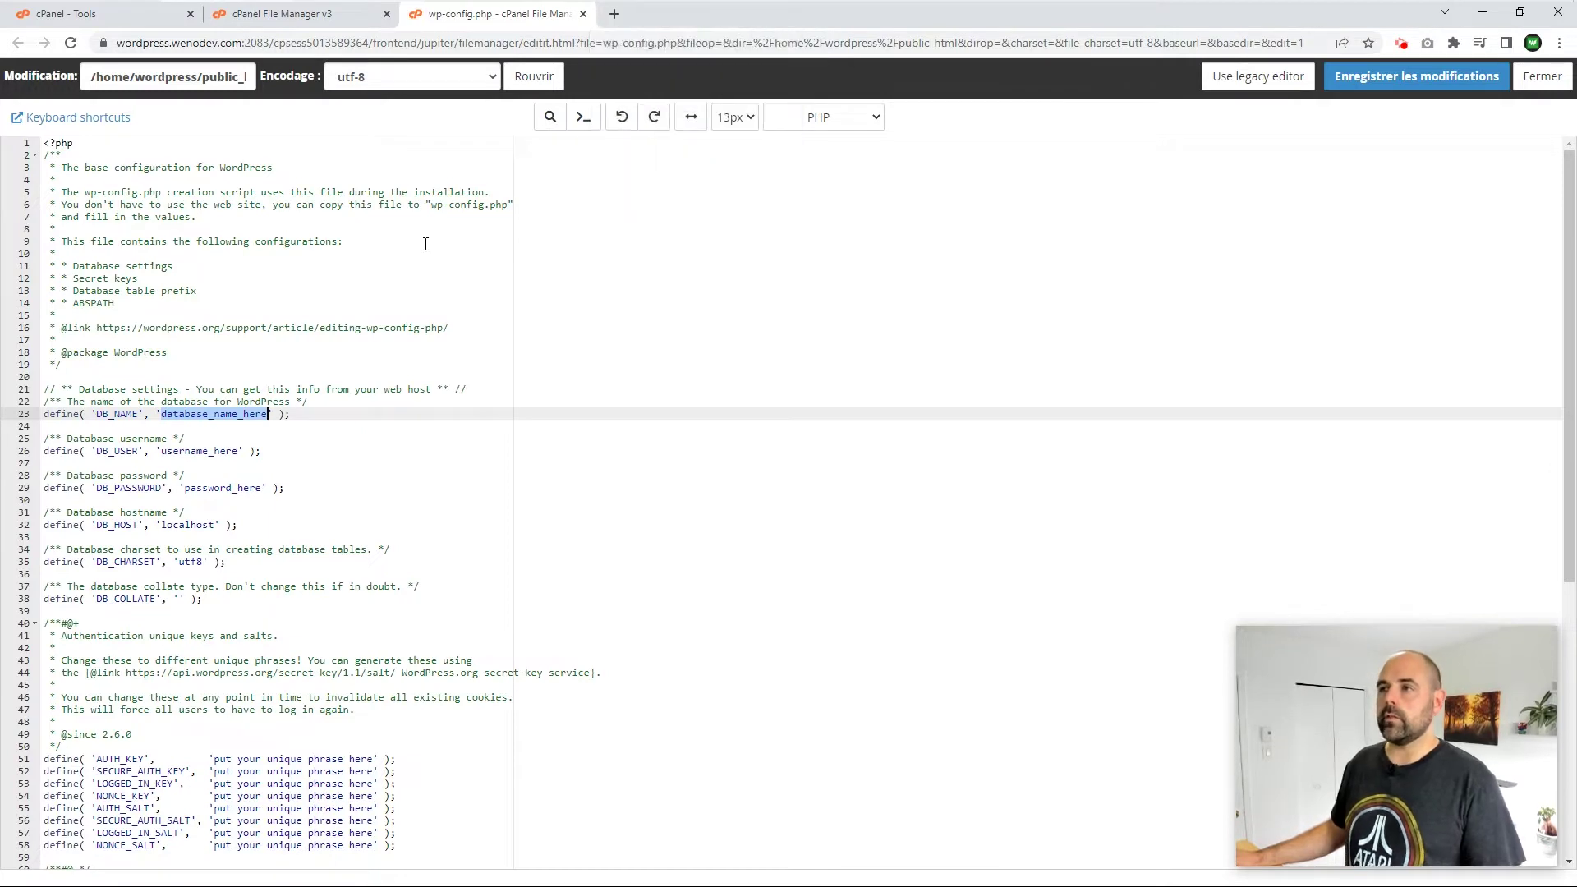
Step: Return to the cPanel Tools page and open Bases de données MySQL®
left_click(98, 16)
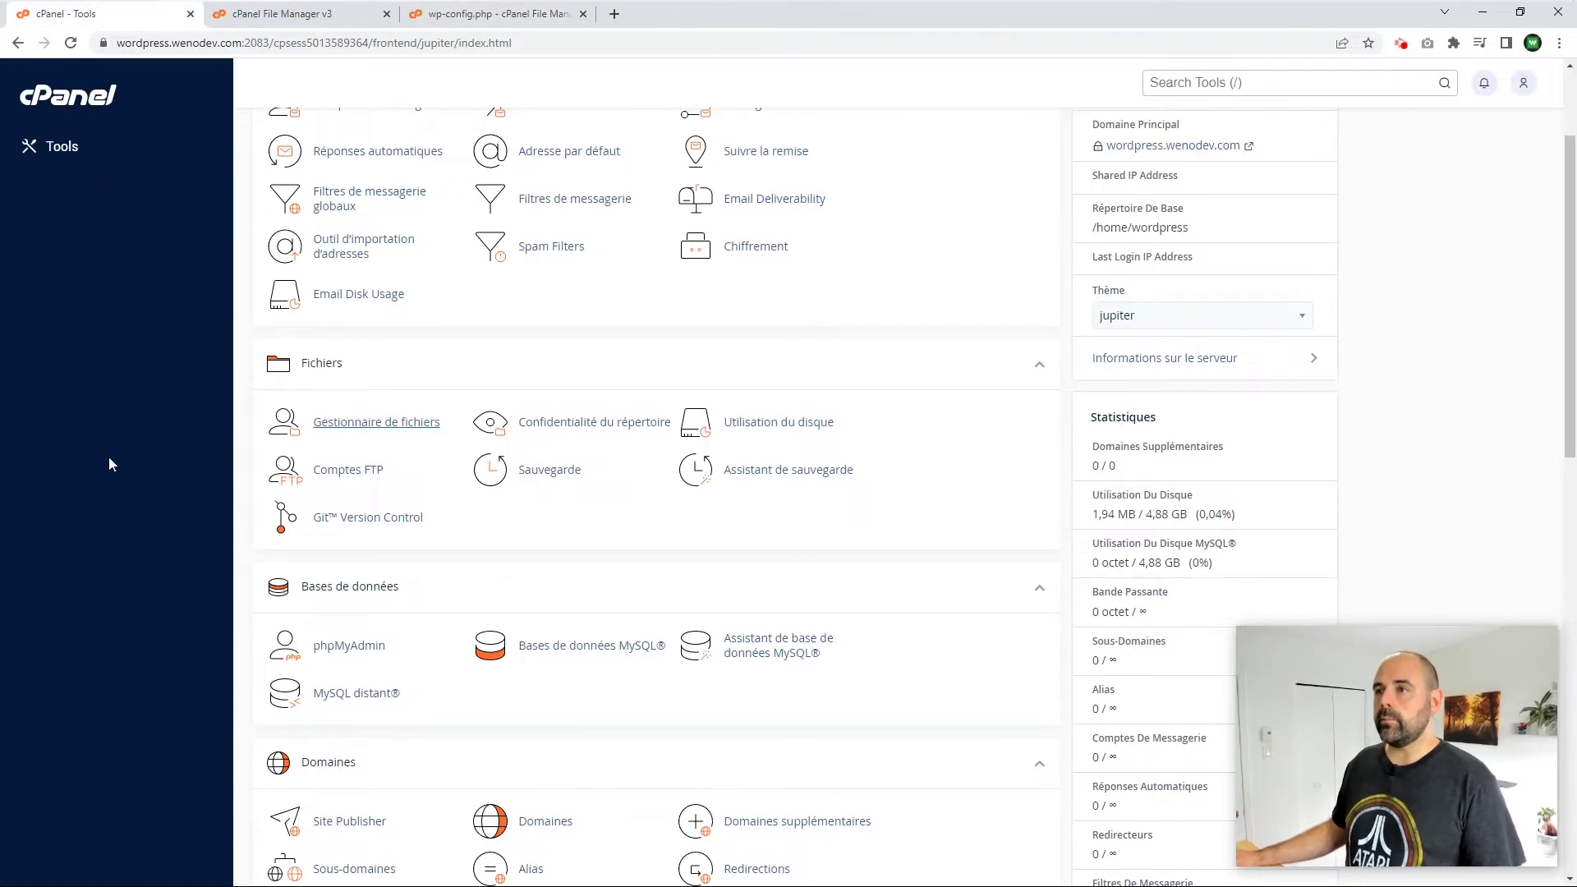
scroll(164, 475, "up", 1)
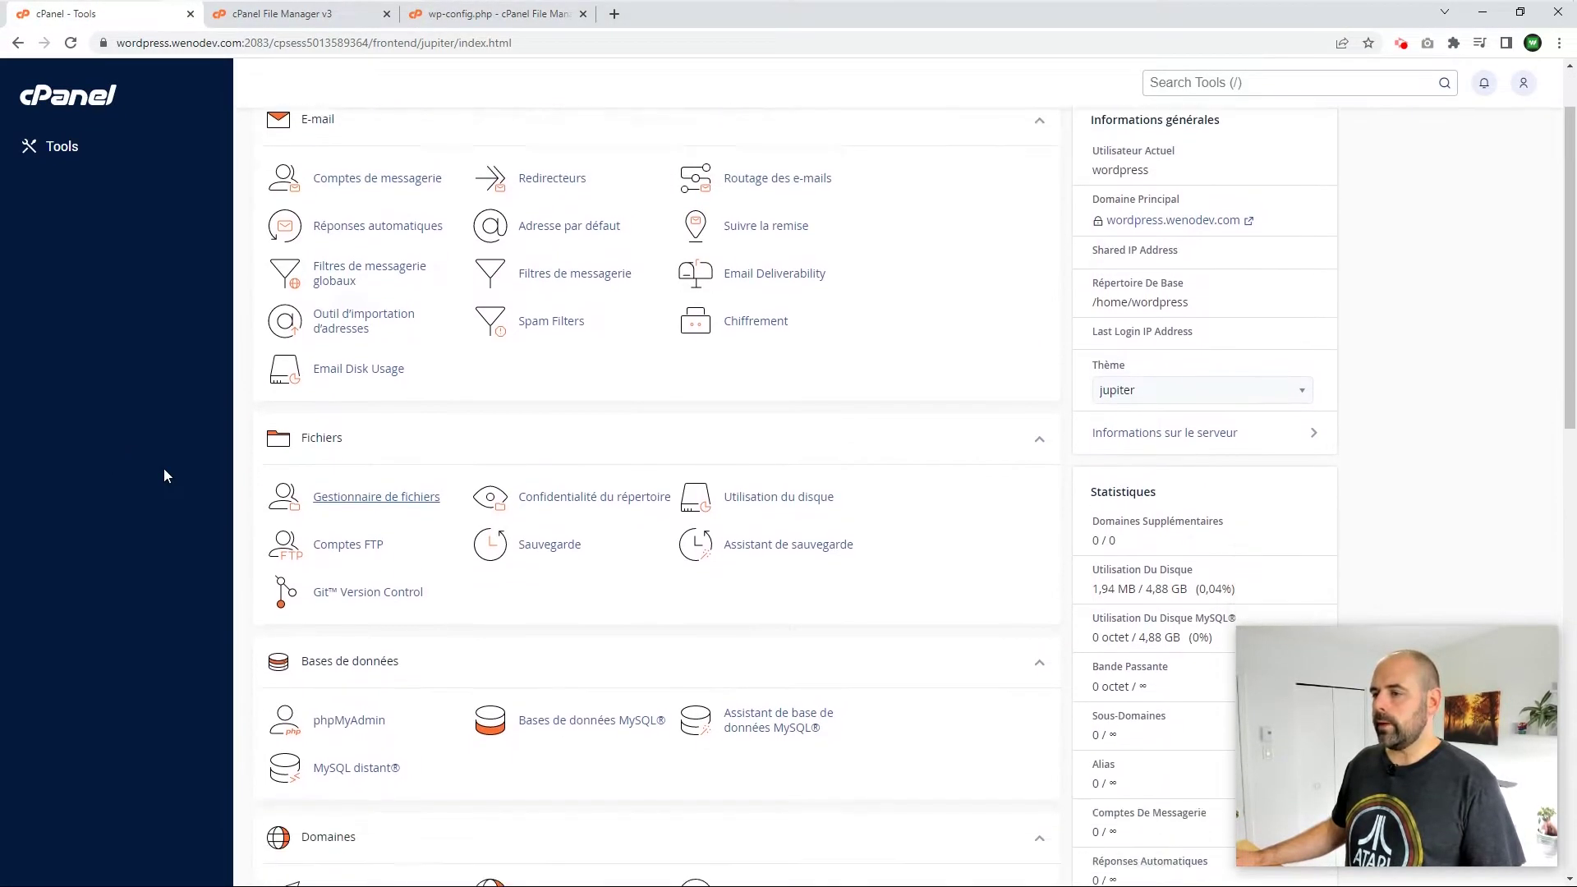
scroll(164, 474, "down", 3)
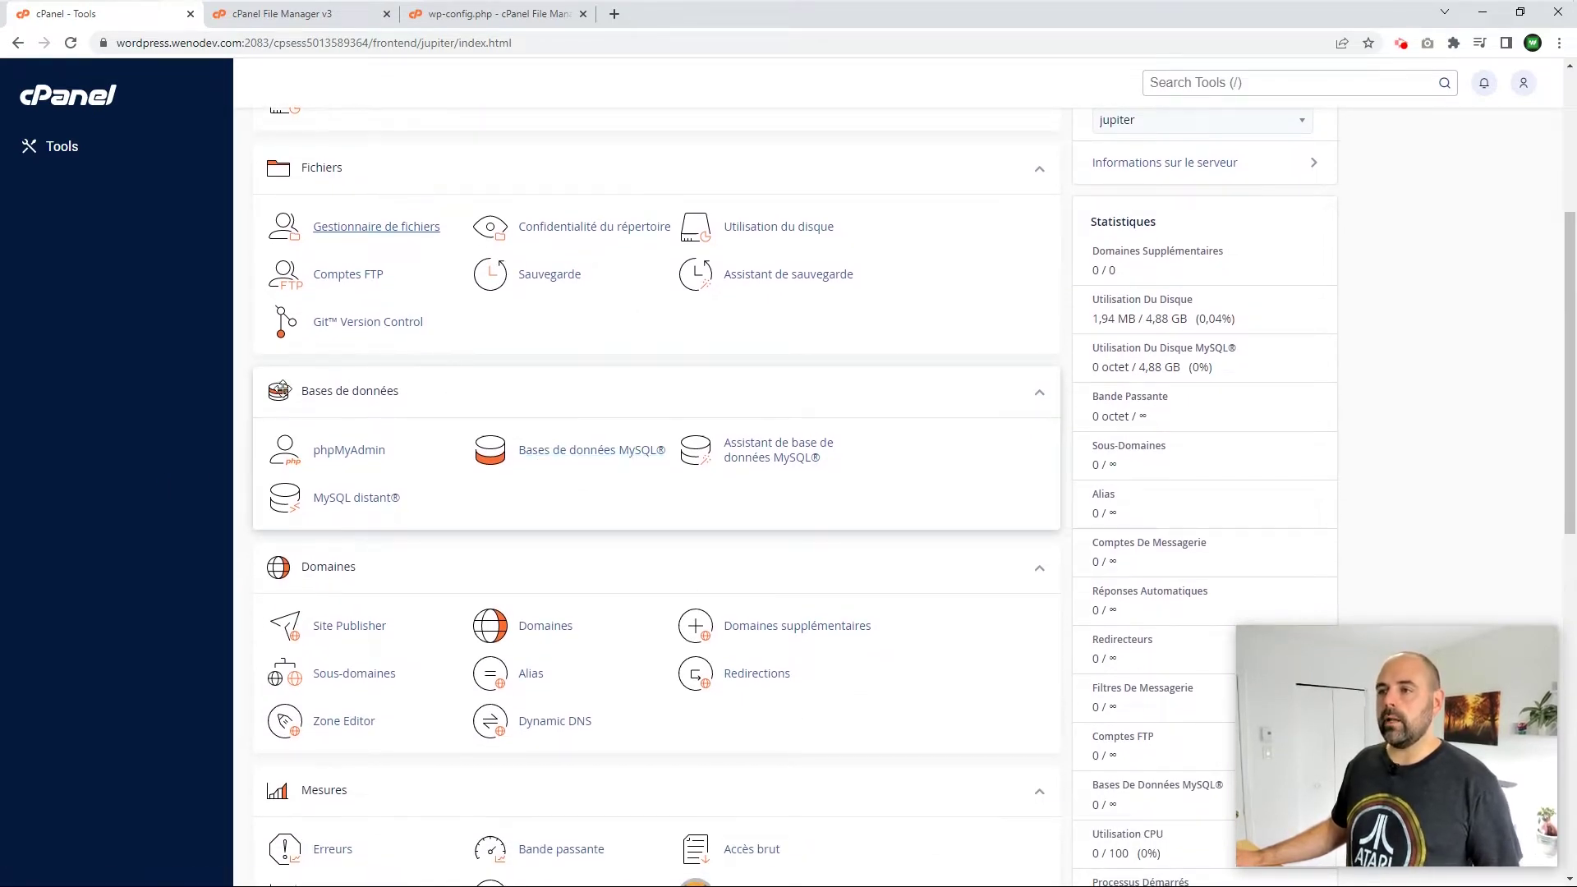
left_click(574, 451)
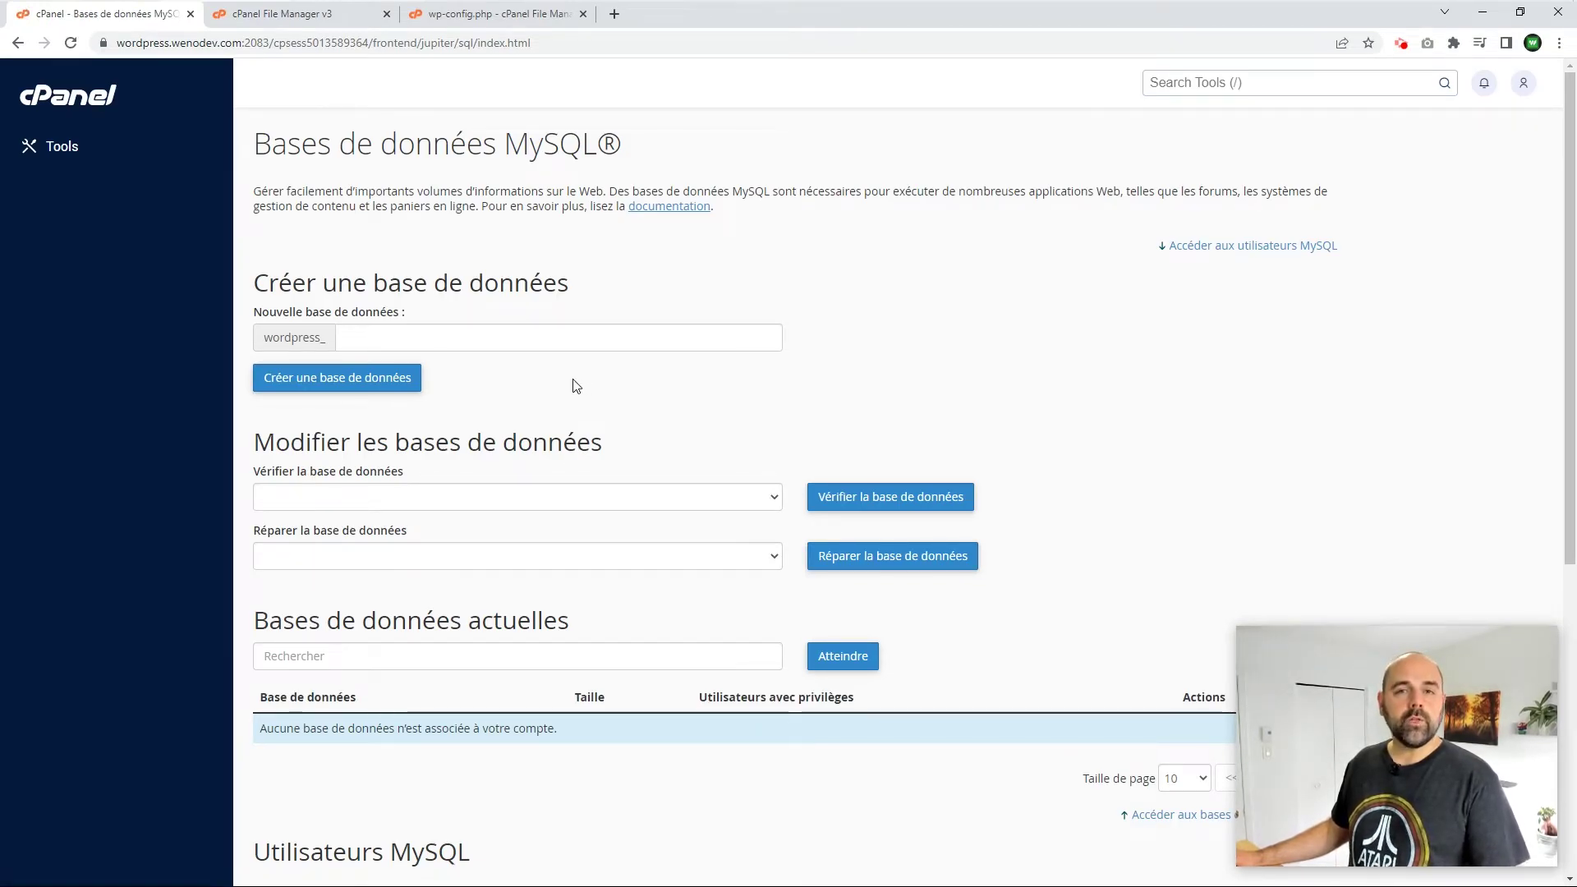
Step: Create the MySQL database wordpress_wp by entering wp as its name, then return to the overview
left_click(447, 336)
type("wp")
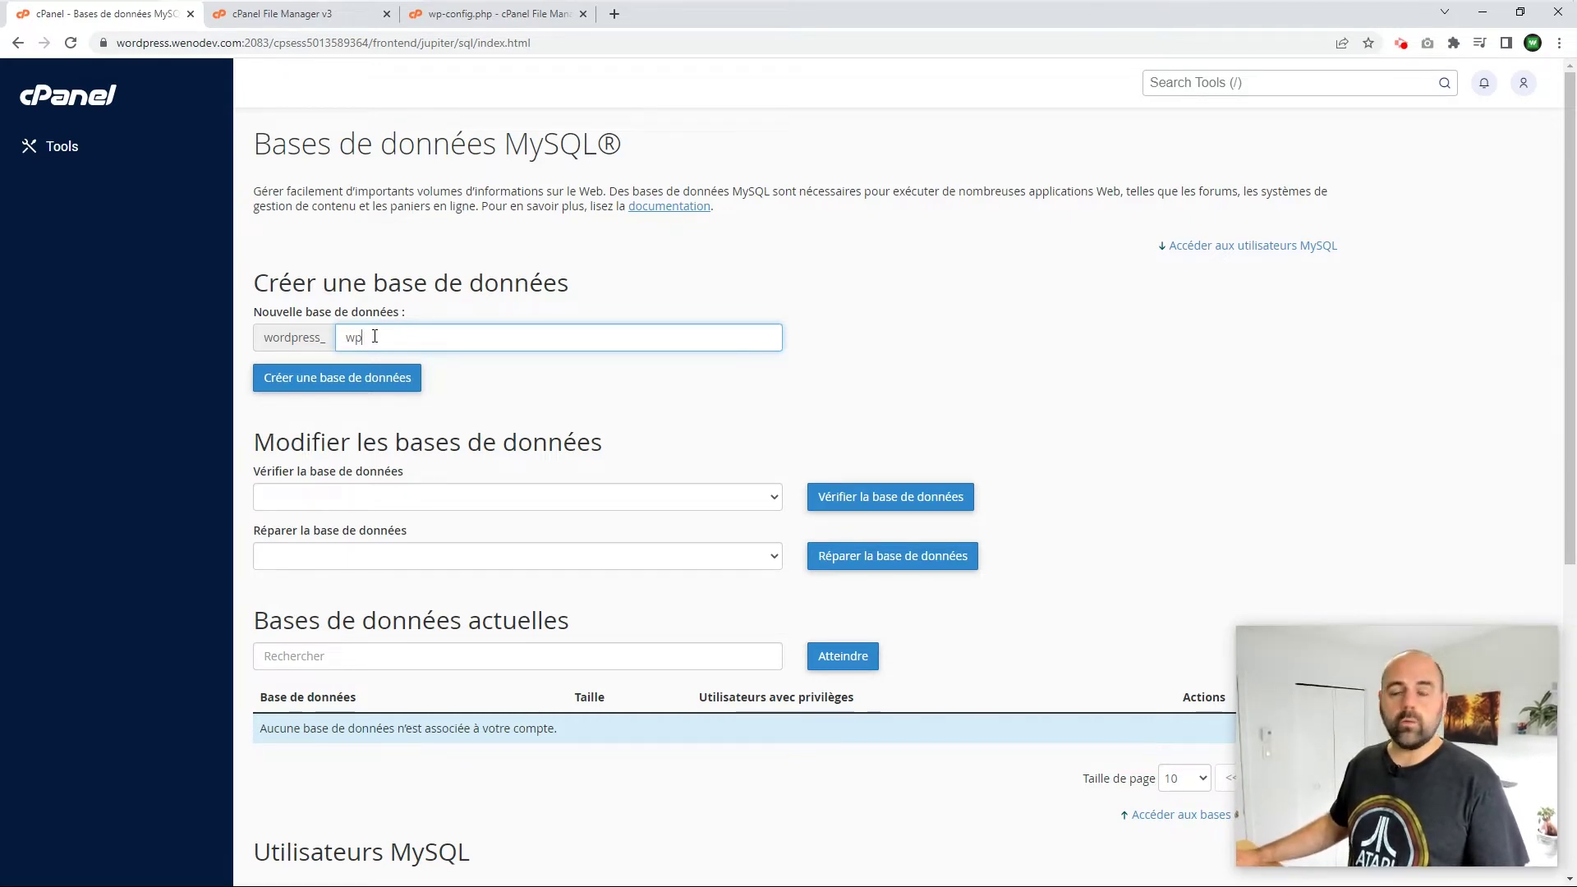
left_click(311, 389)
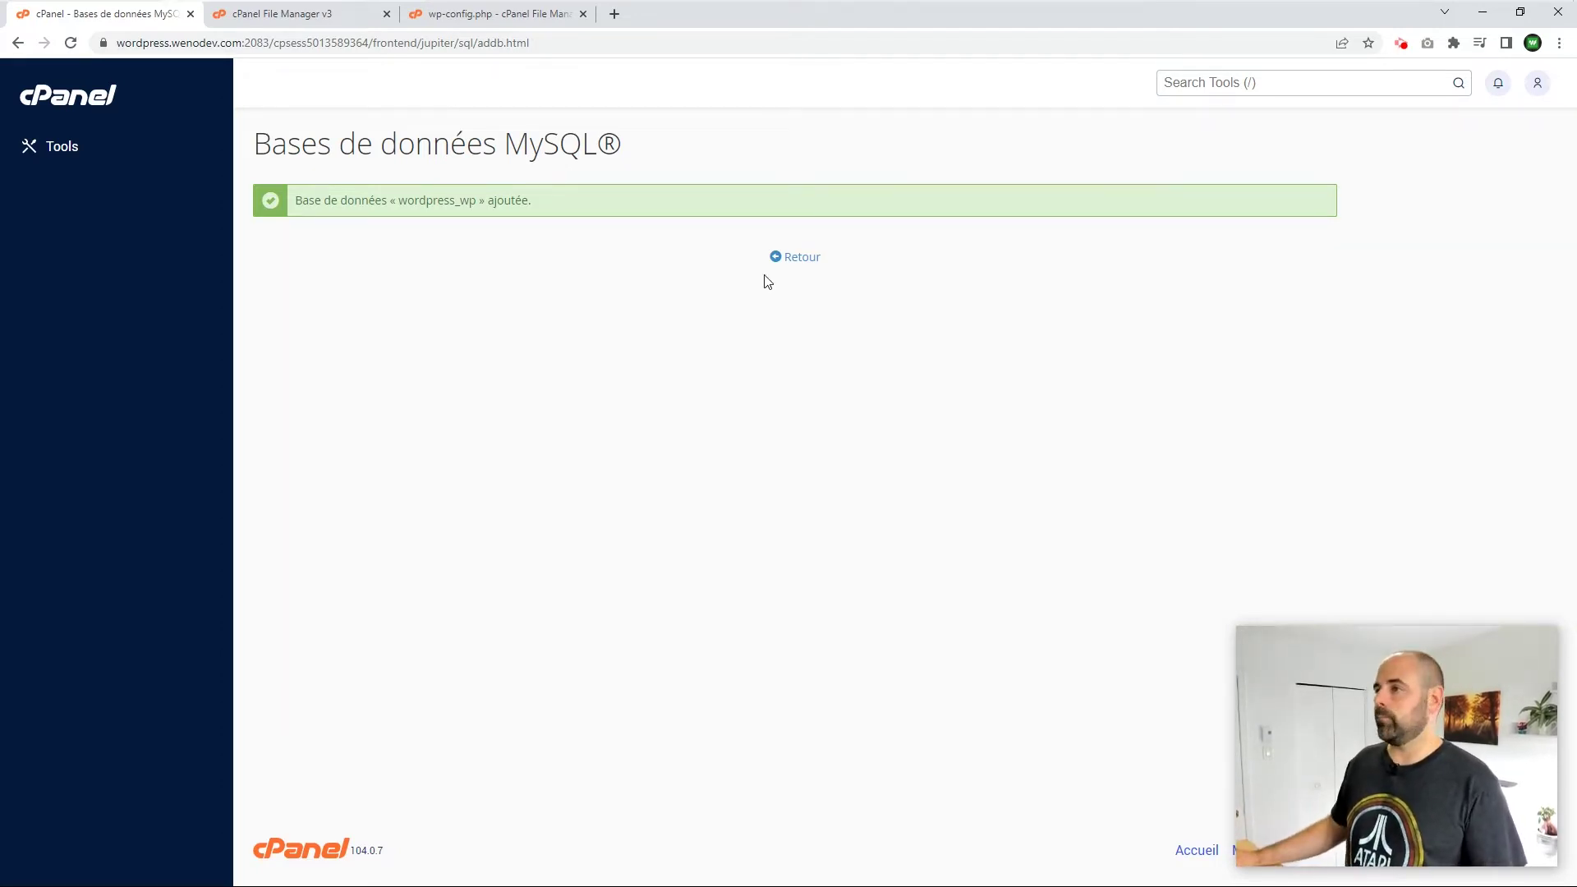
left_click(799, 258)
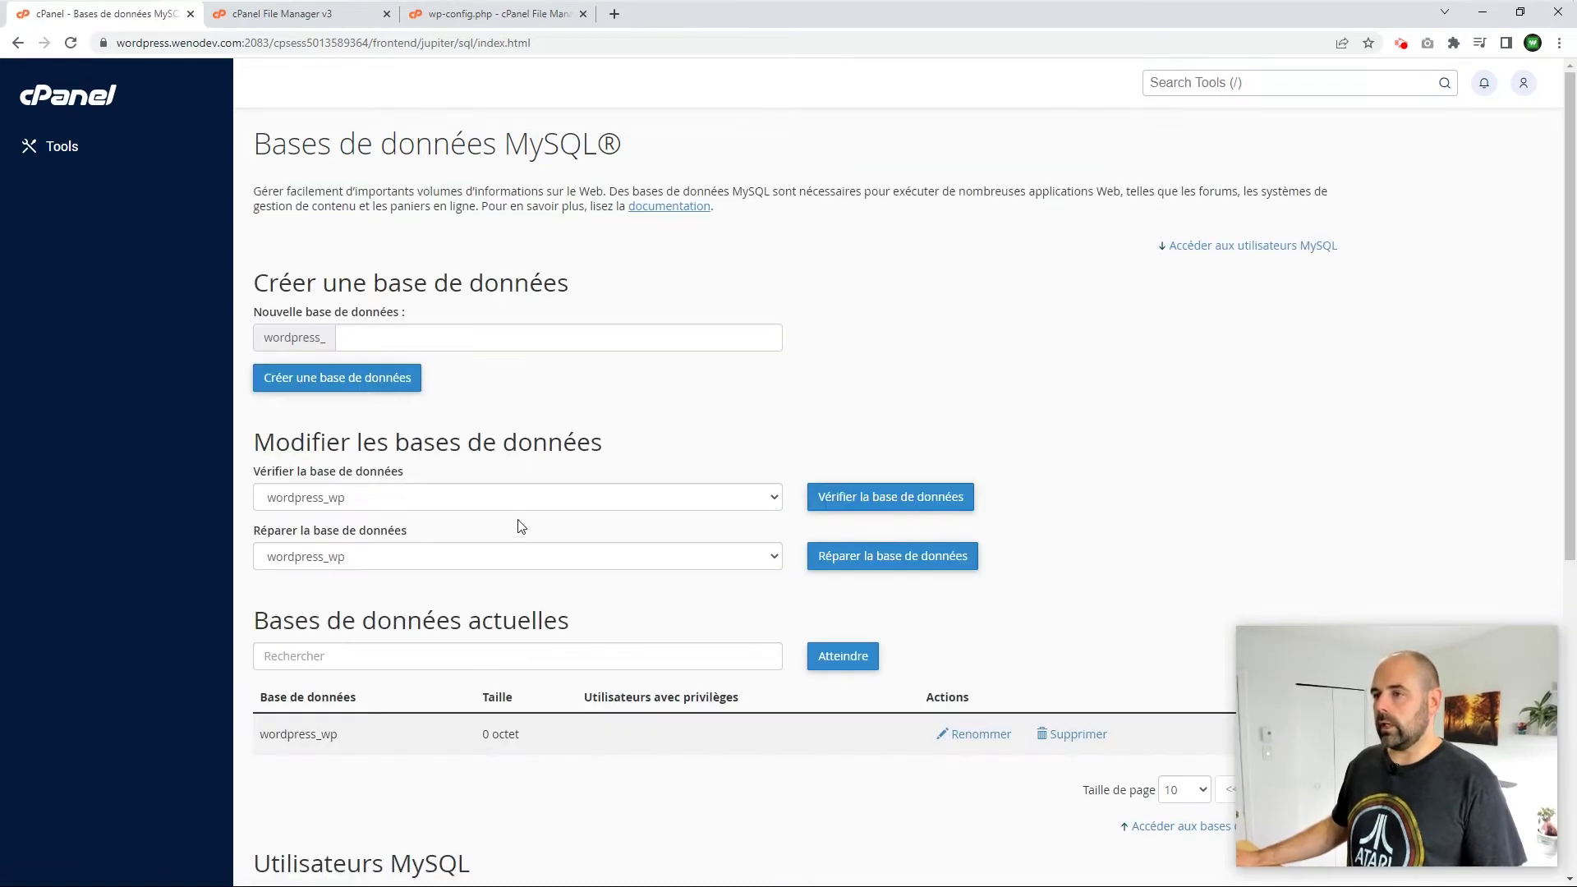
scroll(517, 443, "down", 3)
scroll(515, 456, "down", 3)
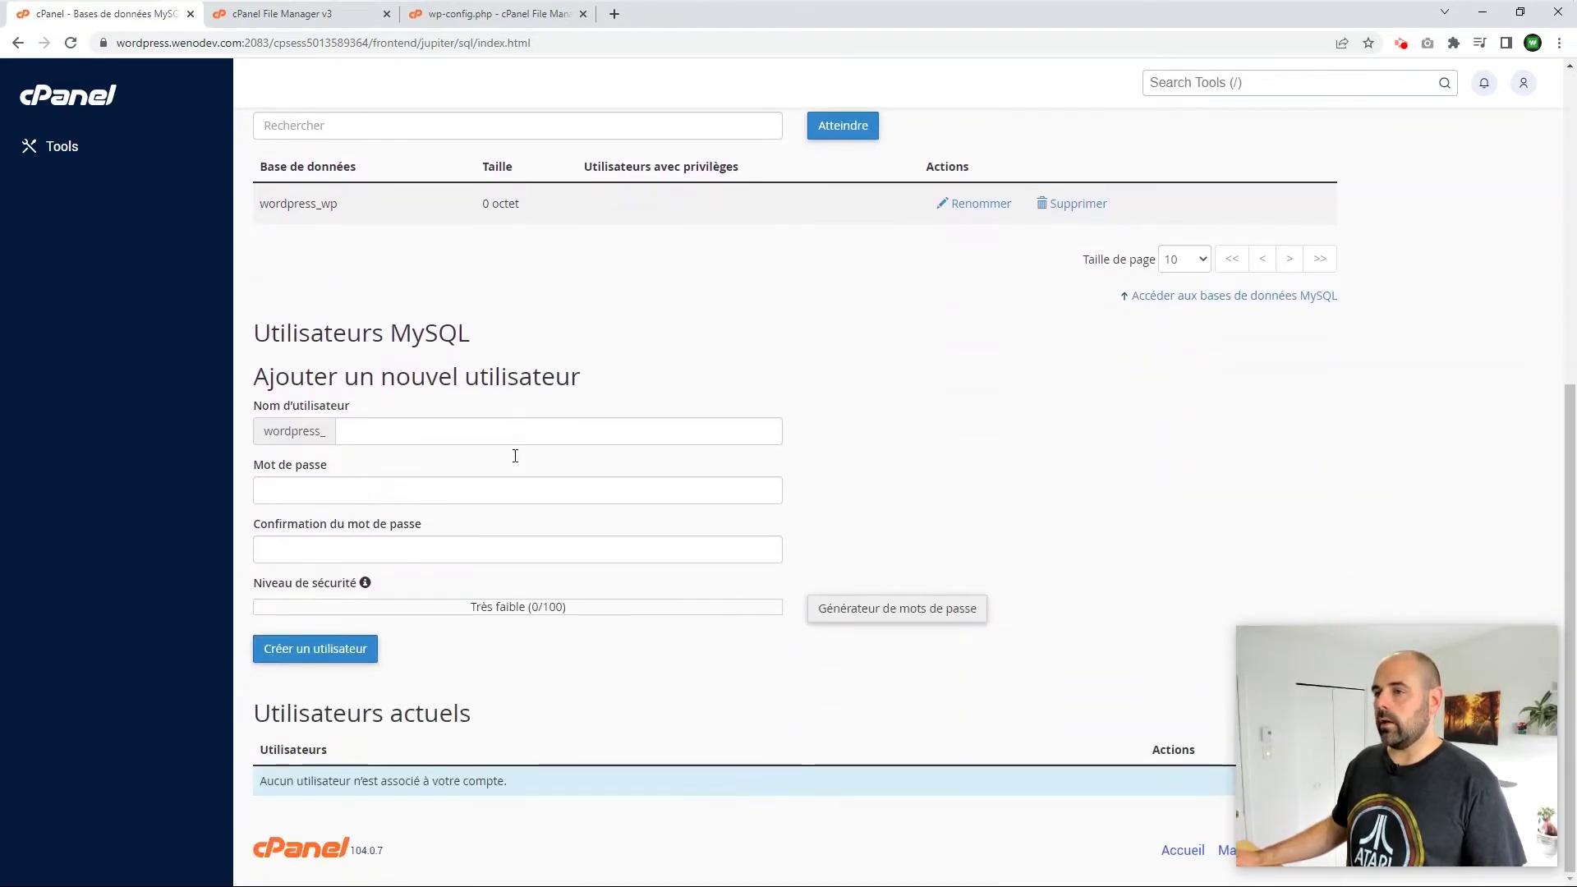
Step: Enter wp as the new MySQL user's name, giving wordpress_wp
left_click(377, 427)
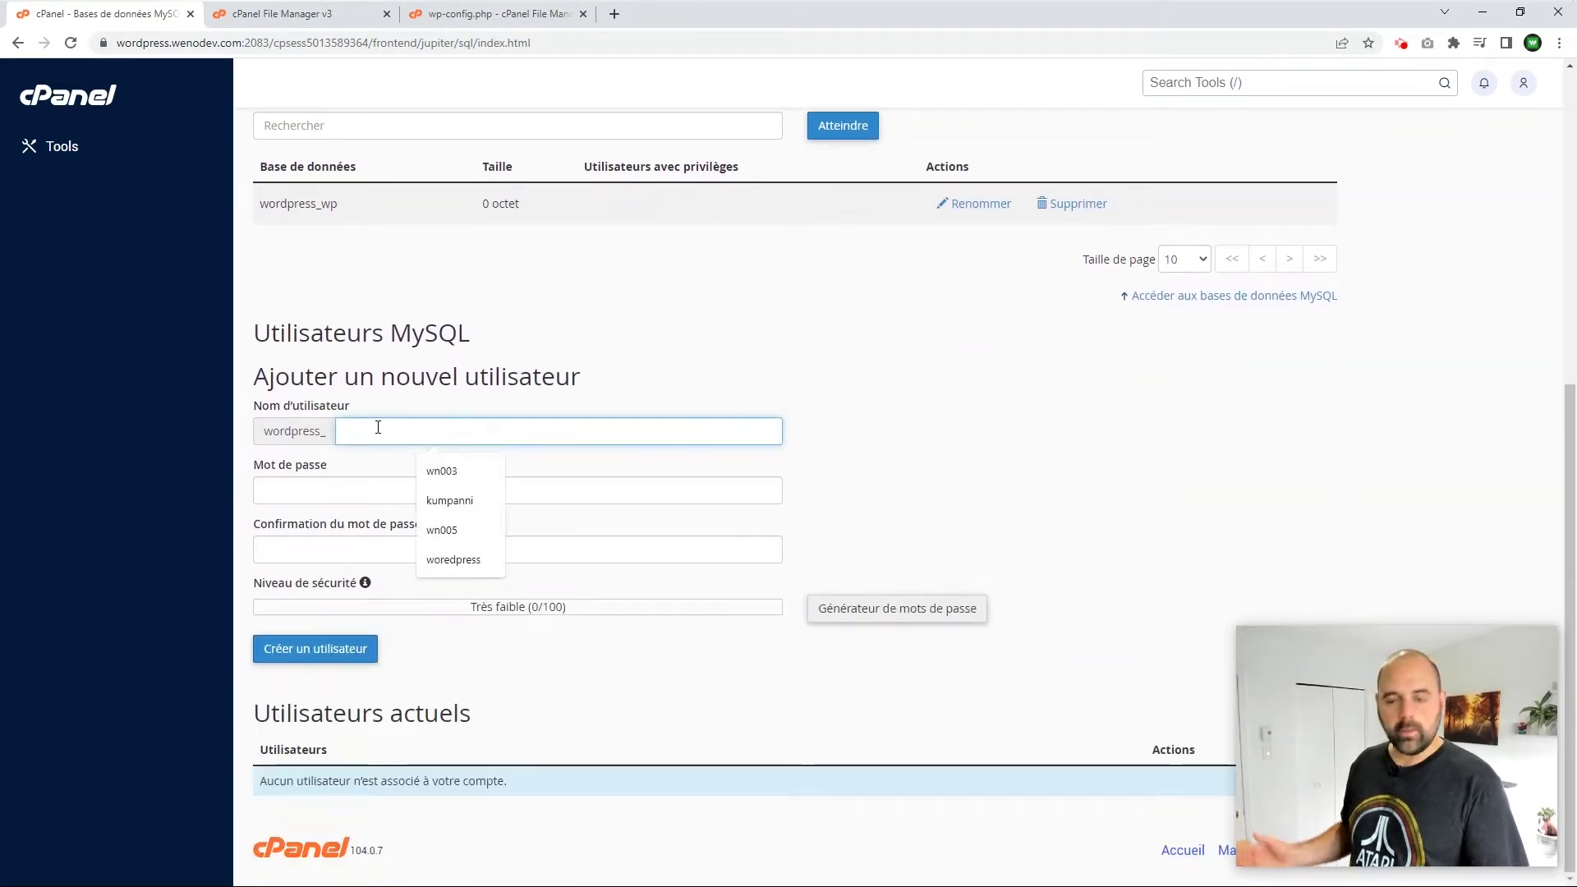
type("wp")
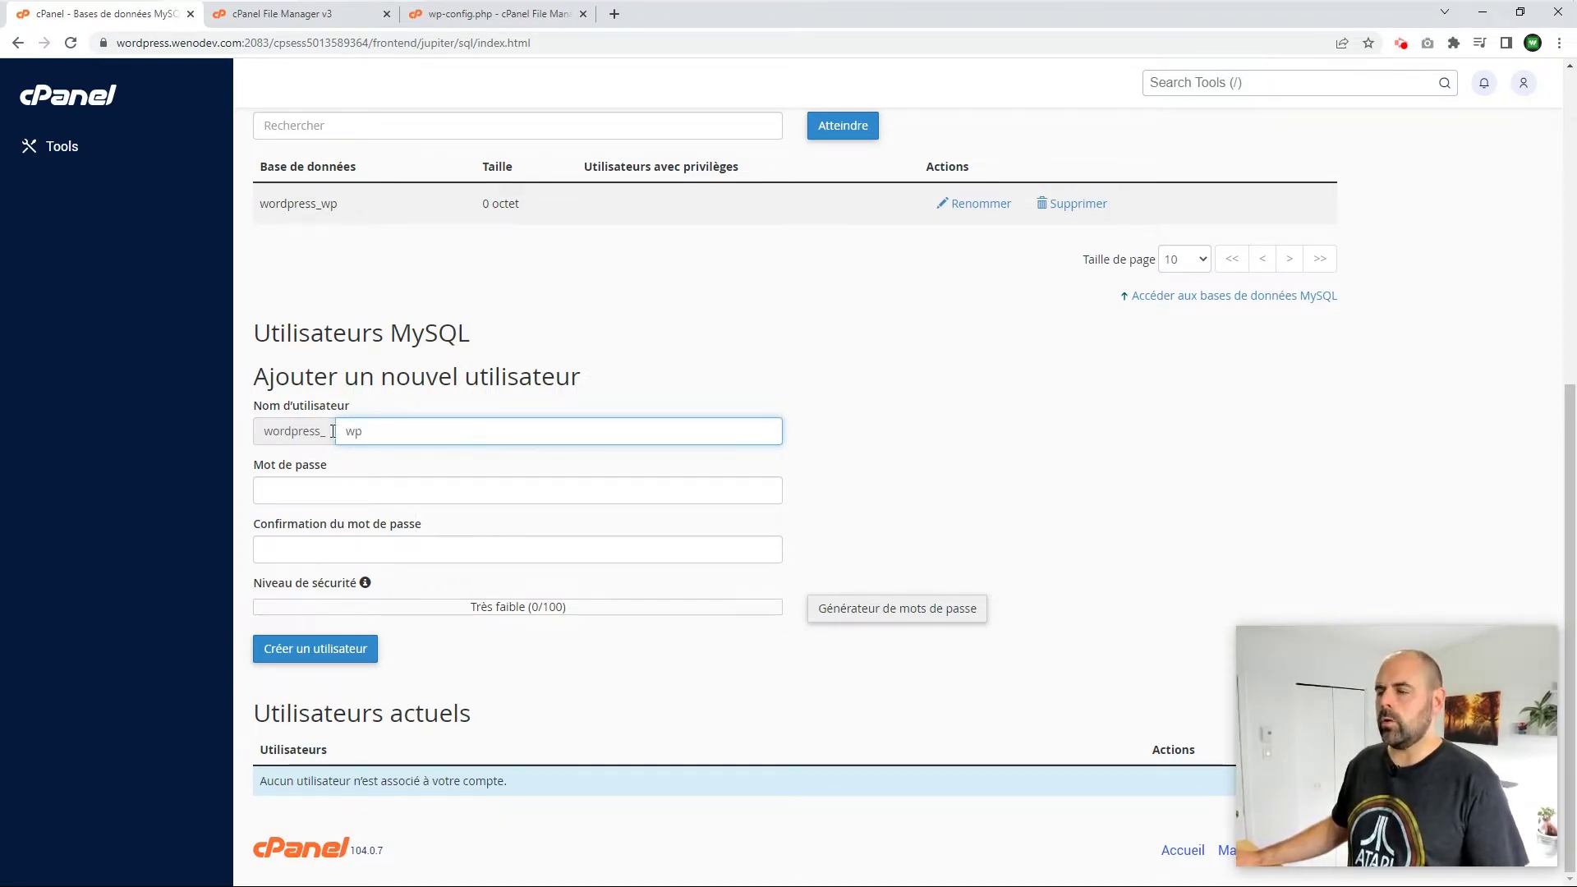
left_click(876, 617)
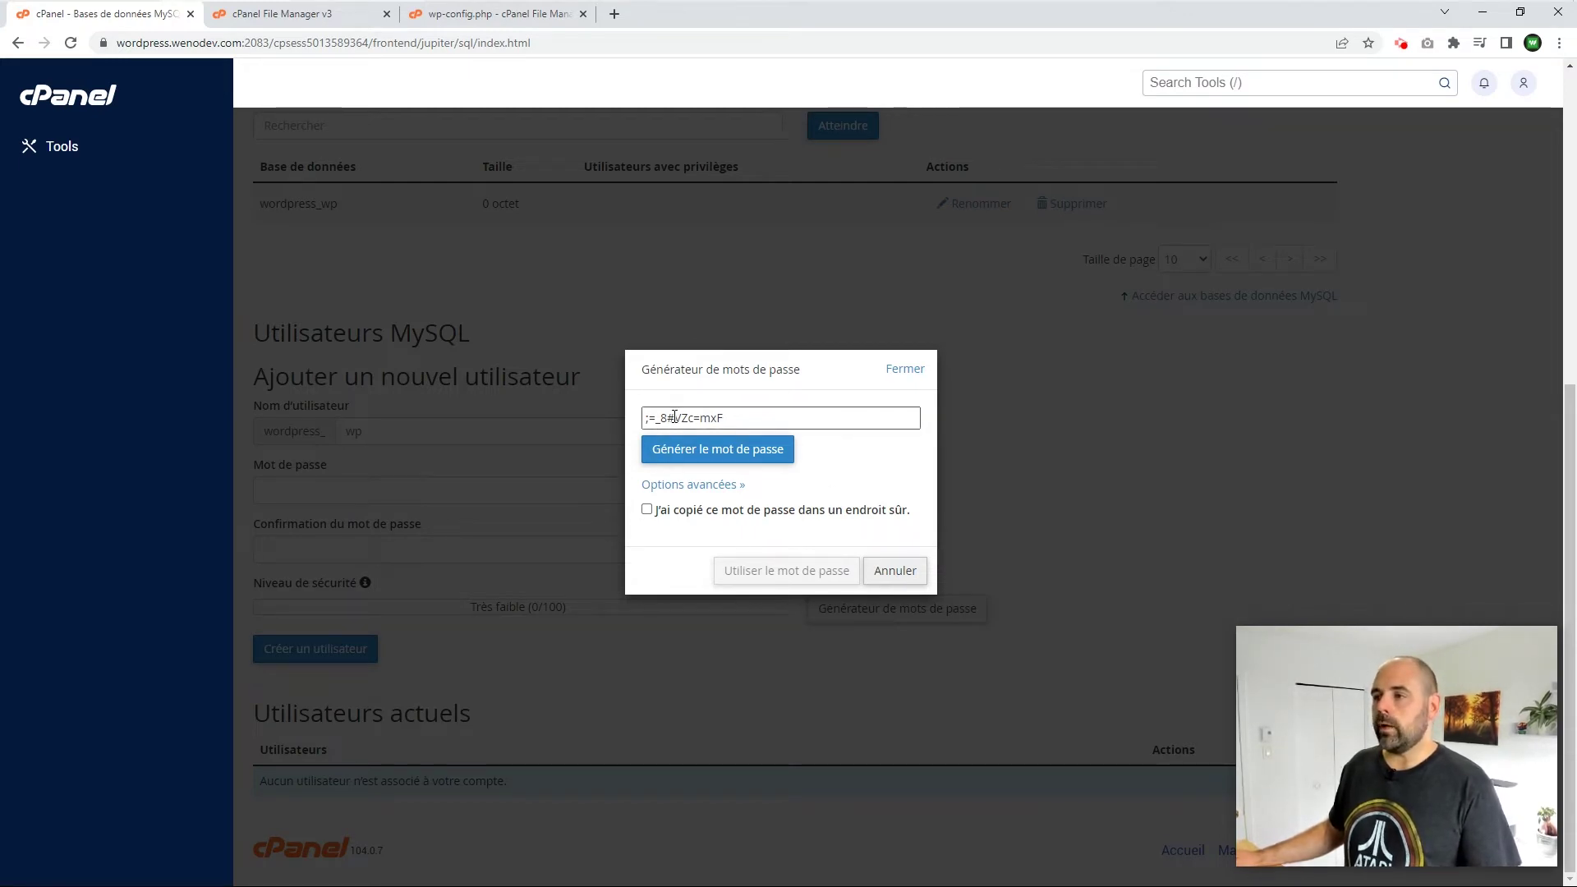
Step: Generate a fresh strong password and select it to copy into wp-config.php
left_click(703, 458)
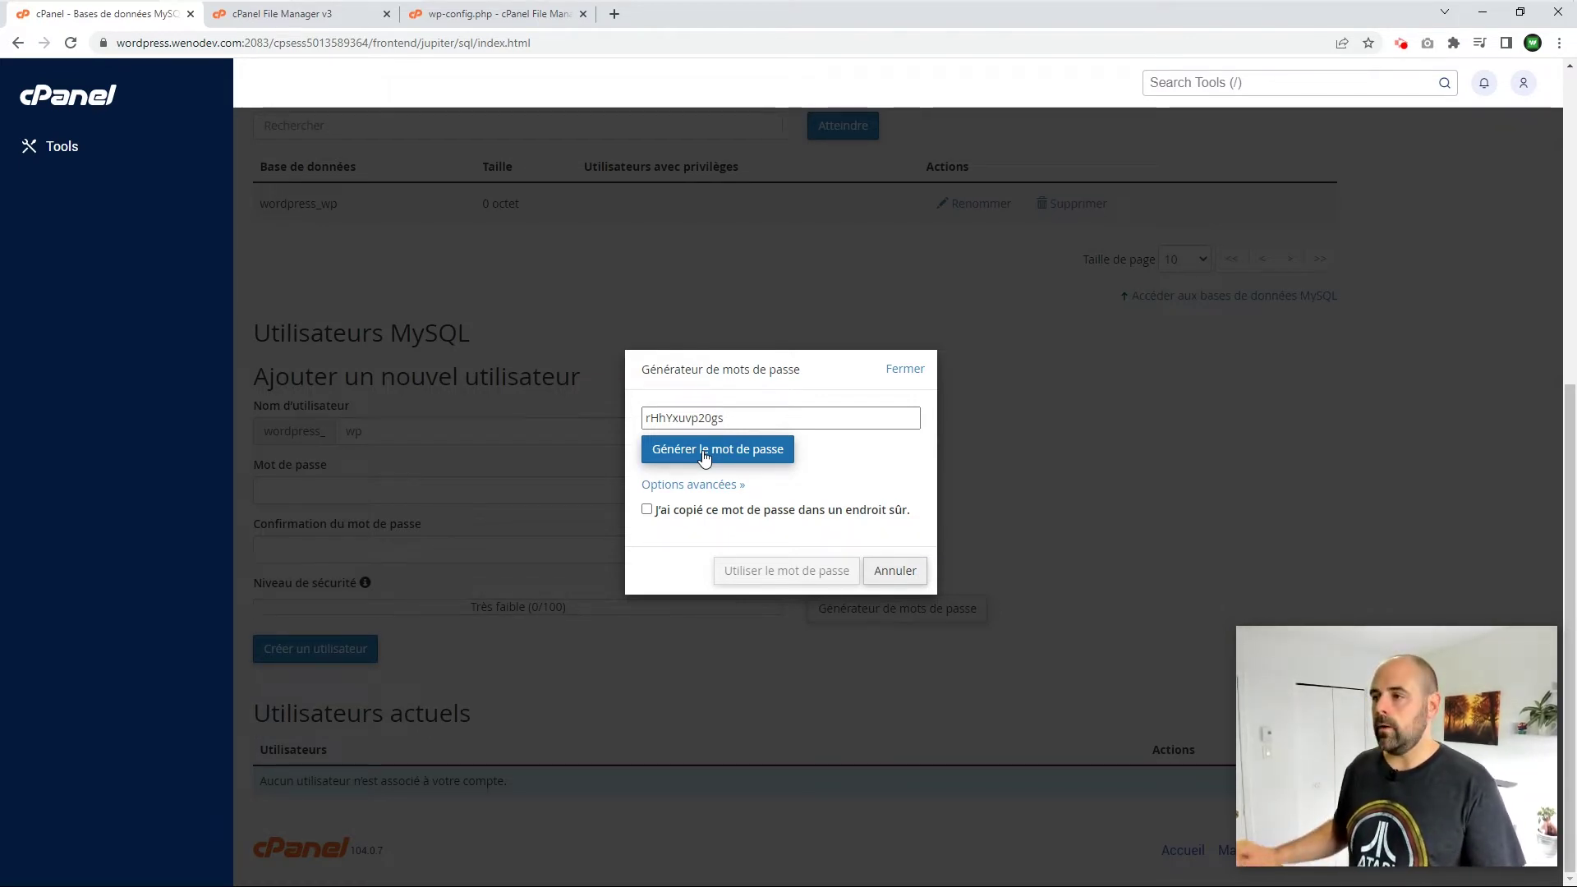
left_click(704, 454)
left_click(705, 454)
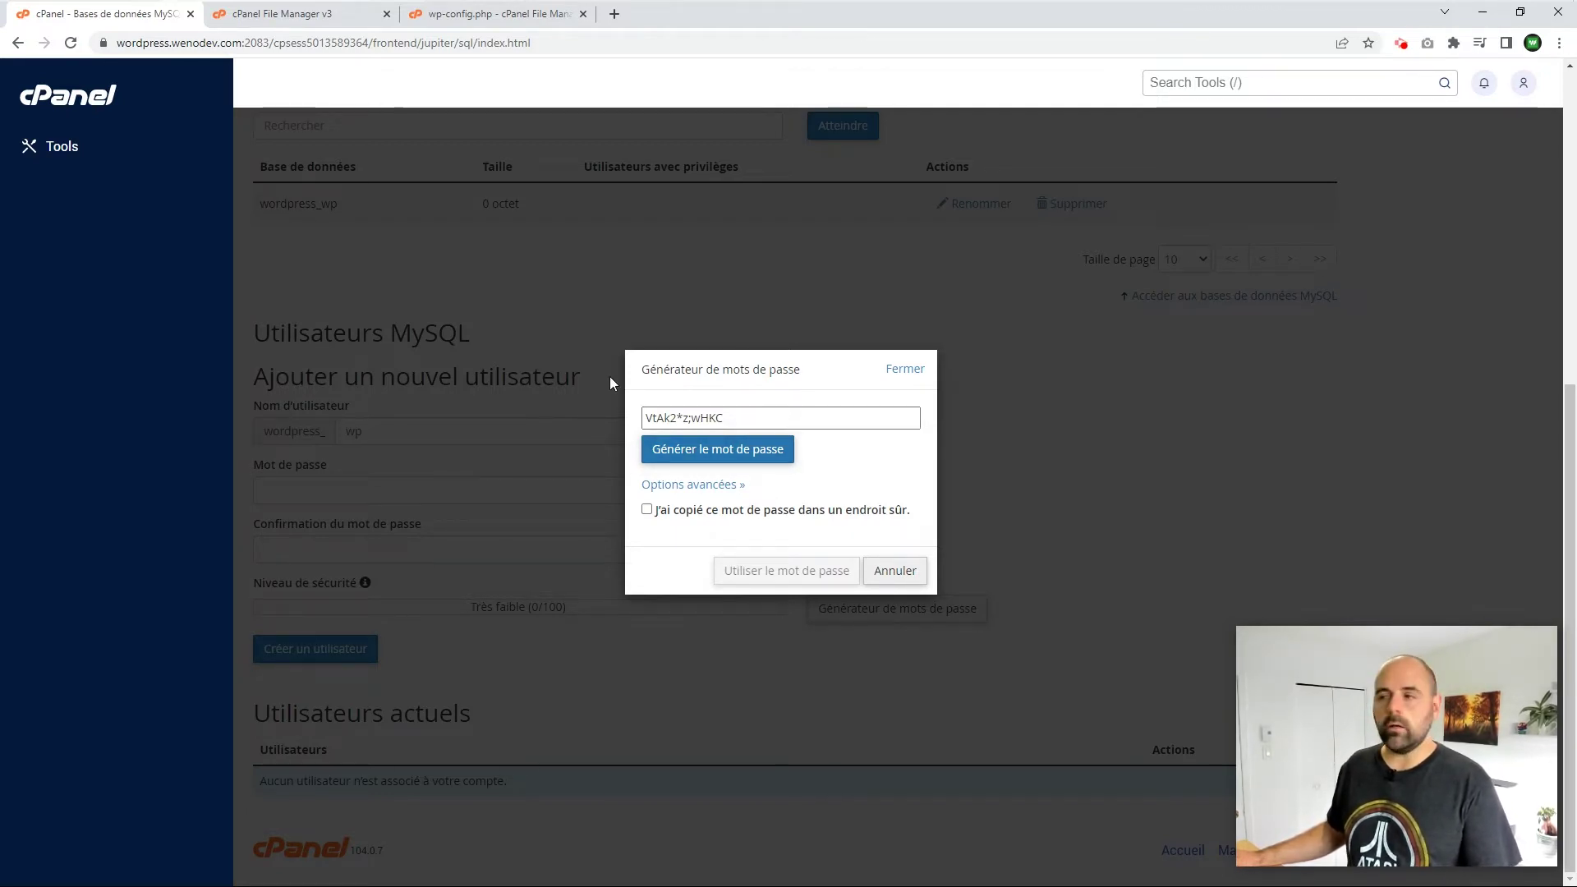
triple_click(665, 417)
key("ctrl+c")
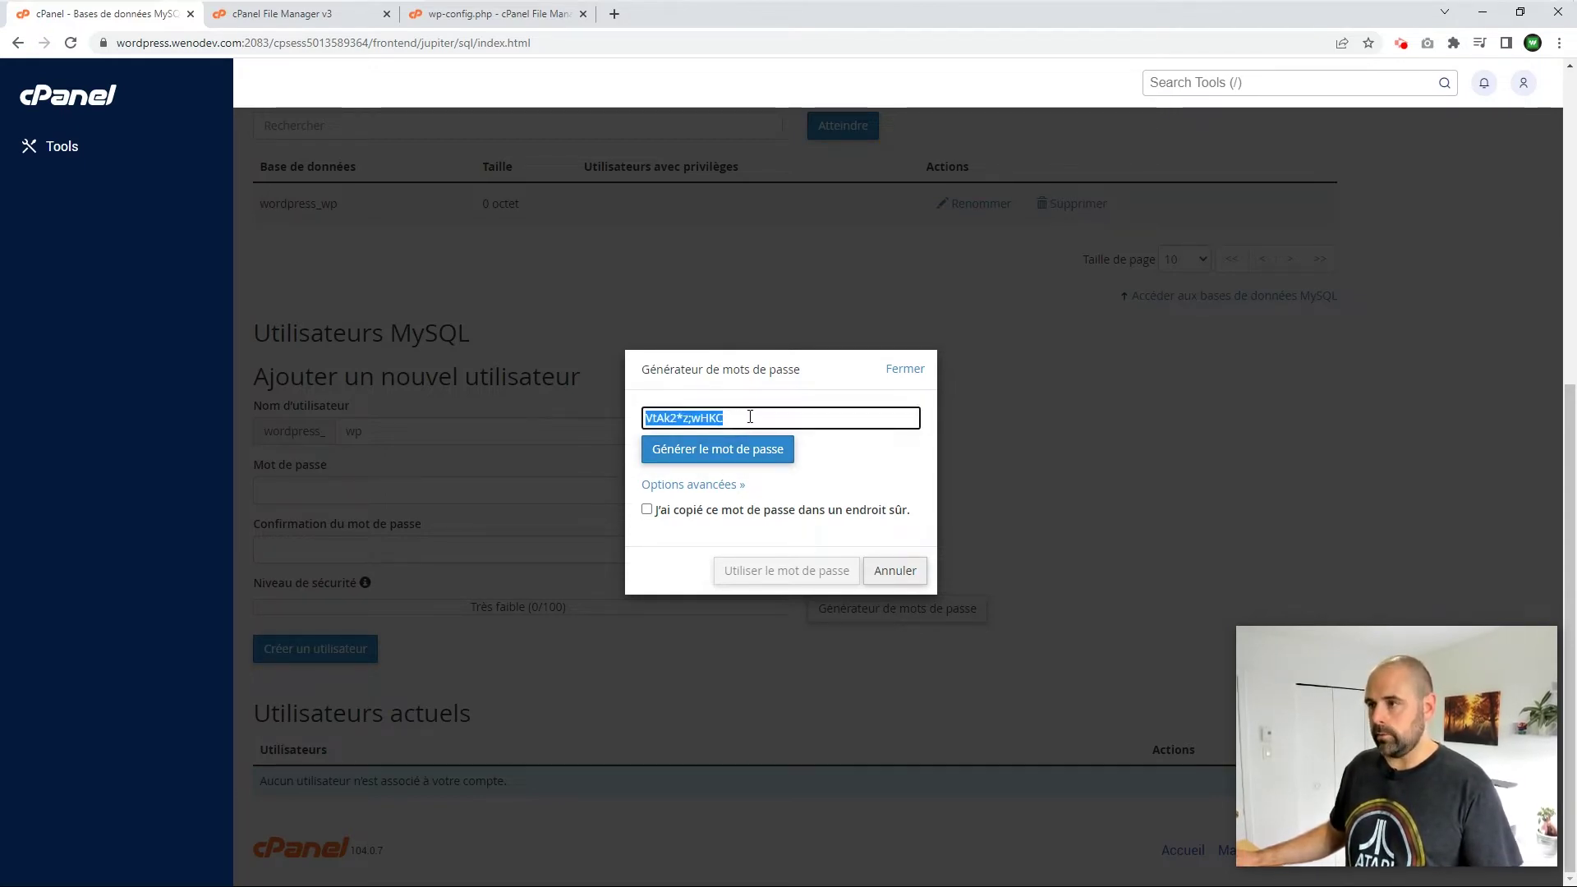
left_click(445, 20)
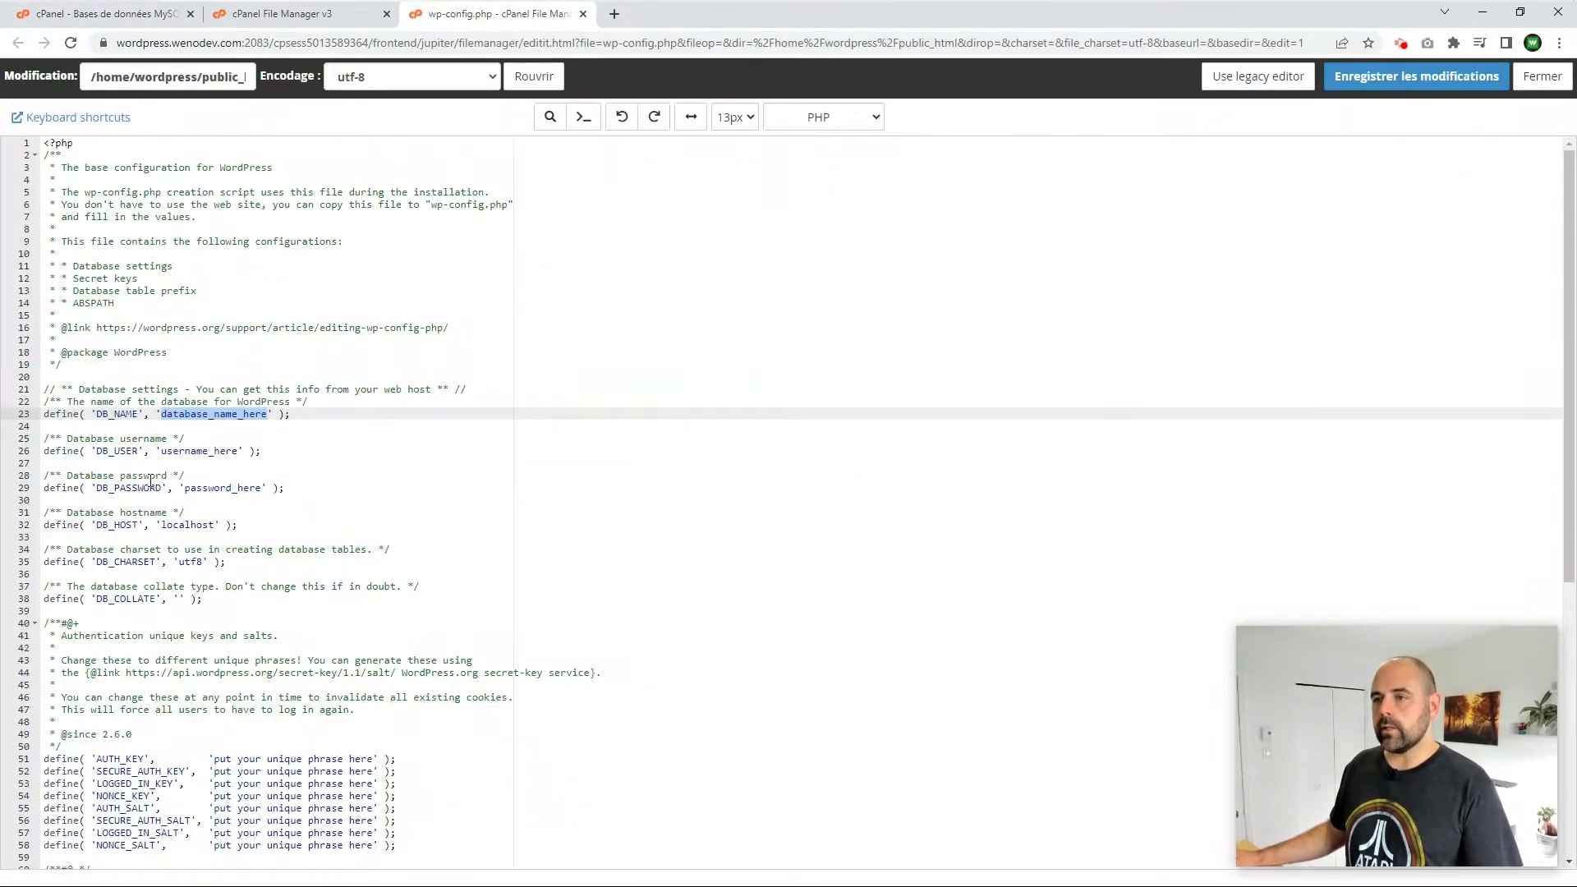
Step: Replace password_here on line 29 with the generated password, removing the trailing space
left_click_drag(187, 489, 264, 490)
key("ctrl+v")
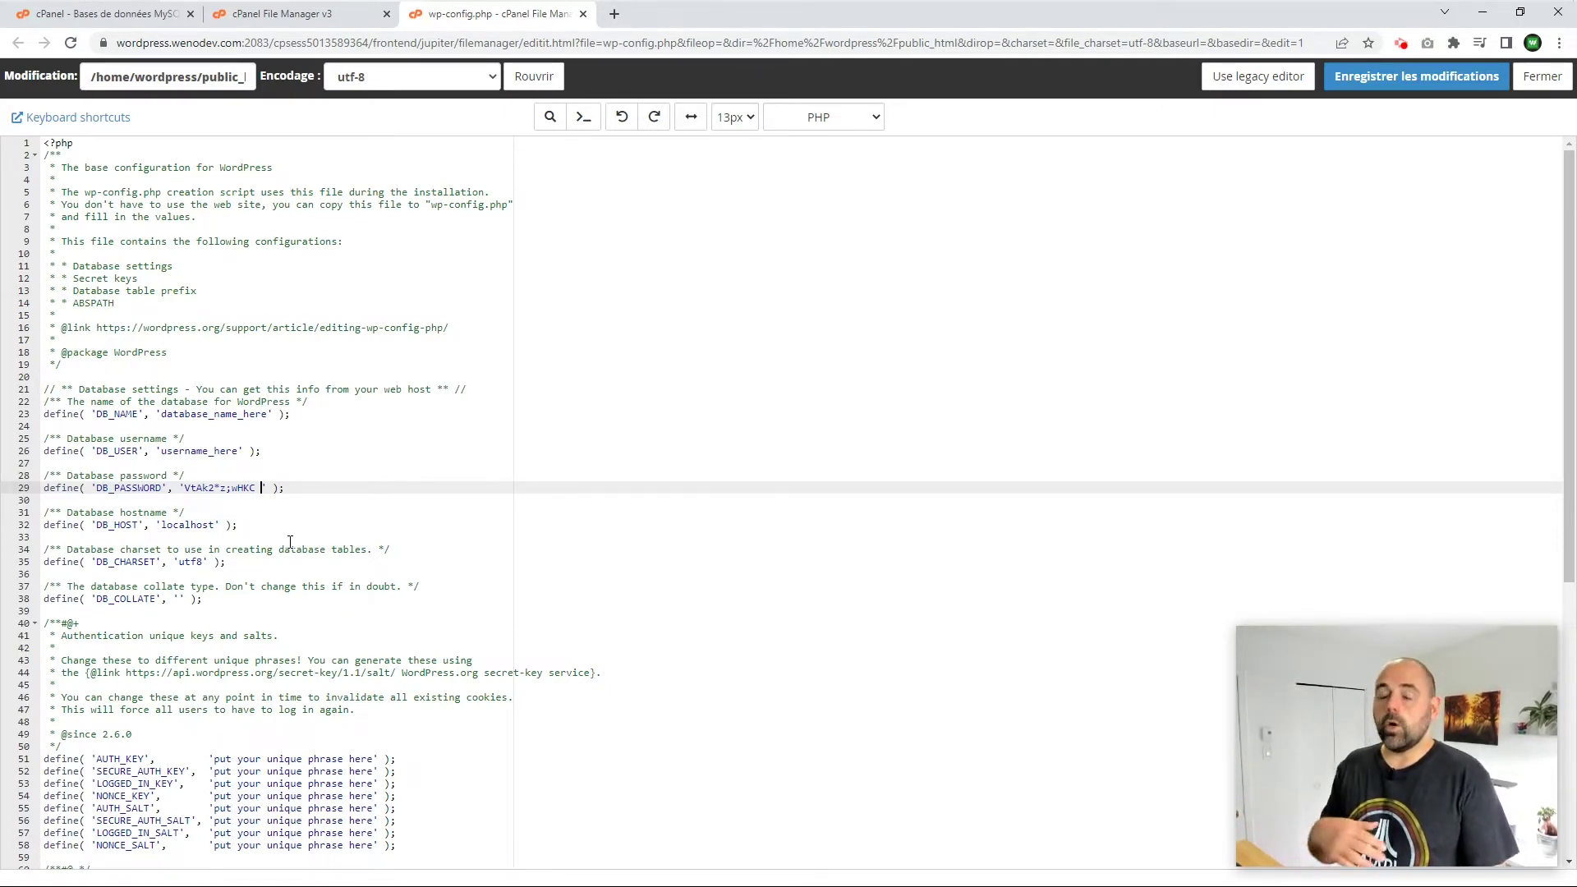
key("BackSpace")
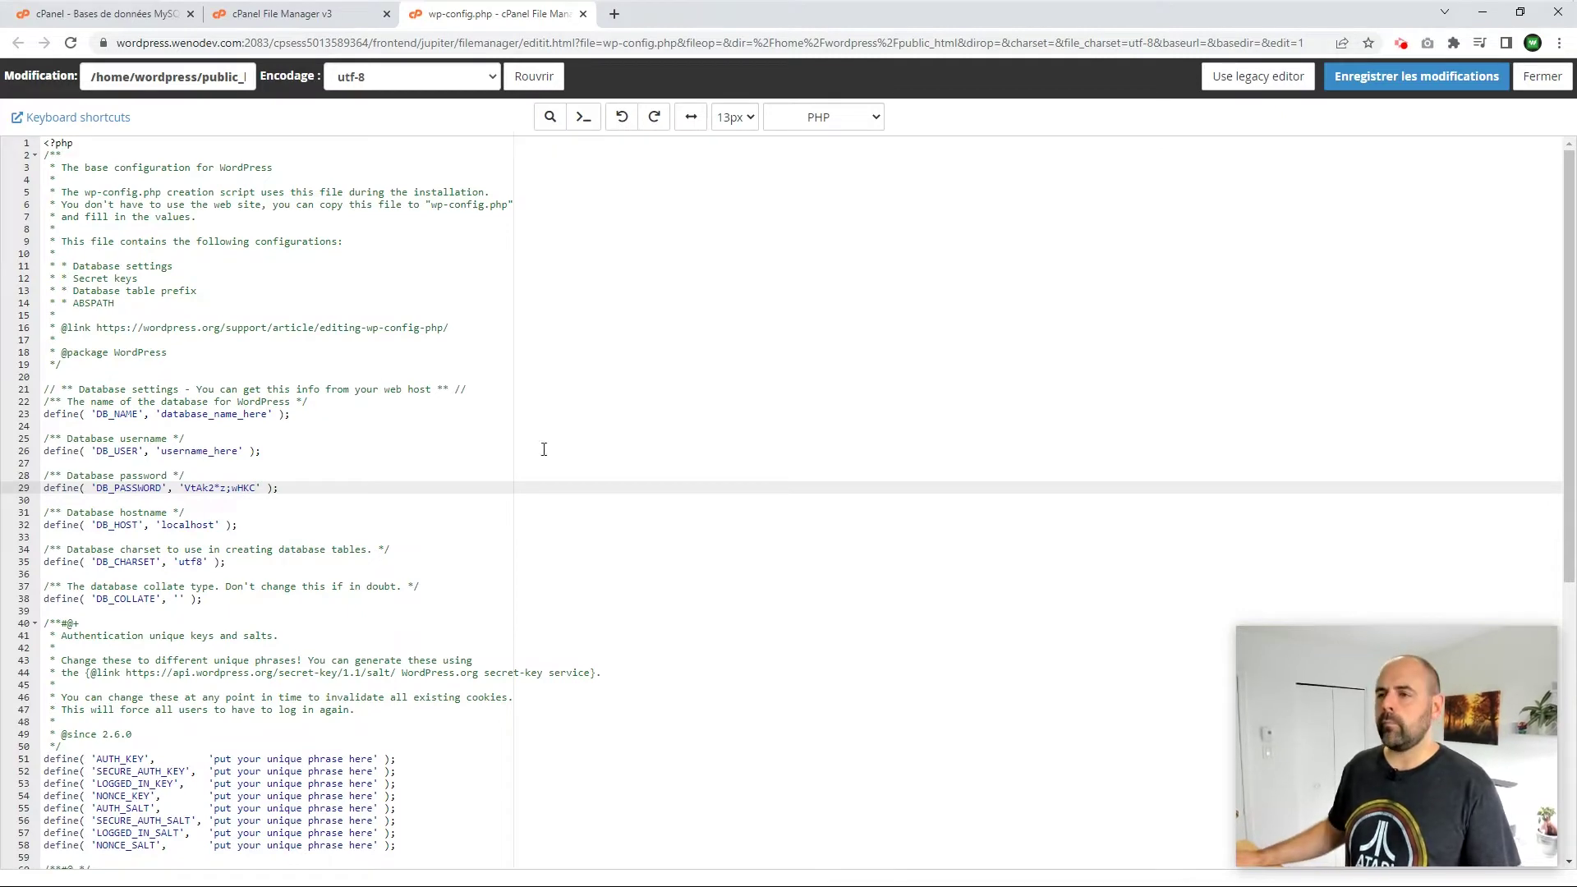
Step: Confirm the generated password is saved, apply it, and create the MySQL user wordpress_wp
left_click(132, 21)
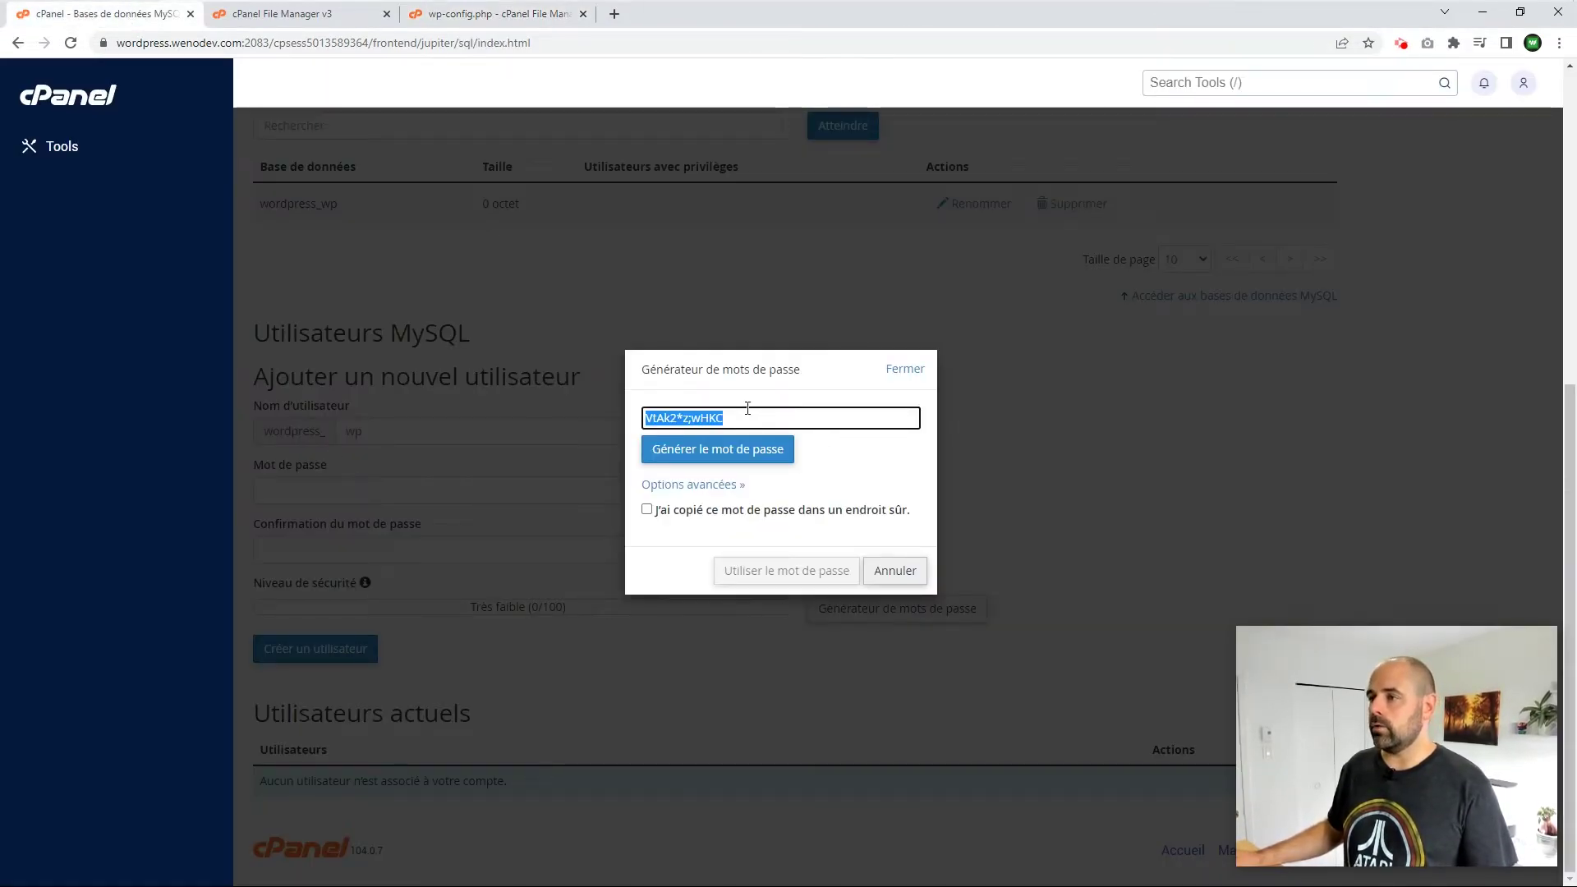
left_click(646, 510)
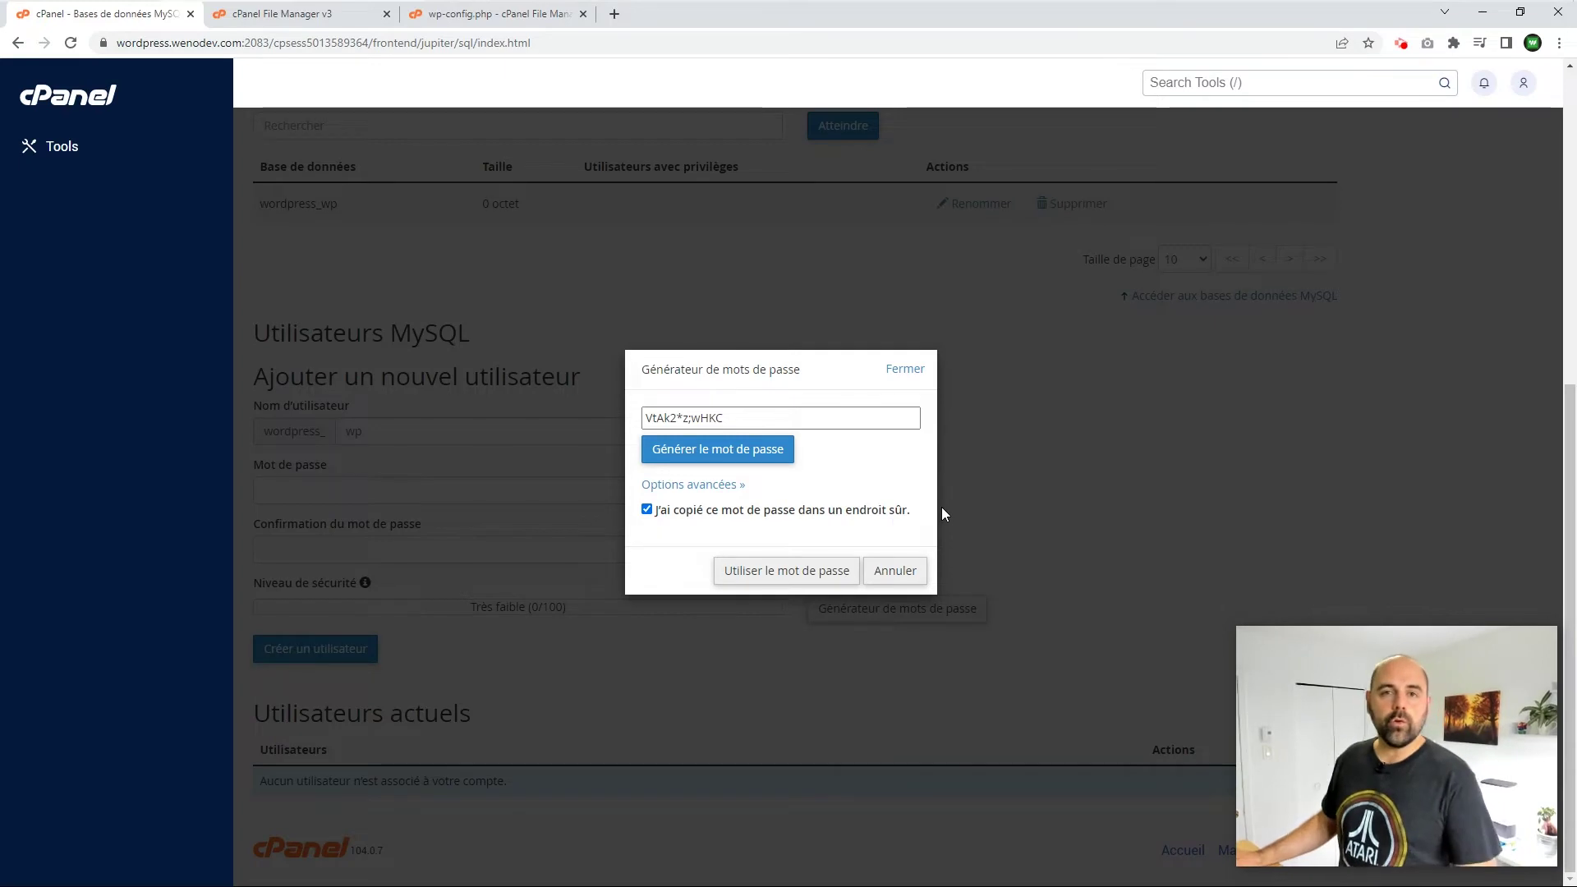
left_click(773, 571)
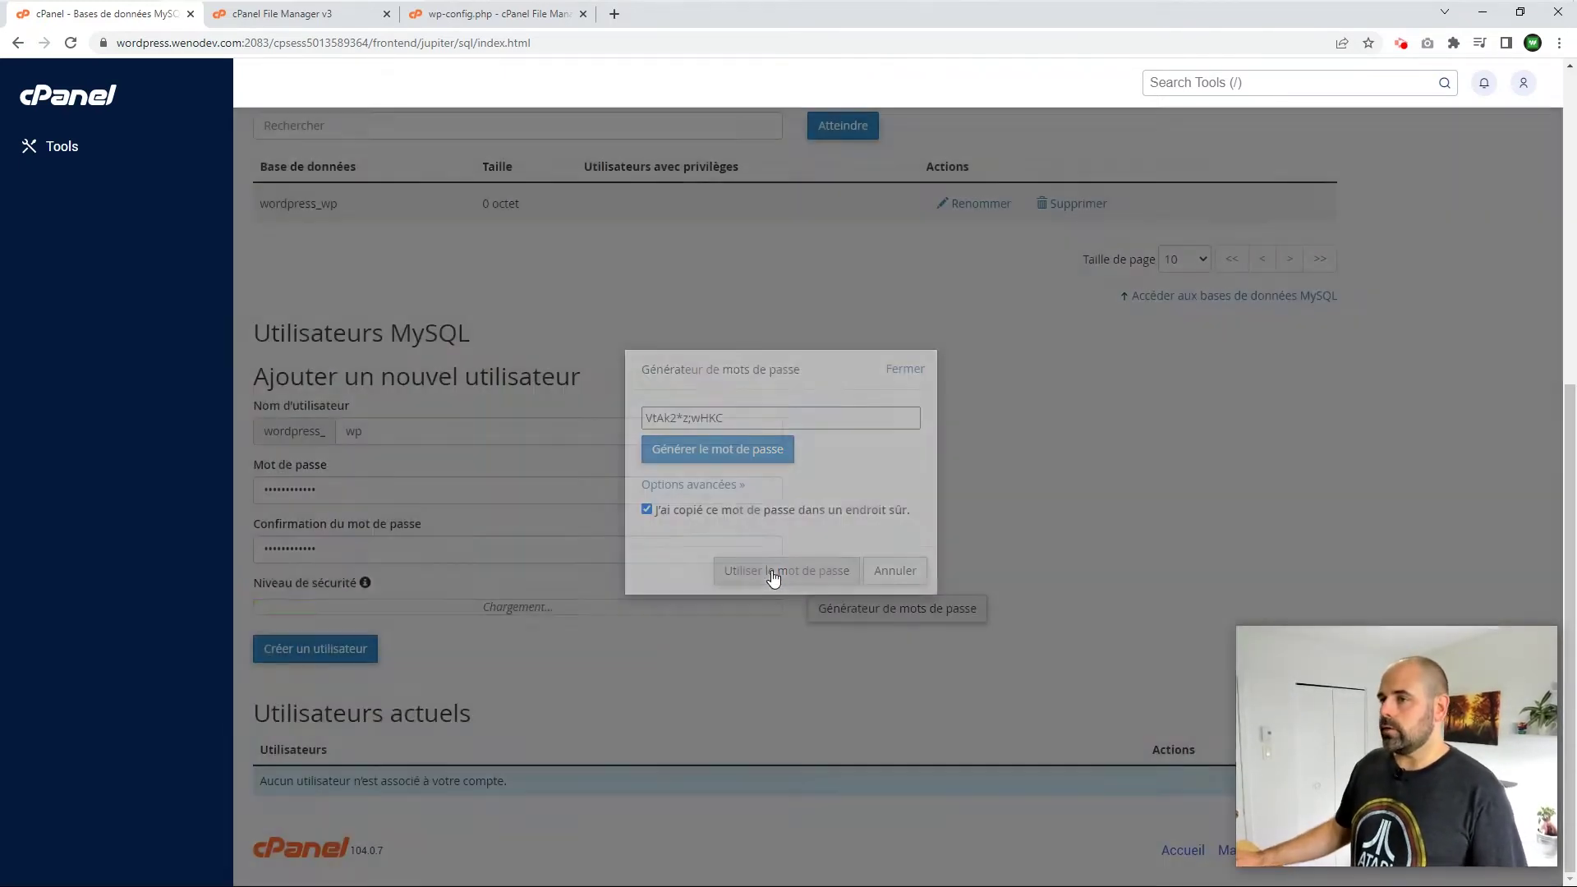
left_click(308, 650)
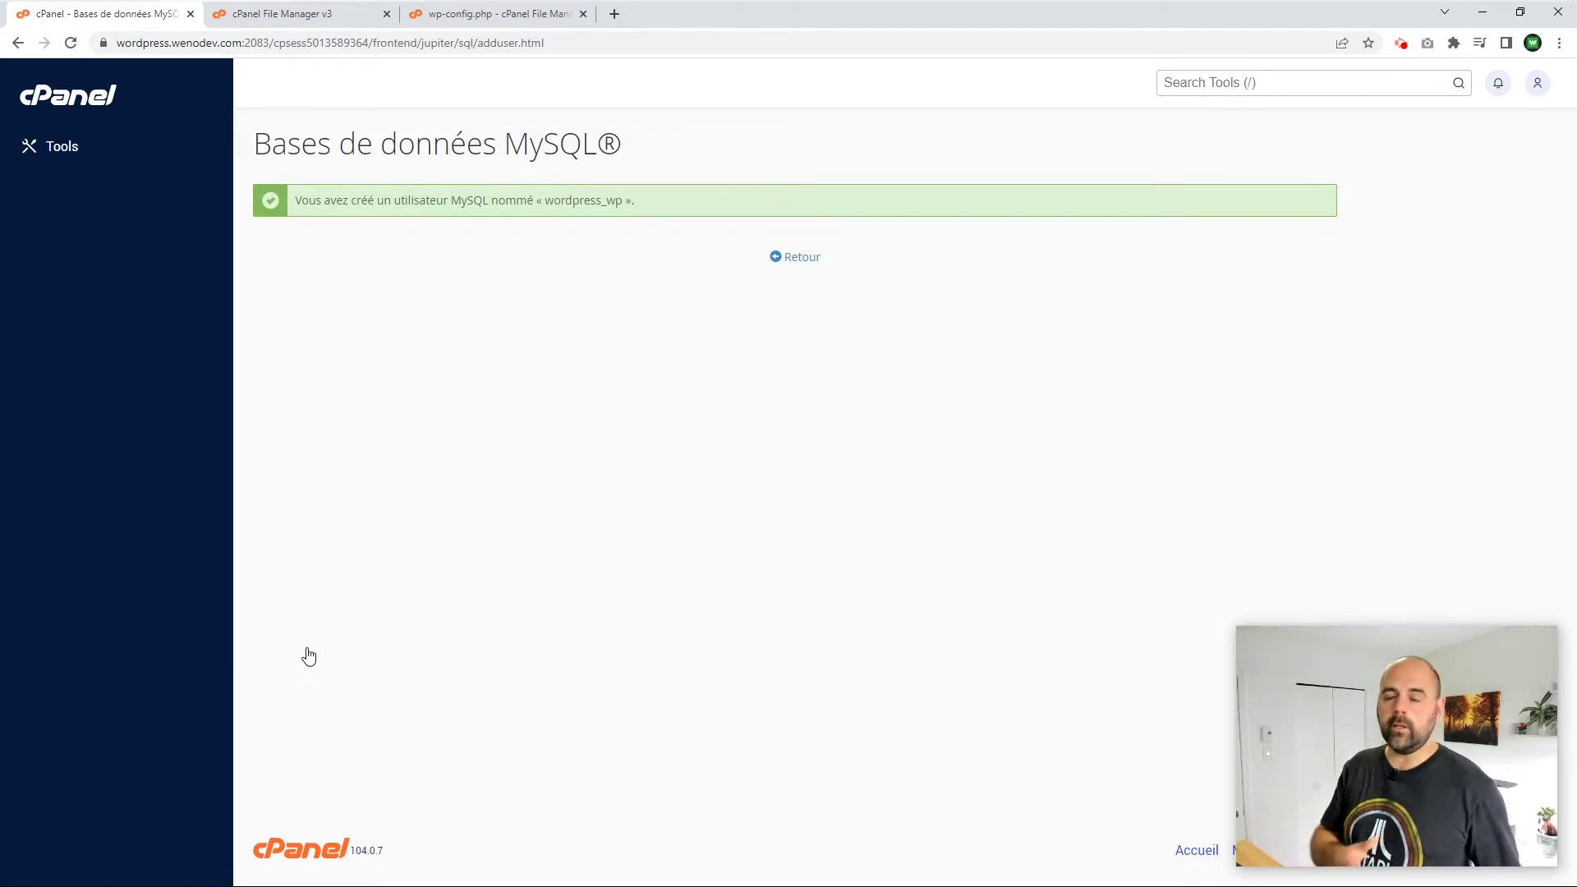
Step: Add user wordpress_wp to database wordpress_wp in the add-user-to-database section
left_click(803, 260)
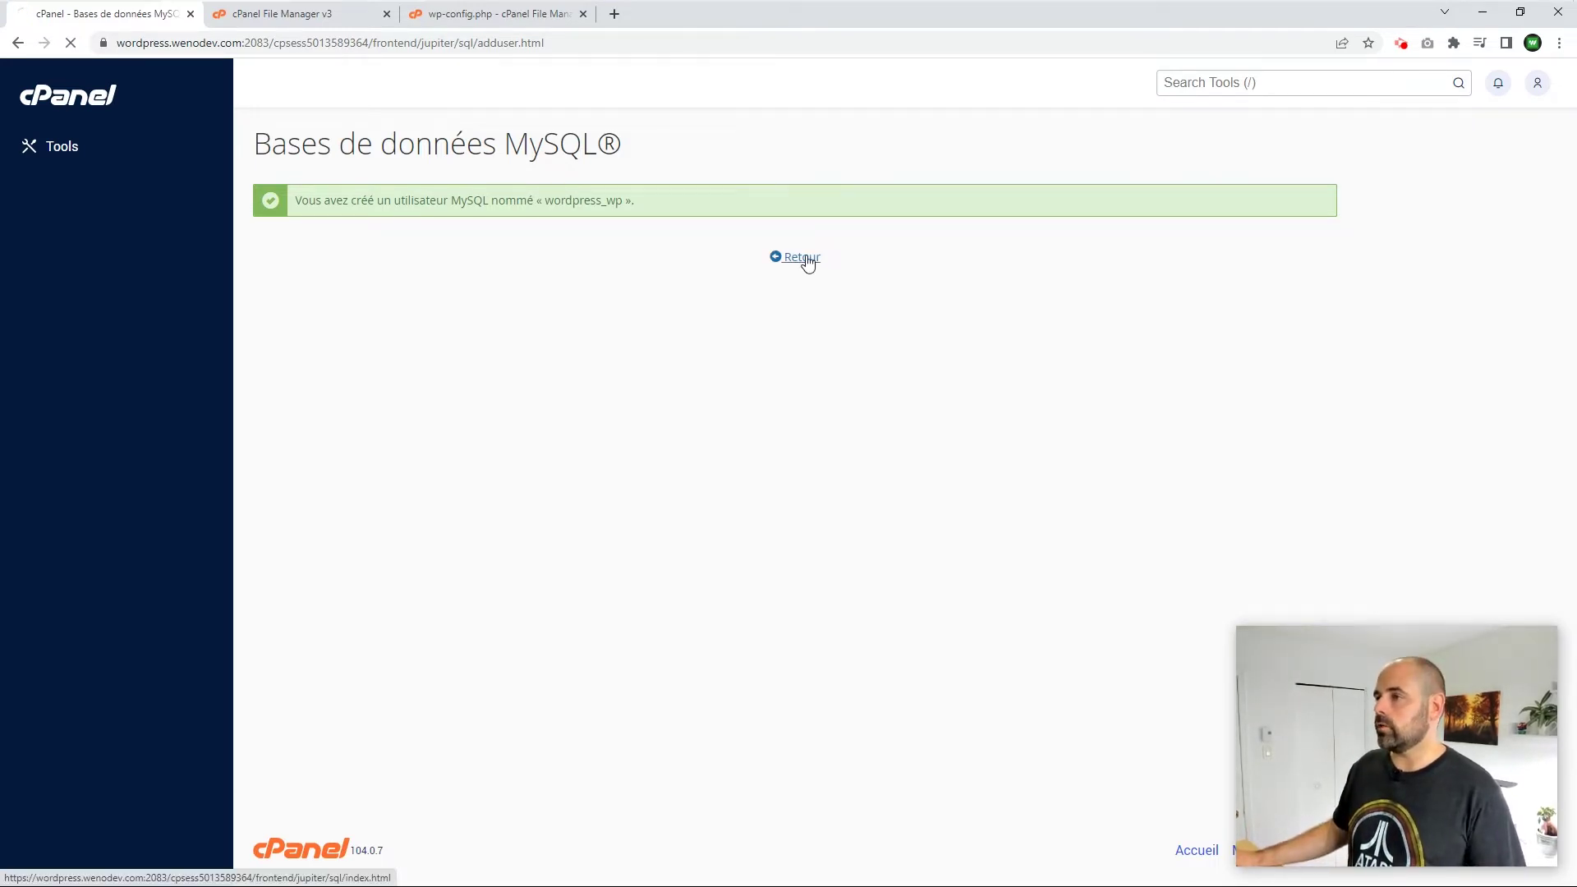
scroll(598, 418, "down", 10)
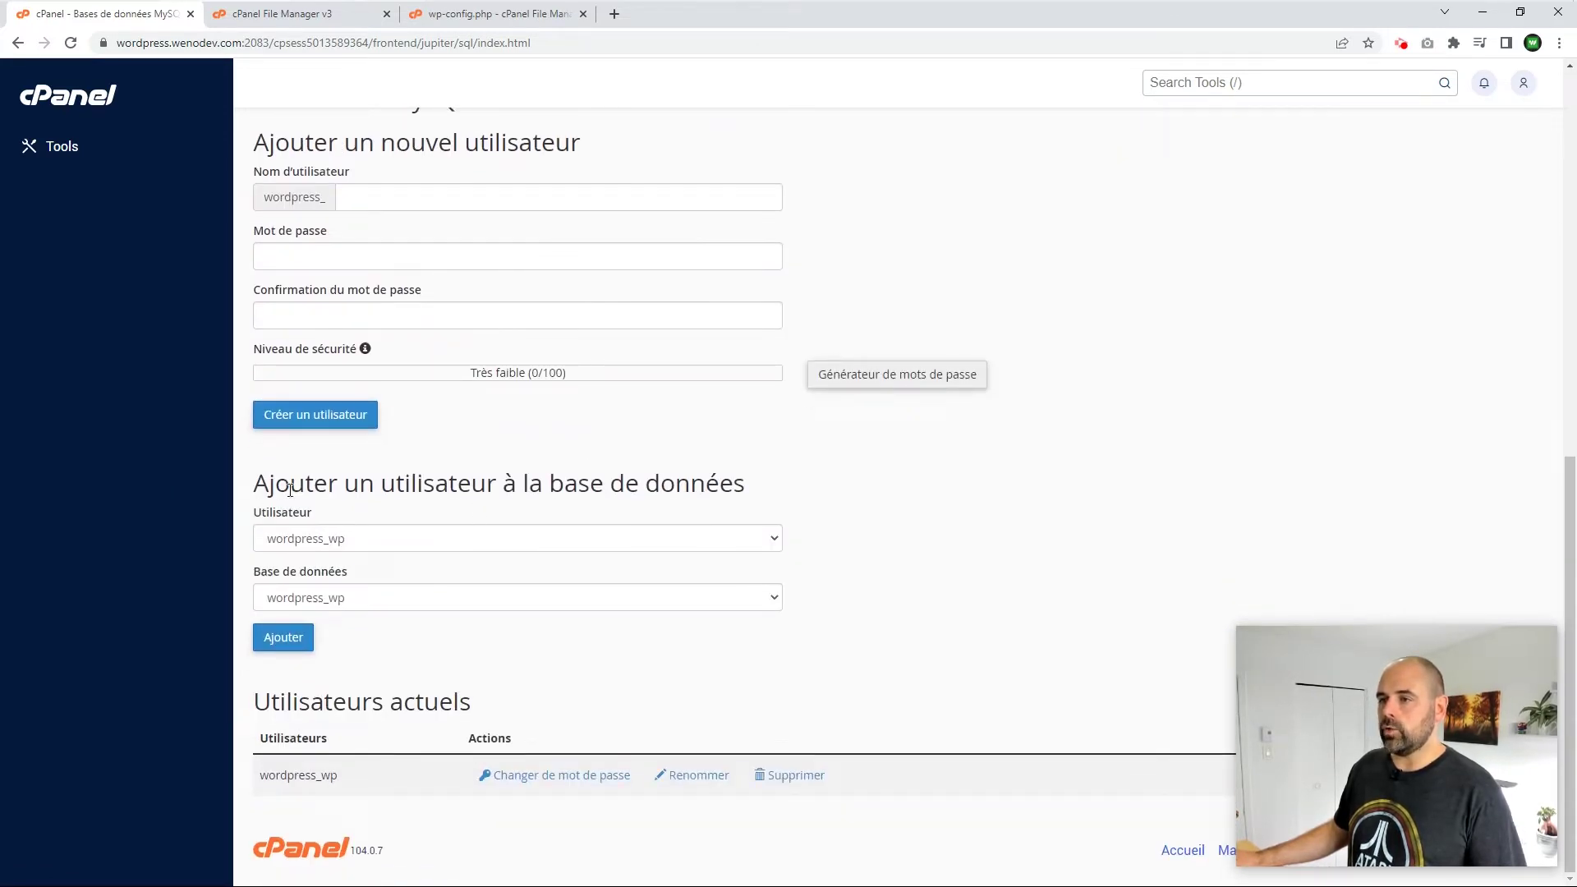
left_click(347, 538)
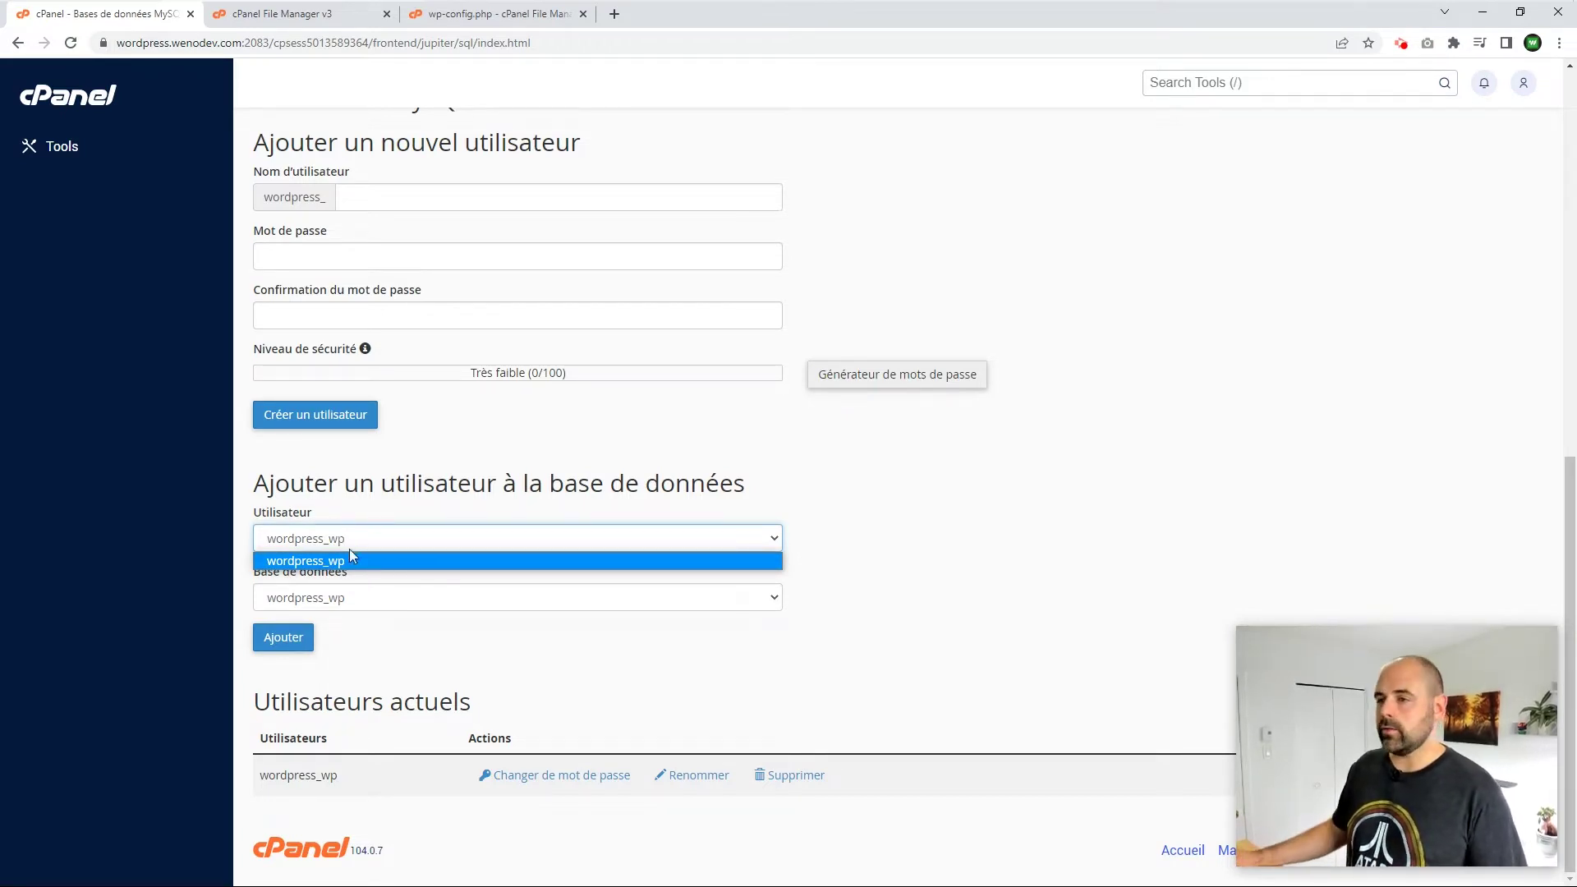
left_click(300, 561)
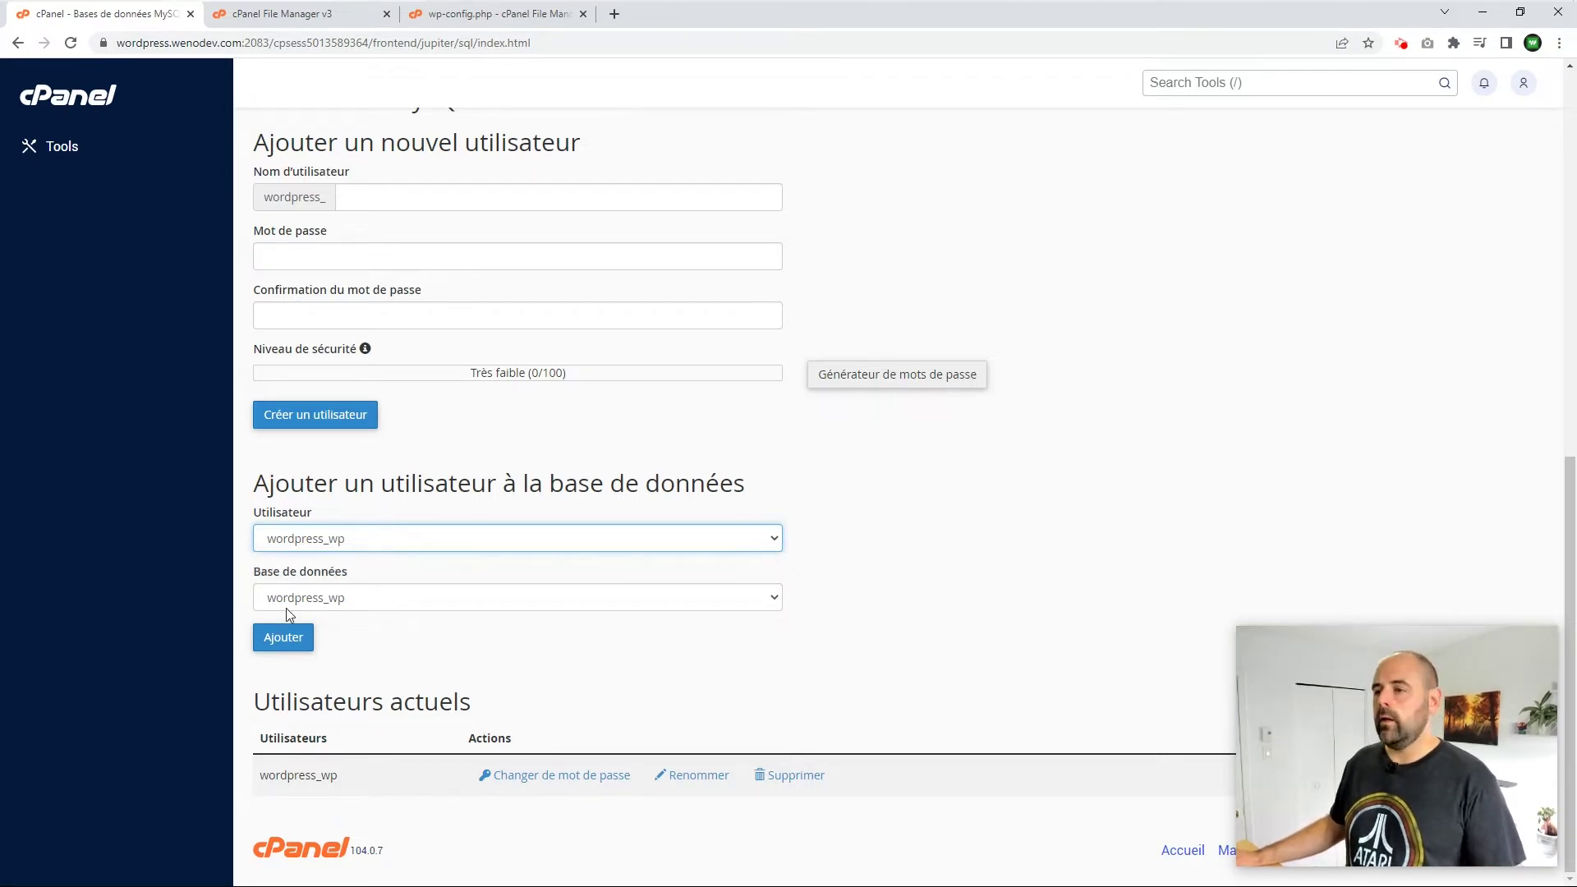
left_click(409, 601)
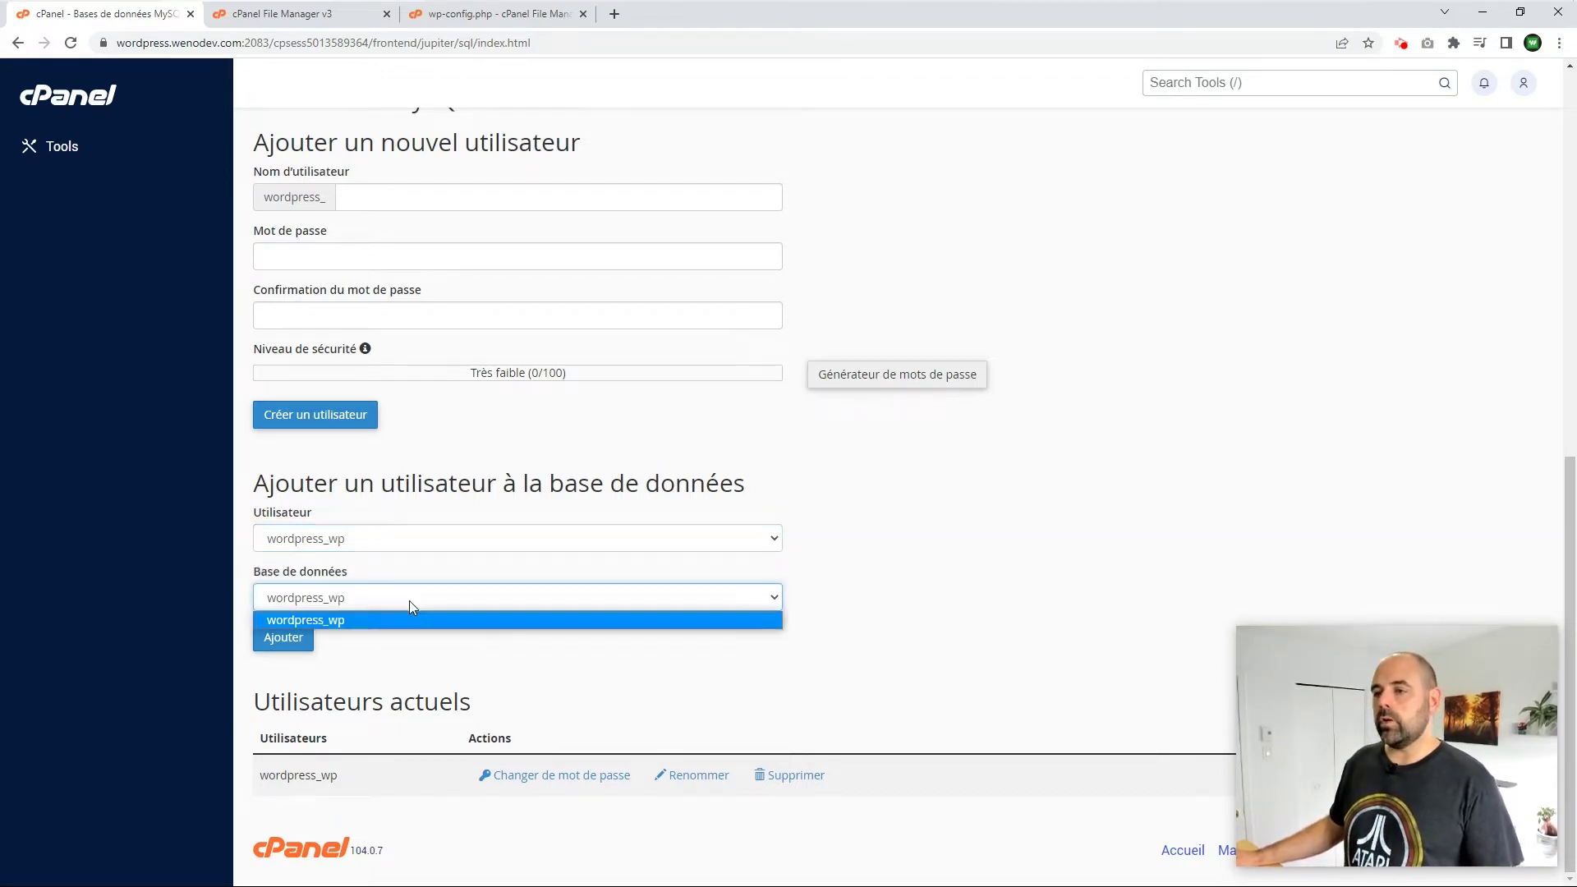
left_click(356, 623)
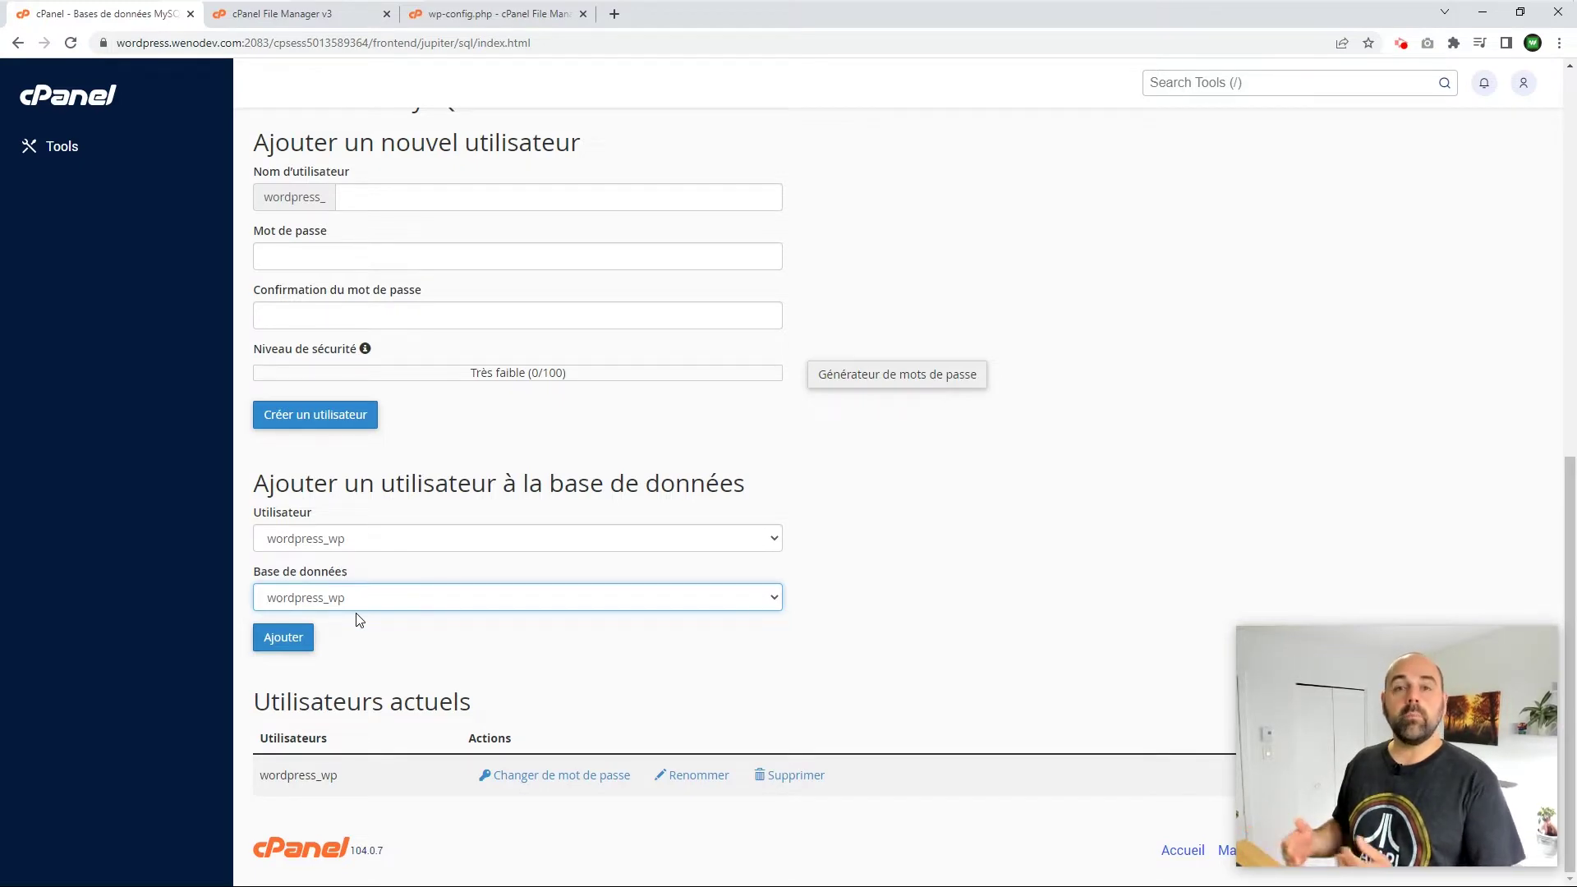
left_click(277, 644)
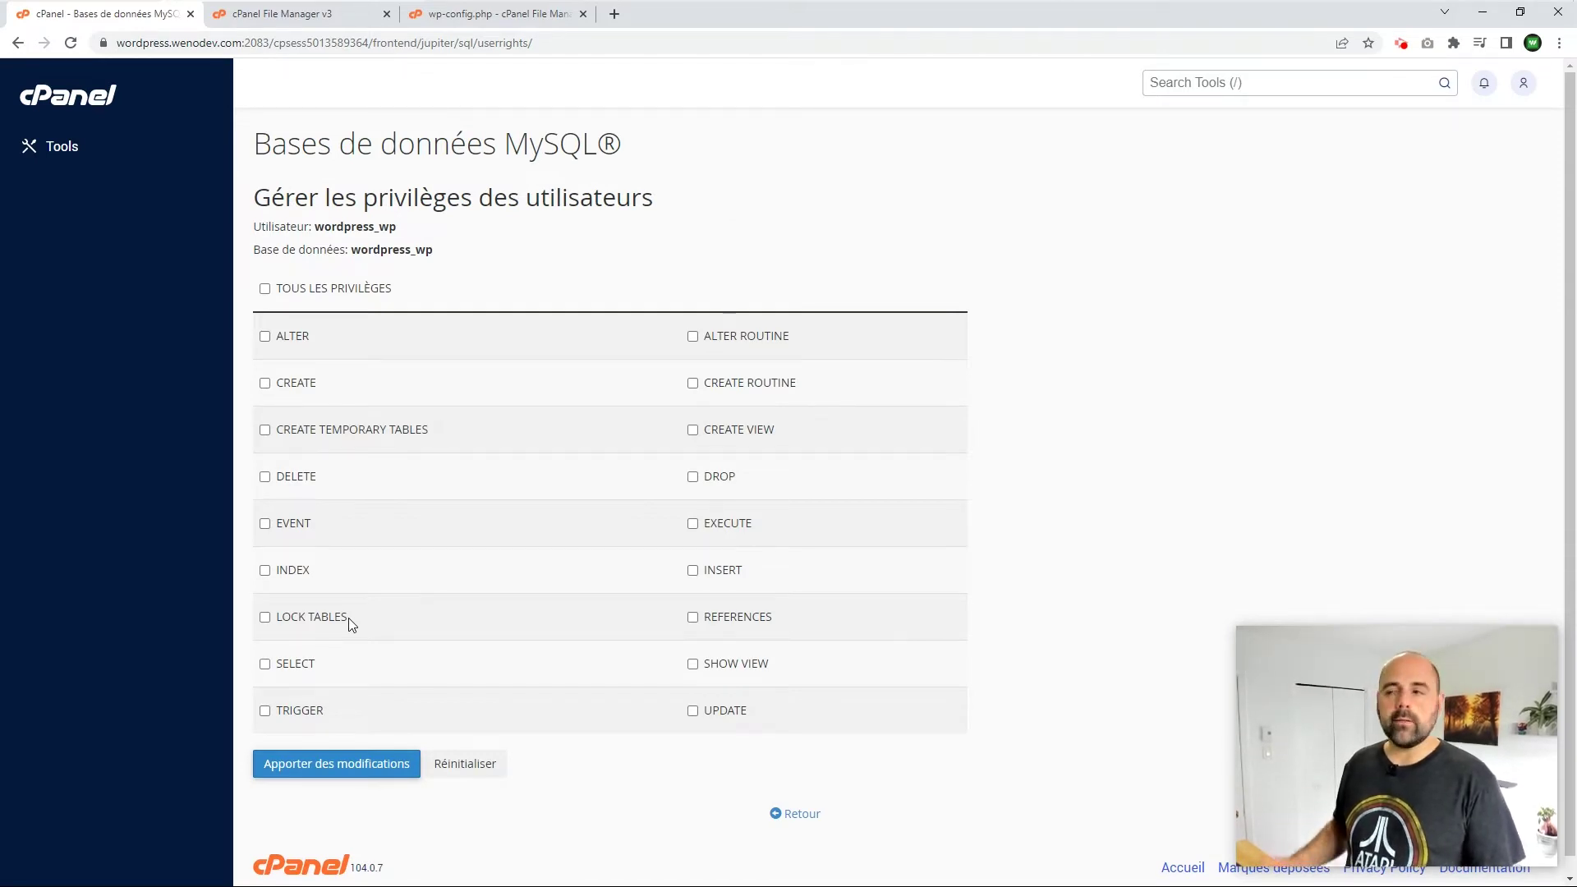
Step: Tick ALL PRIVILEGES for wordpress_wp, save the changes, and go back
left_click(265, 290)
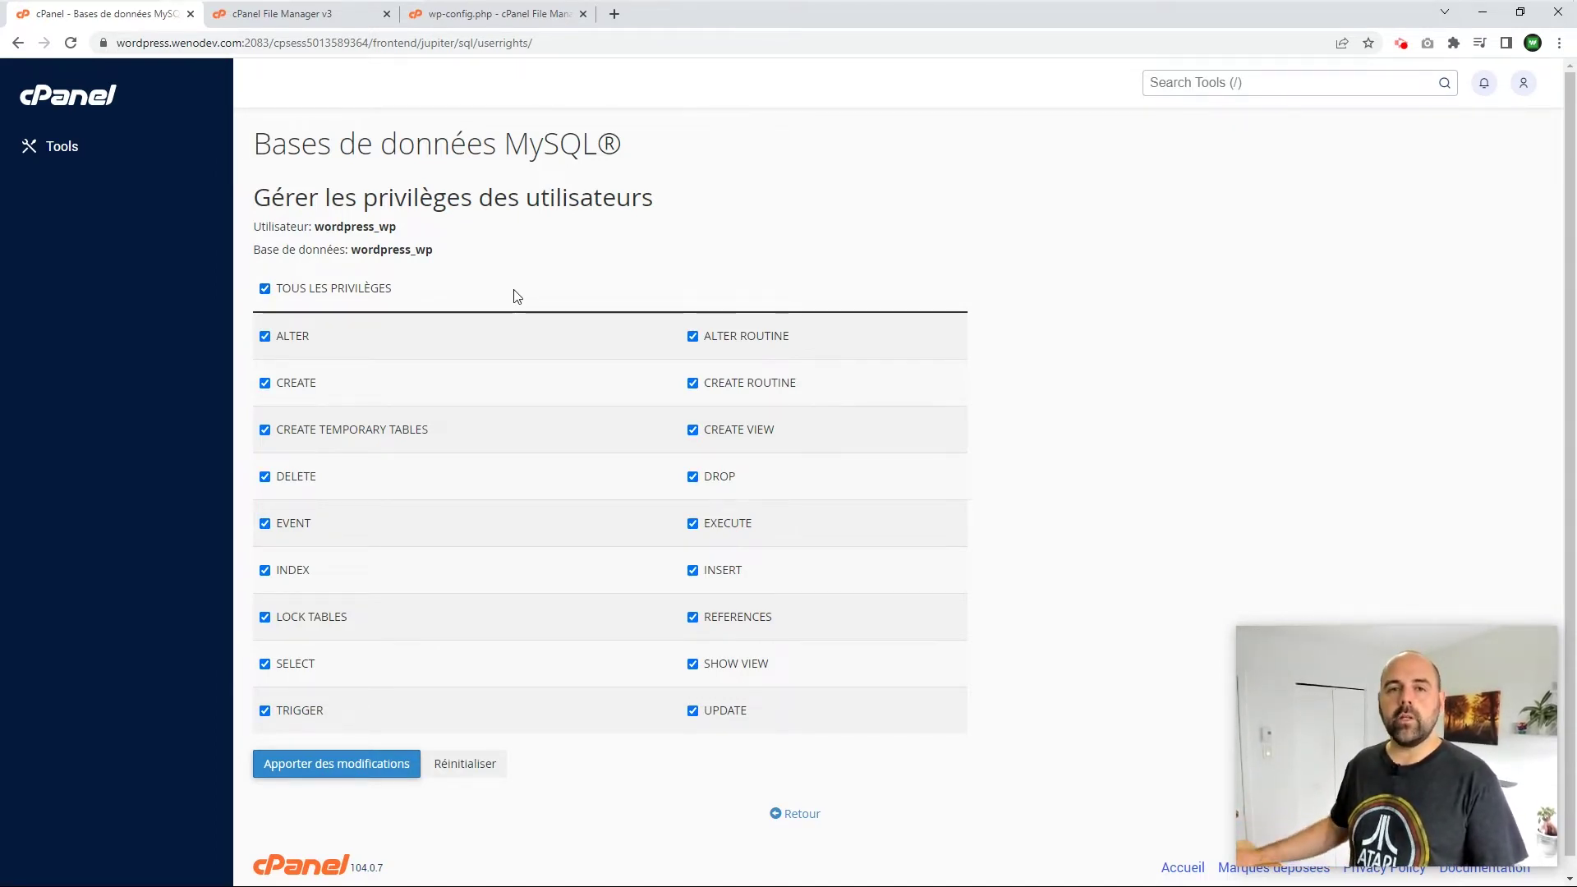
left_click(283, 764)
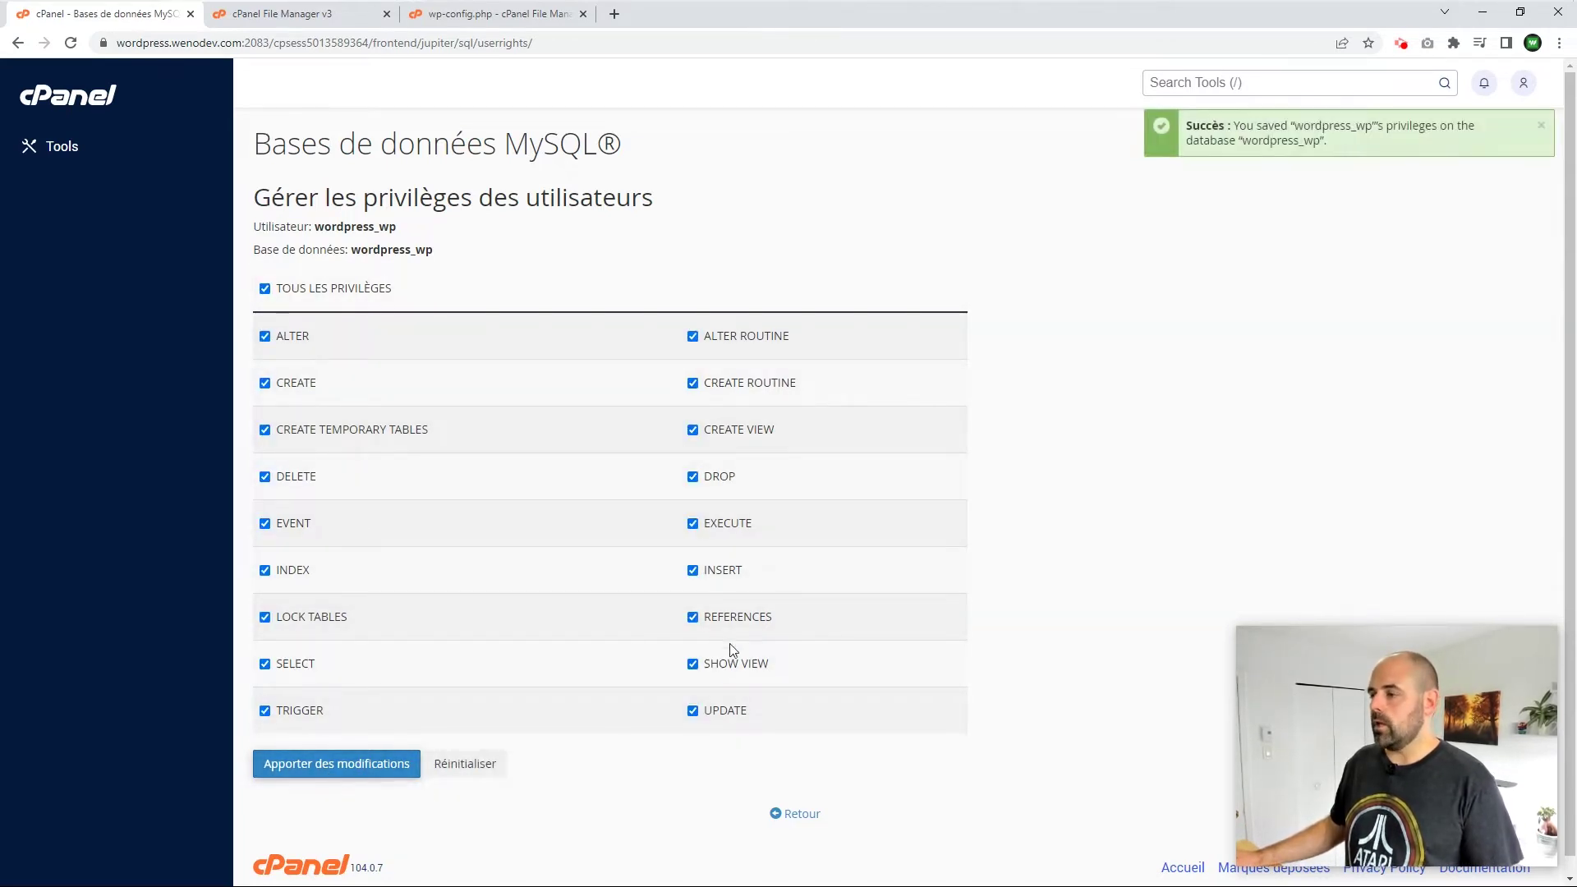
left_click(804, 819)
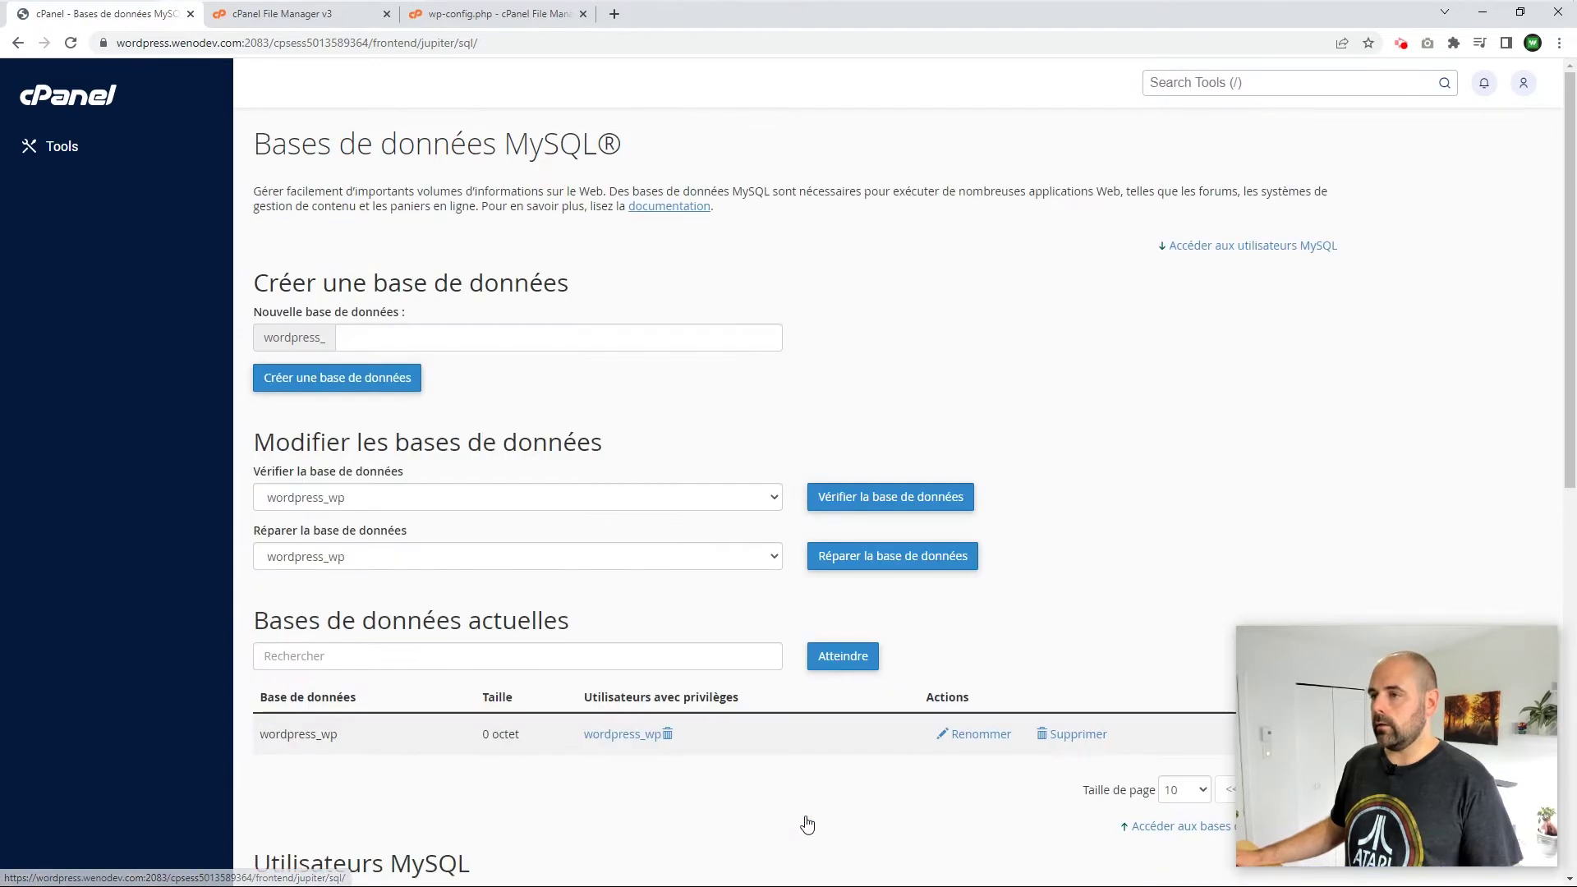
Step: Check the wordpress_wp name and 0-octet size under Current Databases, then return to wp-config.php
scroll(644, 397, "down", 3)
scroll(644, 404, "down", 2)
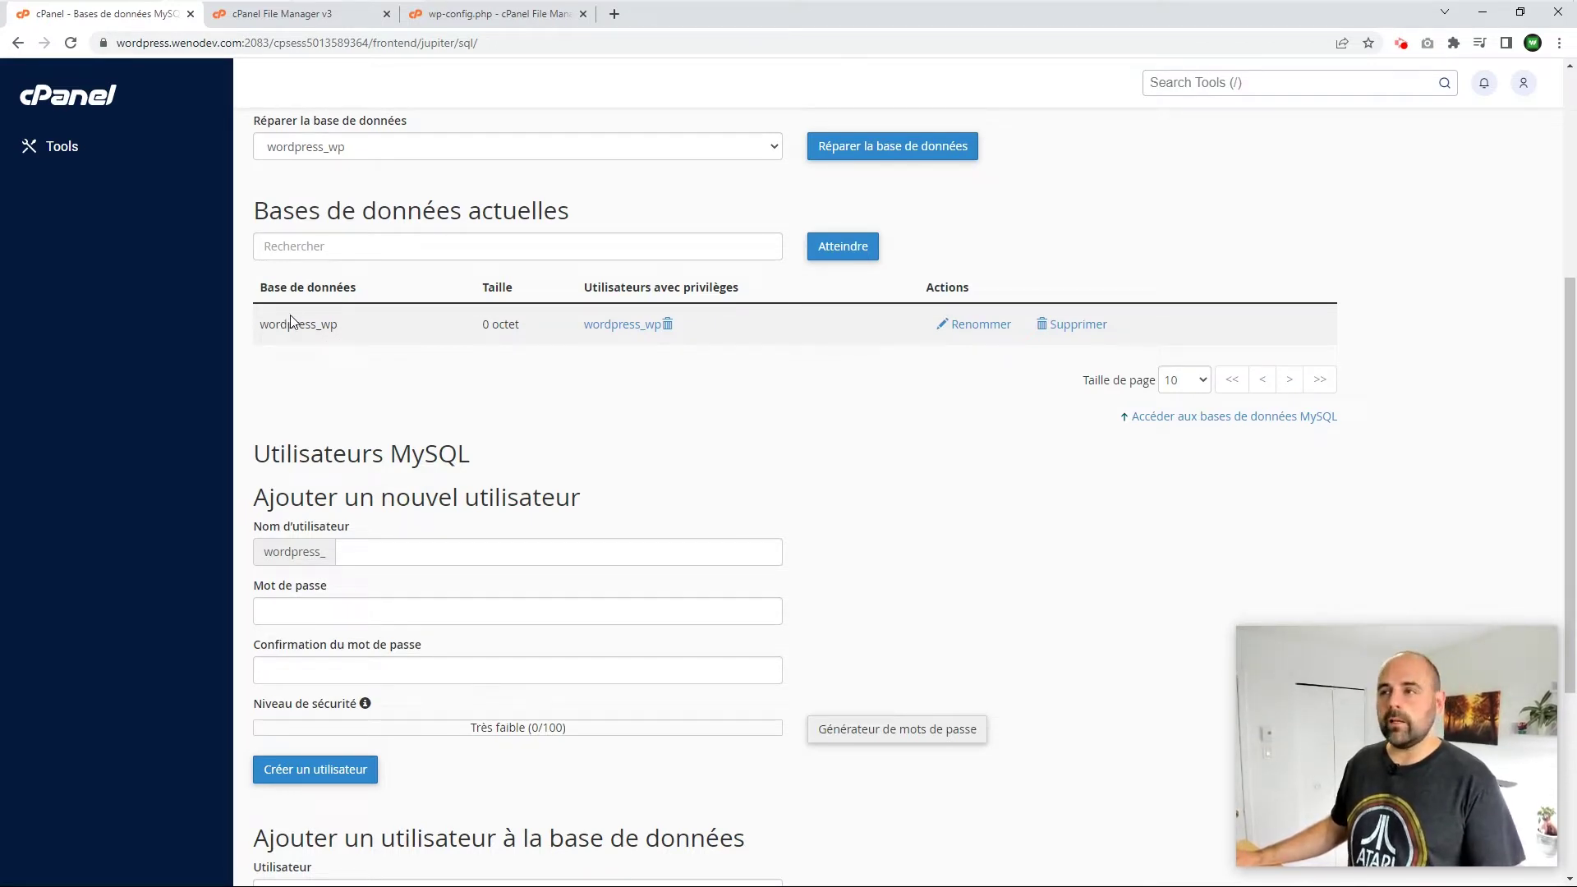
left_click_drag(316, 323, 262, 322)
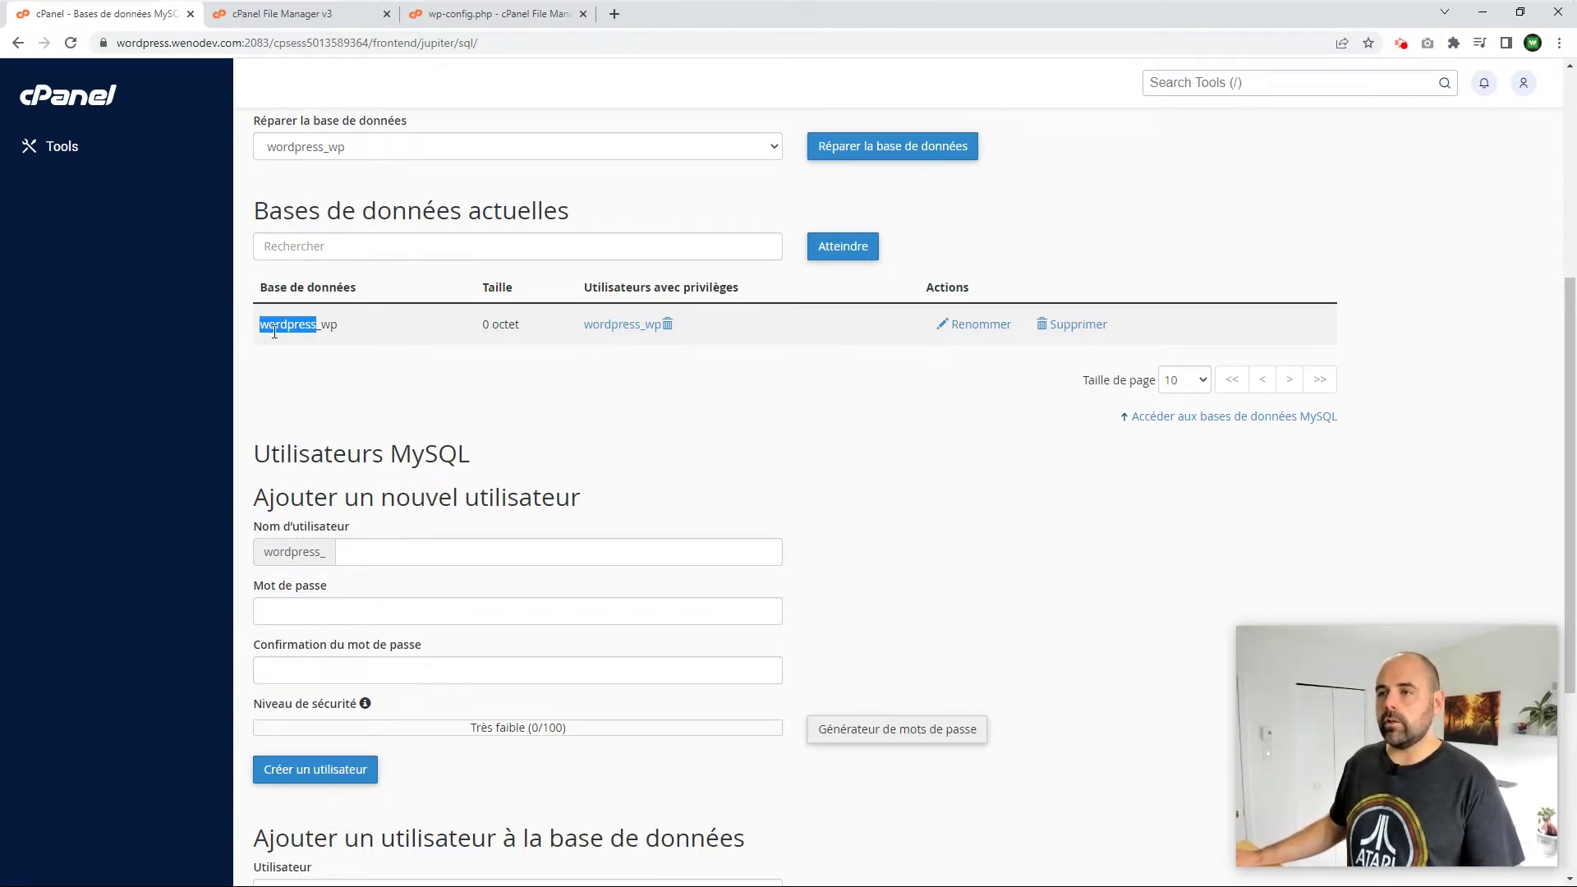
left_click_drag(320, 324, 367, 328)
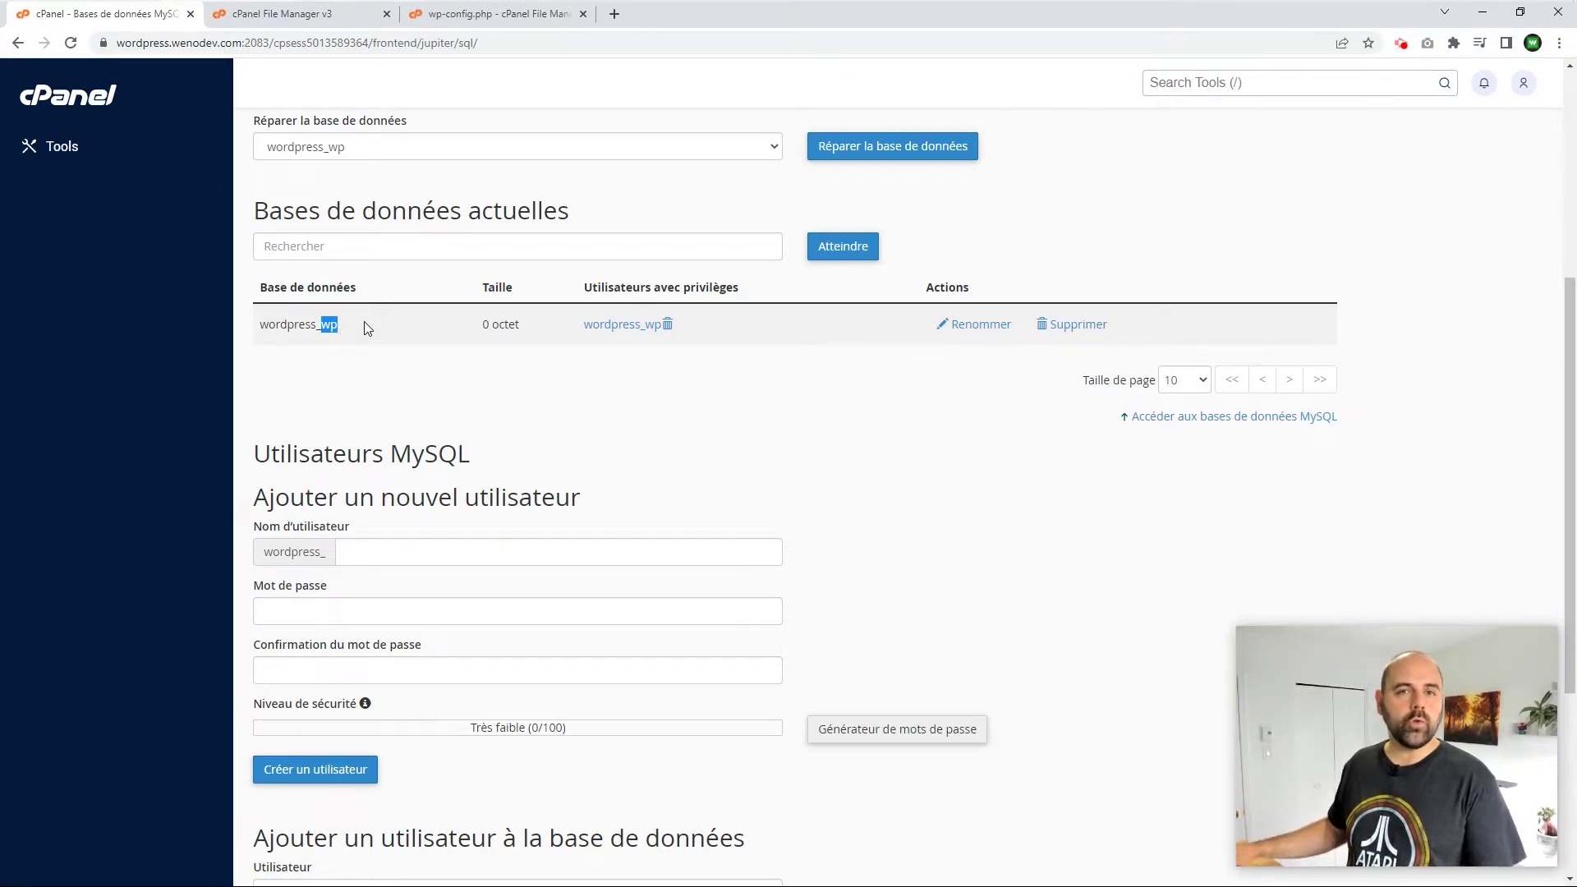
left_click(310, 349)
left_click_drag(318, 326, 259, 326)
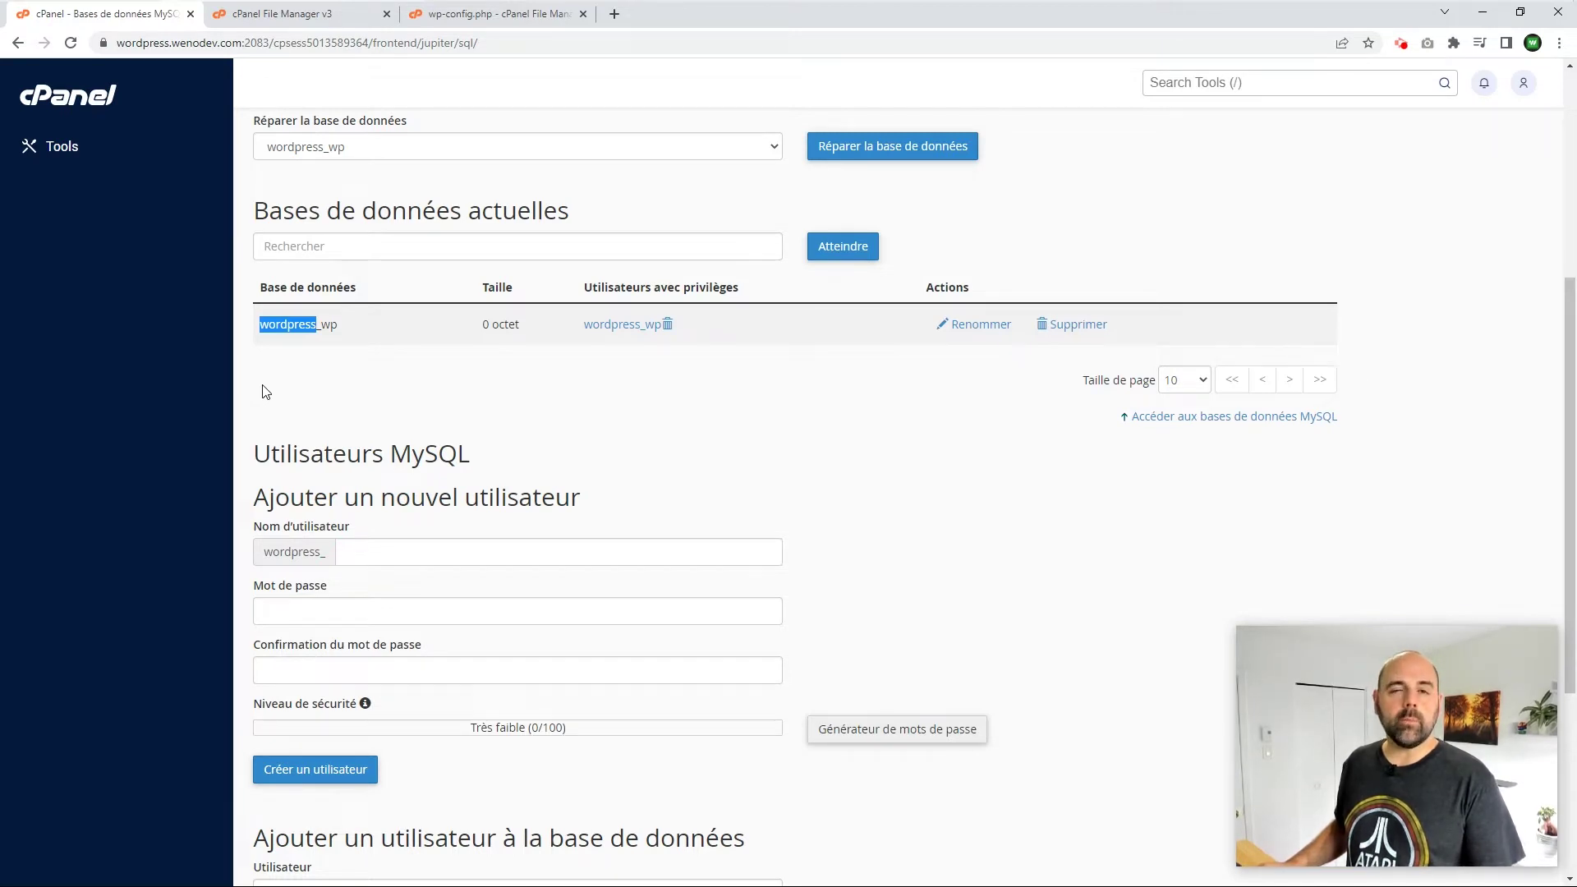
left_click(328, 344)
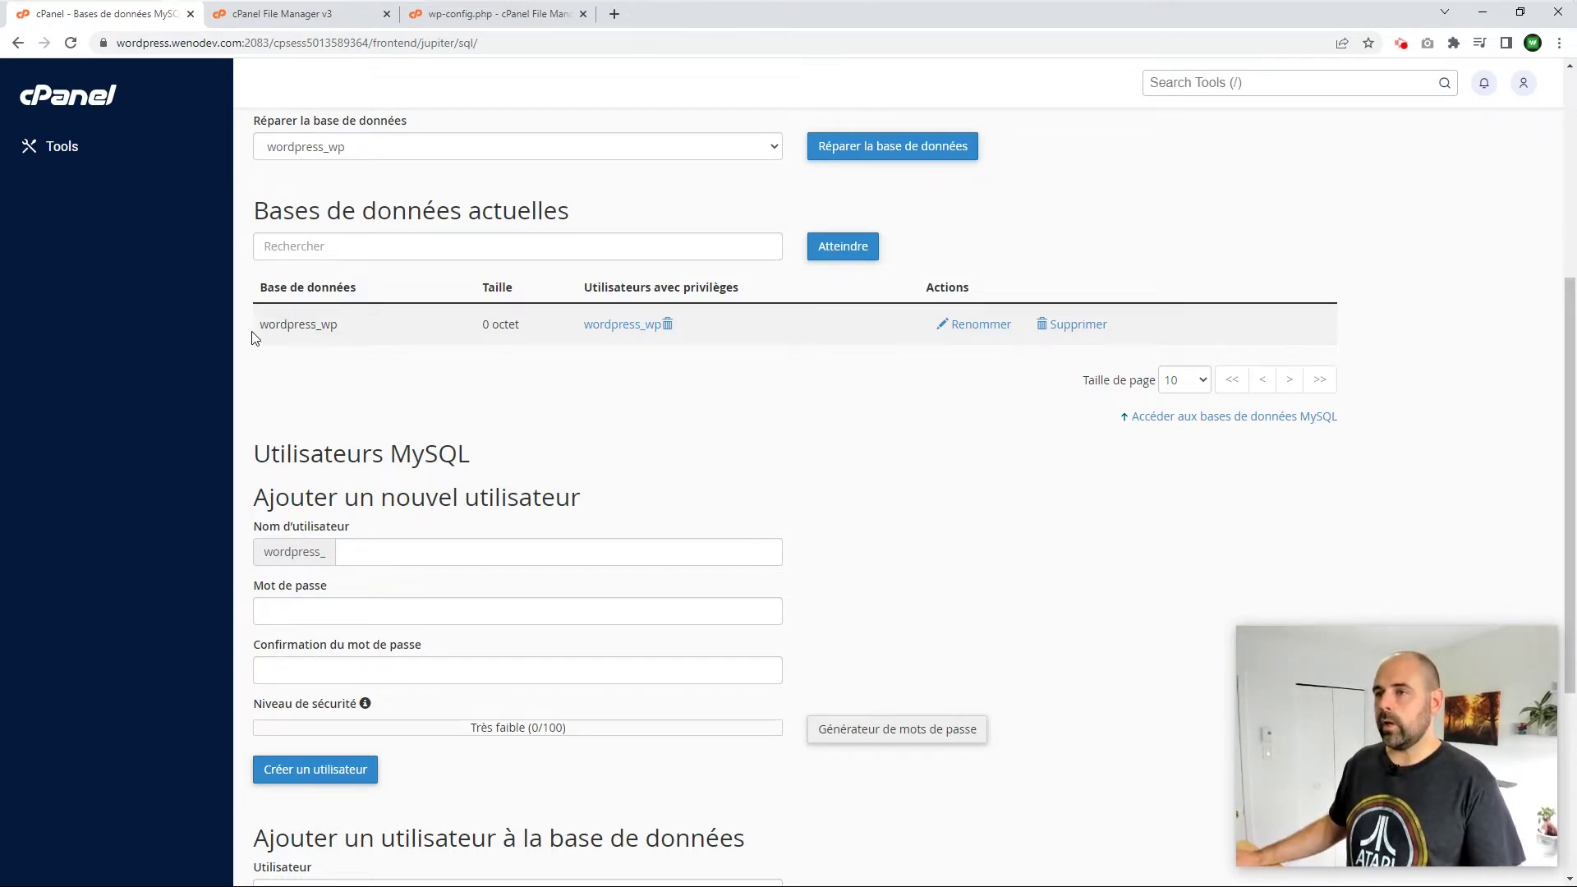
left_click_drag(262, 329, 346, 328)
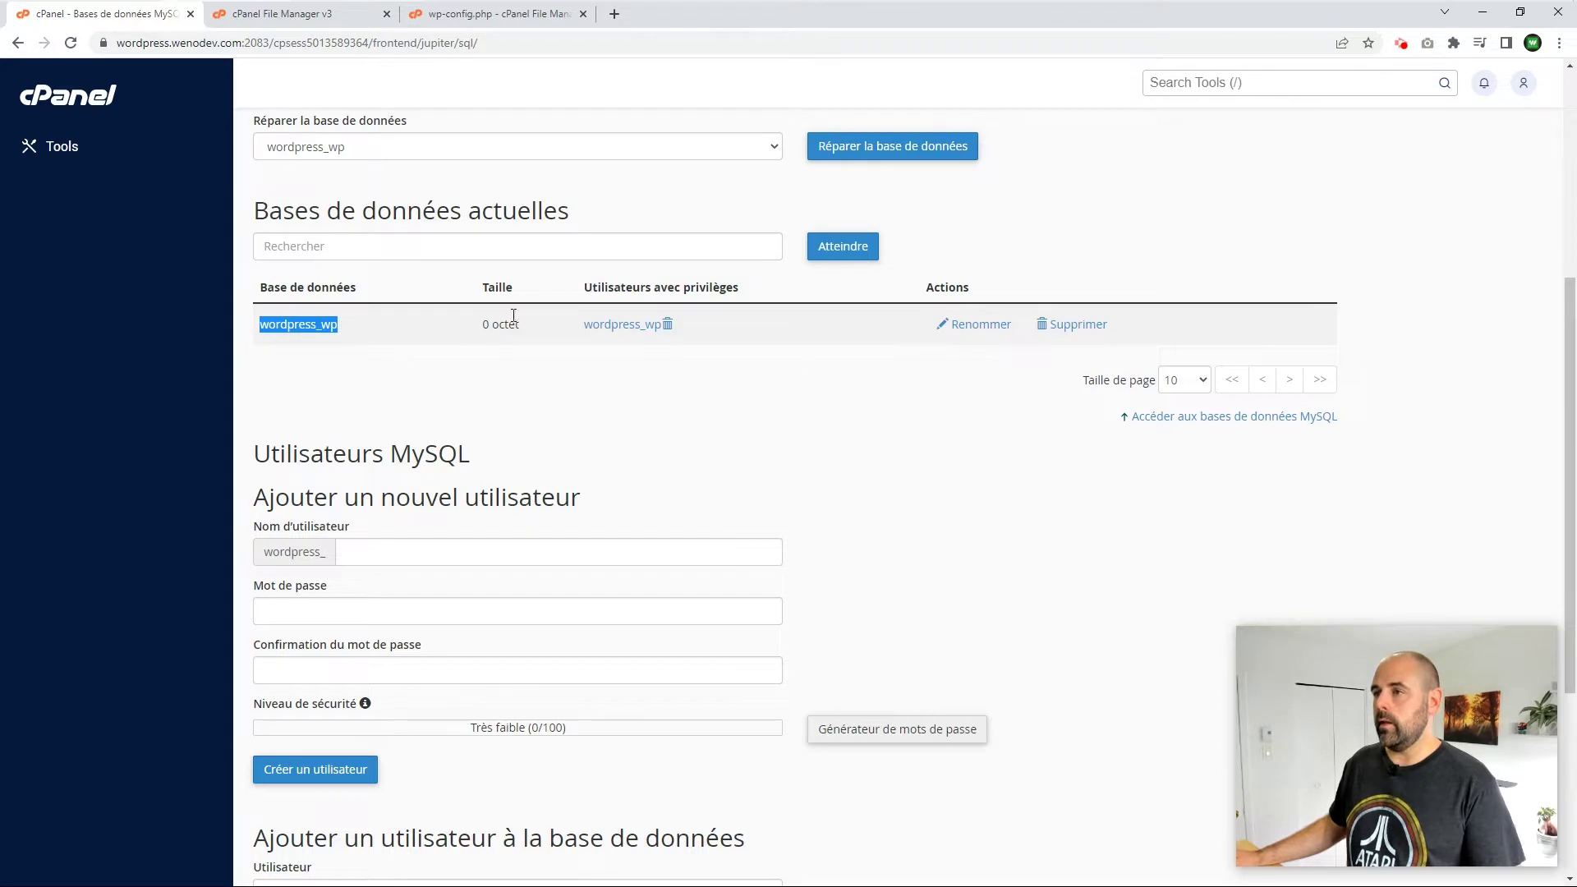
left_click_drag(486, 323, 528, 331)
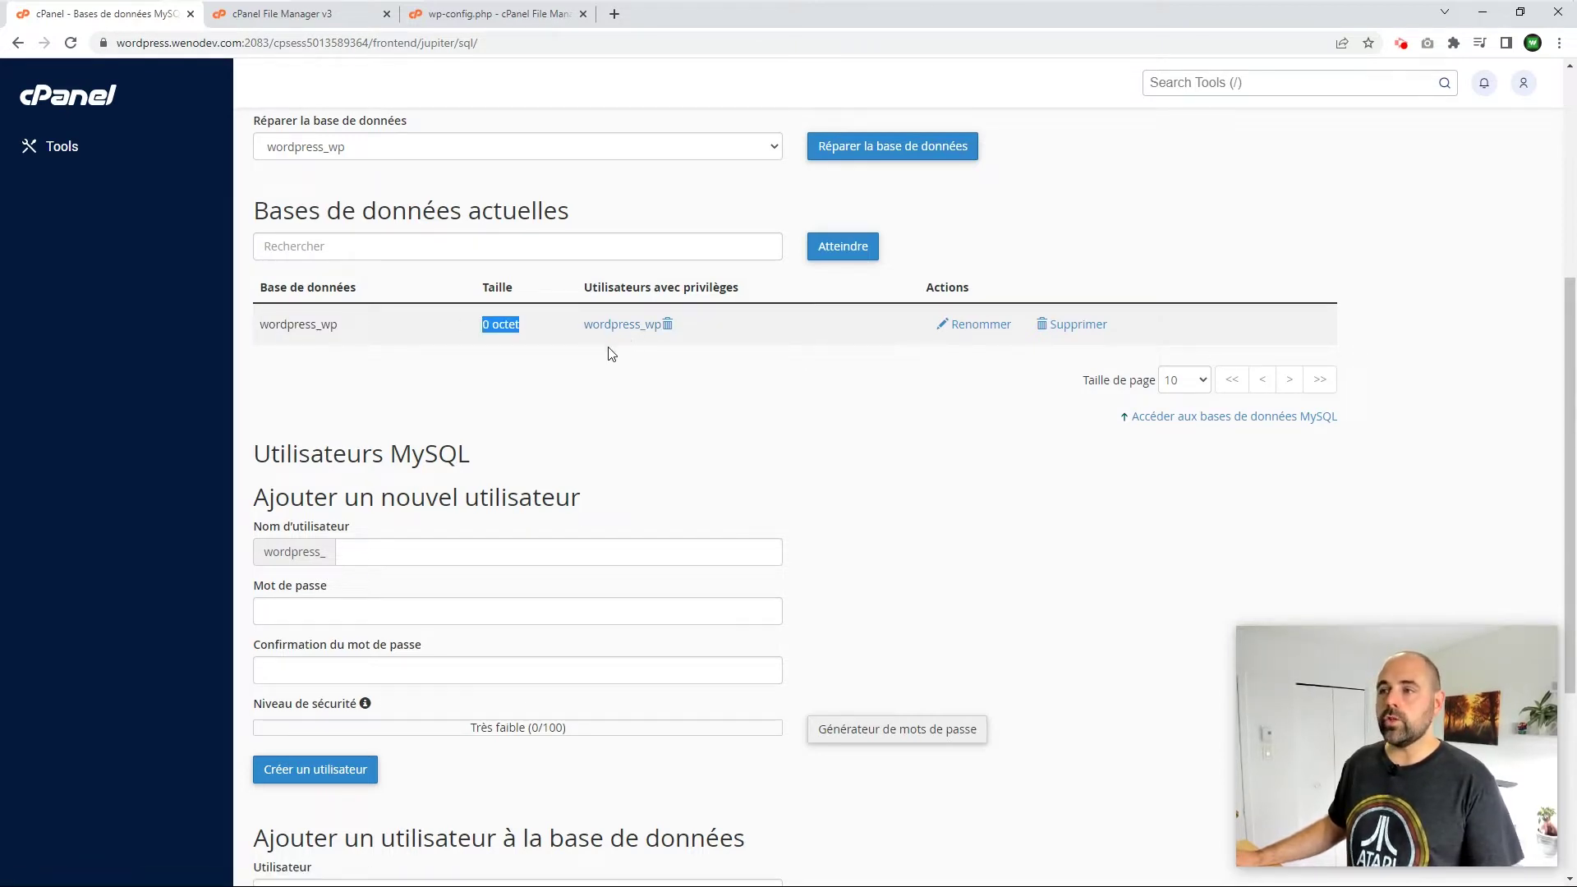
left_click_drag(262, 330, 345, 331)
key("ctrl+c")
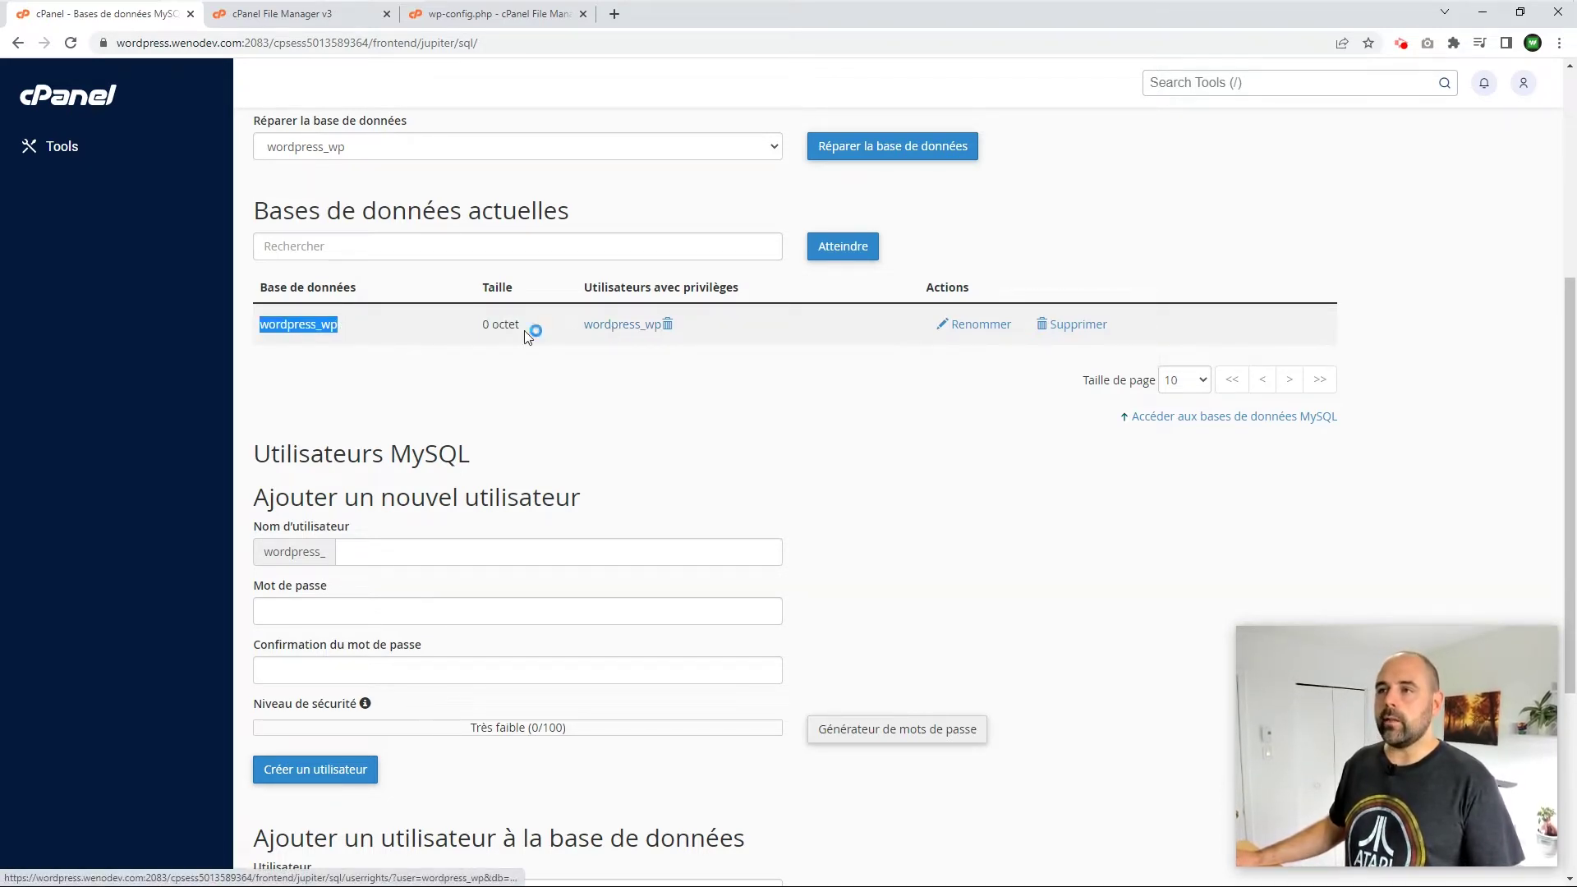
left_click(461, 16)
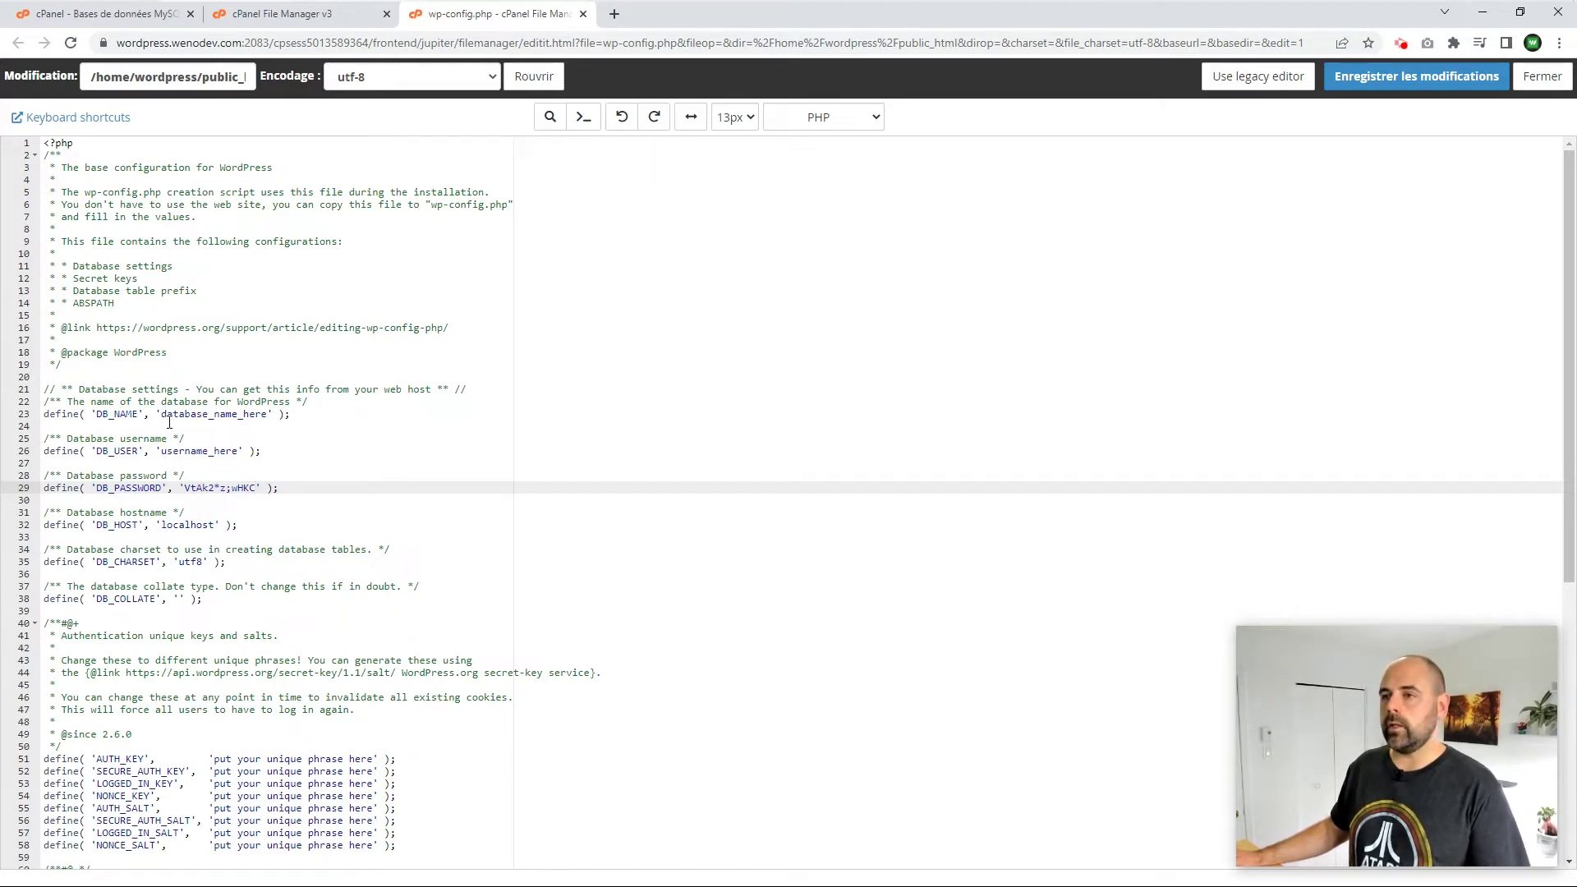
Step: Replace database_name_here in wp-config.php with wordpress_wp
left_click_drag(162, 414, 271, 418)
left_click(264, 418)
key("shift+Left")
key("shift+Left")
key("shift+Left")
key("shift+Left")
key("shift+Left")
key("shift+Left")
key("shift+Left")
key("shift+Left")
key("shift+Left")
key("shift+Left")
key("shift+Left")
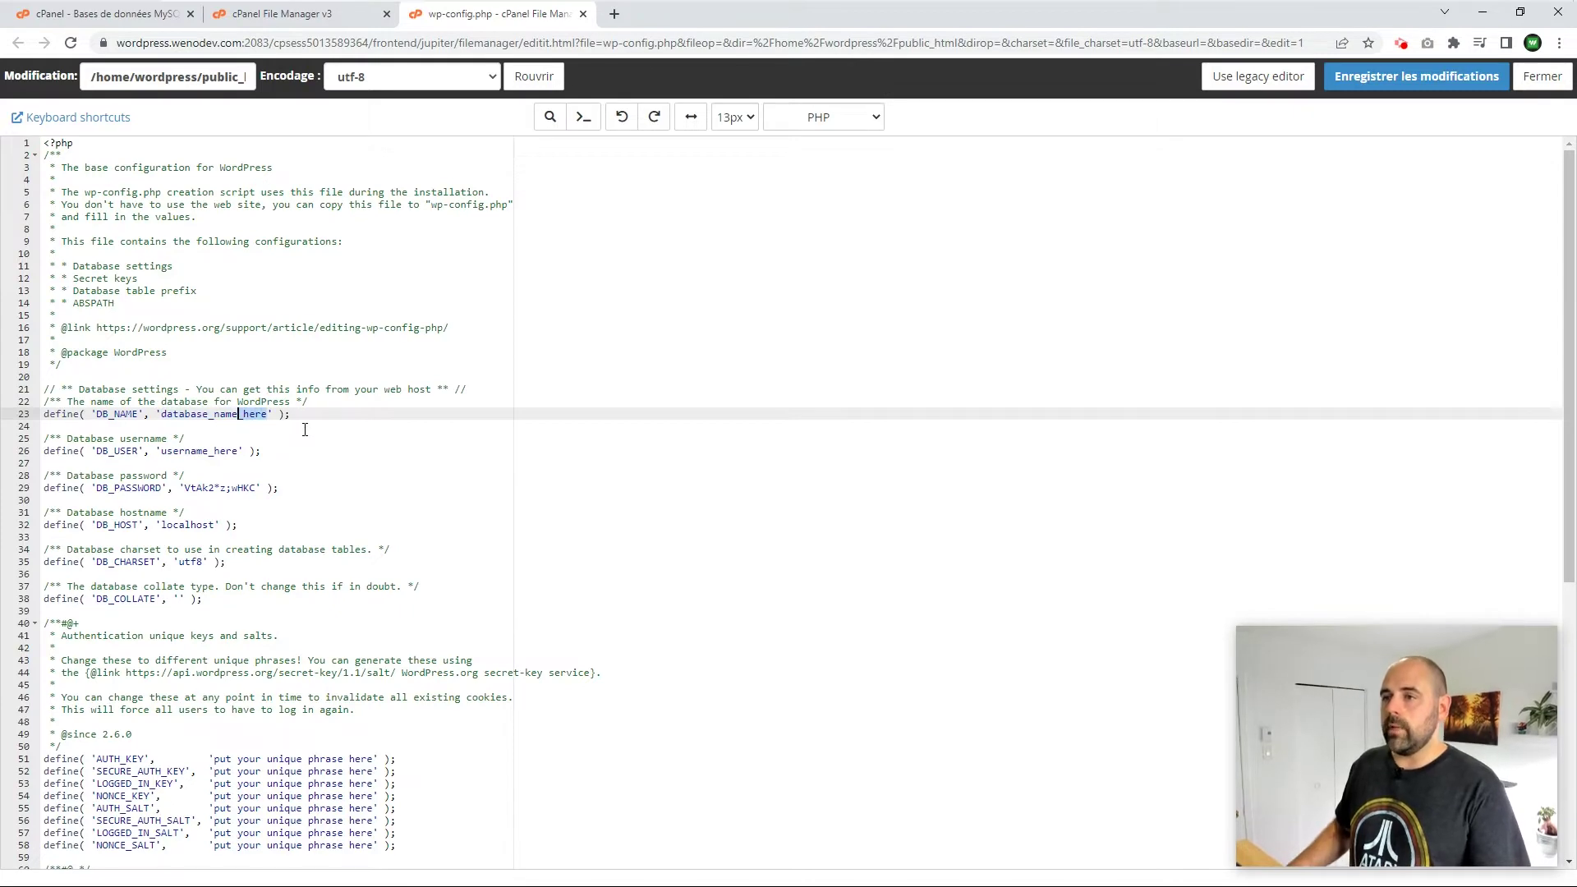
key("shift+Left")
key("shift+Left")
key("shift+Left")
key("shift+Left")
key("shift+Left")
key("shift+Left")
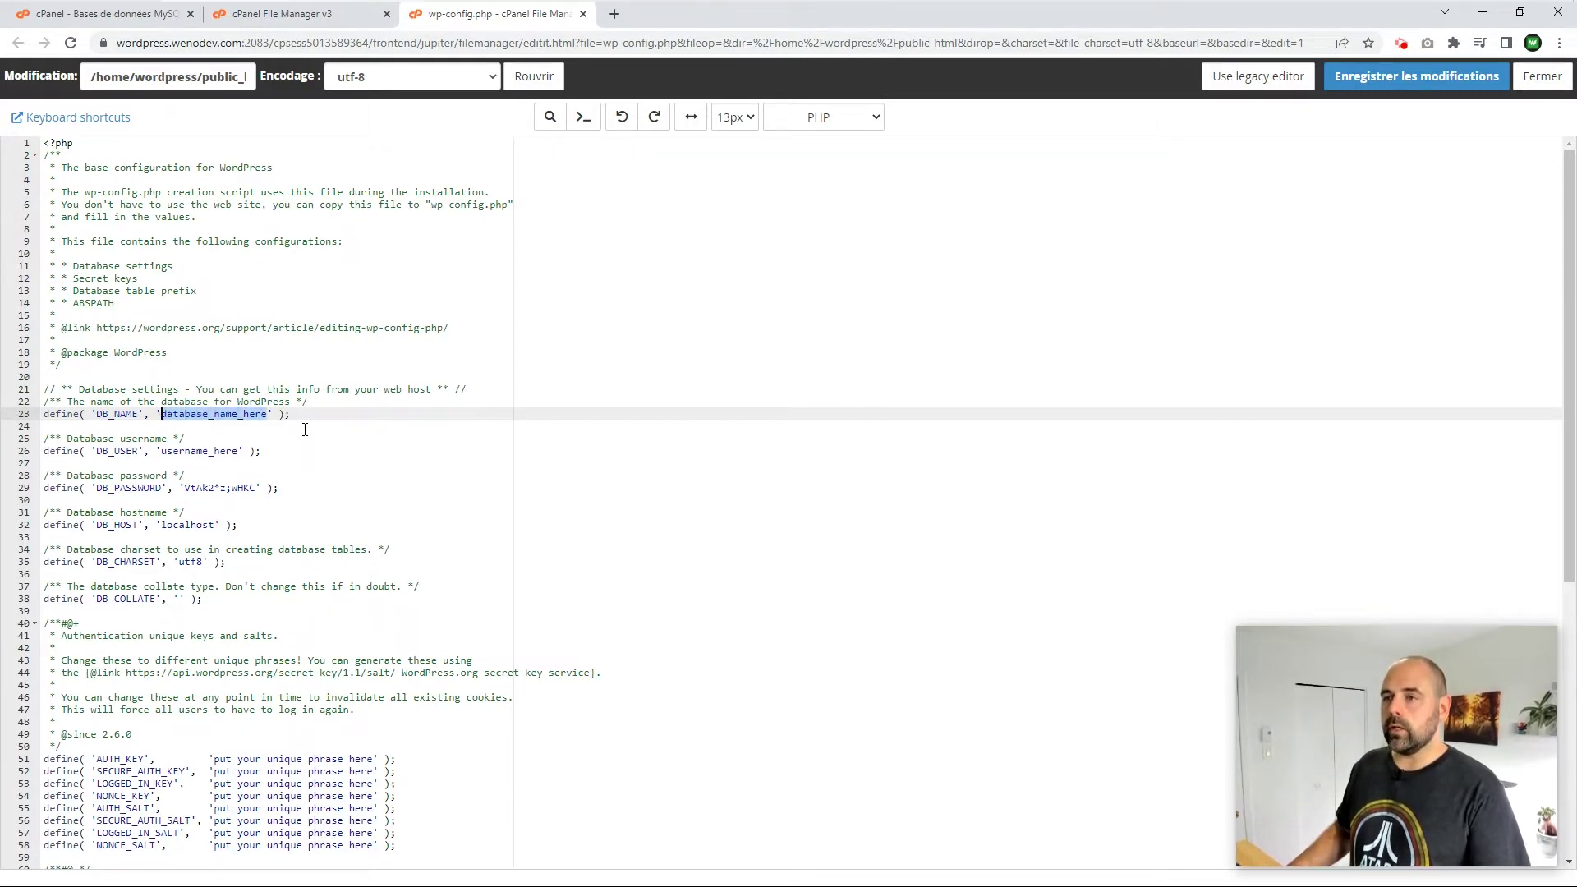
key("BackSpace")
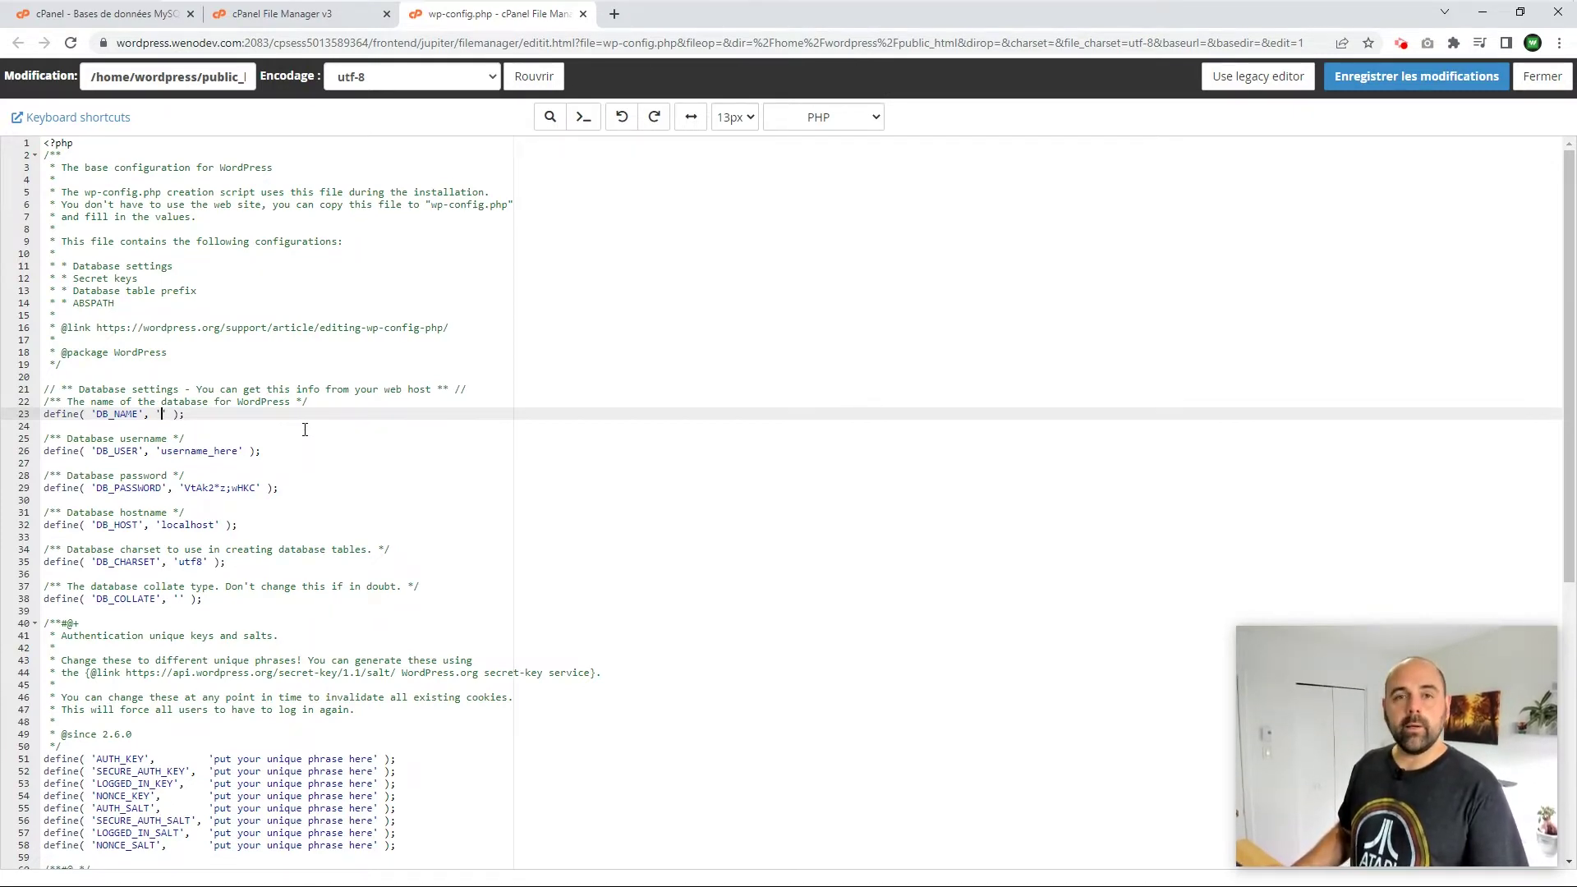
key("ctrl+v")
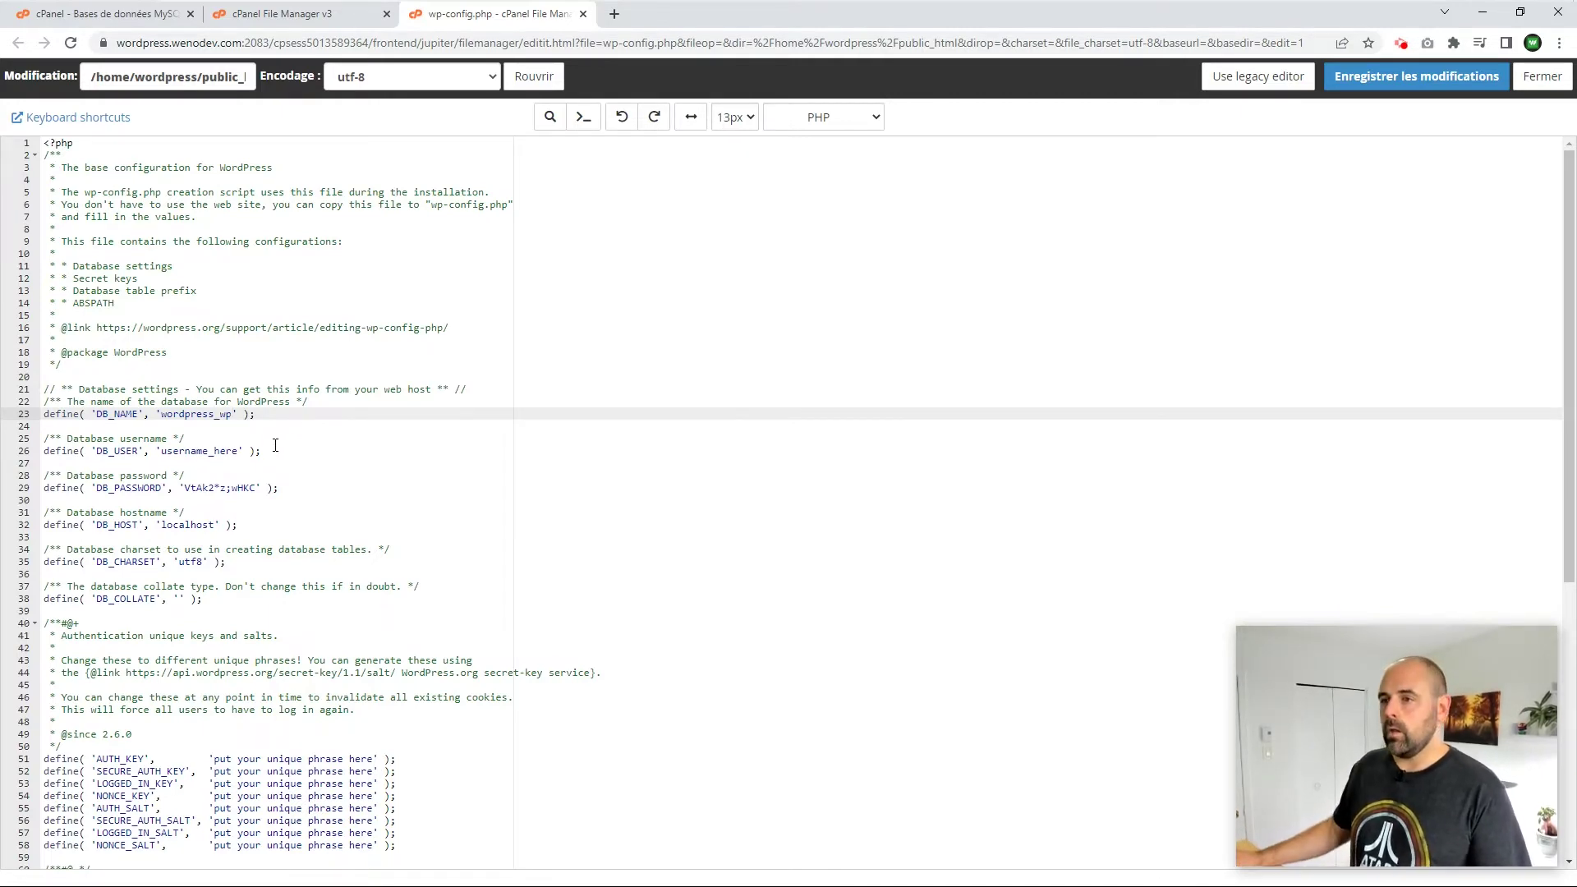
Step: Replace username_here on line 26 with wordpress_wp
left_click(238, 451)
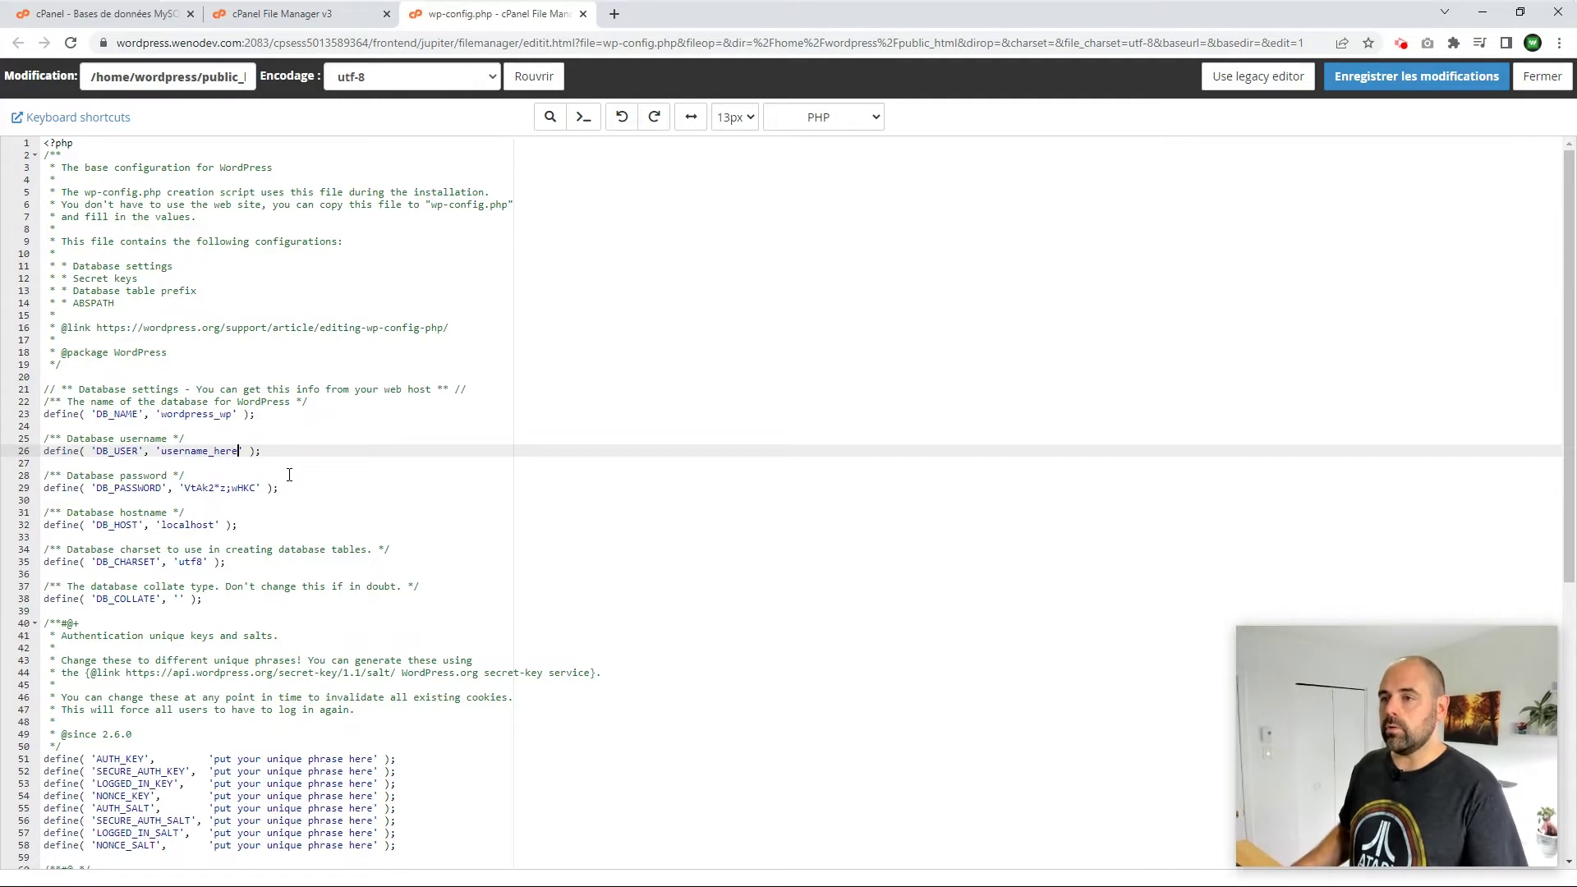
key("shift+Left")
key("shift+Left")
key("shift+Left")
key("shift+Left")
key("shift+Left")
key("shift+Left")
key("shift+Left")
key("shift+Left")
key("shift+Left")
key("shift+Left")
key("shift+Left")
key("shift+Left")
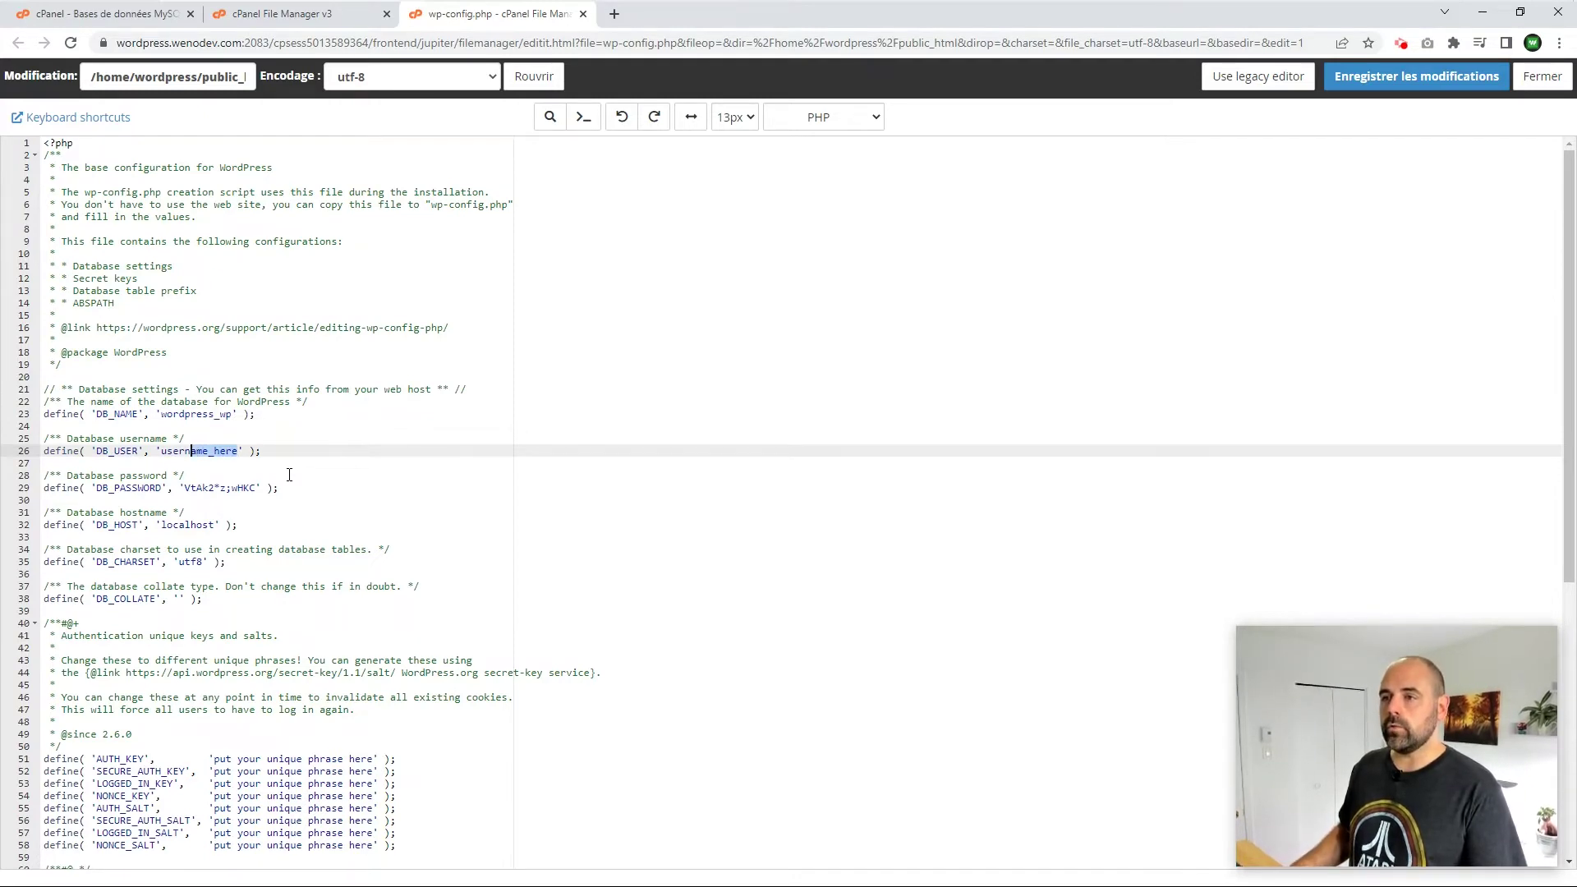
key("shift+Left")
key("ctrl+v")
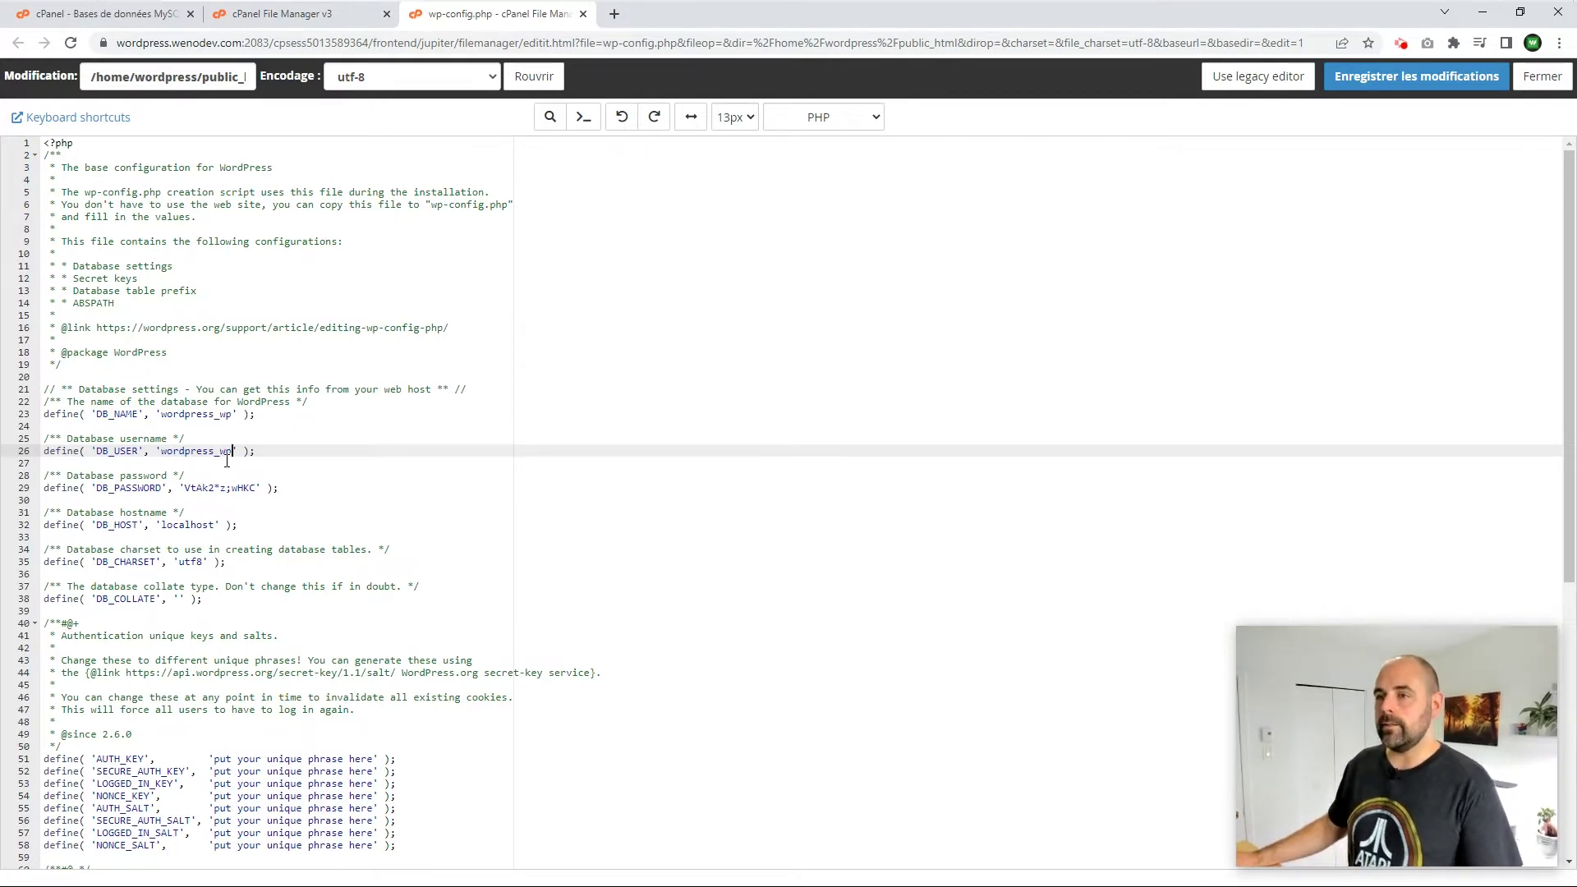
Step: Select the secret-key service URL on line 44 of wp-config.php
scroll(197, 439, "down", 2)
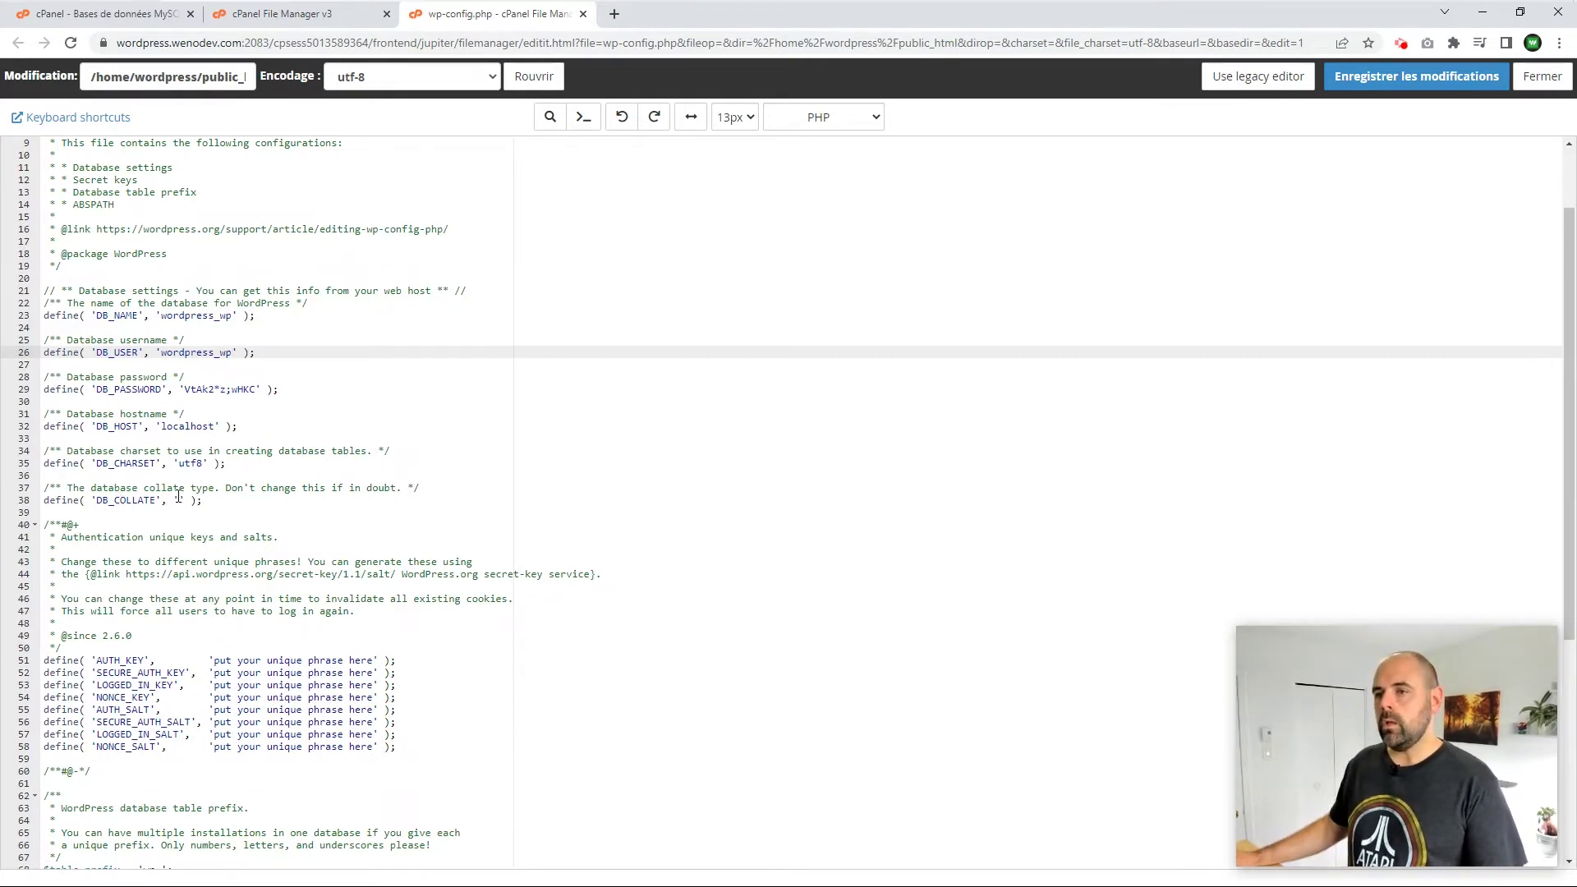
scroll(178, 496, "down", 3)
scroll(178, 496, "down", 2)
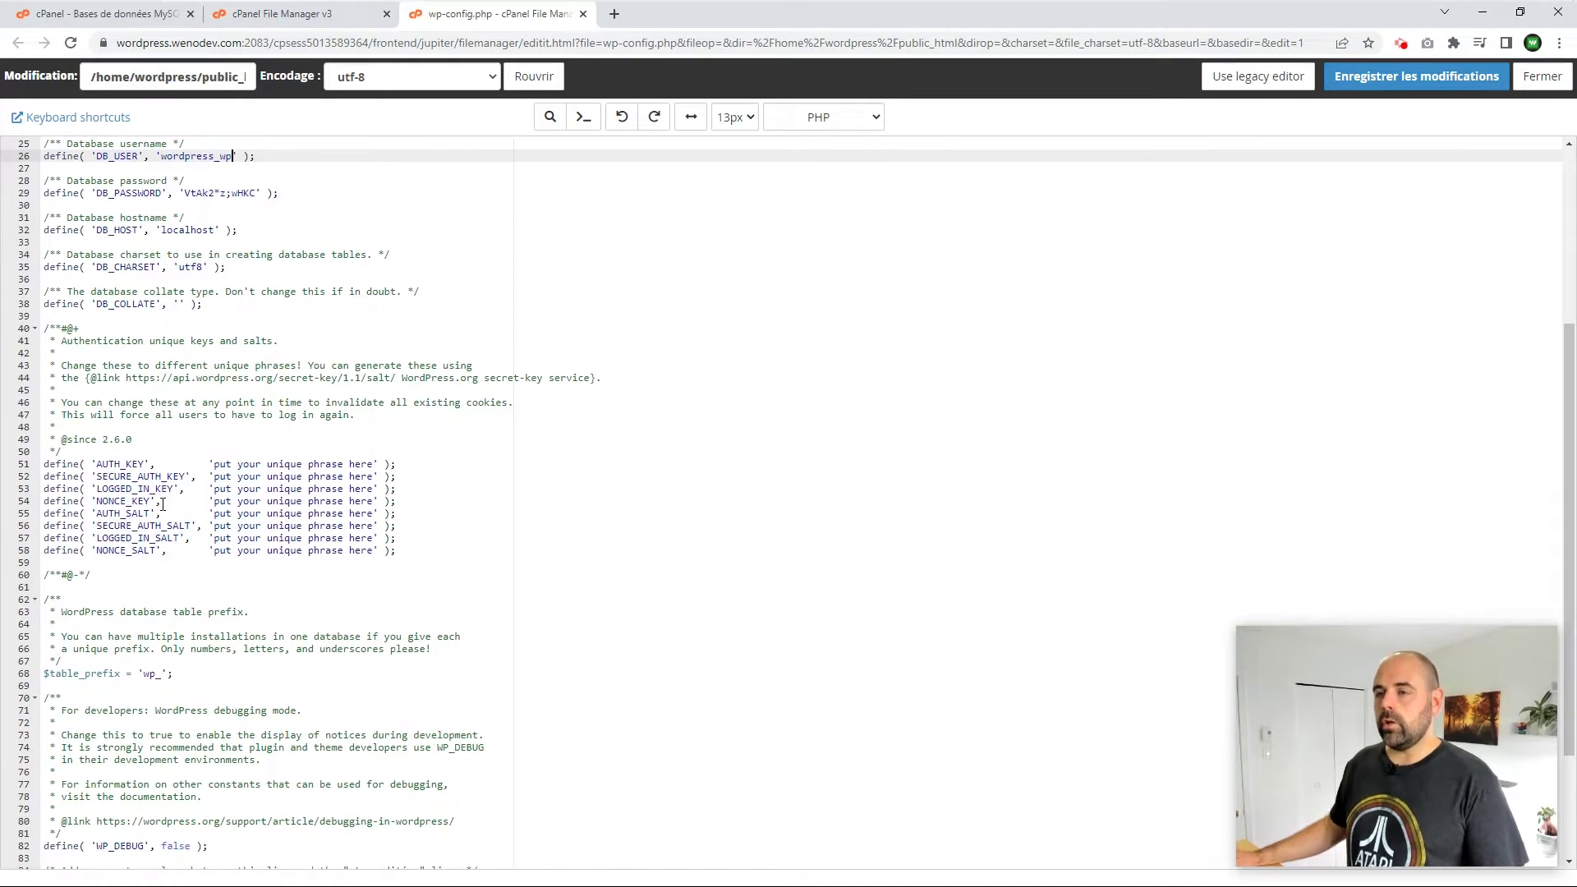
scroll(163, 504, "down", 1)
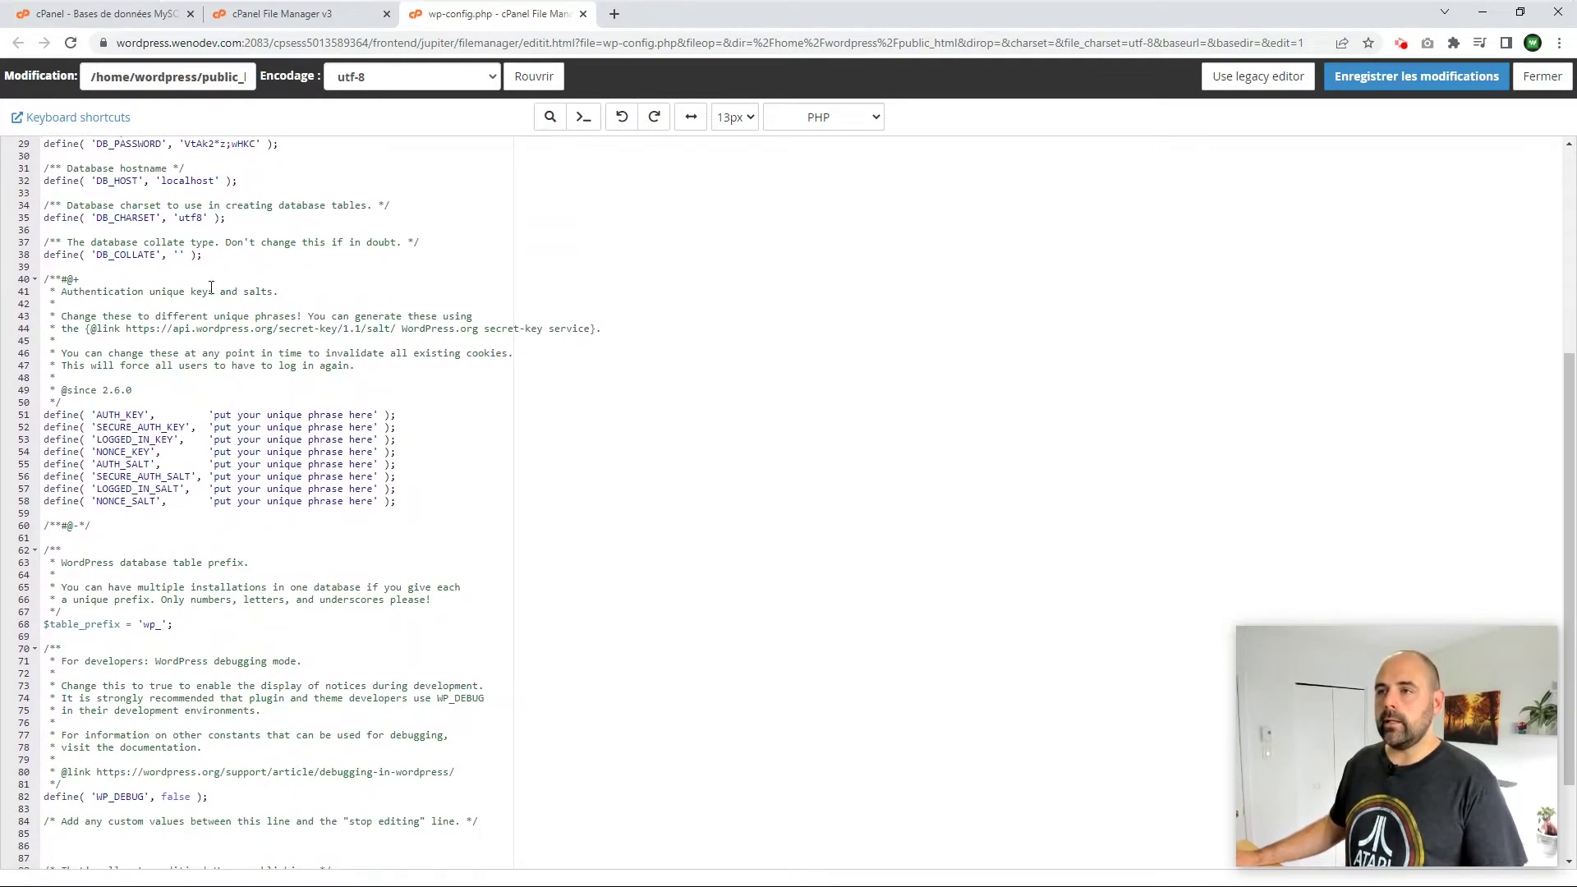
left_click_drag(214, 415, 376, 416)
left_click(321, 451)
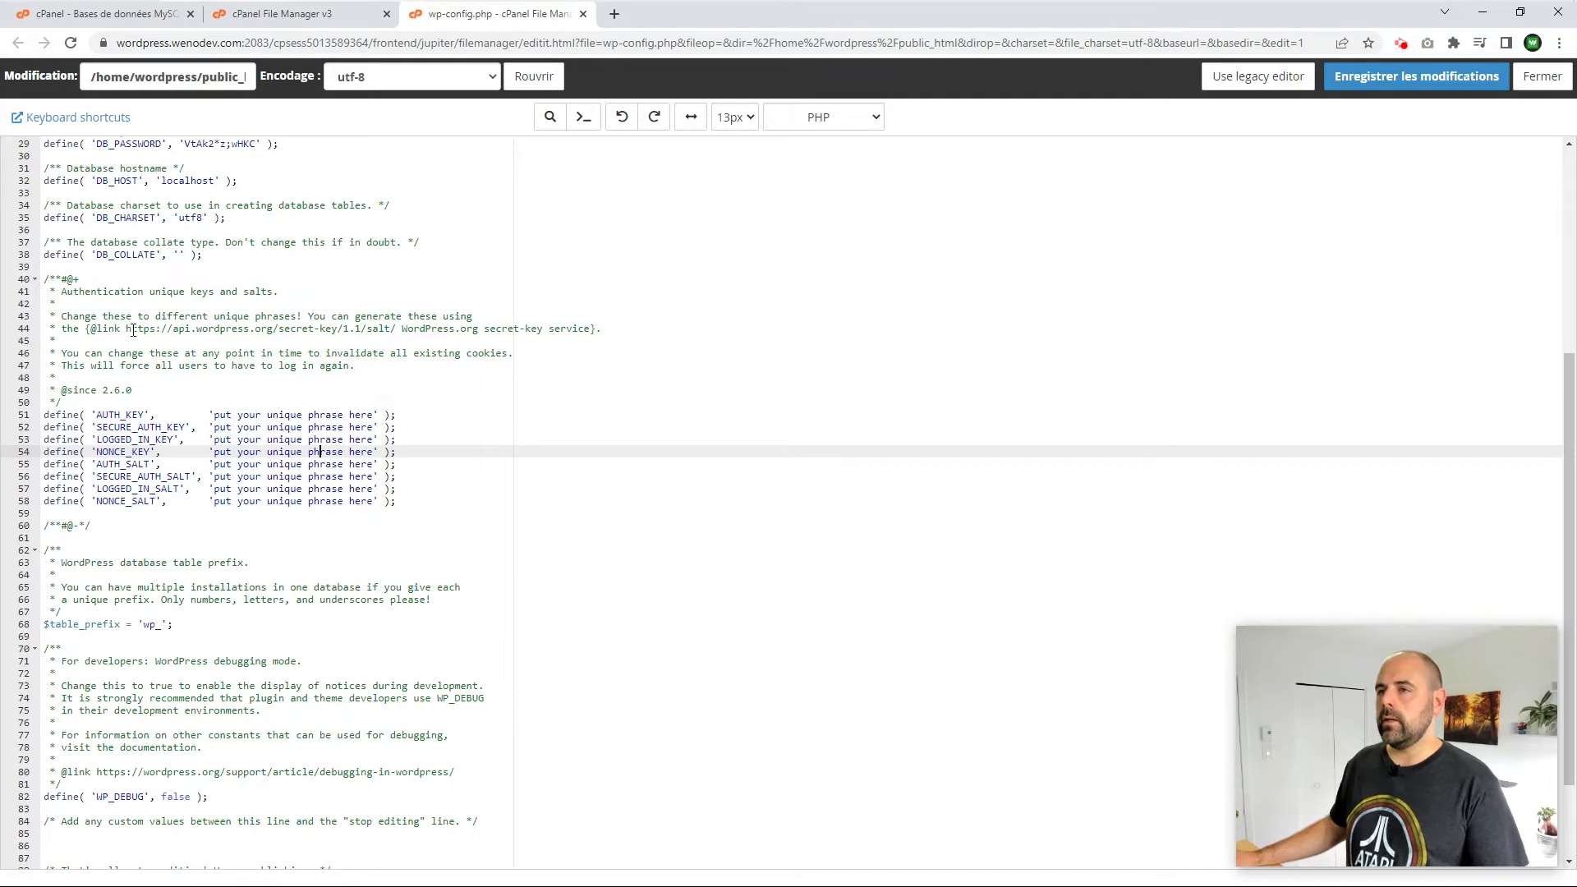
left_click_drag(127, 329, 395, 330)
Step: Load the copied WordPress secret-key service URL in a new browser tab
key("ctrl+c")
key("ctrl+t")
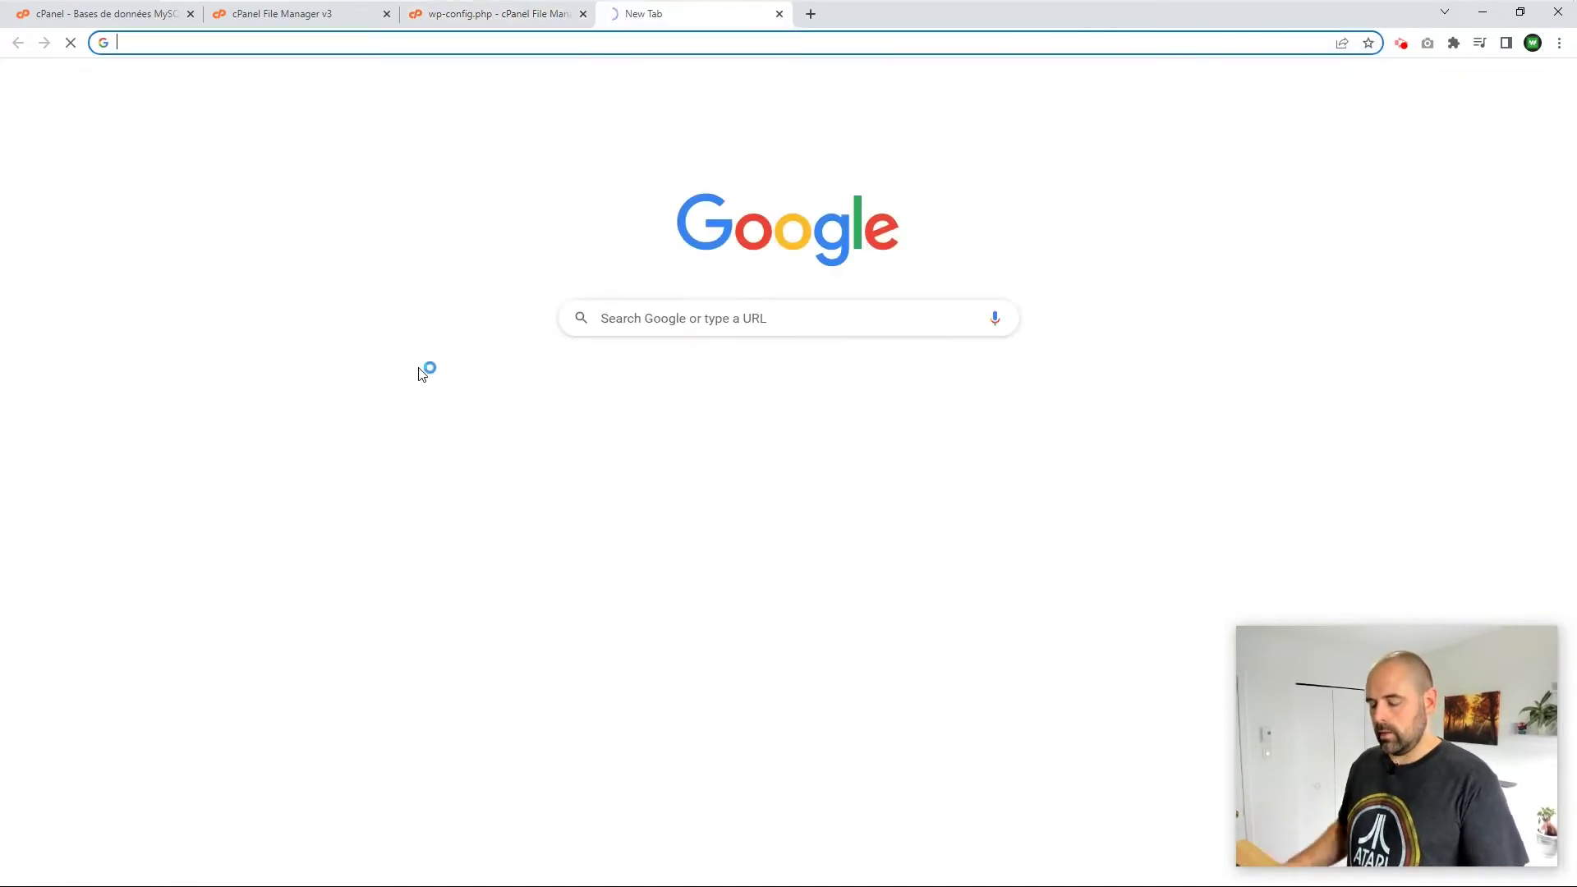
key("ctrl+v")
key("Return")
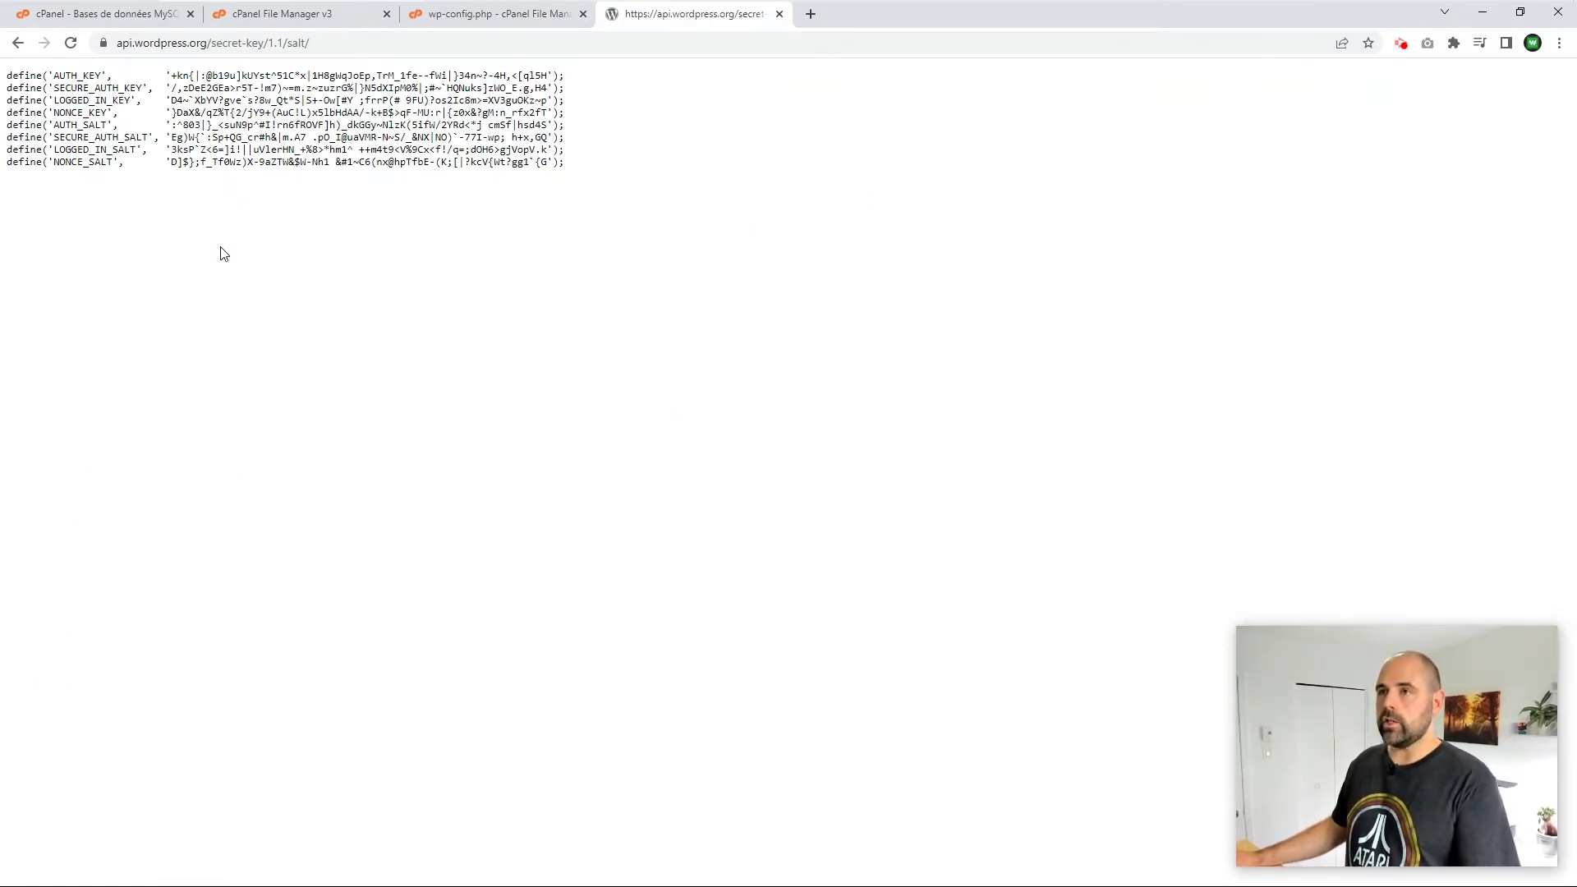
Step: Regenerate the secret keys and salts three times and select all the define lines
left_click(72, 42)
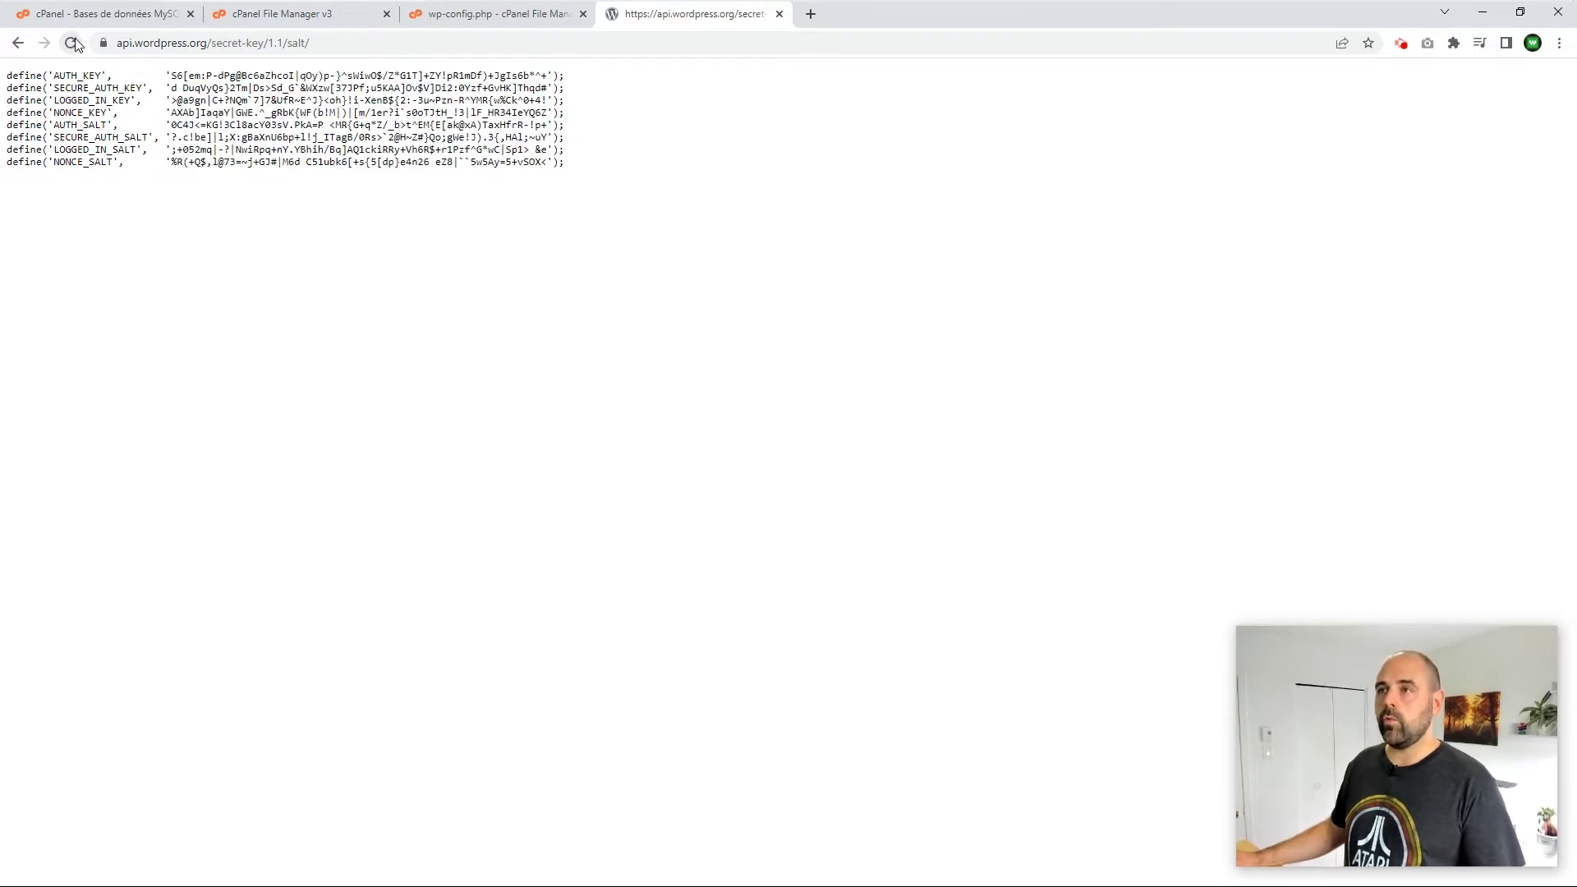
left_click(72, 44)
left_click(72, 43)
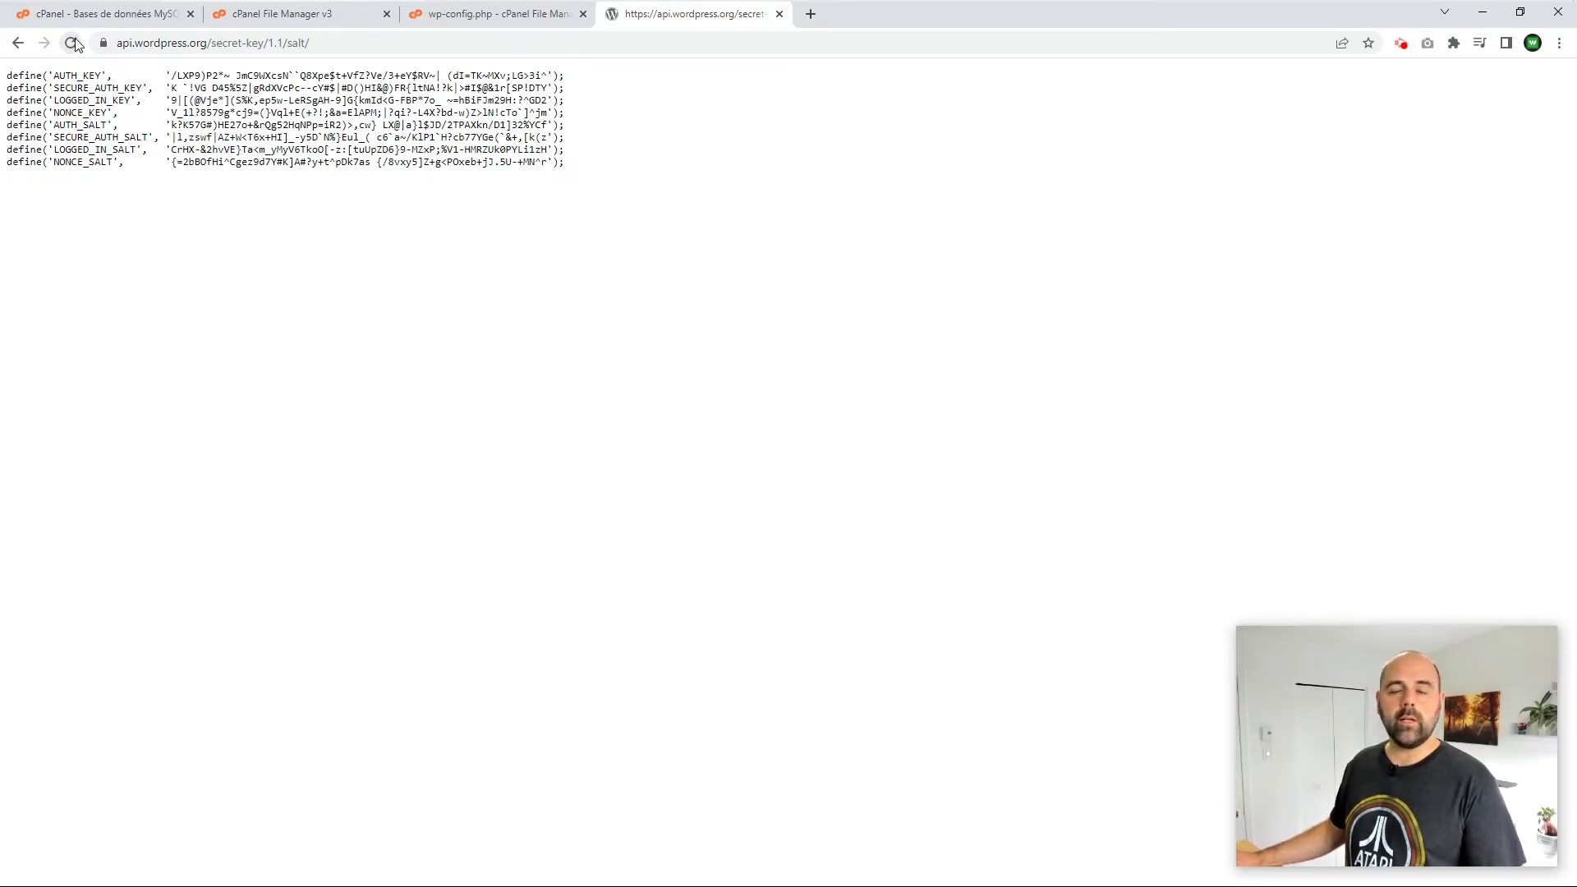
left_click_drag(566, 163, 8, 76)
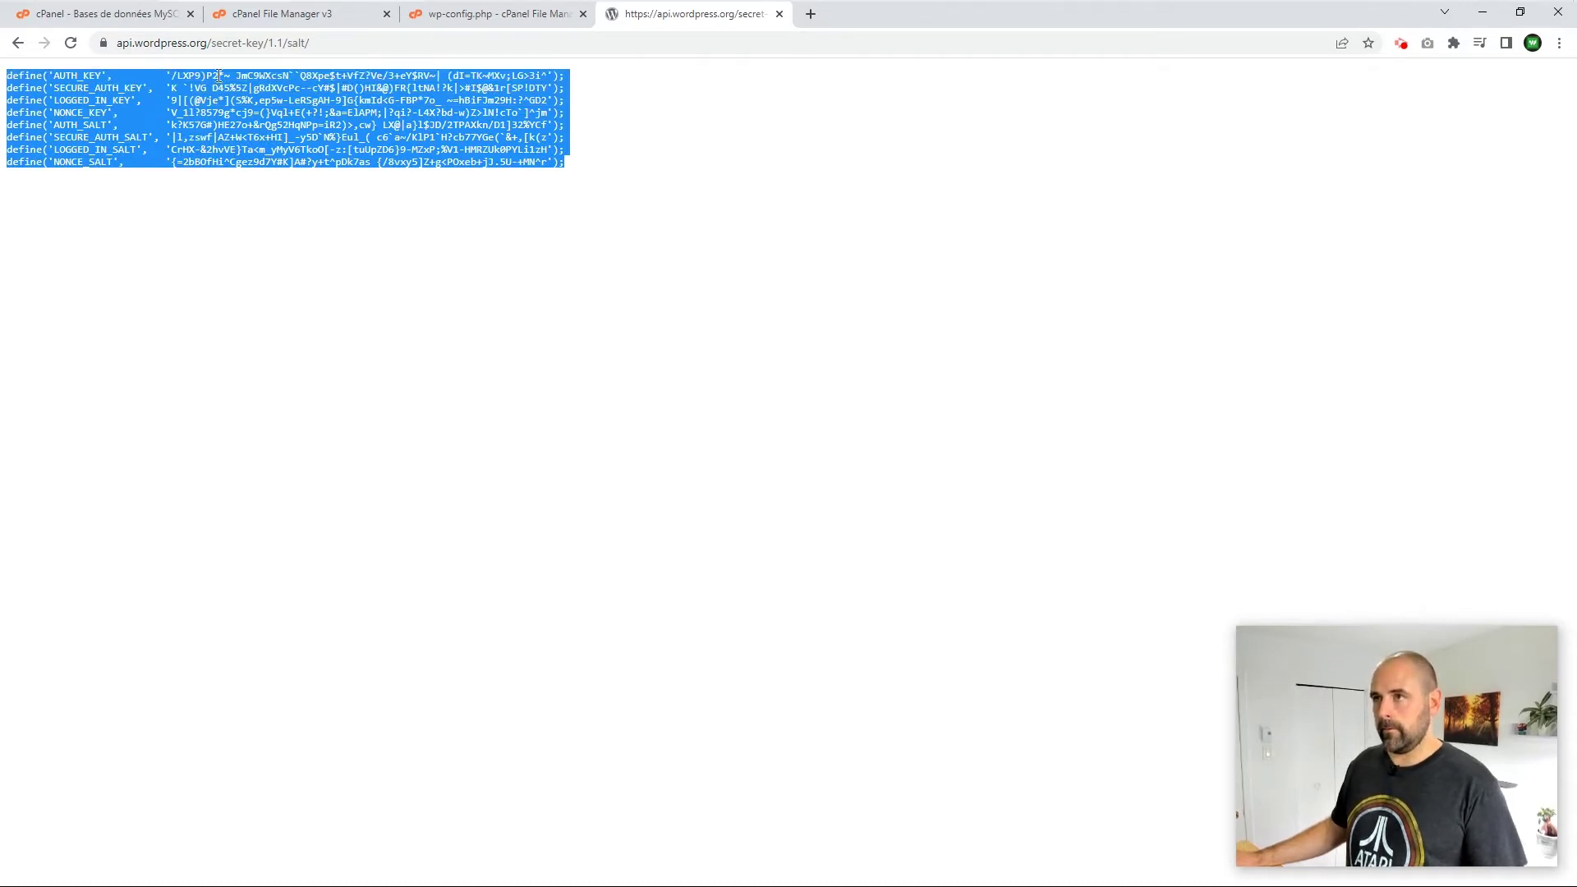
left_click(442, 18)
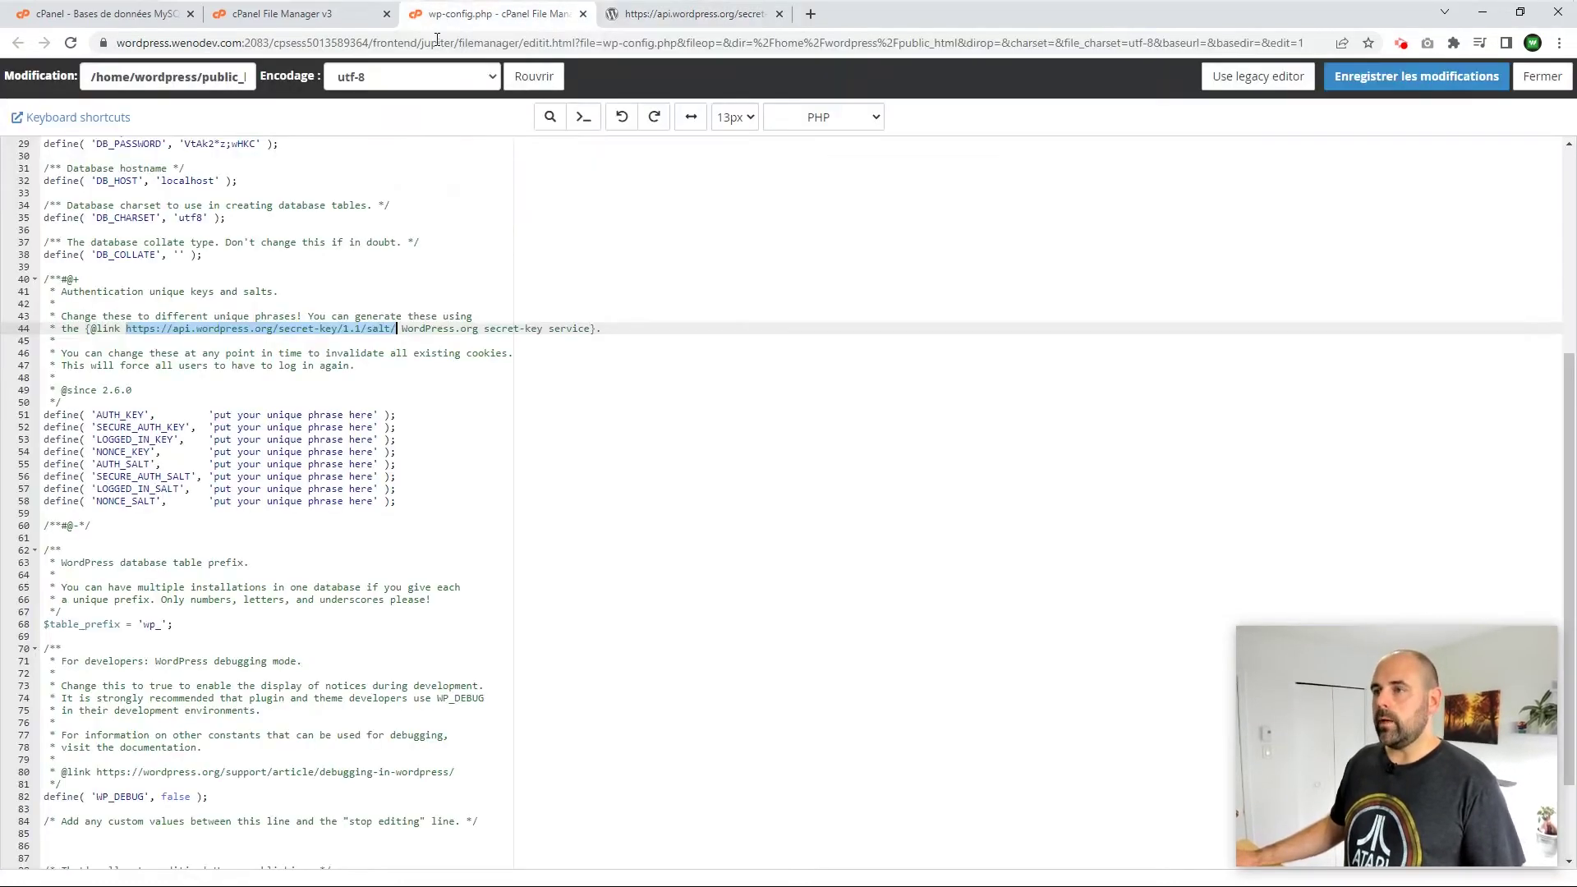
left_click_drag(393, 499, 43, 414)
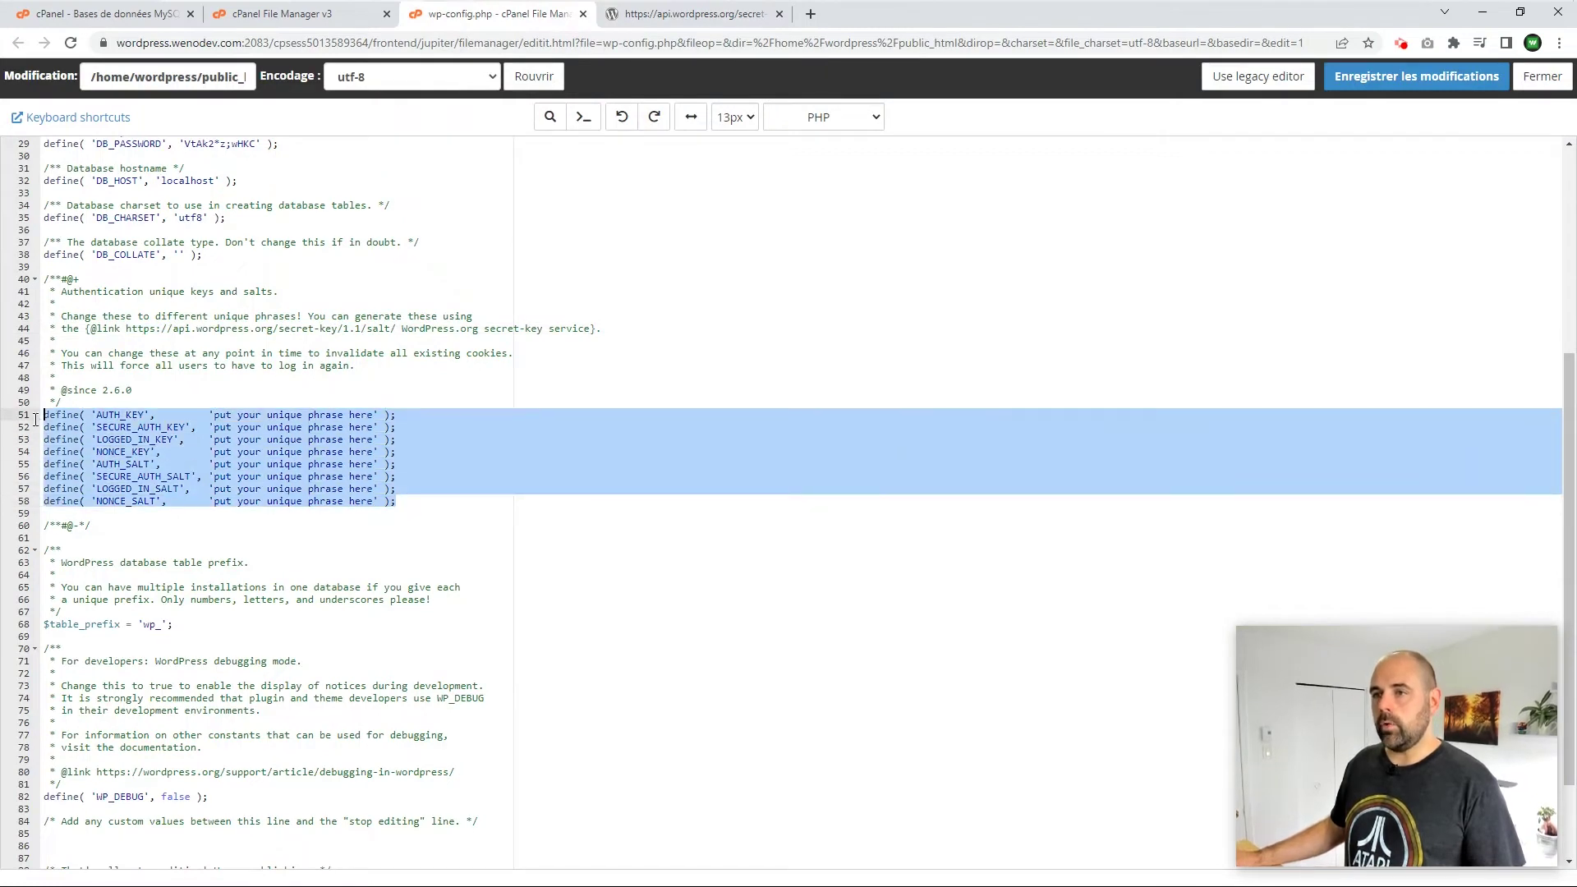
key("ctrl+v")
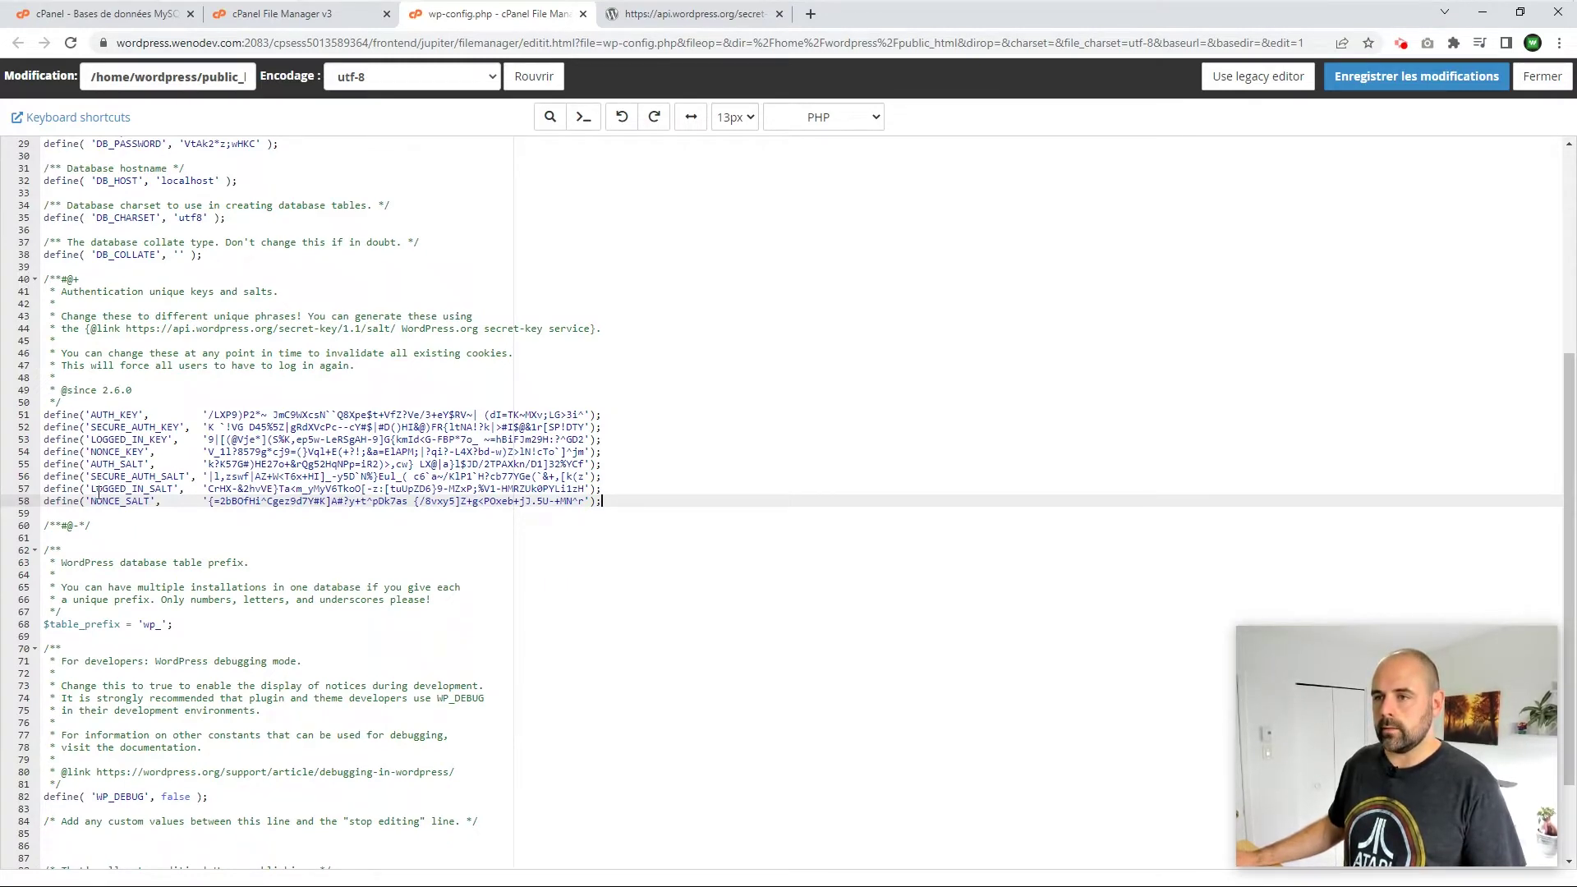
left_click(645, 16)
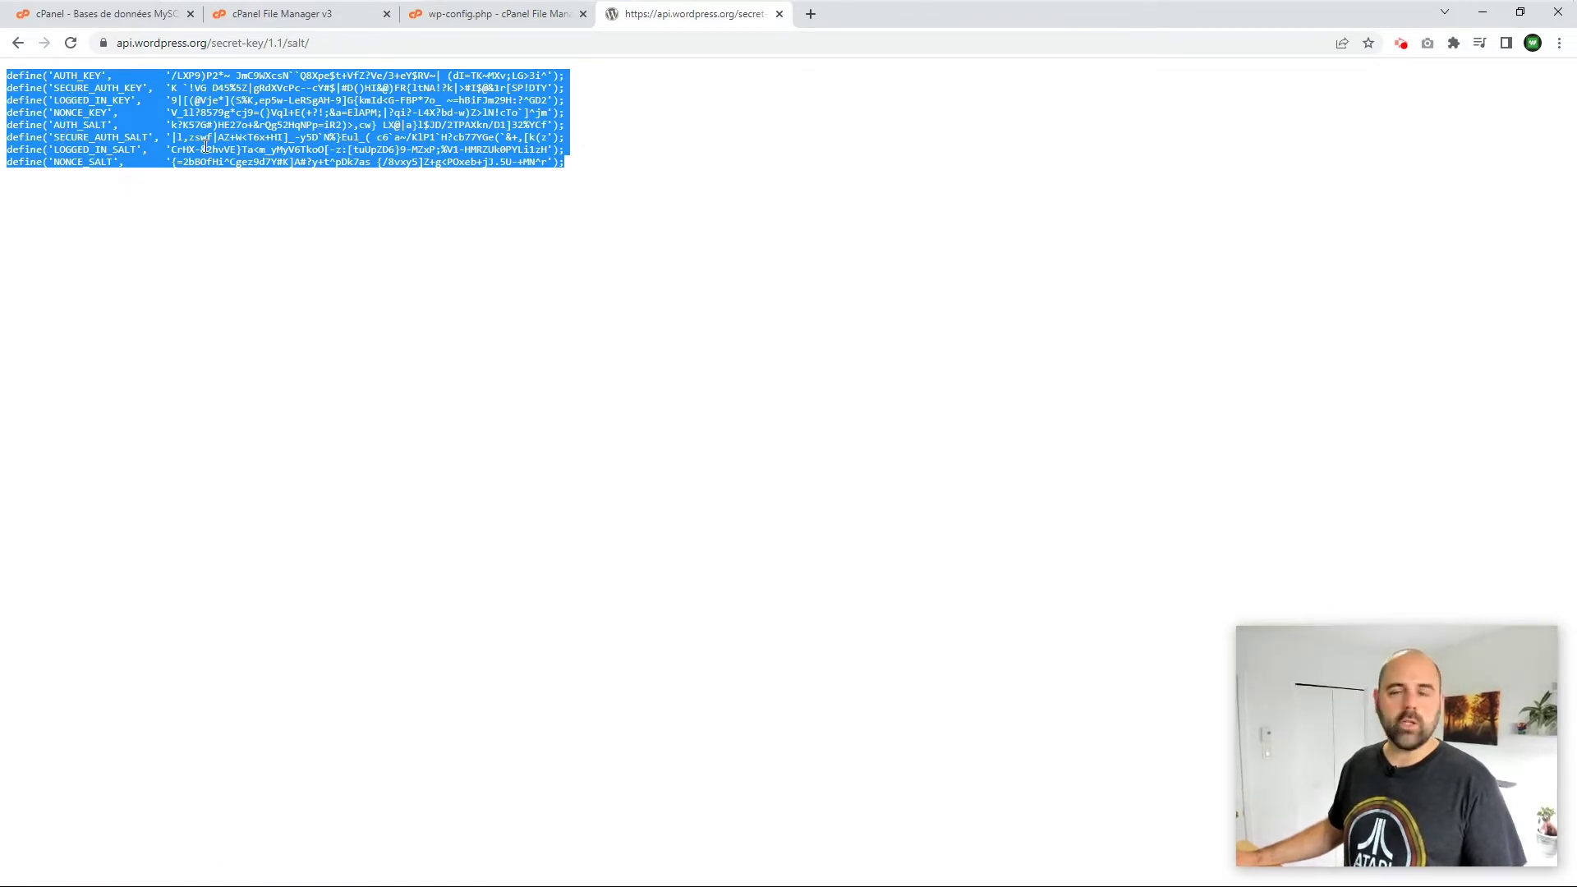
left_click(493, 18)
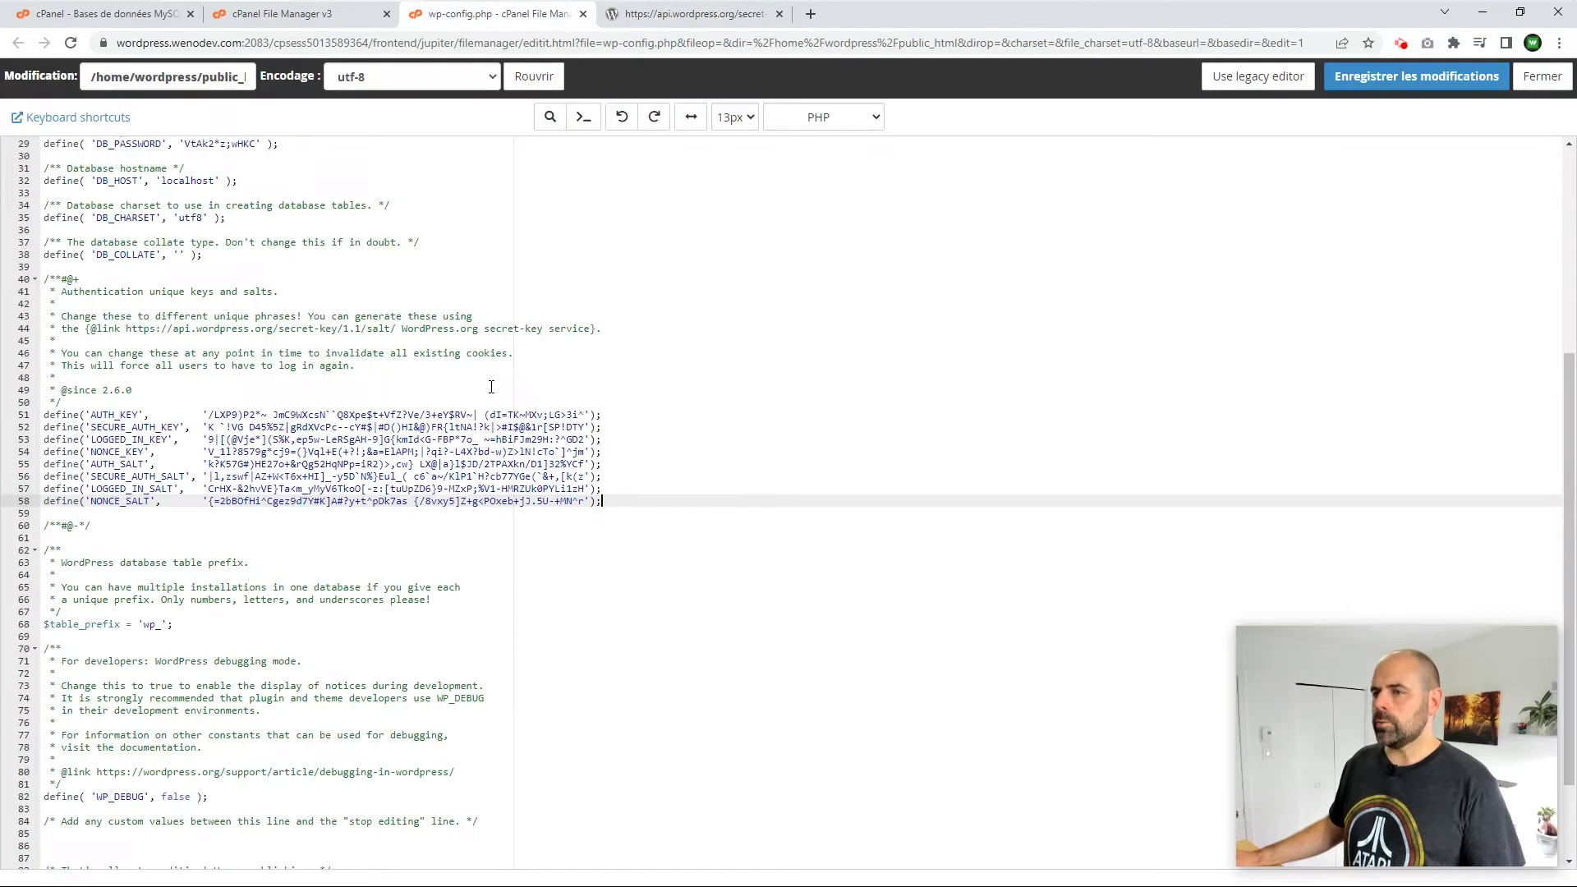
left_click(692, 118)
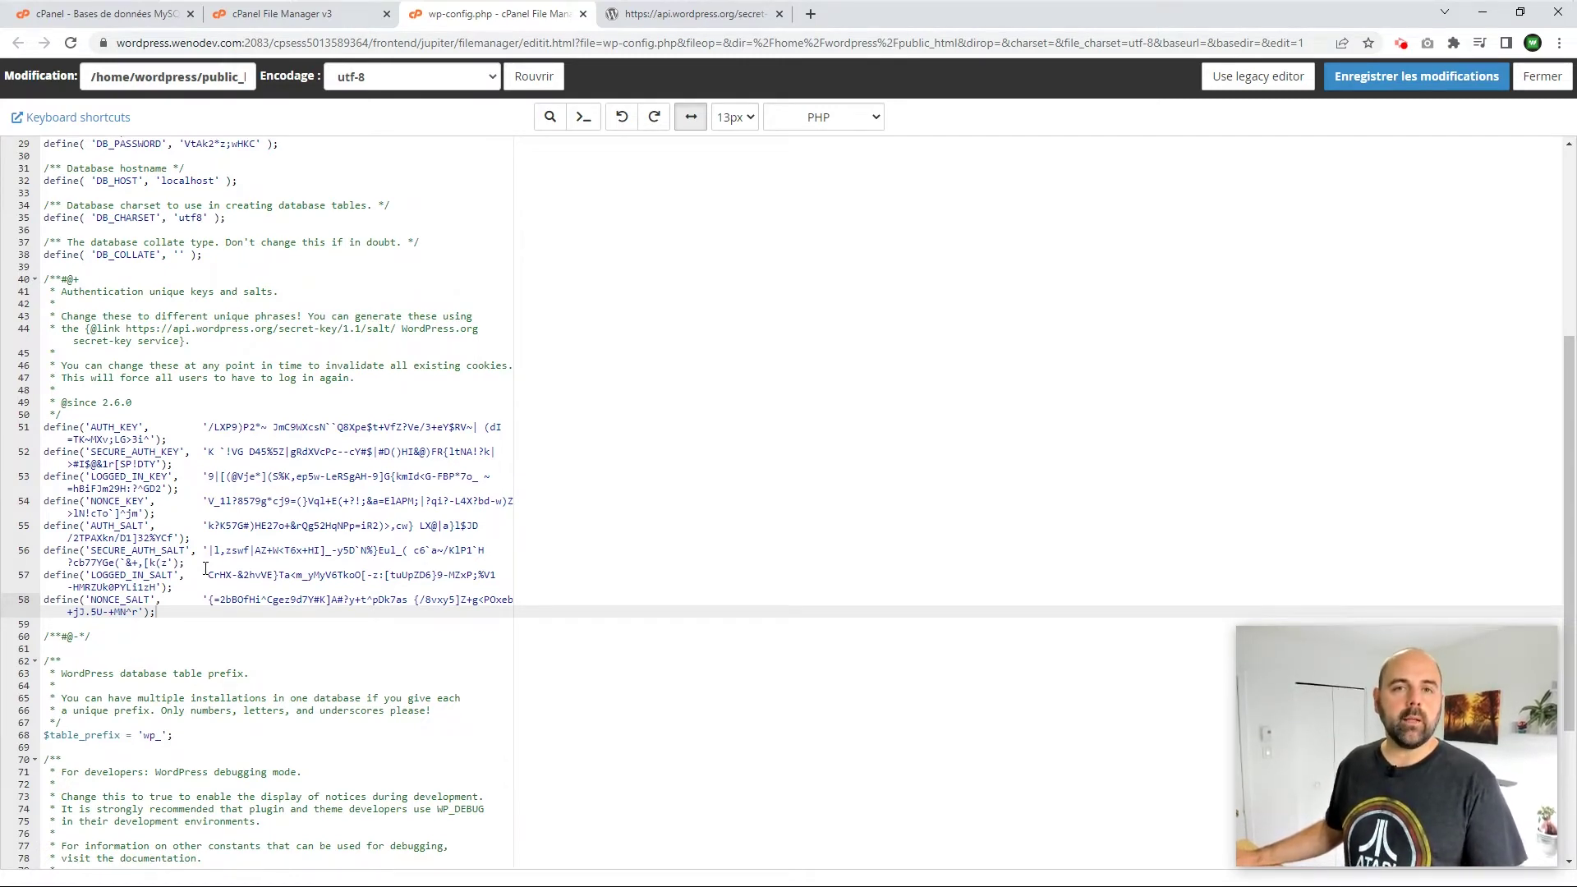
left_click(689, 120)
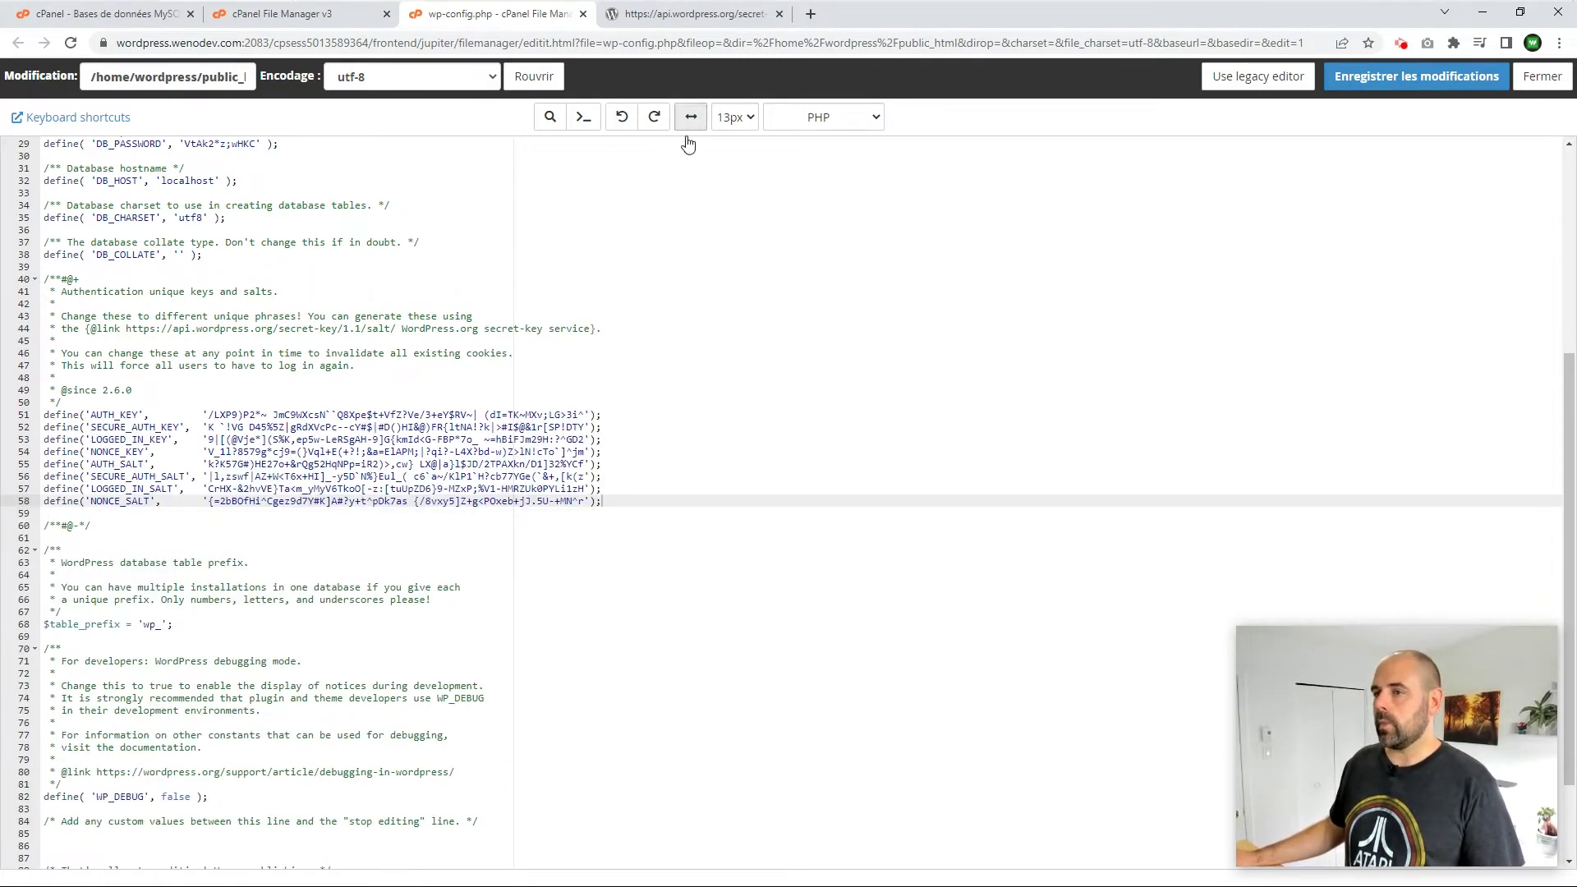
scroll(277, 454, "down", 3)
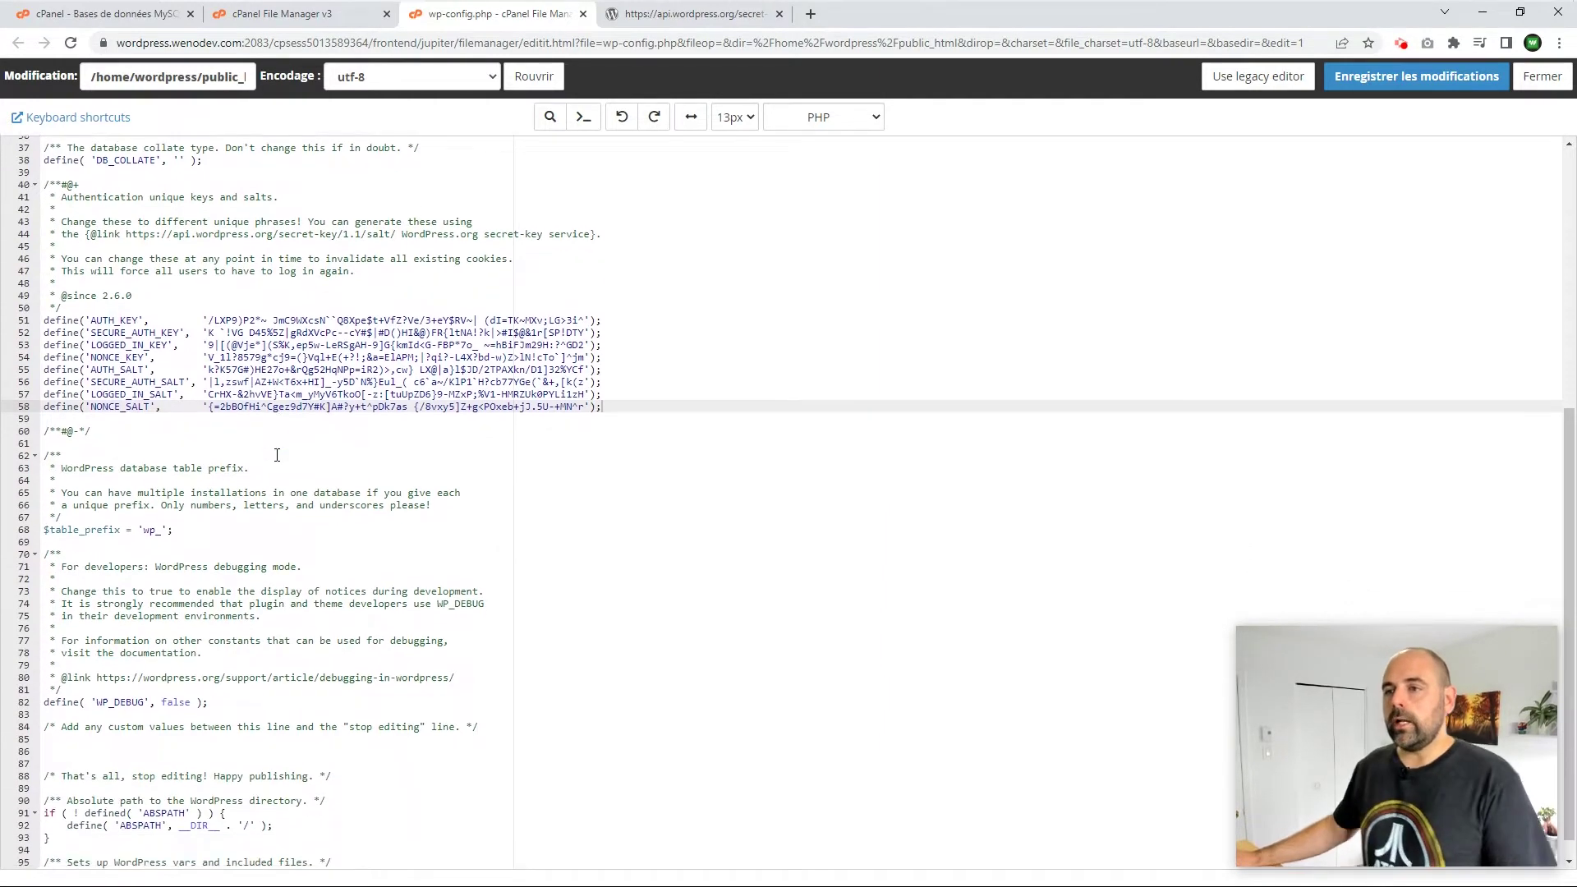
scroll(277, 454, "down", 1)
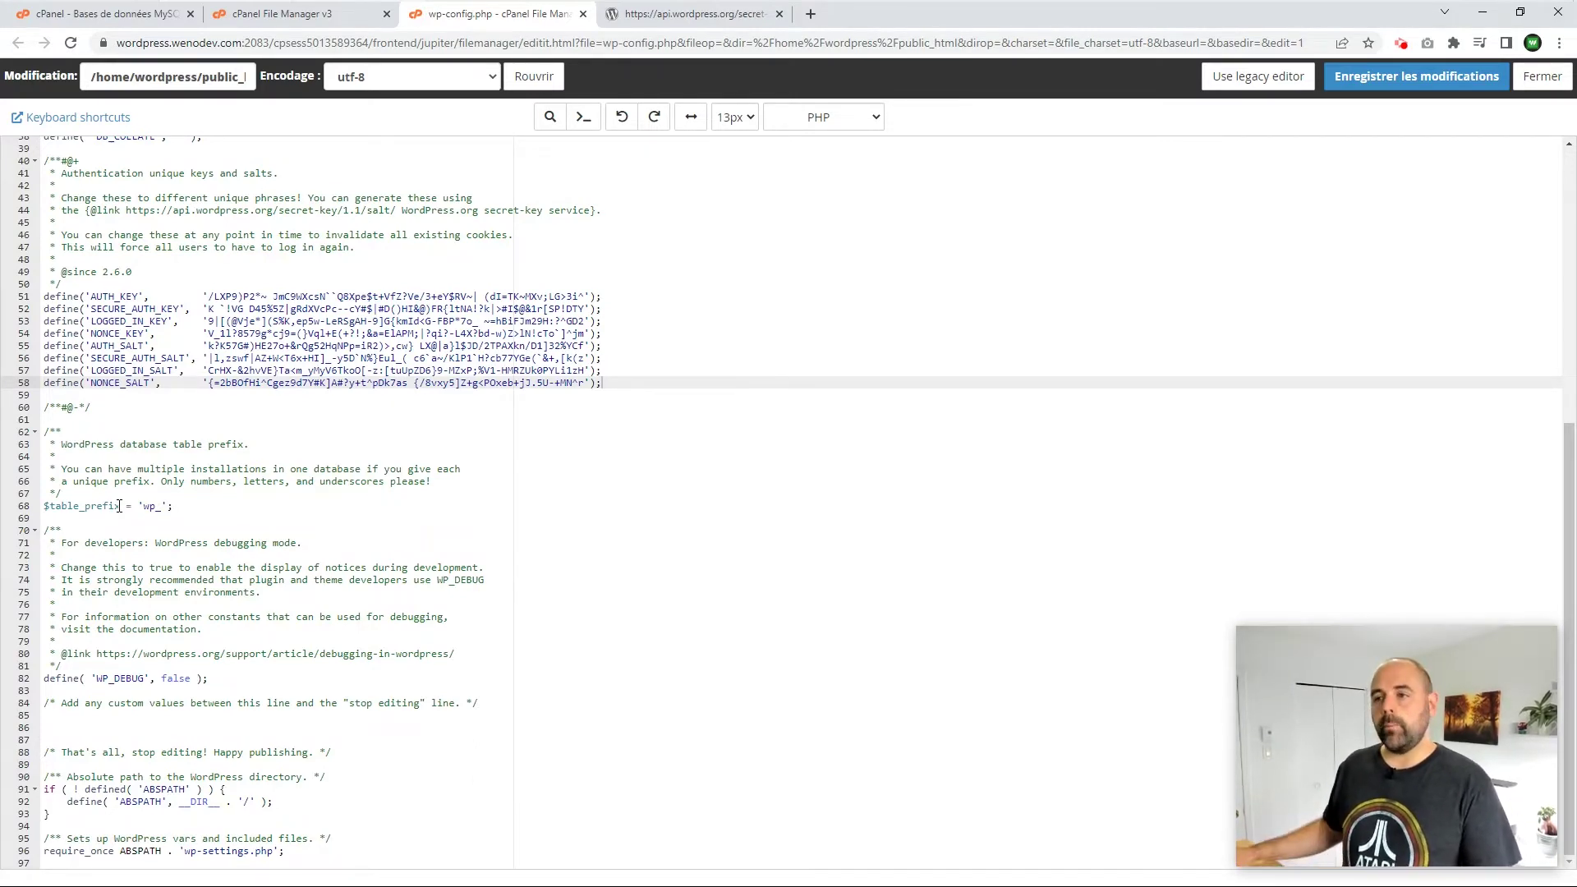
Step: Change the $table_prefix on line 68 from wp_ to k24dd_
left_click(148, 506)
key("shift+Right")
key("shift+Right")
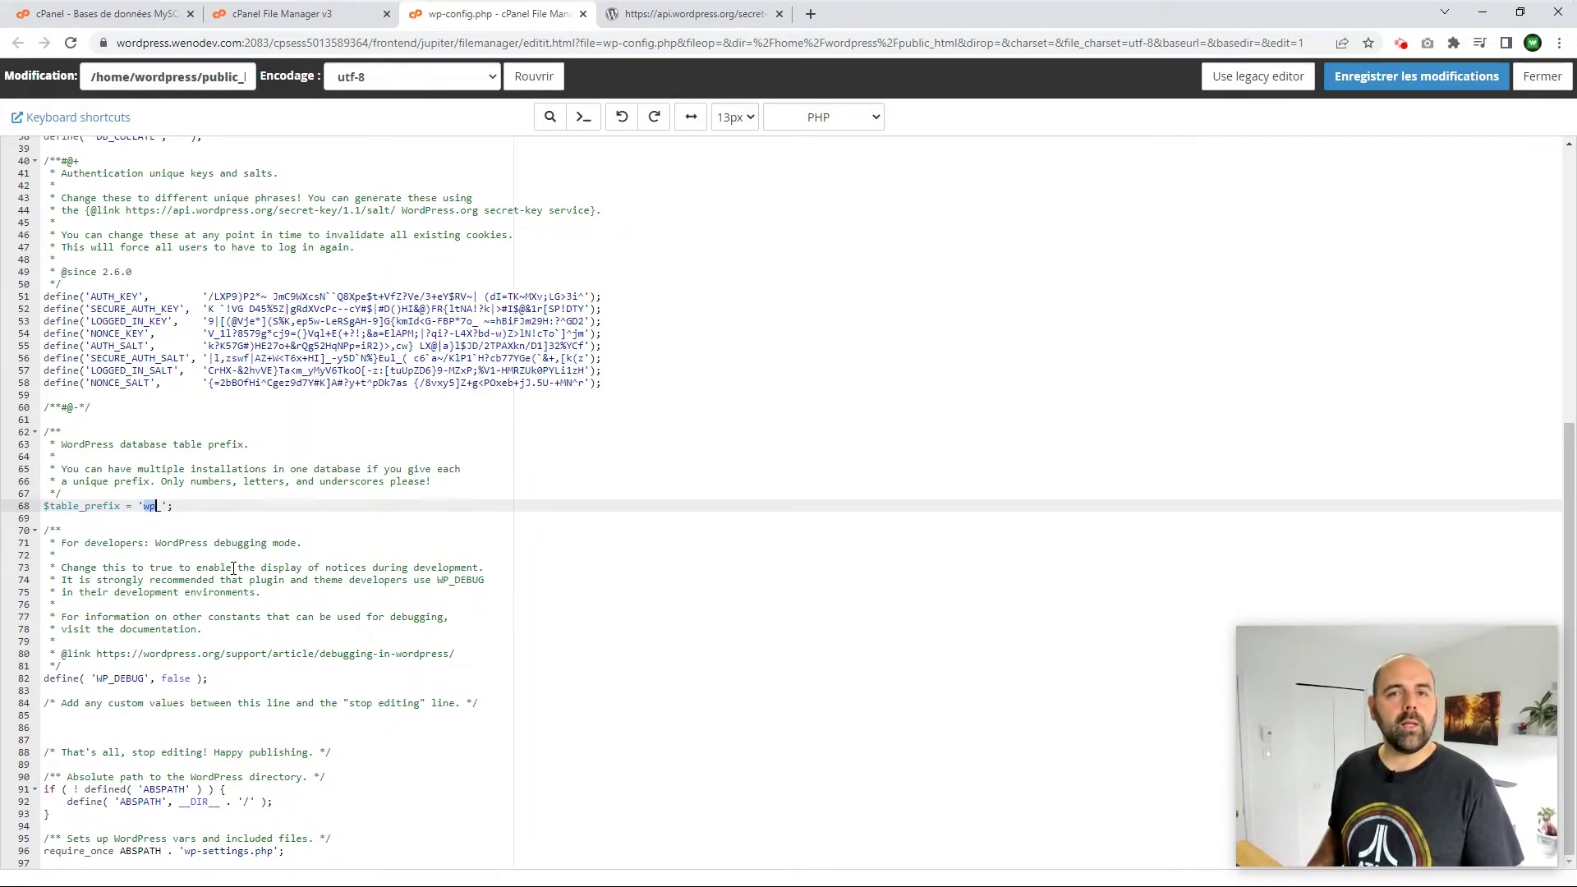
type("kfls")
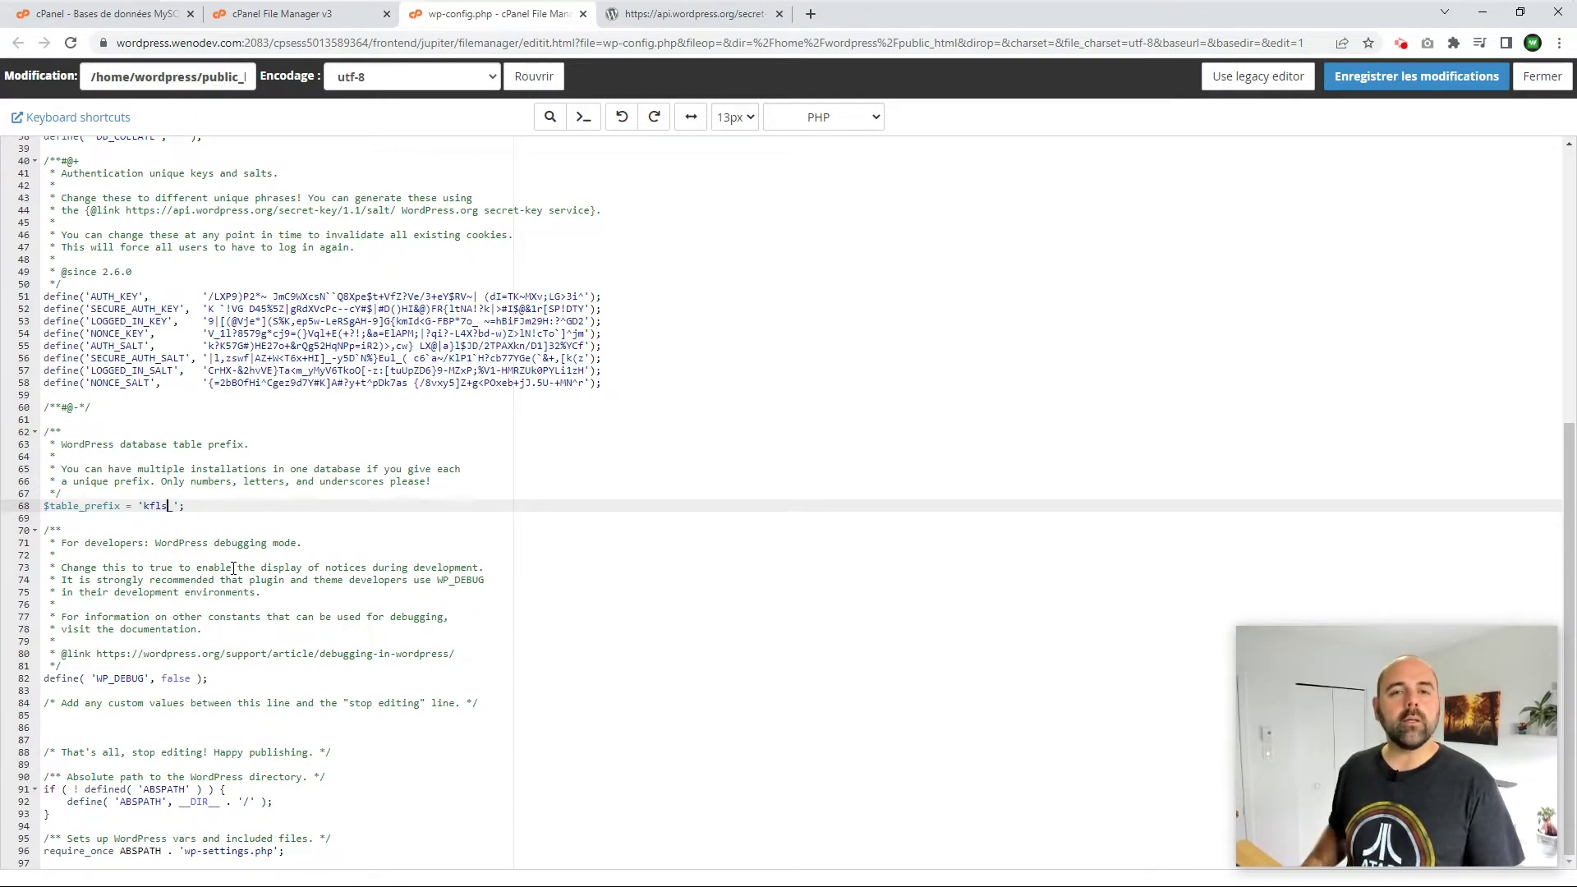
key("BackSpace")
key("BackSpace")
key("BackSpace")
key("BackSpace")
type("24dd")
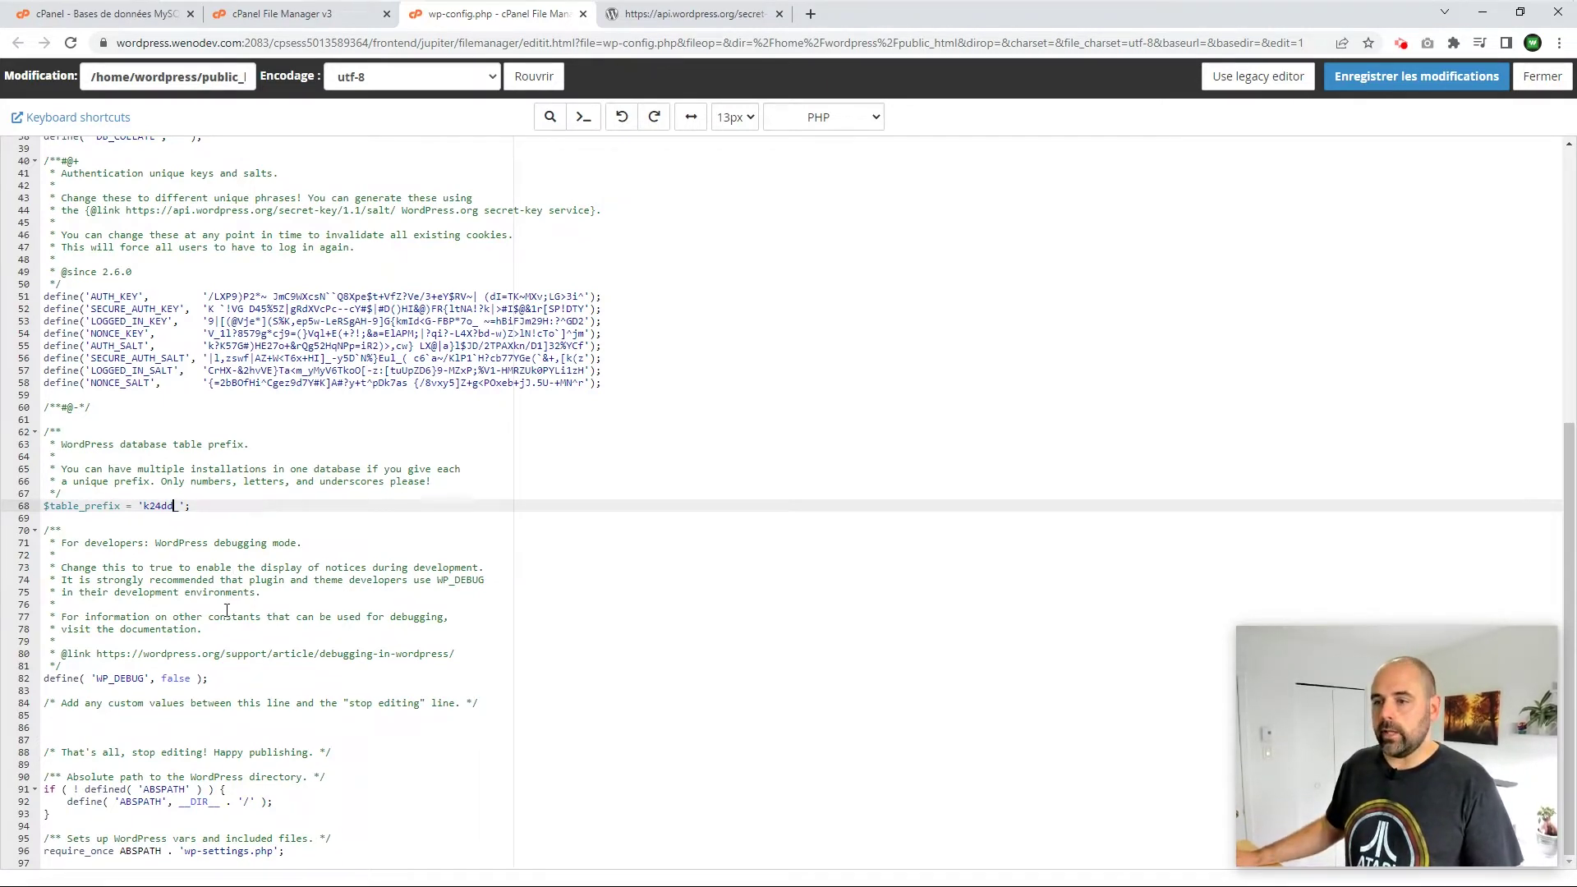
Step: Insert new empty lines right after the WP_DEBUG line (line 82) in wp-config.php
left_click(224, 678)
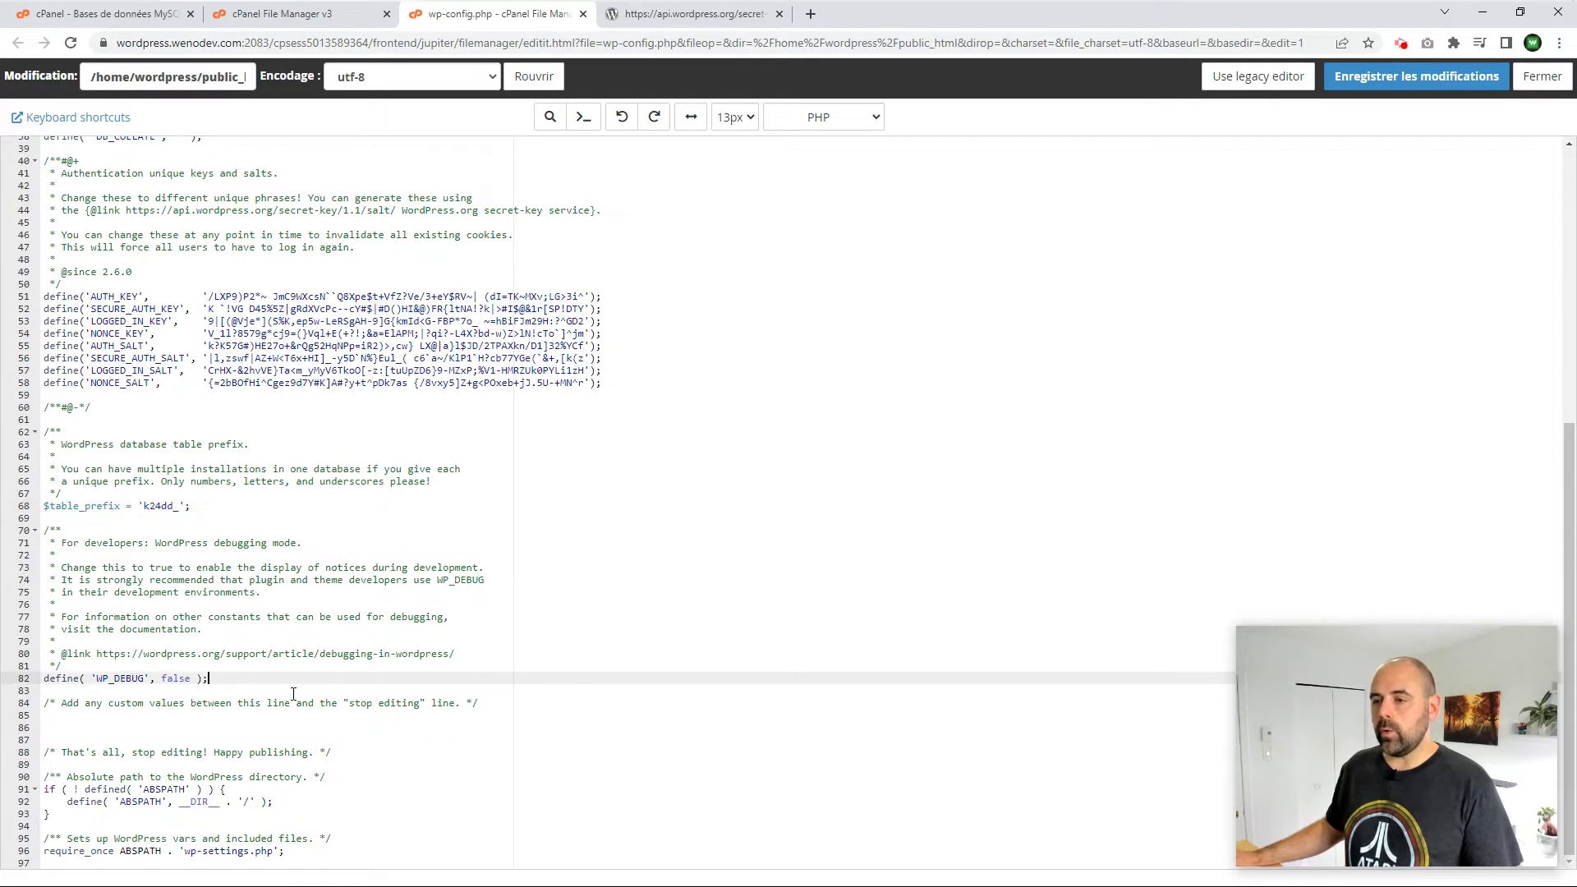
key("Return")
key("Return")
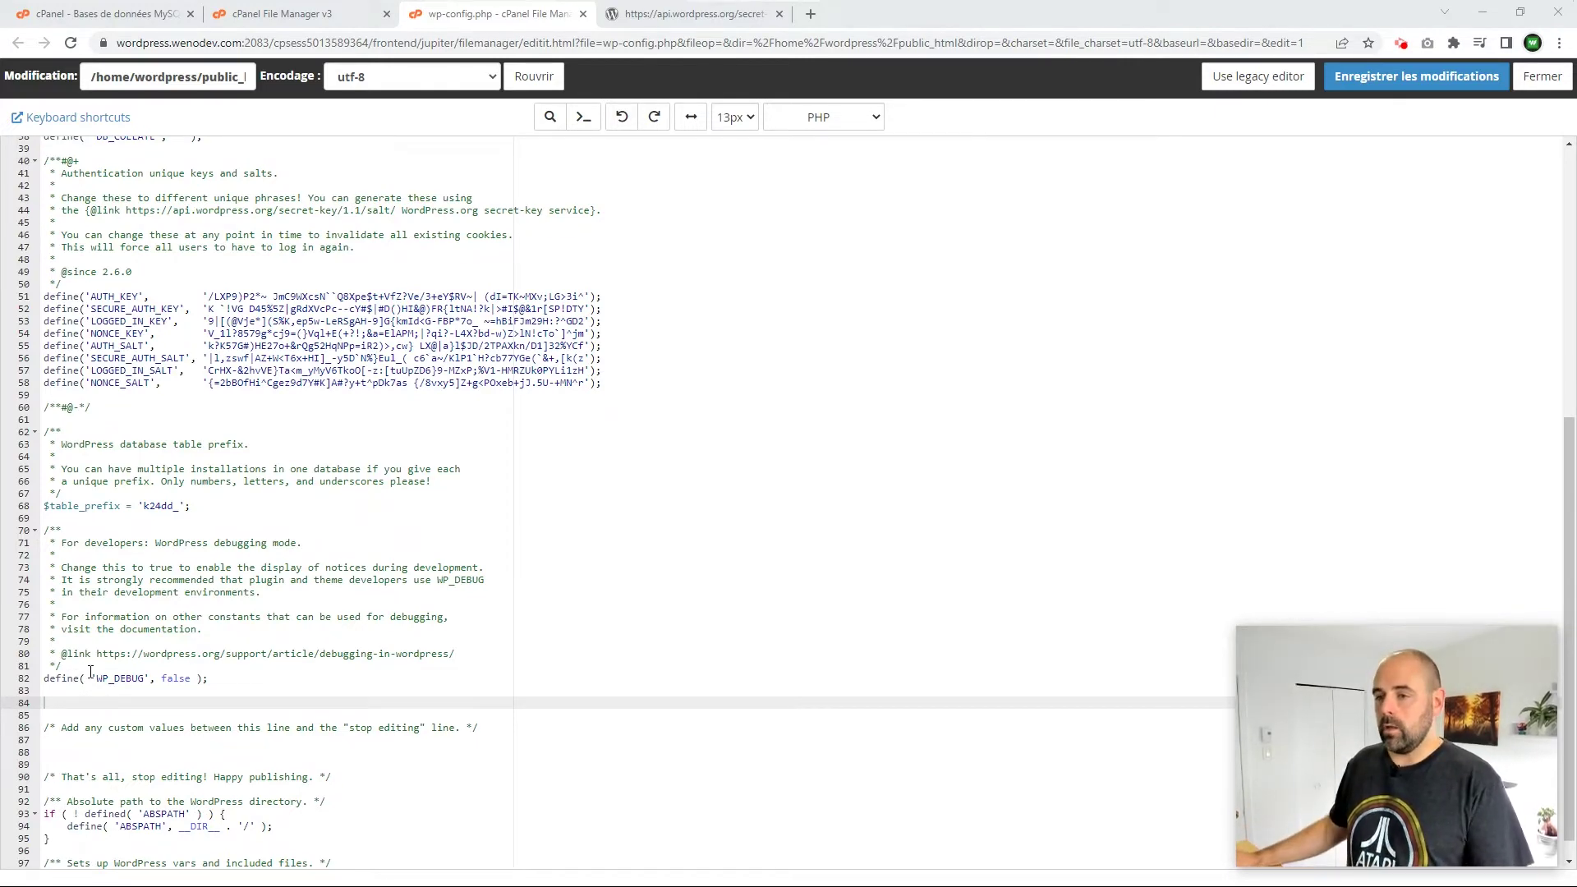
Step: Paste the AUTOMATIC_UPDATER_DISABLED, WP_AUTO_UPDATE_CORE and WP_POST_REVISIONS defines on line 84, removing stray spaces after define(
left_click(63, 704)
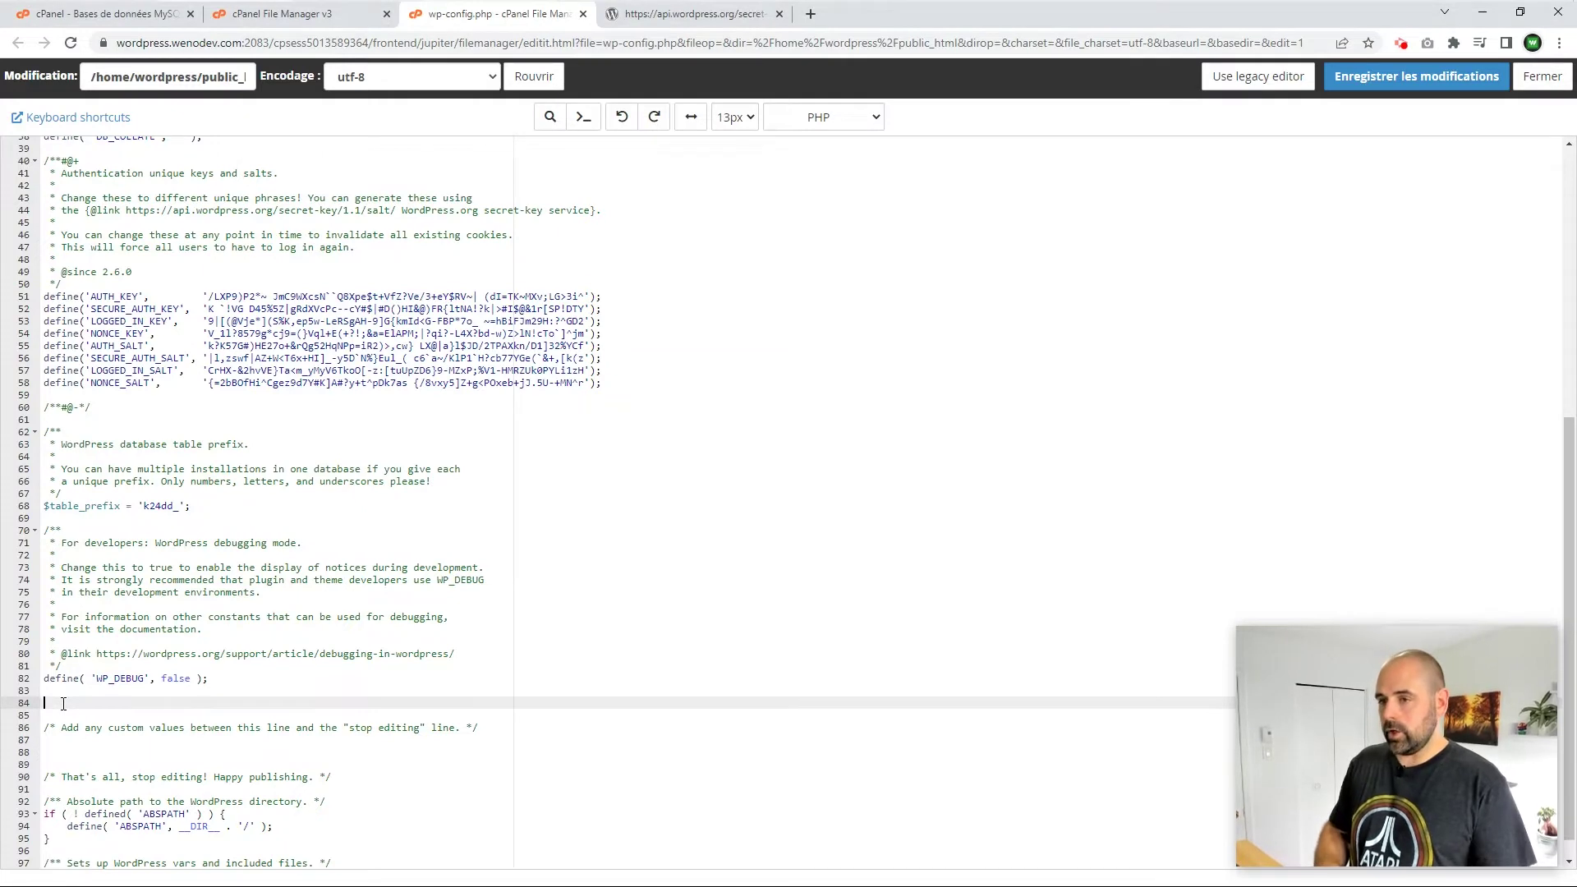
type("define( 'AUTOMATIC_UPDATER_DISABLED', true ); define( 'WP_AUTO_UPDATE_CORE', false ); define('WP_POST_REVISIONS', 4 );")
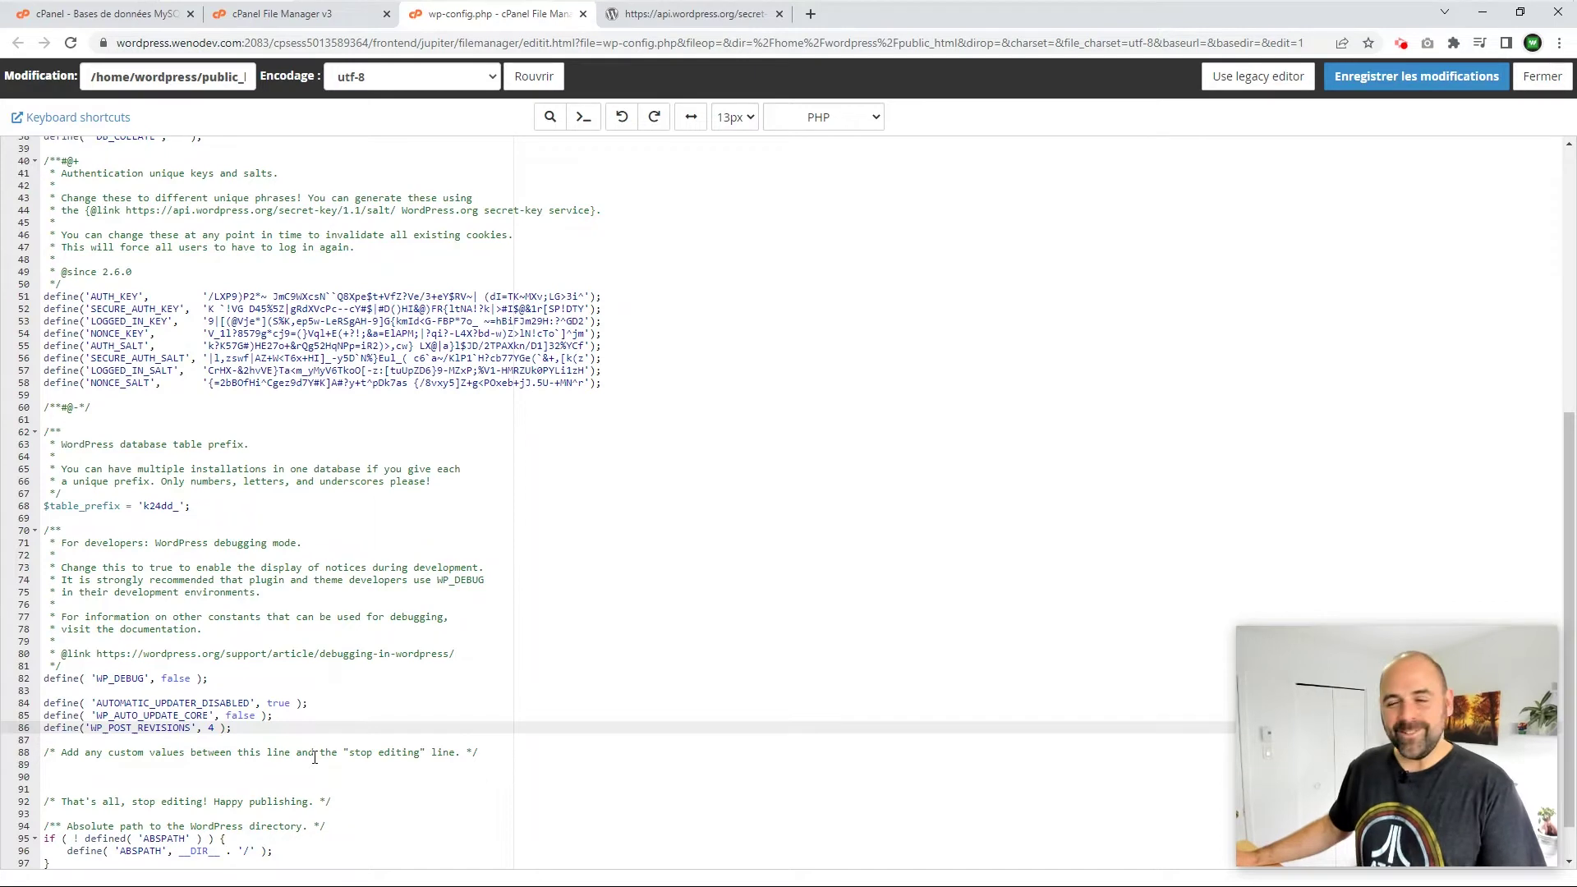
left_click(89, 704)
key("Delete")
key("Down")
key("Delete")
key("Up")
key("Down")
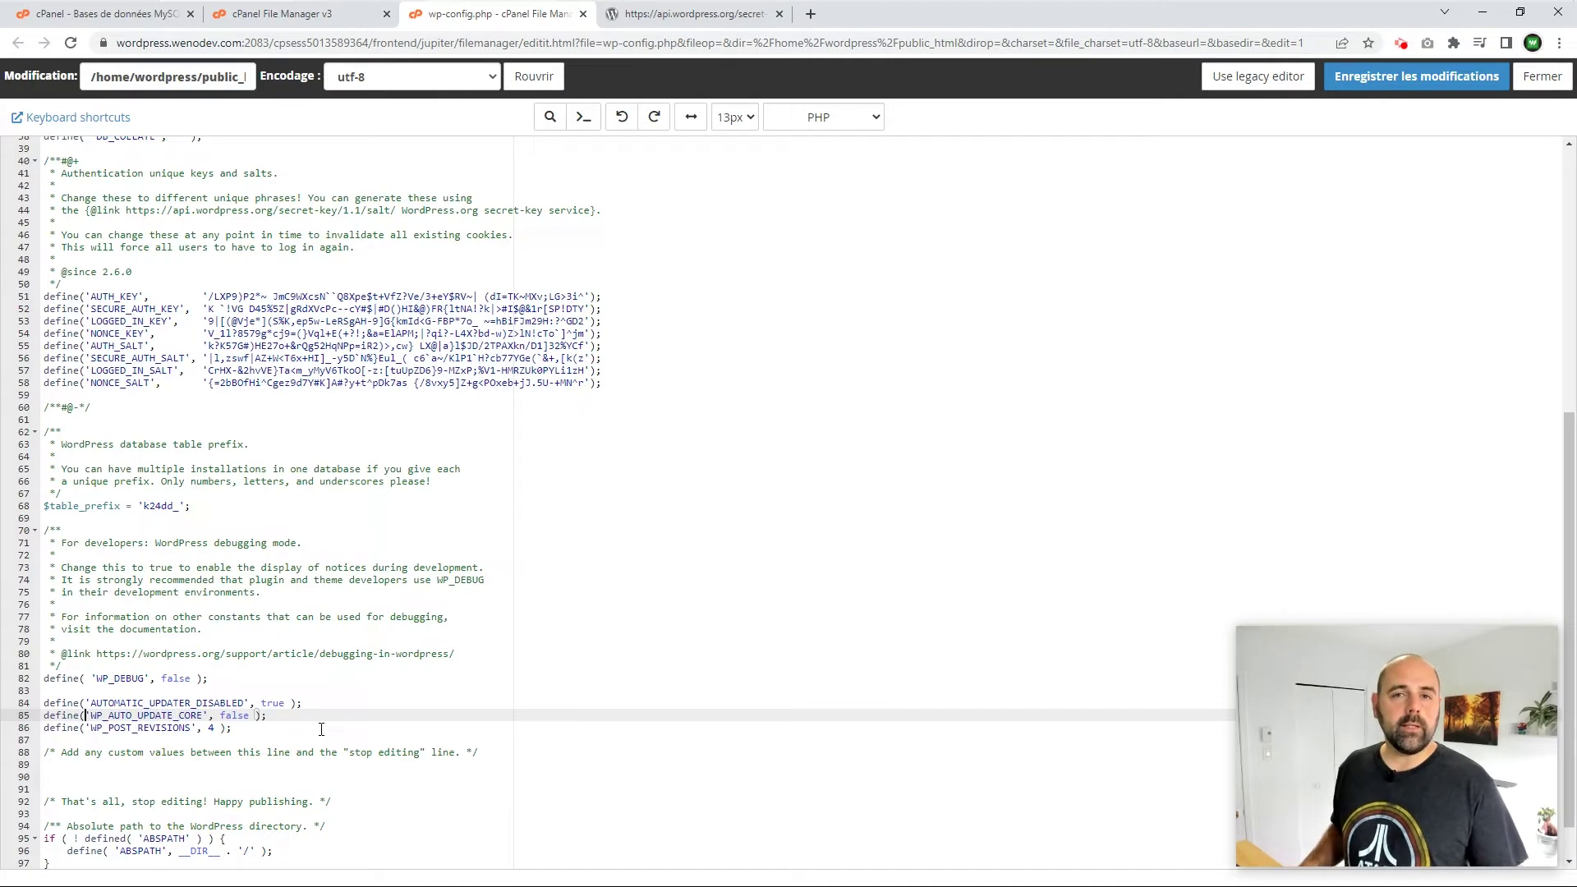
Step: Move the caret down to the WP_POST_REVISIONS line
key("Down")
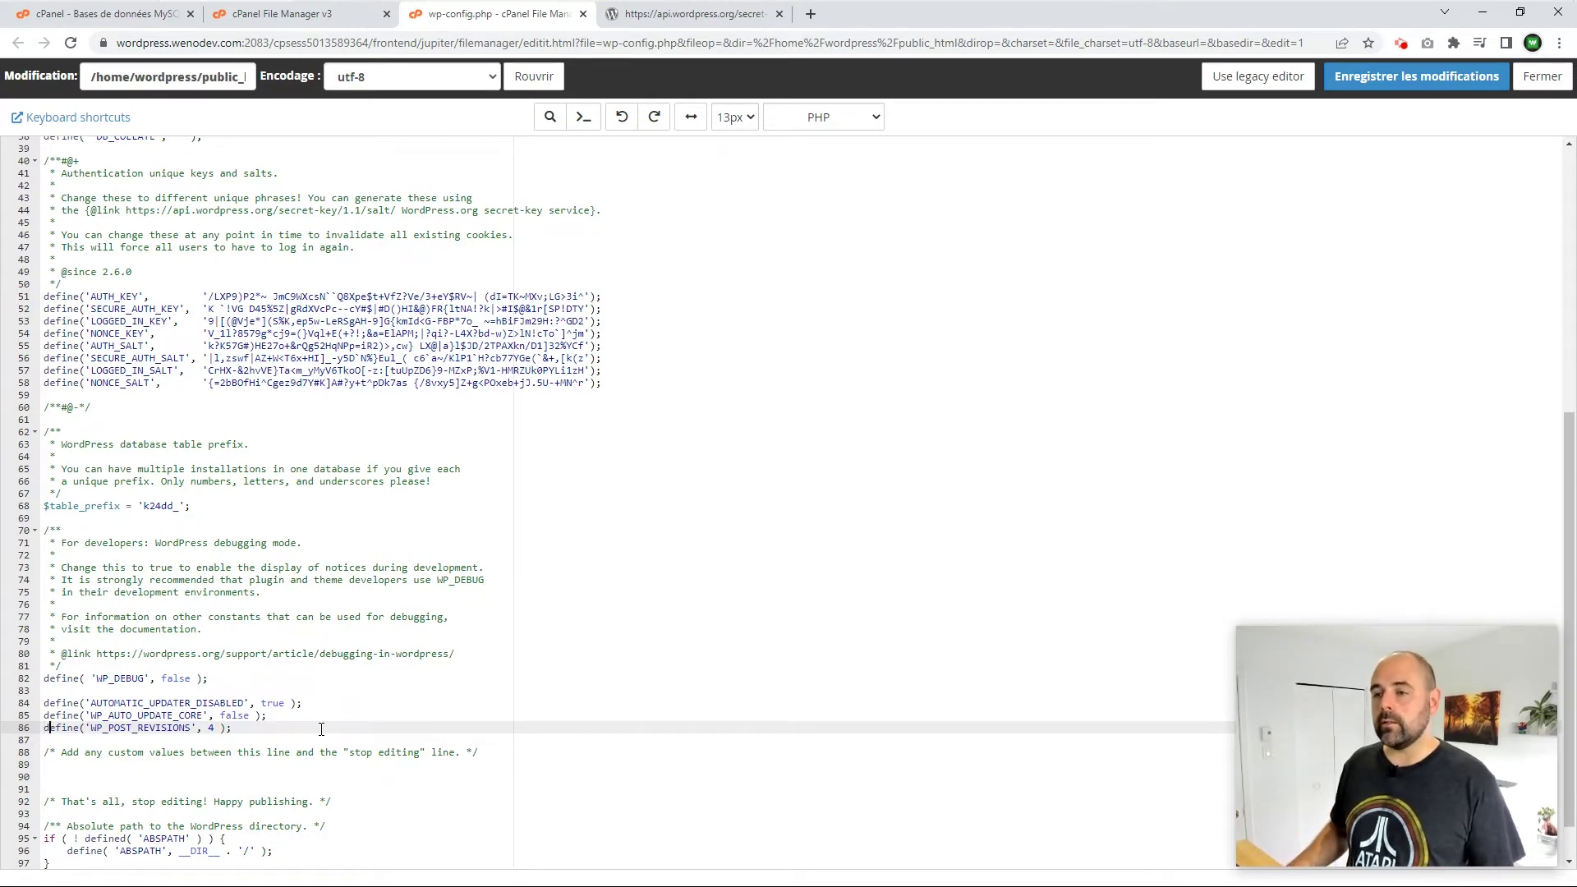
Step: Change the WP_POST_REVISIONS value on line 86 from 4 to 10
key("Right")
key("Right")
key("Right")
key("Right")
key("Right")
key("Right")
key("Right")
key("Right")
key("Right")
key("Right")
key("Right")
key("Right")
key("Right")
key("Right")
key("Right")
key("Right")
key("Right")
key("Right")
key("Right")
key("Right")
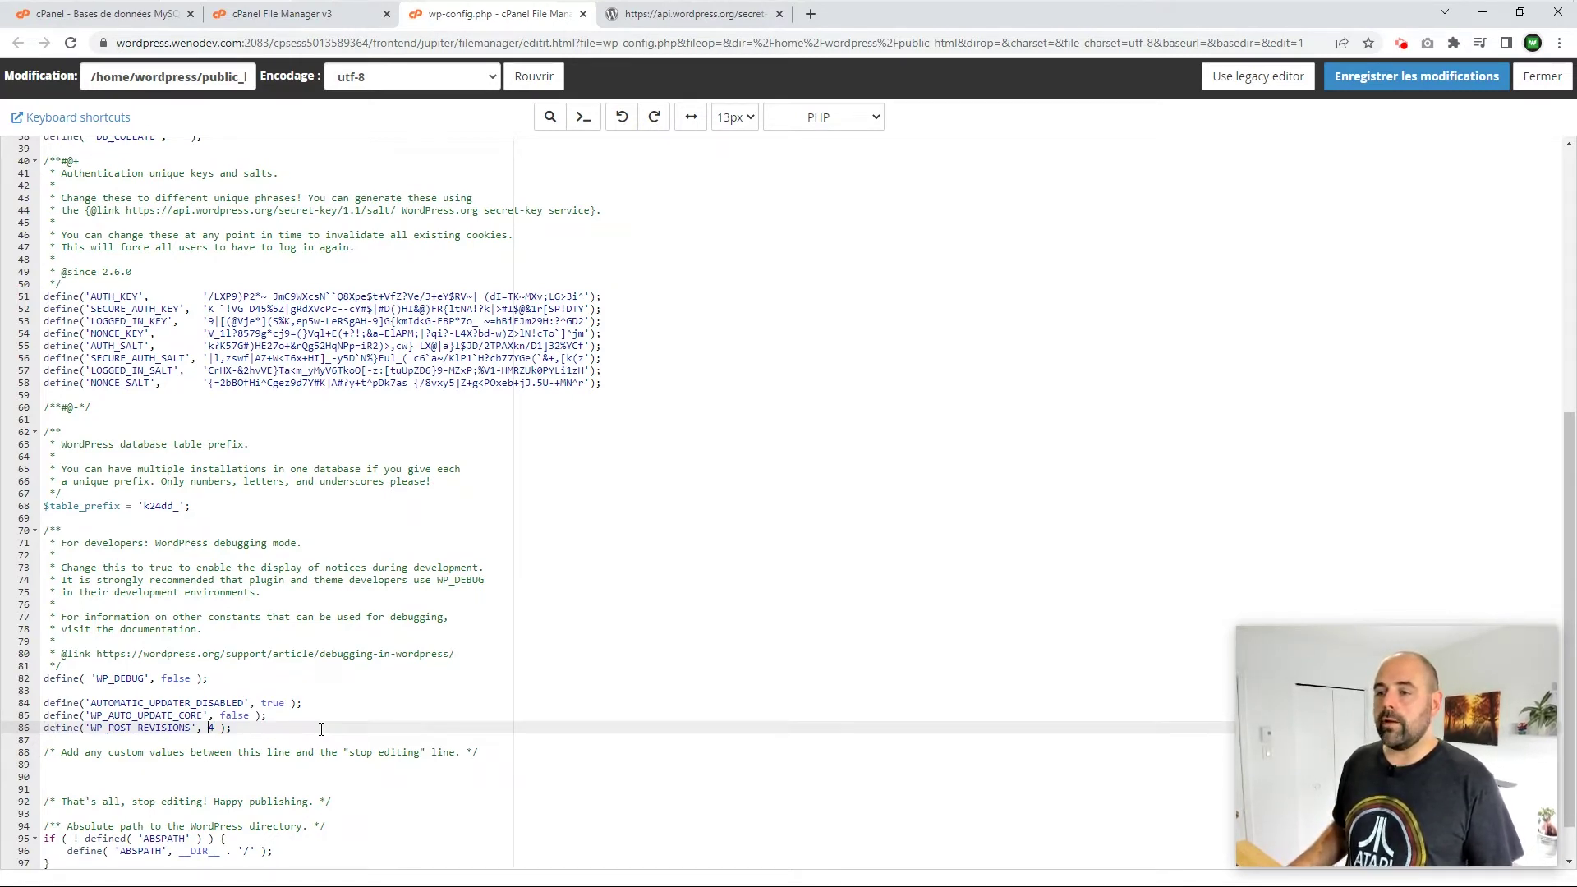
key("Delete")
type("10")
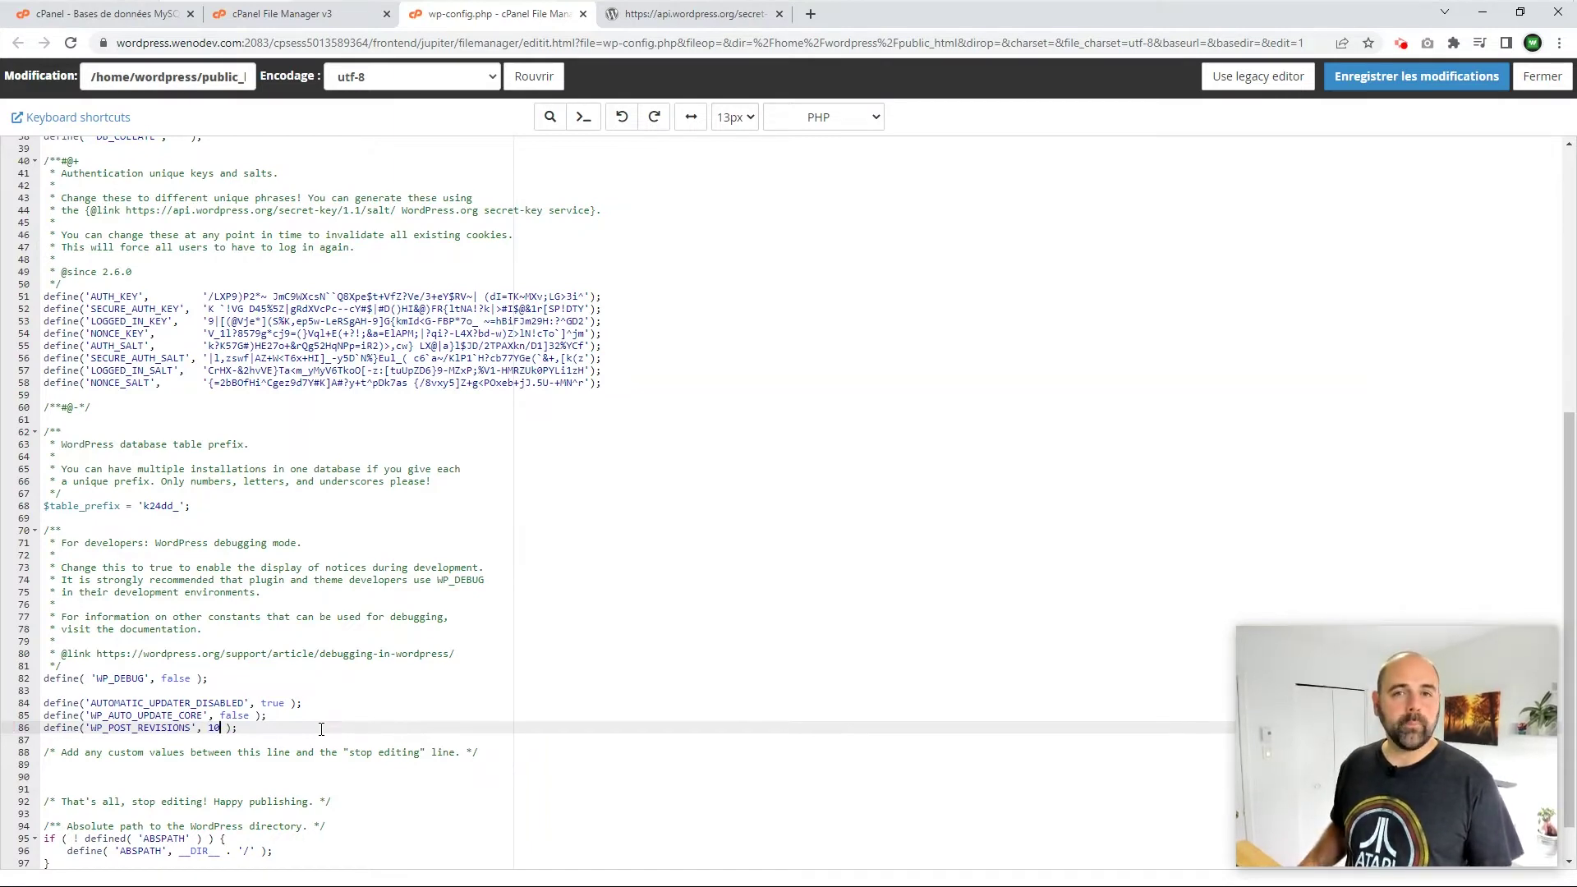
key("Left")
key("Left")
key("Left")
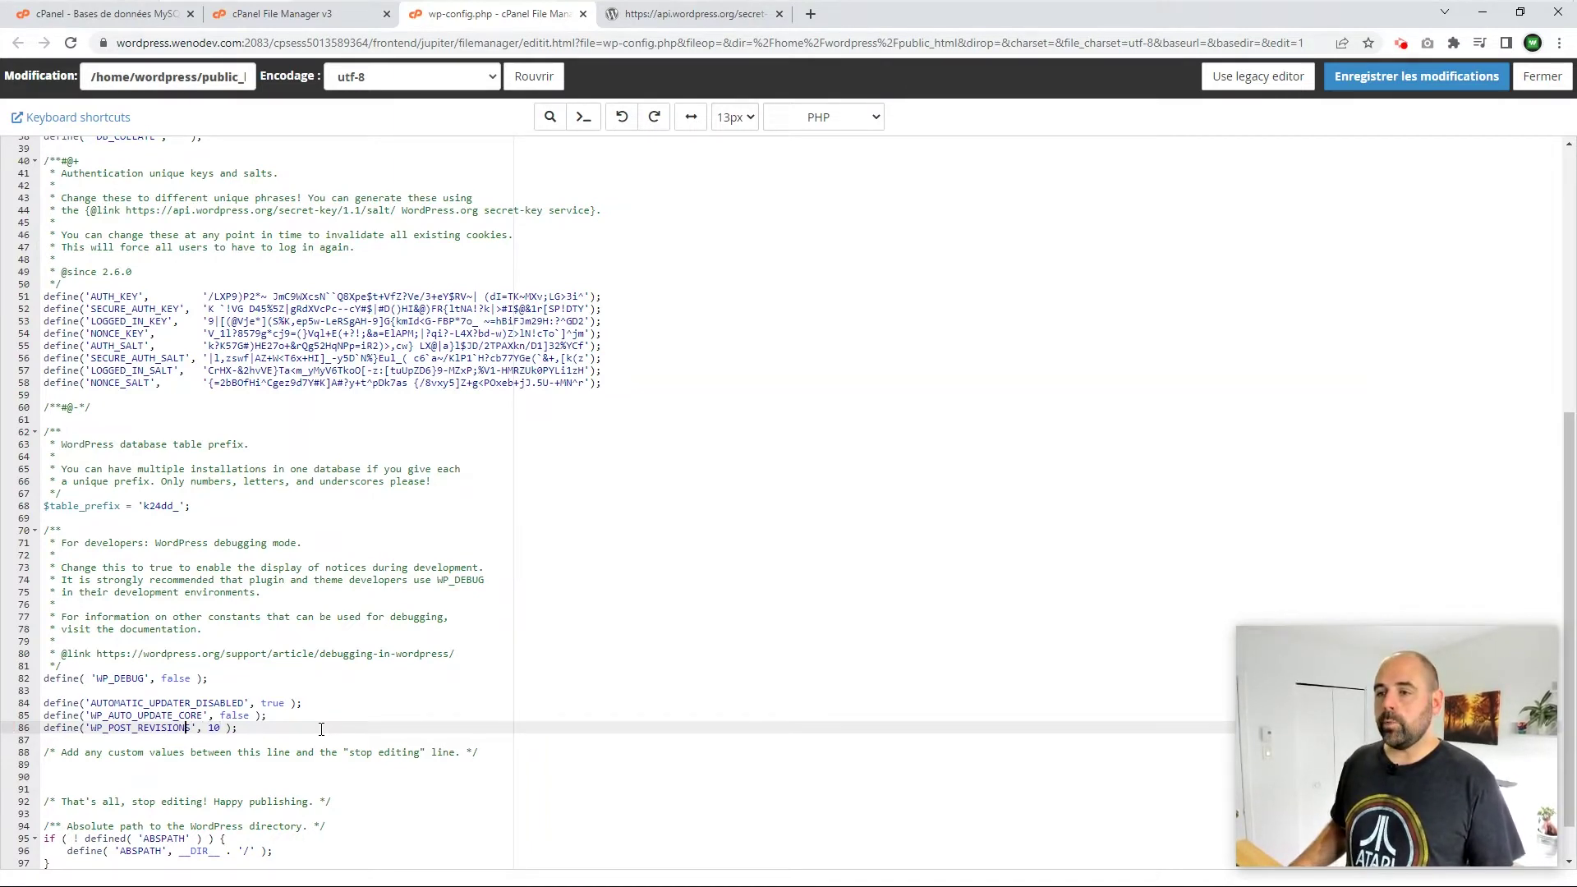
key("Up")
key("Up")
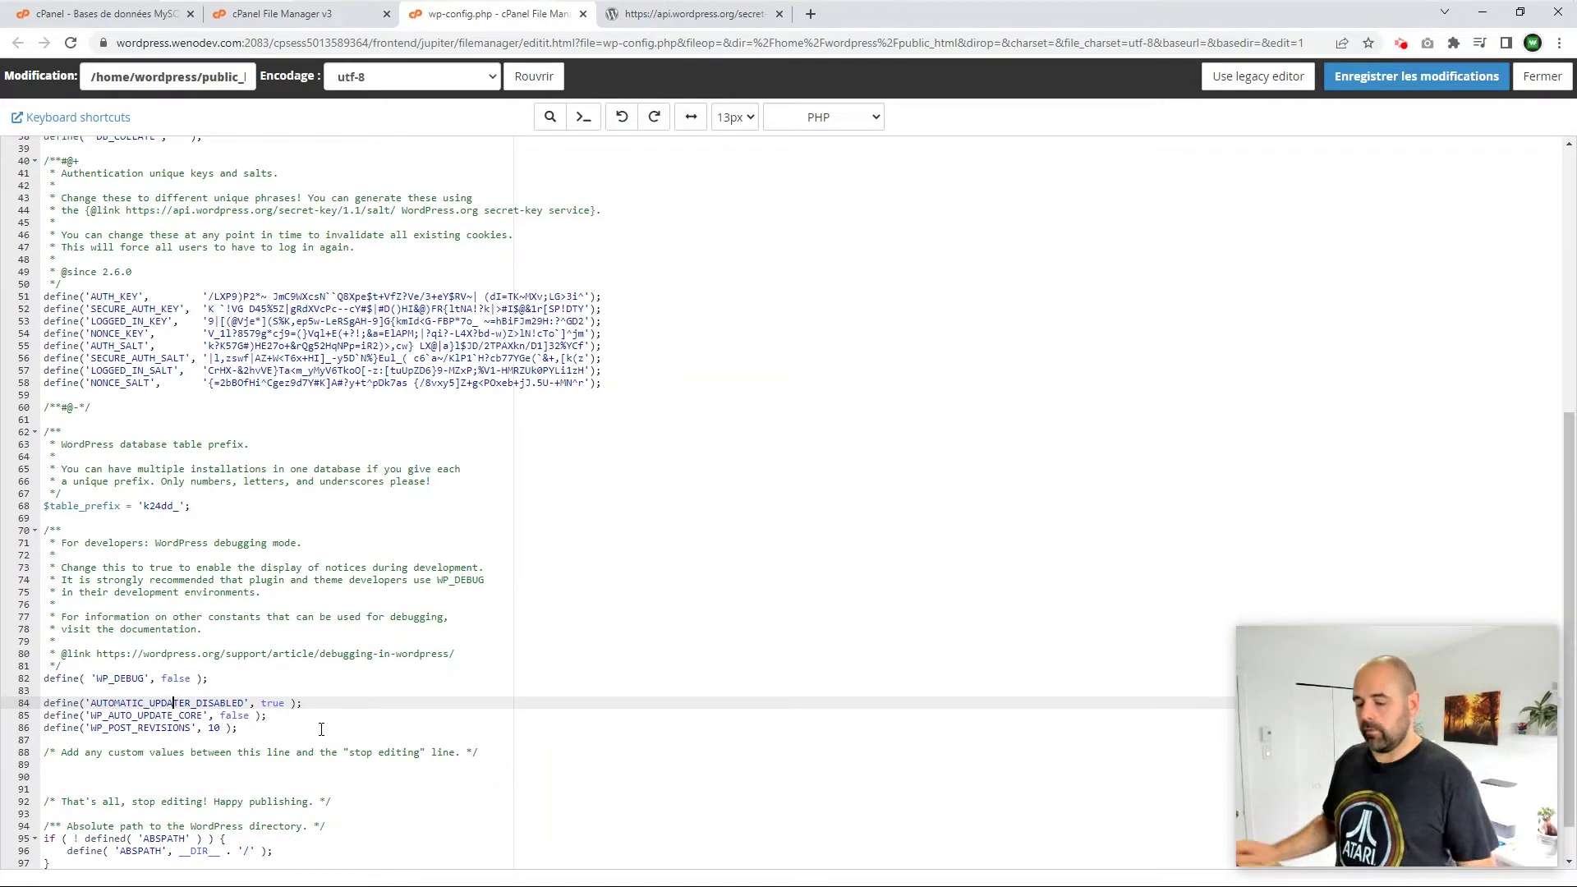
Step: Close the secret-key tab and load wordpress.wenodev.com/wp-admin in a new tab
left_click(779, 14)
left_click(615, 14)
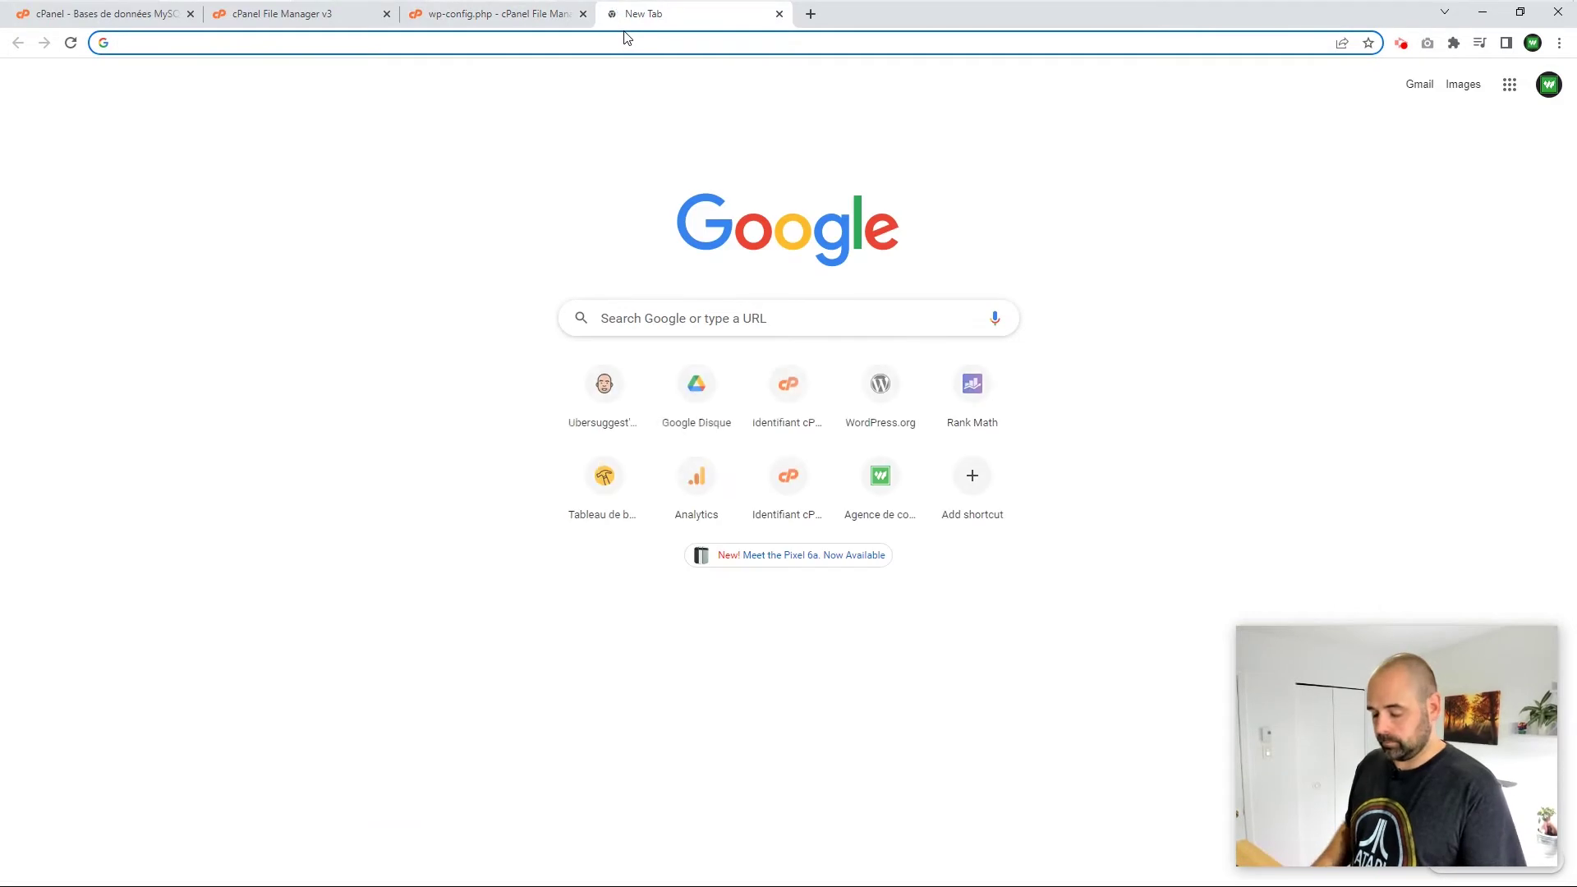
type("wordpress")
key("Right")
key("BackSpace")
key("BackSpace")
key("BackSpace")
key("BackSpace")
key("BackSpace")
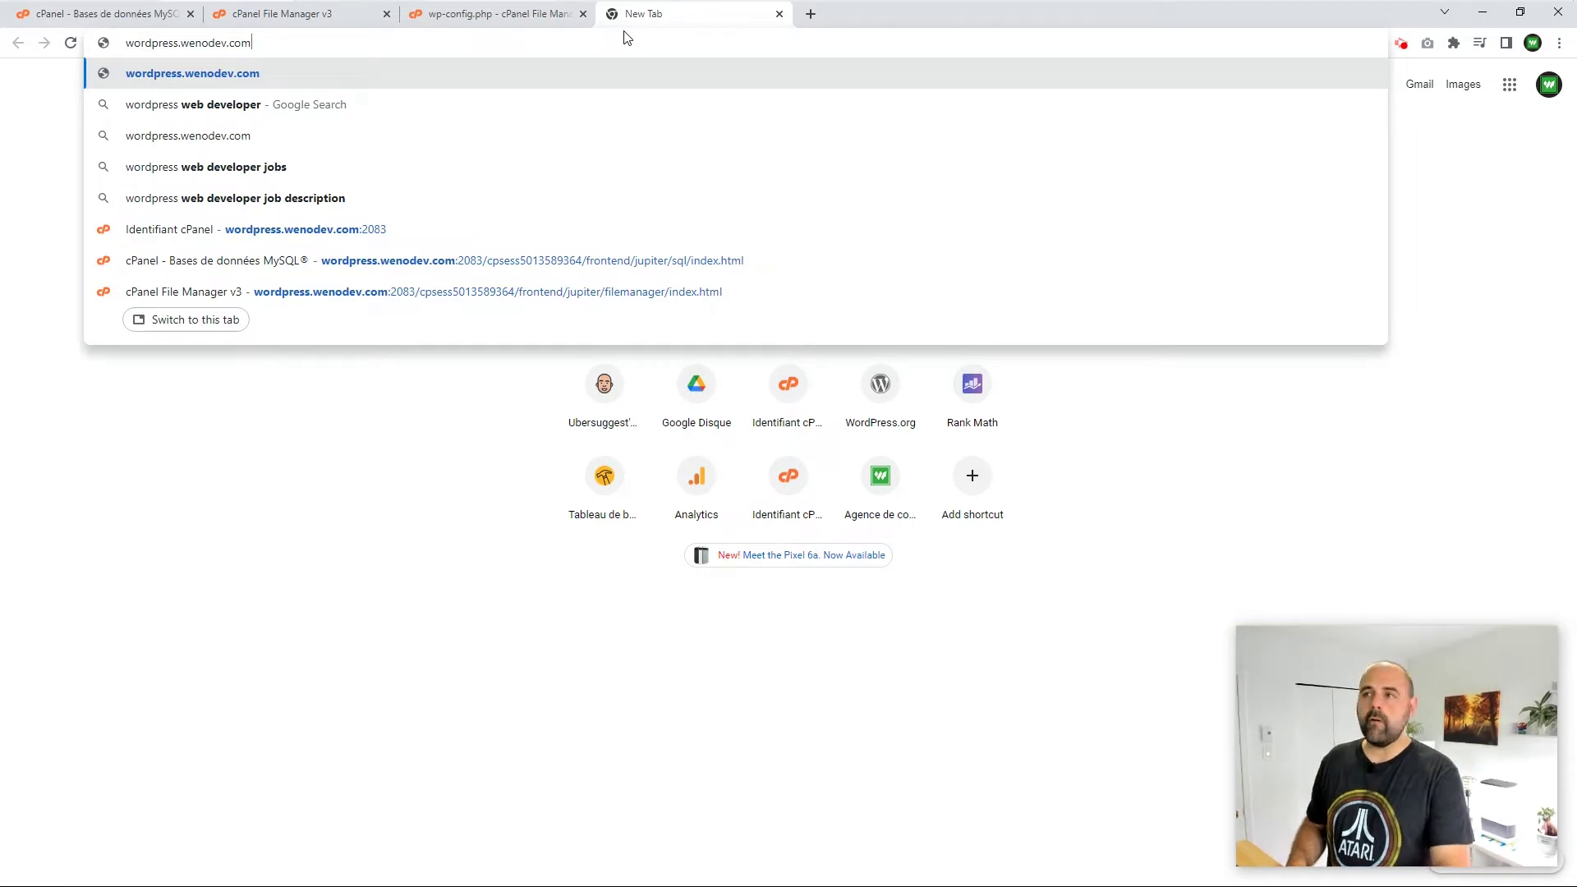
type("/wp")
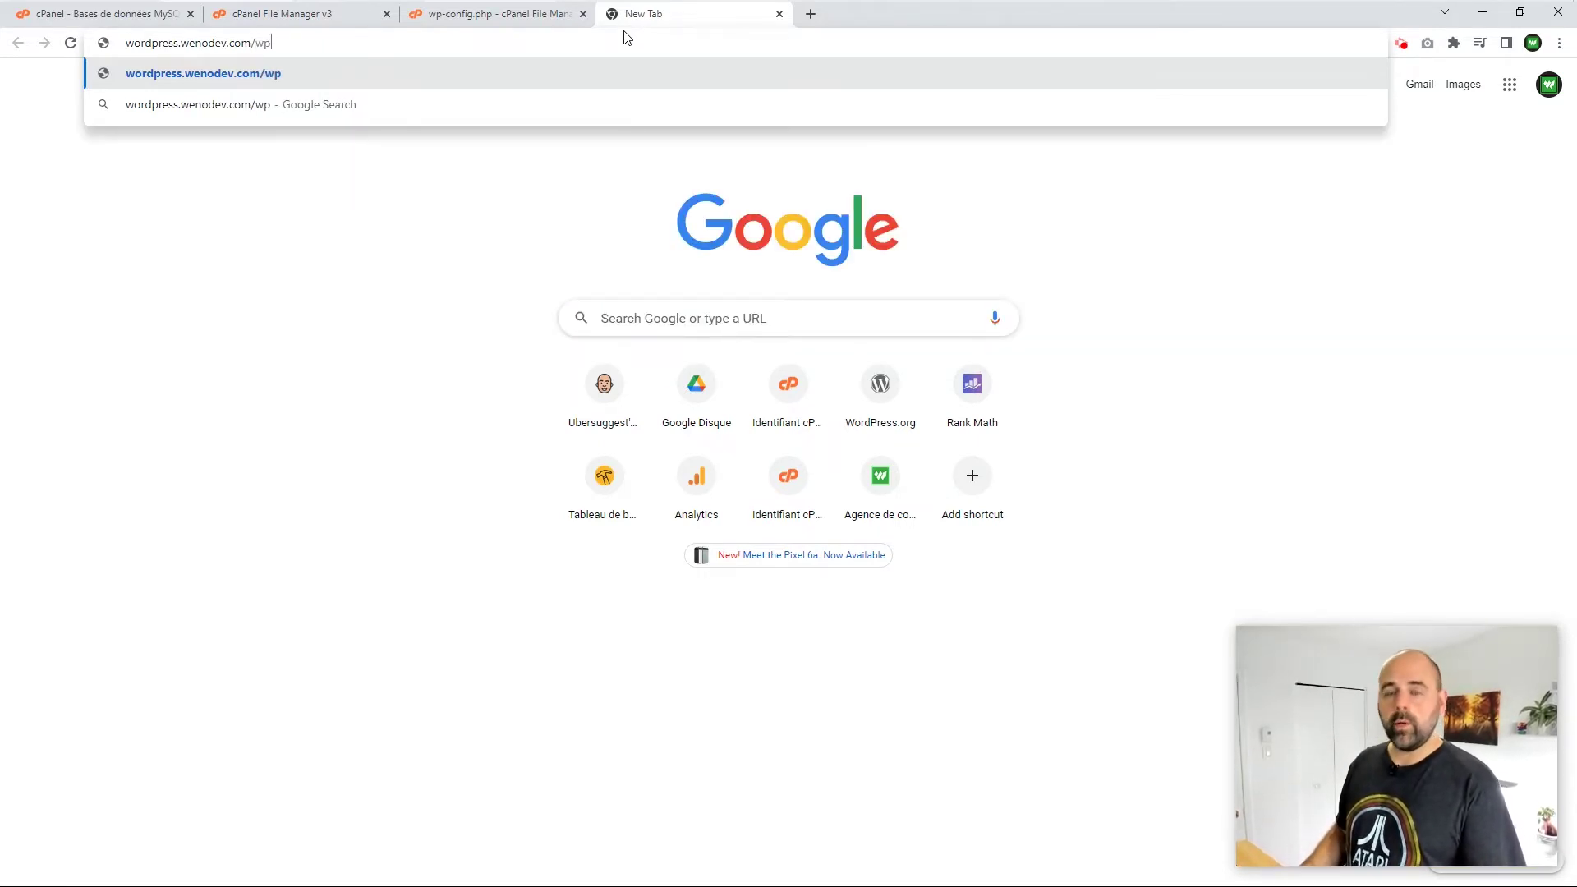
type("-admin")
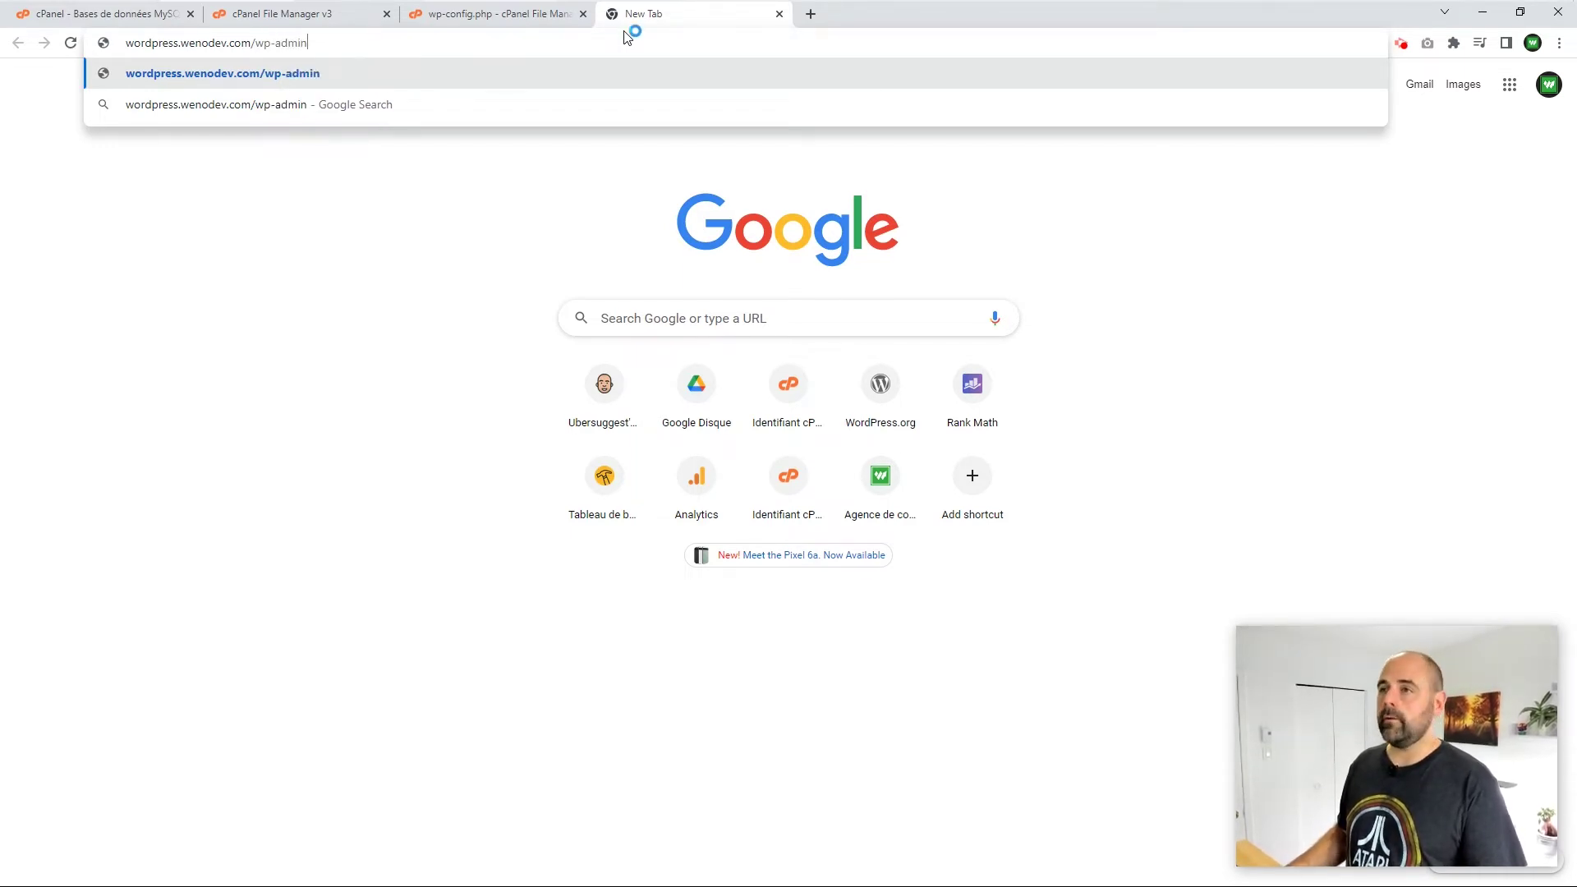
key("Return")
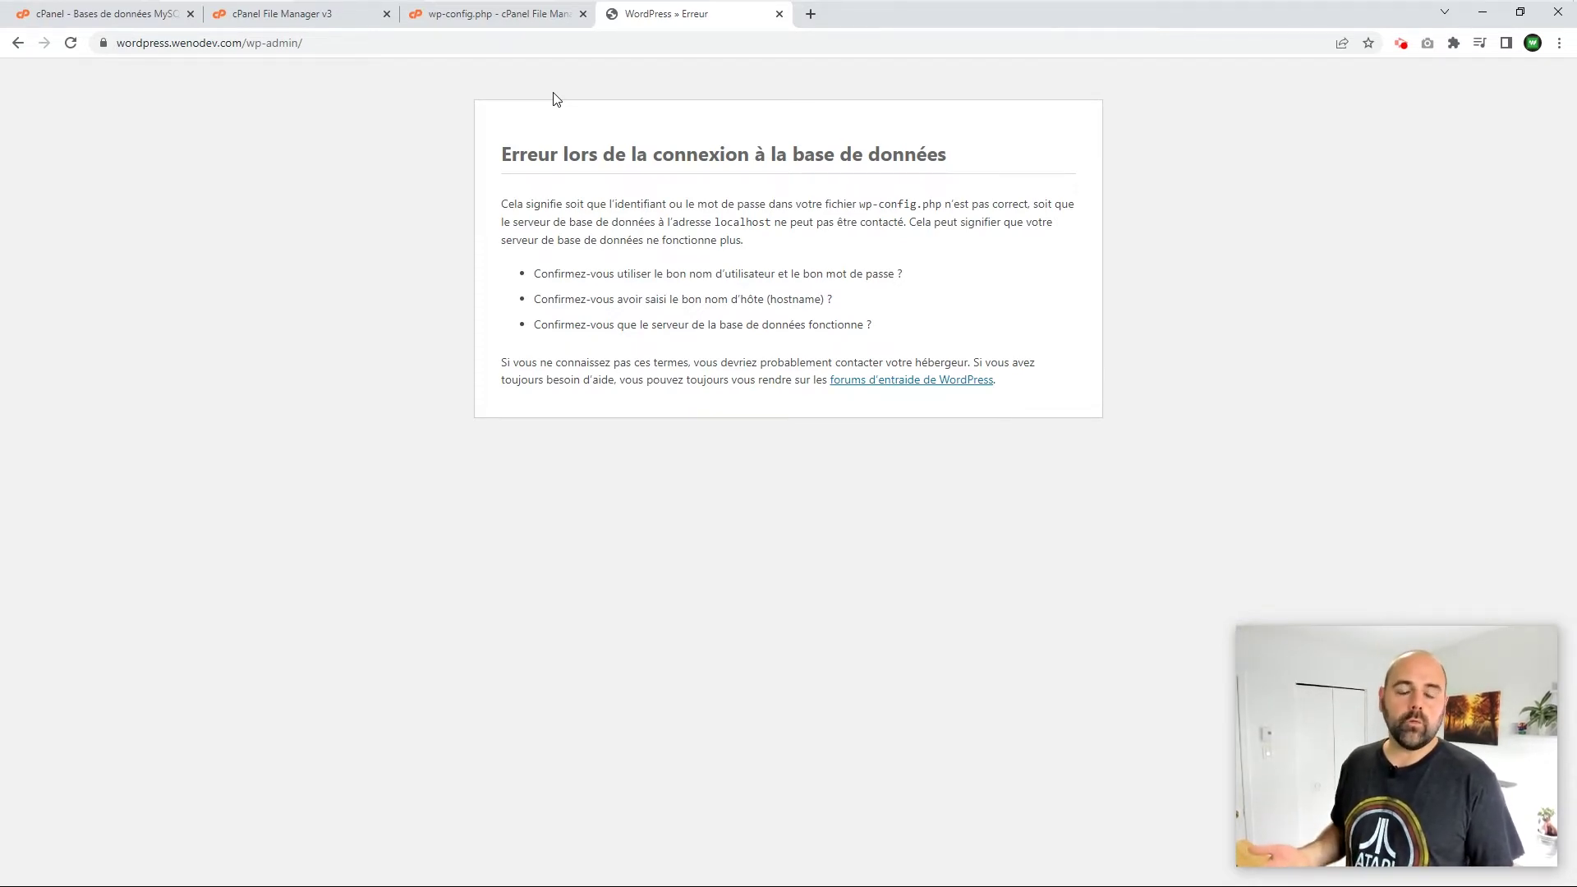
Step: Save wp-config.php, confirming the overwrite, and return to the wp-admin error tab
left_click(487, 18)
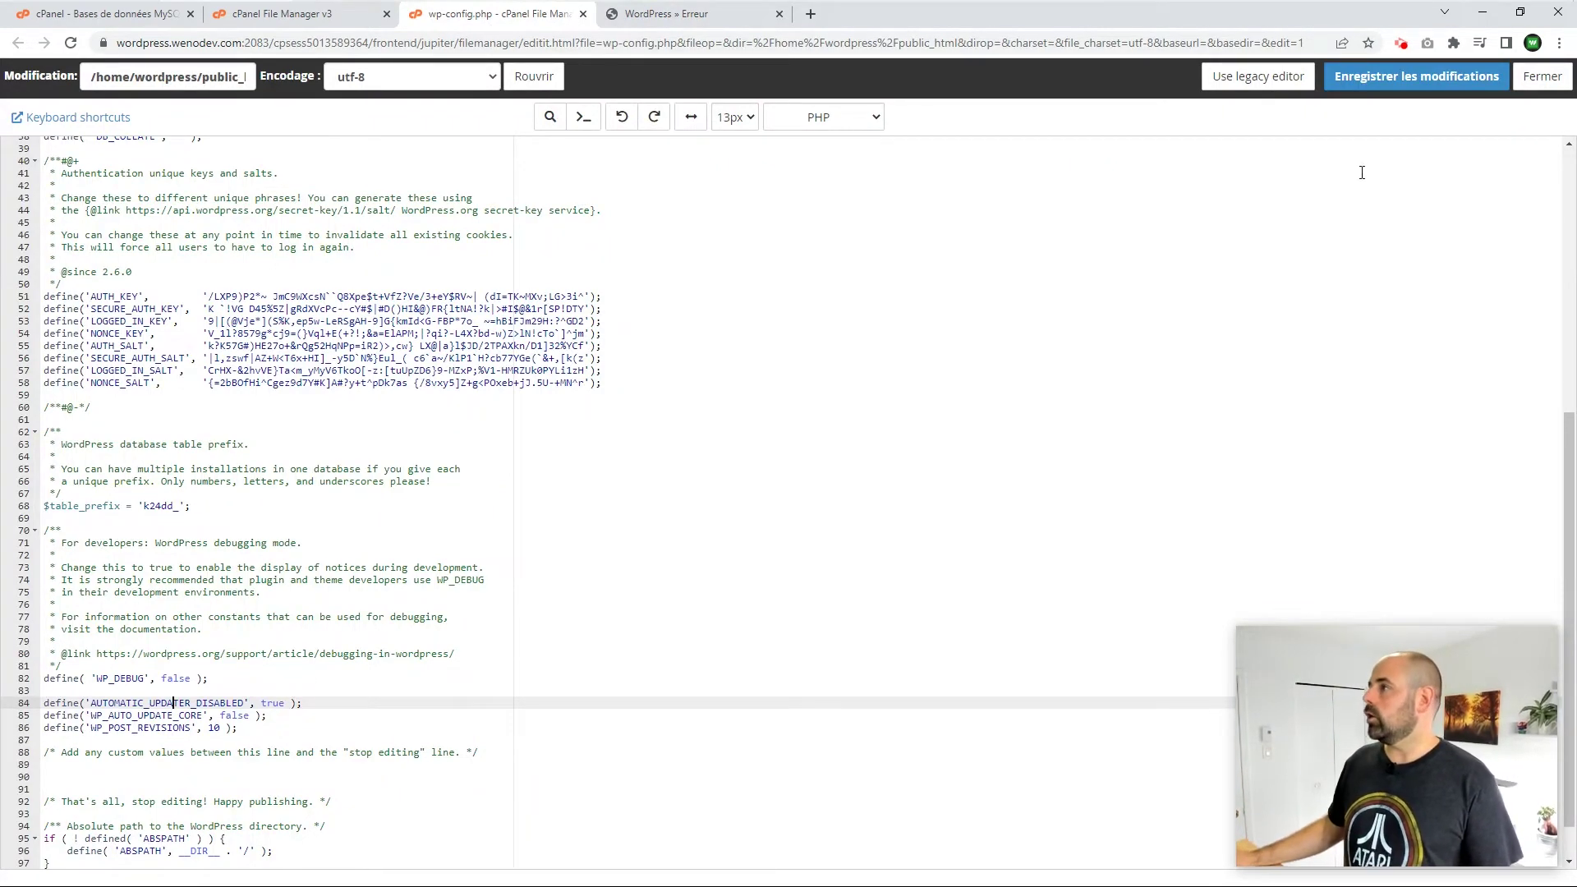
left_click(1421, 84)
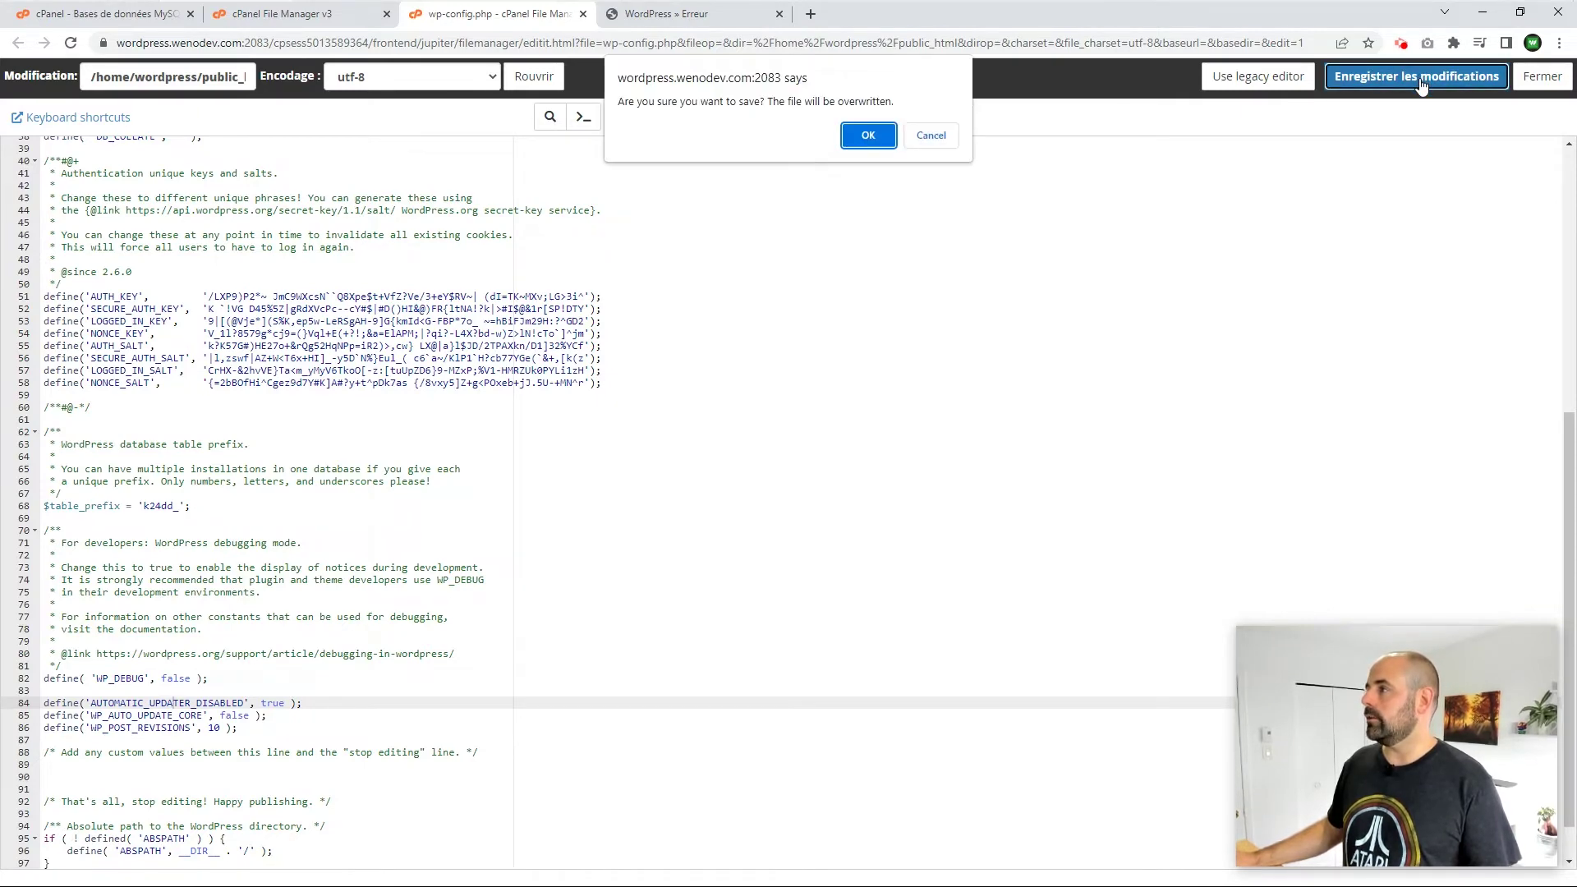
left_click(858, 139)
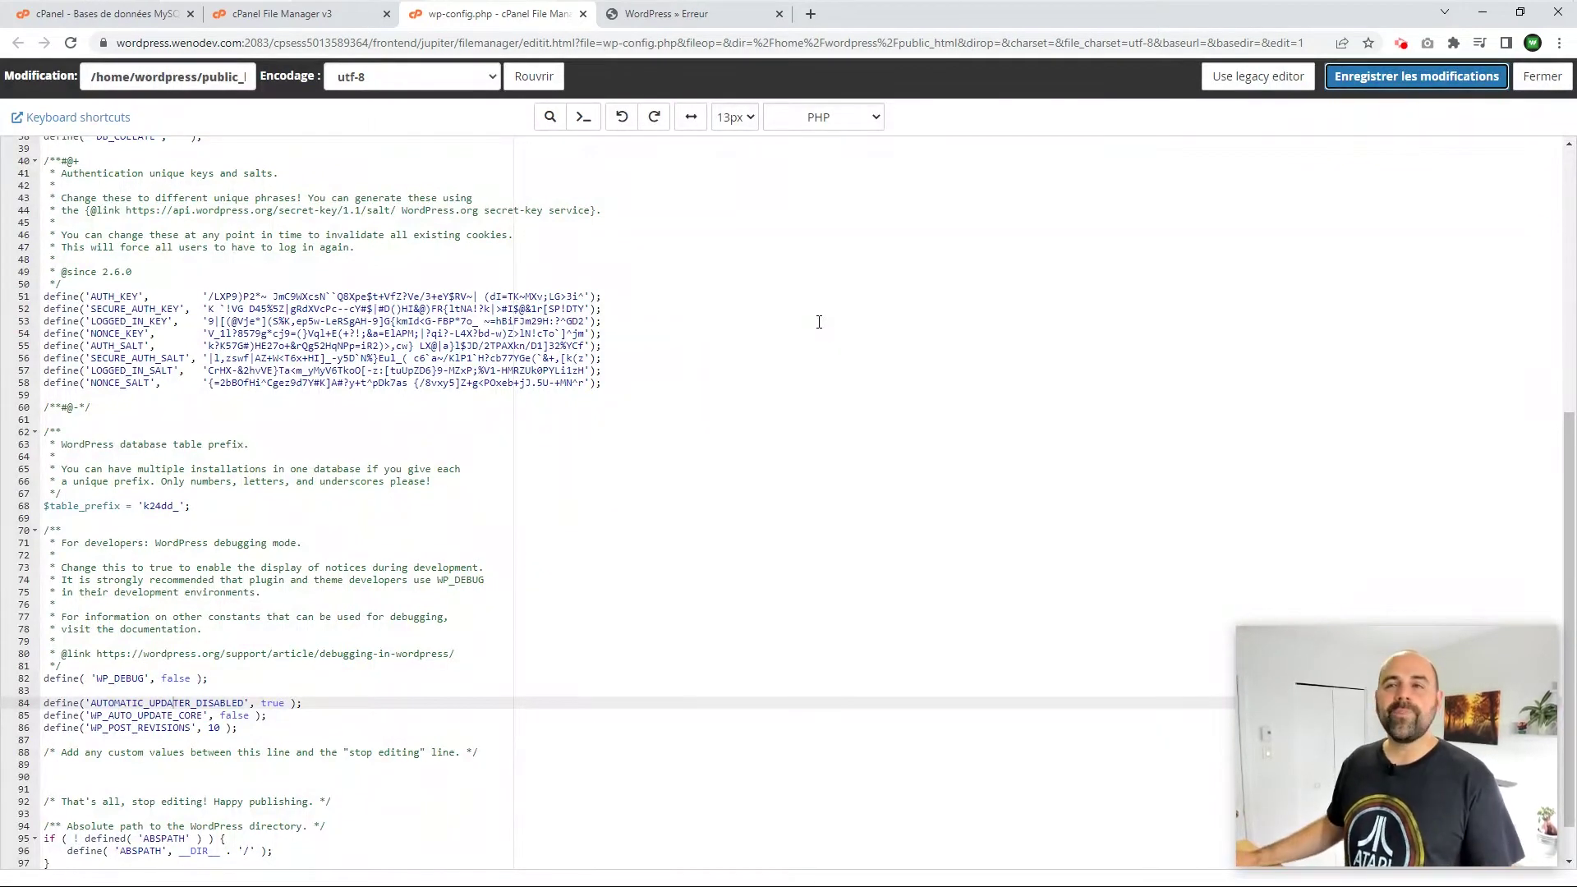
left_click(703, 15)
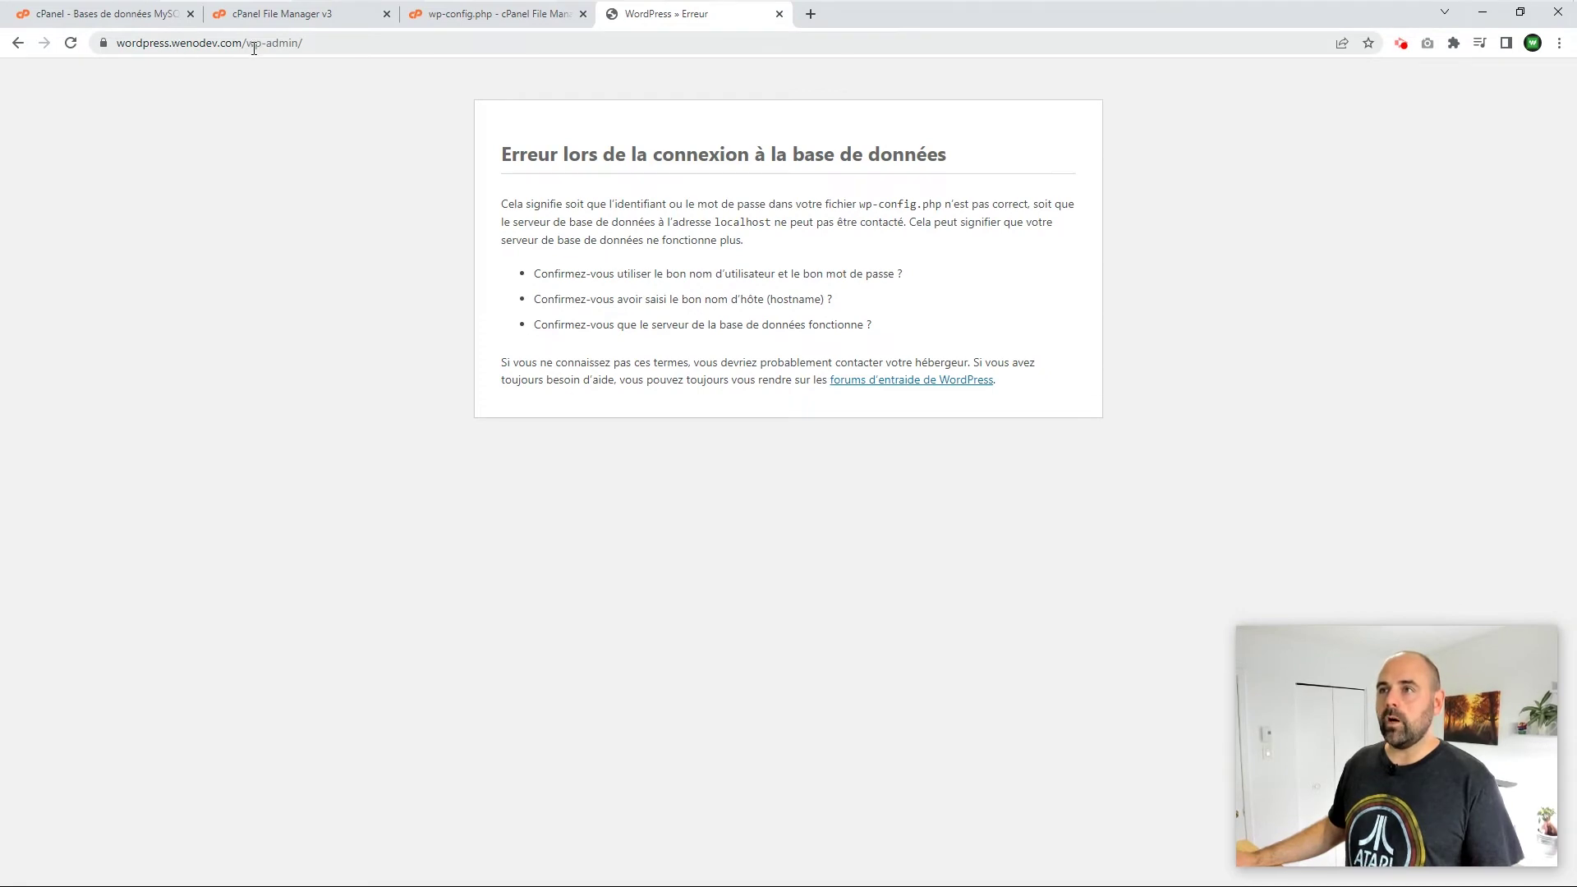
Step: Reload wp-admin to reach install.php and set the site title to Formations Wenovio
left_click(72, 45)
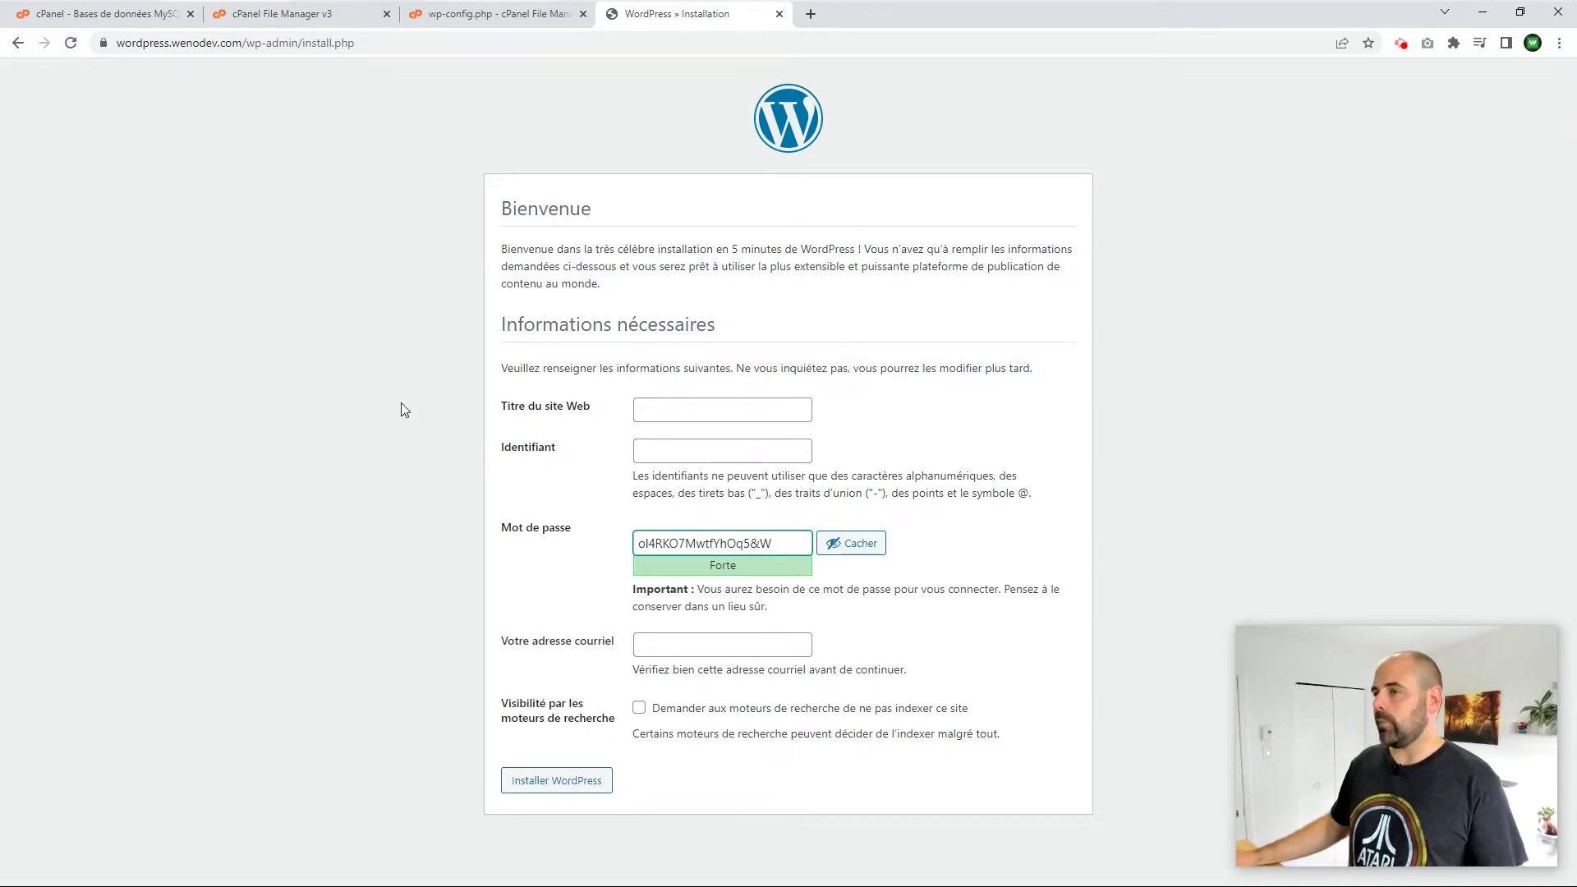
left_click(690, 408)
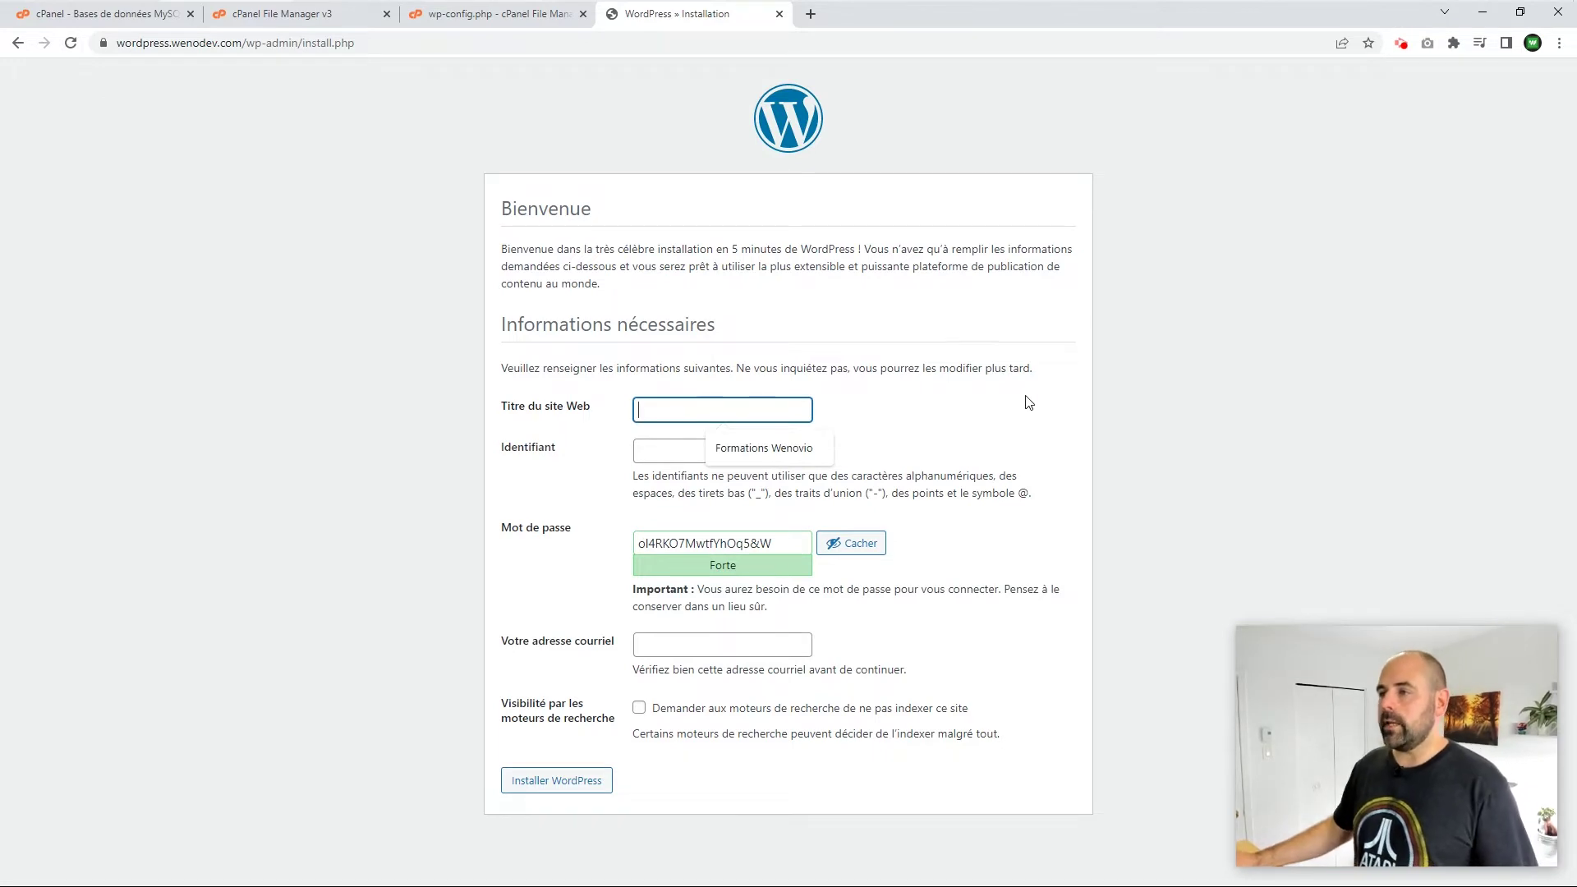
left_click(769, 449)
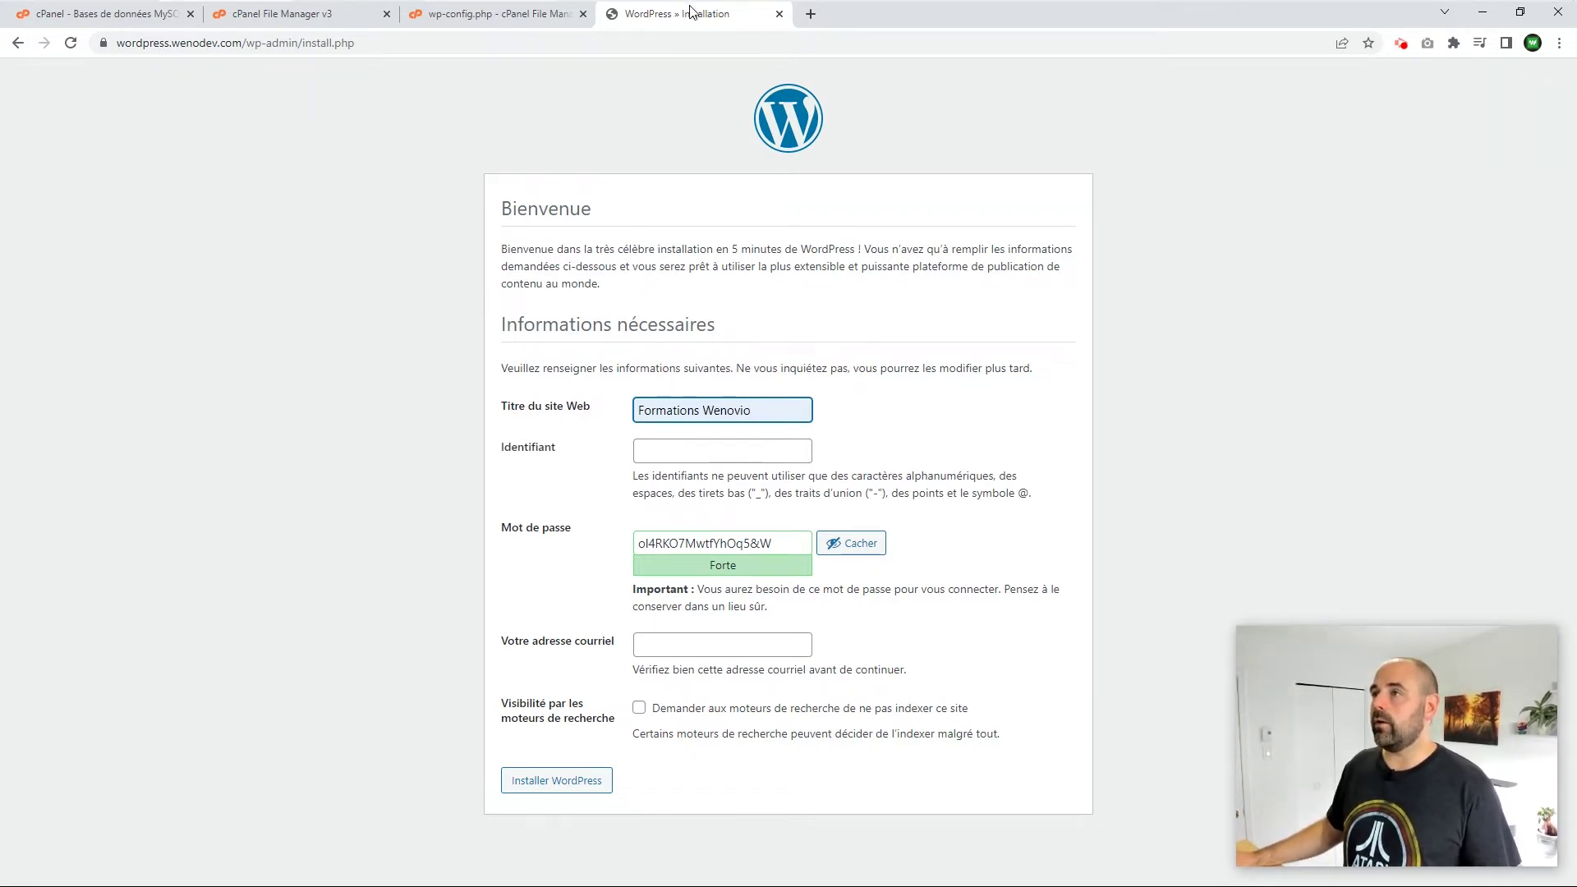
Step: Open wenovio.com in a new tab, then select the site title text in the install form
left_click(810, 15)
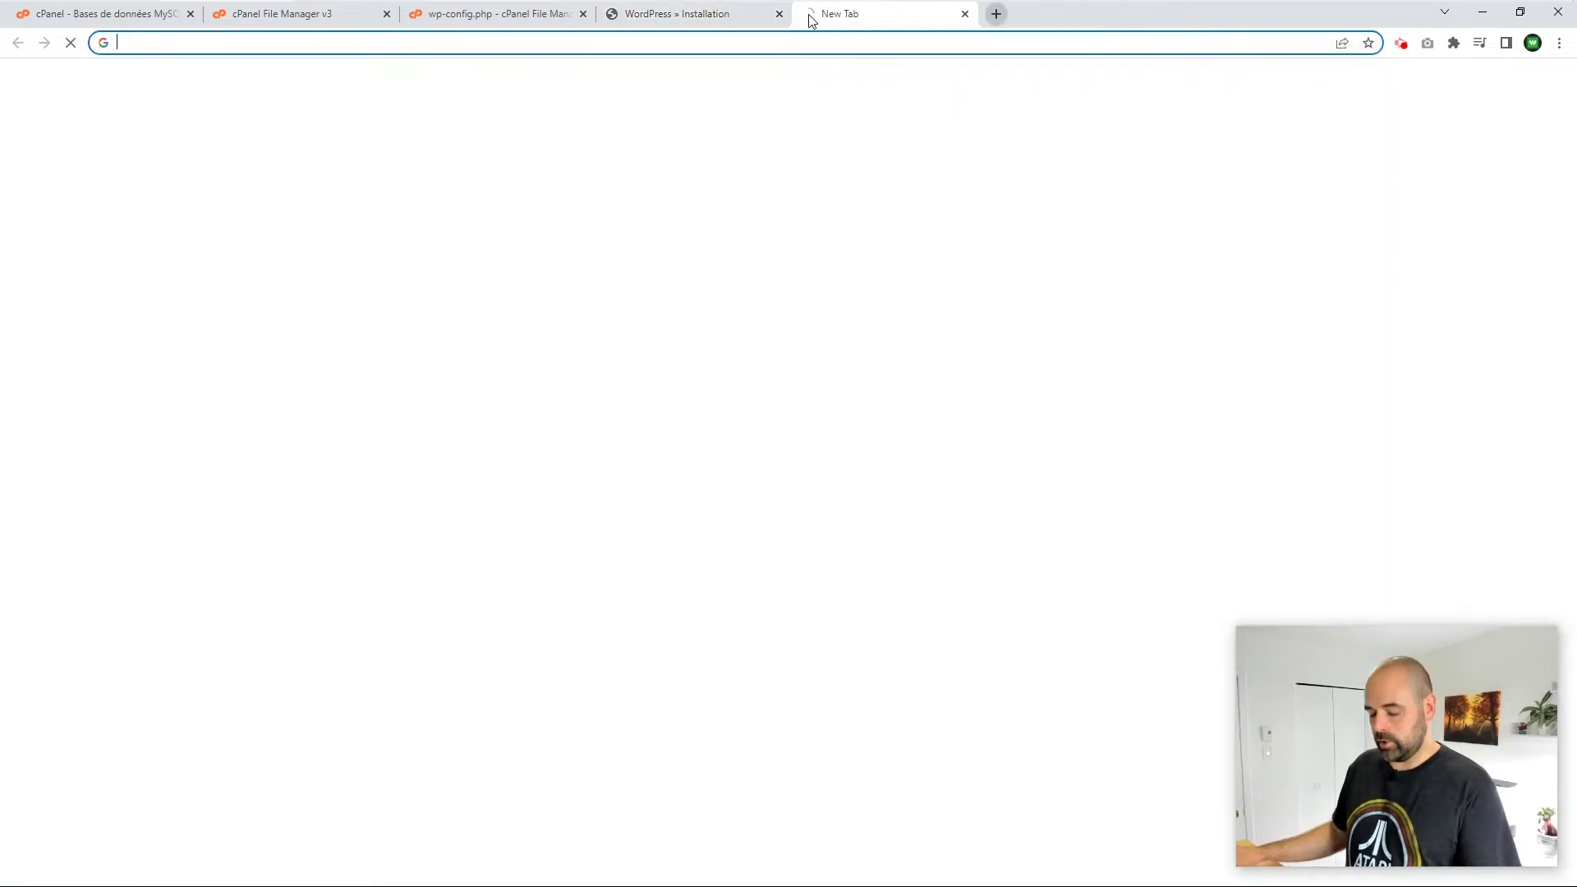
type("wenovio.com")
key("Return")
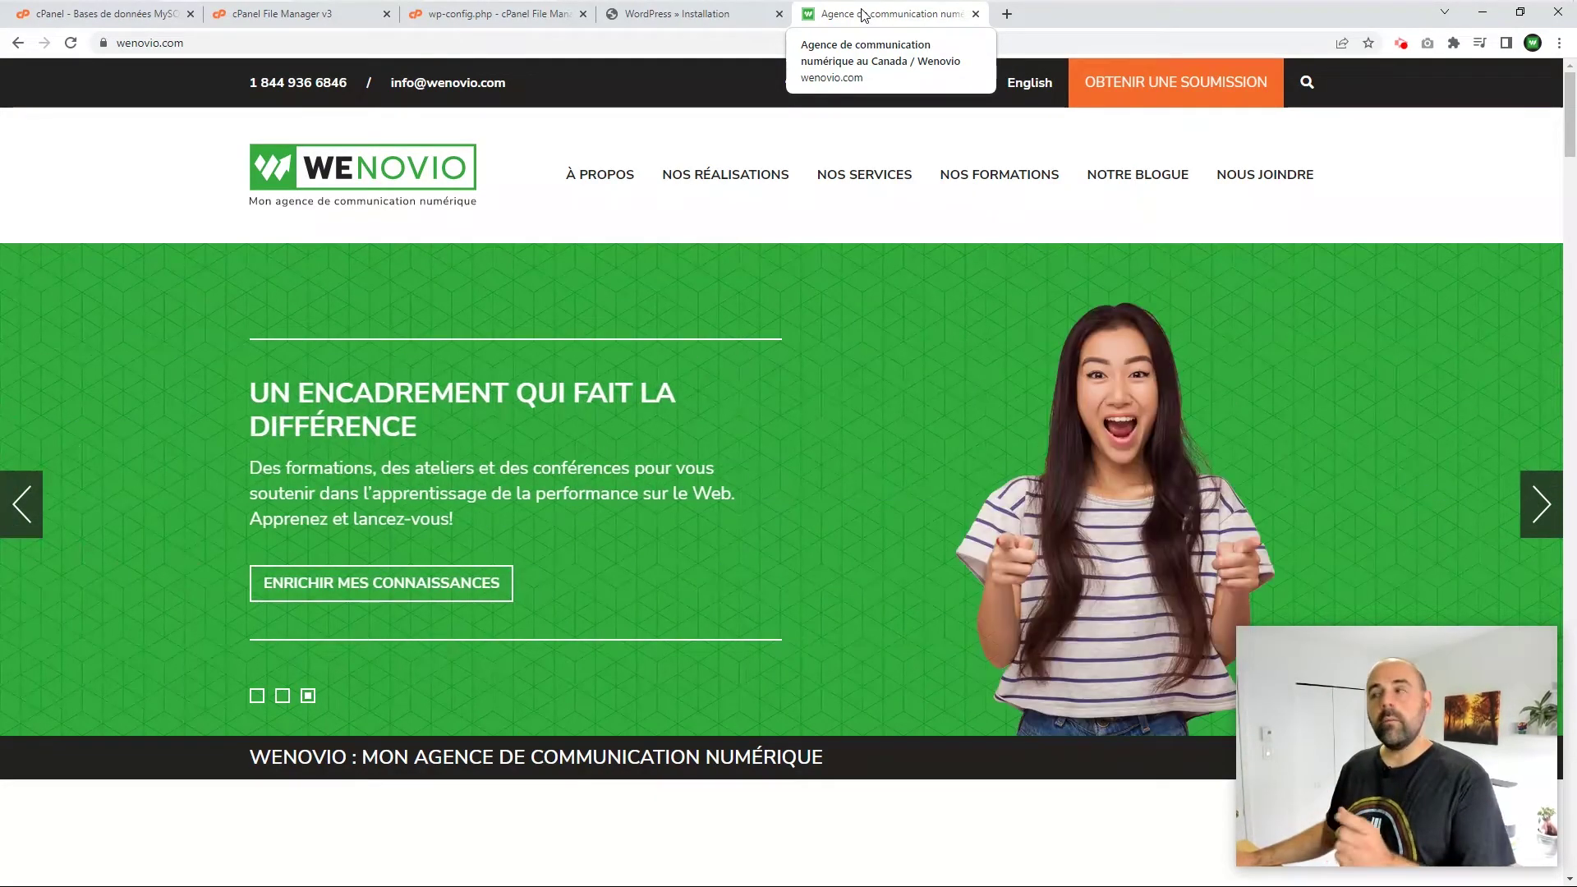
left_click(650, 15)
left_click_drag(743, 406, 622, 414)
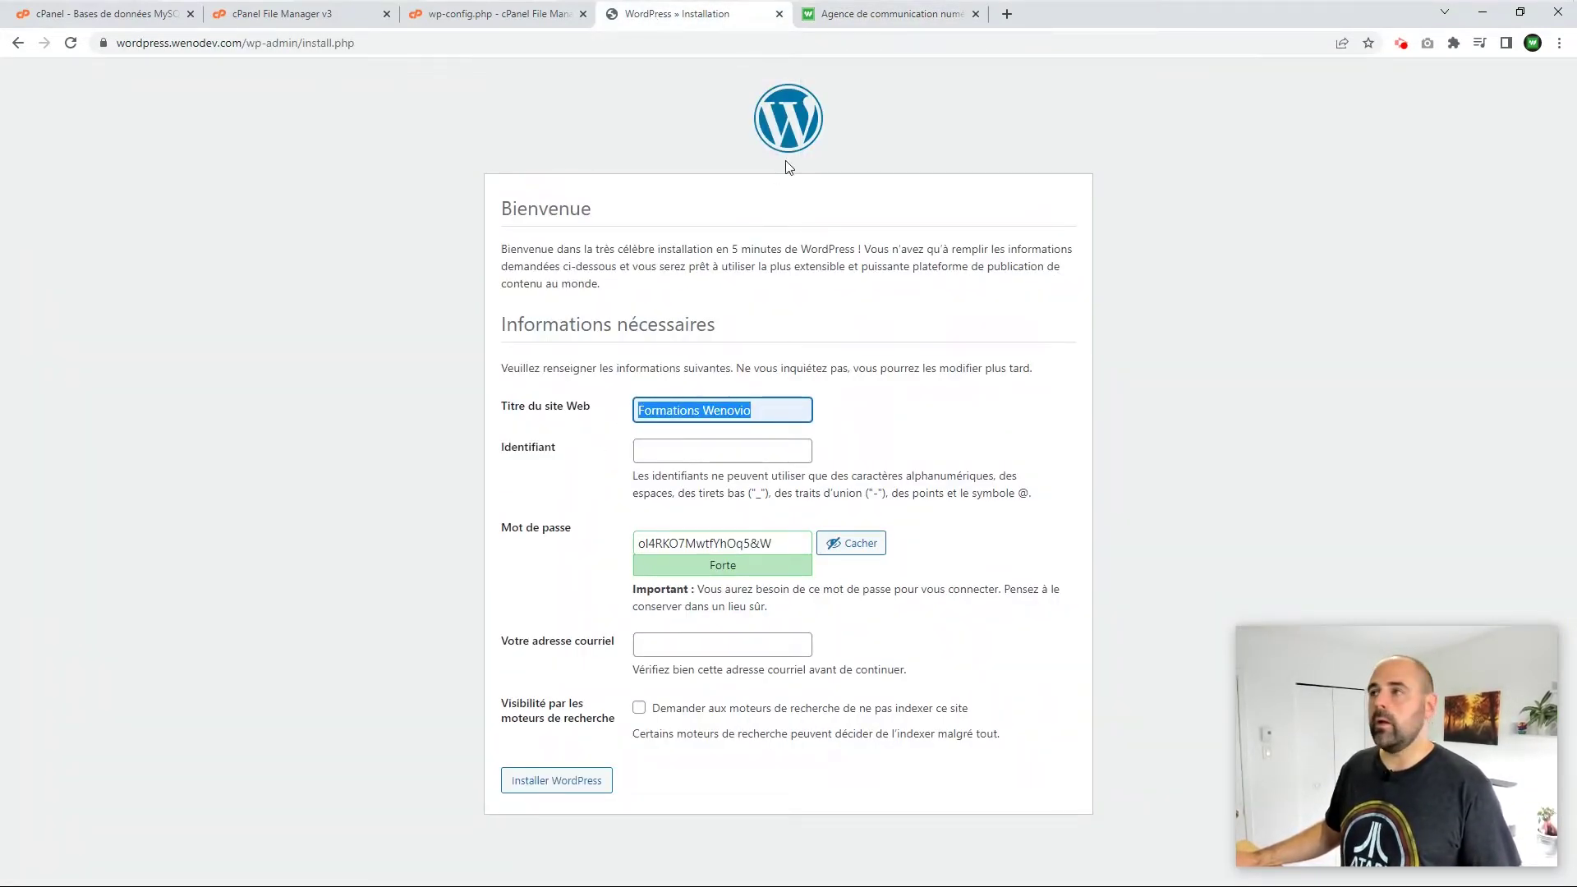
Step: View the Wenovio web marketing services page, then return to the installation form
left_click(883, 14)
left_click(848, 174)
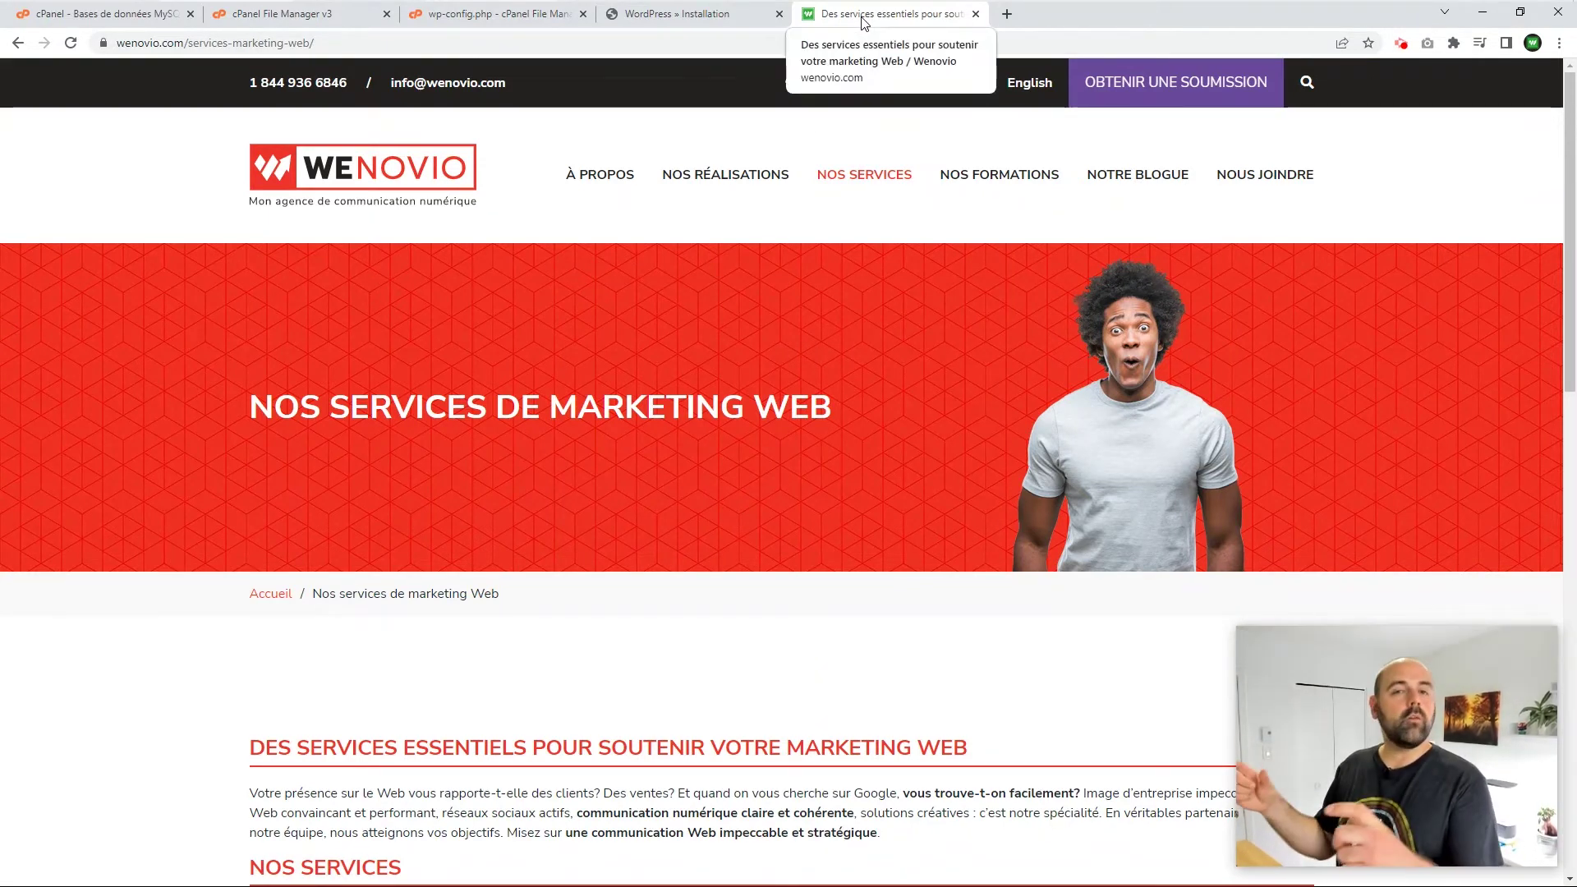
left_click(670, 25)
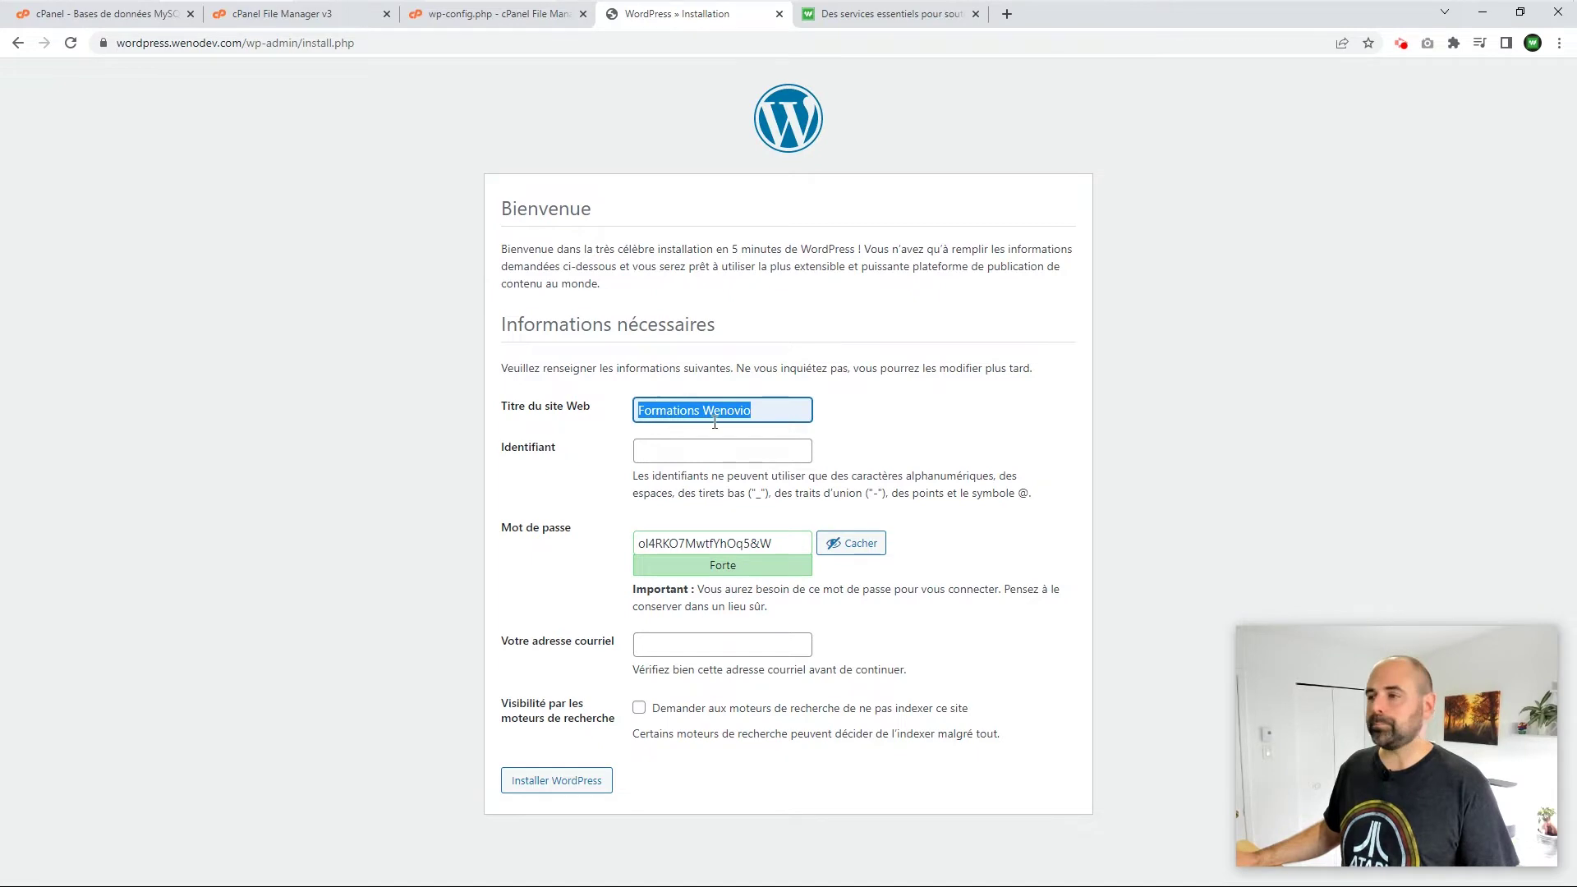
Step: Enter the administrator username 'admininistator' in the Identifiant field
left_click(710, 450)
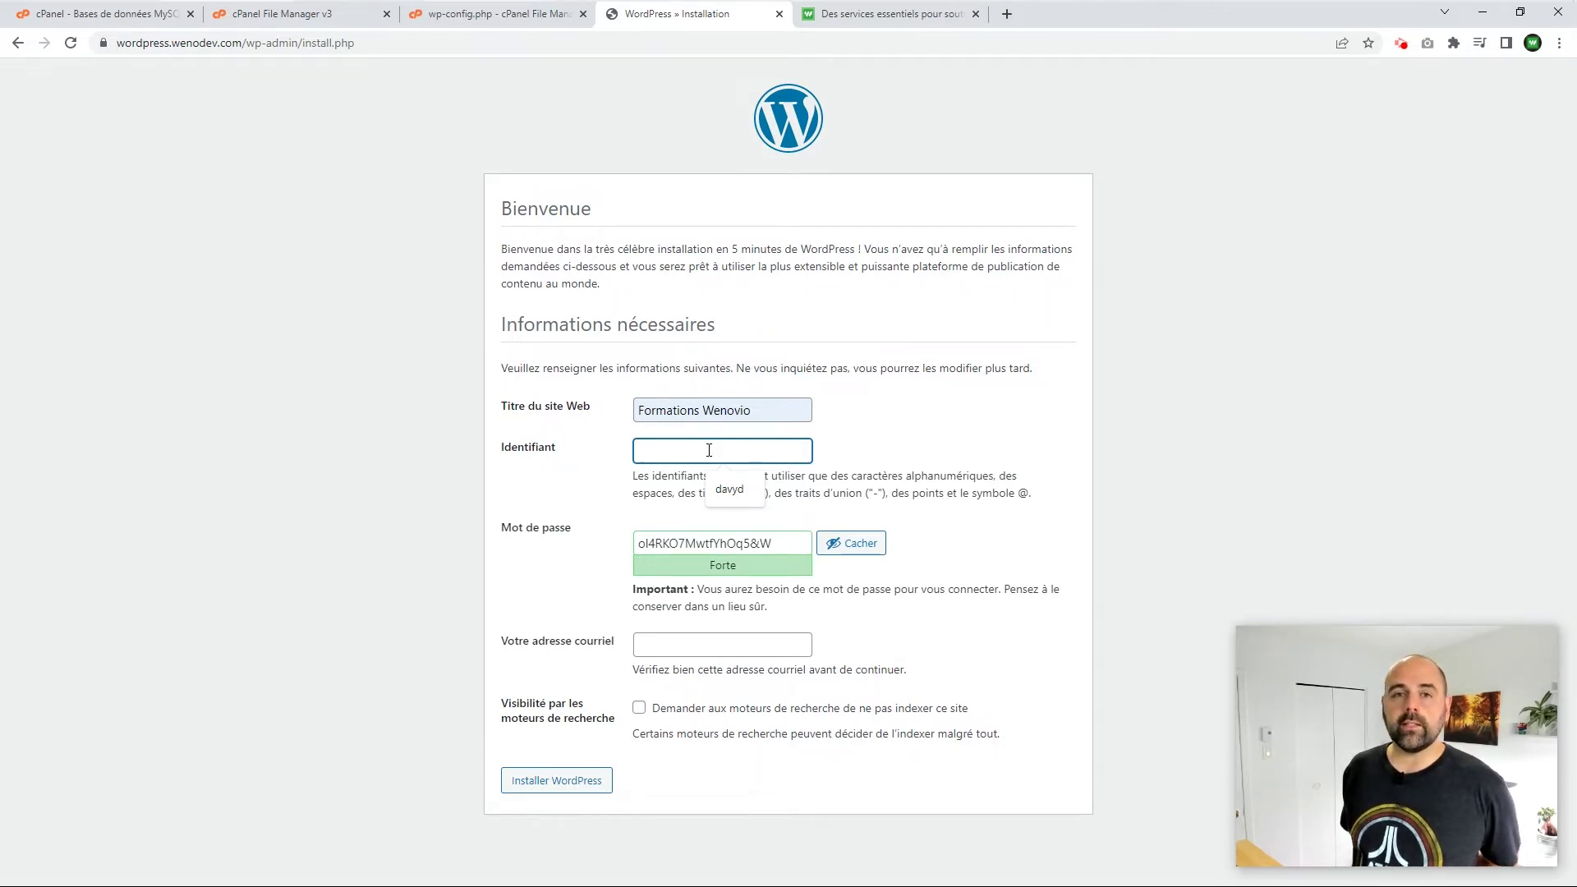
type("admin")
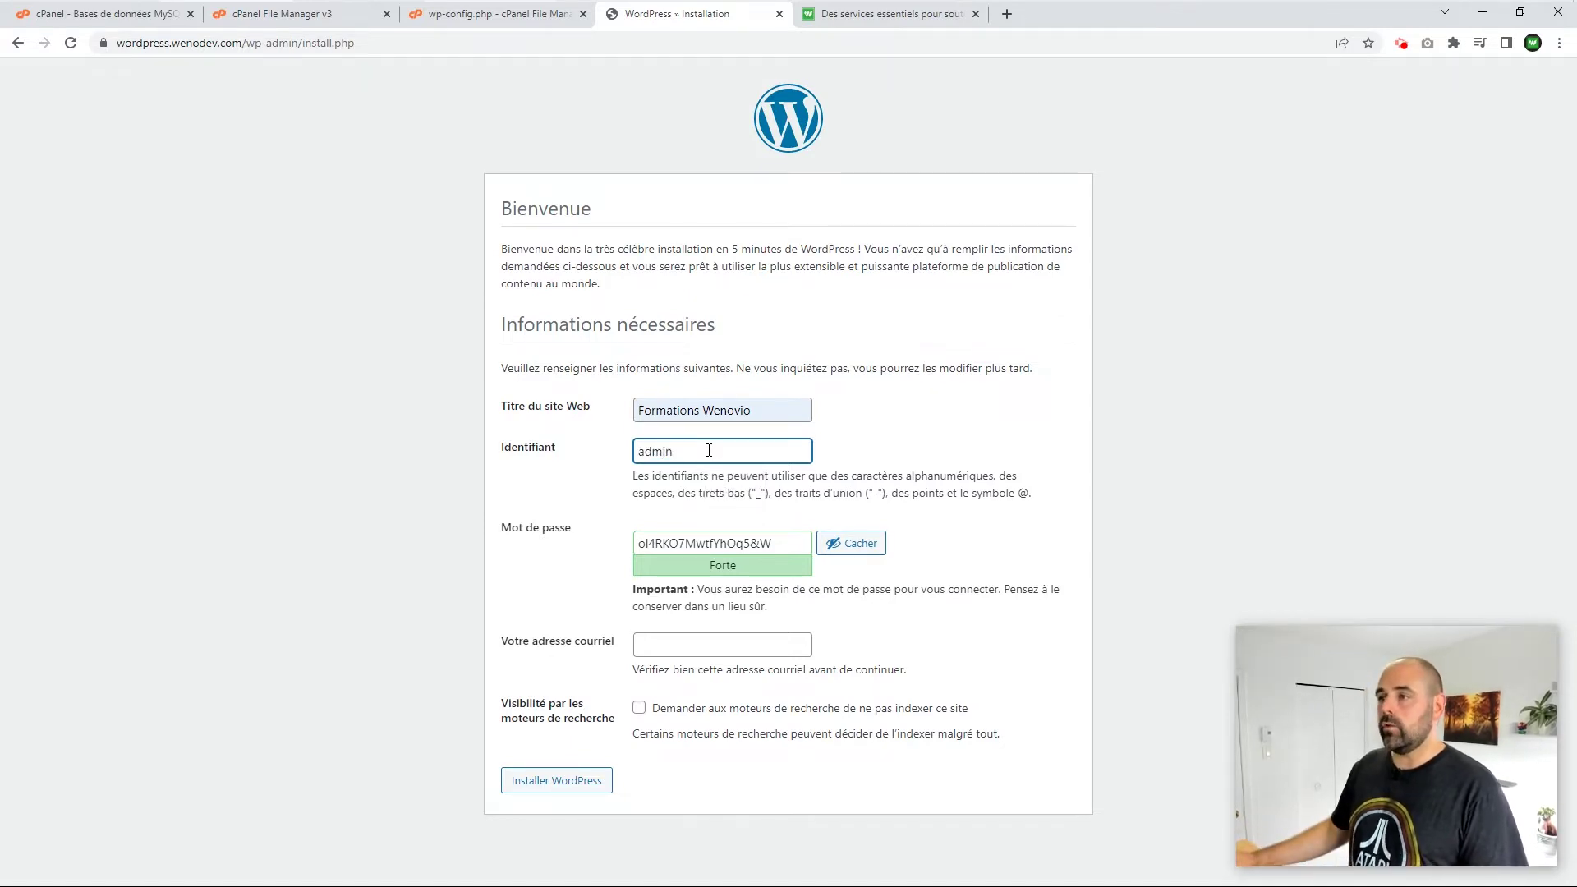
type("ininistator")
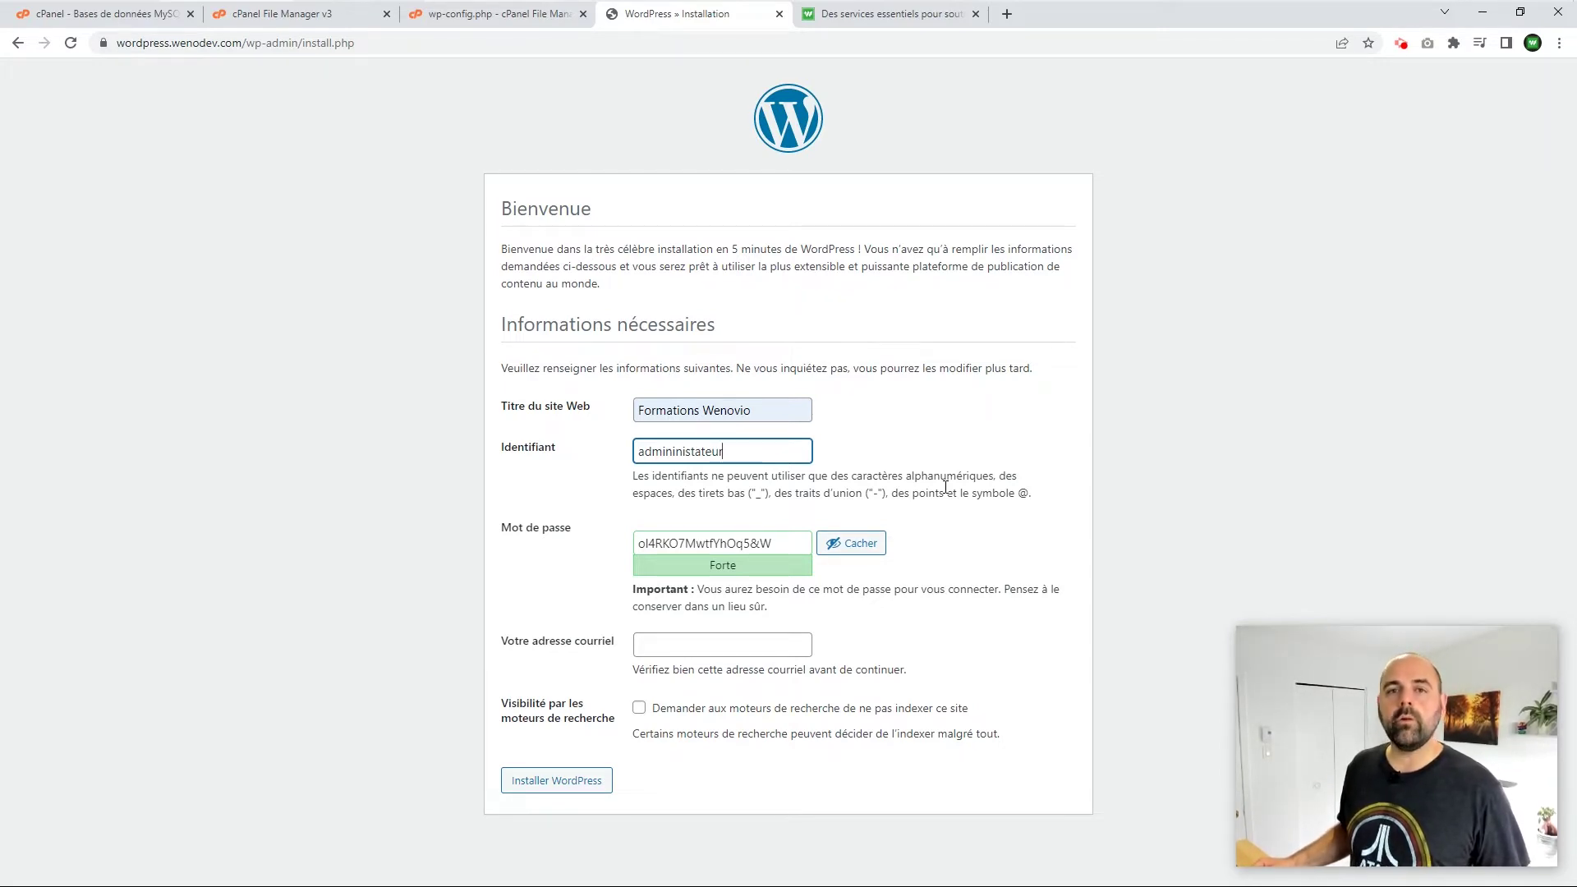
Step: Replace the Identifiant value with the user's personal username, after briefly trying a variant with digits
key("ctrl+a")
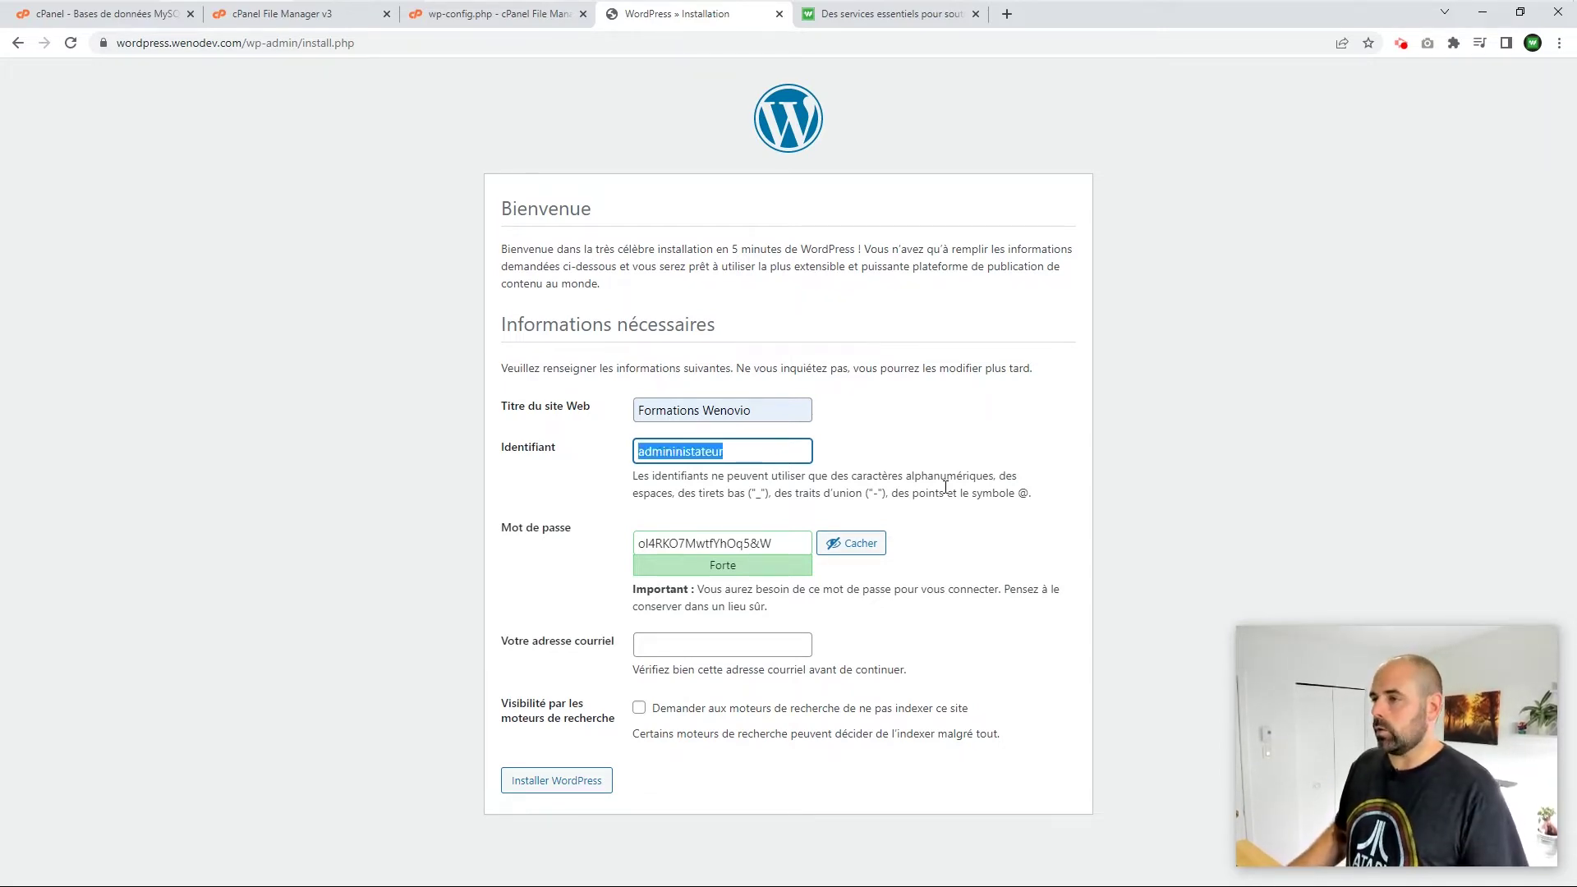
key("BackSpace")
type("davyd")
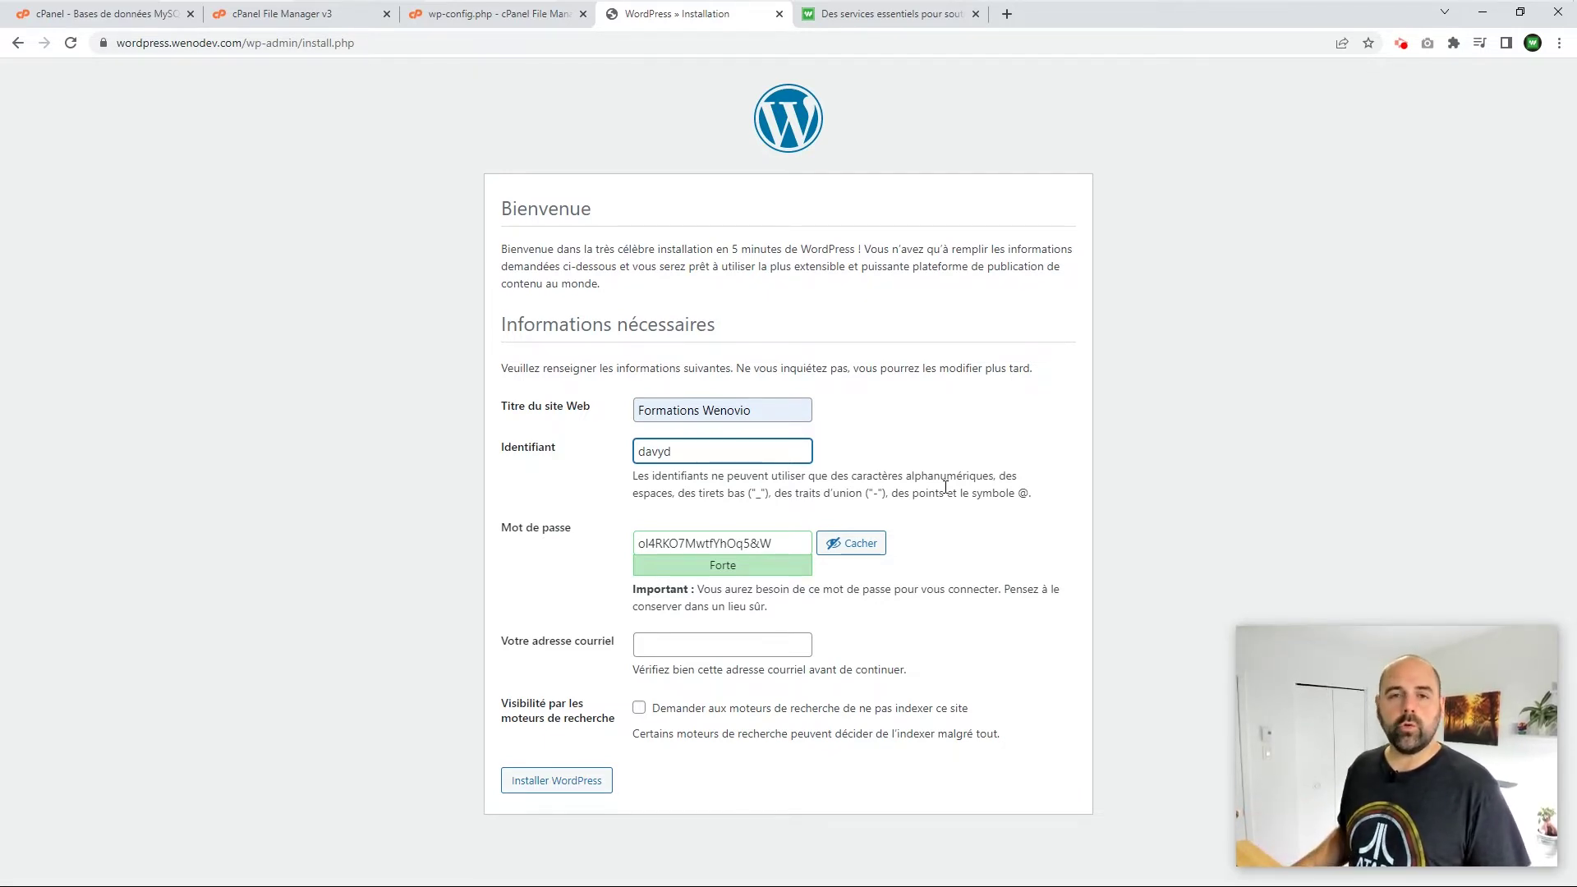
key("BackSpace")
key("BackSpace")
key("BackSpace")
type("44vyd")
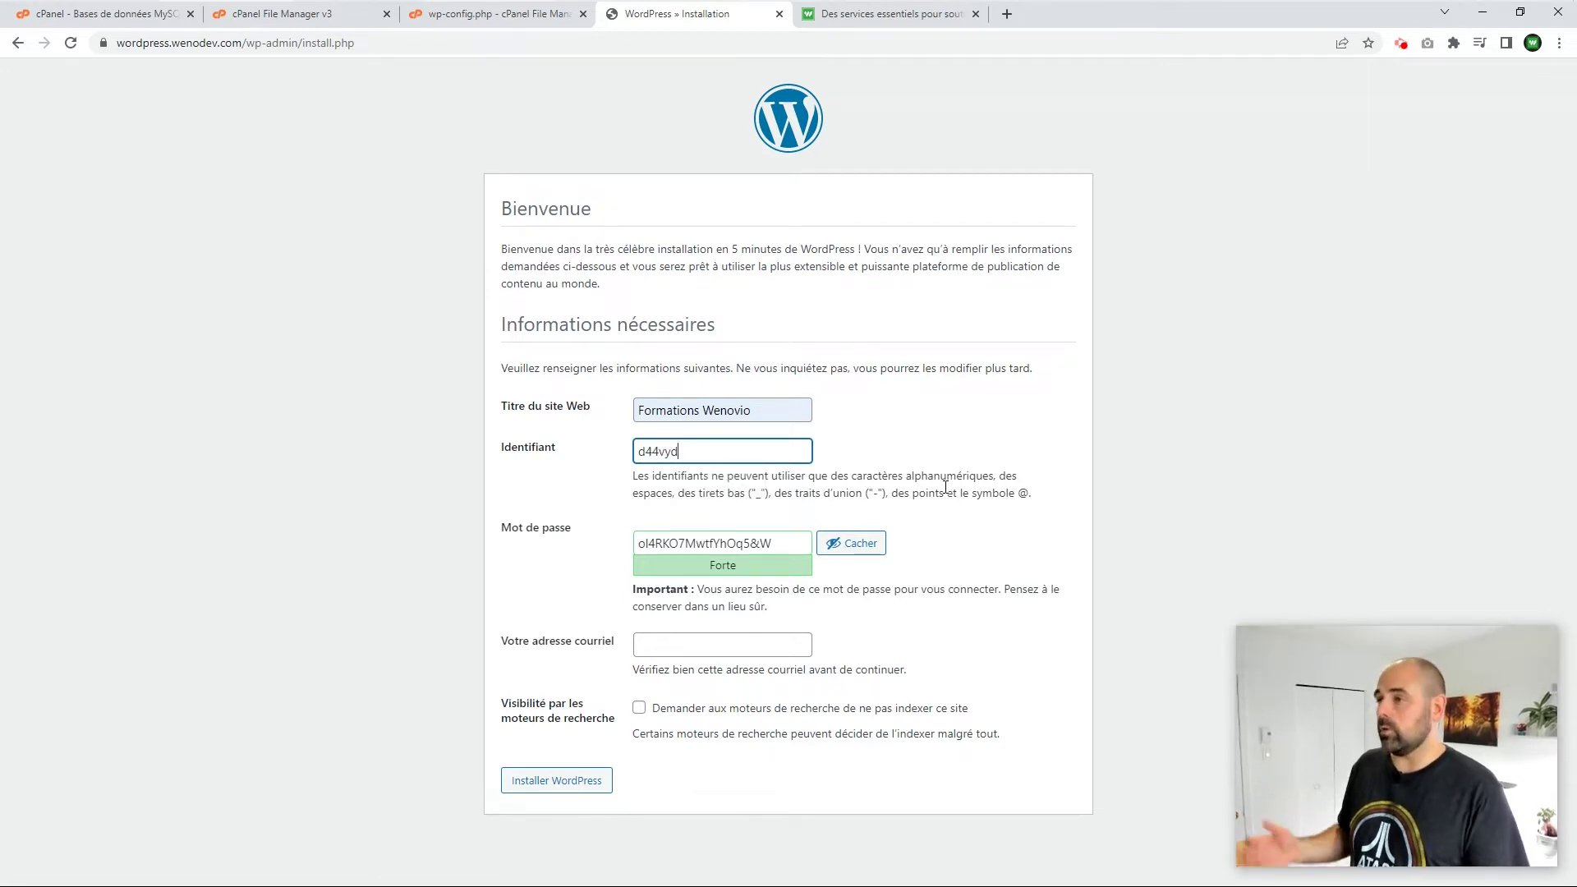
key("Left")
key("BackSpace")
type("555")
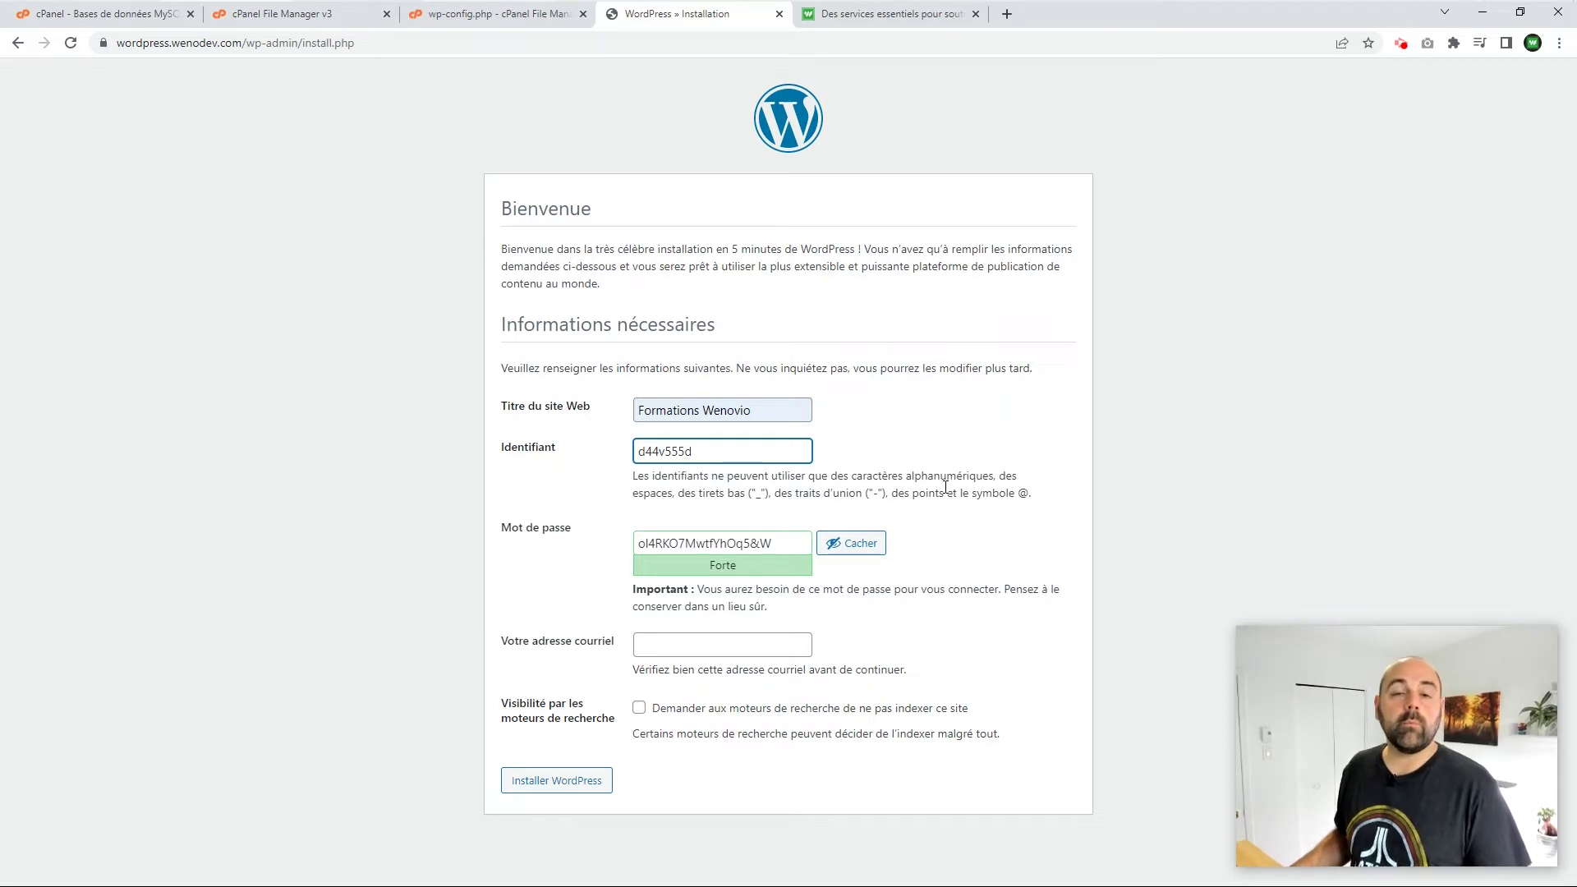
key("ctrl+a")
type("davyd")
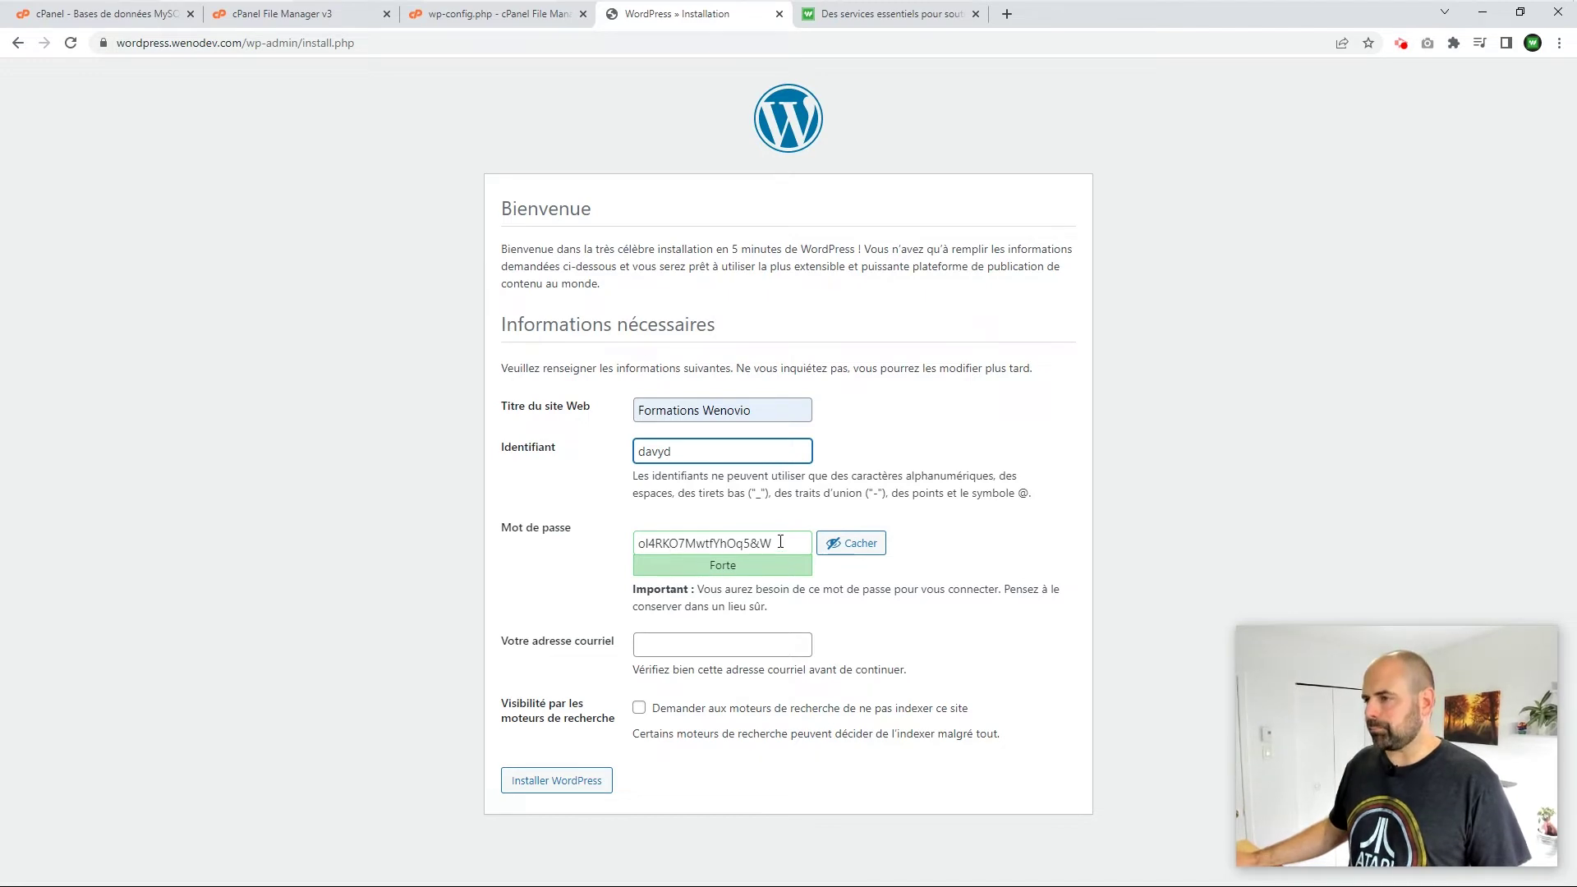
Step: Edit the generated password in the Mot de passe field, replacing two of its characters
left_click(751, 542)
left_click_drag(760, 543, 751, 543)
left_click(696, 543)
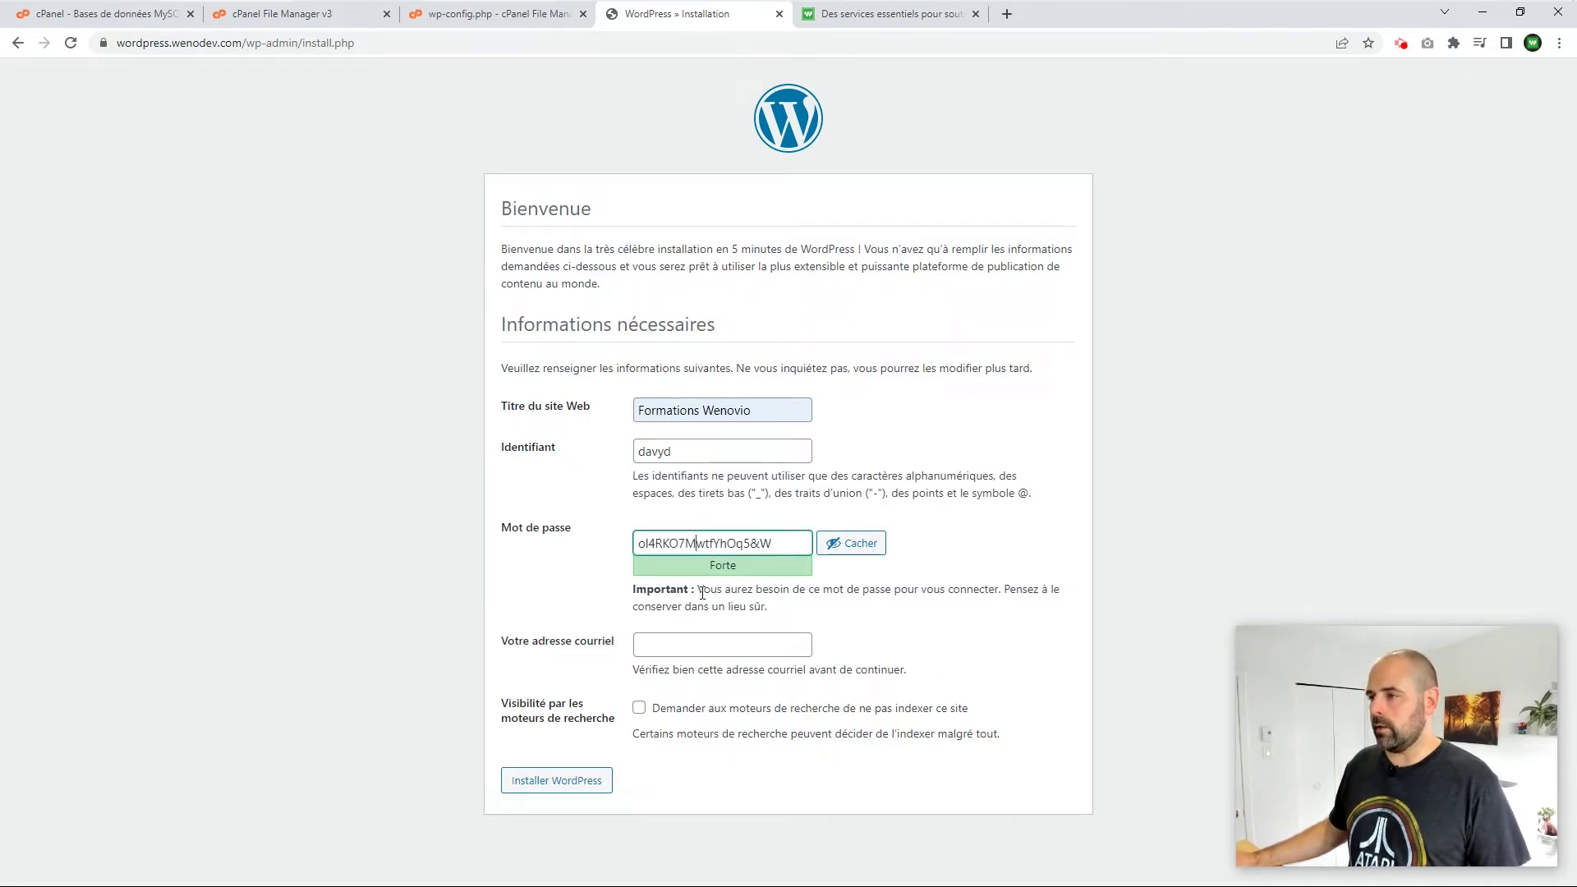
key("Delete")
type("l")
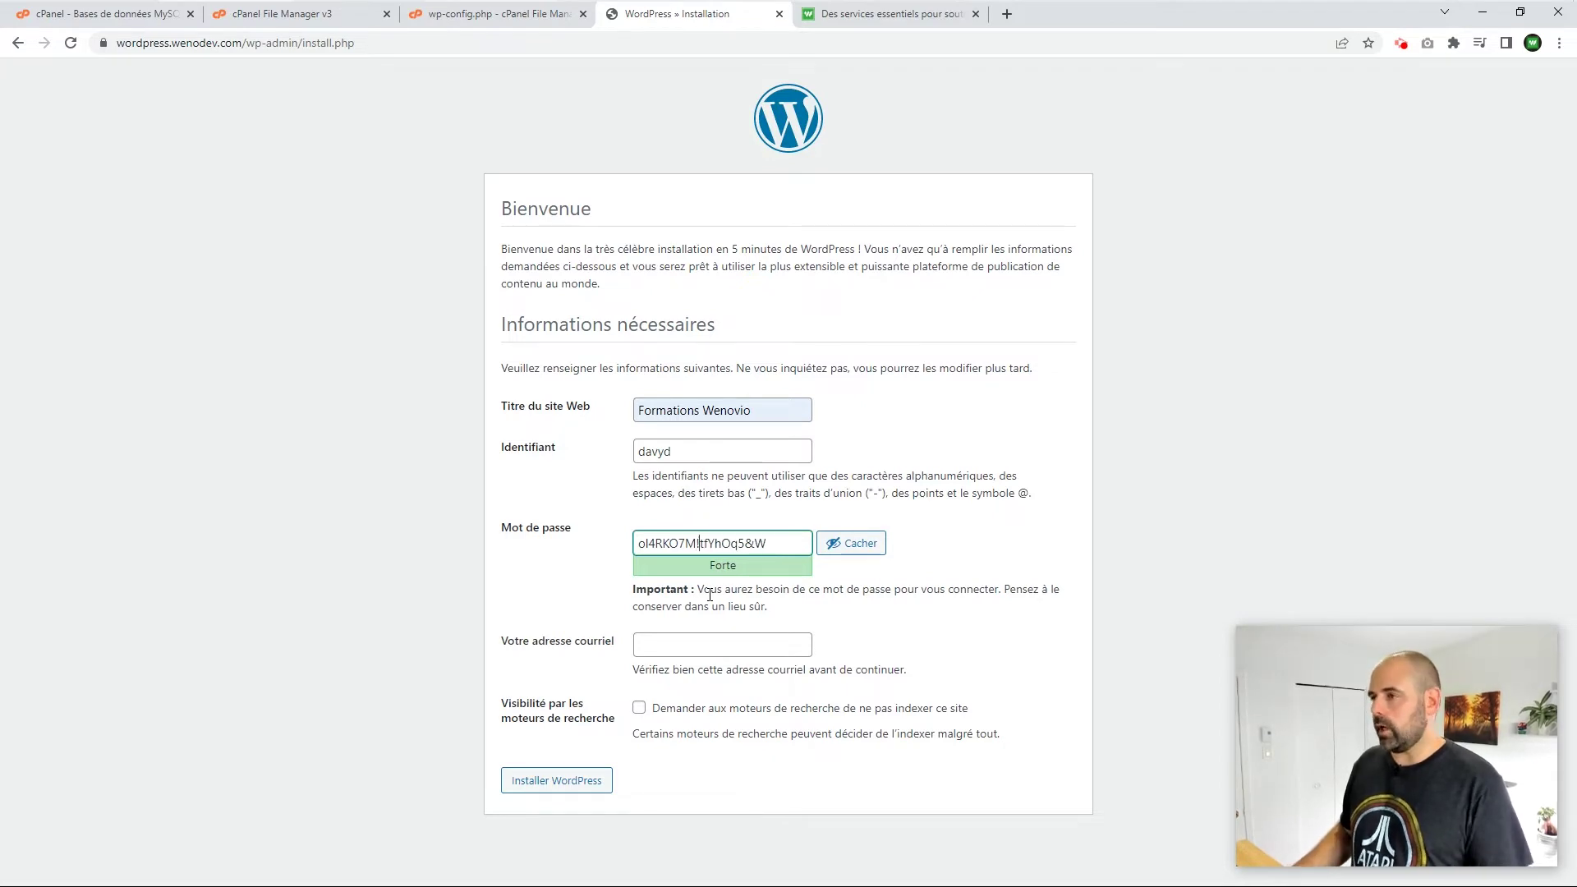
key("Delete")
type("#")
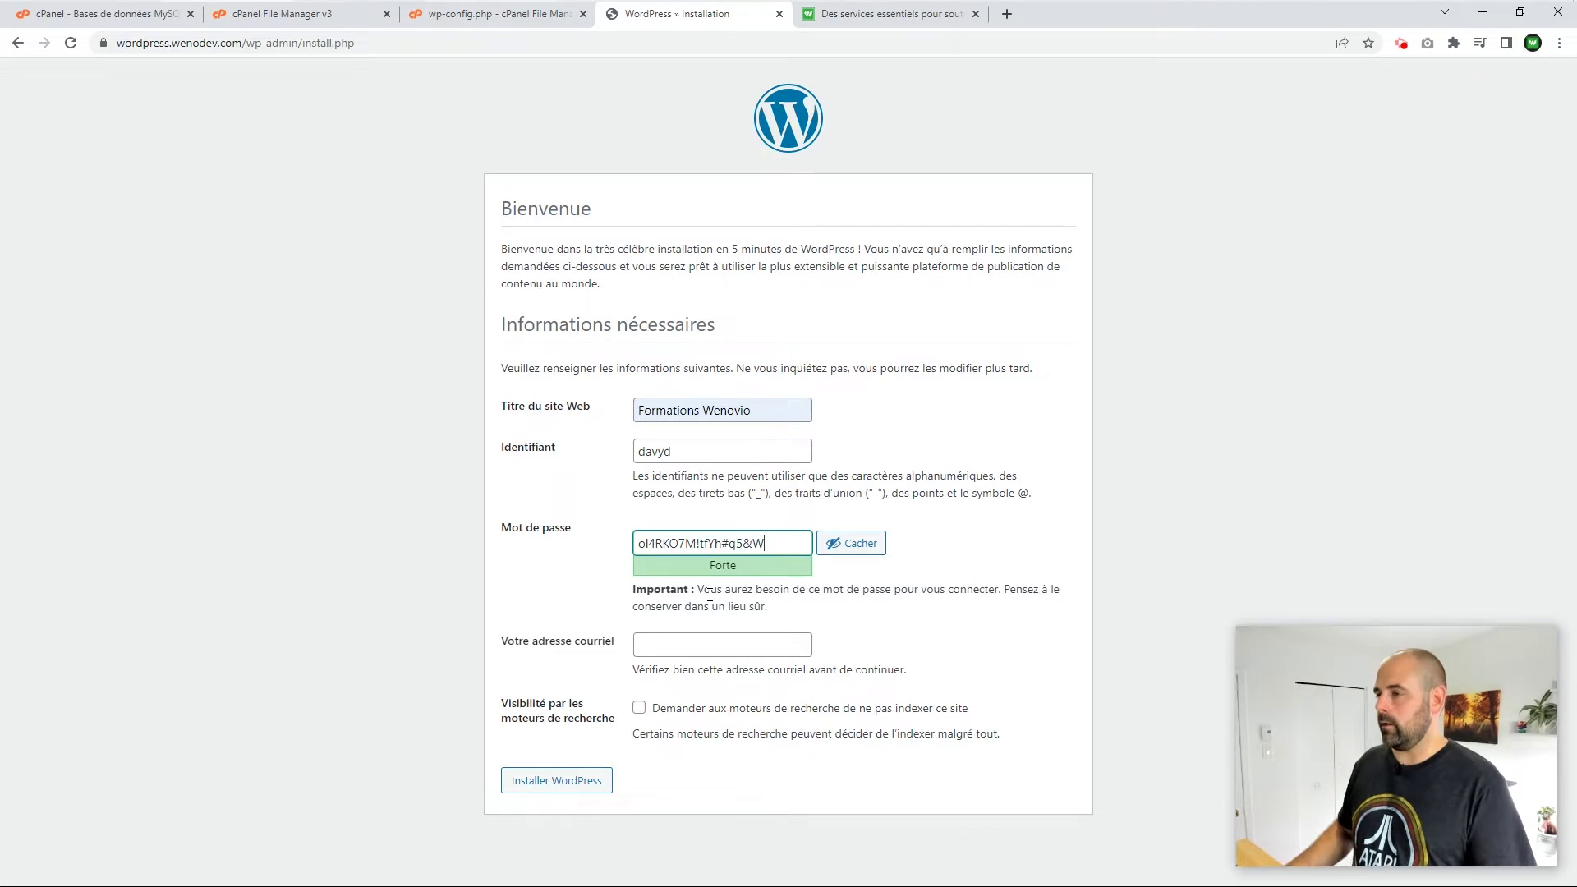
Step: Copy the final password into a new Notepad window, then return to the WordPress form
key("ctrl+a")
key("ctrl+c")
key("super+r")
type("notepad")
left_click(138, 167)
key("ctrl+v")
key("alt+Tab")
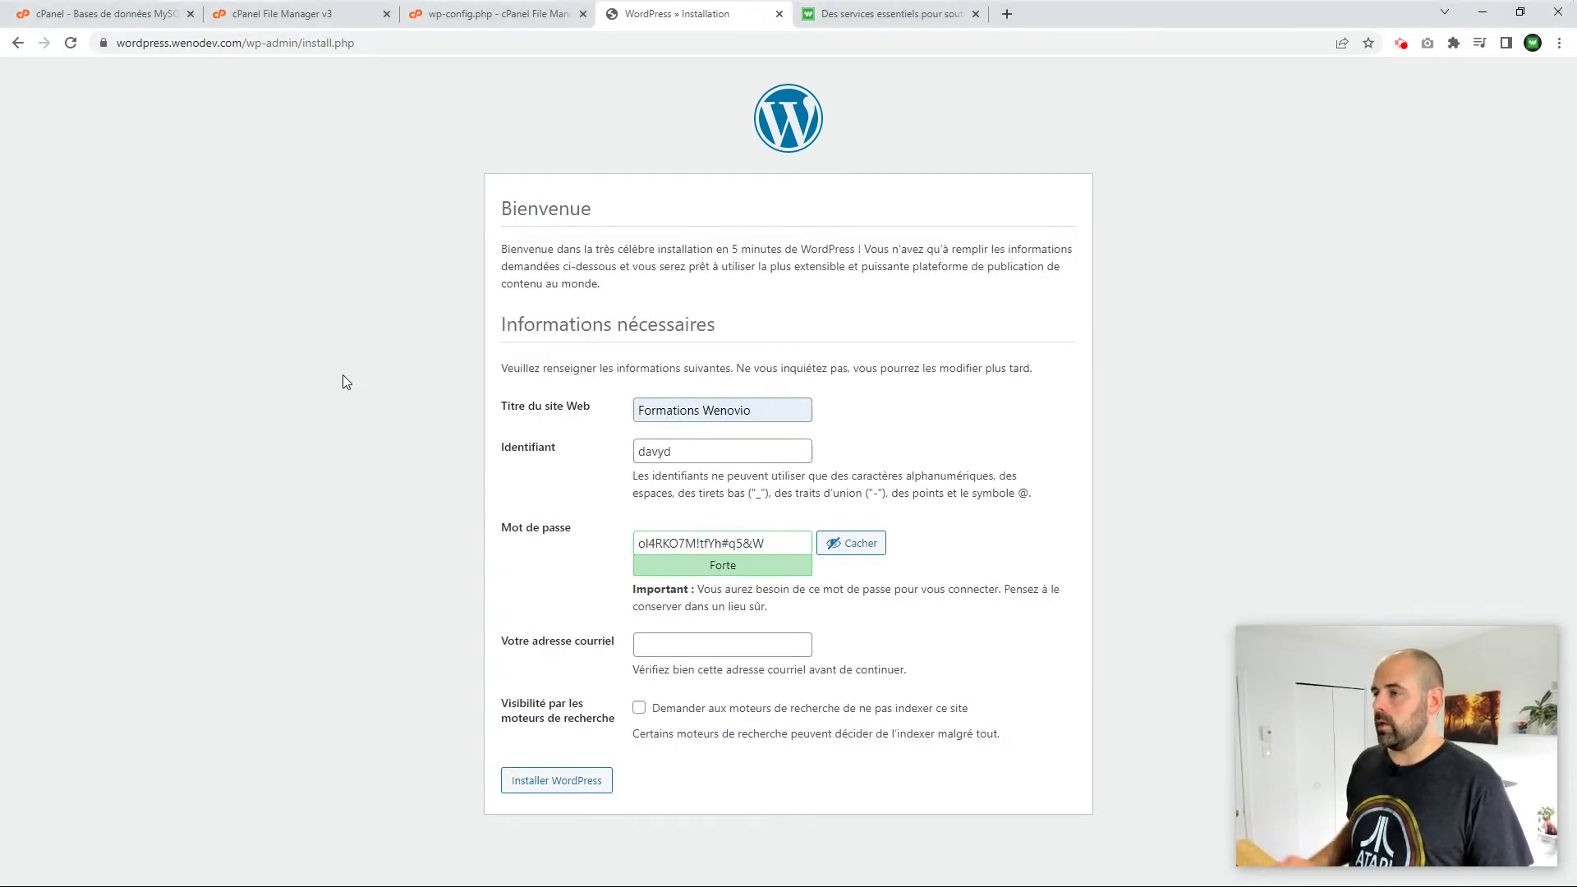
key("alt+Tab")
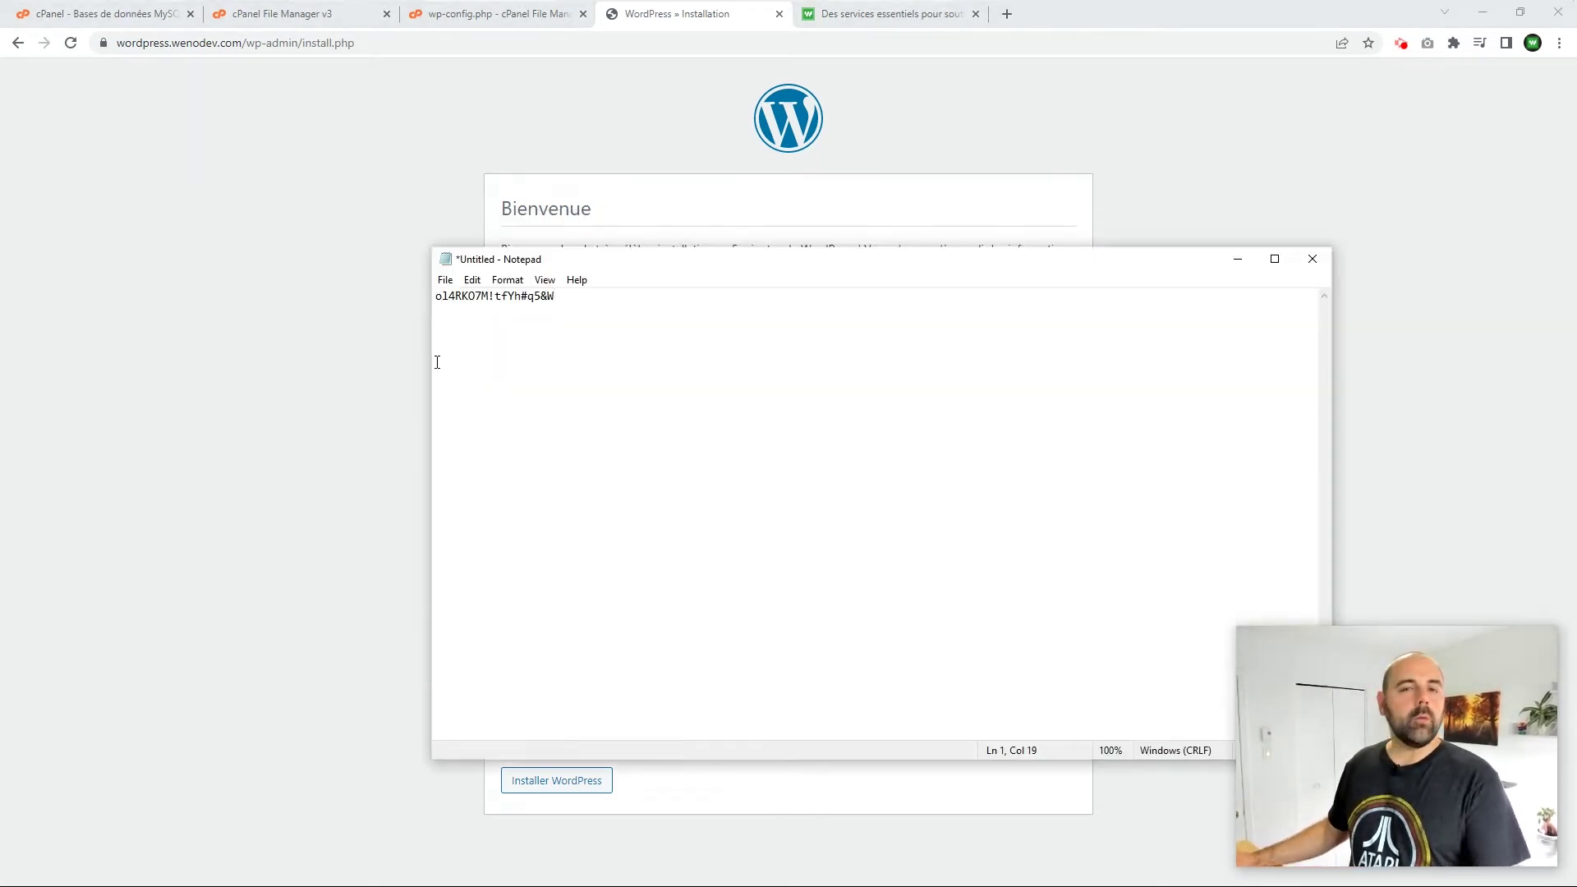
left_click(334, 376)
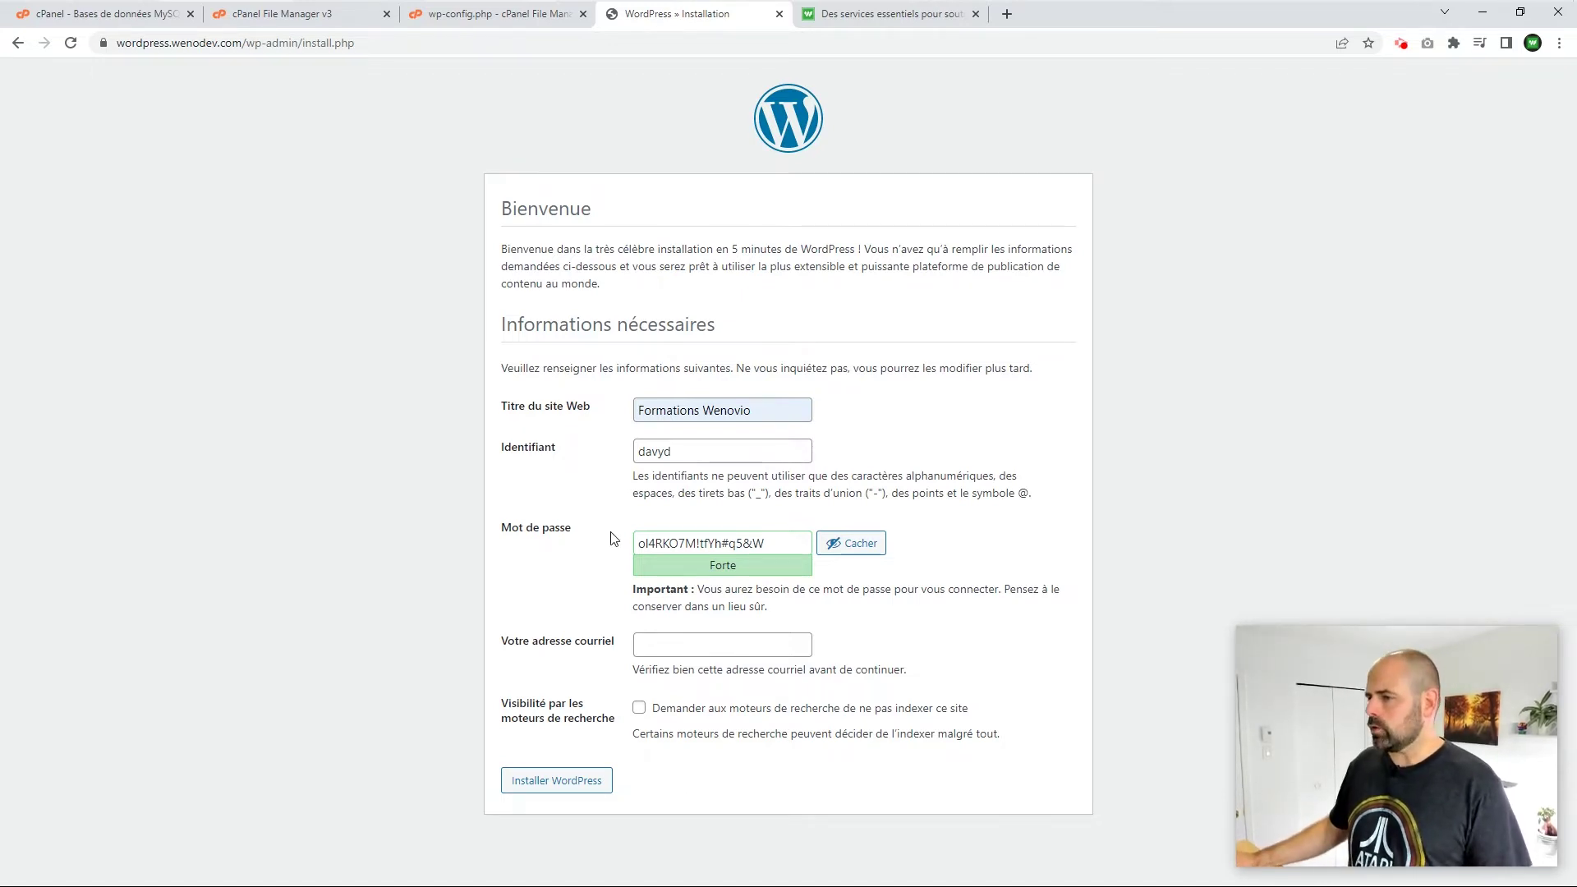
Step: Fill Votre adresse courriel with the saved work e-mail address from autofill
left_click(690, 643)
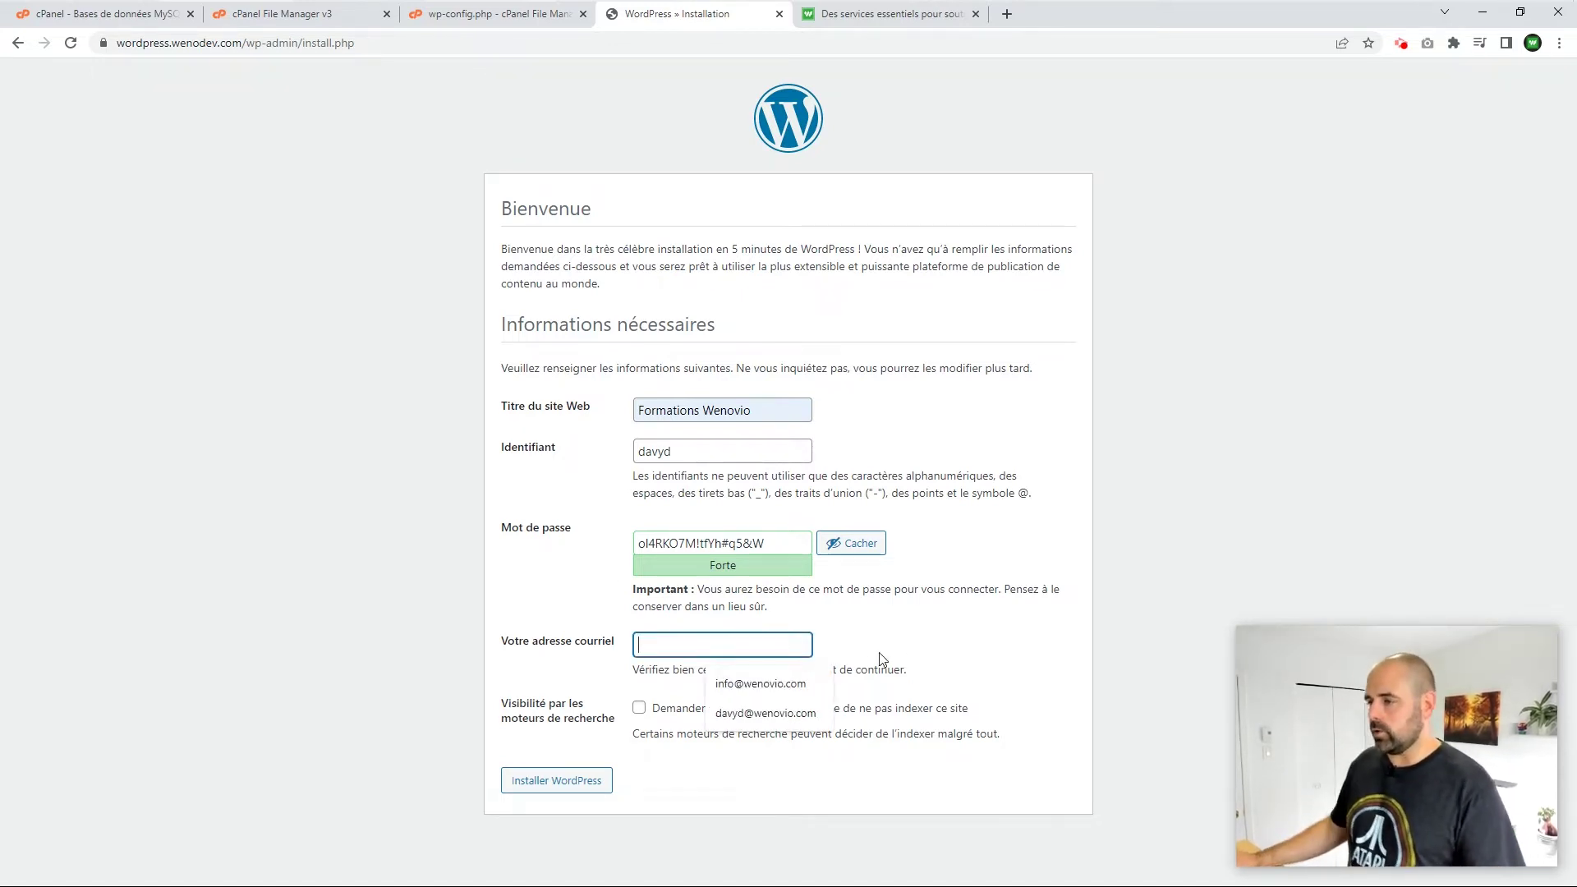
left_click(764, 712)
left_click(404, 605)
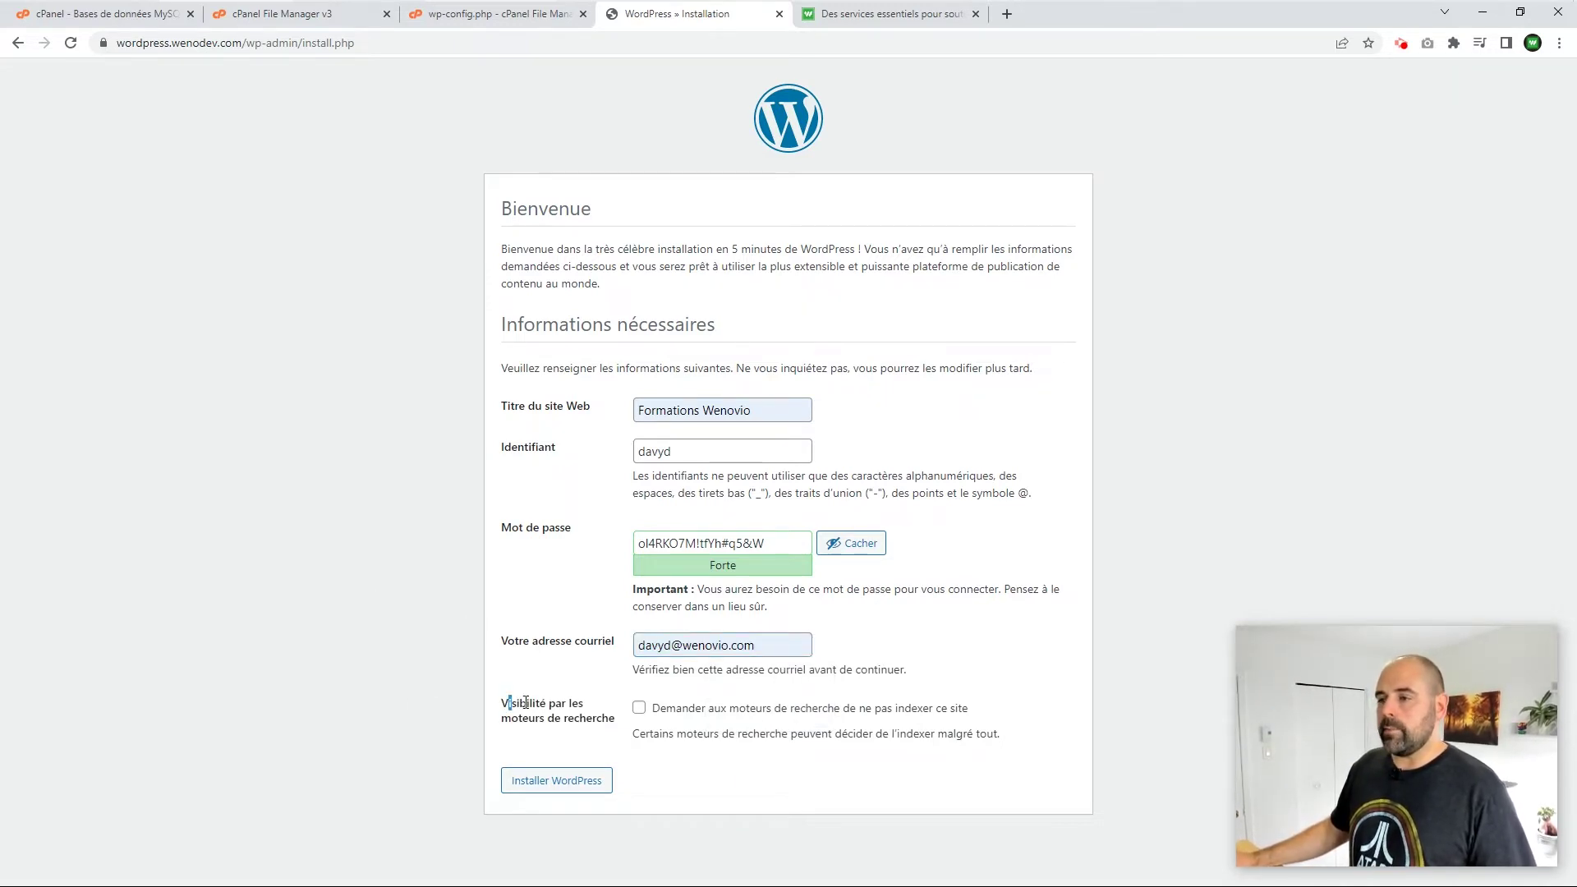
Step: Tick 'Demander aux moteurs de recherche de ne pas indexer ce site'
left_click_drag(503, 703, 588, 722)
left_click(612, 725)
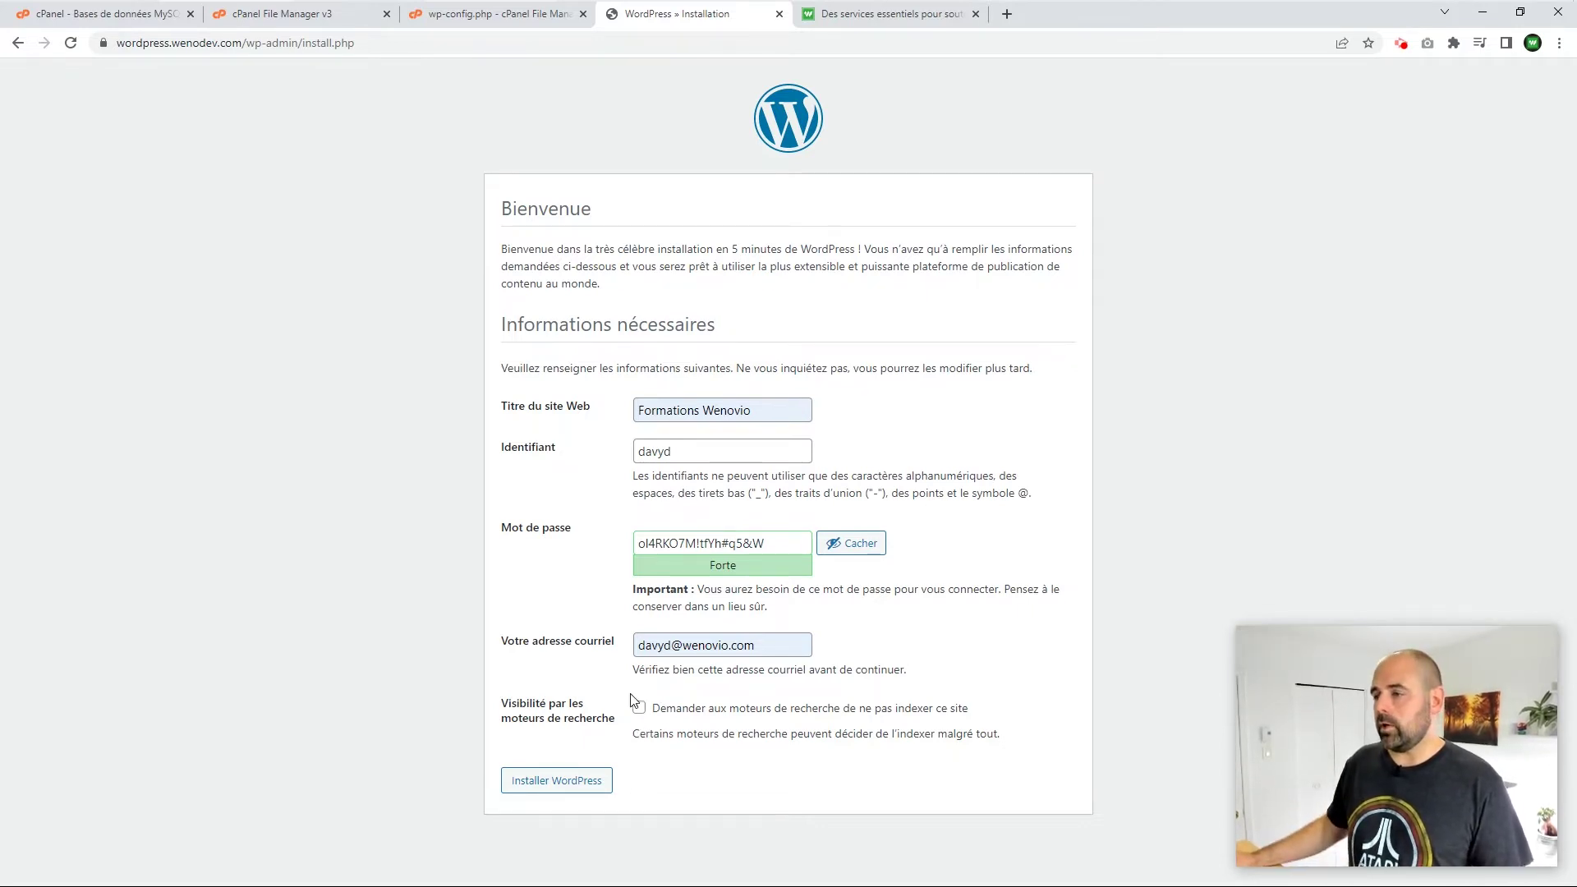
left_click(639, 707)
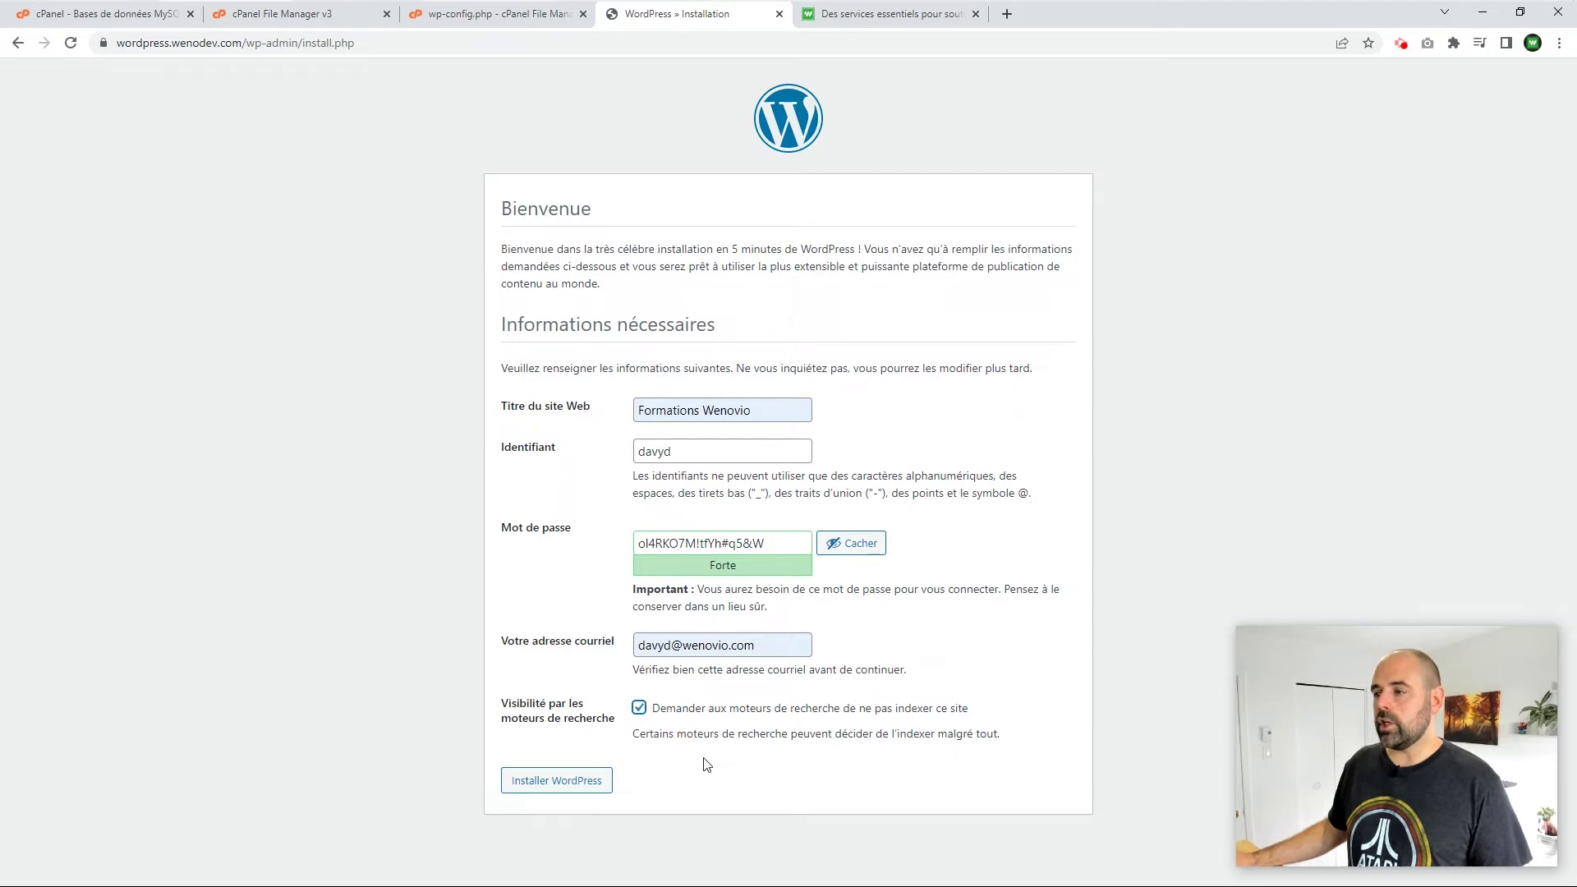
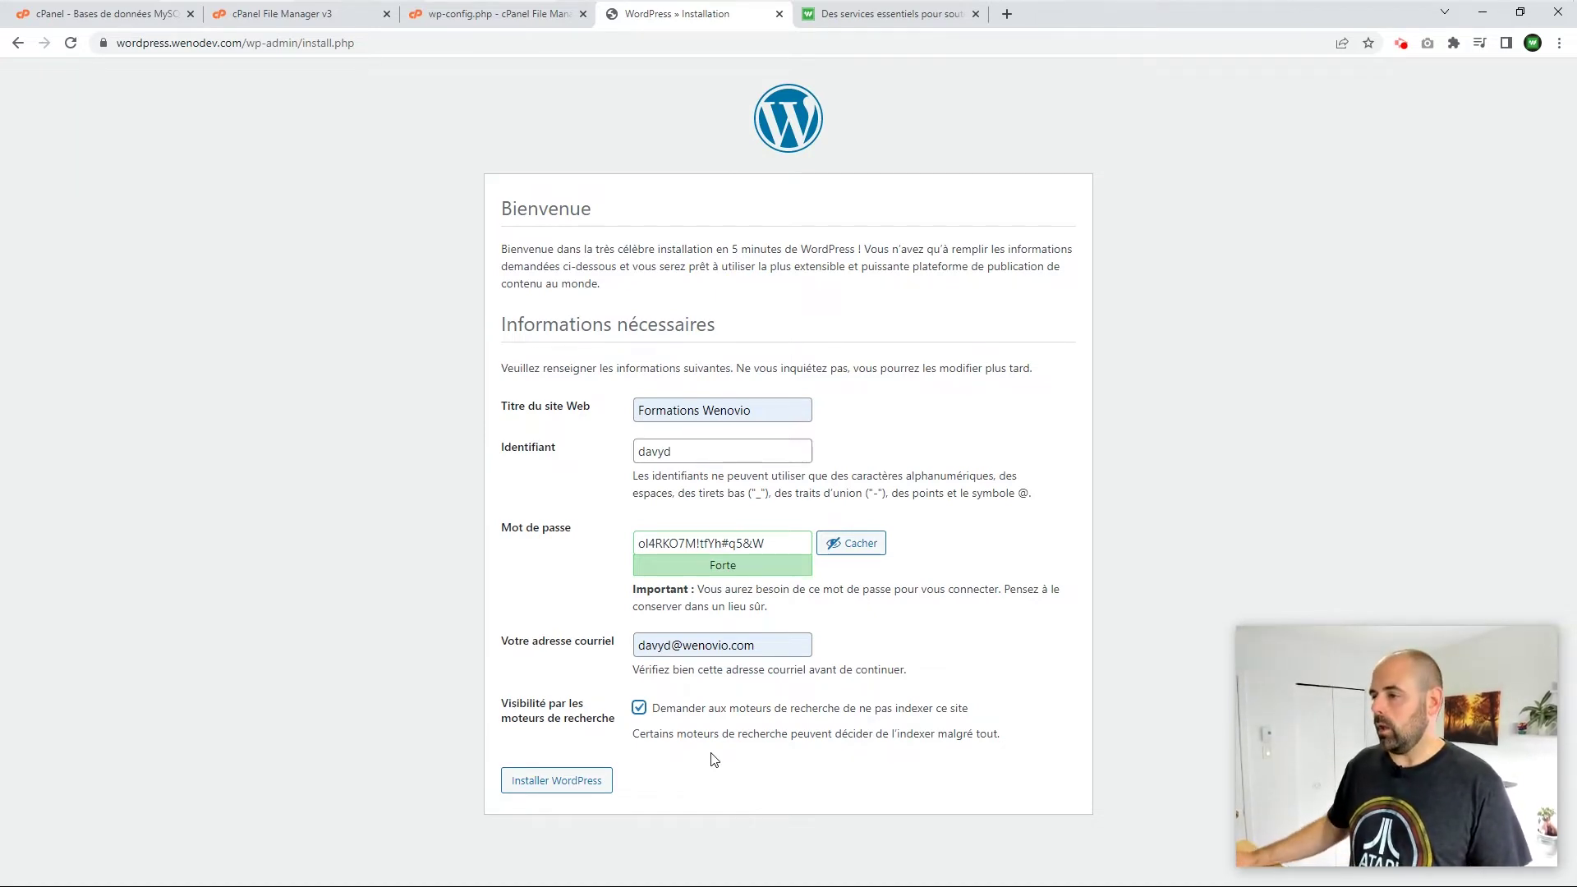
Step: Finish installing WordPress, then log in with the admin username, pasted password and 'Se souvenir de moi' checked
left_click(559, 784)
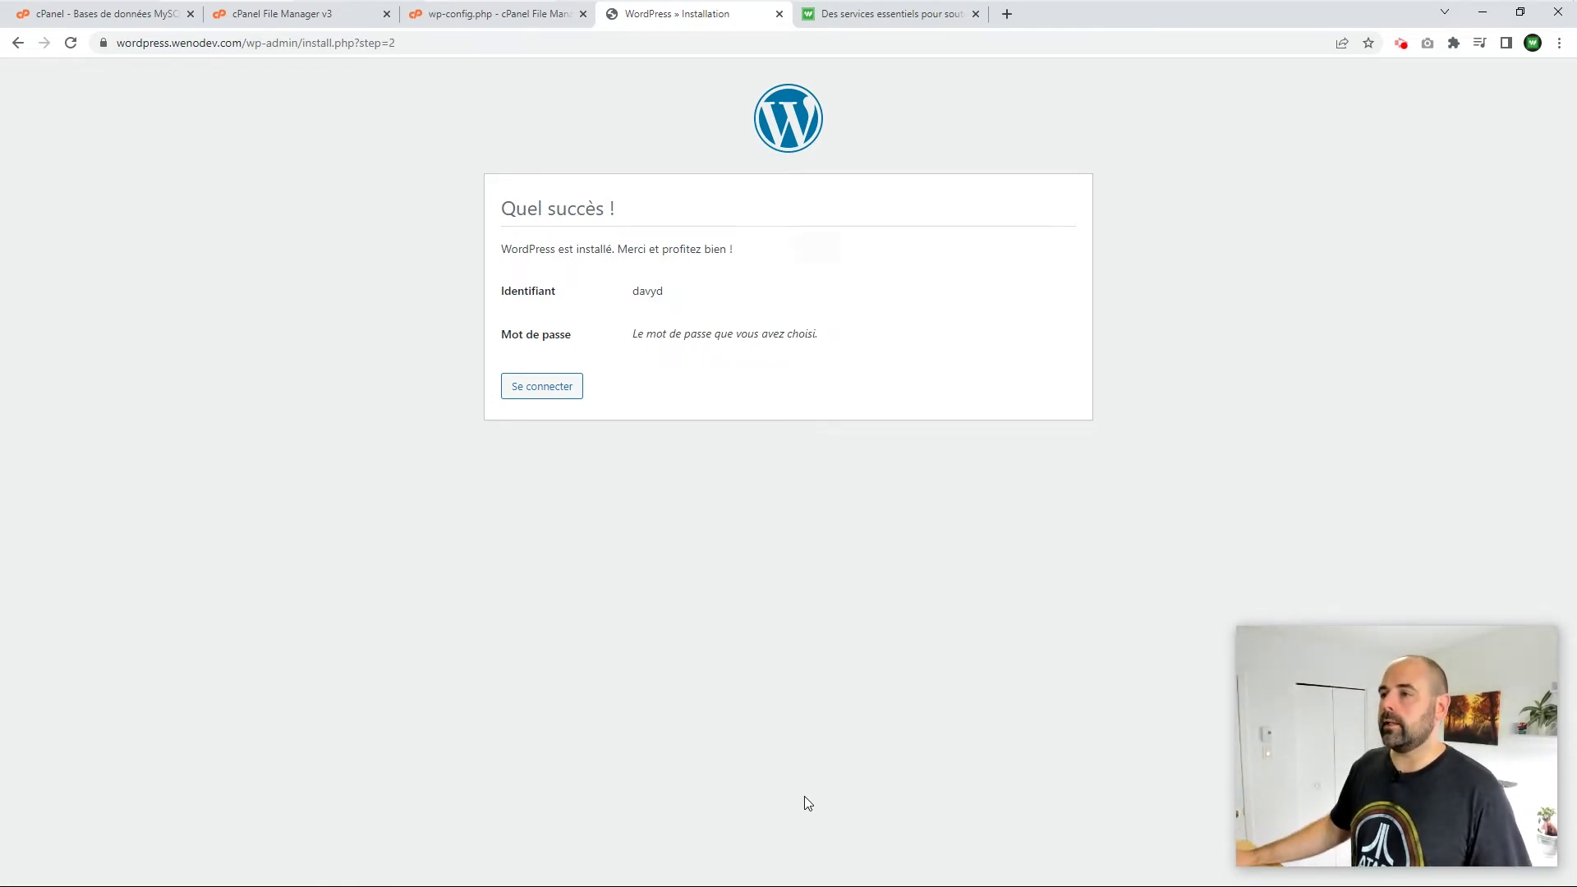
left_click(528, 385)
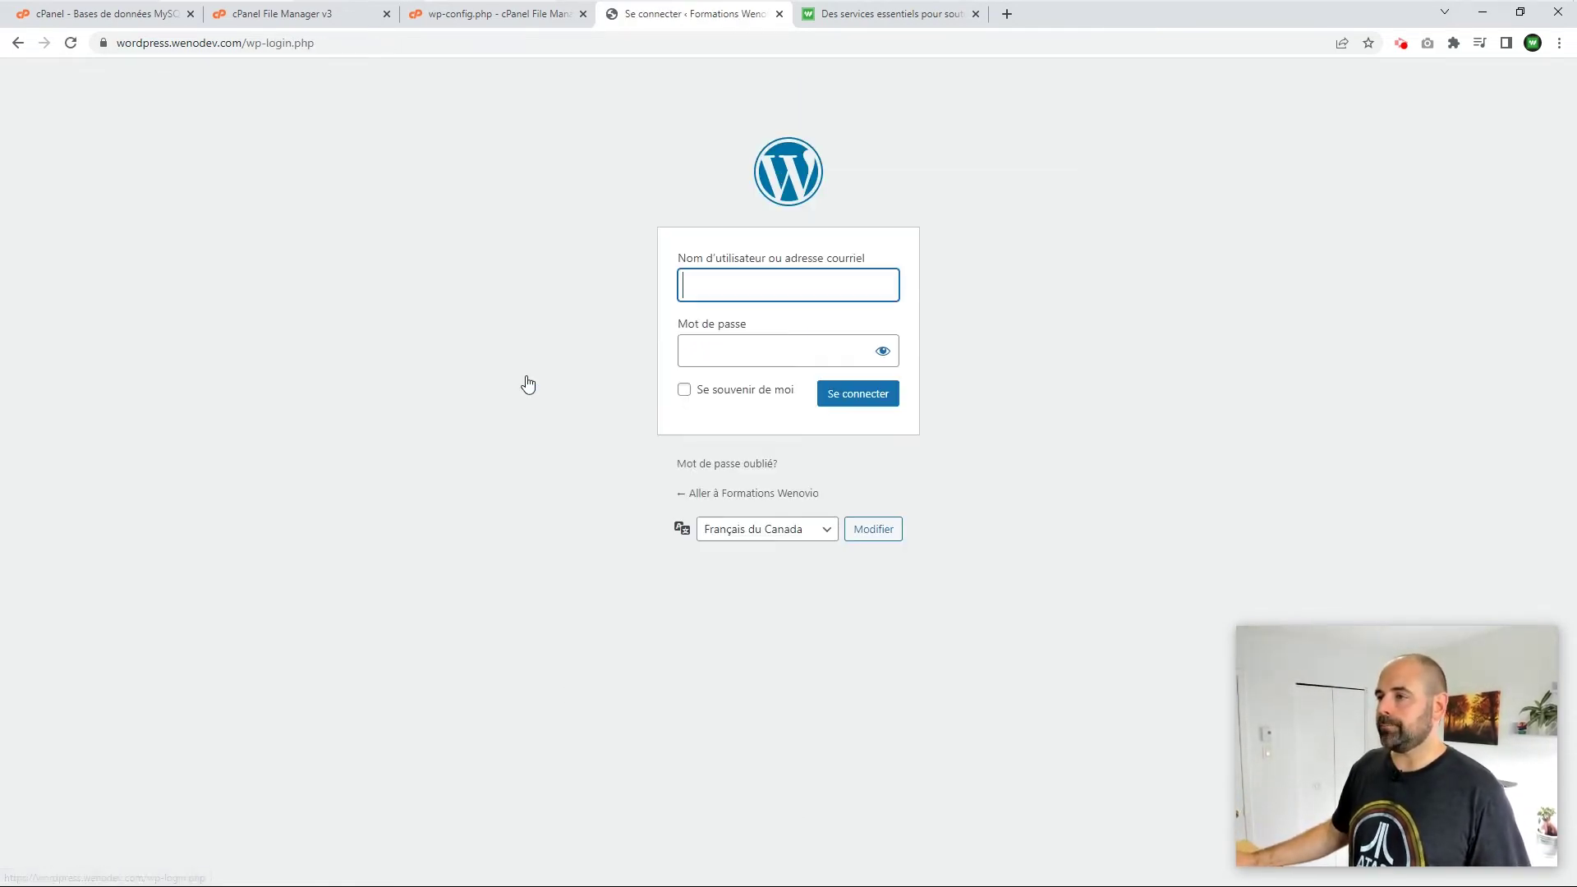
type("davyd")
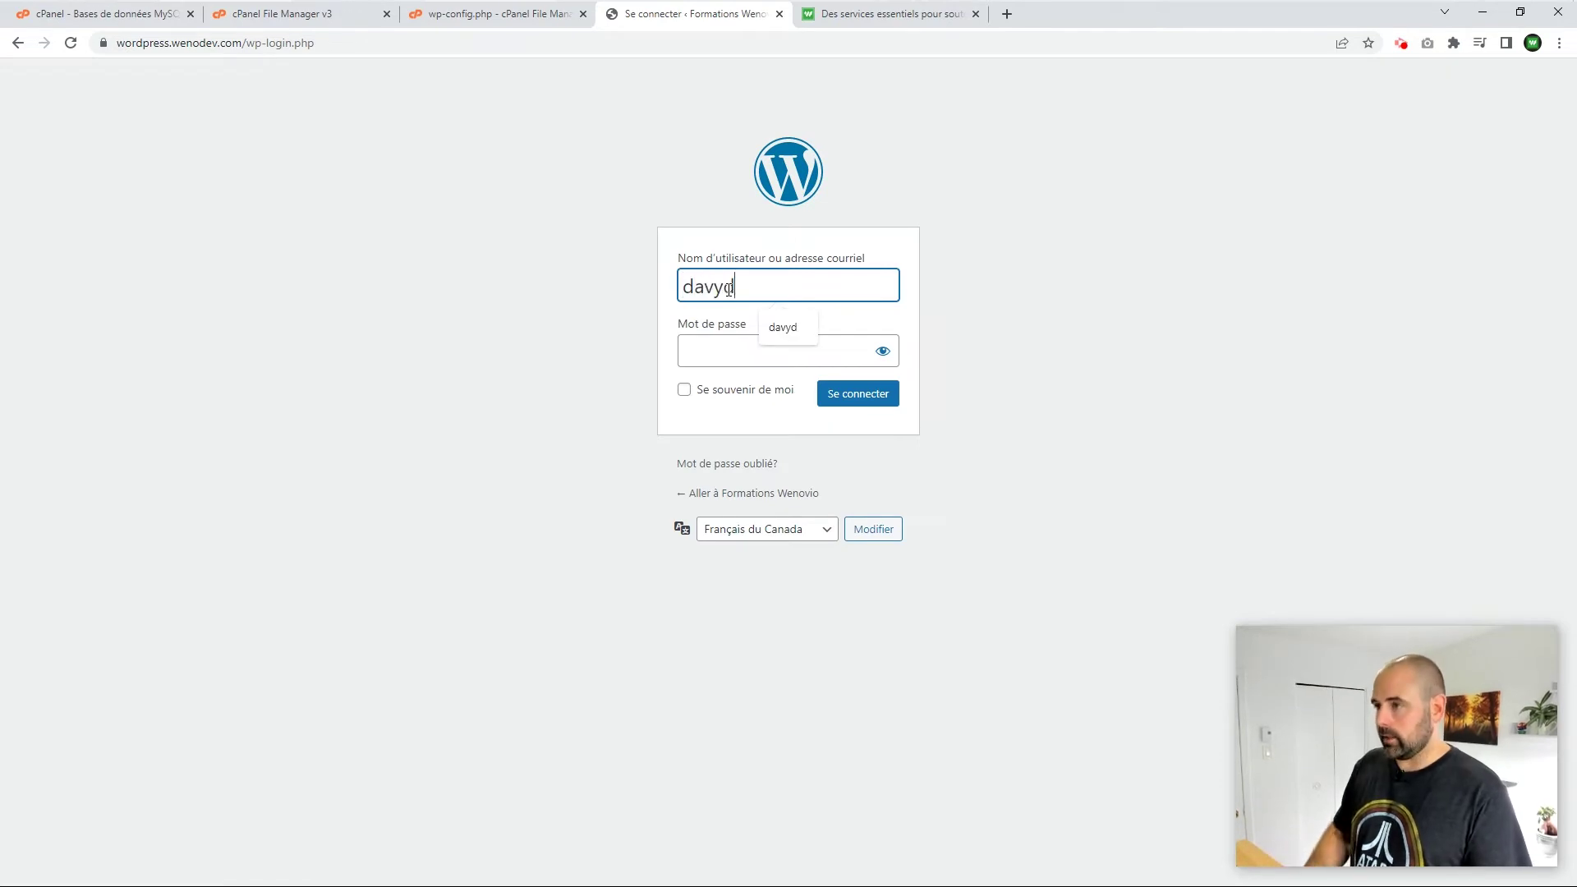
left_click(711, 345)
key("ctrl+v")
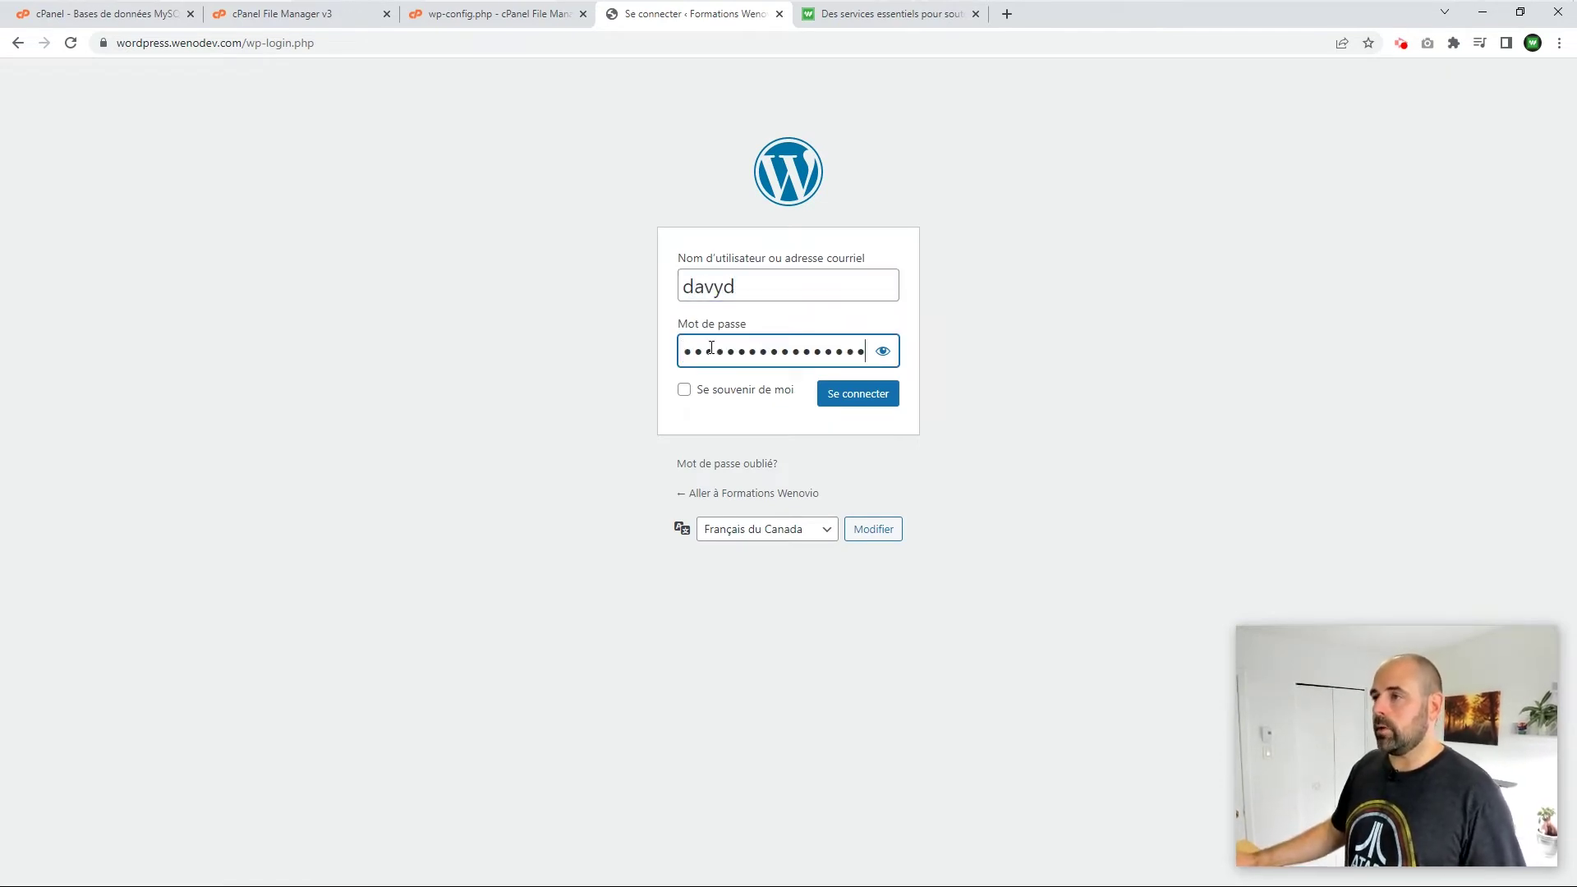
left_click(684, 393)
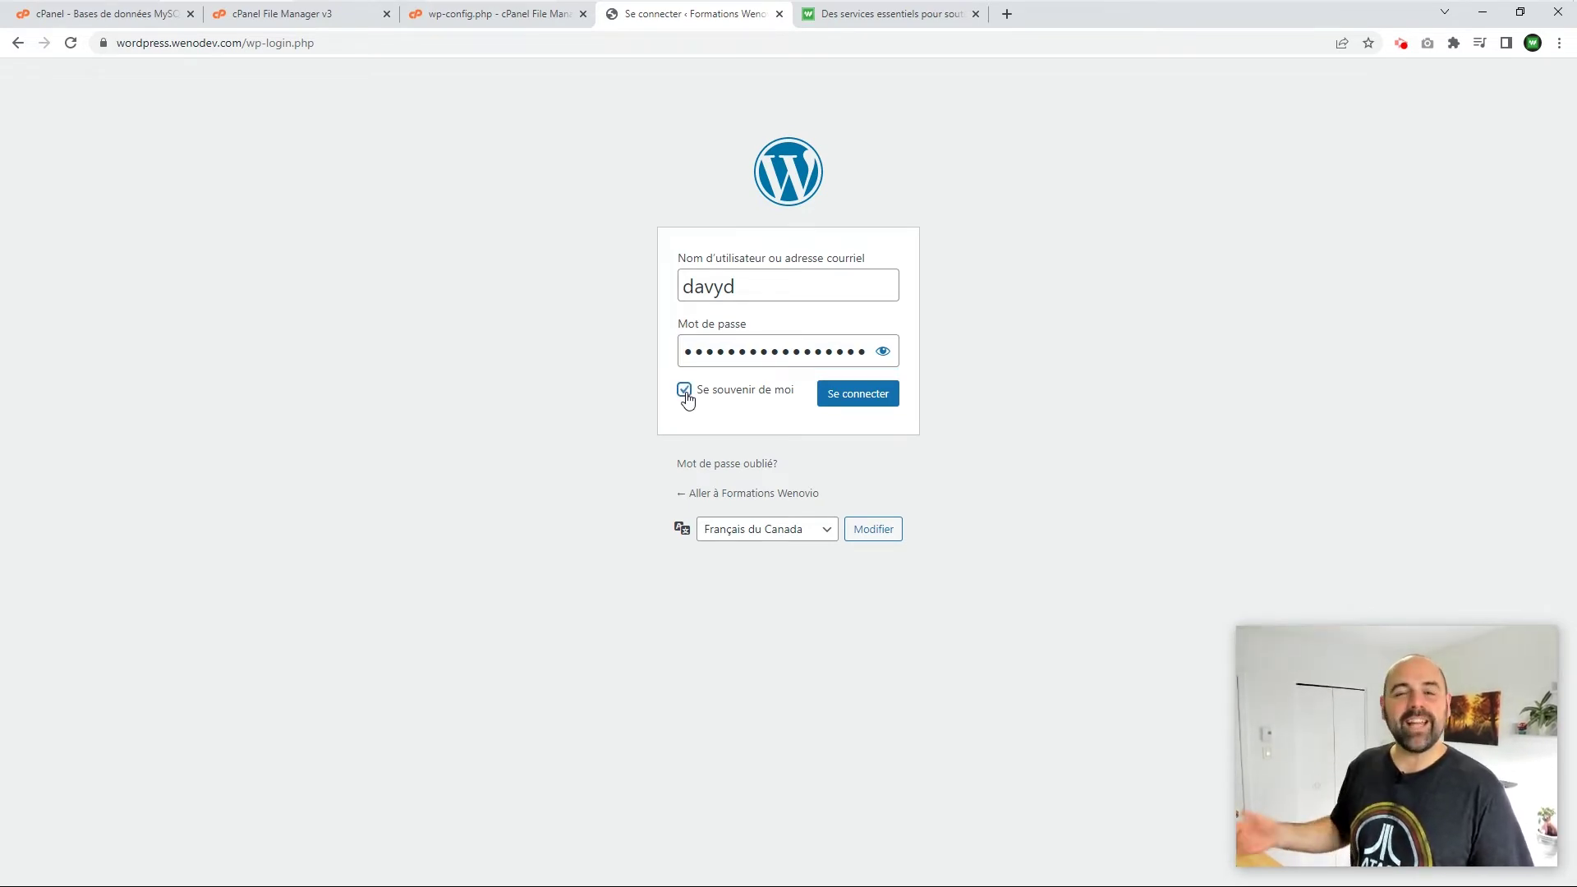
left_click(854, 395)
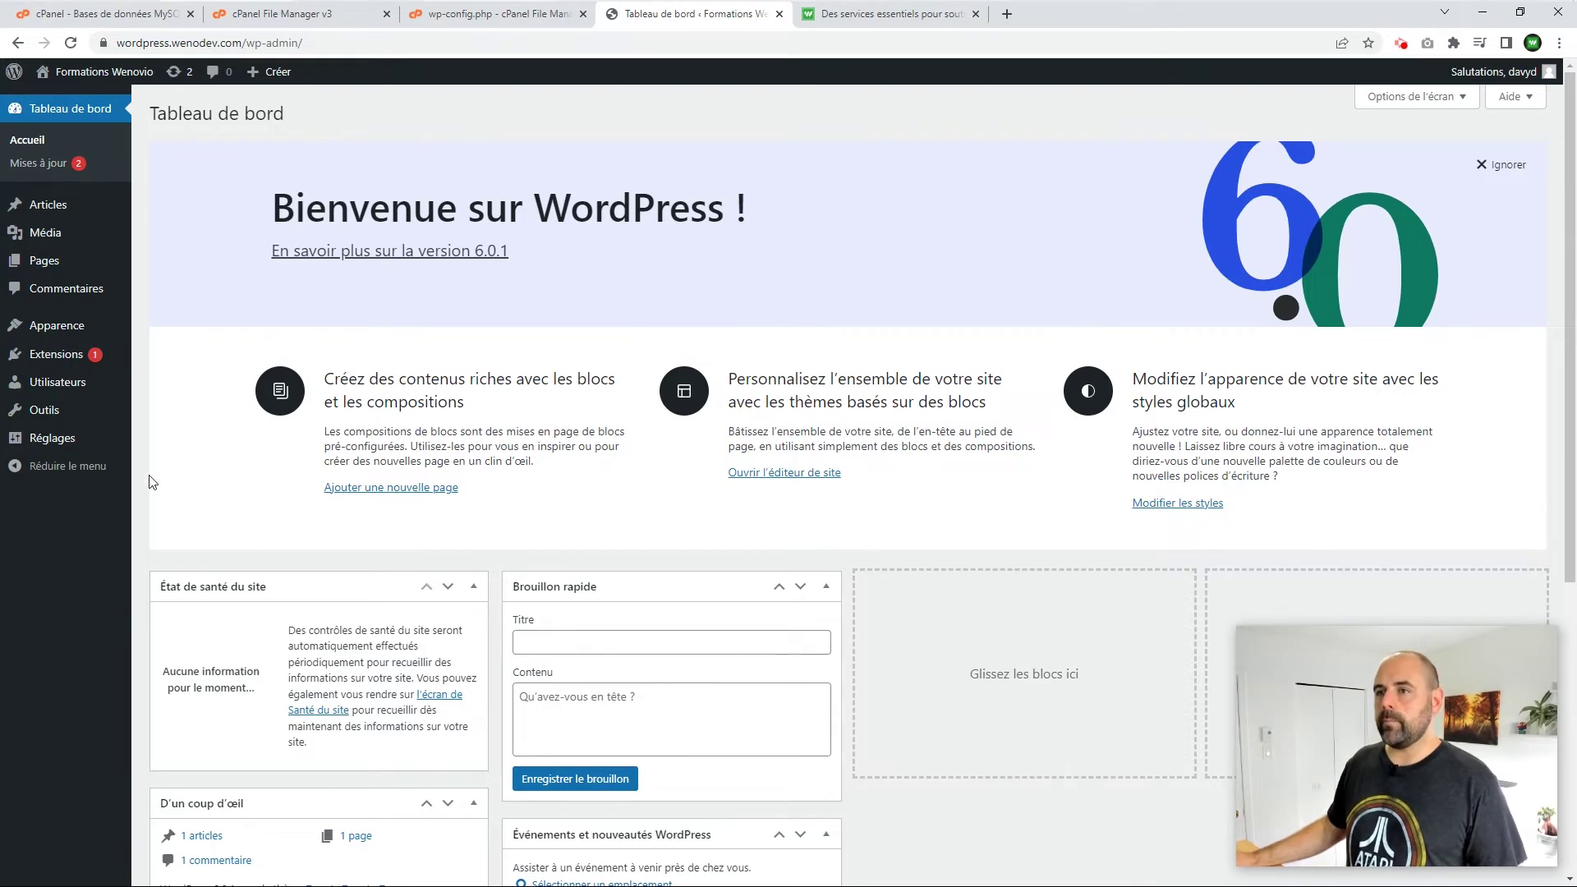
Step: Bring up the Réglages menu in the admin dashboard sidebar
mouse_move(45, 442)
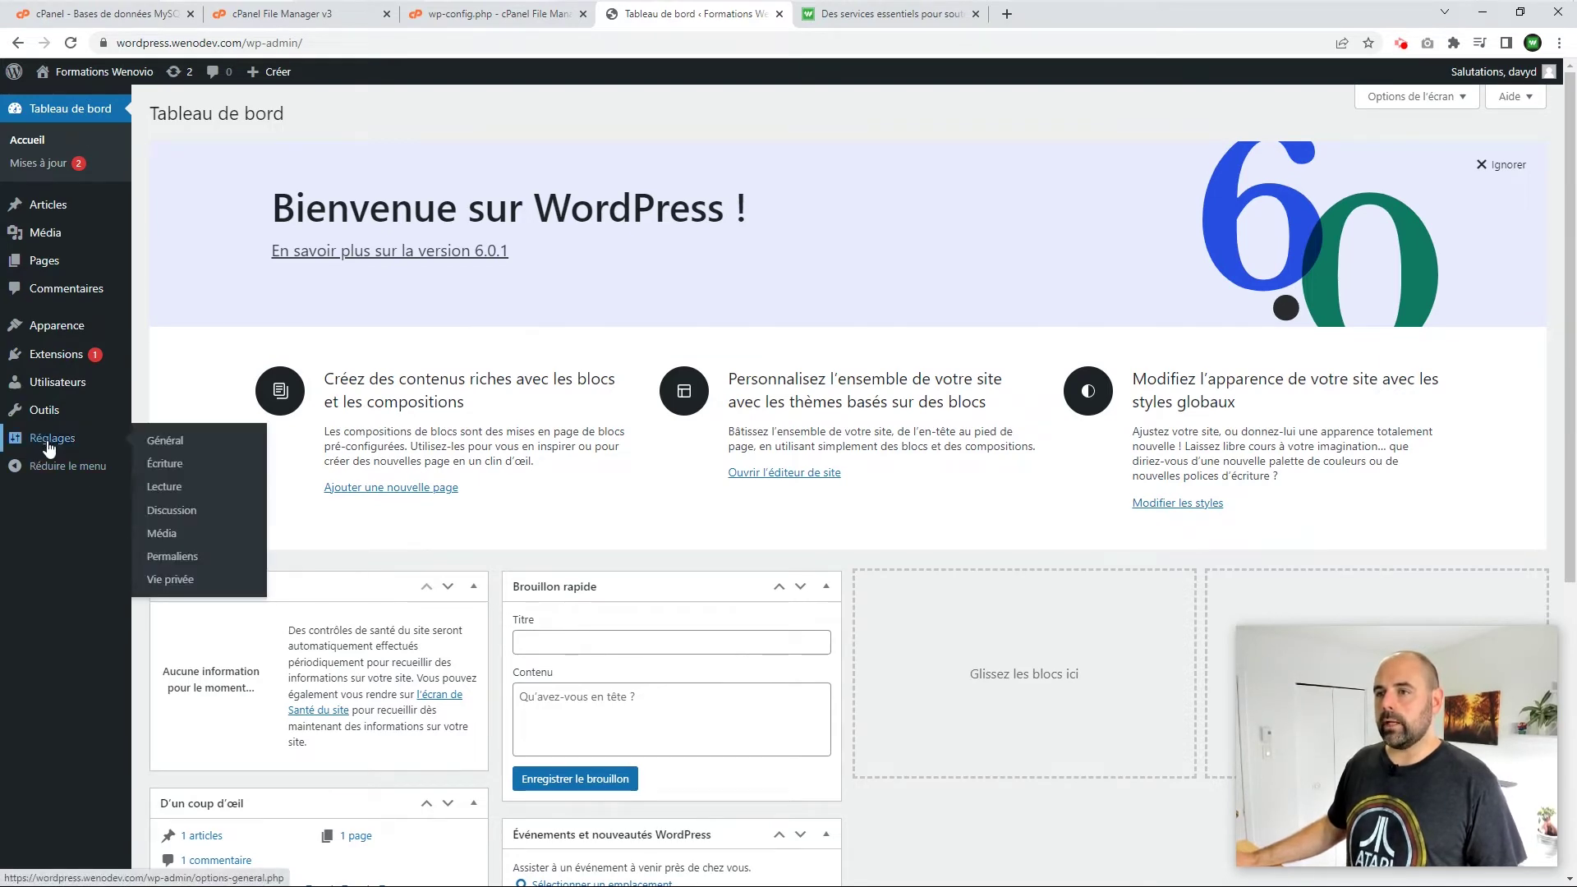
Step: Open Réglages > Général and erase the default Slogan text so the tagline is empty
left_click(172, 444)
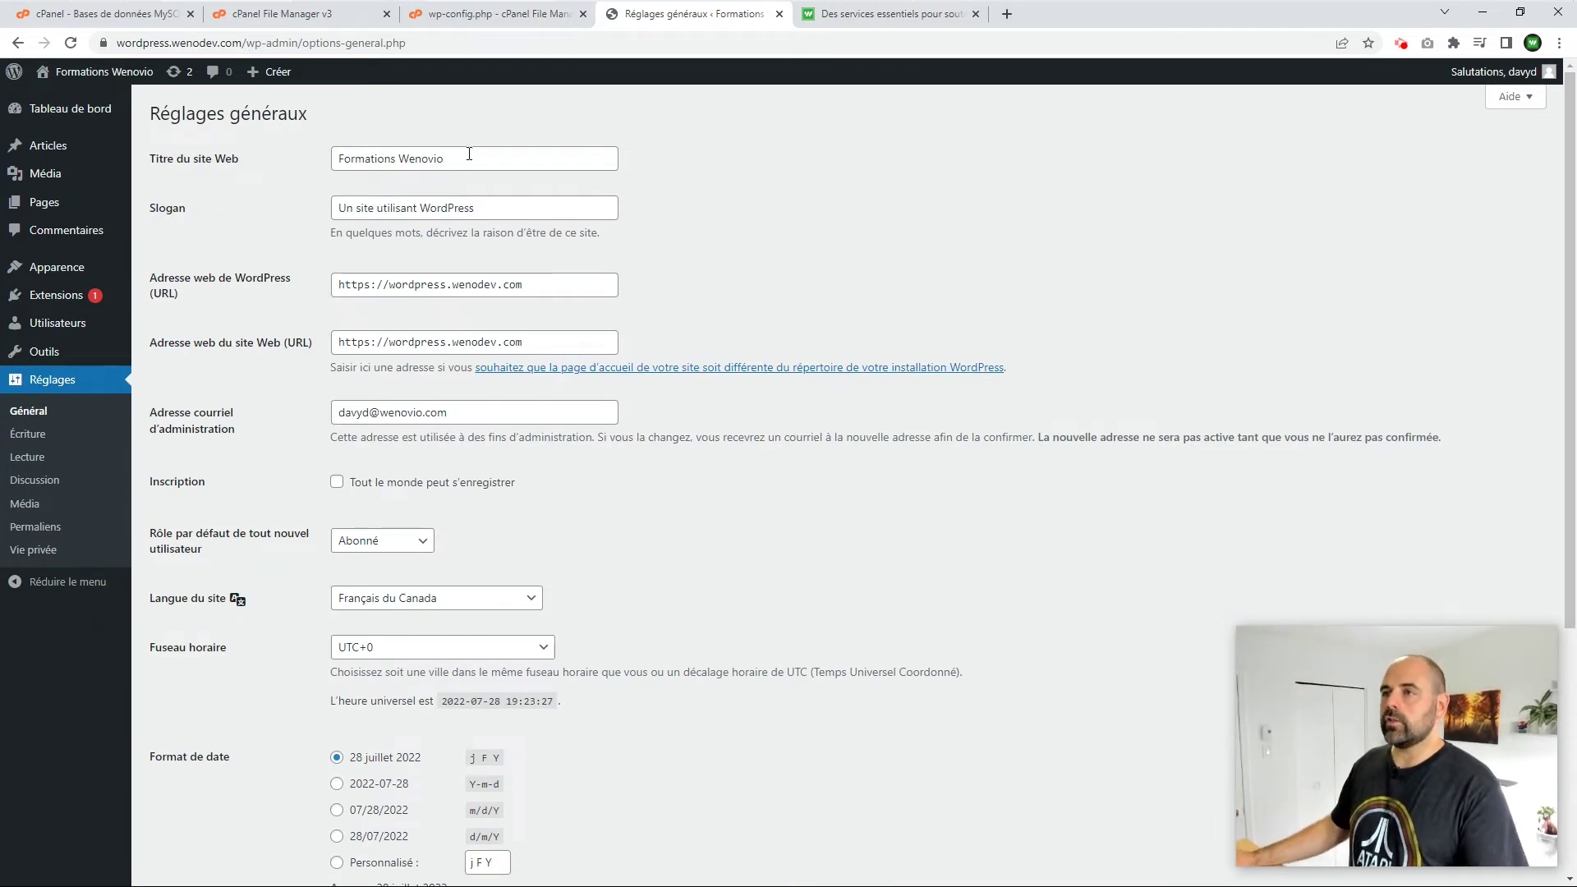
left_click_drag(468, 155, 278, 170)
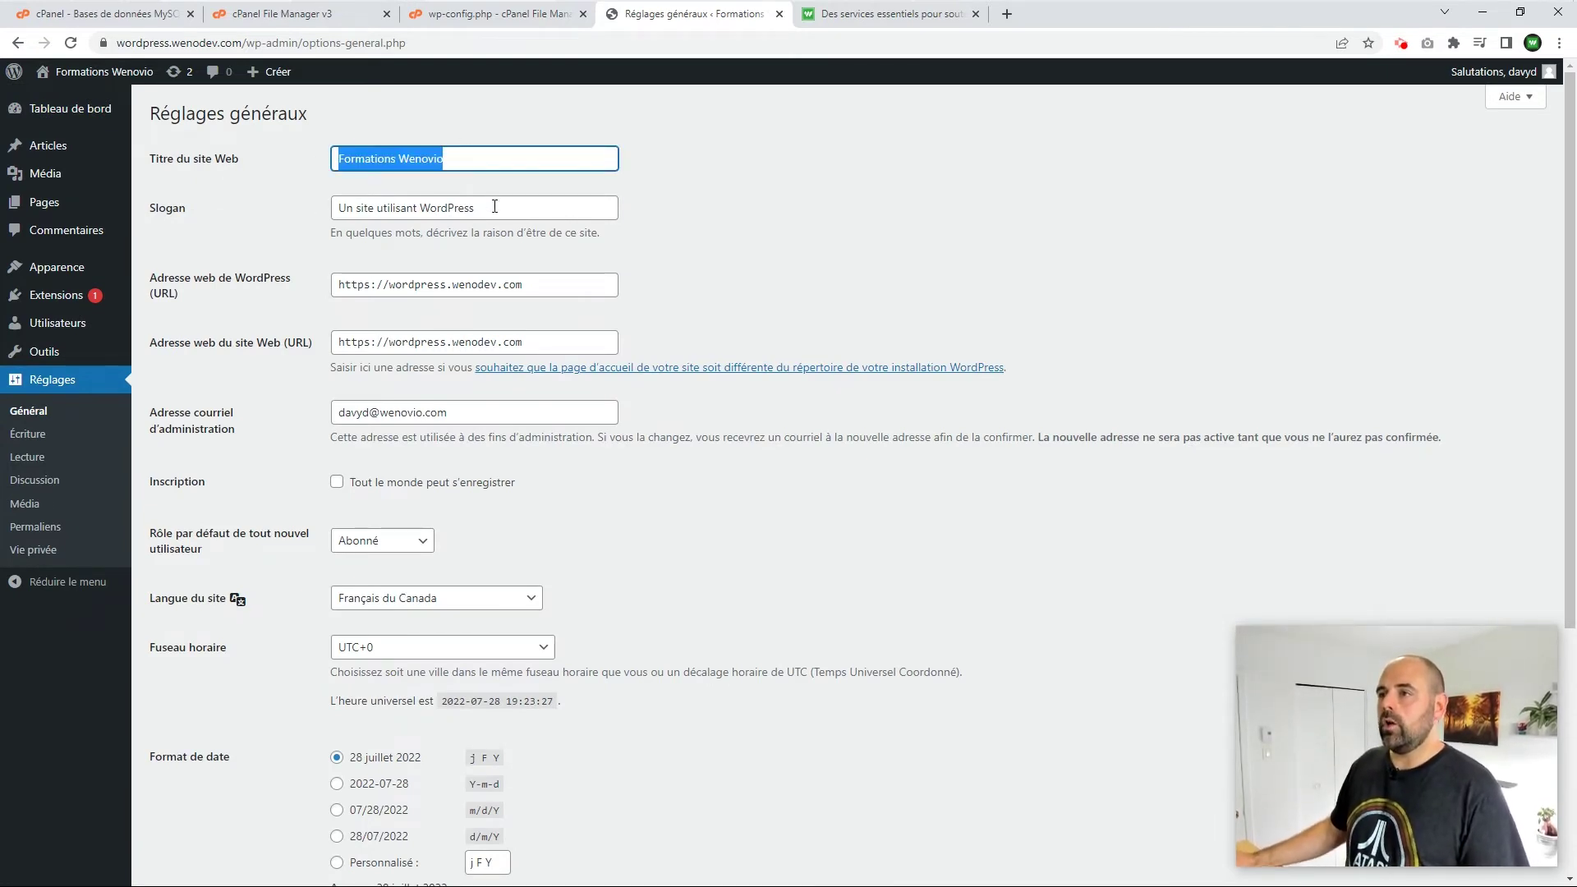
left_click_drag(494, 206, 278, 205)
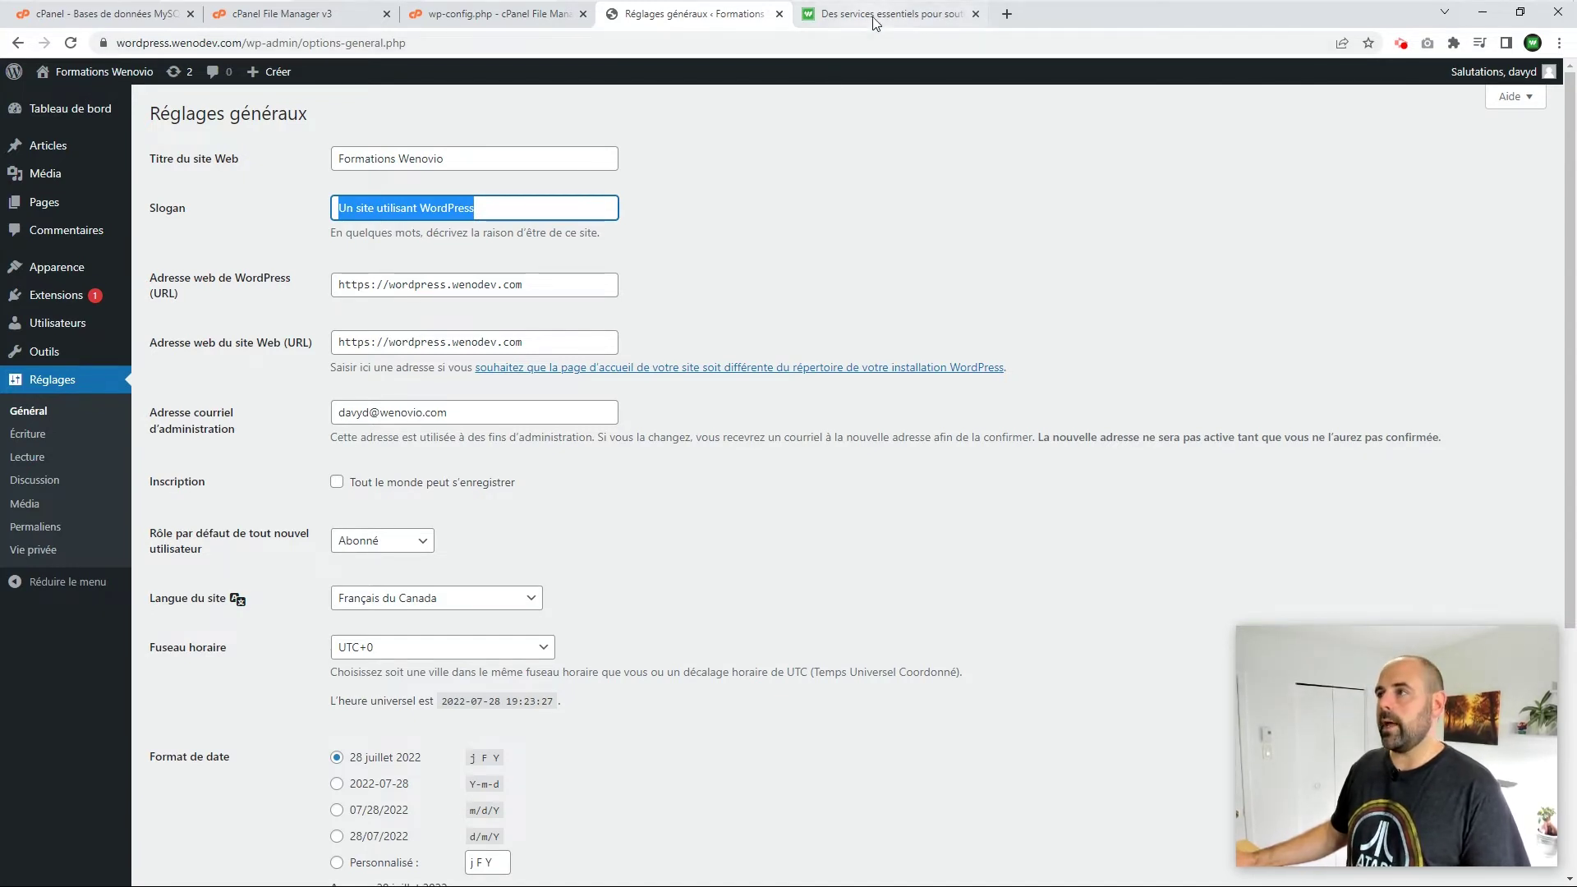
mouse_move(871, 18)
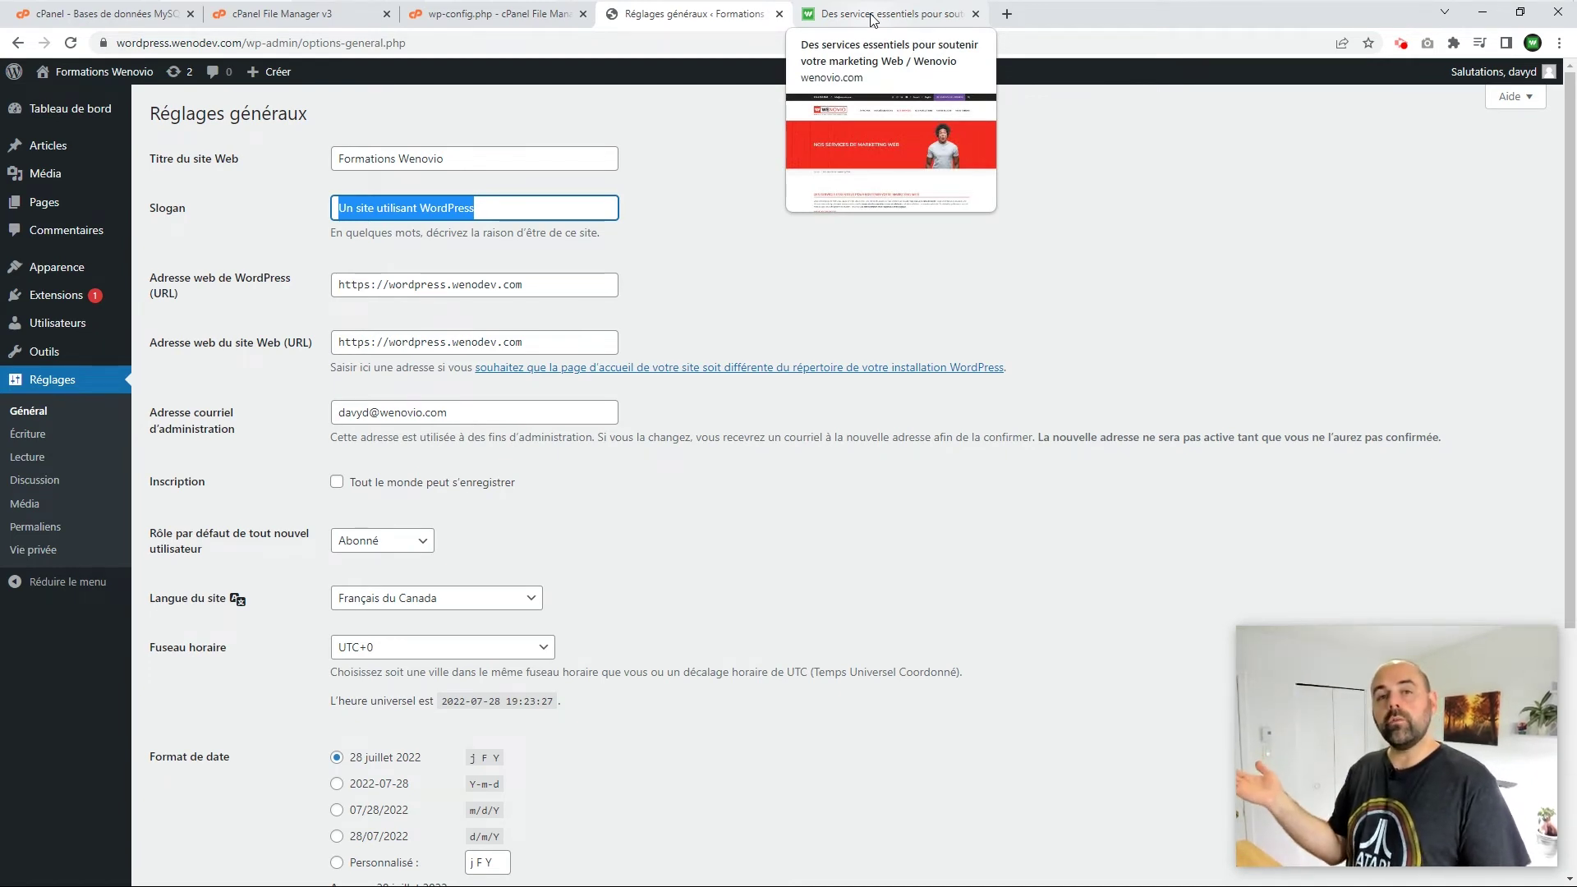
left_click(496, 207)
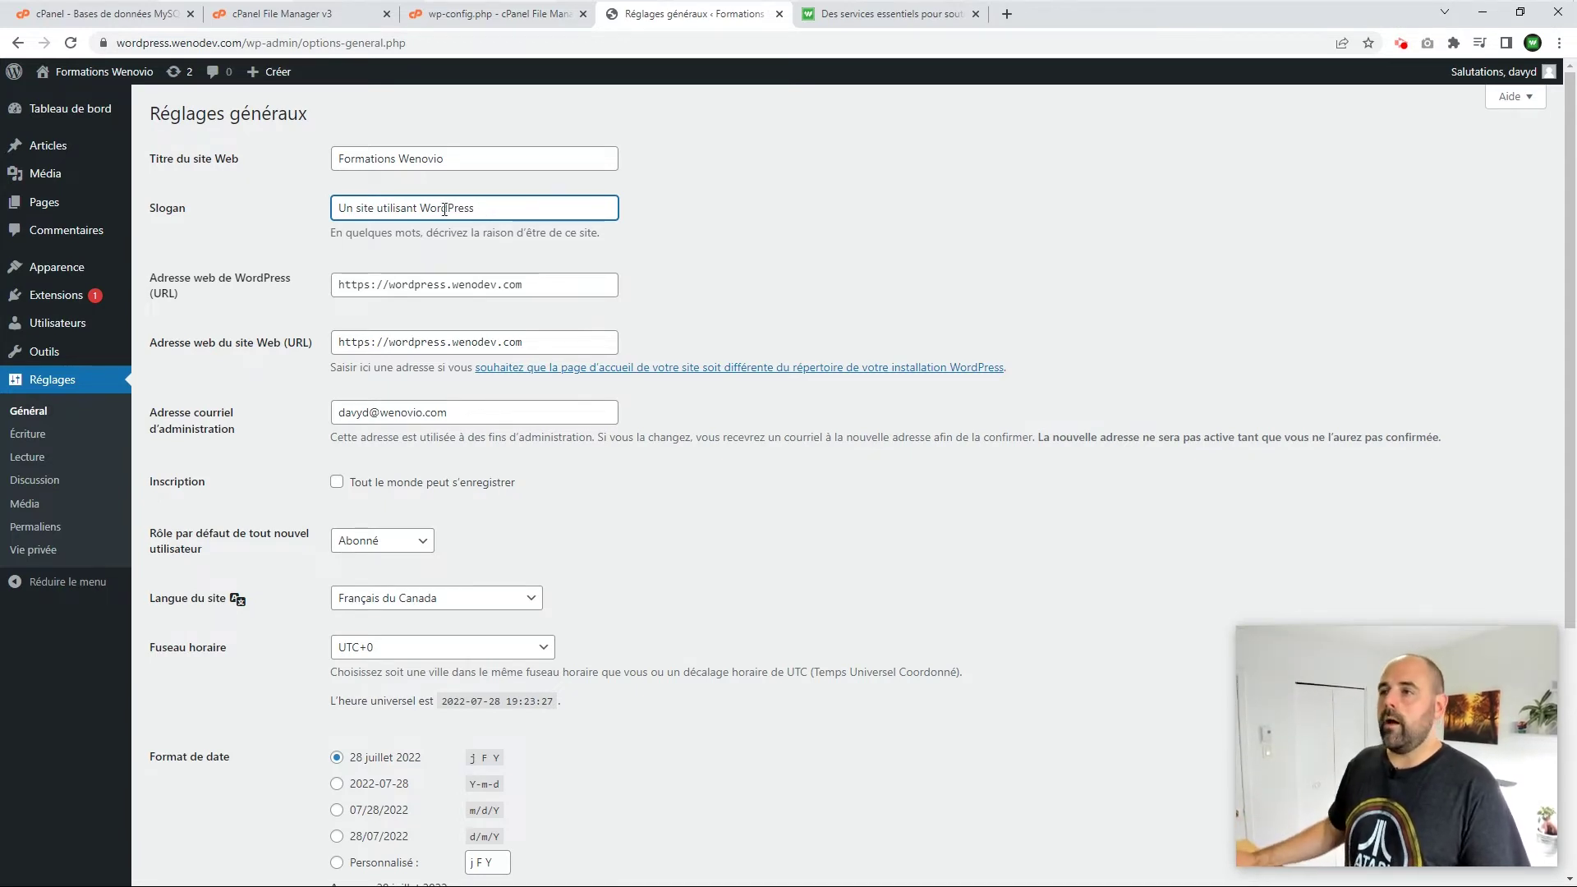
key("ctrl+a")
key("BackSpace")
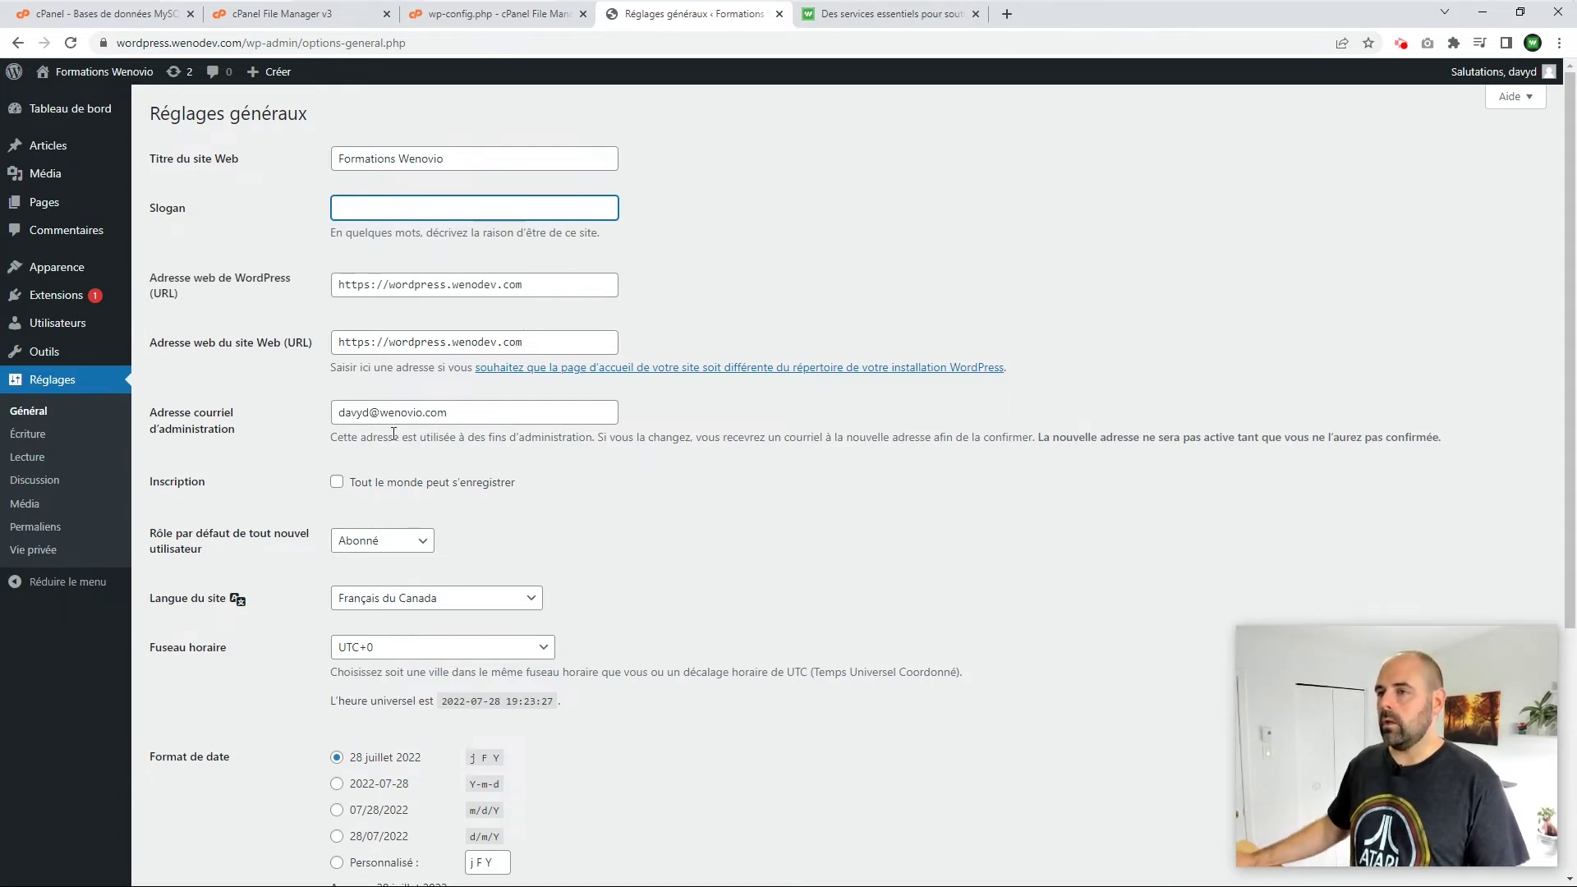
scroll(185, 398, "down", 2)
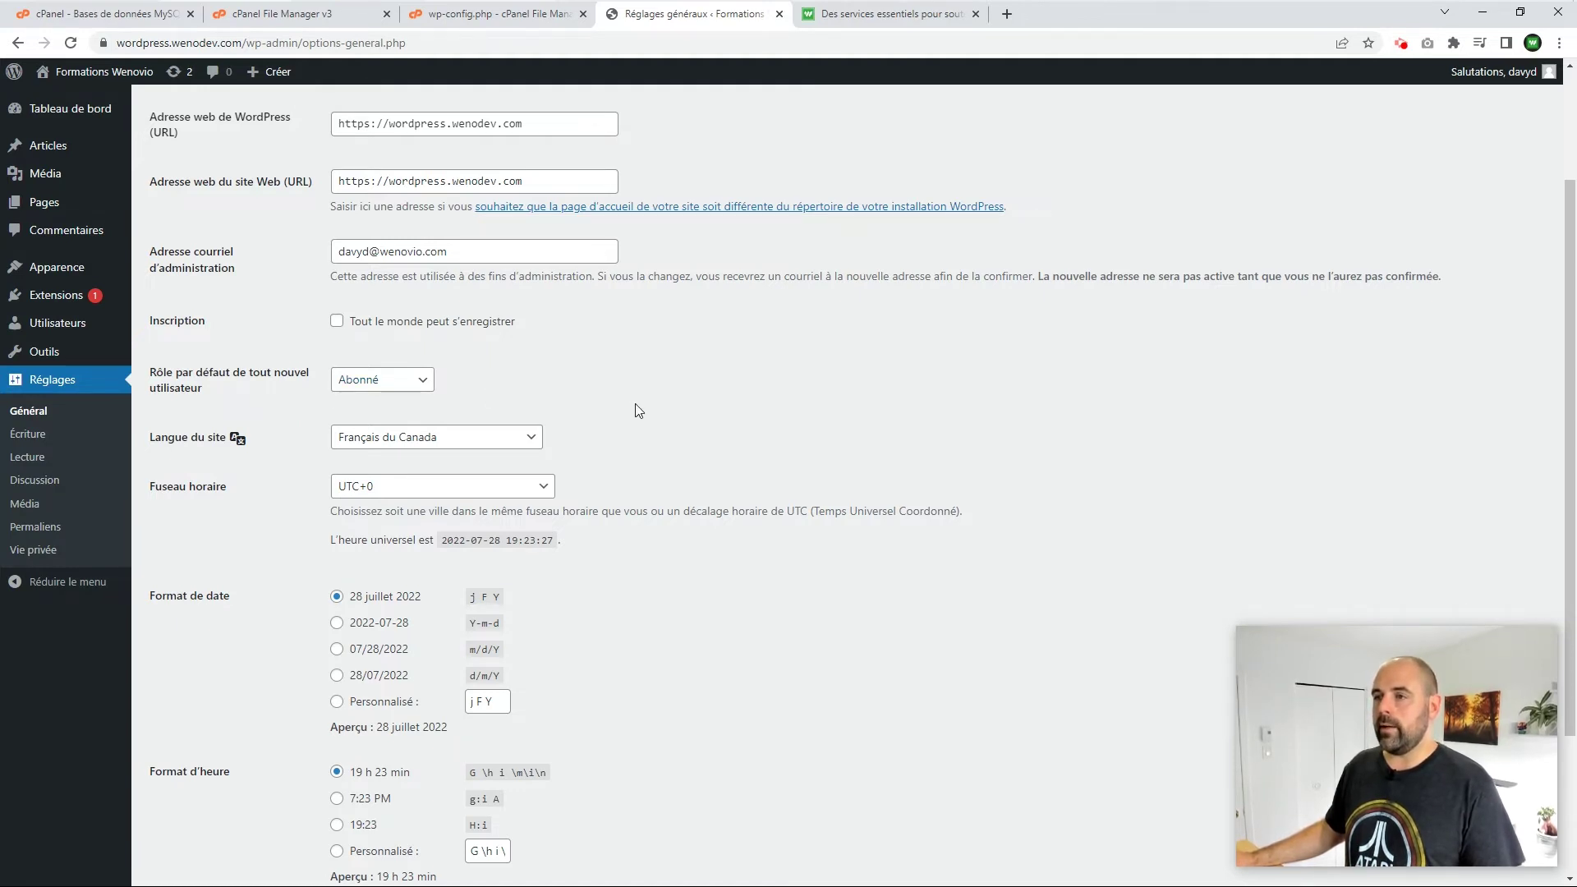
scroll(639, 410, "down", 2)
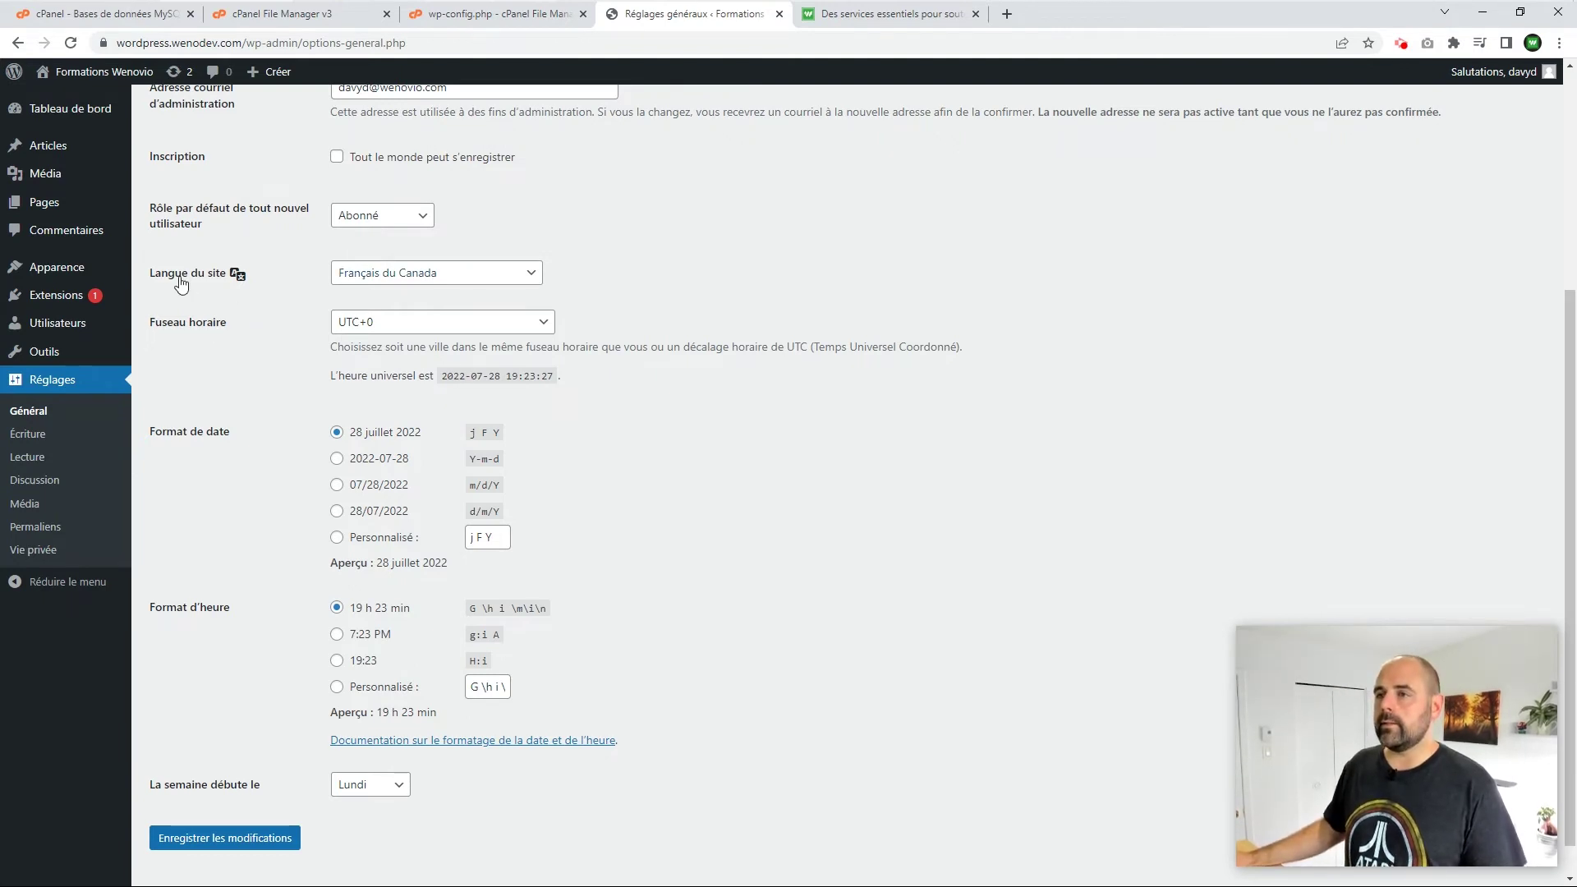
left_click(440, 280)
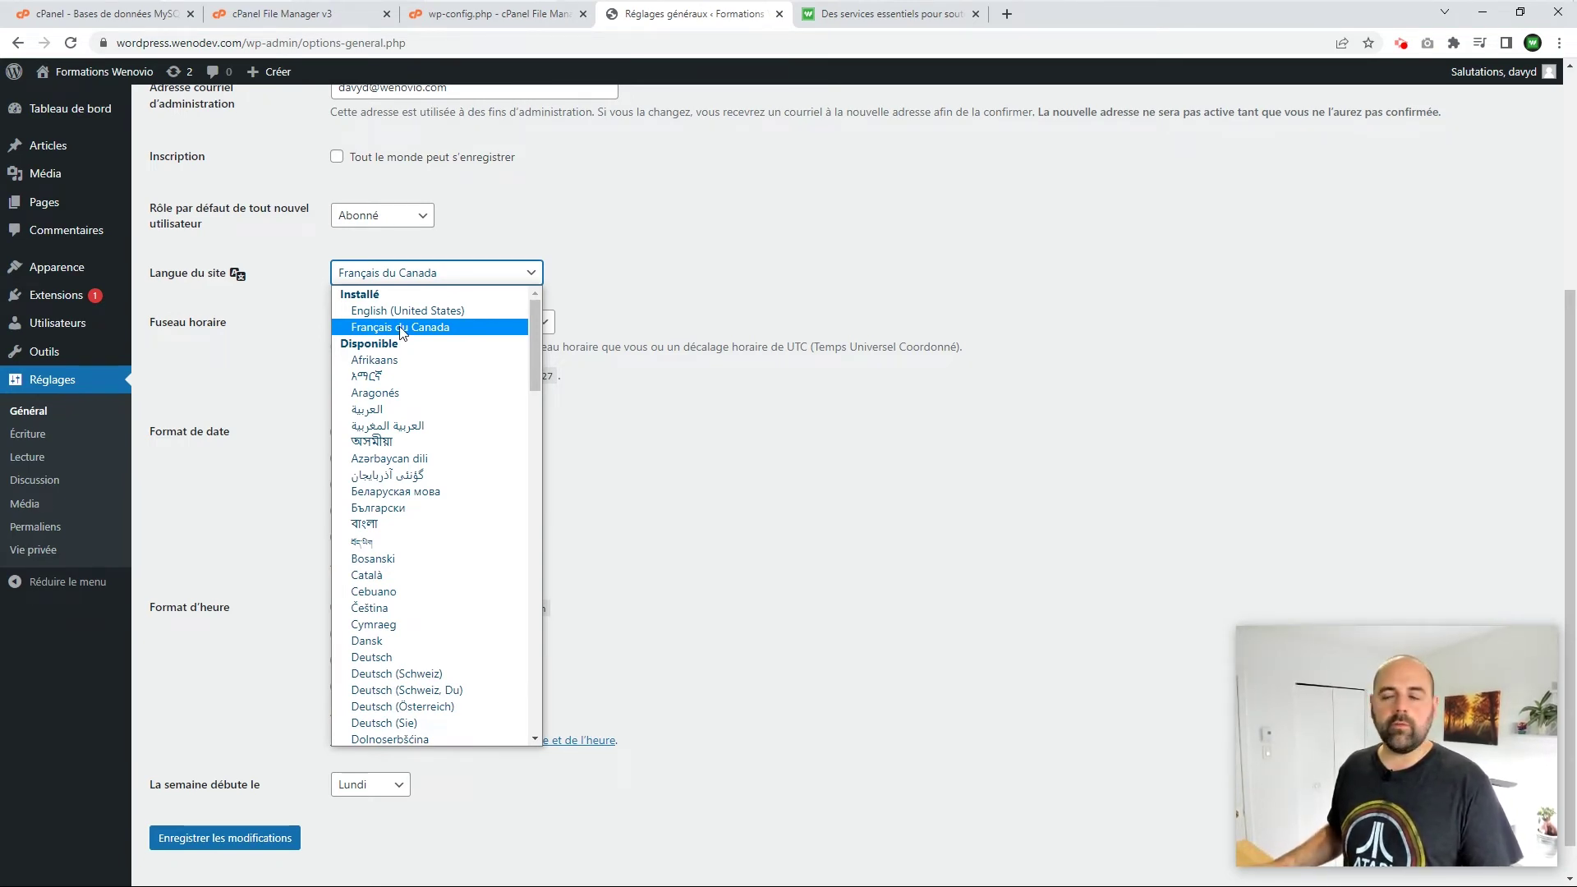
scroll(537, 349, "down", 1)
left_click_drag(537, 345, 569, 501)
scroll(565, 505, "up", 8)
scroll(417, 348, "up", 2)
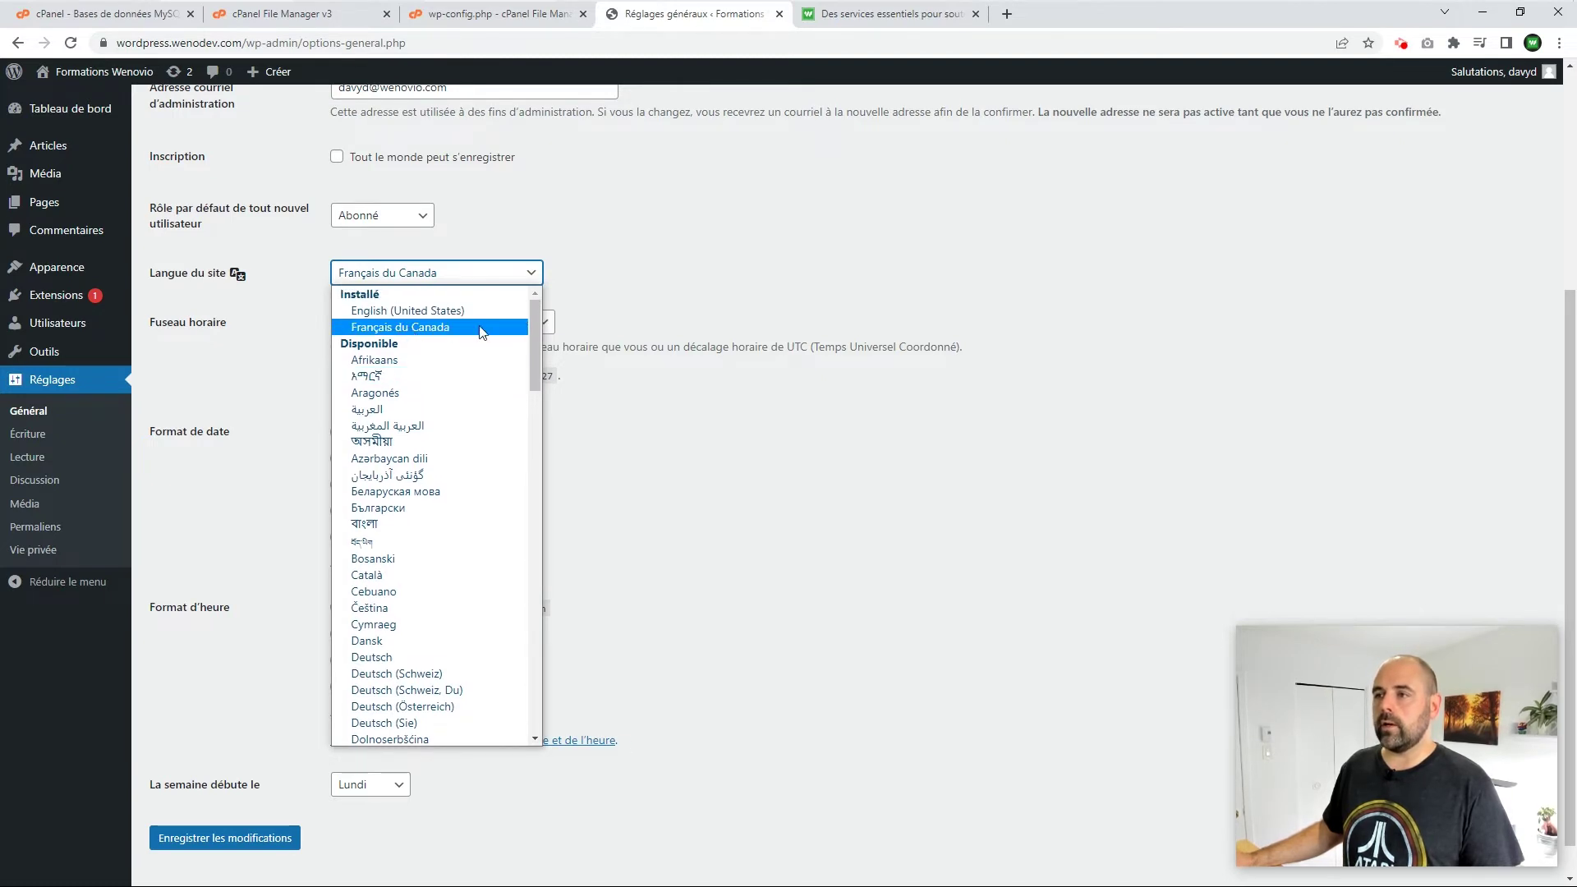
left_click_drag(535, 336, 524, 482)
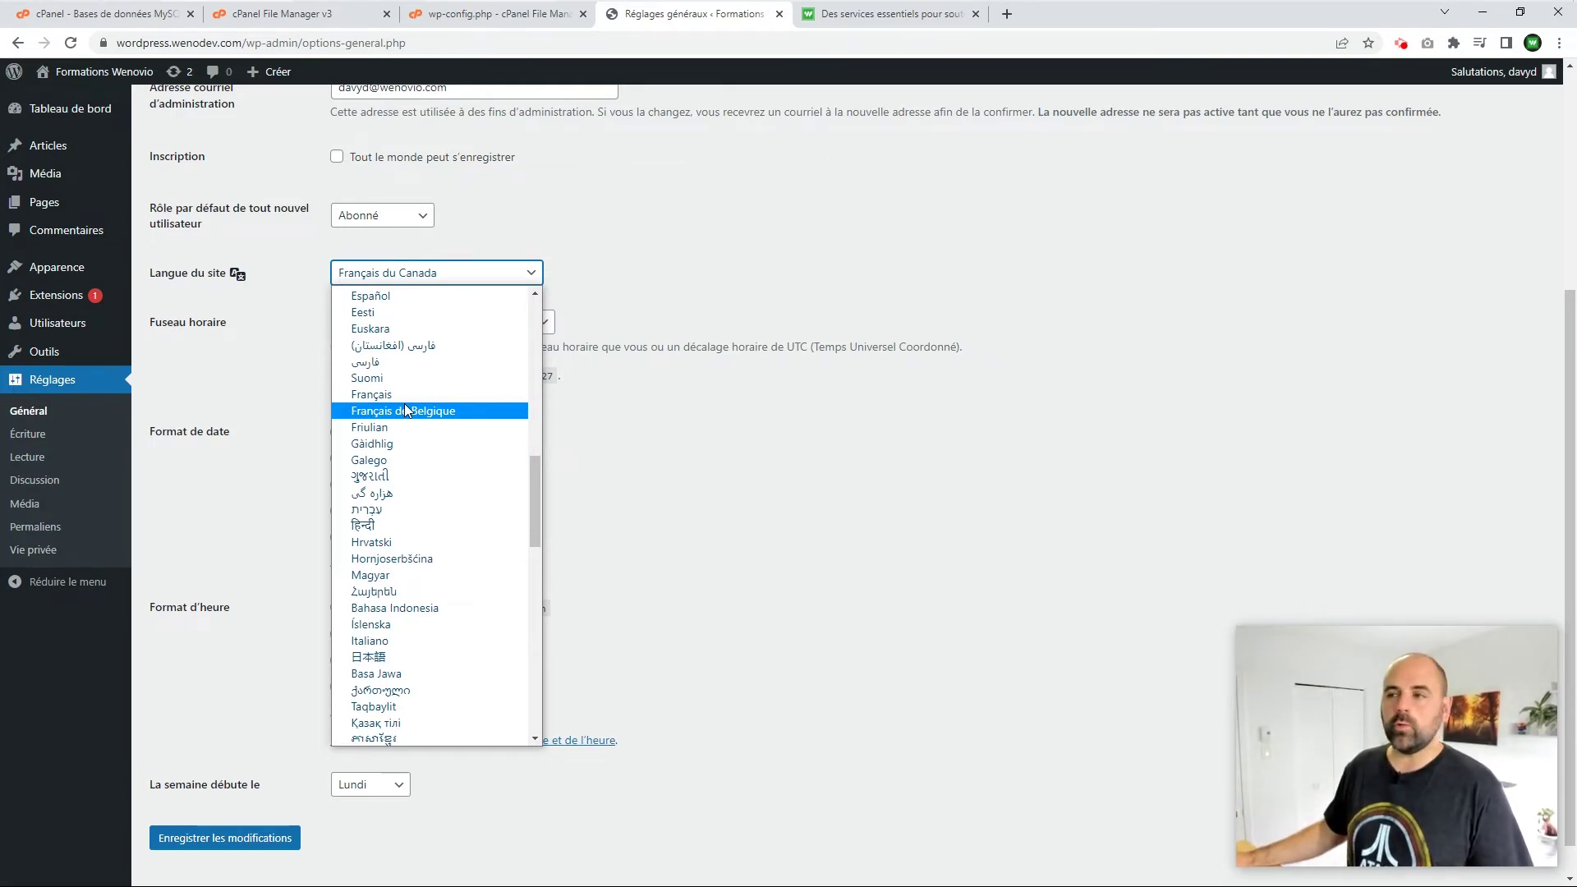
left_click(662, 422)
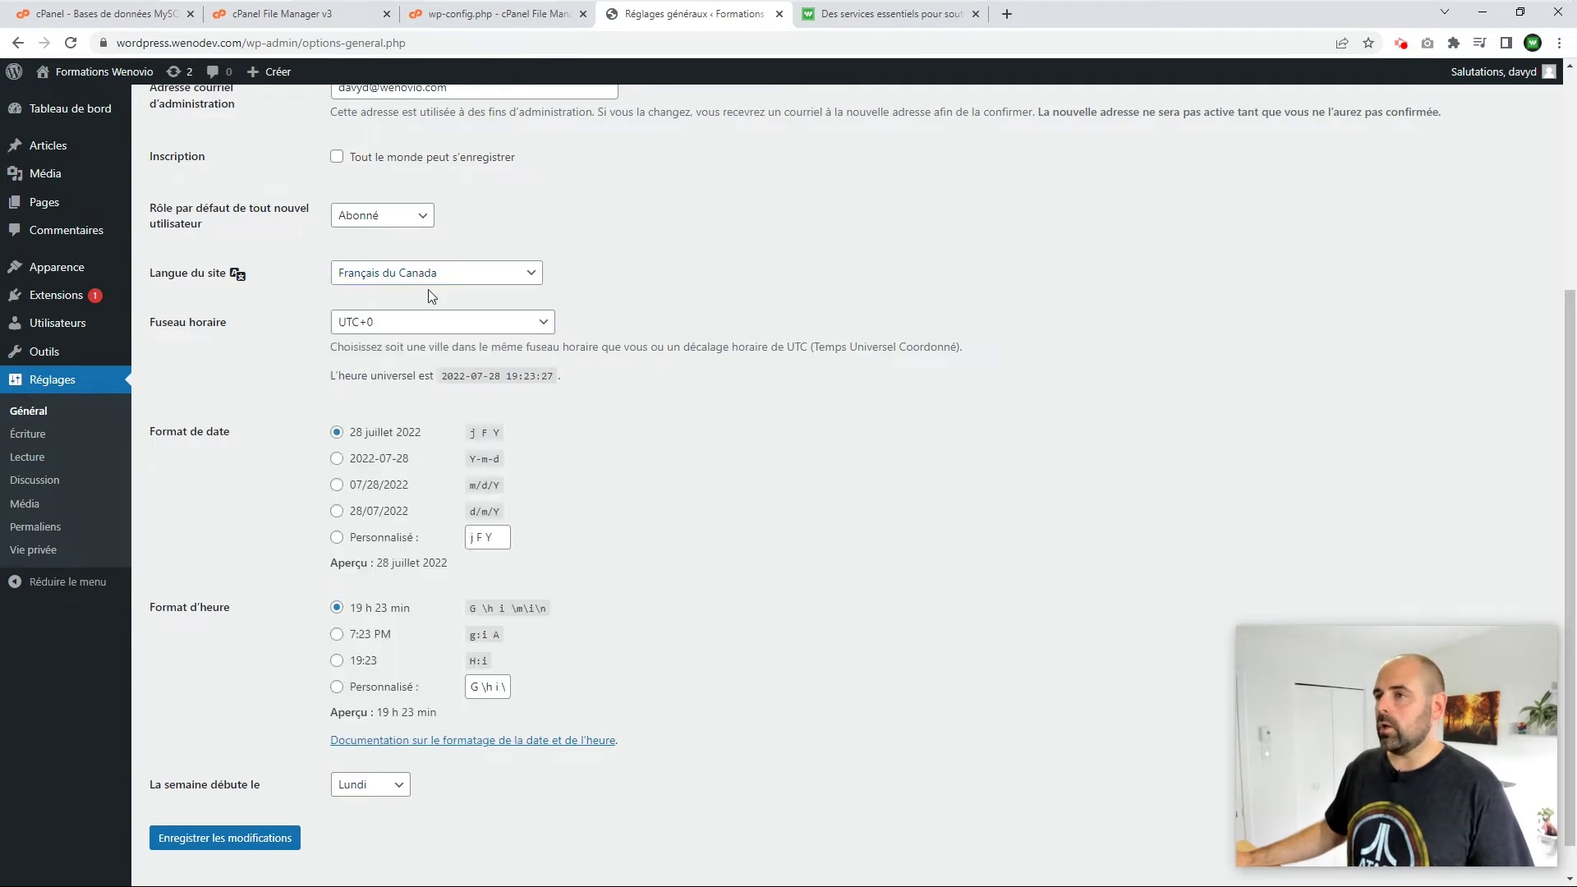
Step: Set the timezone to Toronto and the date format to 2022-07-28 (Y-m-d)
left_click(364, 327)
left_click_drag(549, 624, 556, 471)
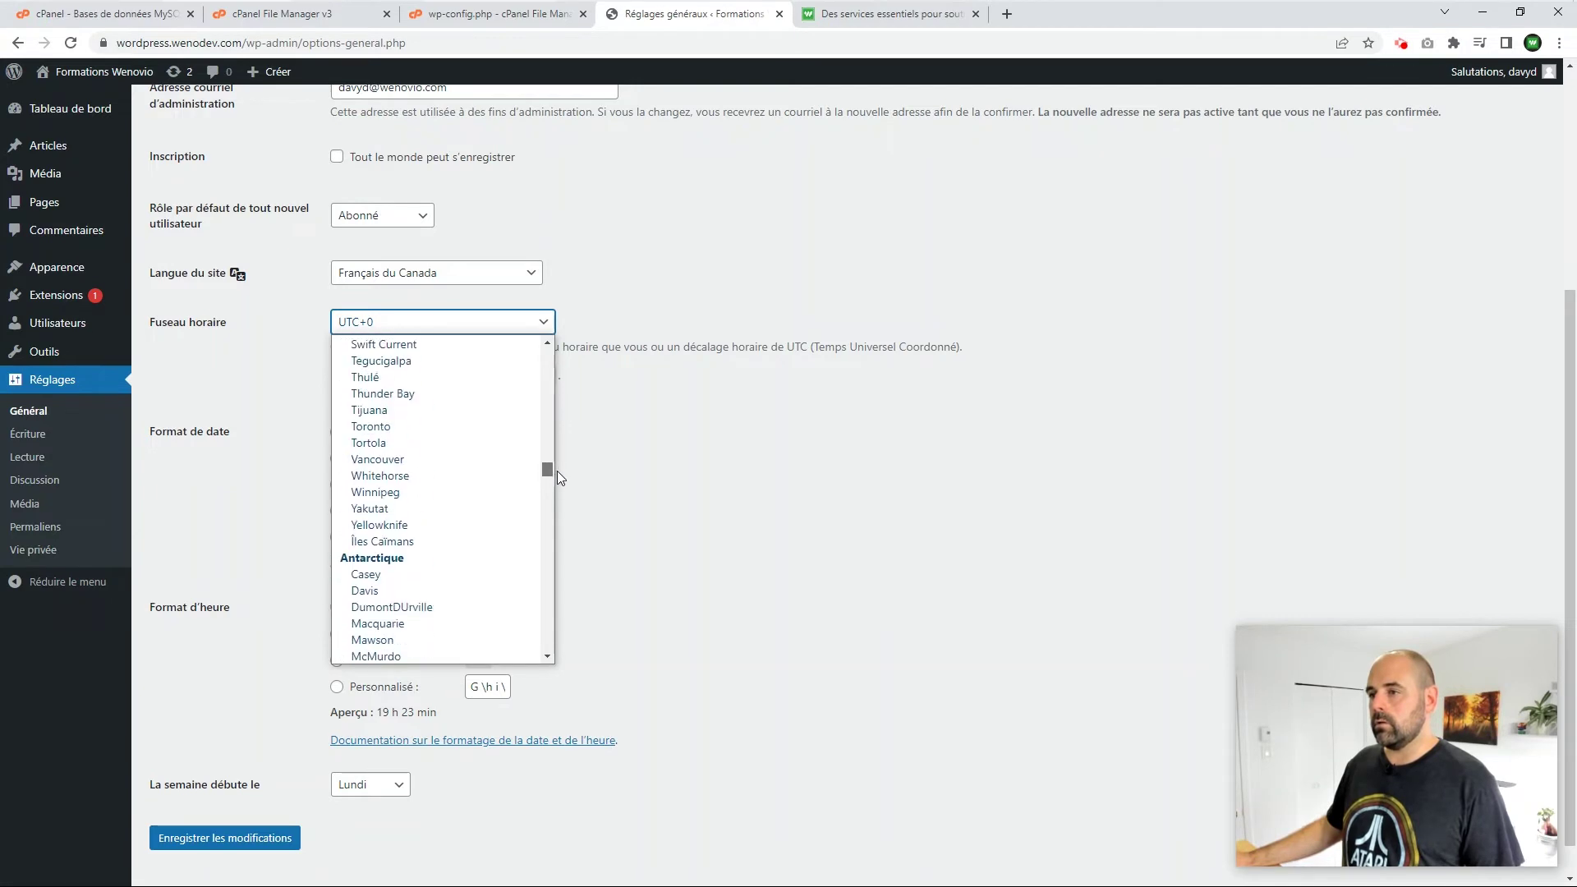
left_click(371, 428)
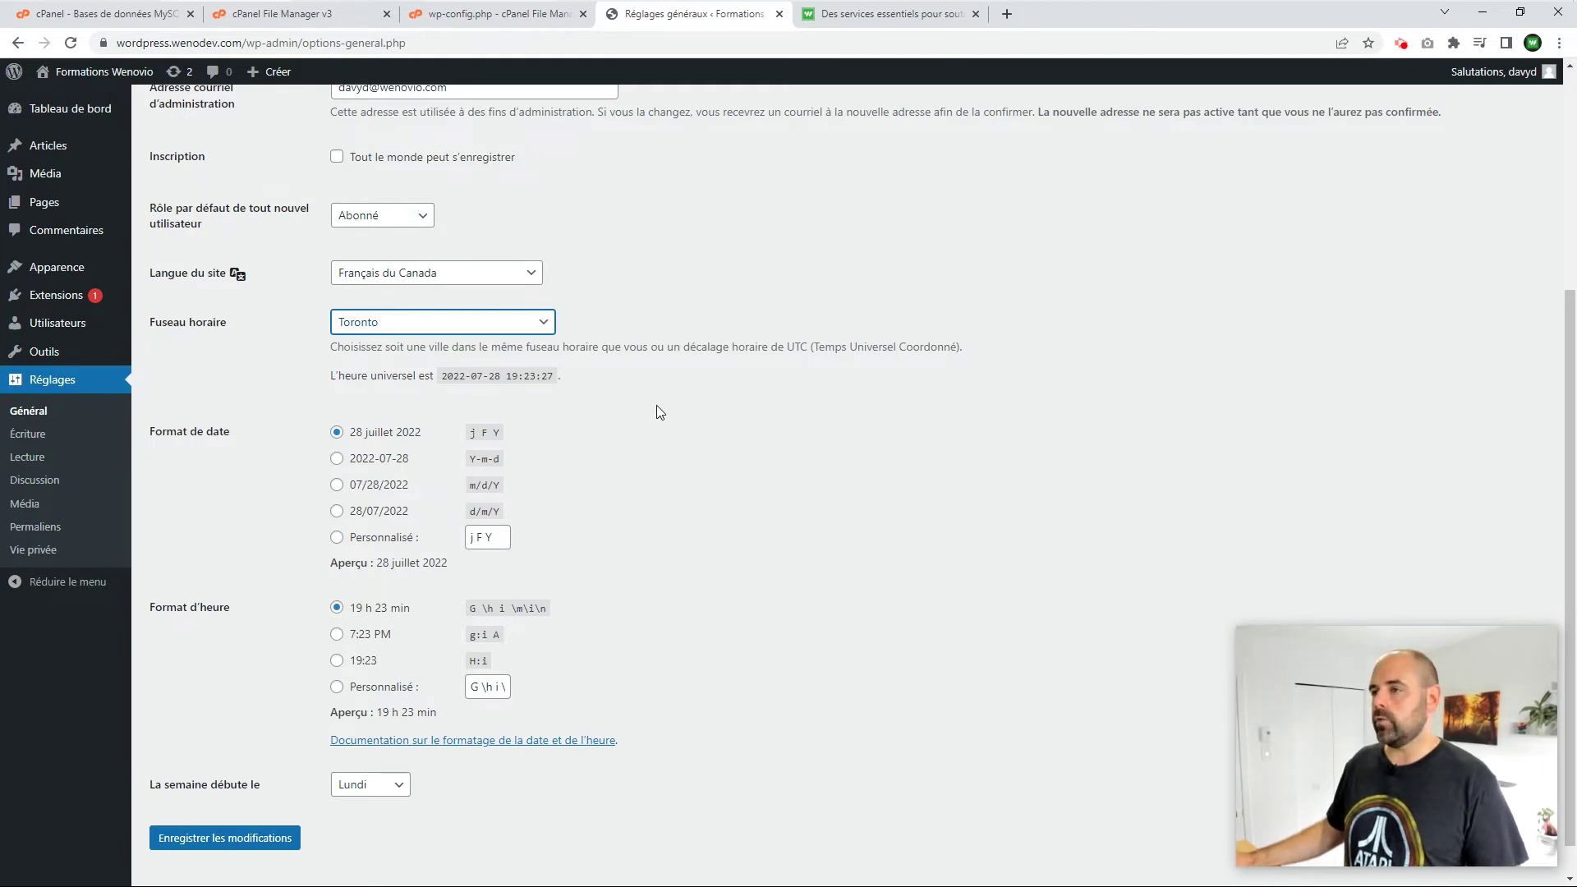
scroll(677, 426, "down", 1)
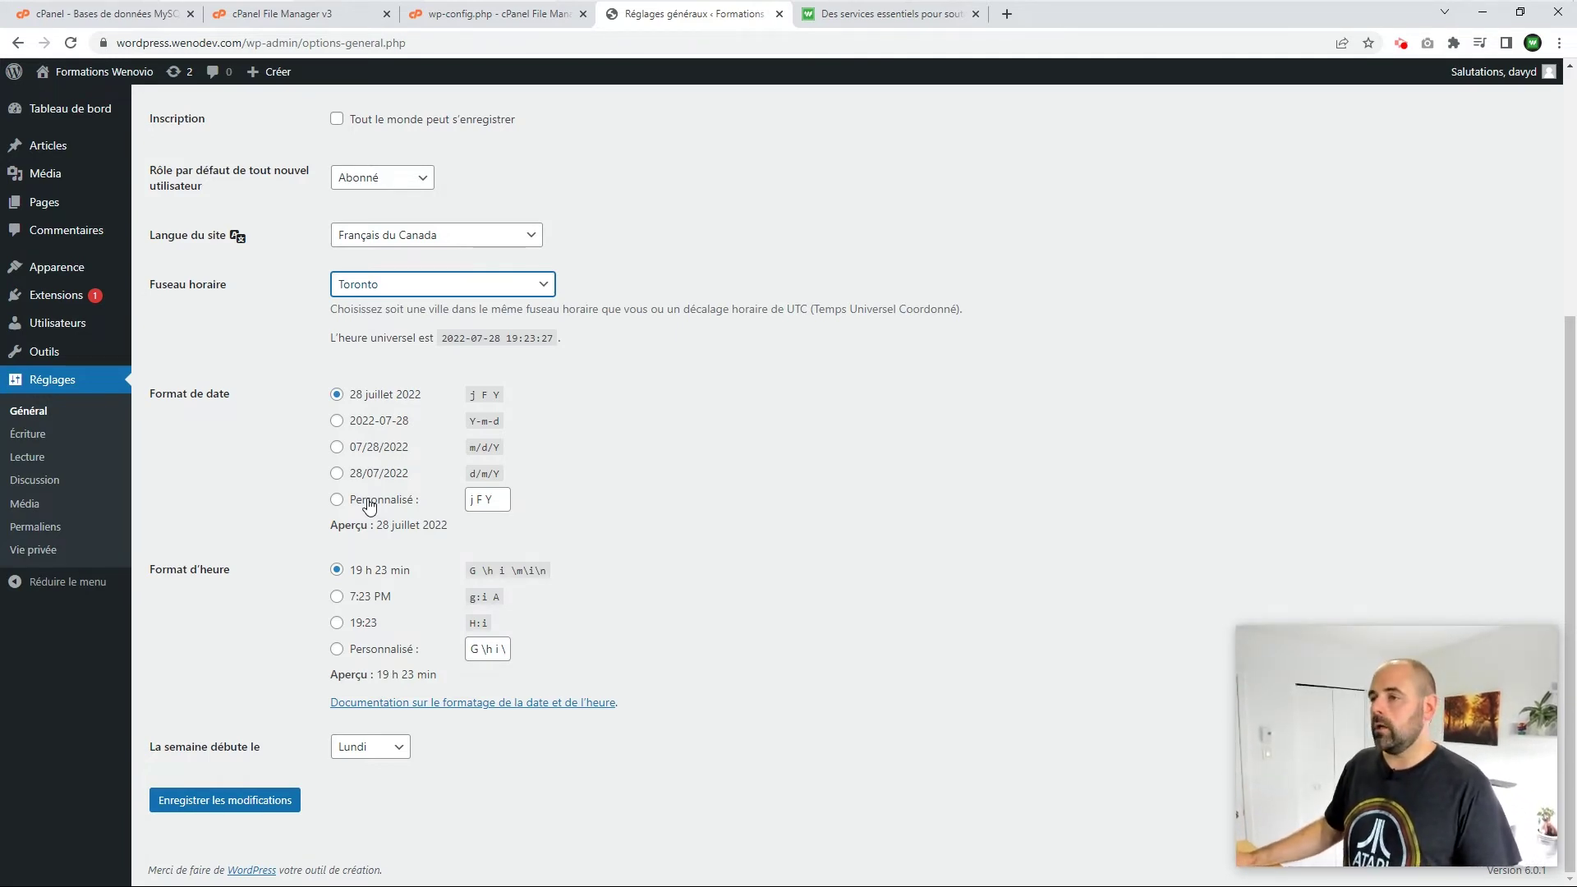
left_click(336, 422)
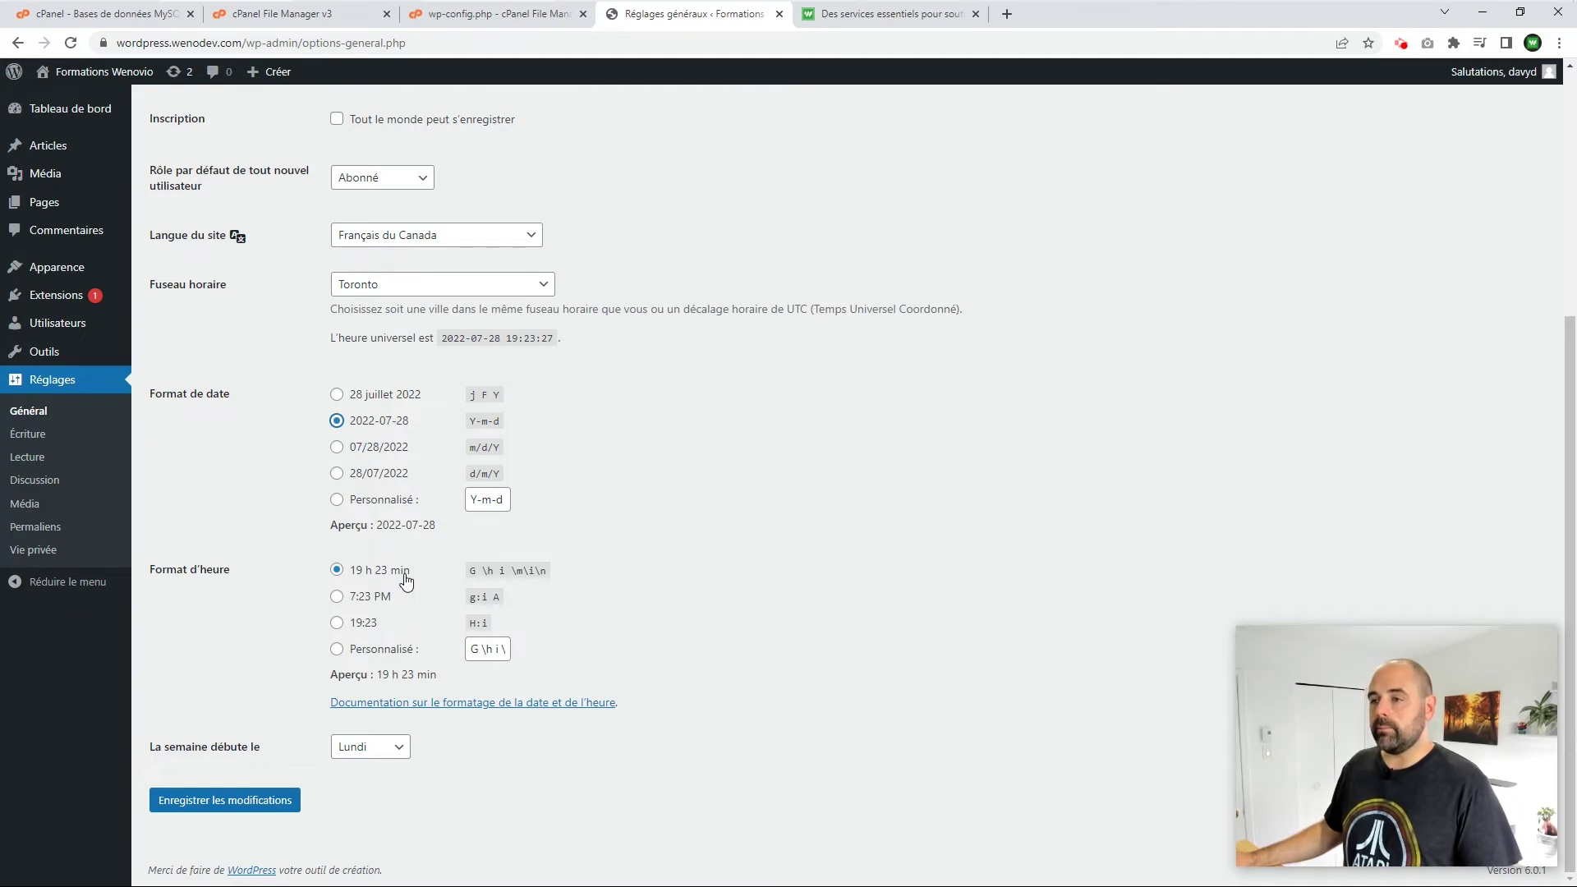
Step: Choose the 19:23 (H:i) time format and make the week start on Dimanche
left_click(337, 623)
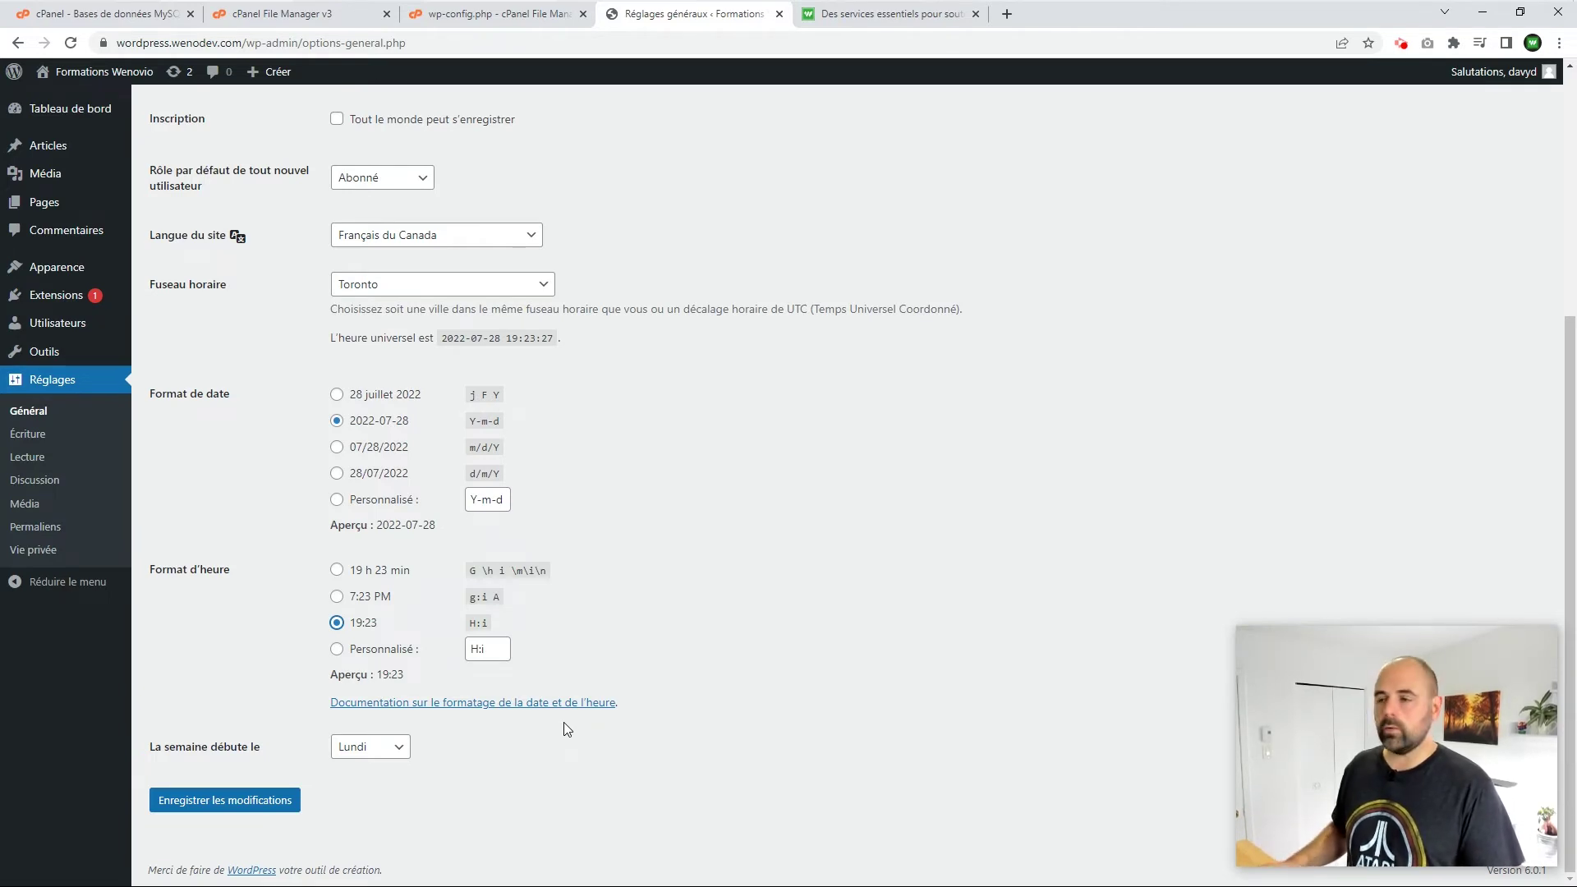
left_click(372, 750)
left_click(373, 750)
left_click(373, 750)
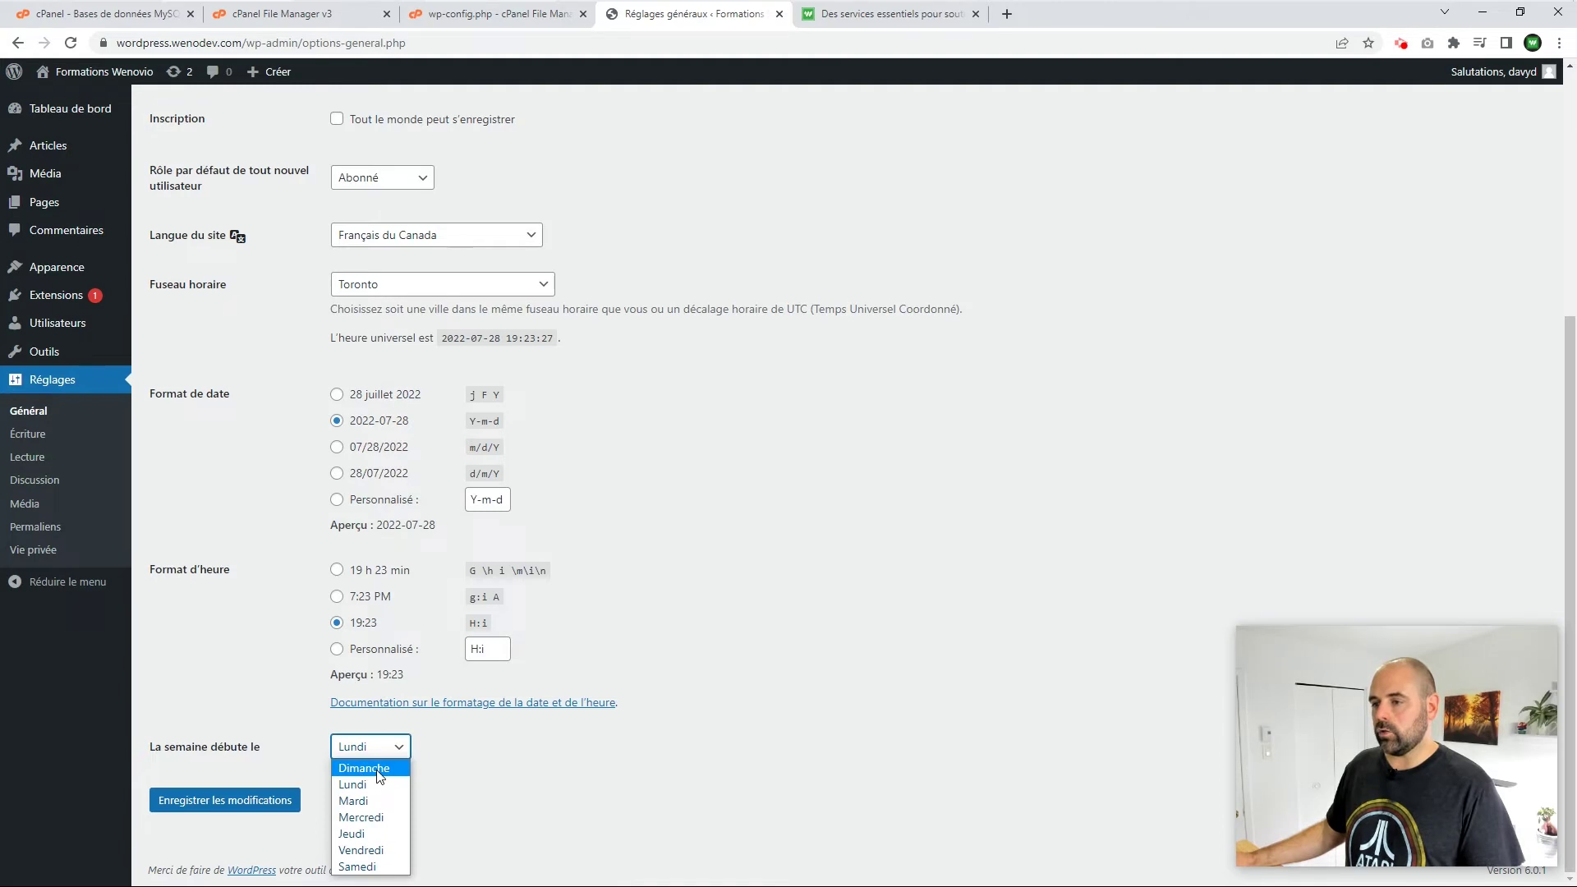
left_click(379, 772)
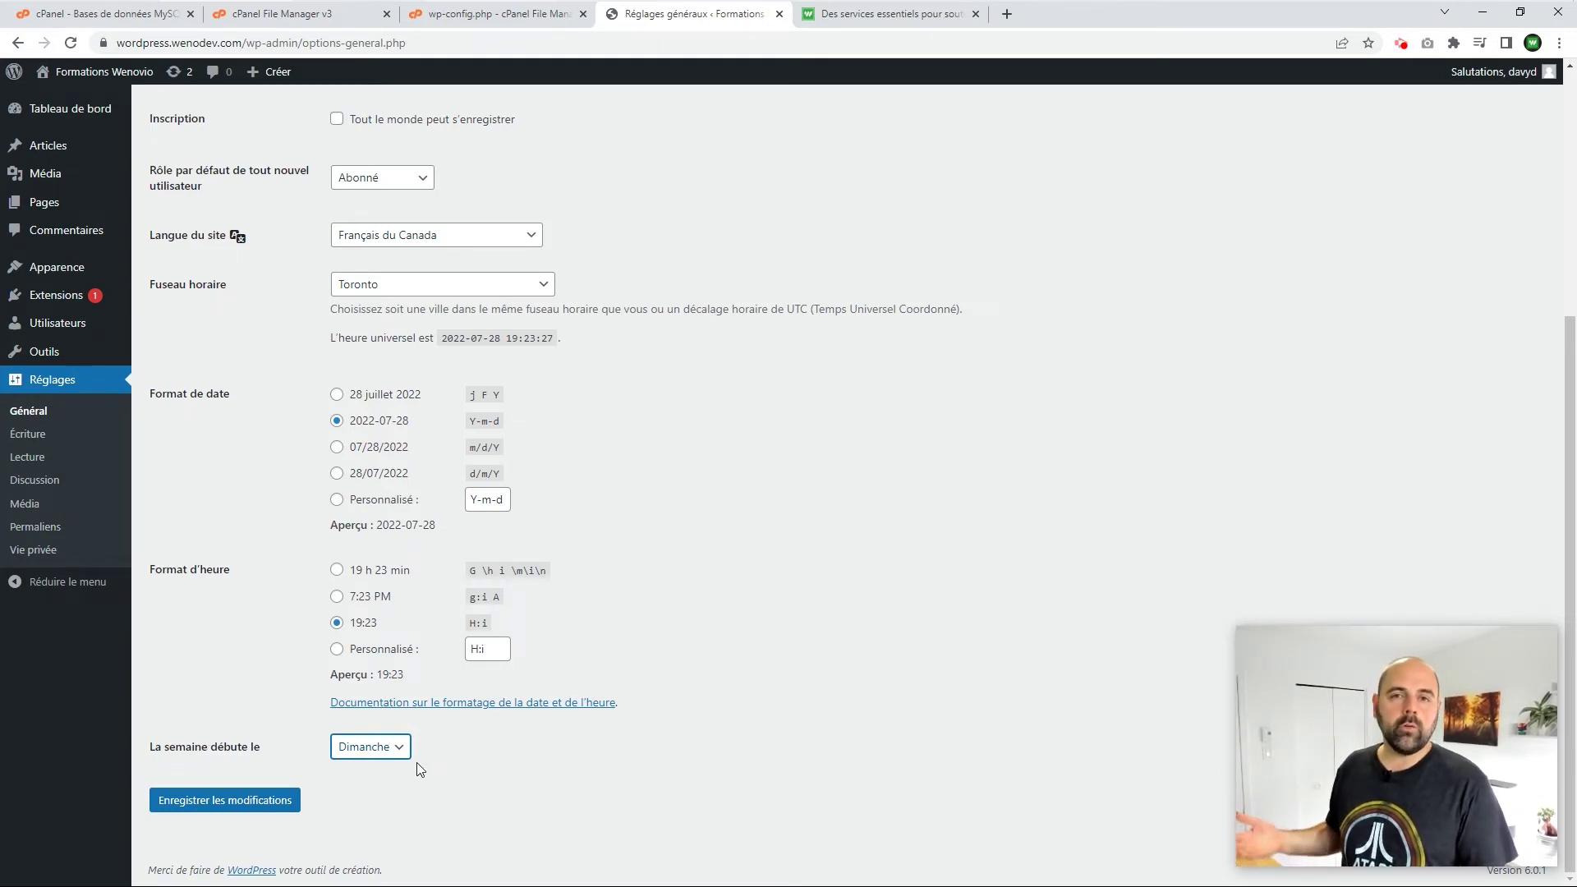
Step: Save the general settings and go to the Réglages > Écriture page
left_click(215, 806)
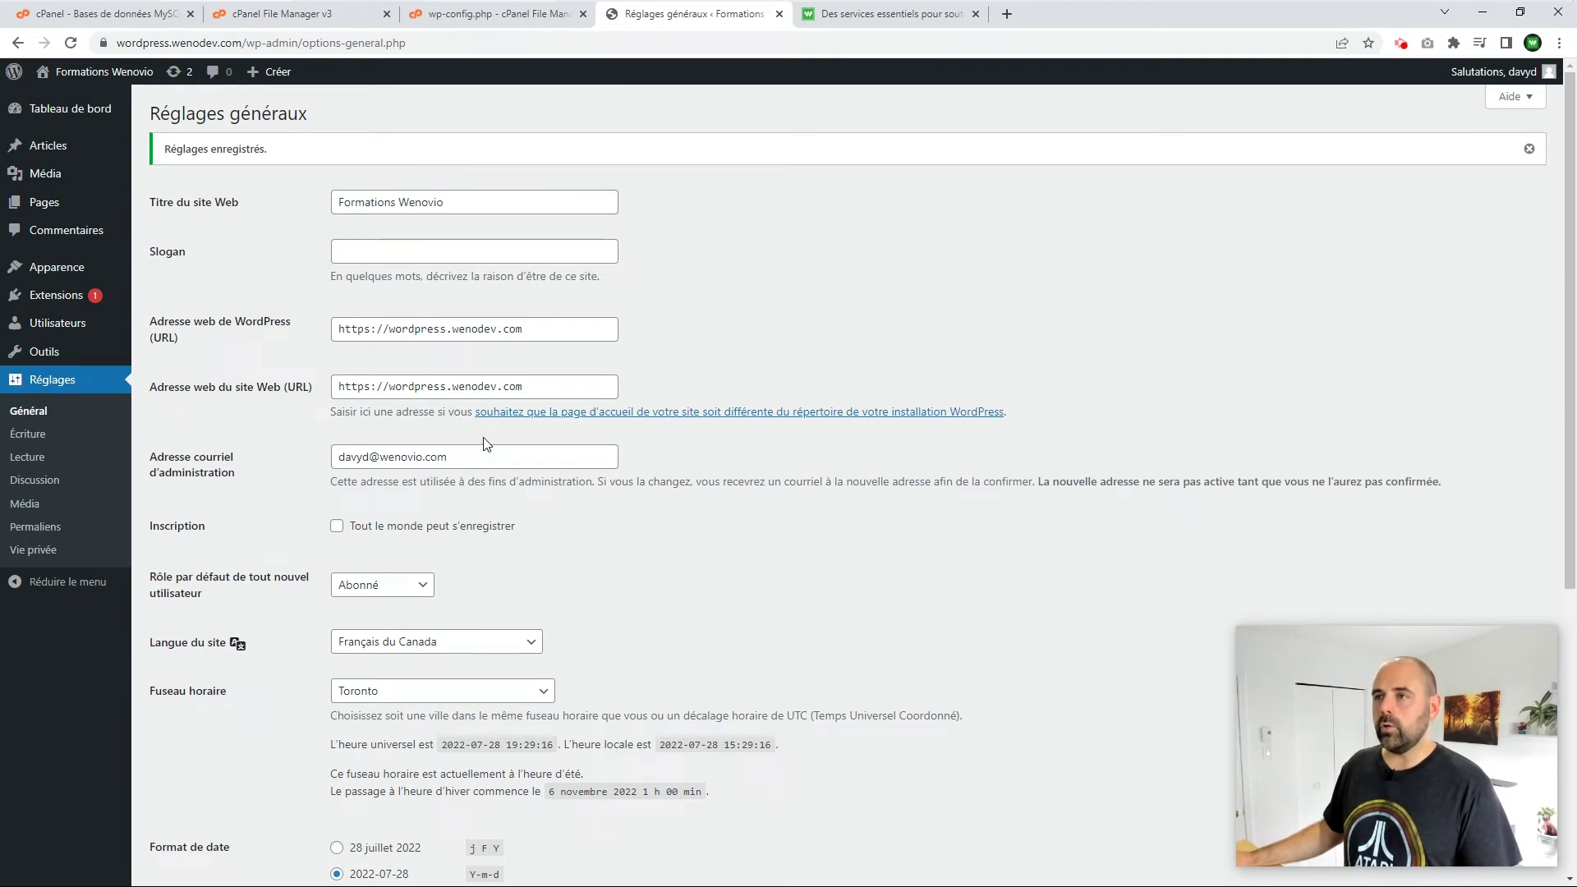
scroll(353, 584, "down", 5)
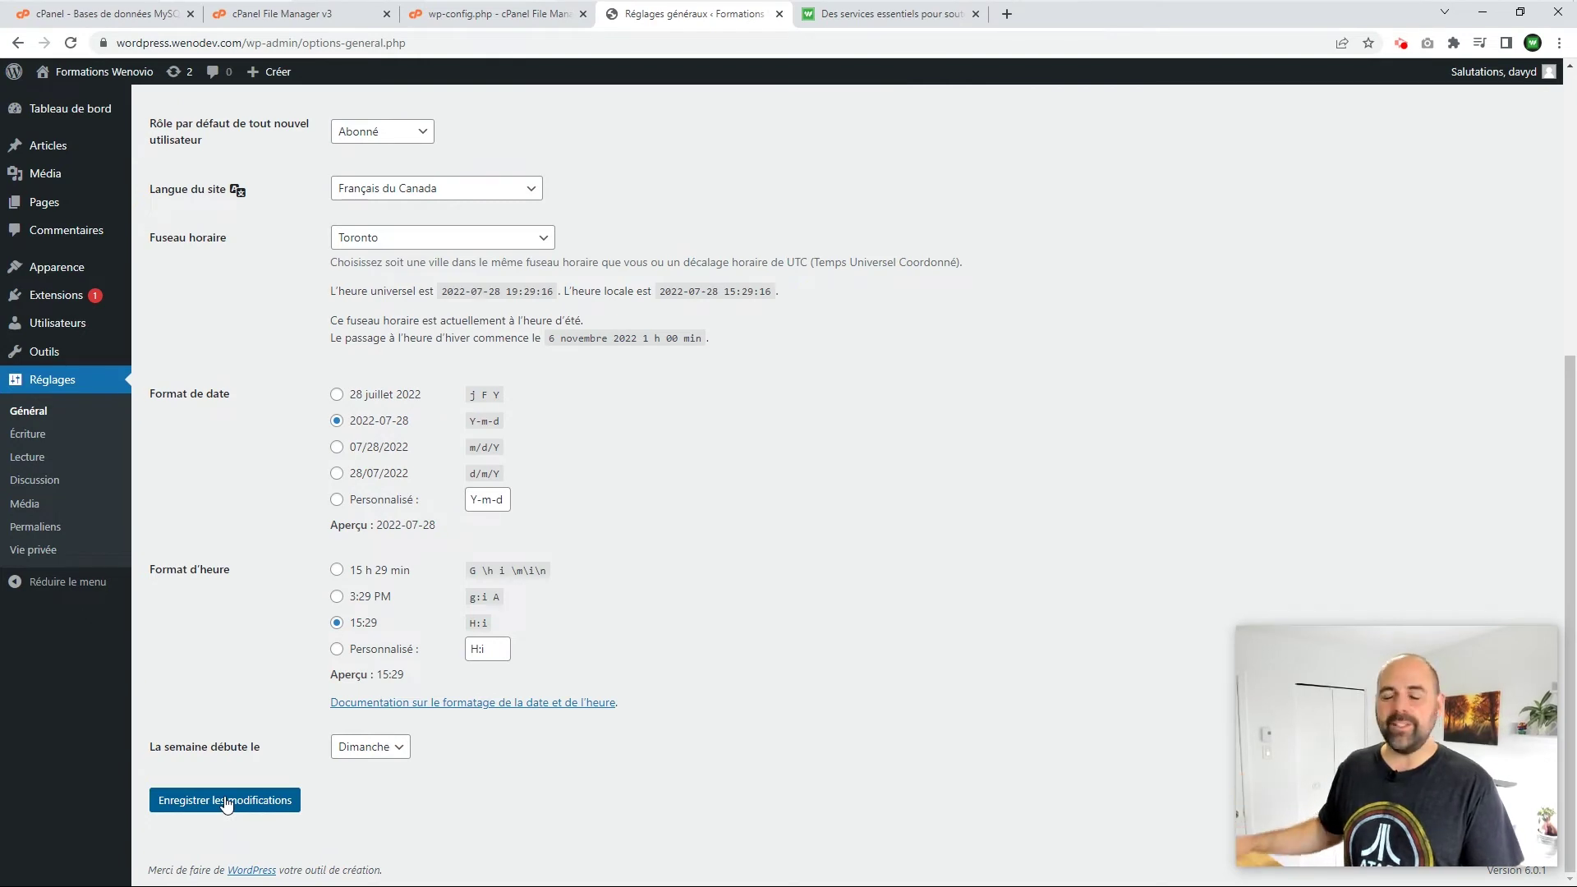
left_click(30, 435)
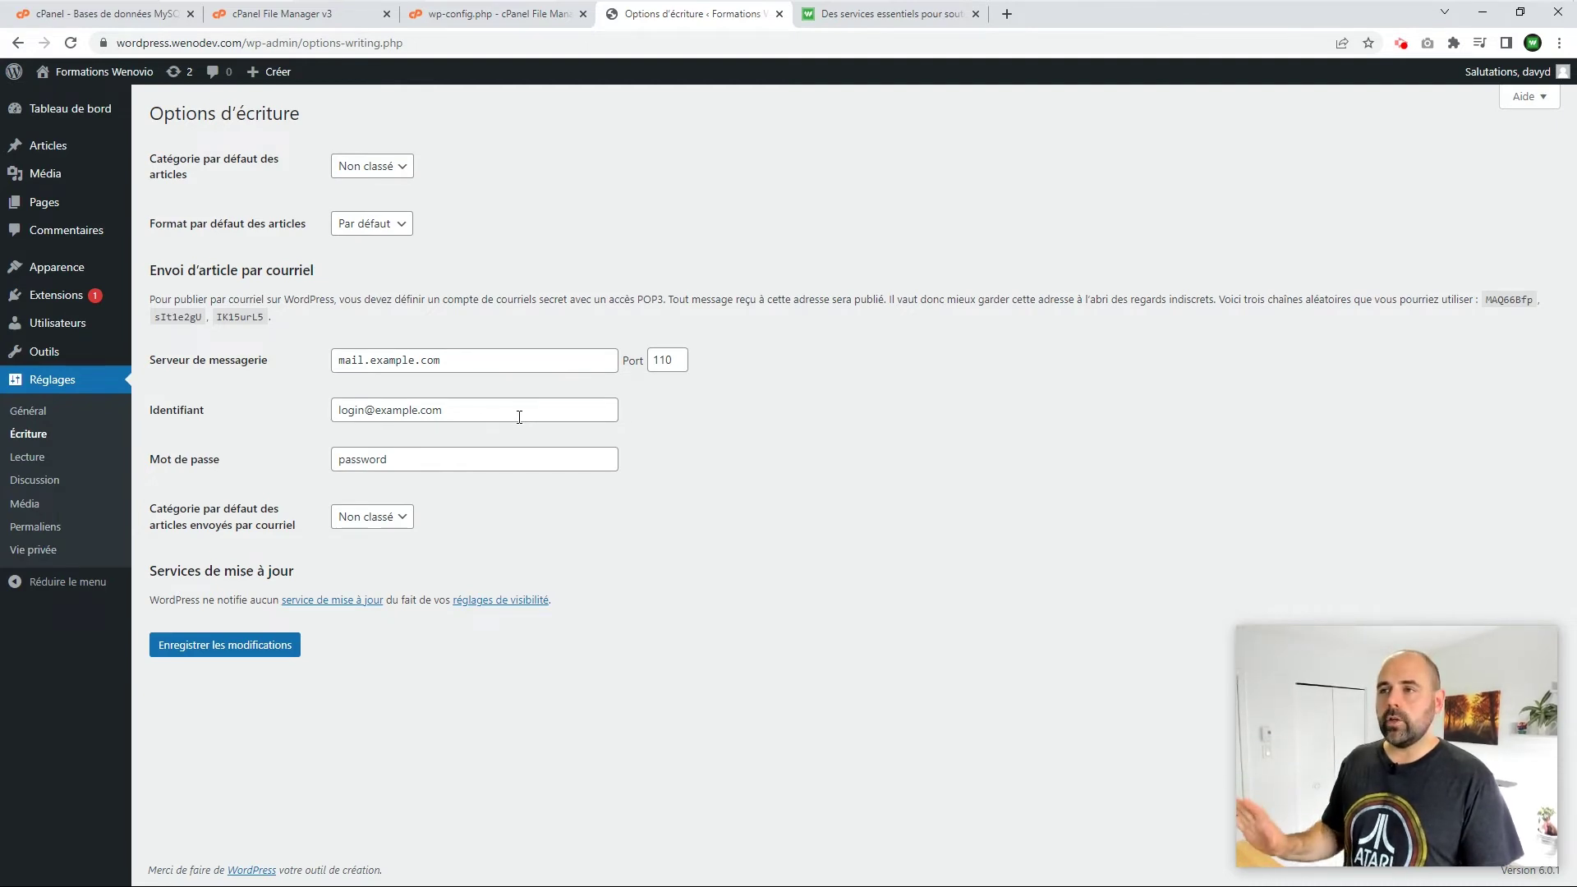
Step: Go to the Réglages > Lecture page
left_click(35, 466)
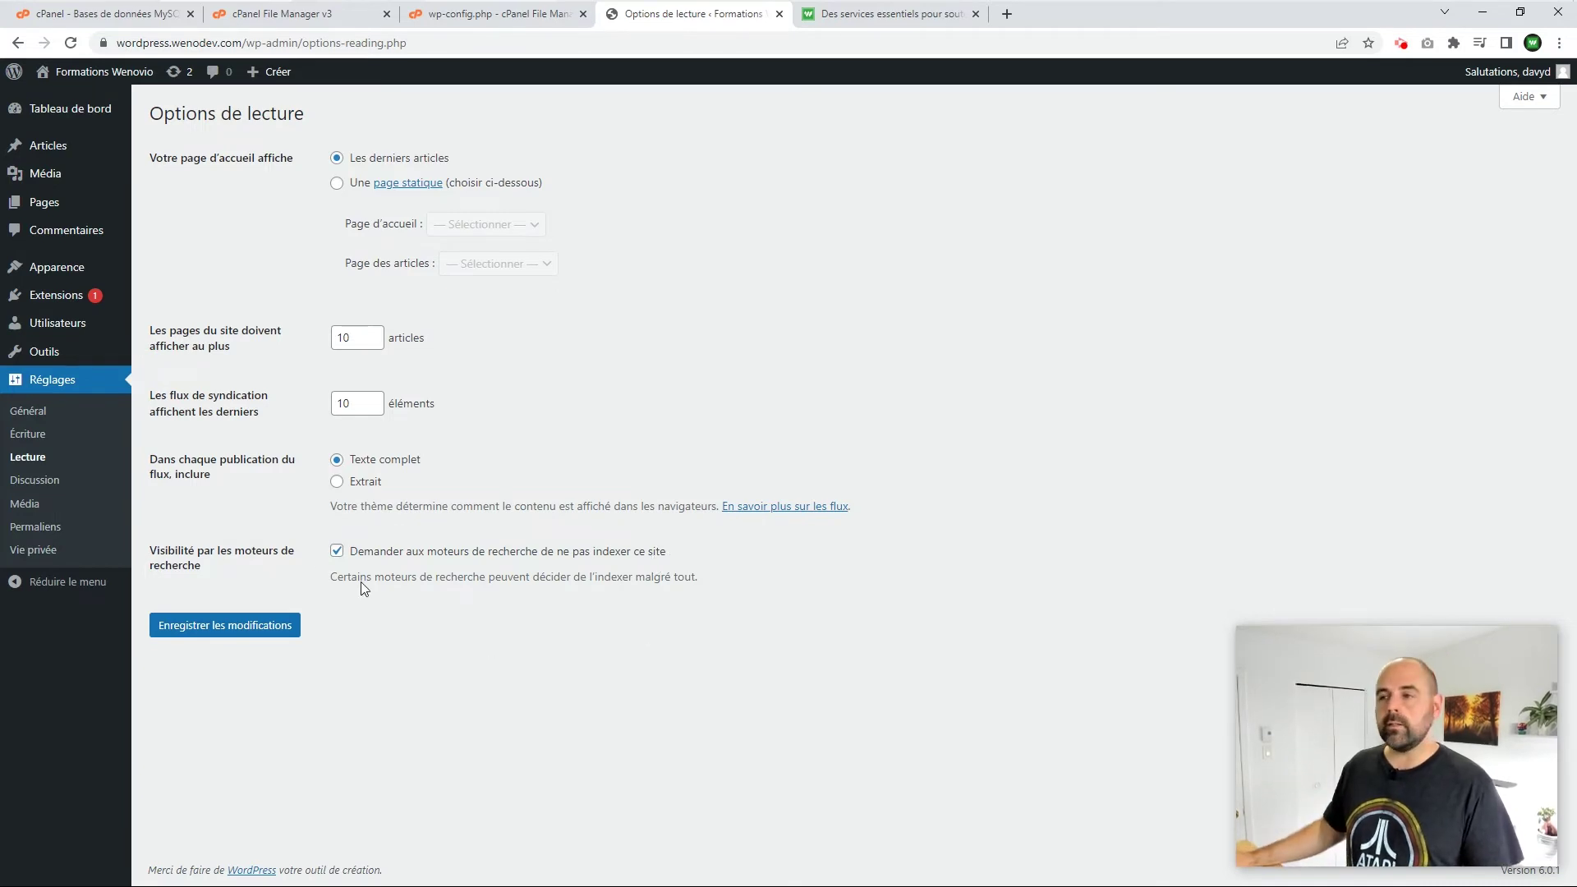
Step: Uncheck 'Demander aux moteurs de recherche de ne pas indexer ce site' and save the reading settings
left_click(336, 551)
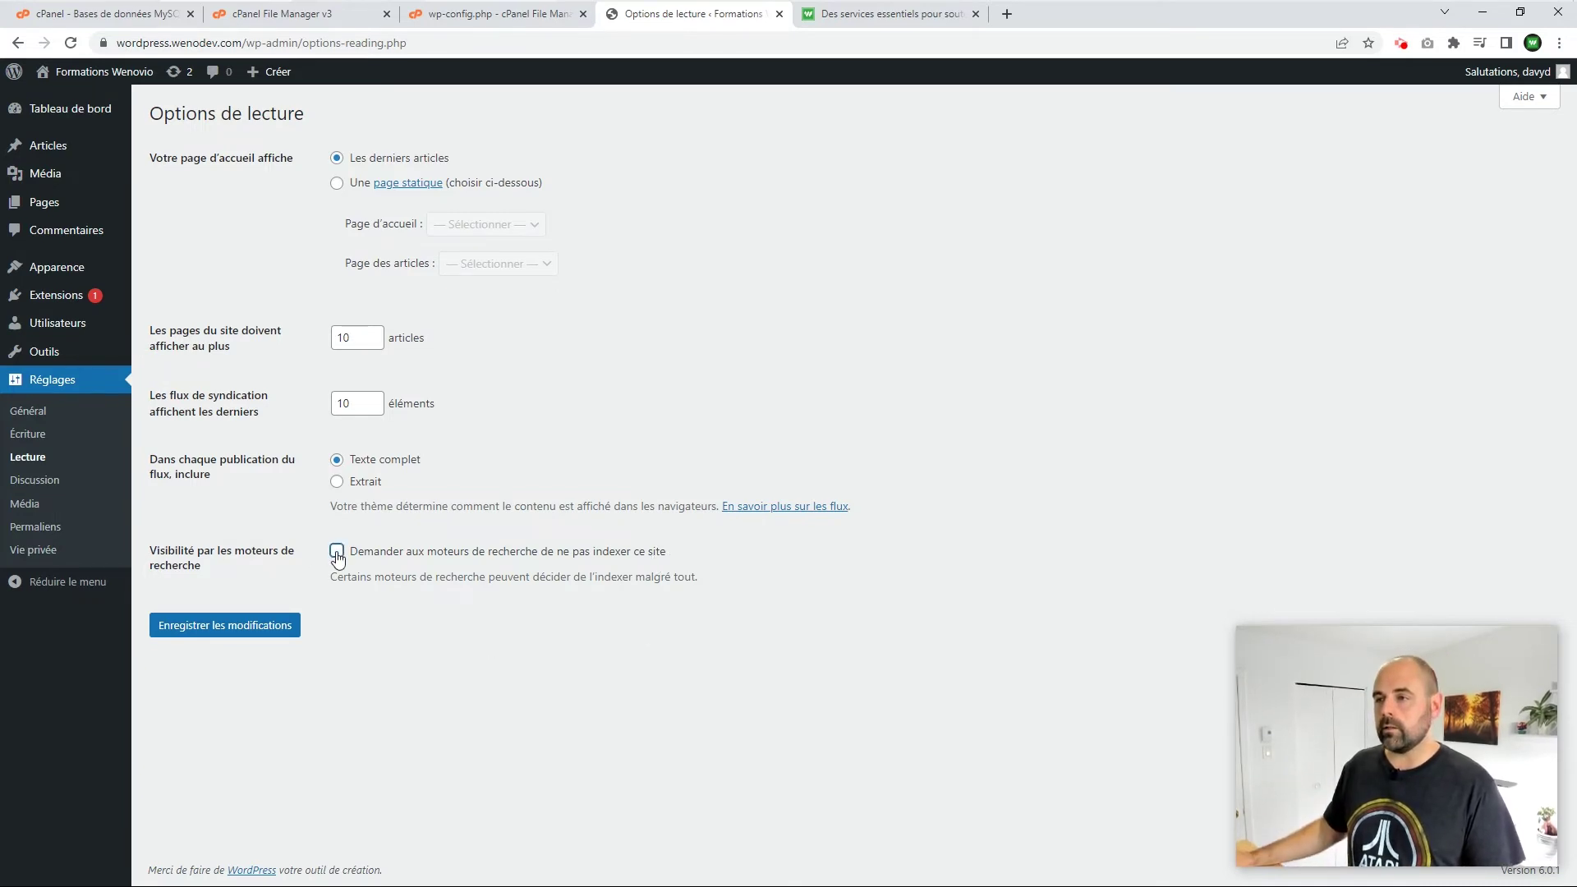
left_click(235, 628)
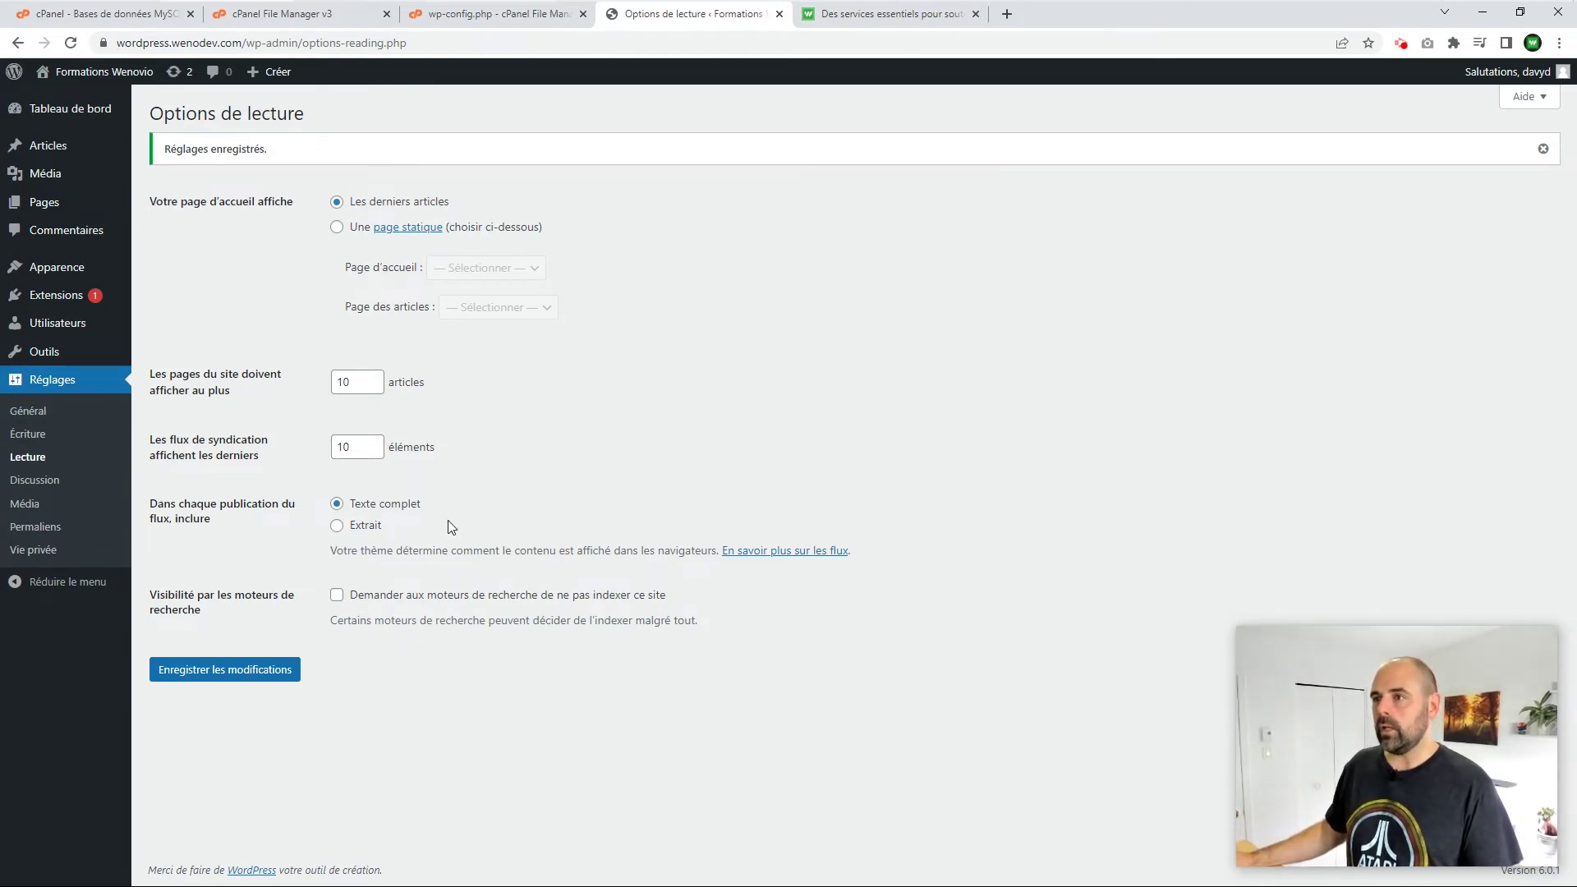
Step: Go to the Réglages > Discussion page
left_click(35, 482)
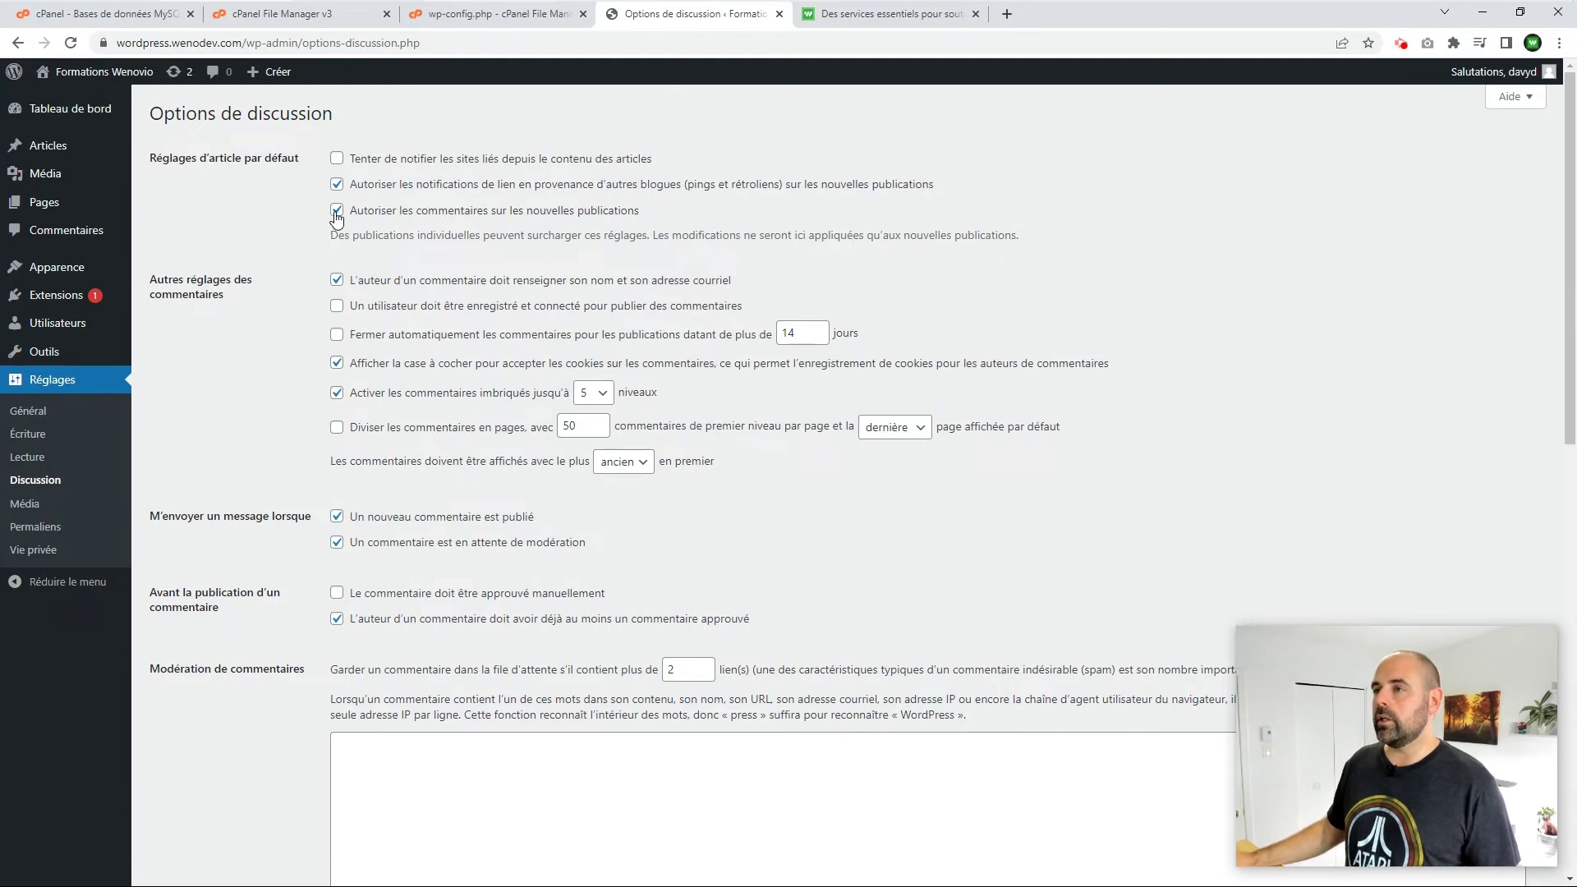
left_click(337, 184)
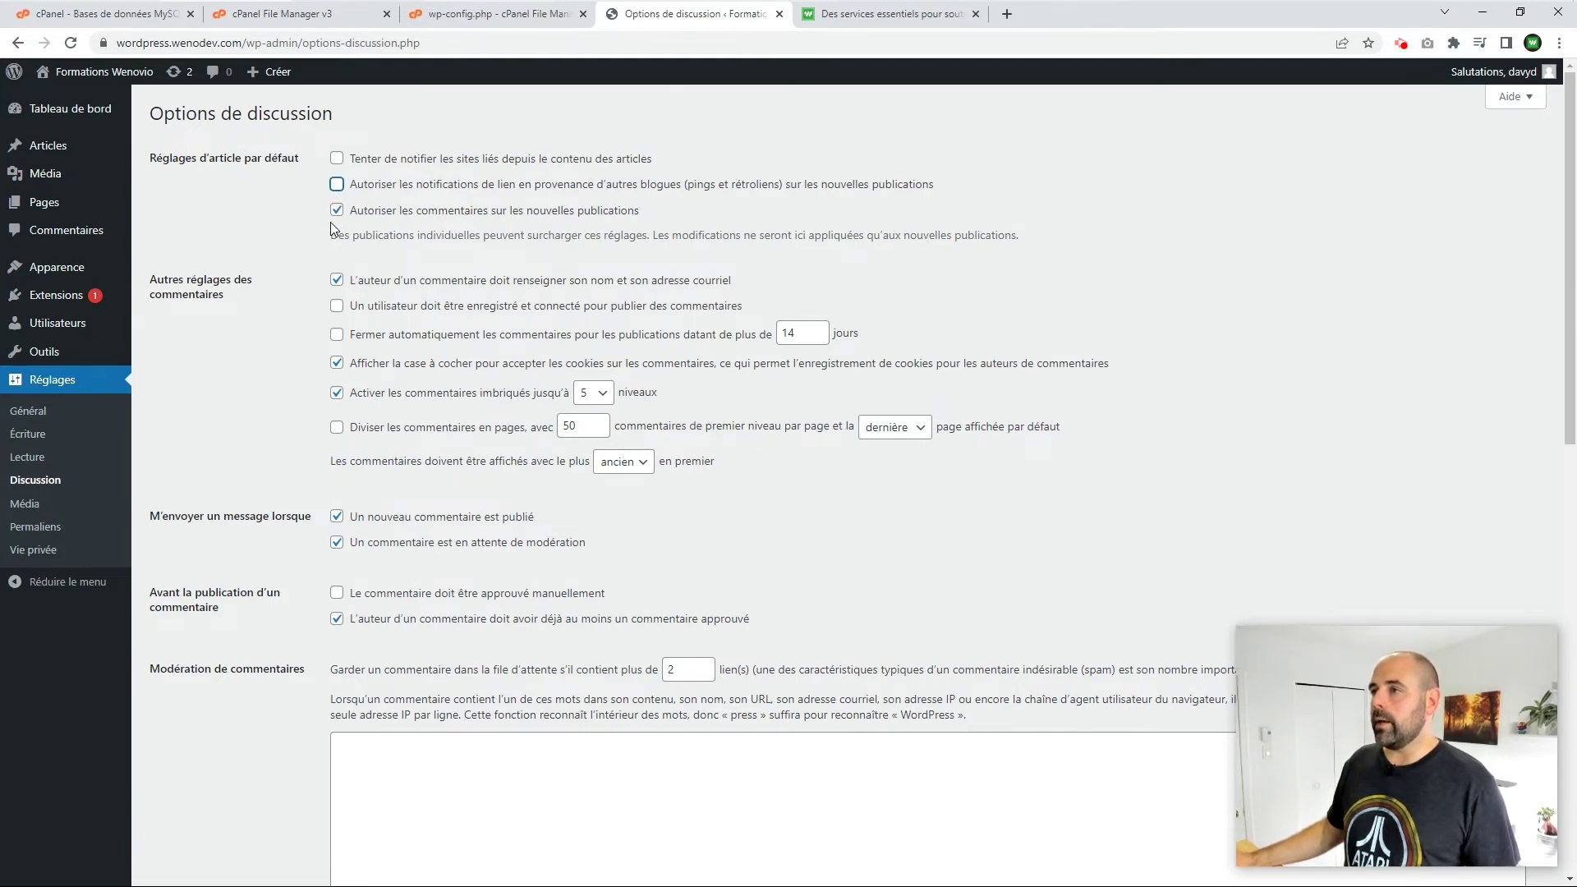
left_click(336, 211)
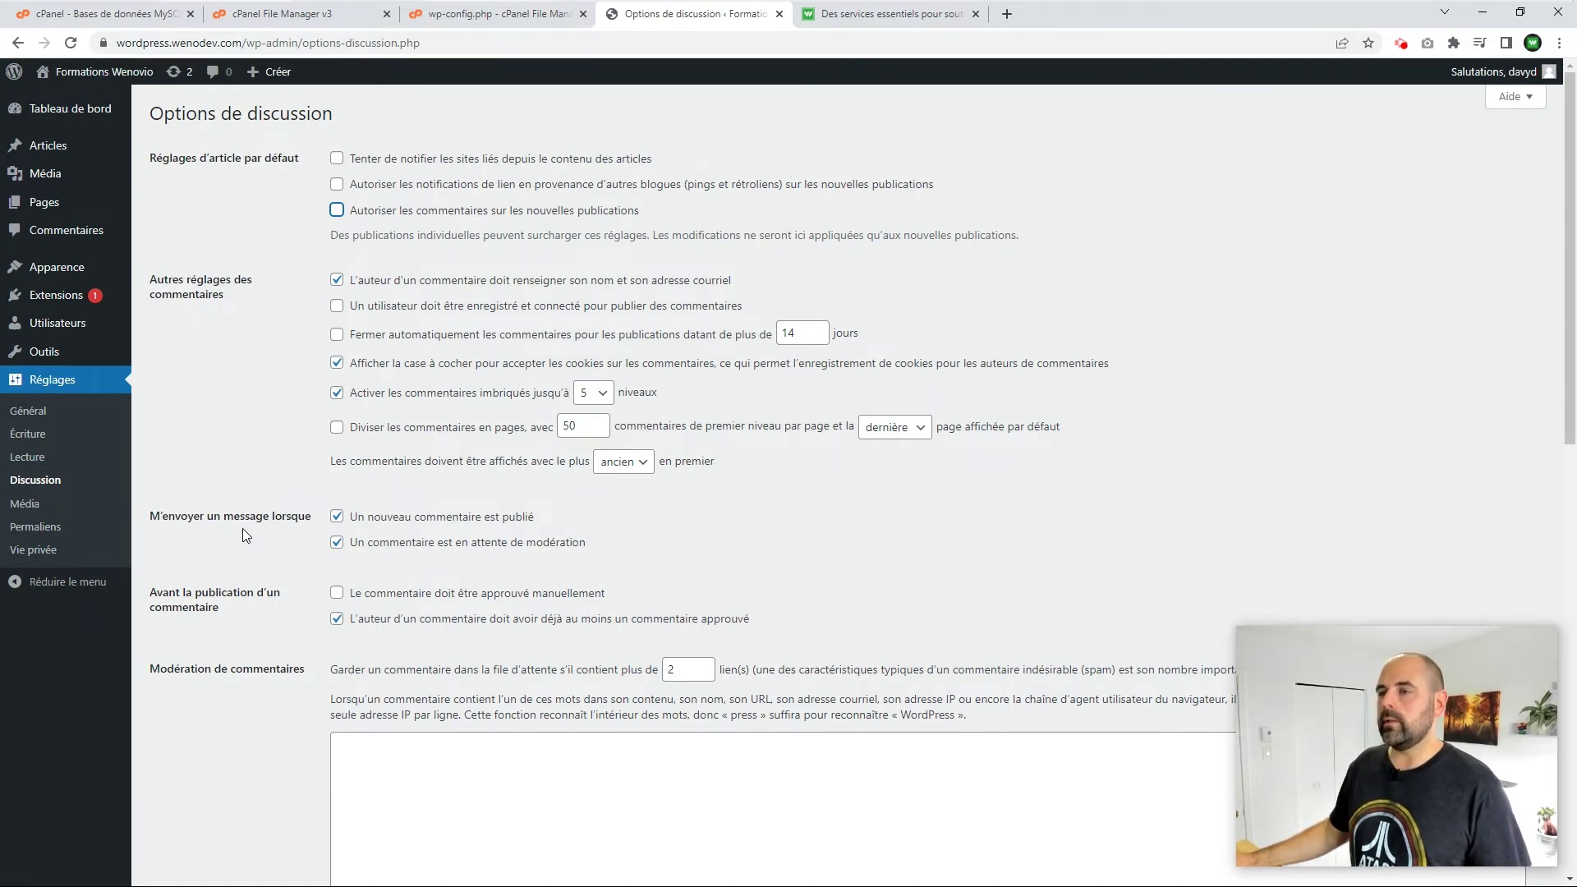
left_click(336, 210)
left_click(336, 184)
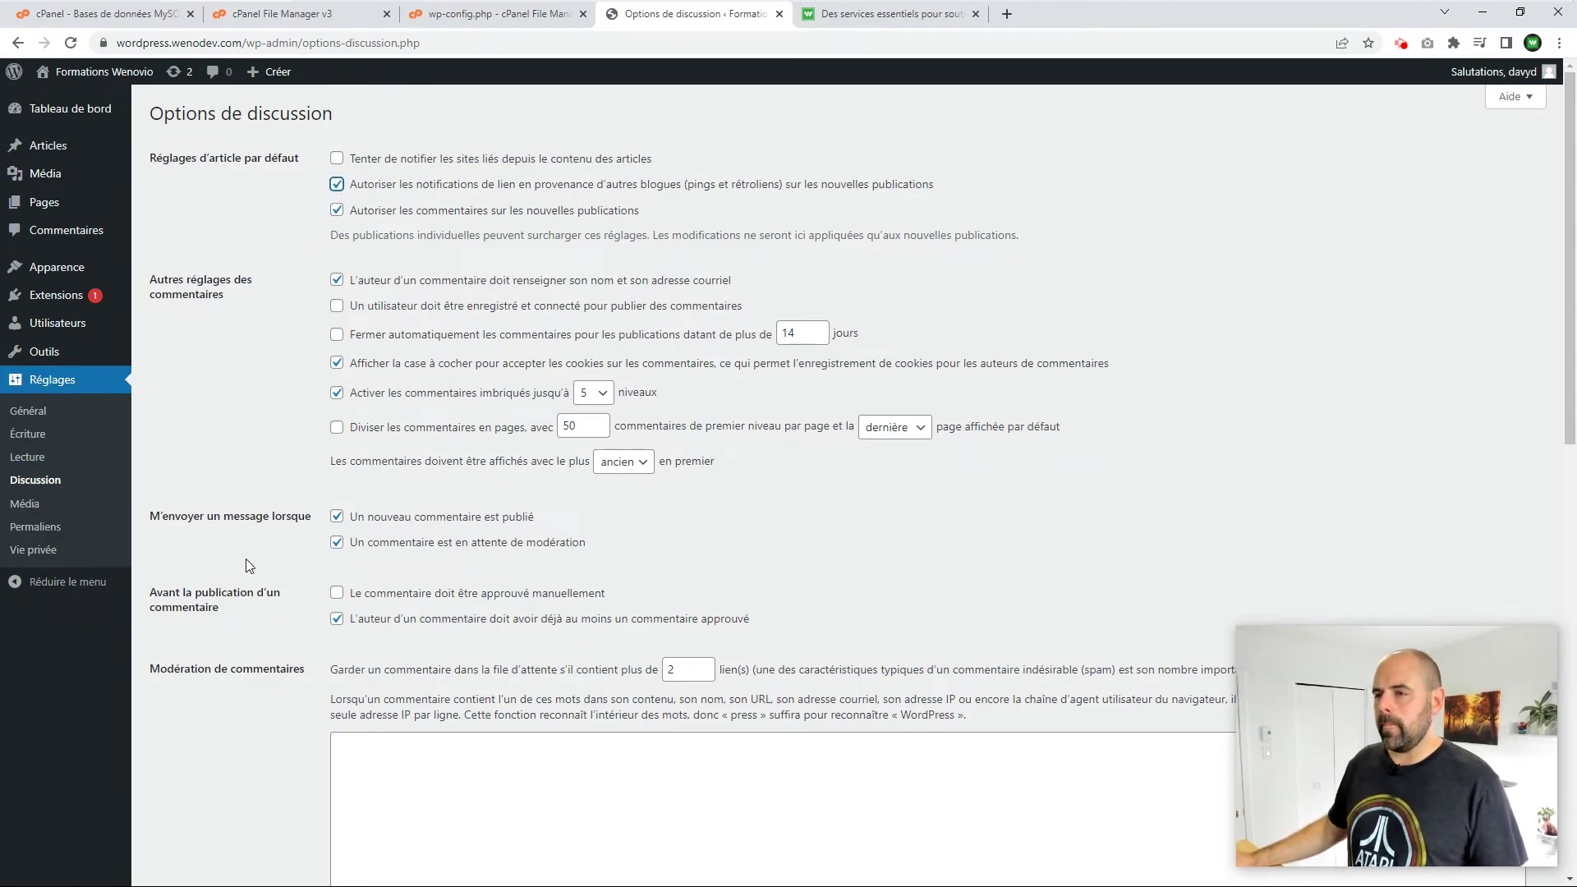
scroll(247, 563, "down", 2)
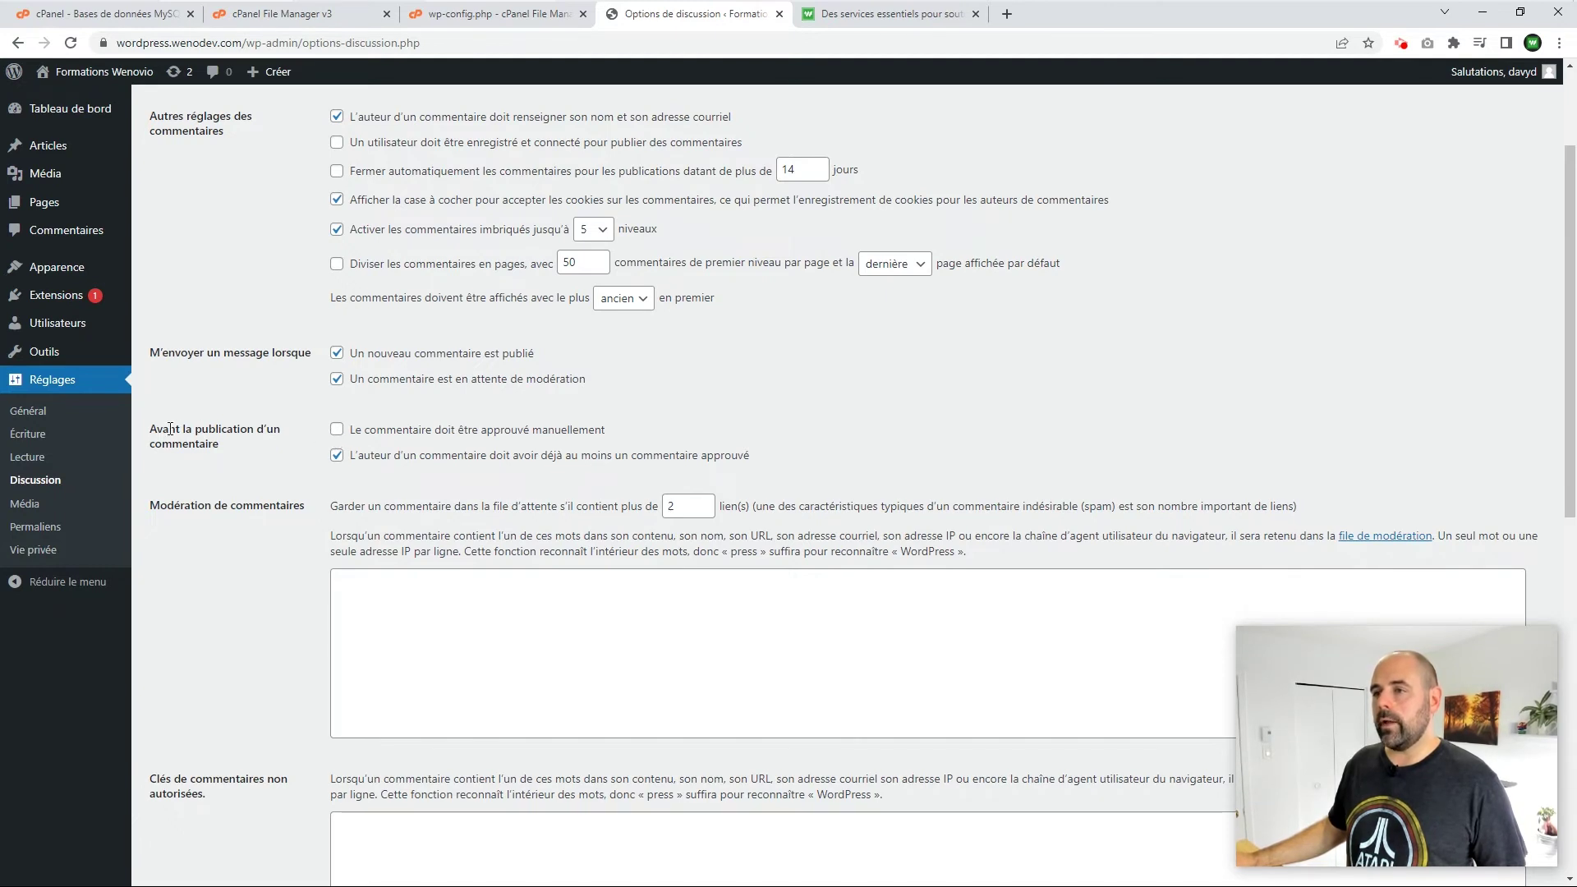
Step: Leave 'Le commentaire doit être approuvé manuellement' unchecked and save the discussion settings
left_click(337, 430)
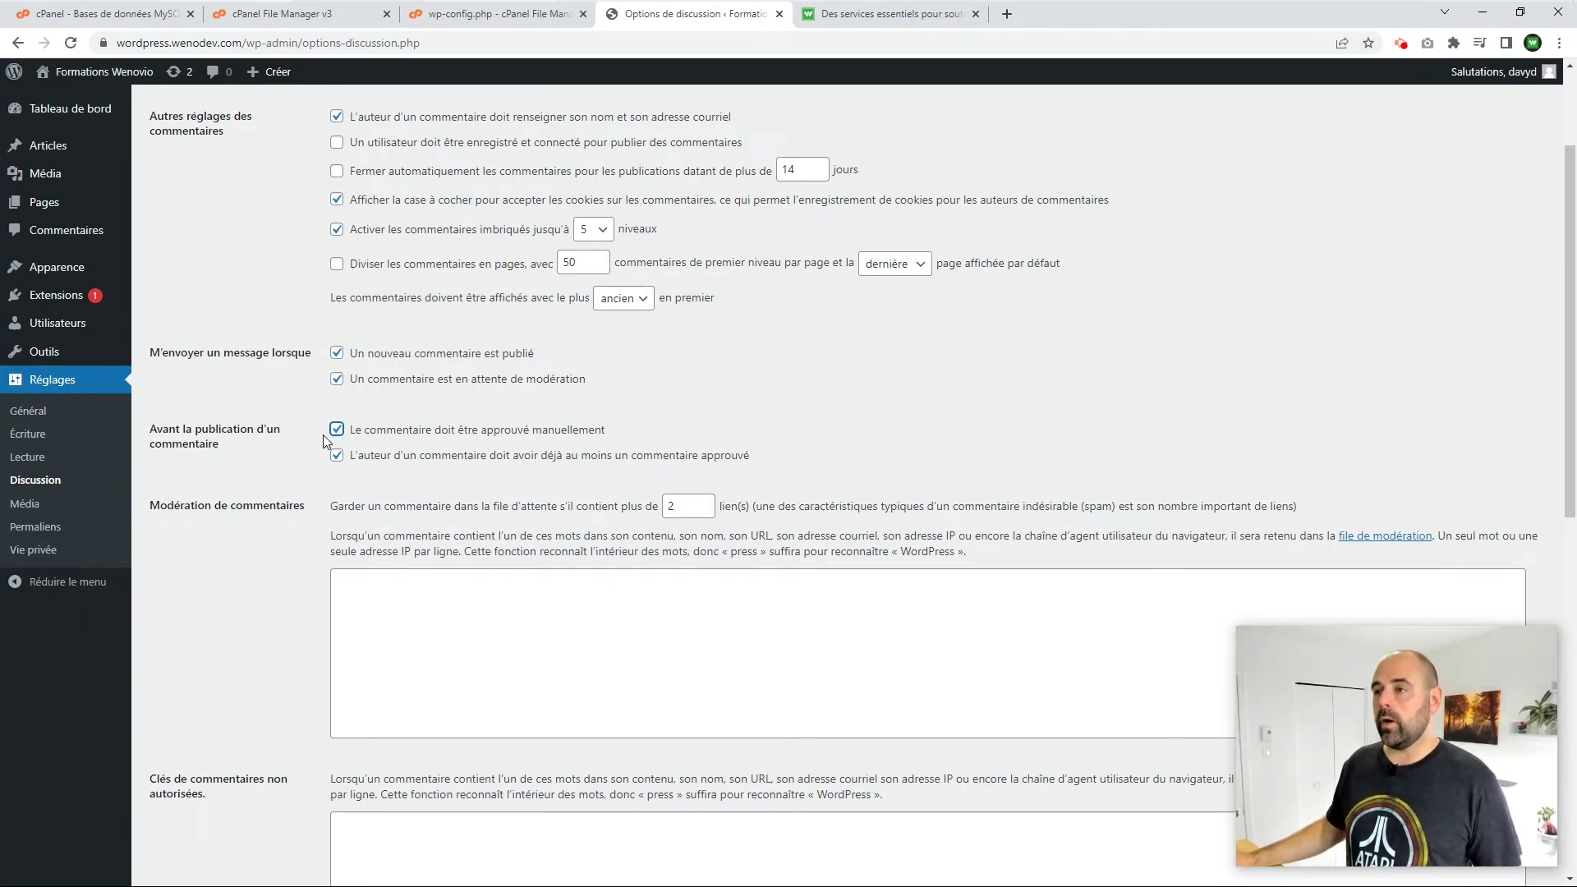
left_click(345, 432)
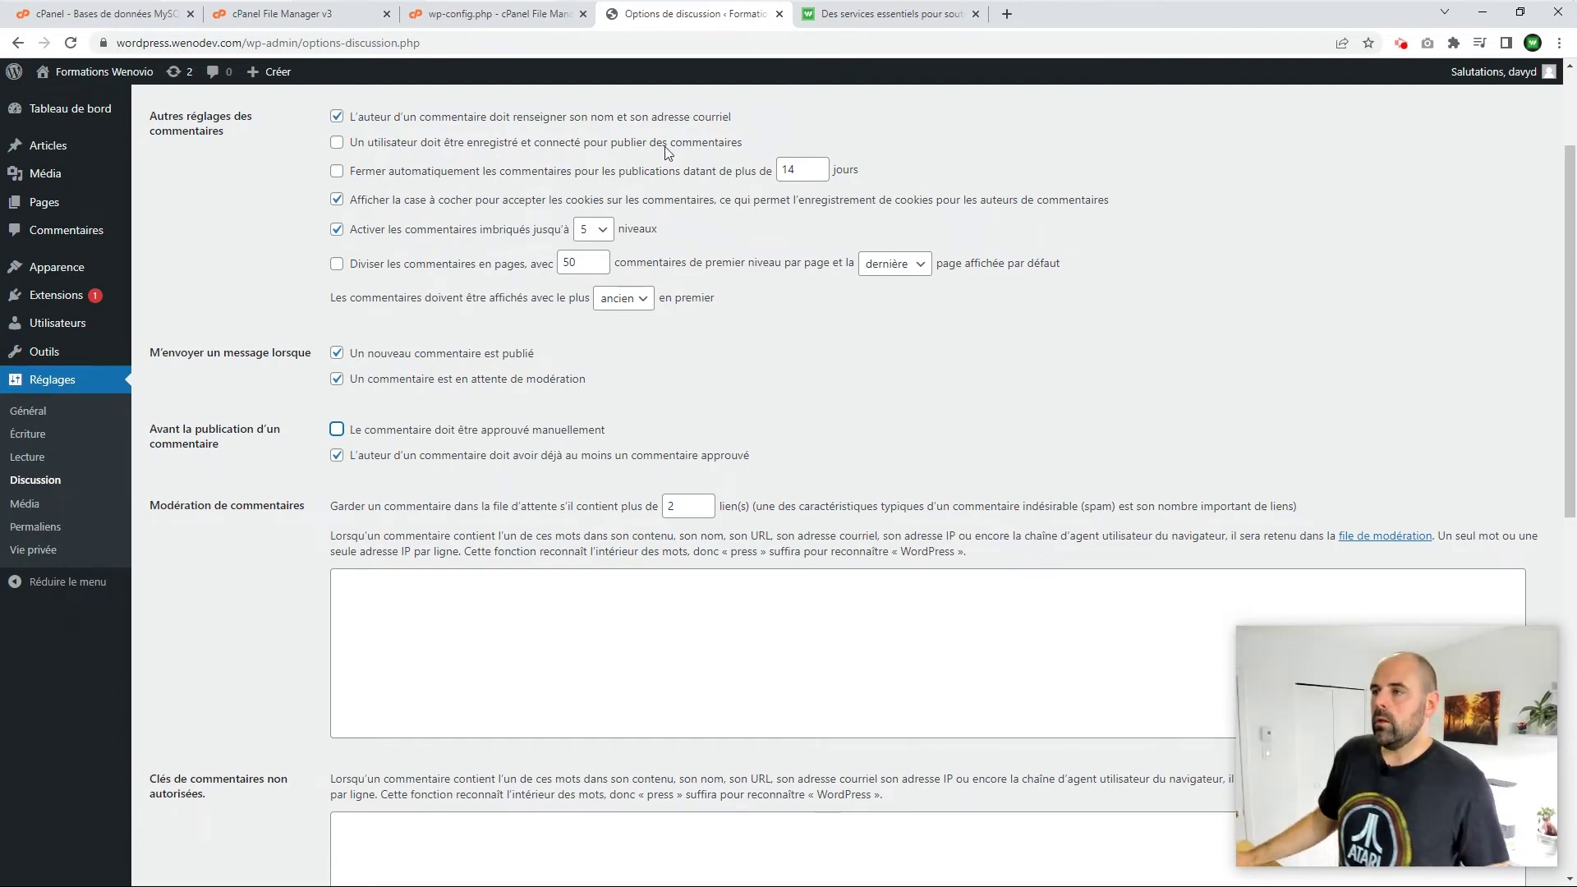
scroll(408, 556, "down", 8)
scroll(410, 557, "down", 2)
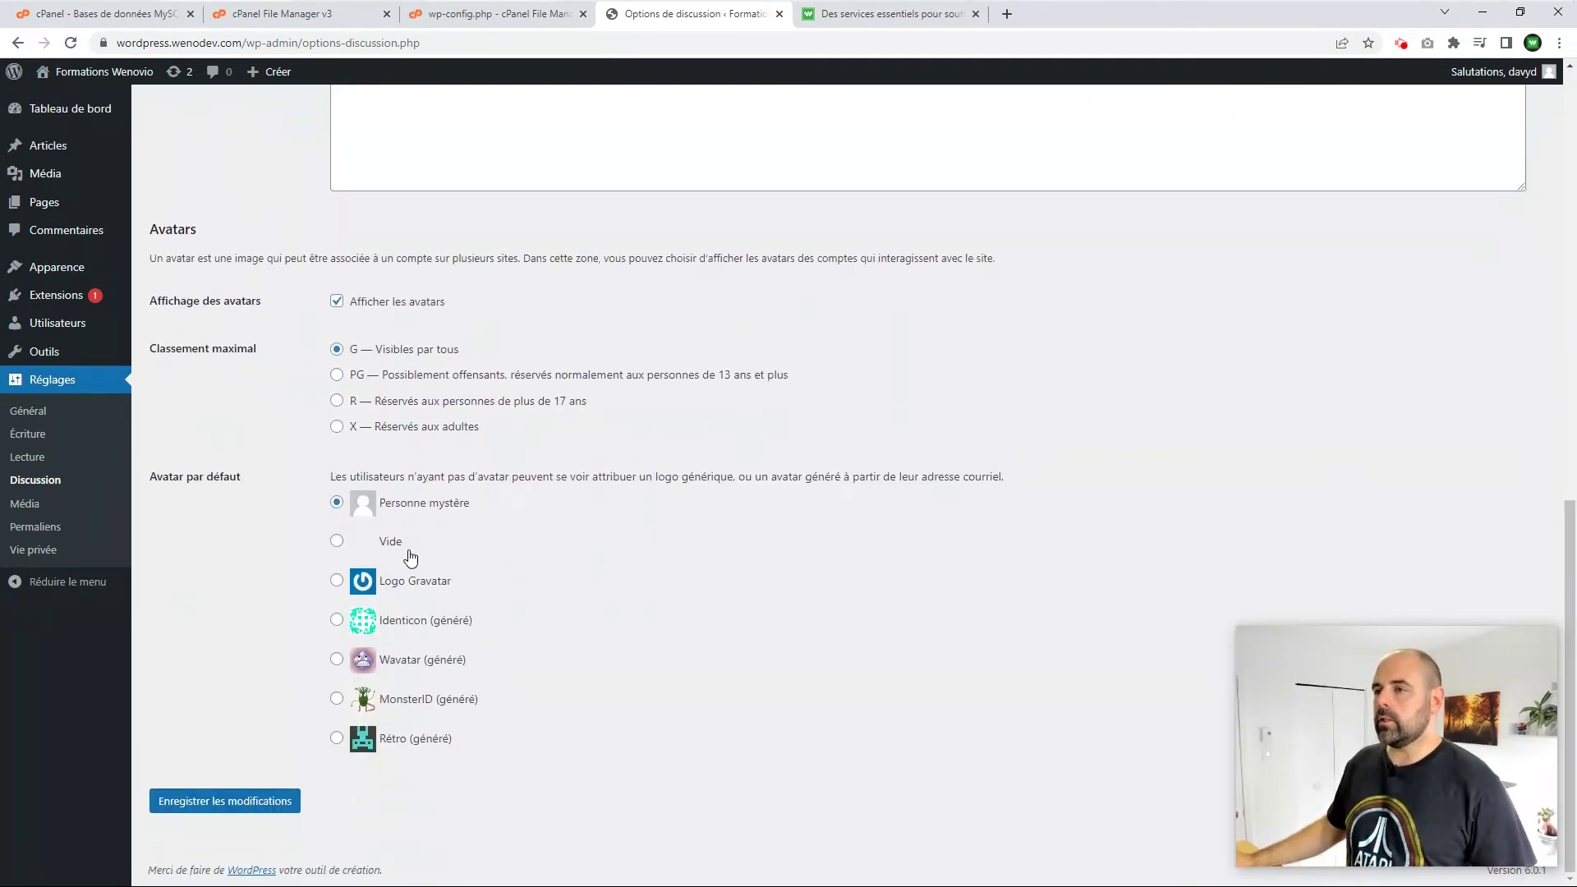
left_click(234, 808)
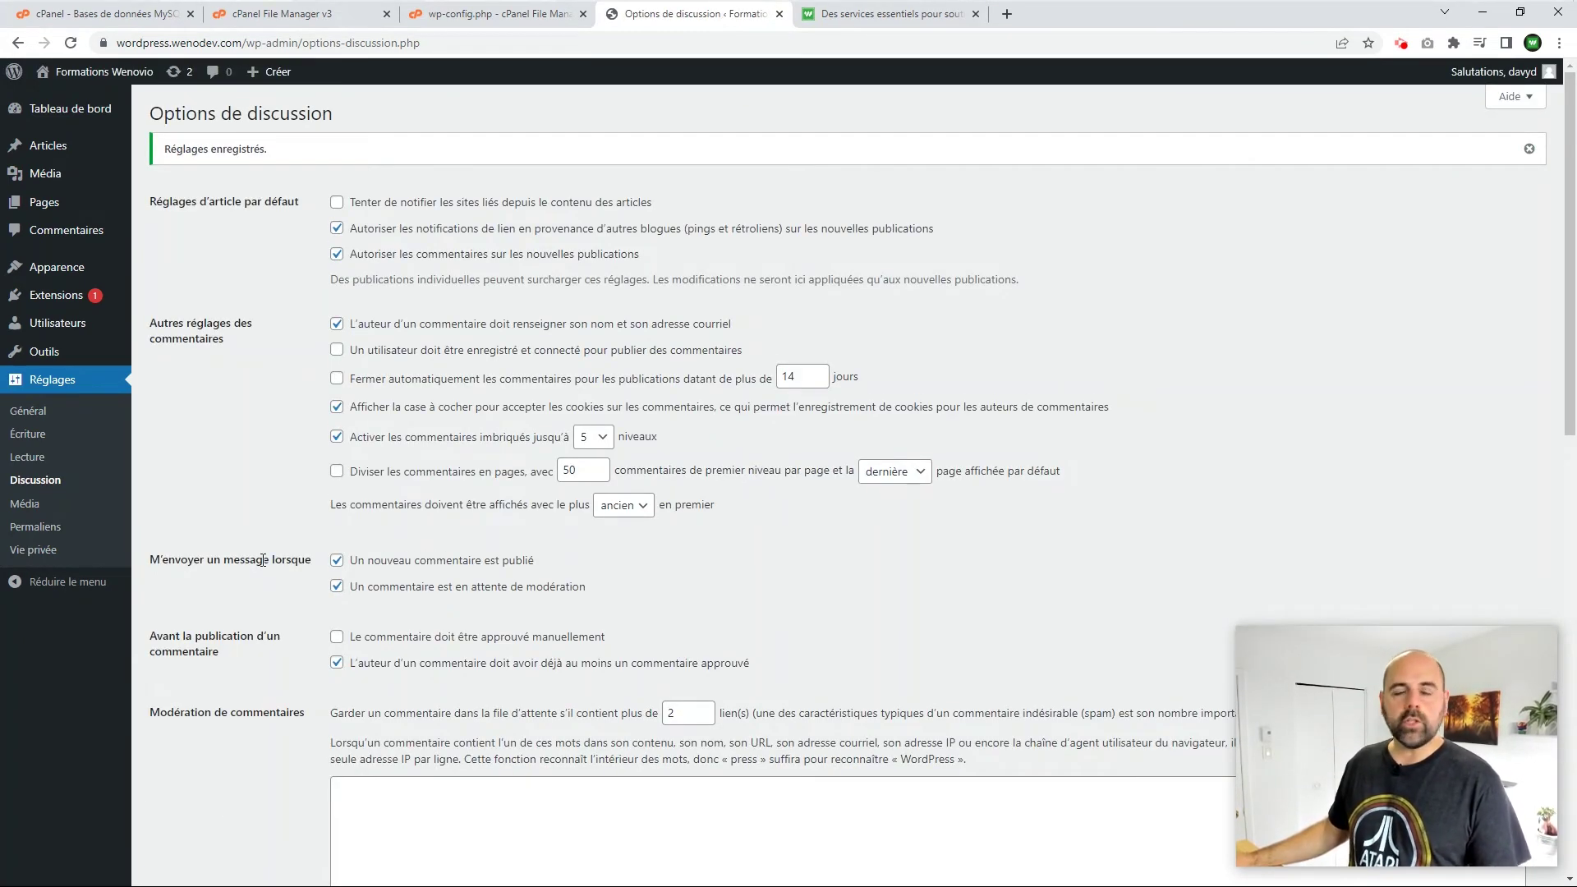
Step: Glance at the Média settings, then switch to the Wenovio services page
left_click(23, 502)
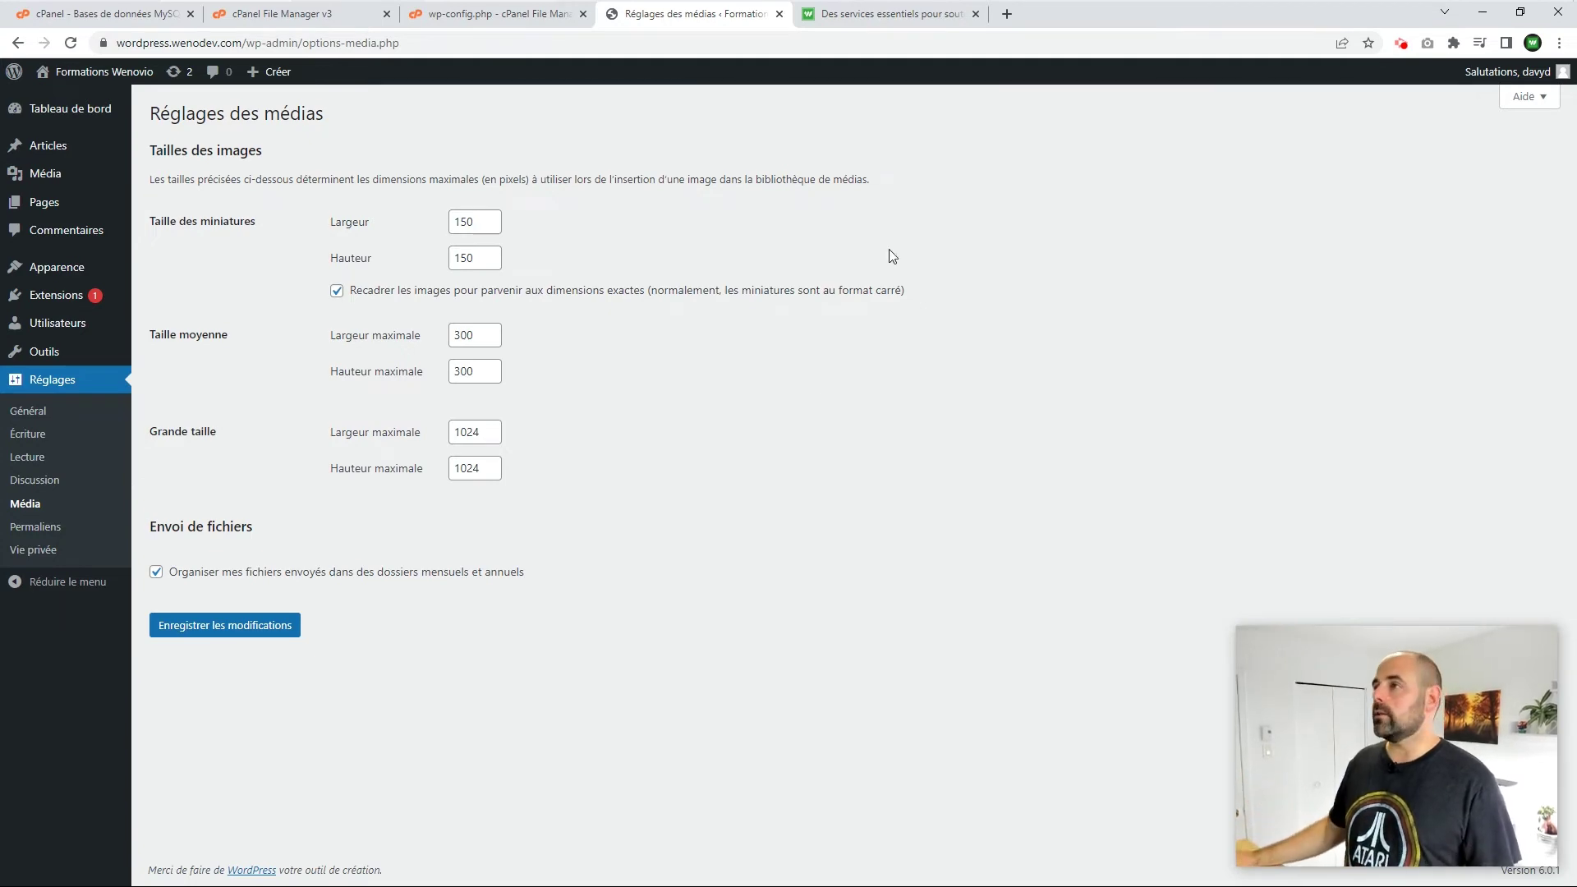
left_click(882, 16)
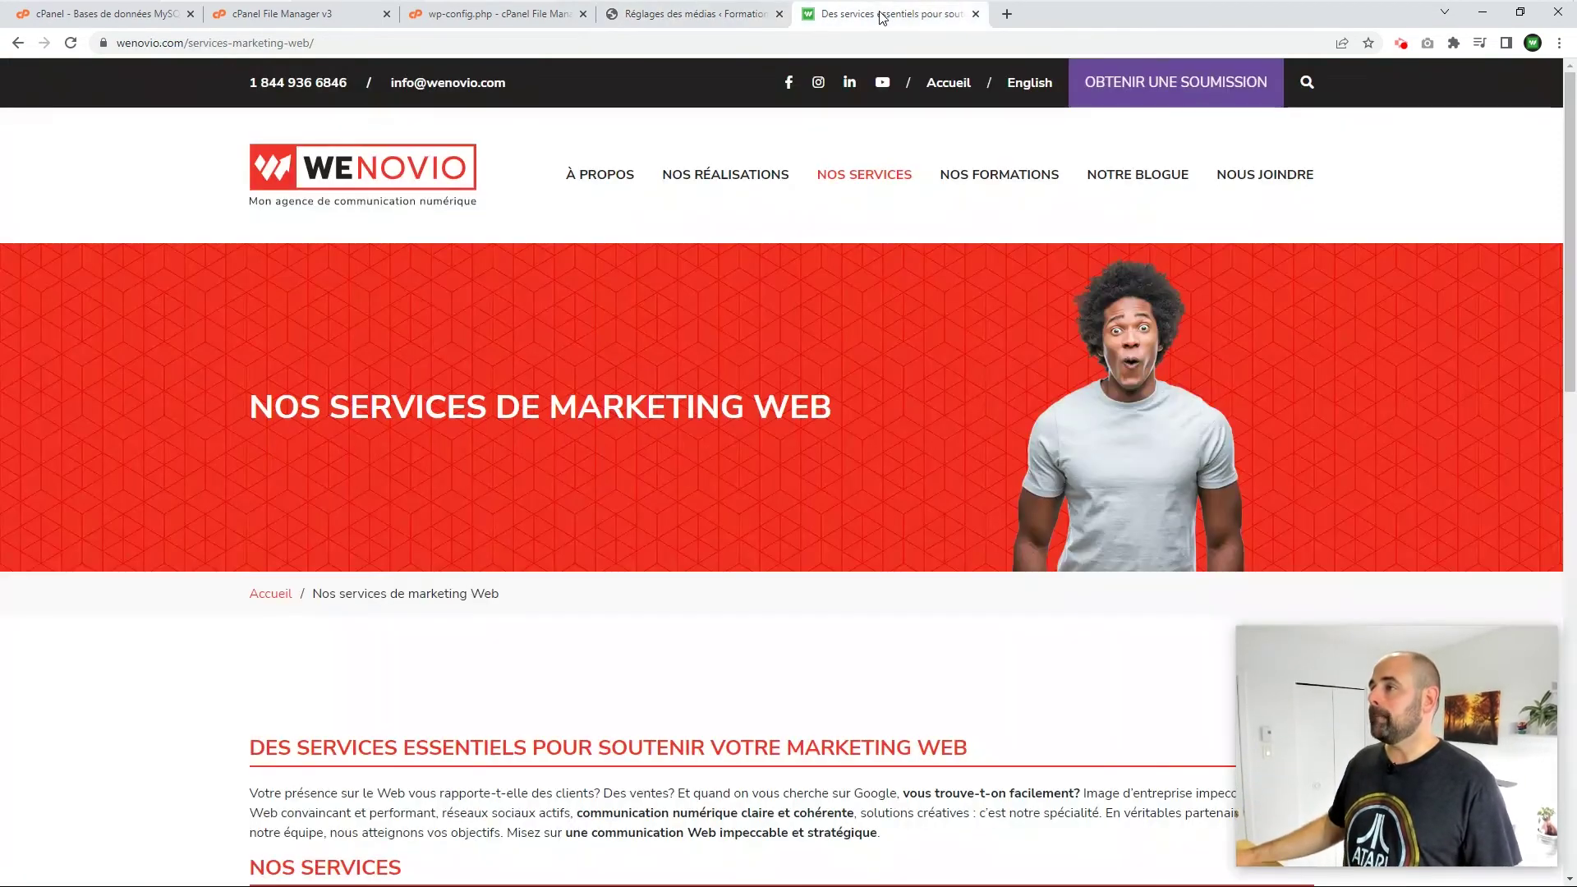
Step: Browse the Wenovio blog and read the Page Builders article
left_click(1164, 176)
scroll(1010, 297, "down", 9)
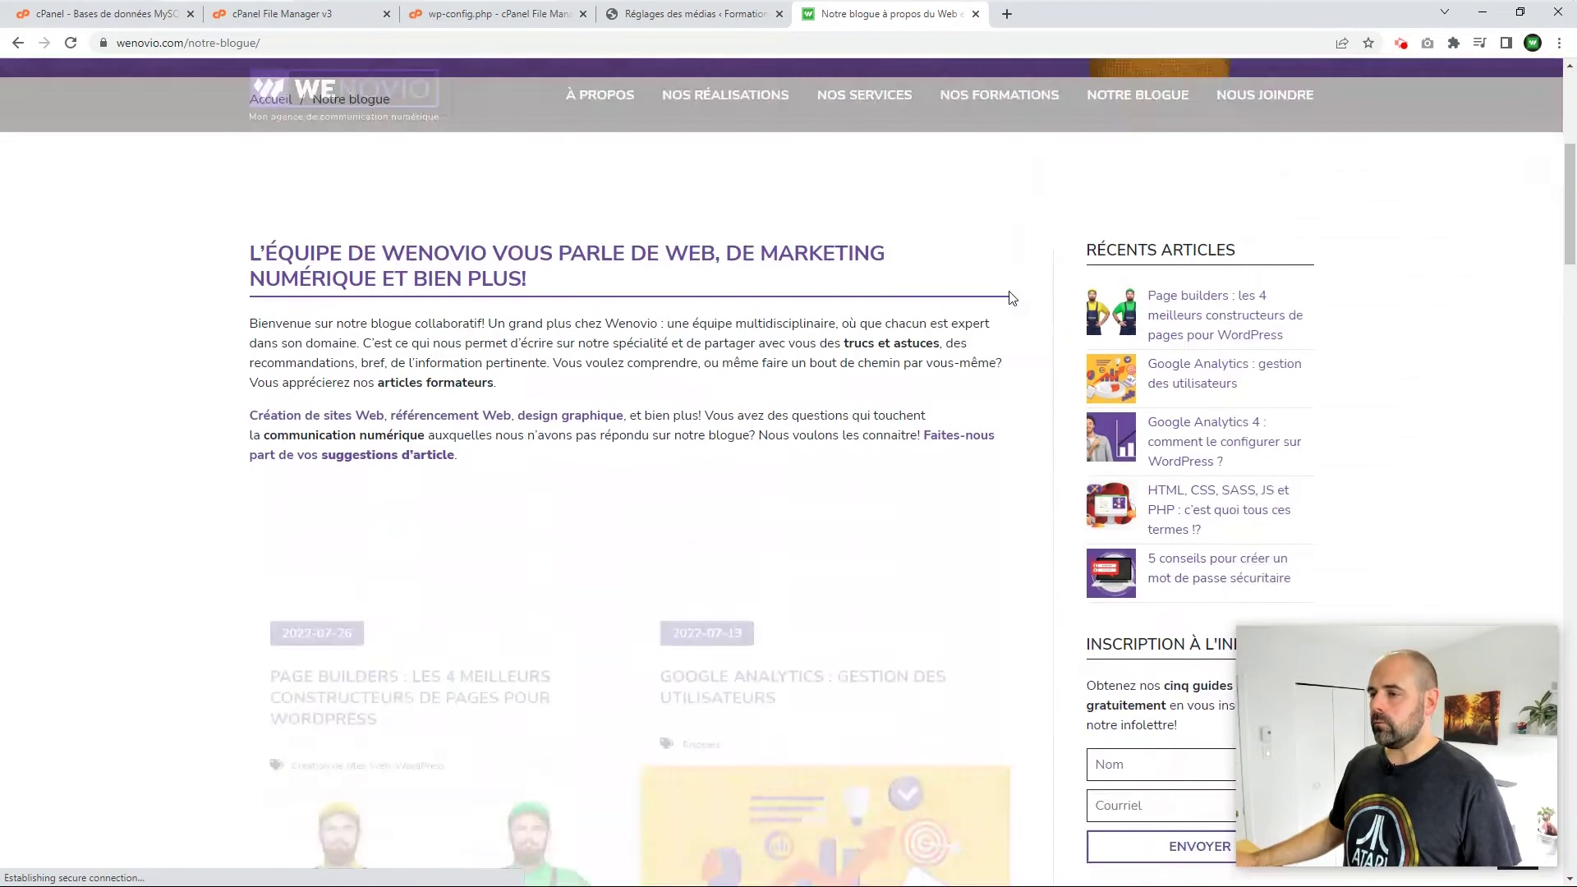
left_click(401, 525)
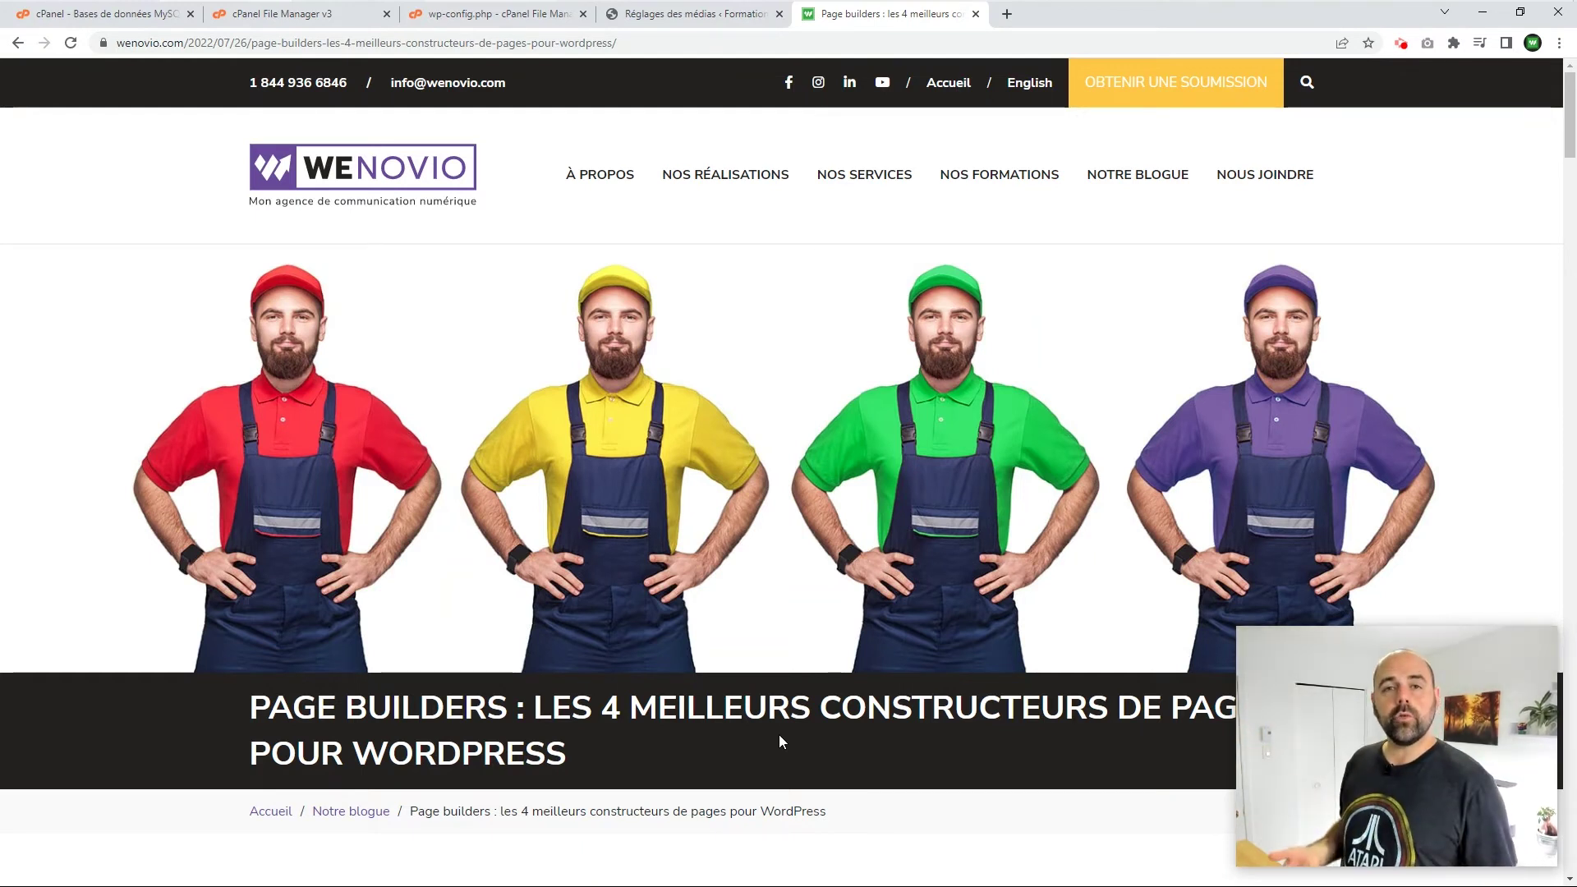
left_click(1117, 178)
scroll(816, 348, "down", 10)
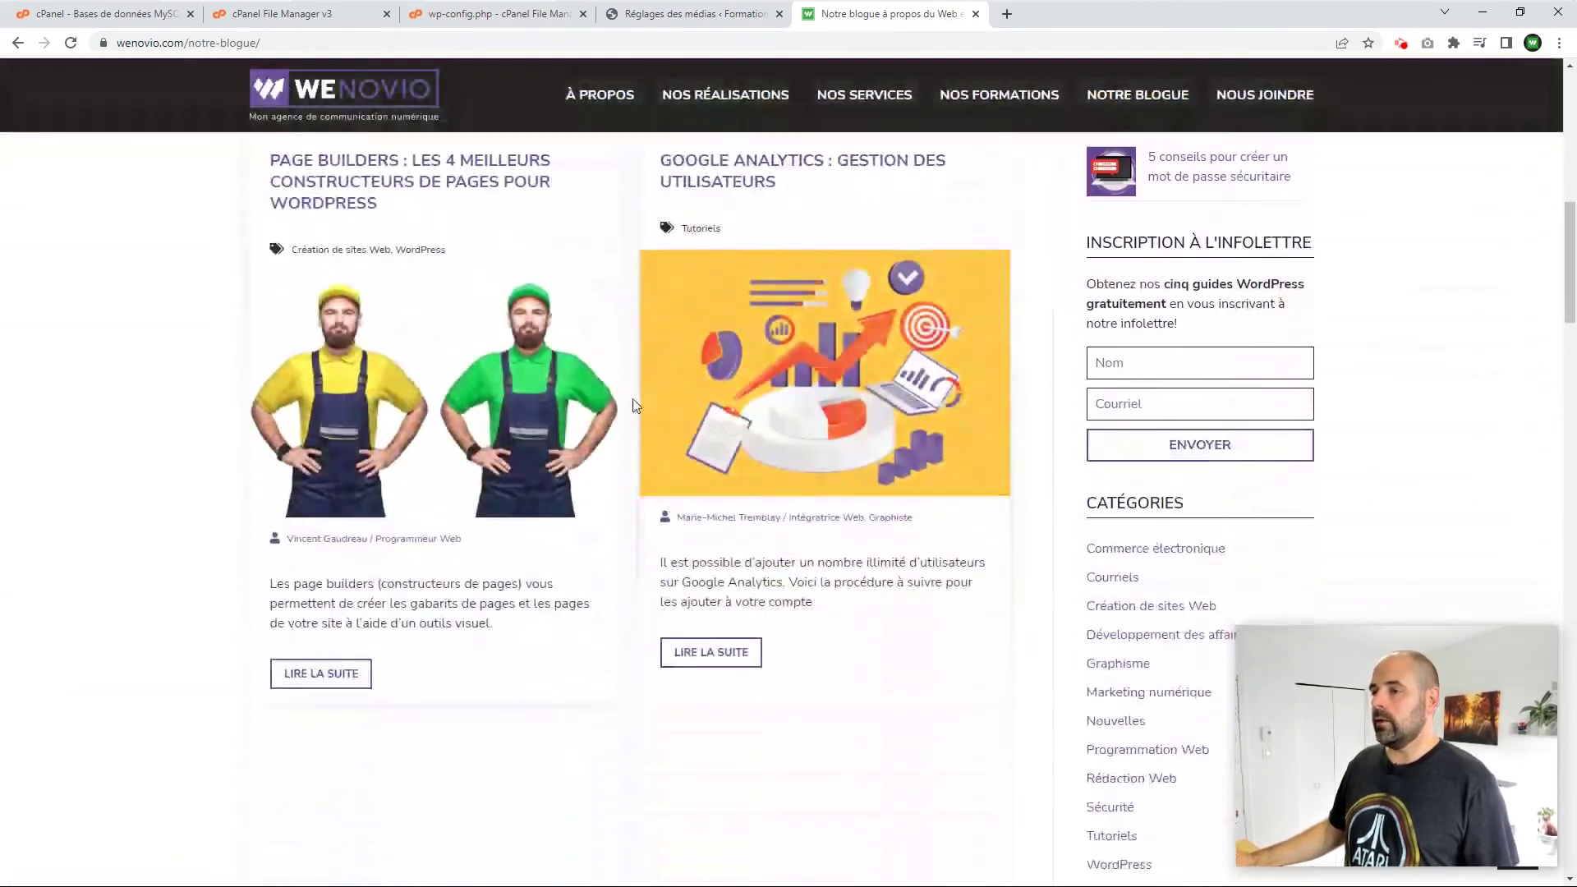
scroll(1067, 469, "up", 10)
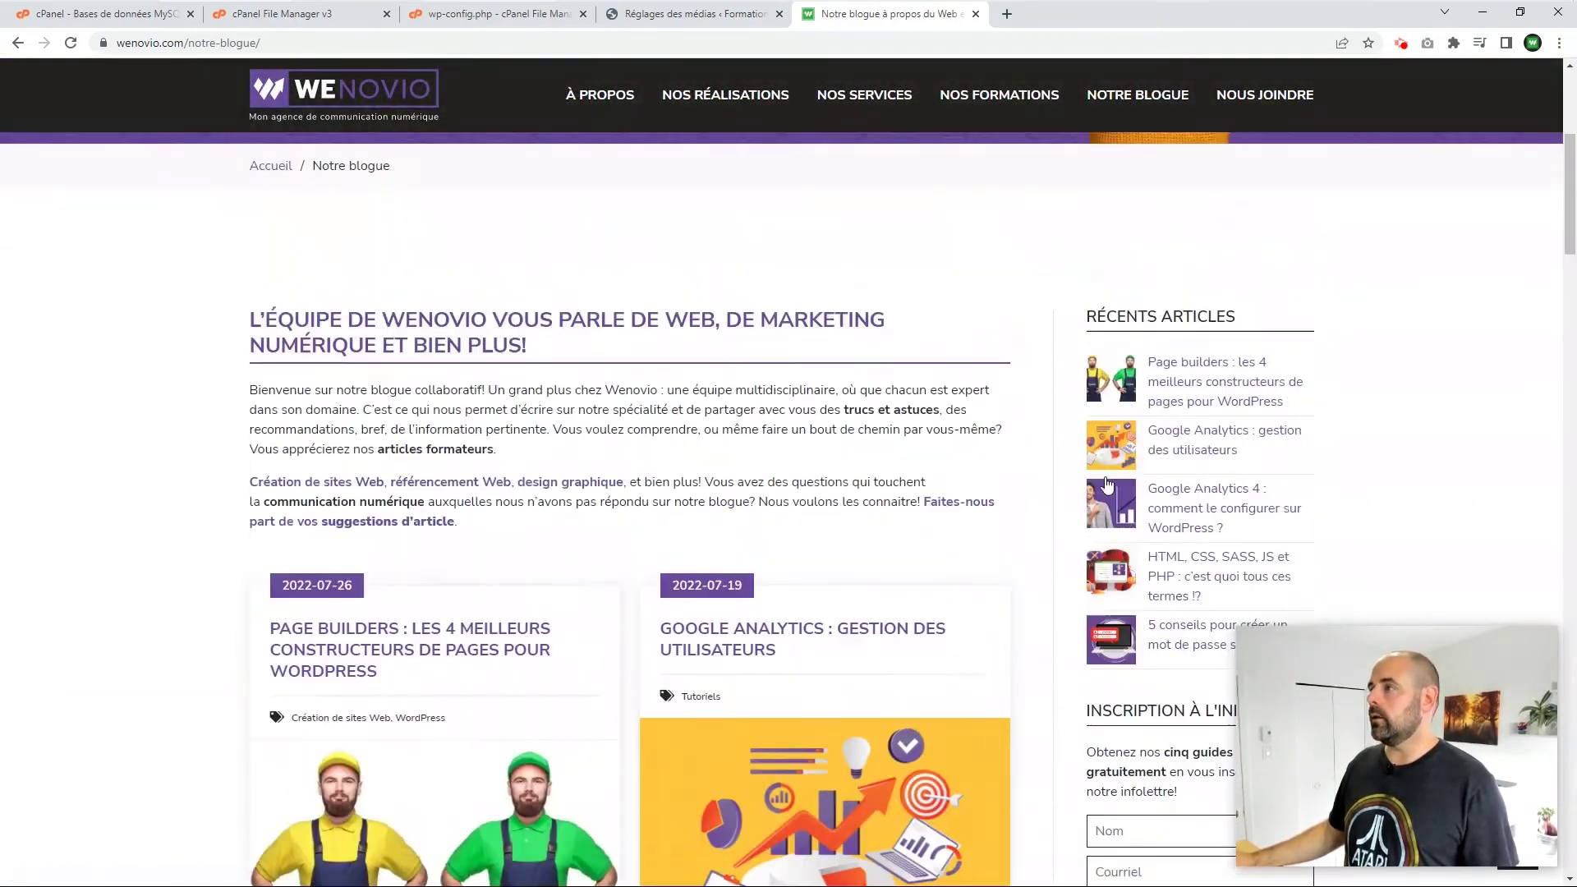
scroll(1183, 498, "down", 3)
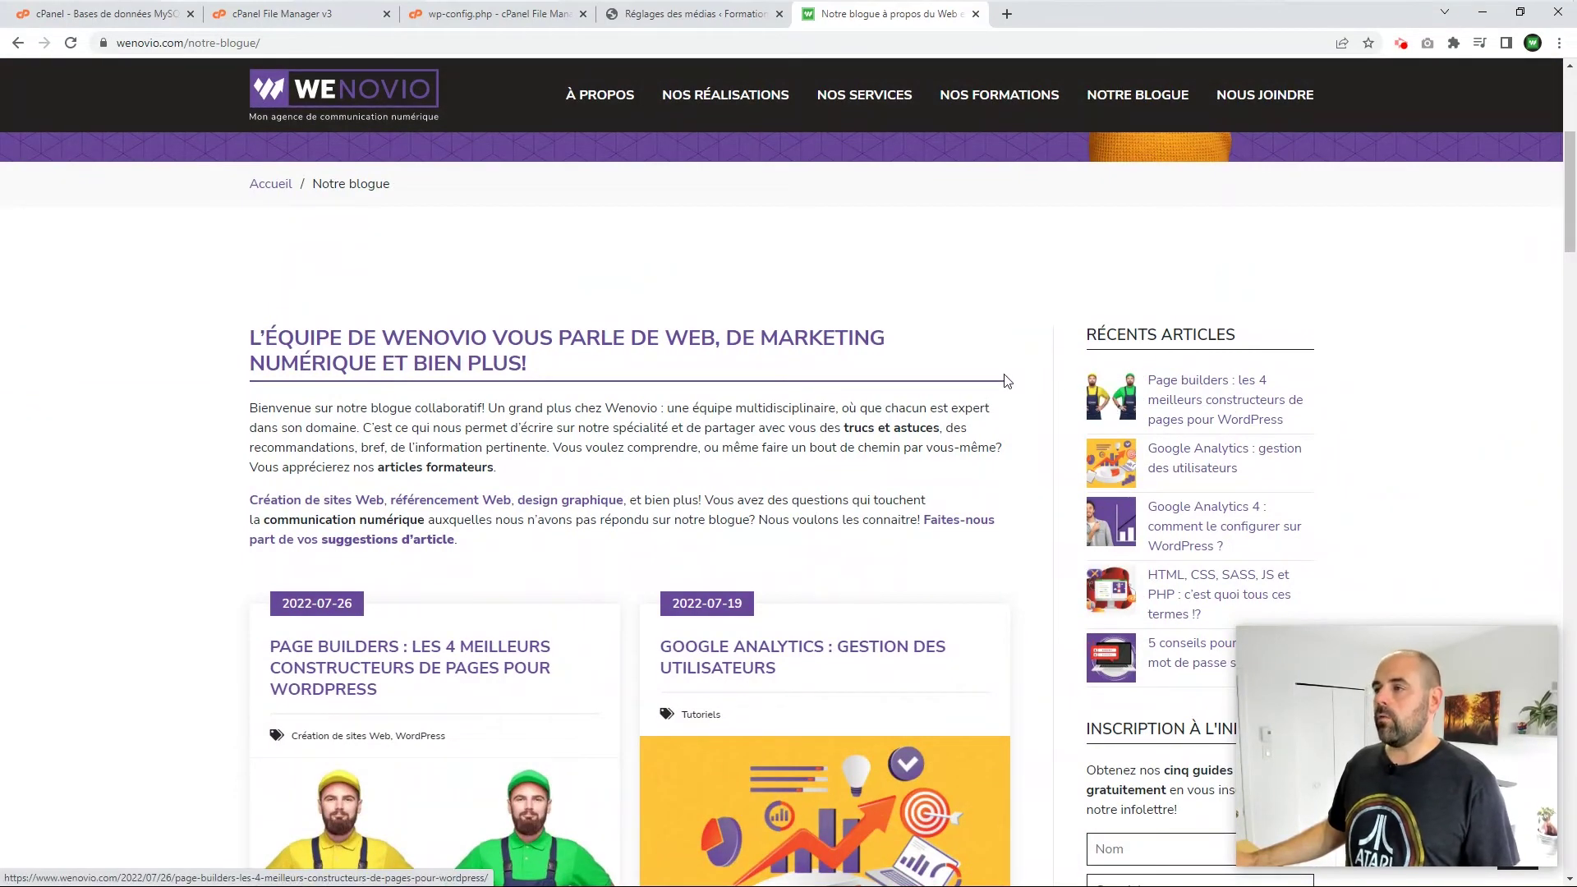
Step: Revisit the Page Builders article, then return to the WordPress media settings
left_click(488, 780)
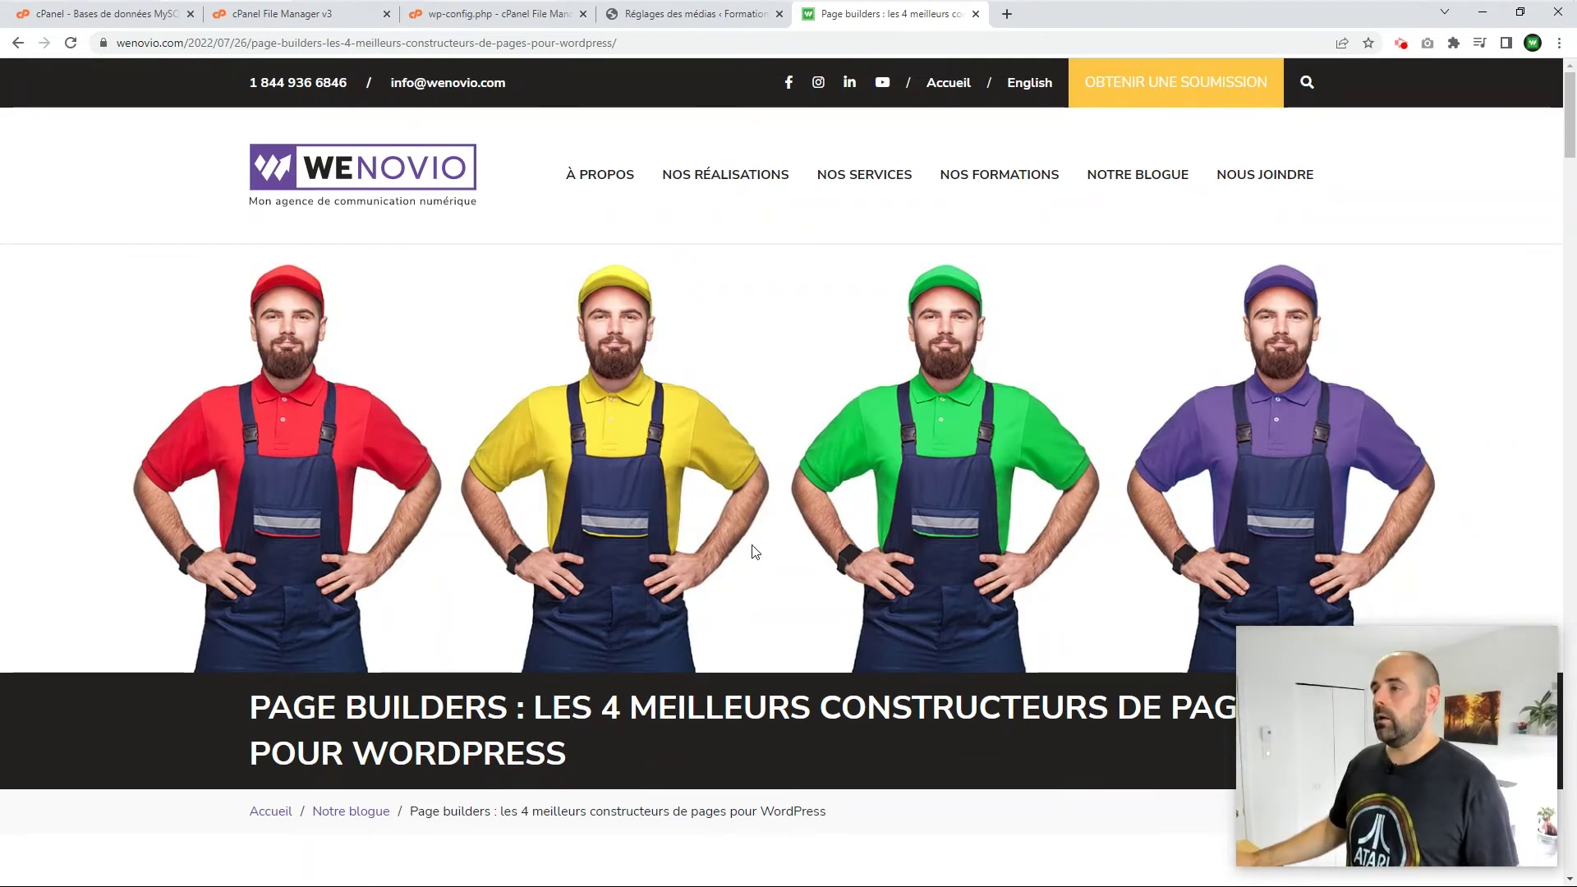
key("alt+Left")
scroll(631, 555, "down", 4)
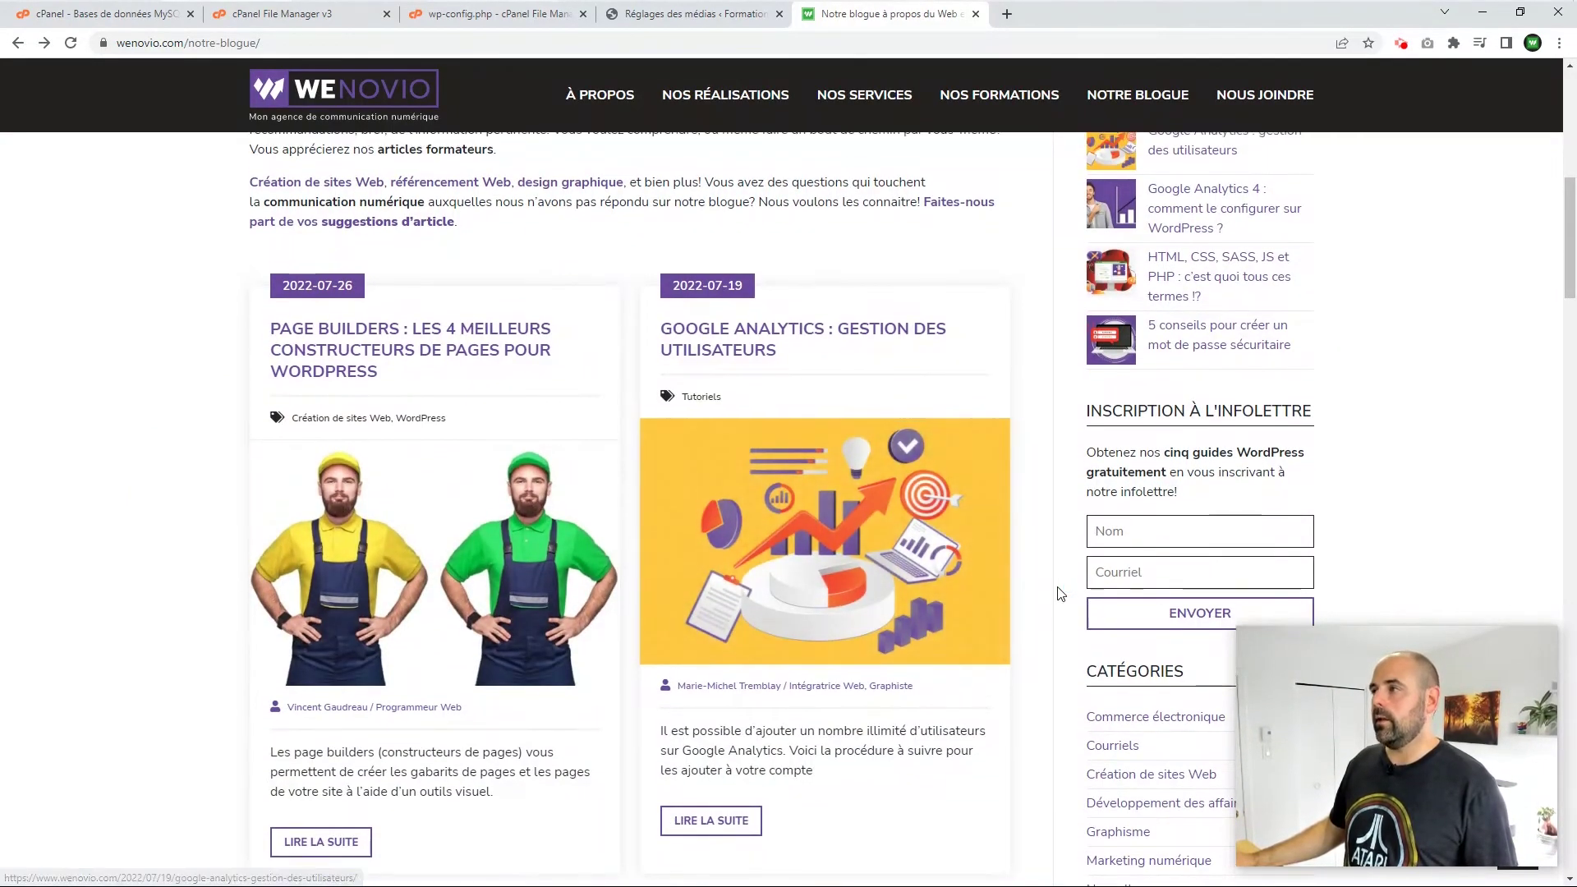
scroll(1200, 484, "up", 4)
scroll(1194, 492, "up", 1)
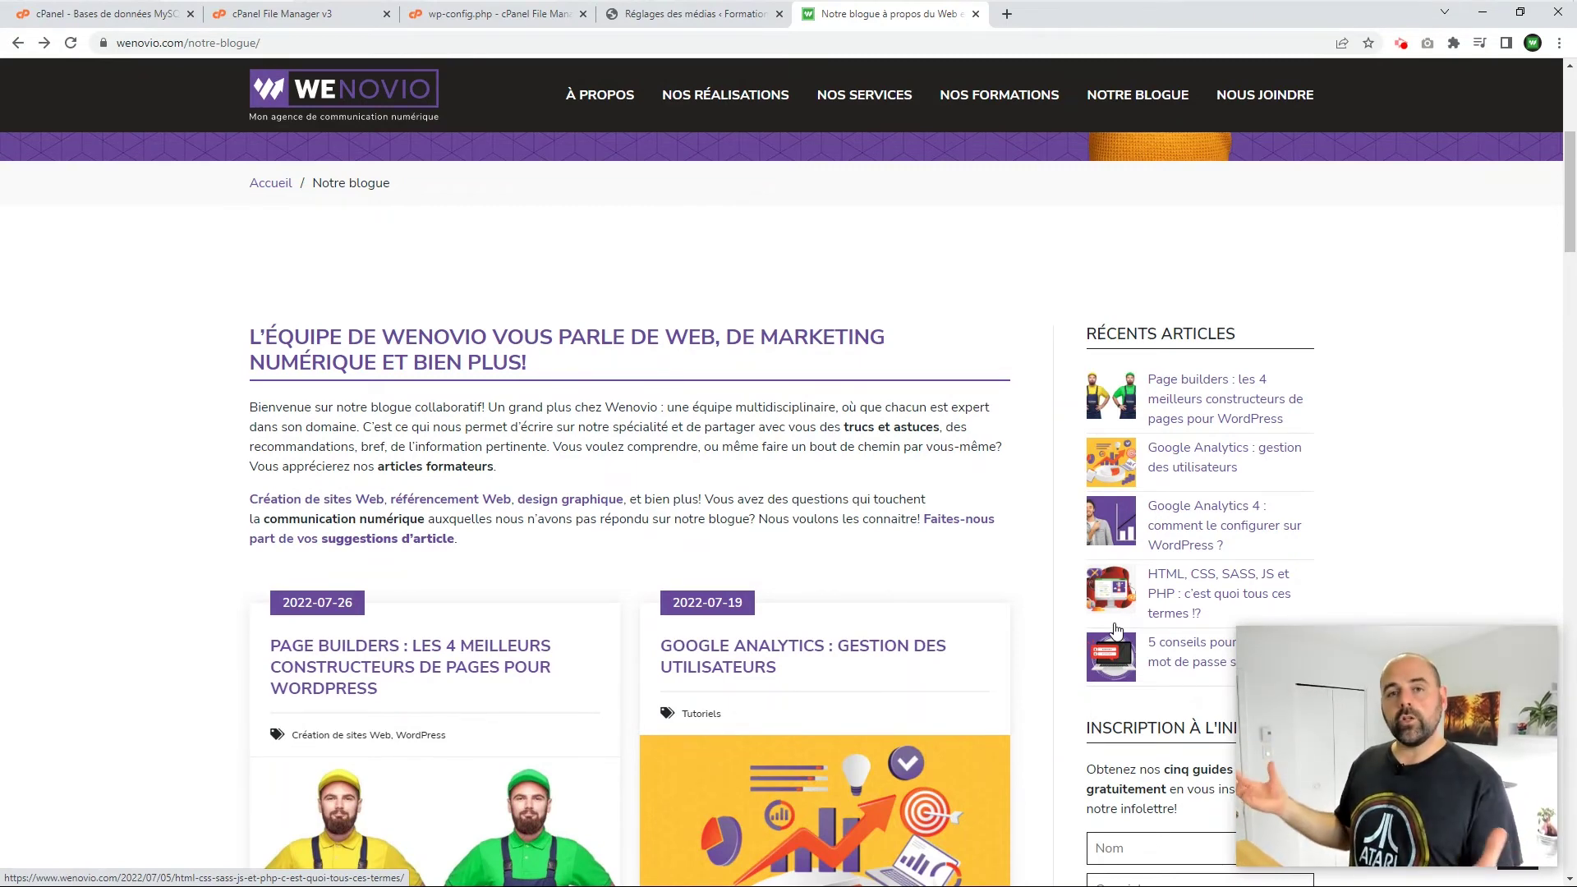
left_click(685, 14)
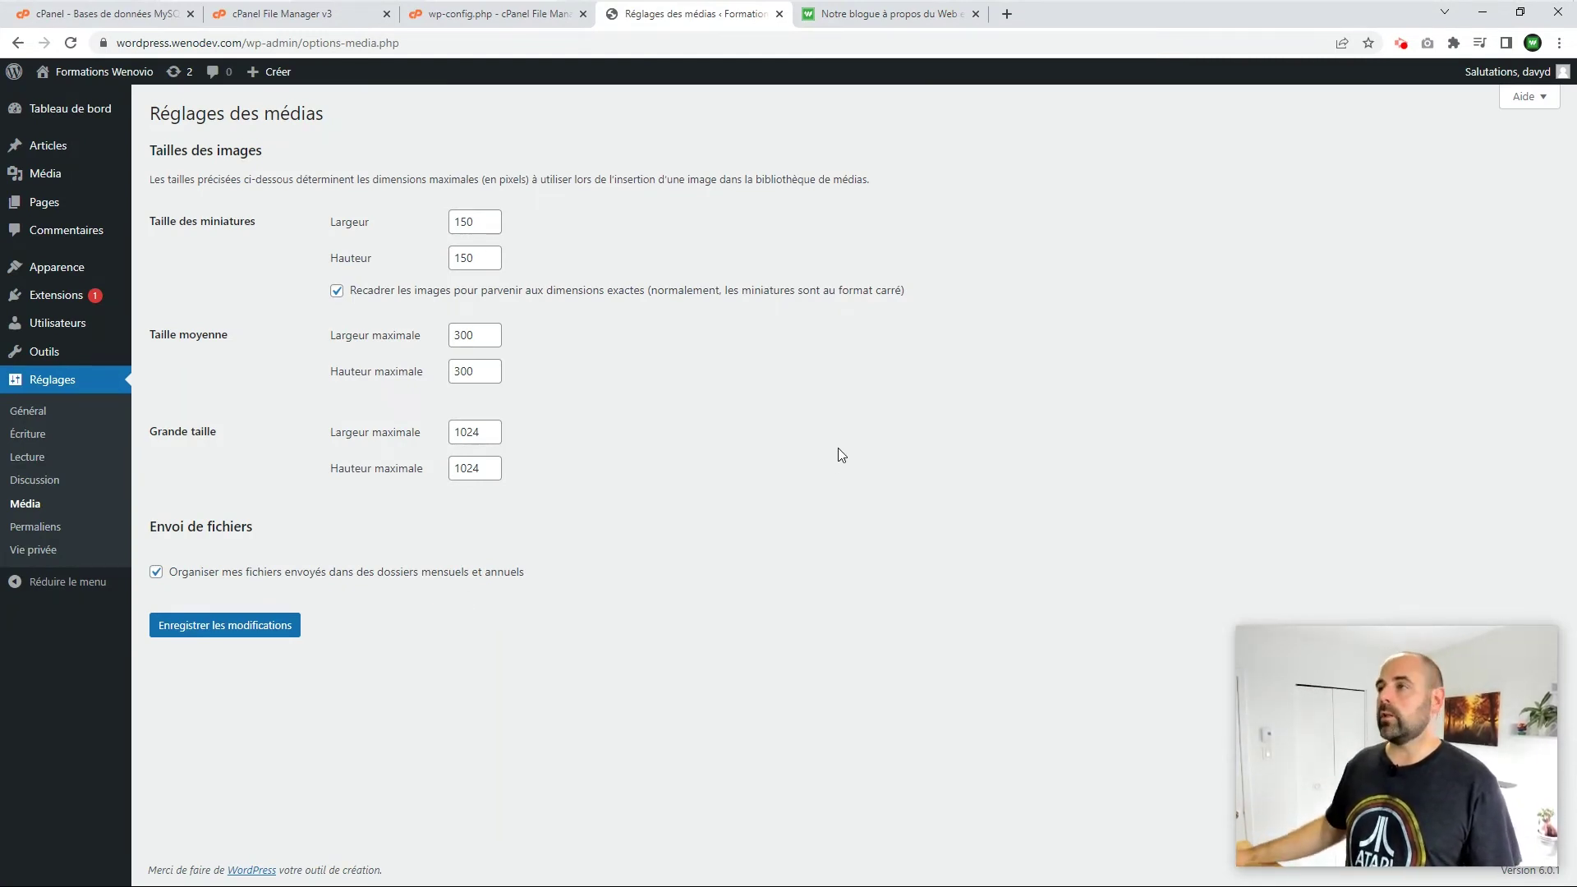
Step: Read the Google Analytics article on the Wenovio blog, then return to WordPress media settings
left_click(855, 23)
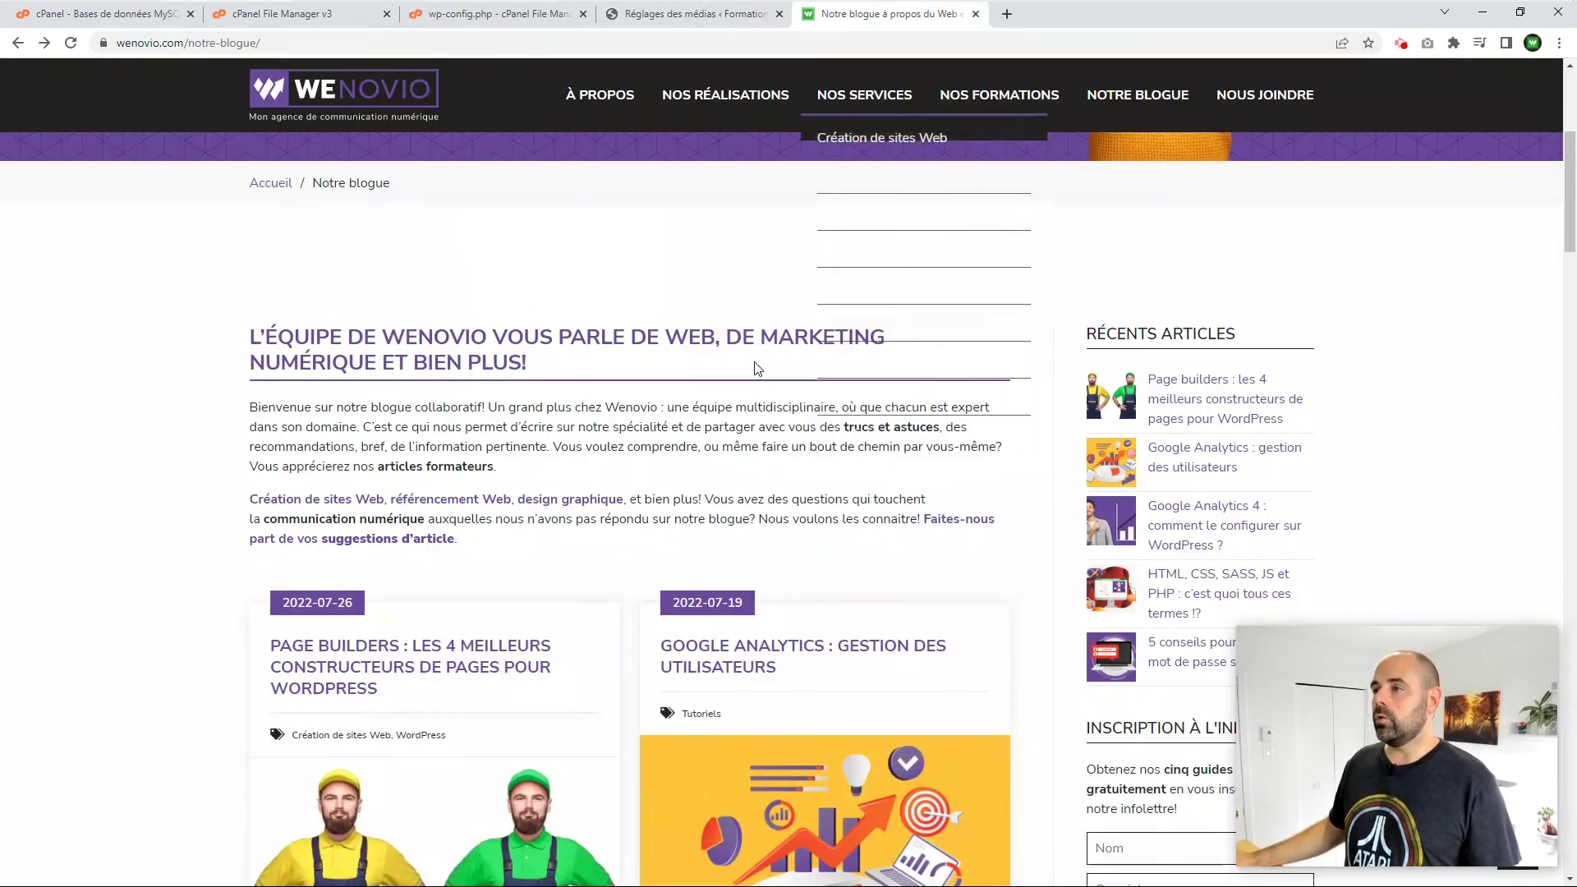
left_click(682, 760)
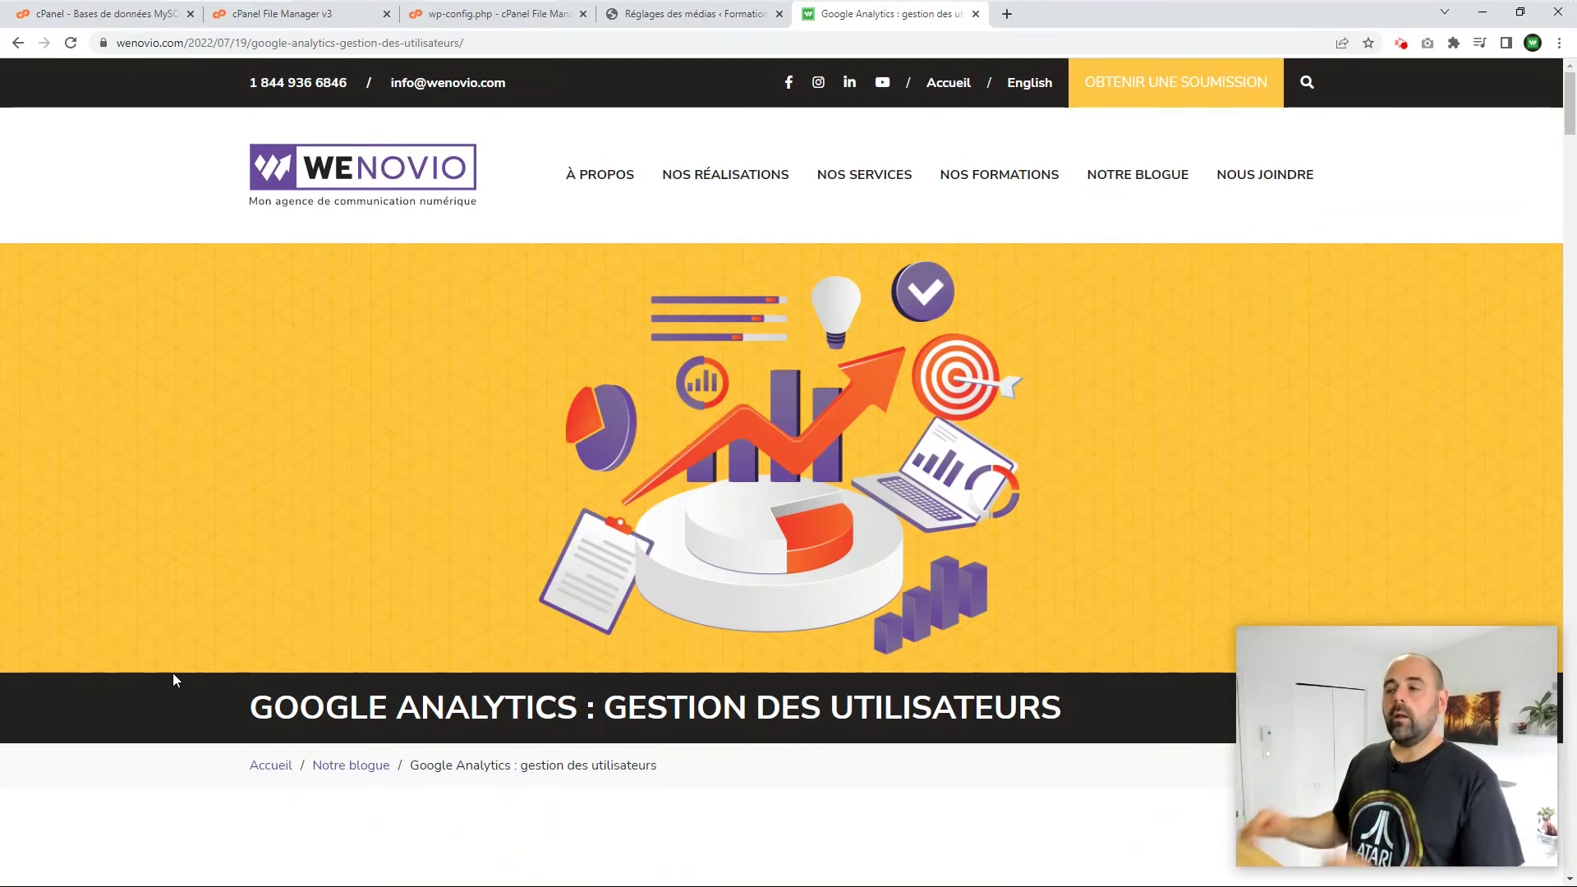
scroll(485, 632, "down", 5)
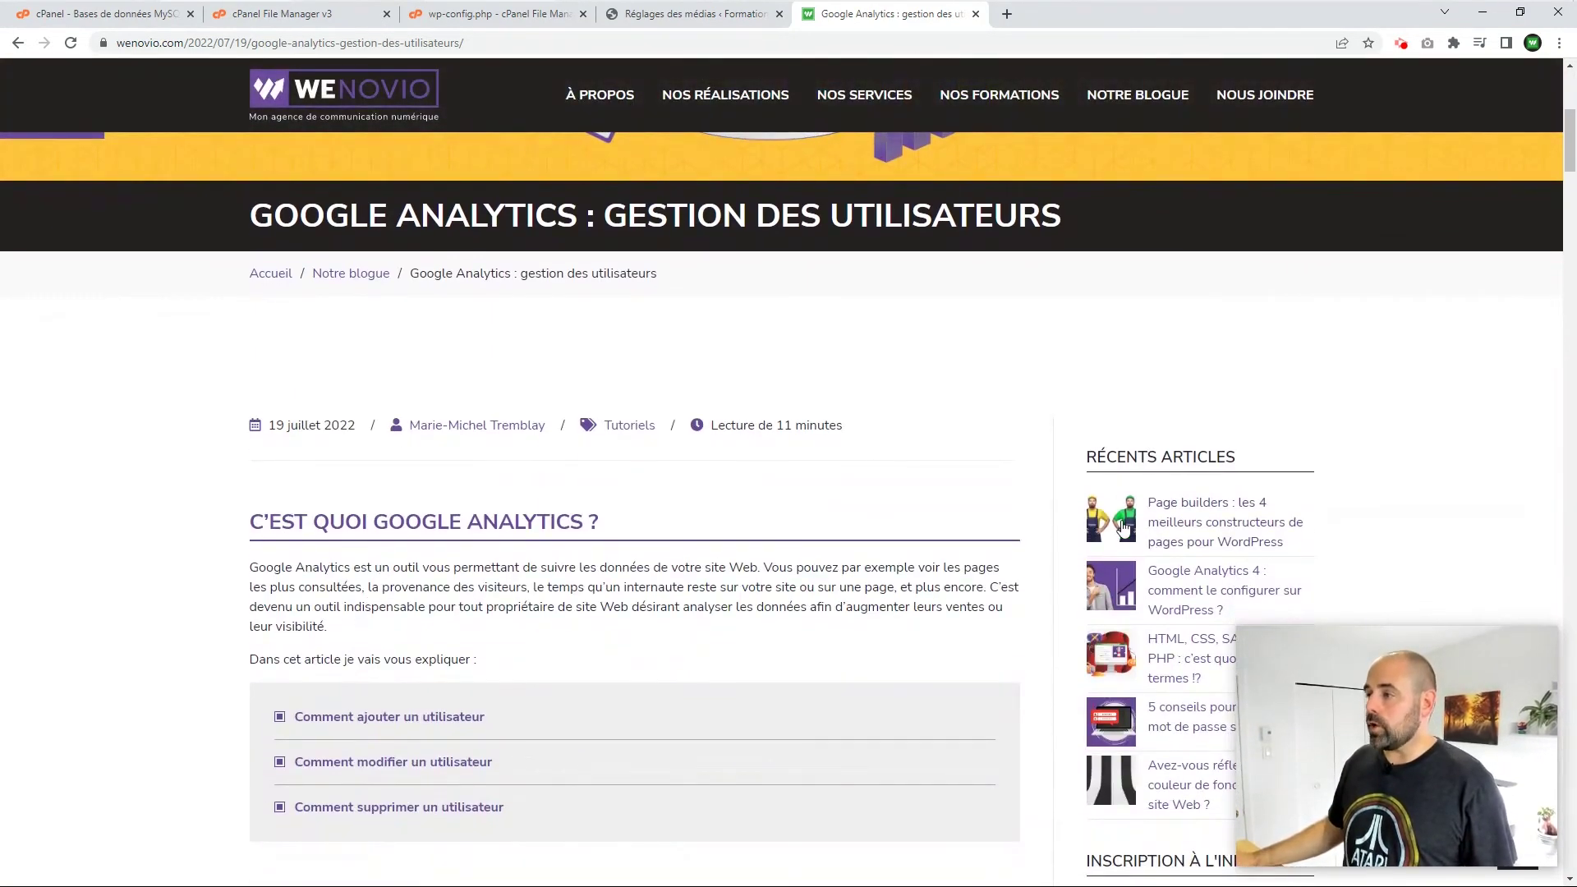
key("alt+Left")
scroll(556, 679, "down", 4)
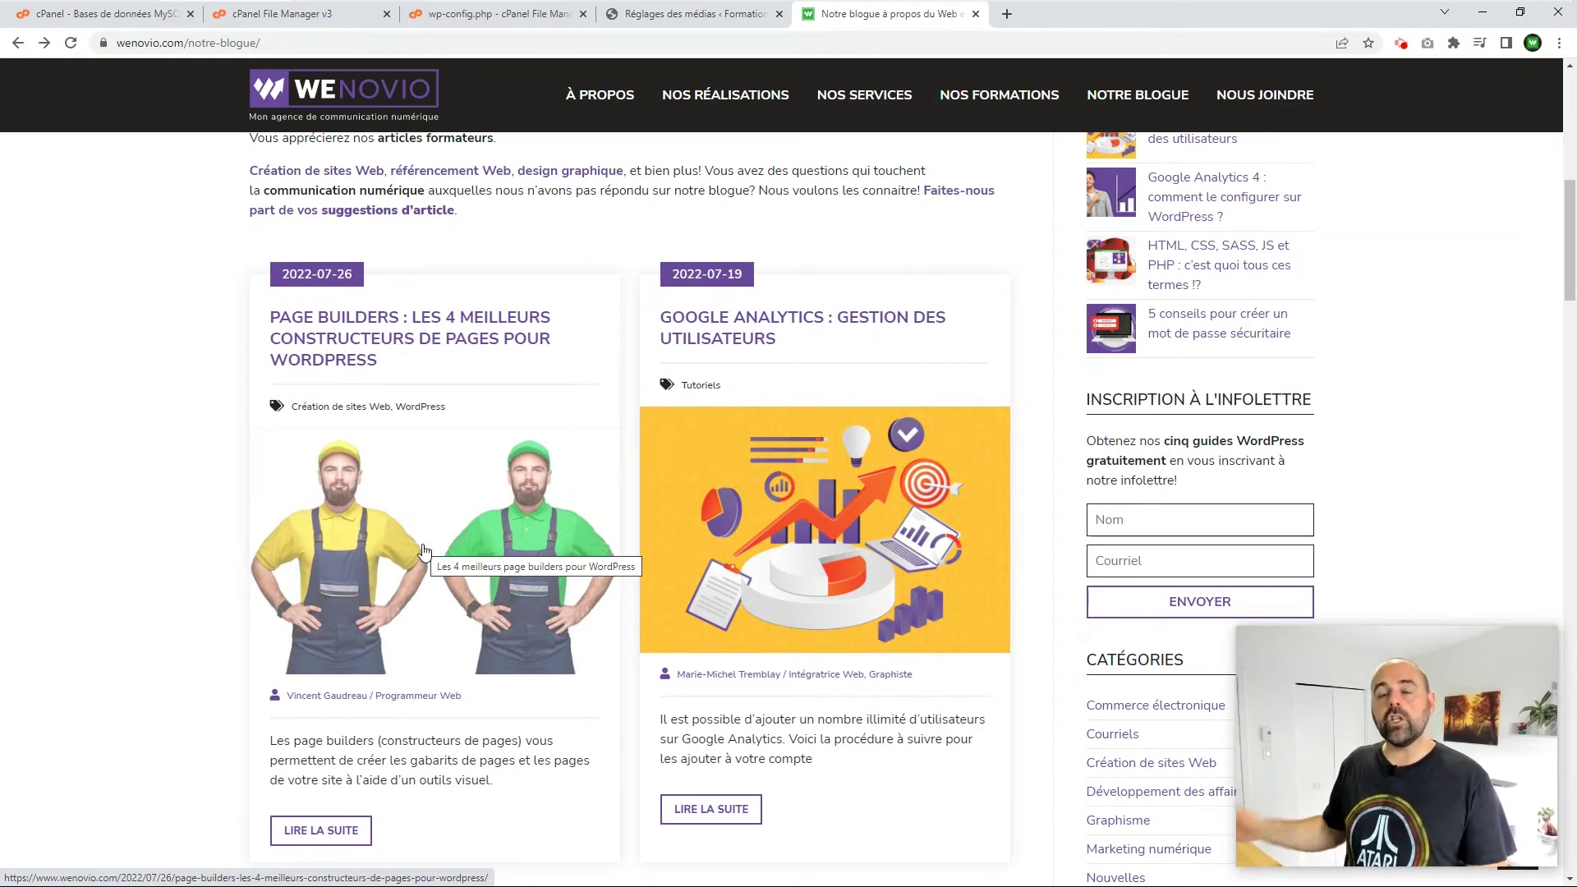
left_click(681, 14)
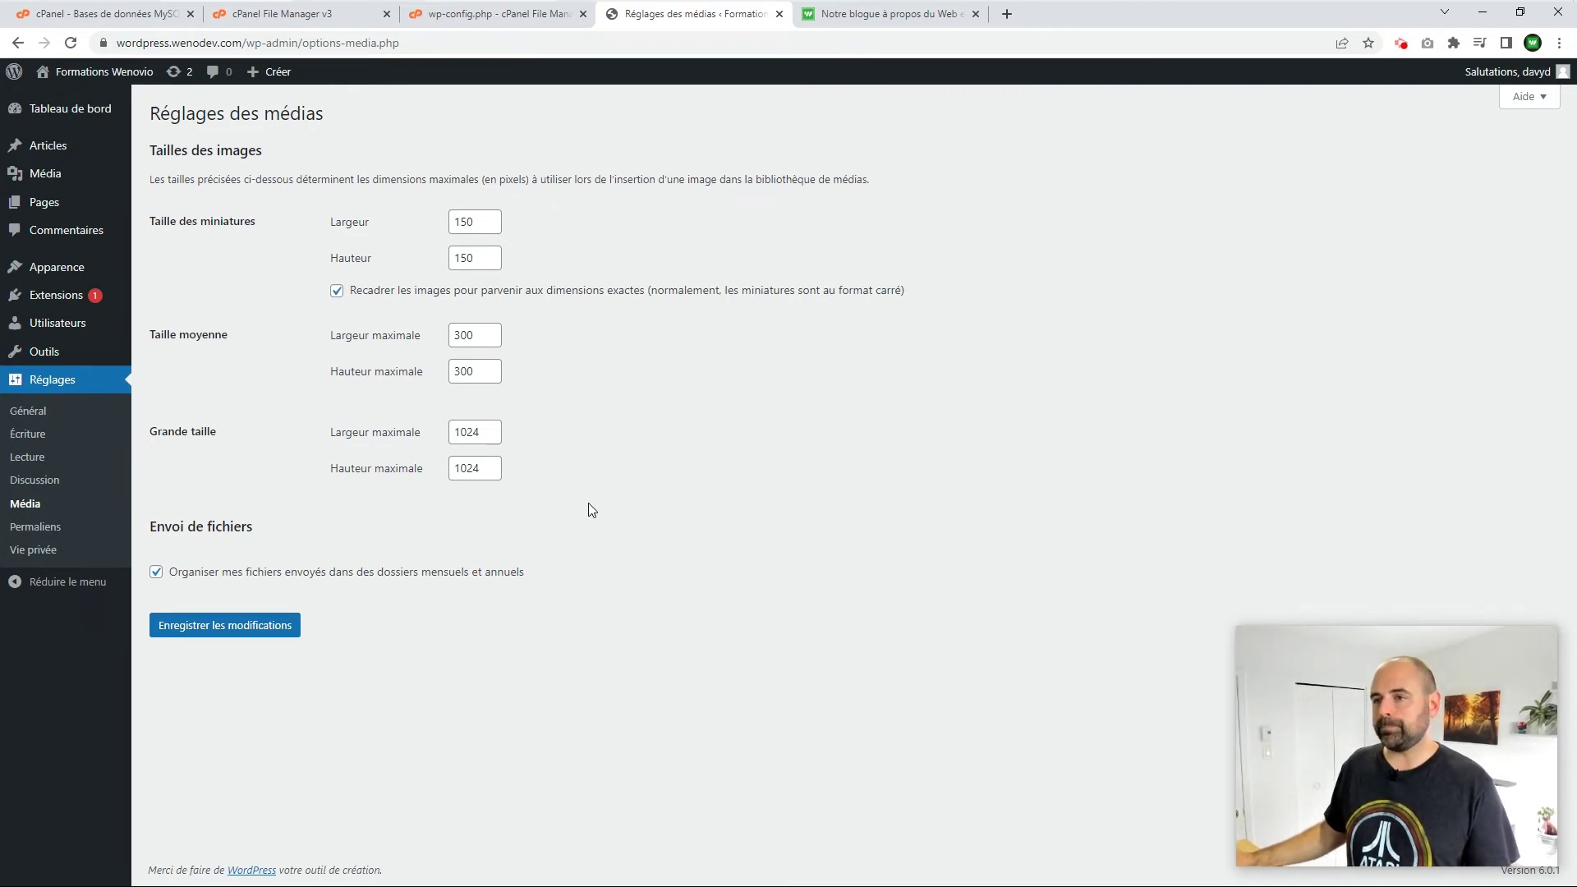
Step: Open Permalink settings, then the Page builders article on the Wenovio blog
left_click(38, 530)
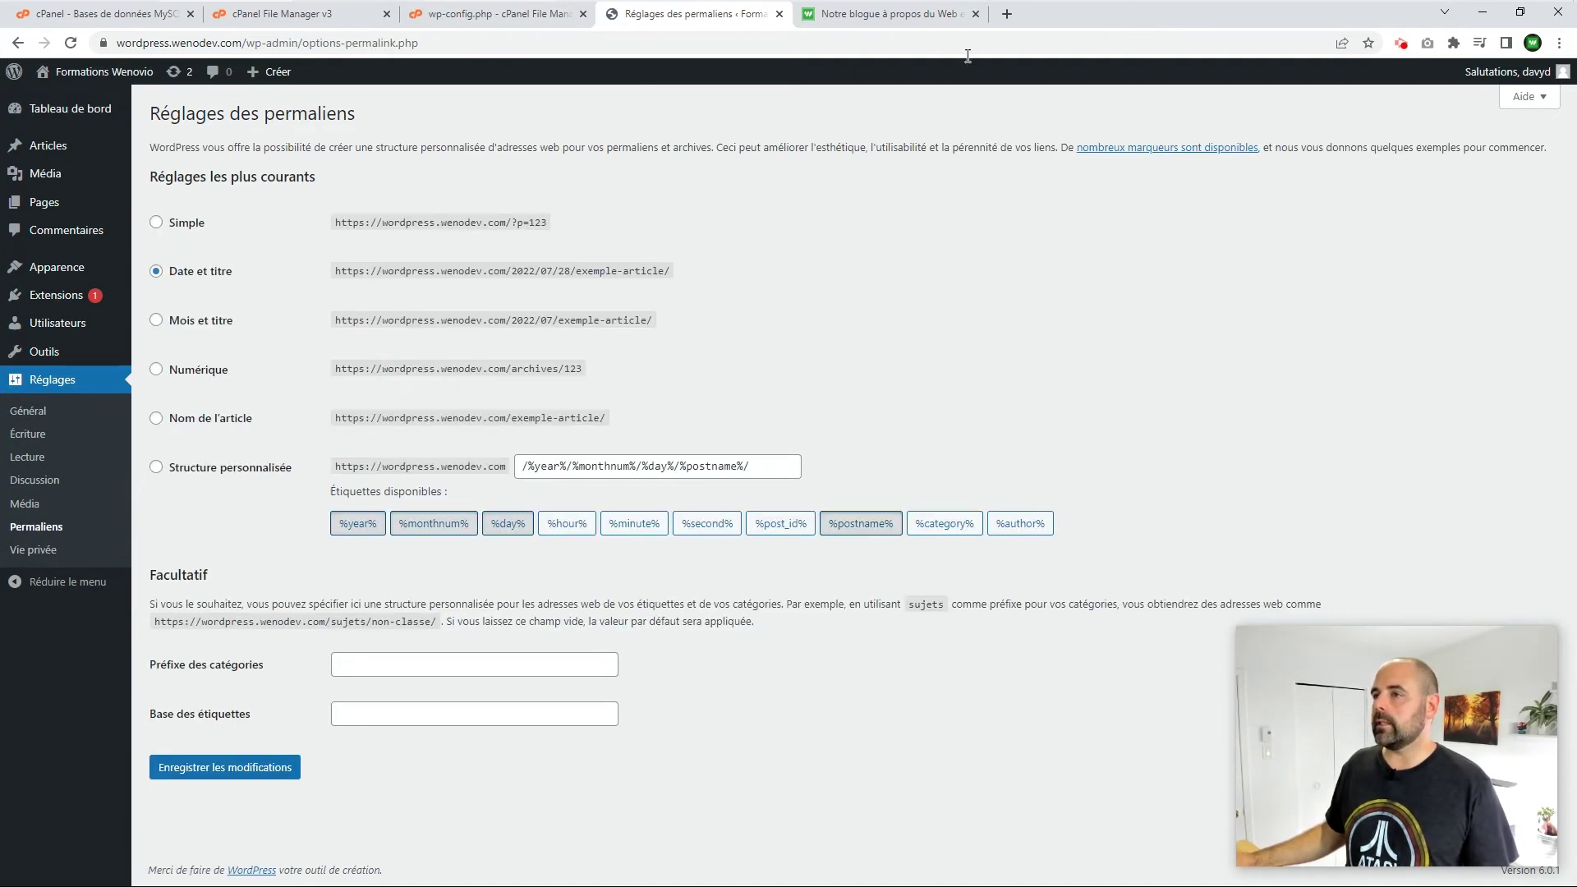
left_click(887, 15)
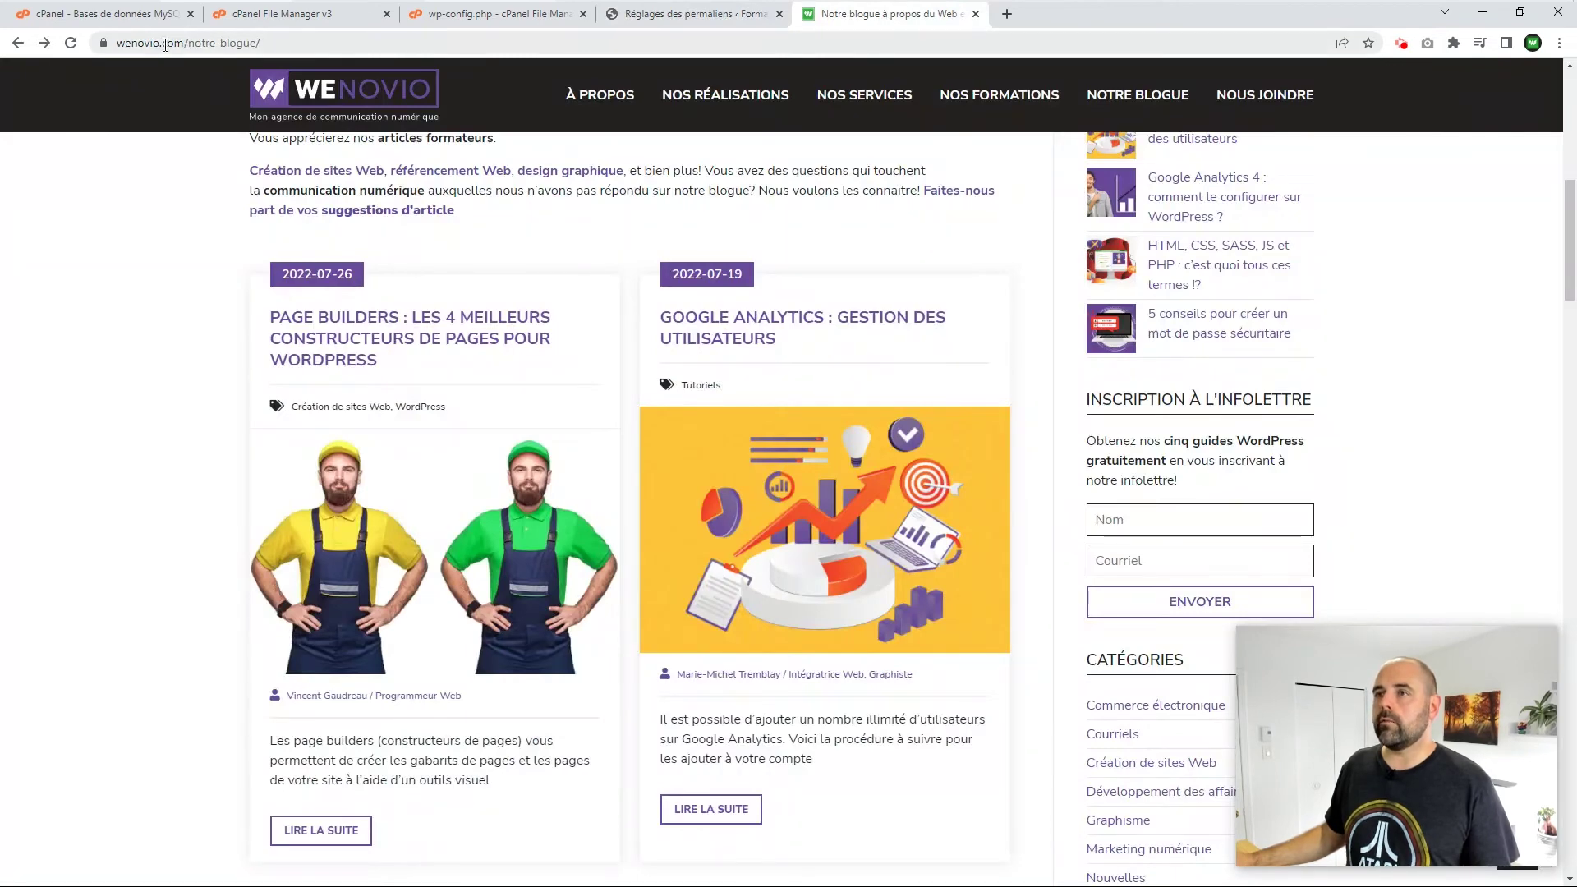
left_click(466, 513)
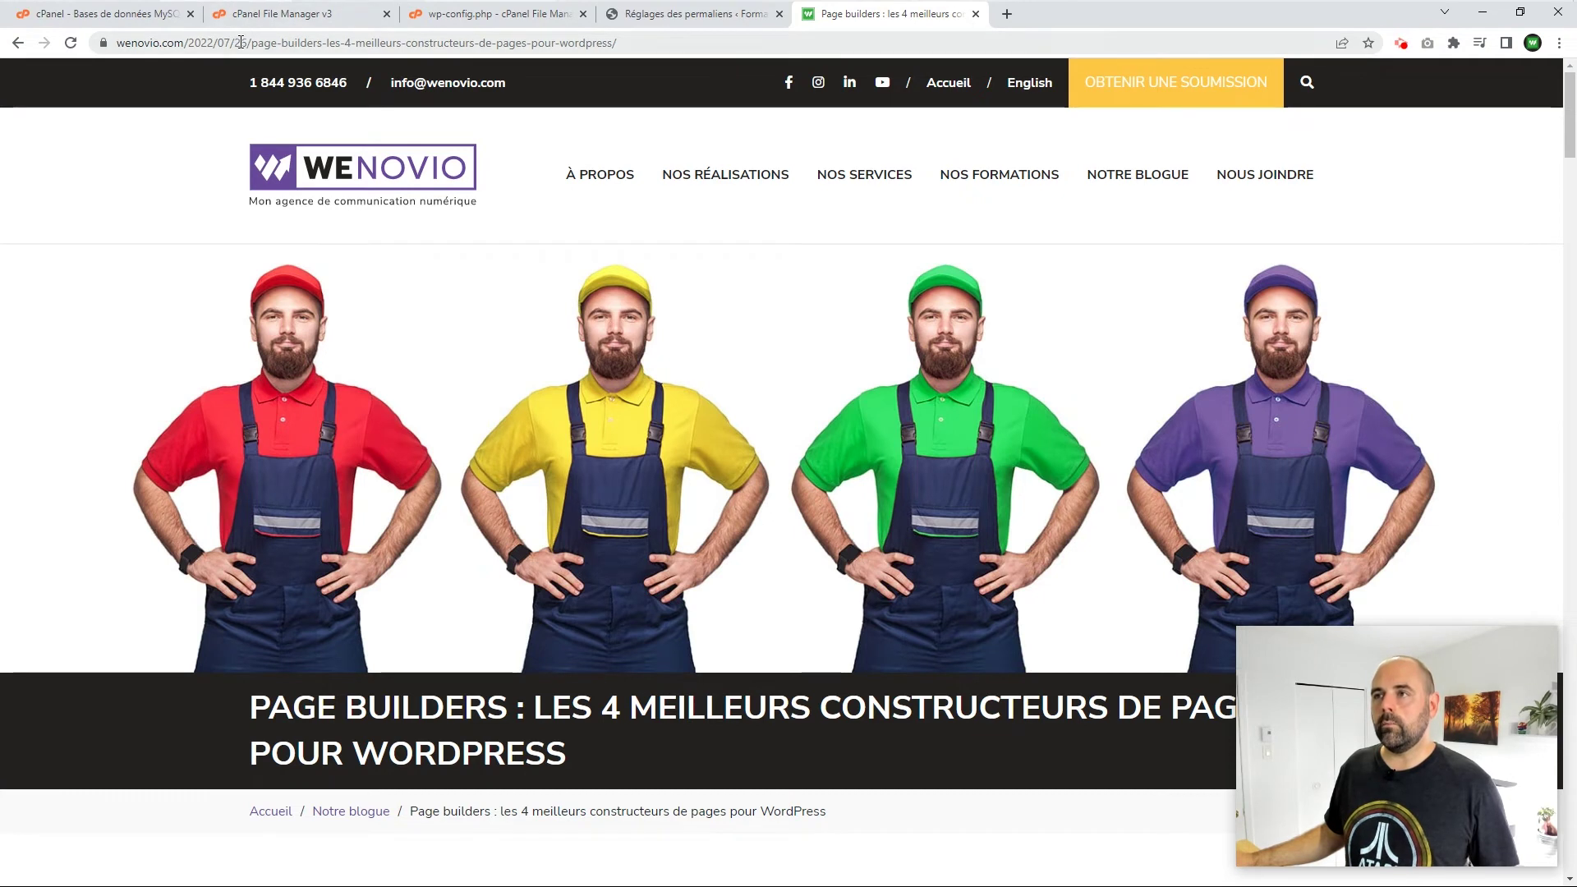
Step: Select the article slug in its /2022/07/26/ address
double_click(271, 43)
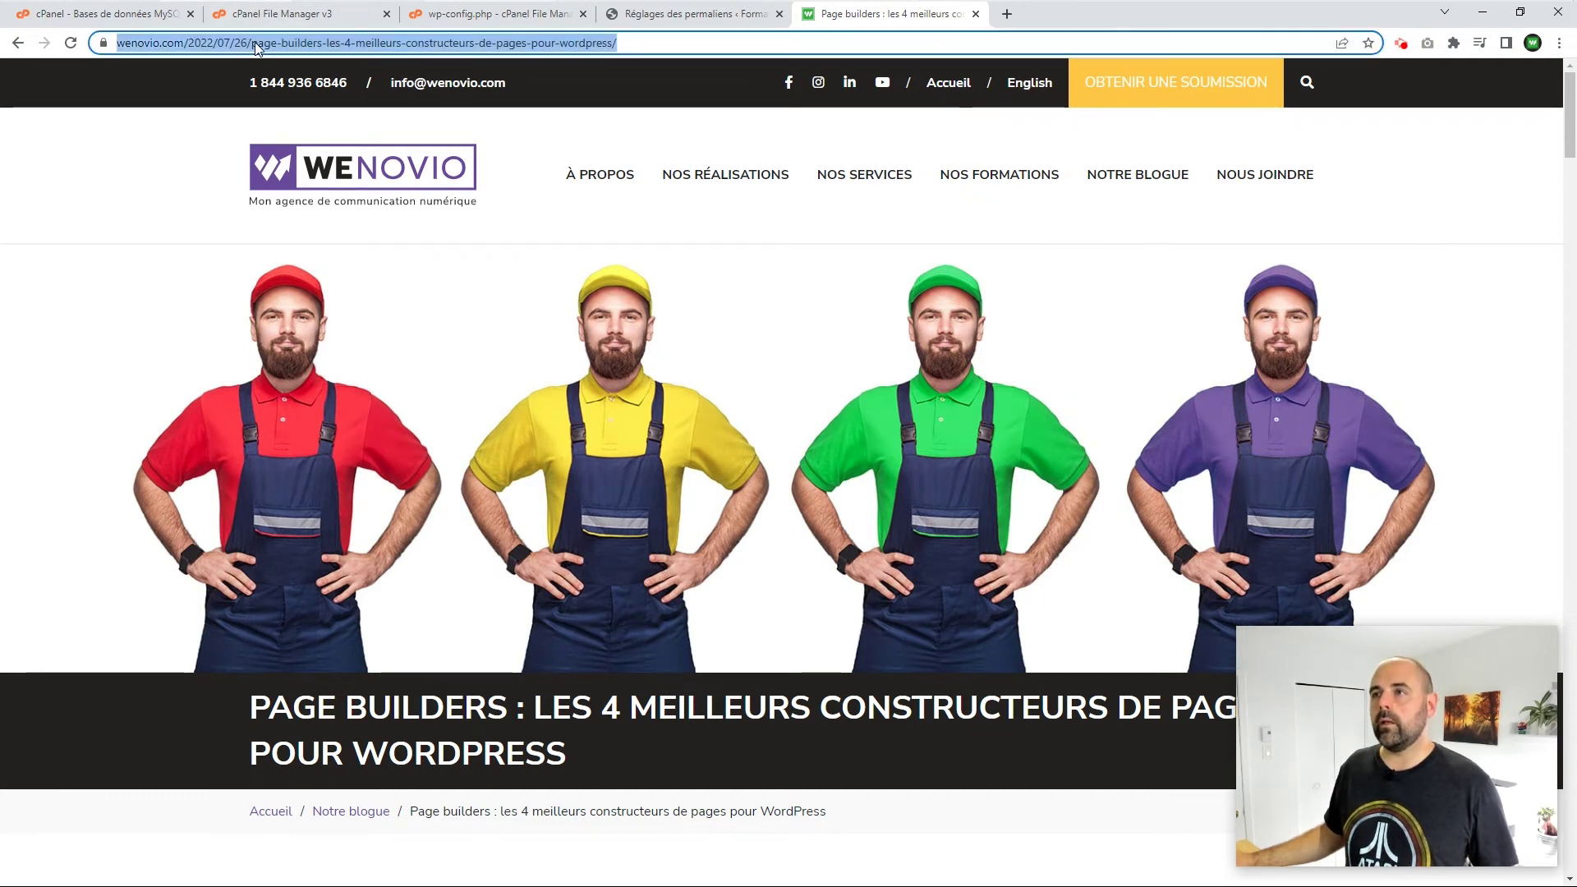
key("Left")
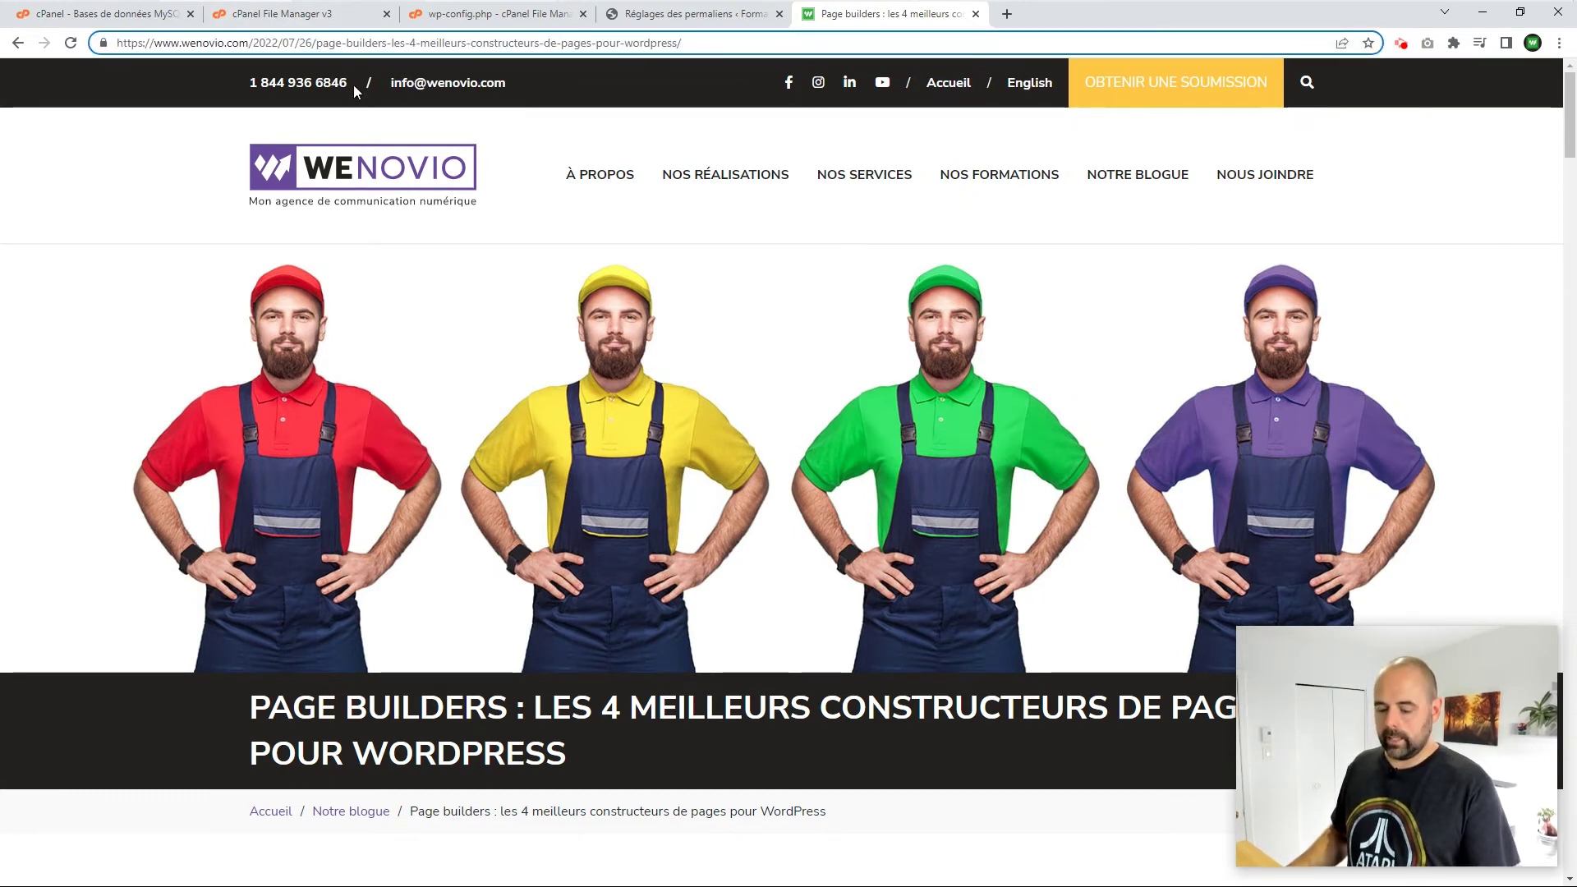
key("shift+End")
key("shift+Left")
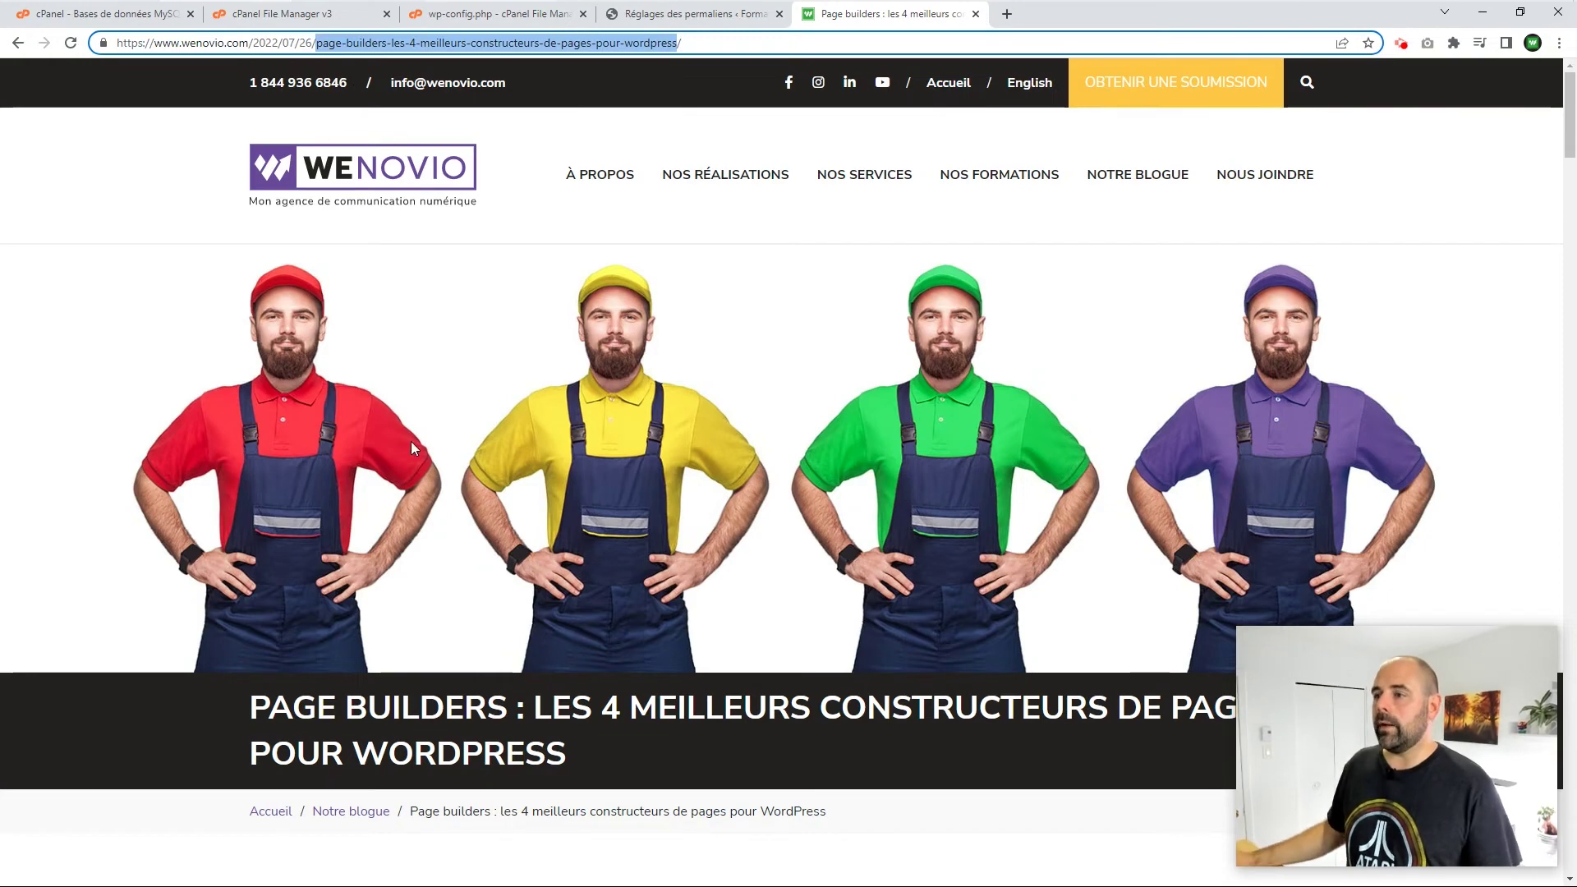
scroll(559, 618, "down", 1)
scroll(559, 619, "down", 2)
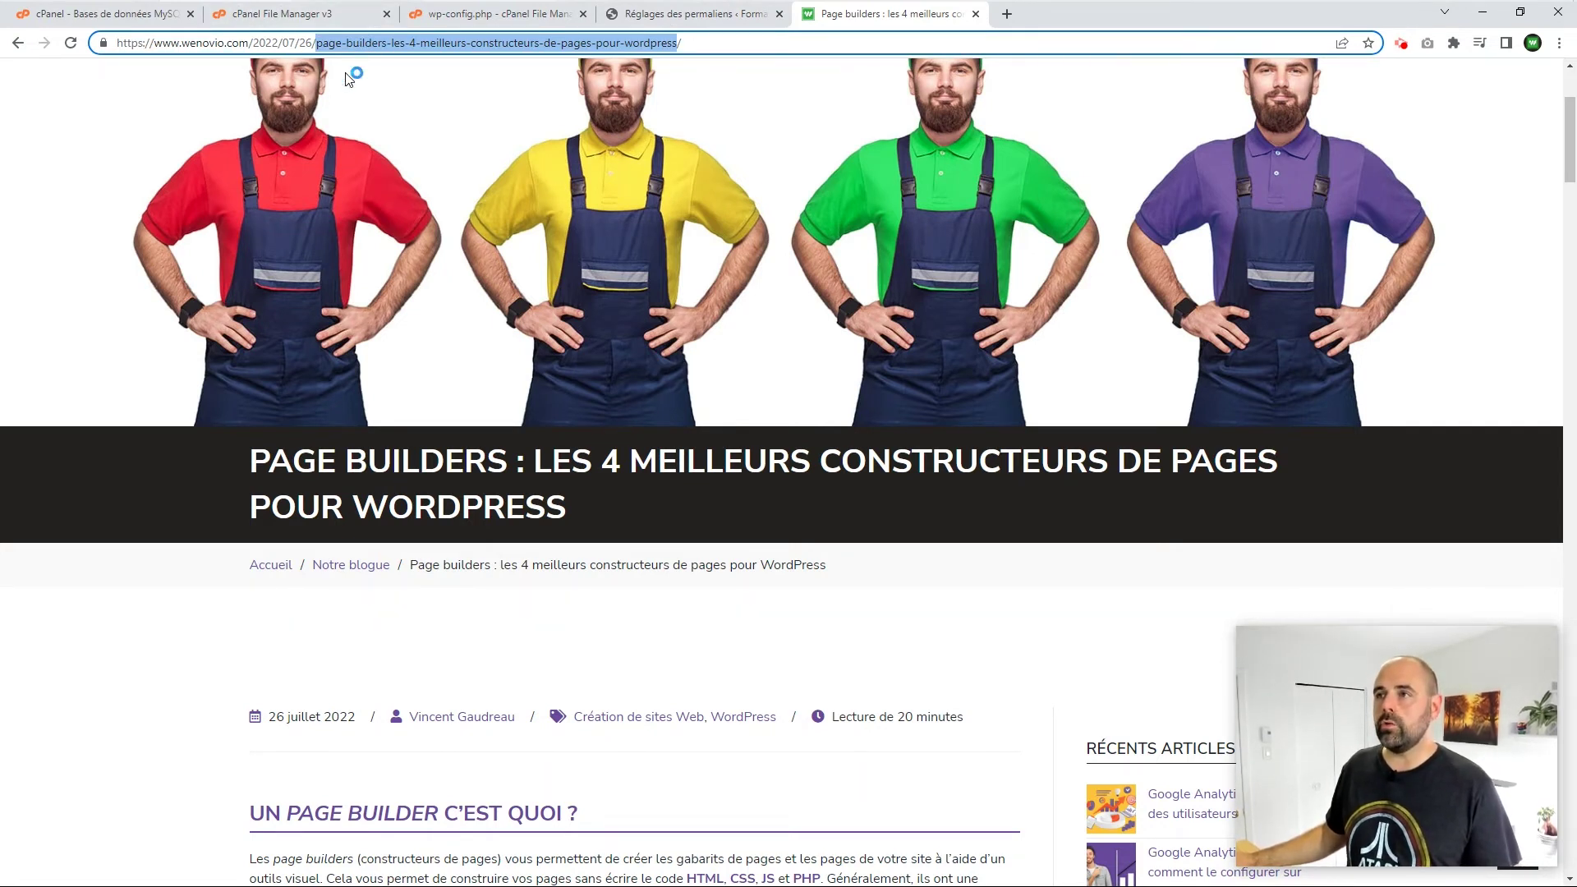
Step: Strip 2022/07/26/ from the article address, restore it, and return to Permalink settings
left_click(255, 42)
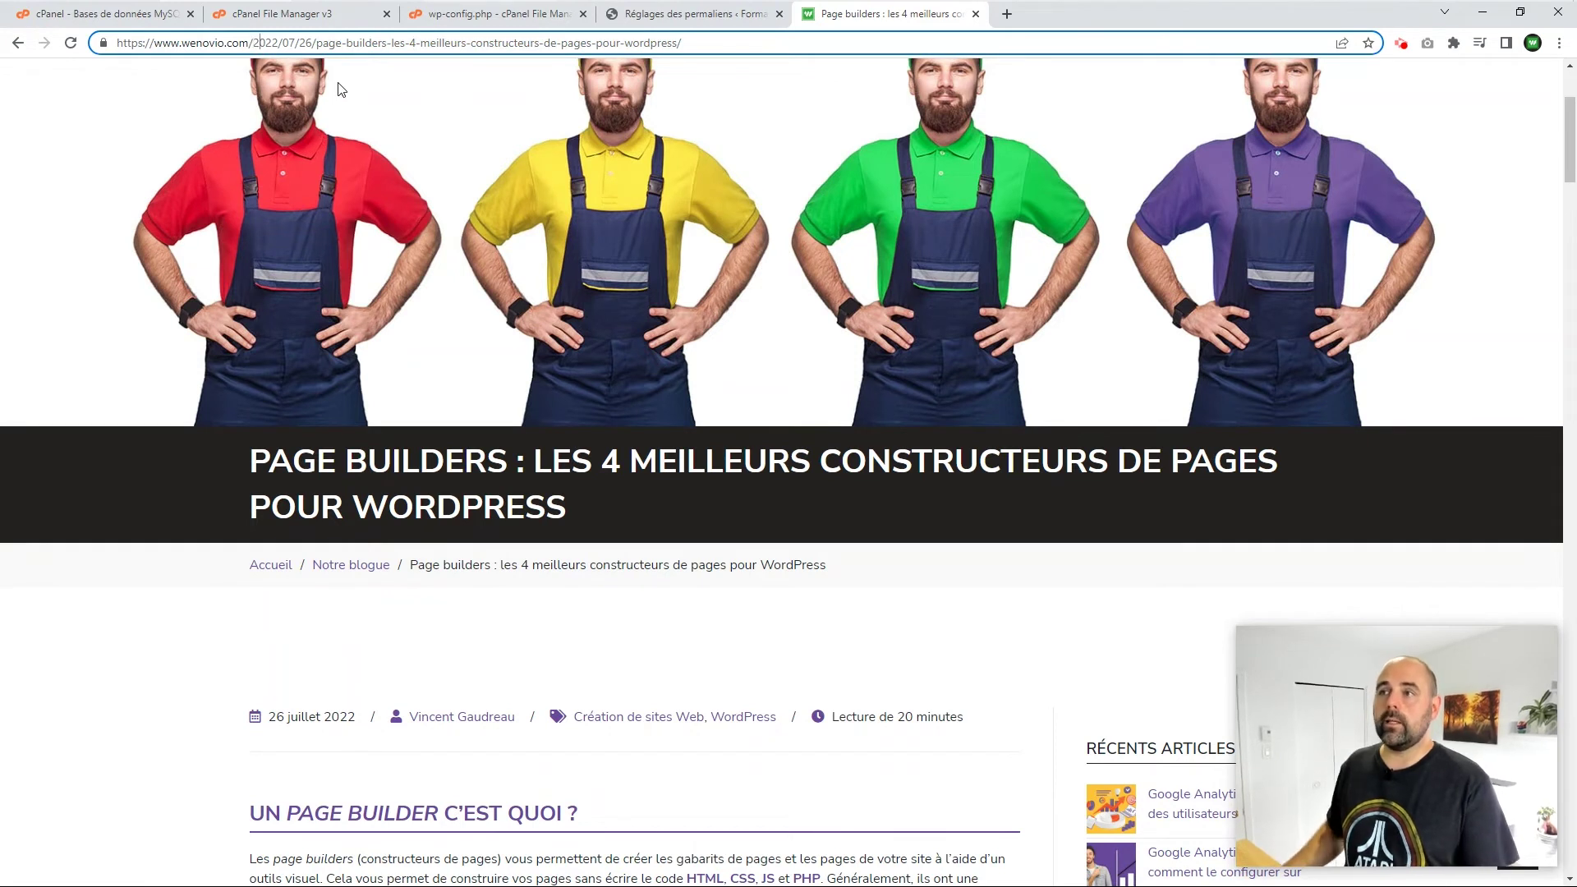
key("Right")
key("Right")
key("Right")
key("Right")
key("shift+Right")
key("shift+Right")
key("shift+Right")
key("shift+Right")
key("shift+Right")
key("Delete")
key("Delete")
key("shift+Left")
key("shift+Left")
key("shift+Left")
key("shift+Left")
key("shift+Left")
key("Delete")
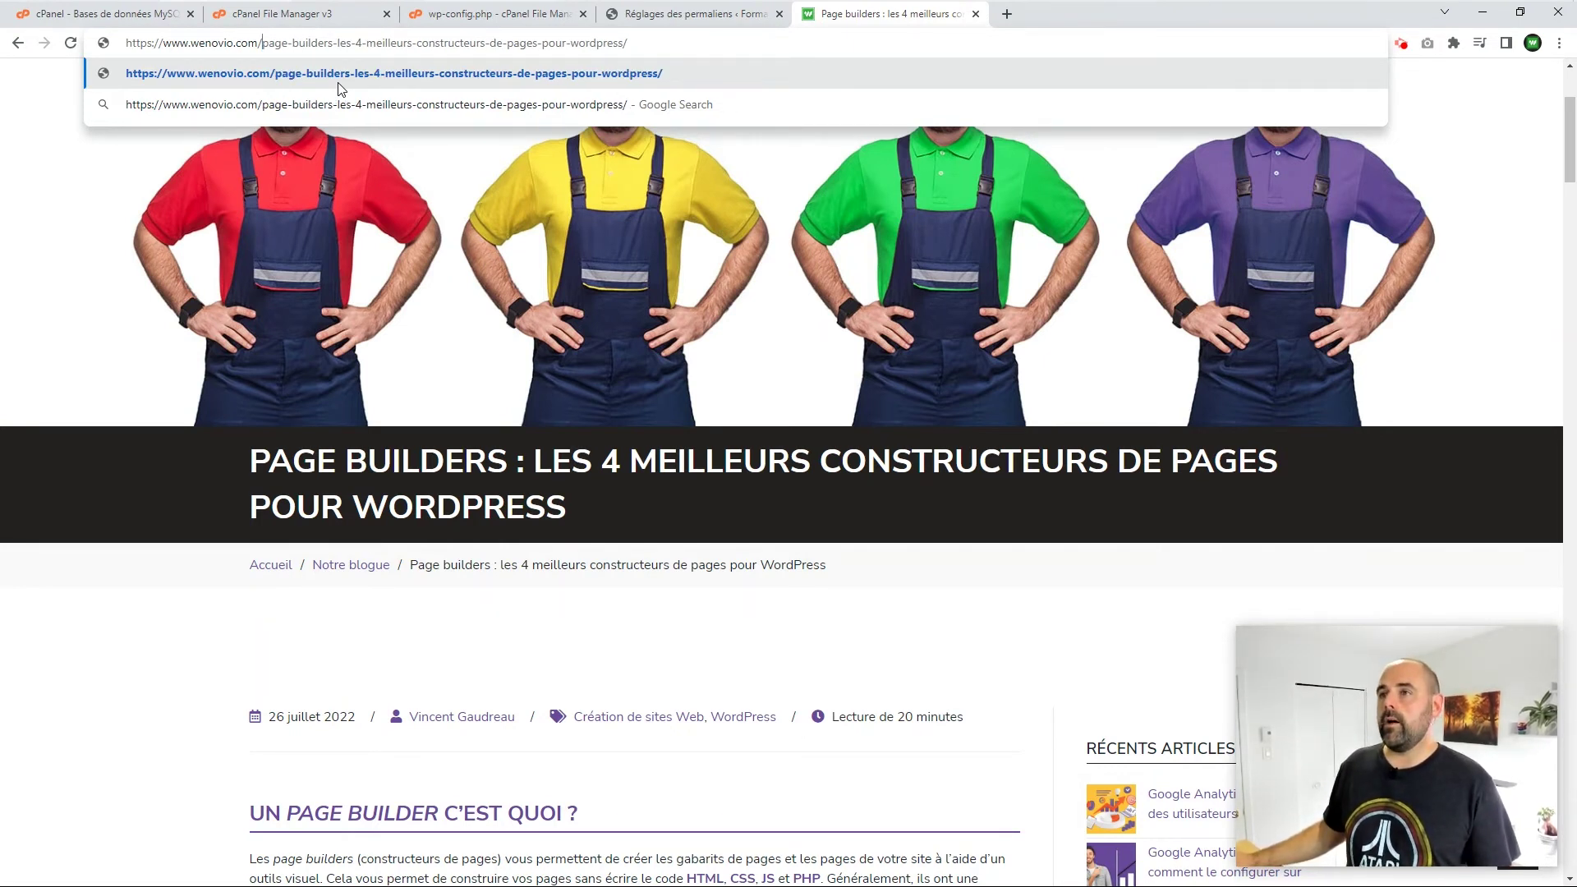
key("Escape")
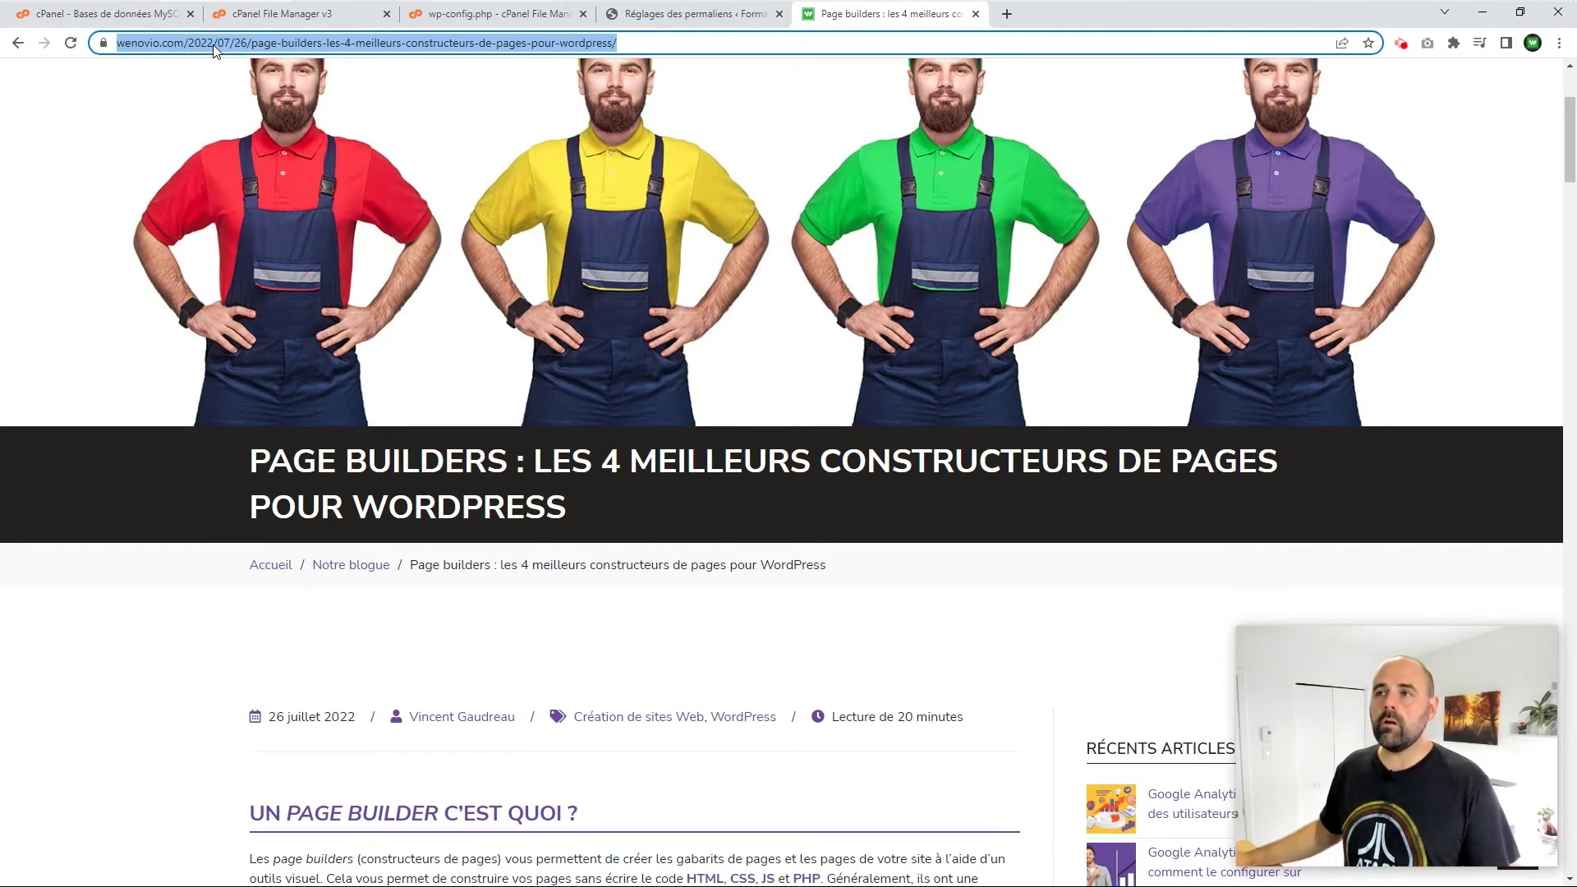
left_click(187, 65)
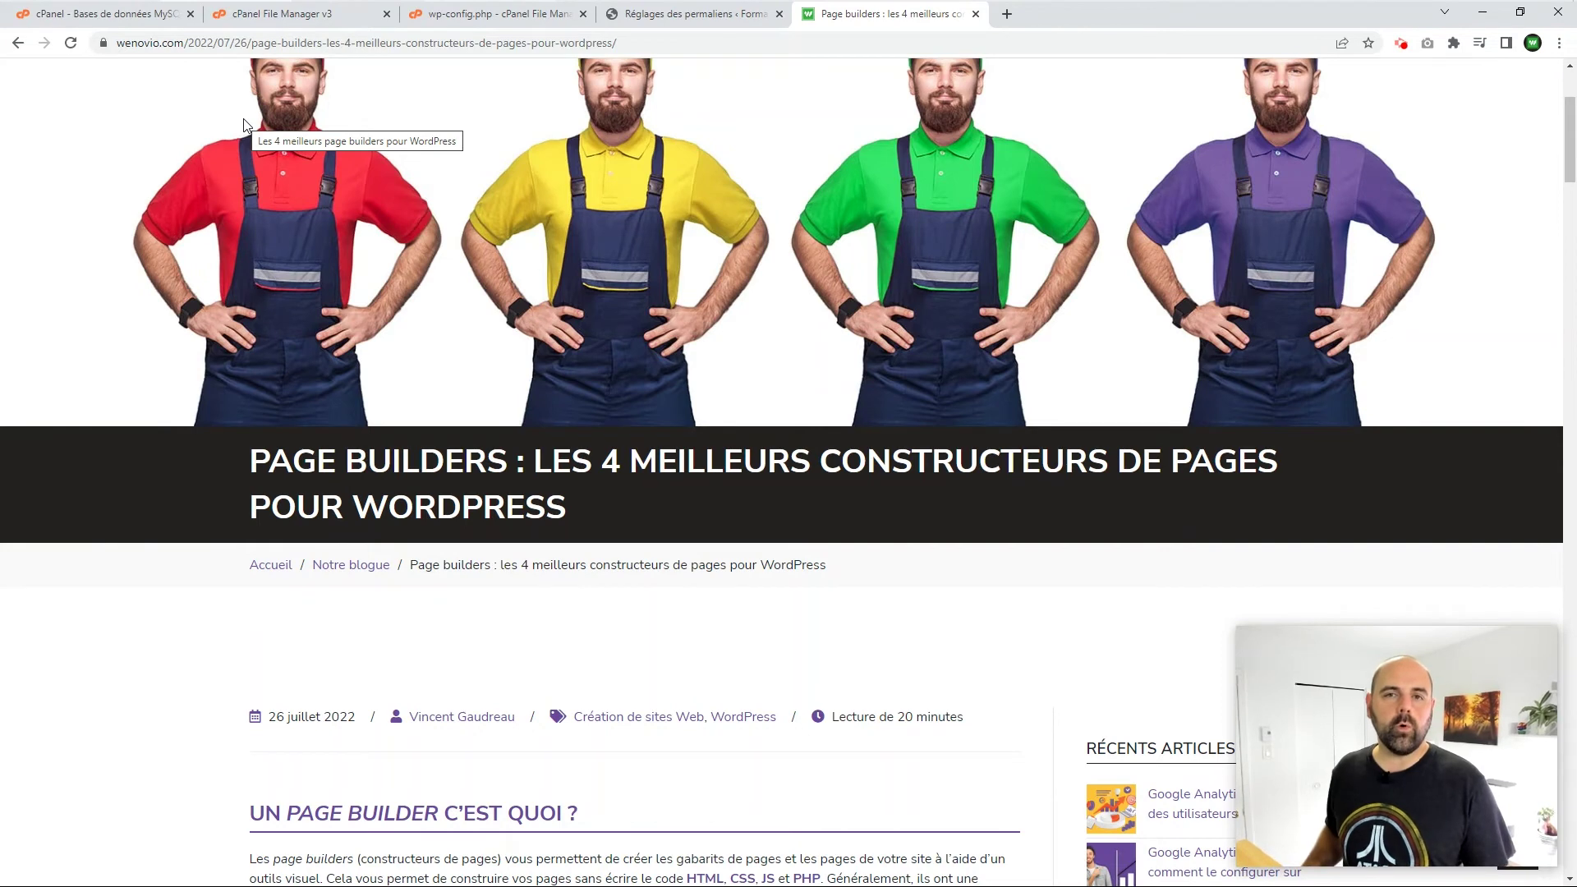
left_click(711, 16)
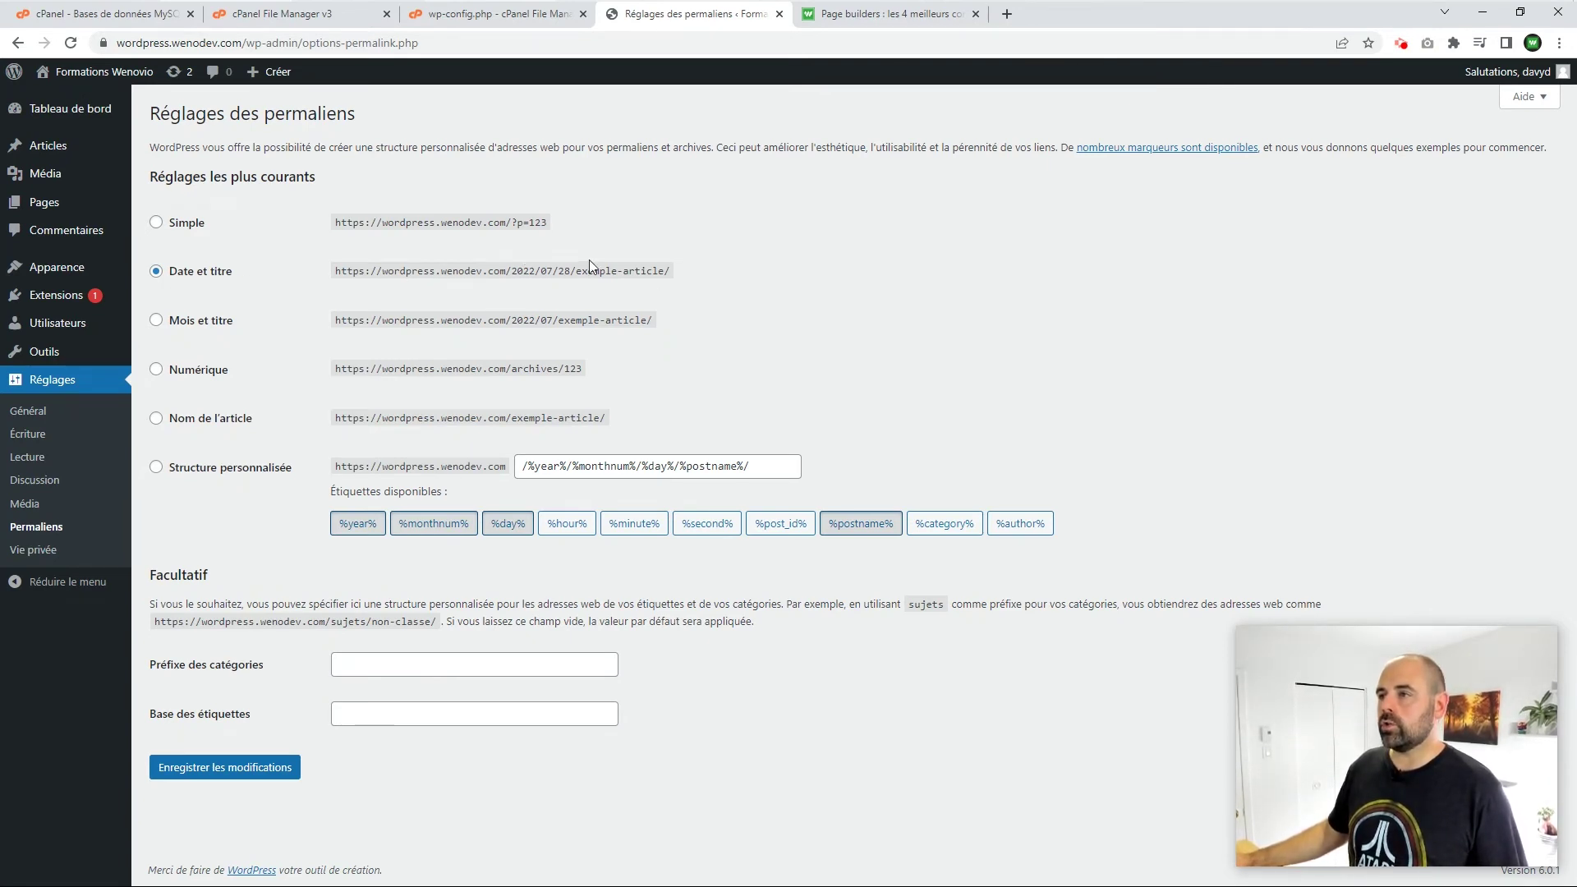
Step: Compare the Date et titre and Simple permalink examples, then open the Vie privée settings
left_click_drag(575, 272, 661, 274)
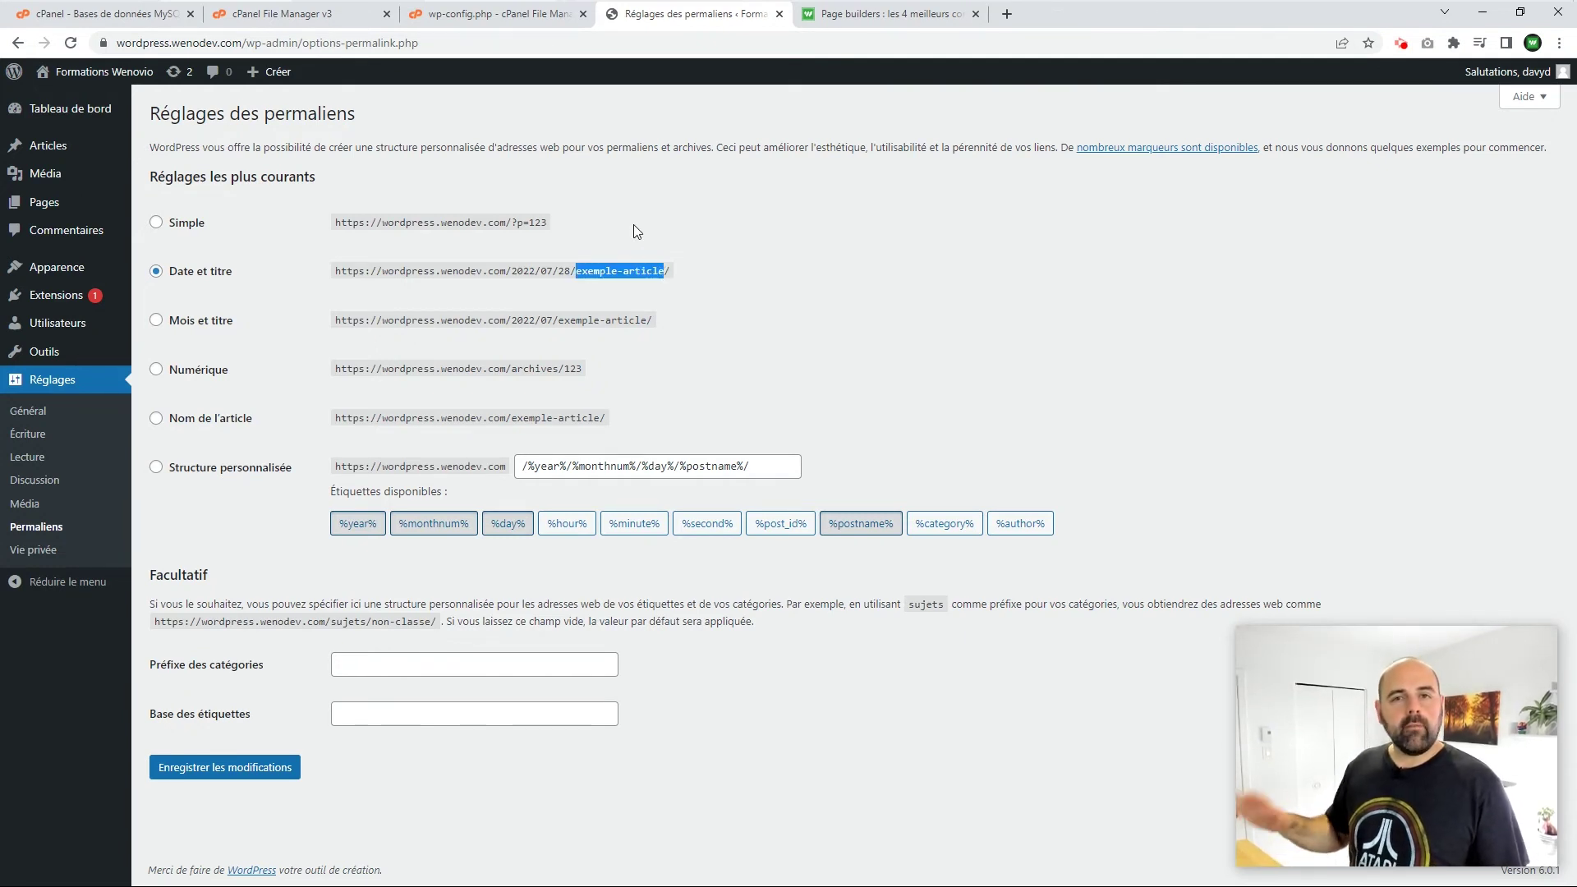
left_click(159, 225)
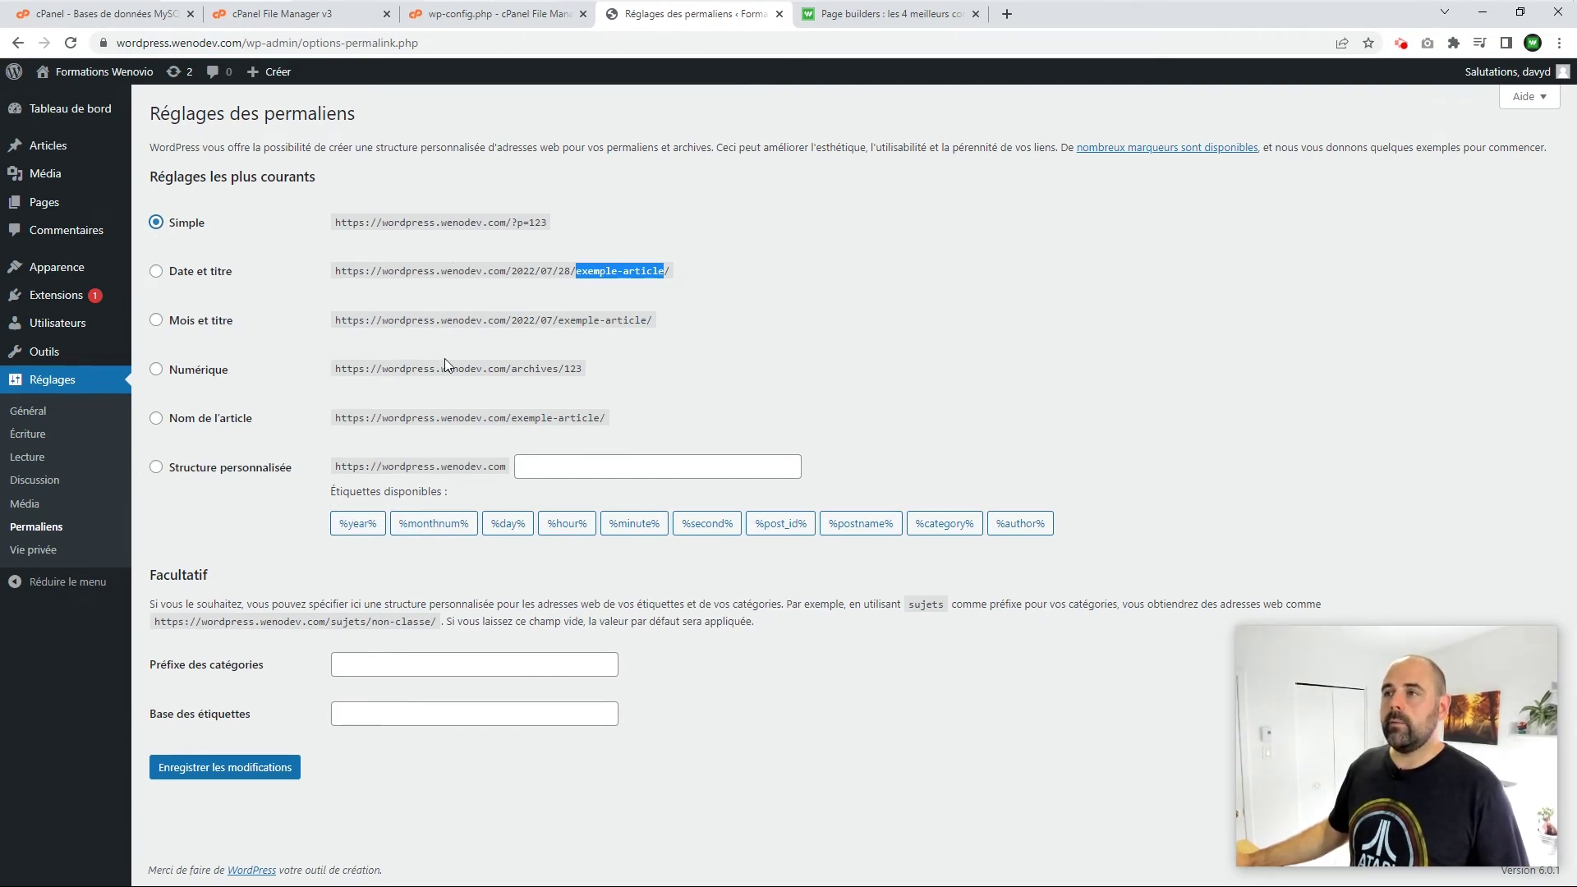
left_click_drag(511, 222, 551, 224)
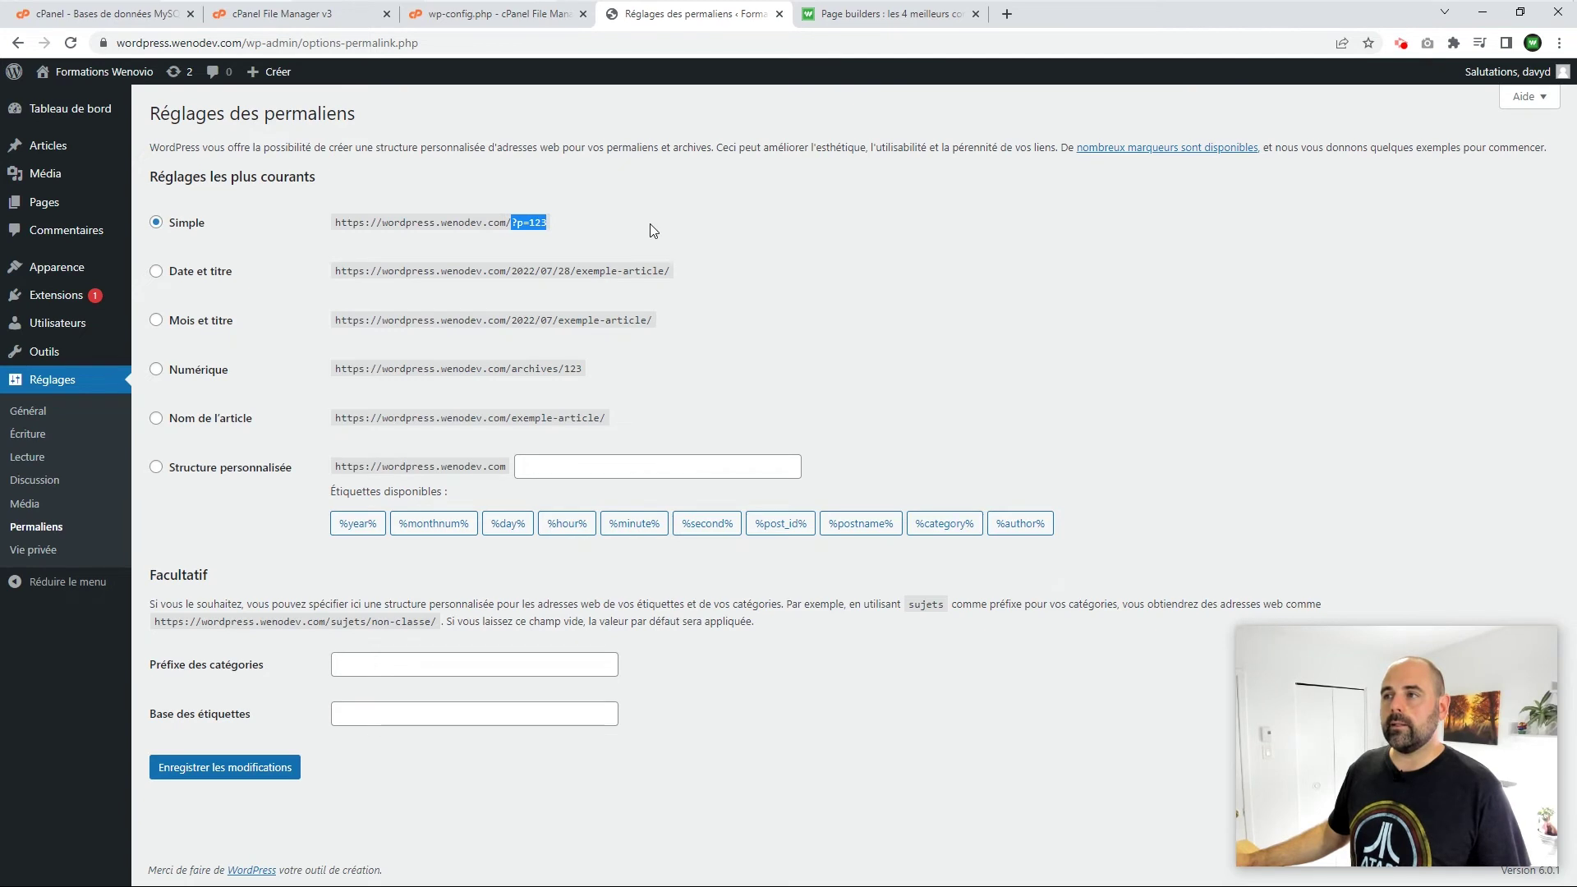
left_click(675, 227)
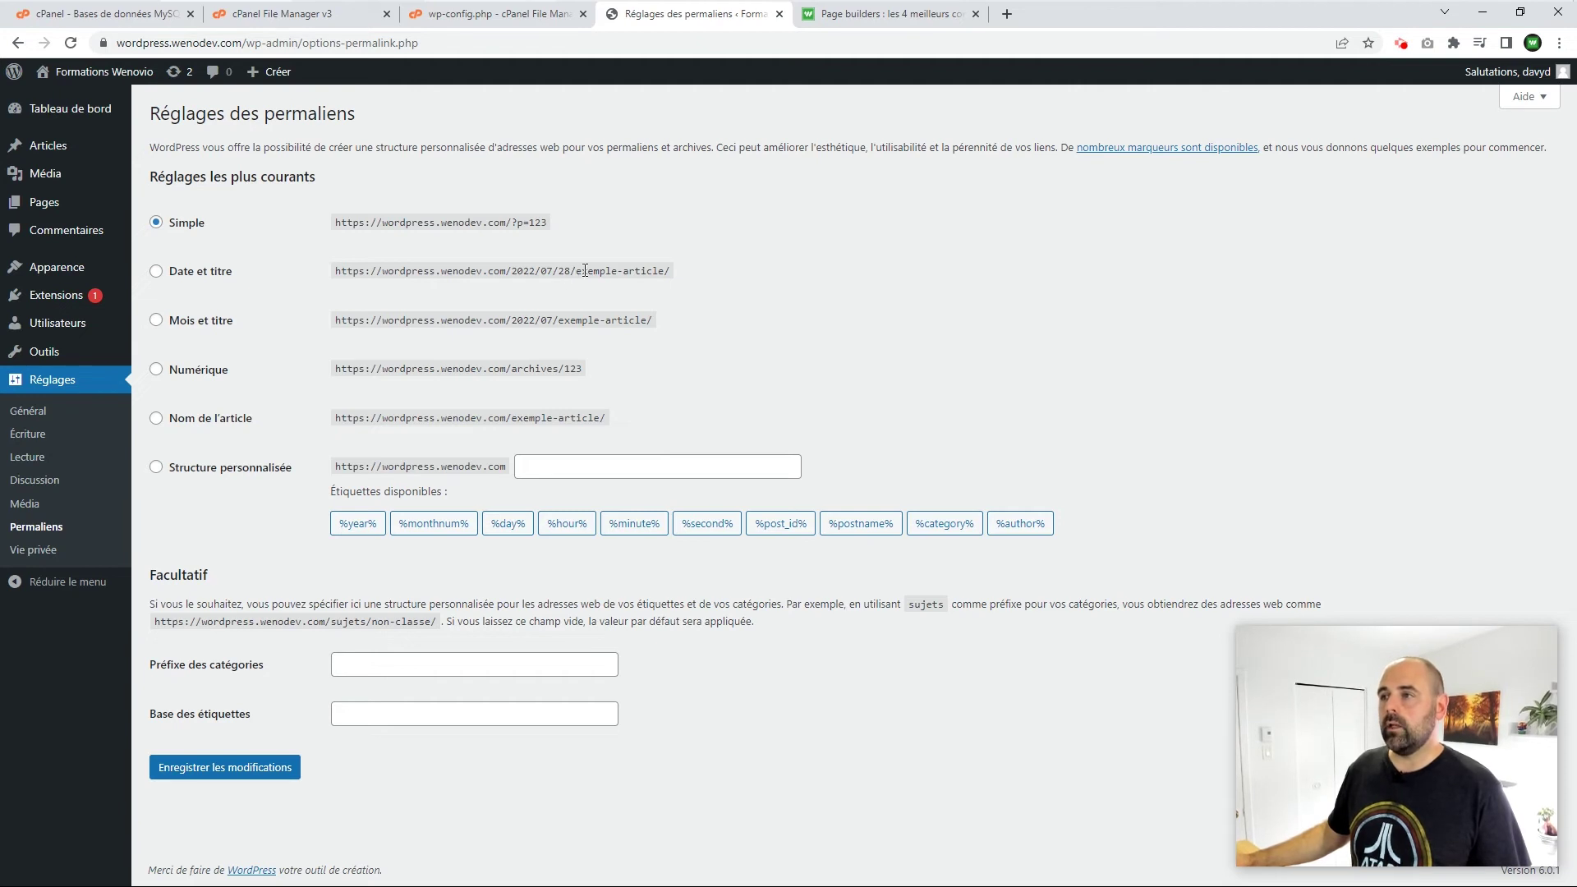
left_click_drag(575, 271, 675, 271)
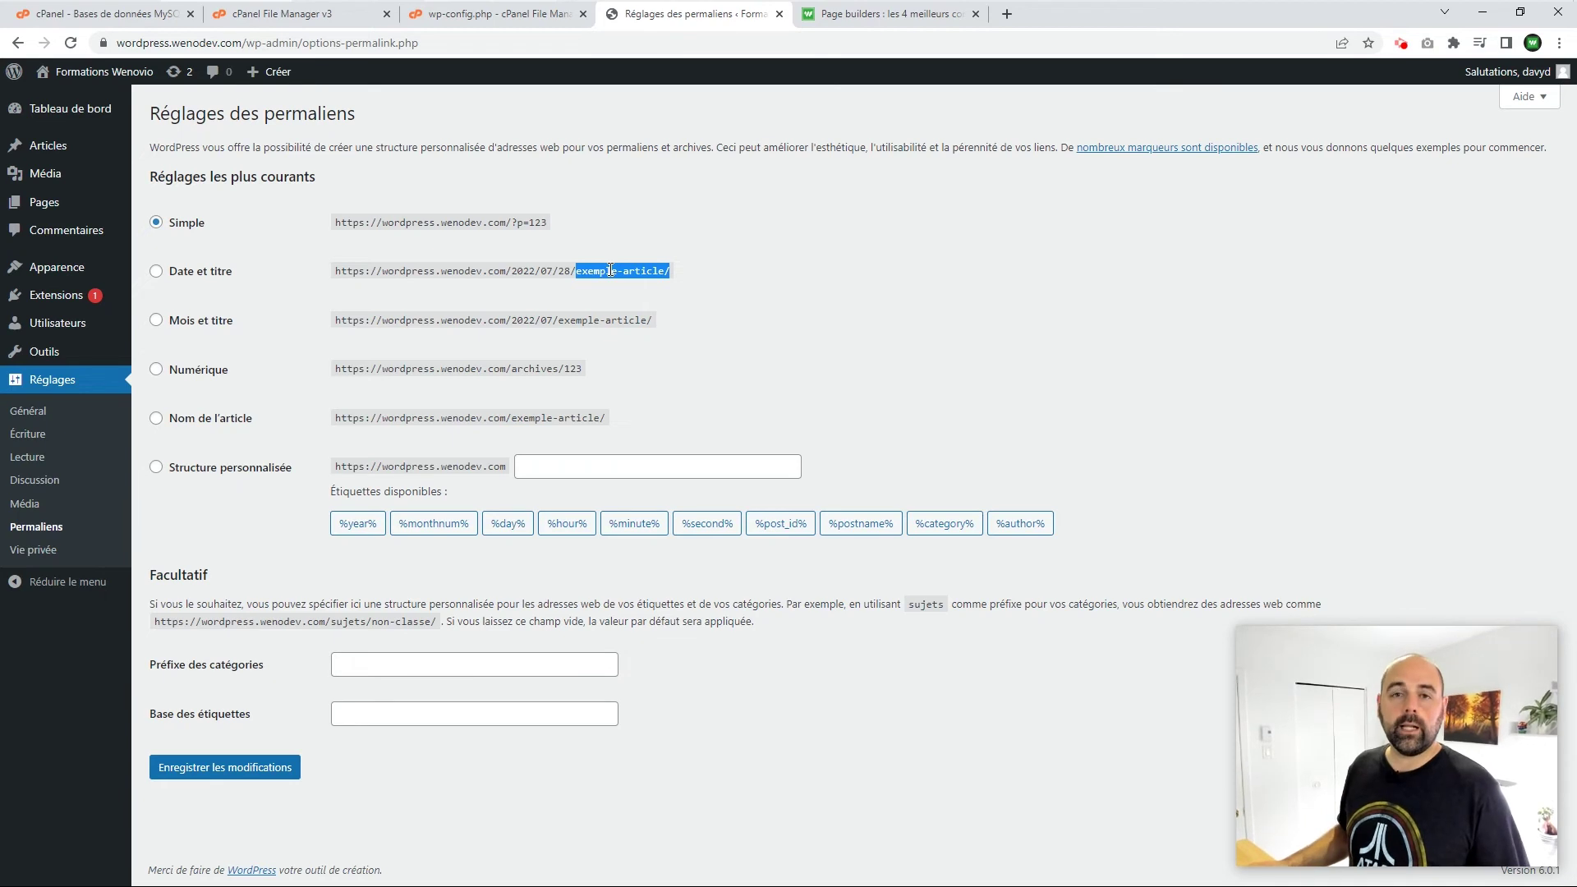
left_click(185, 222)
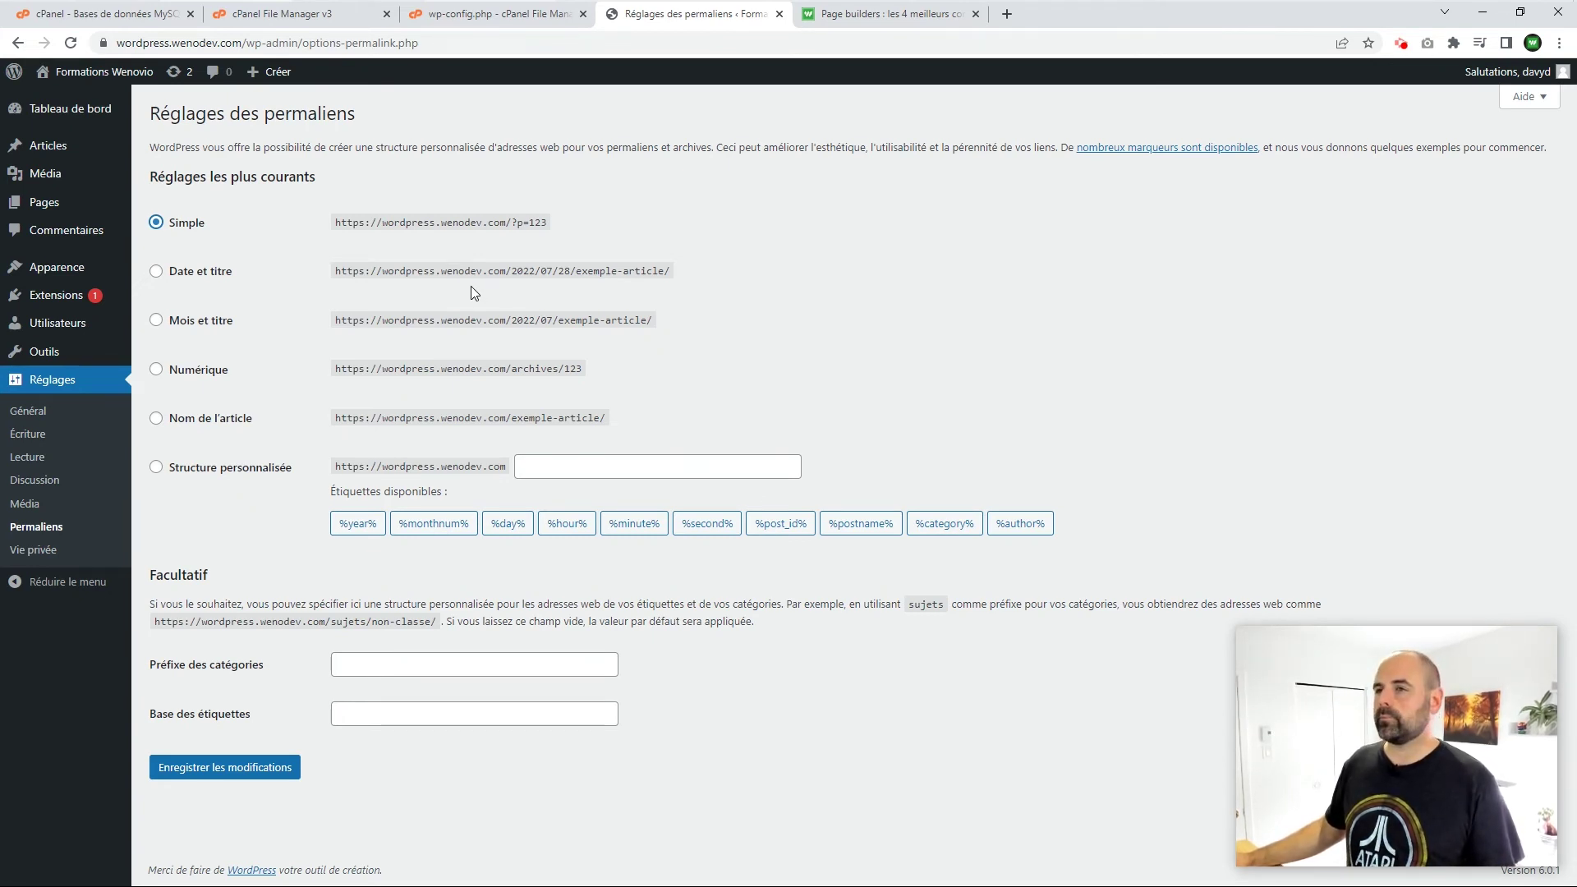
left_click(79, 562)
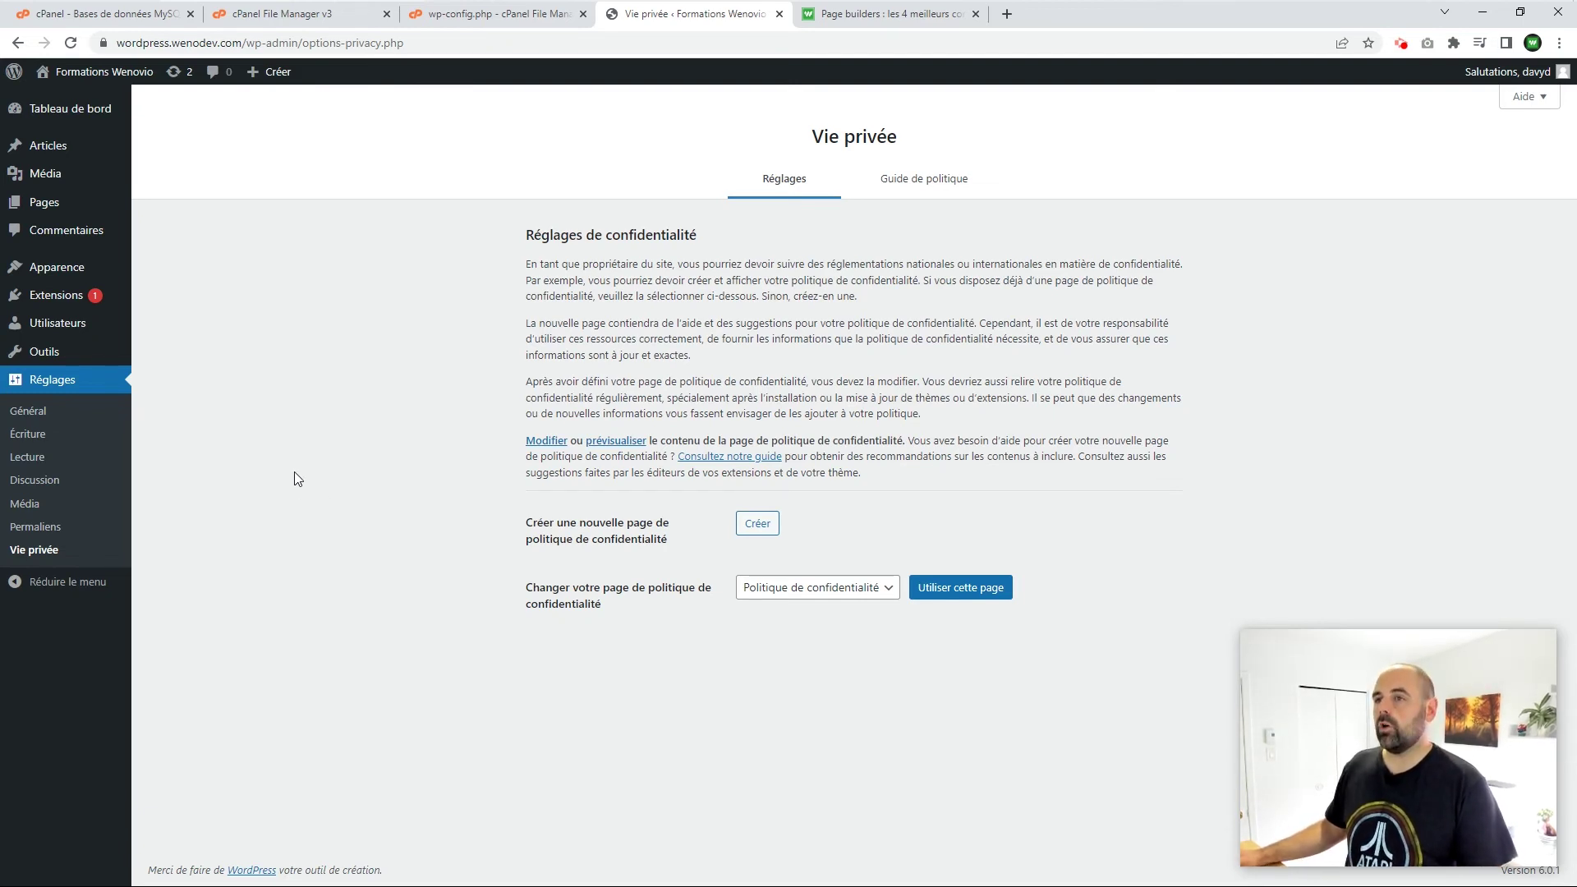
Step: Go to Apparence > Thèmes and browse popular themes under Ajouter un nouveau
mouse_move(44, 273)
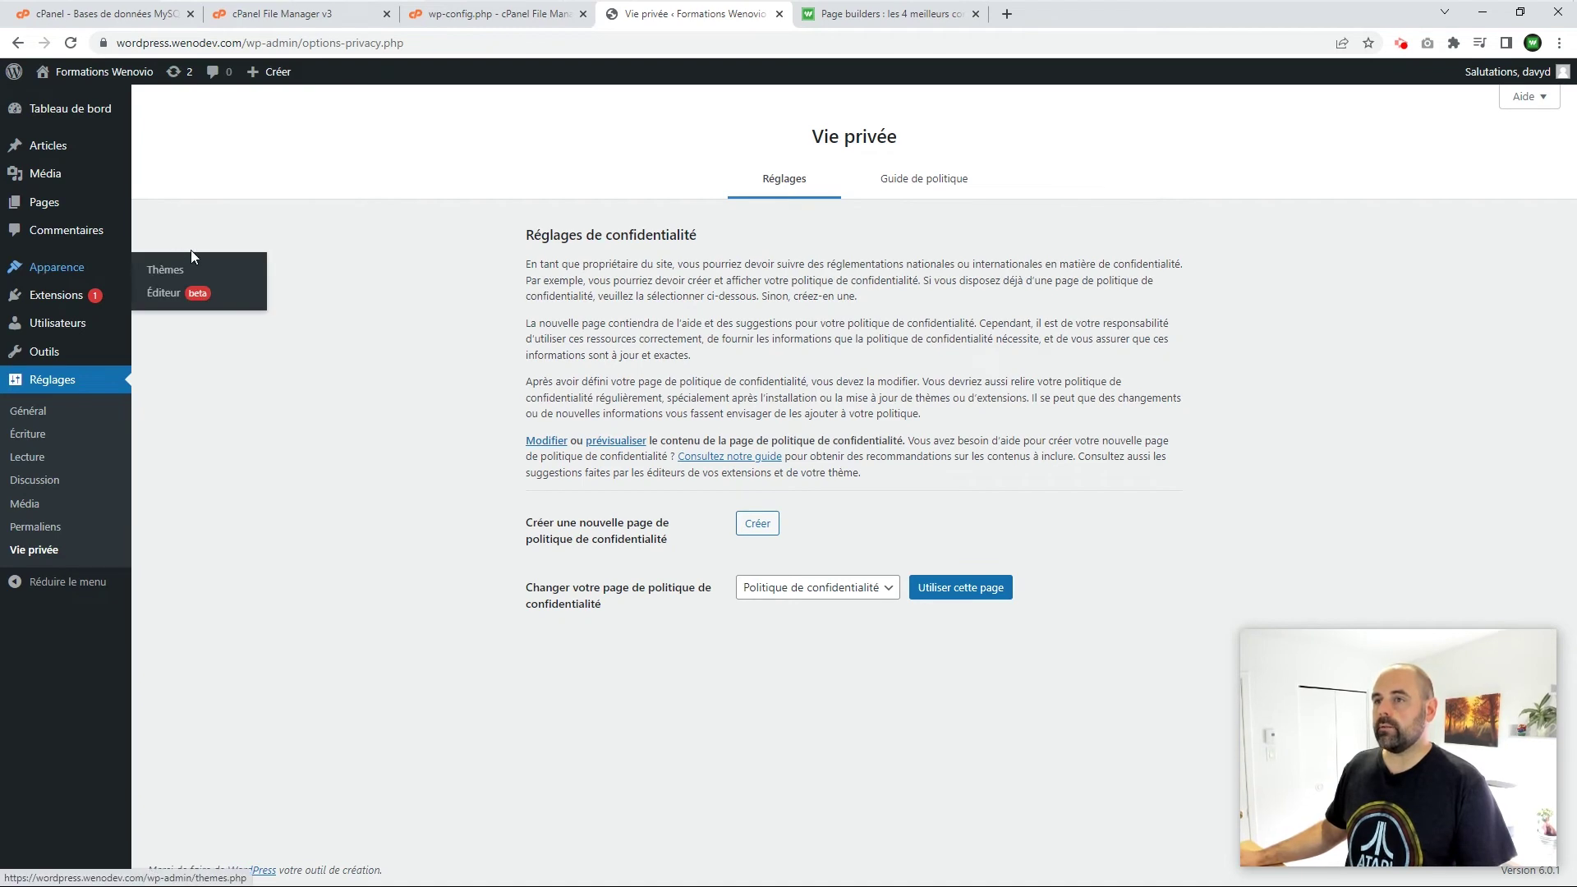
left_click(176, 271)
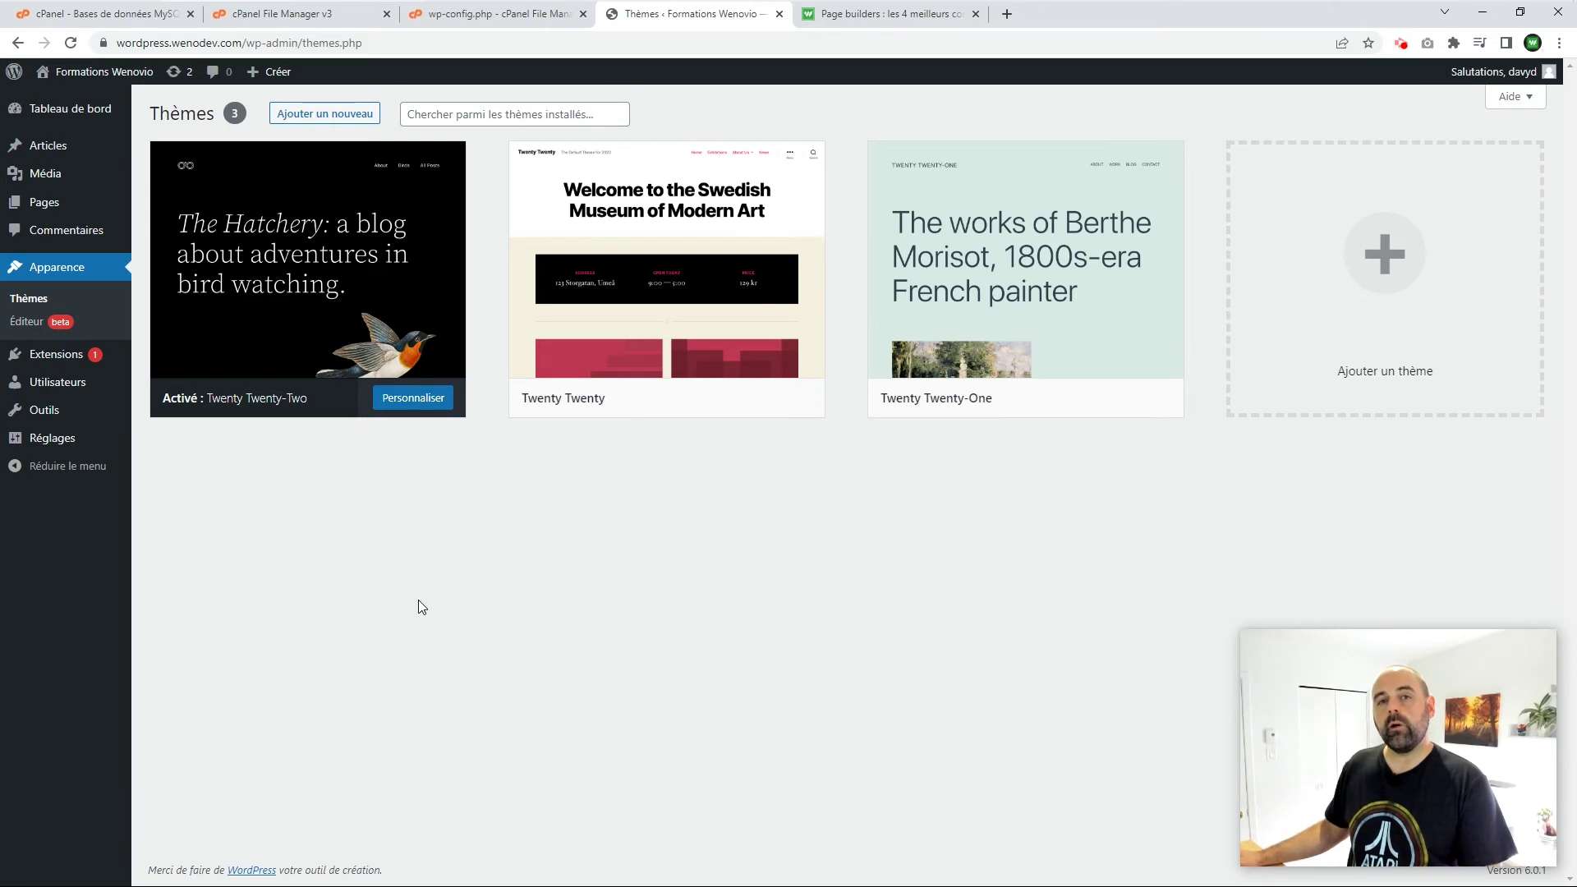
left_click(365, 113)
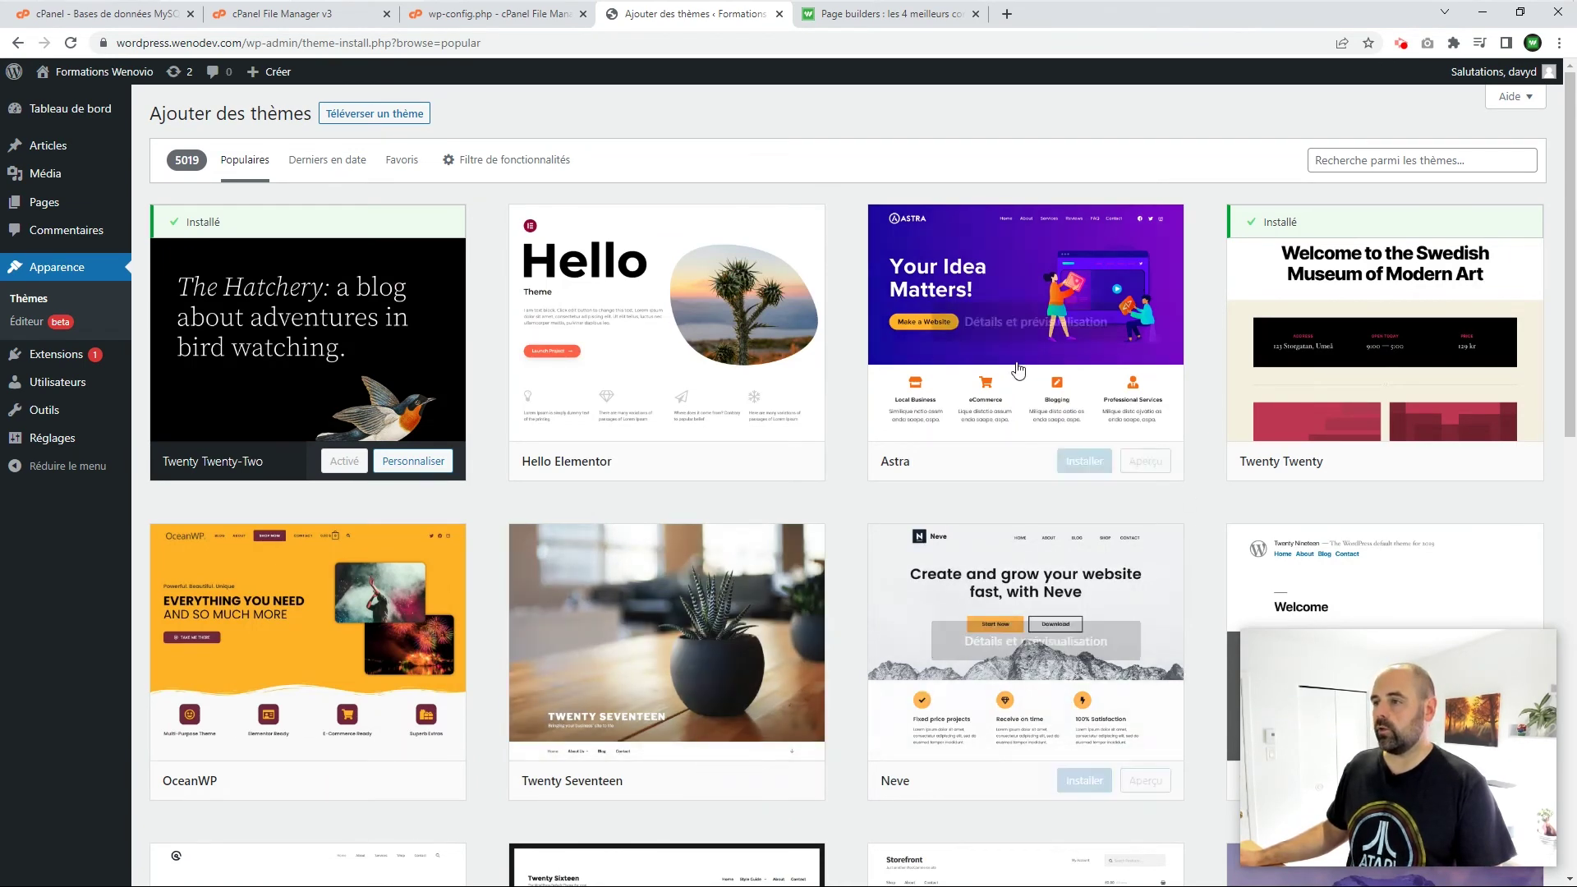
Step: Reveal the theme zip upload panel, then go to the installed Extensions list
mouse_move(745, 671)
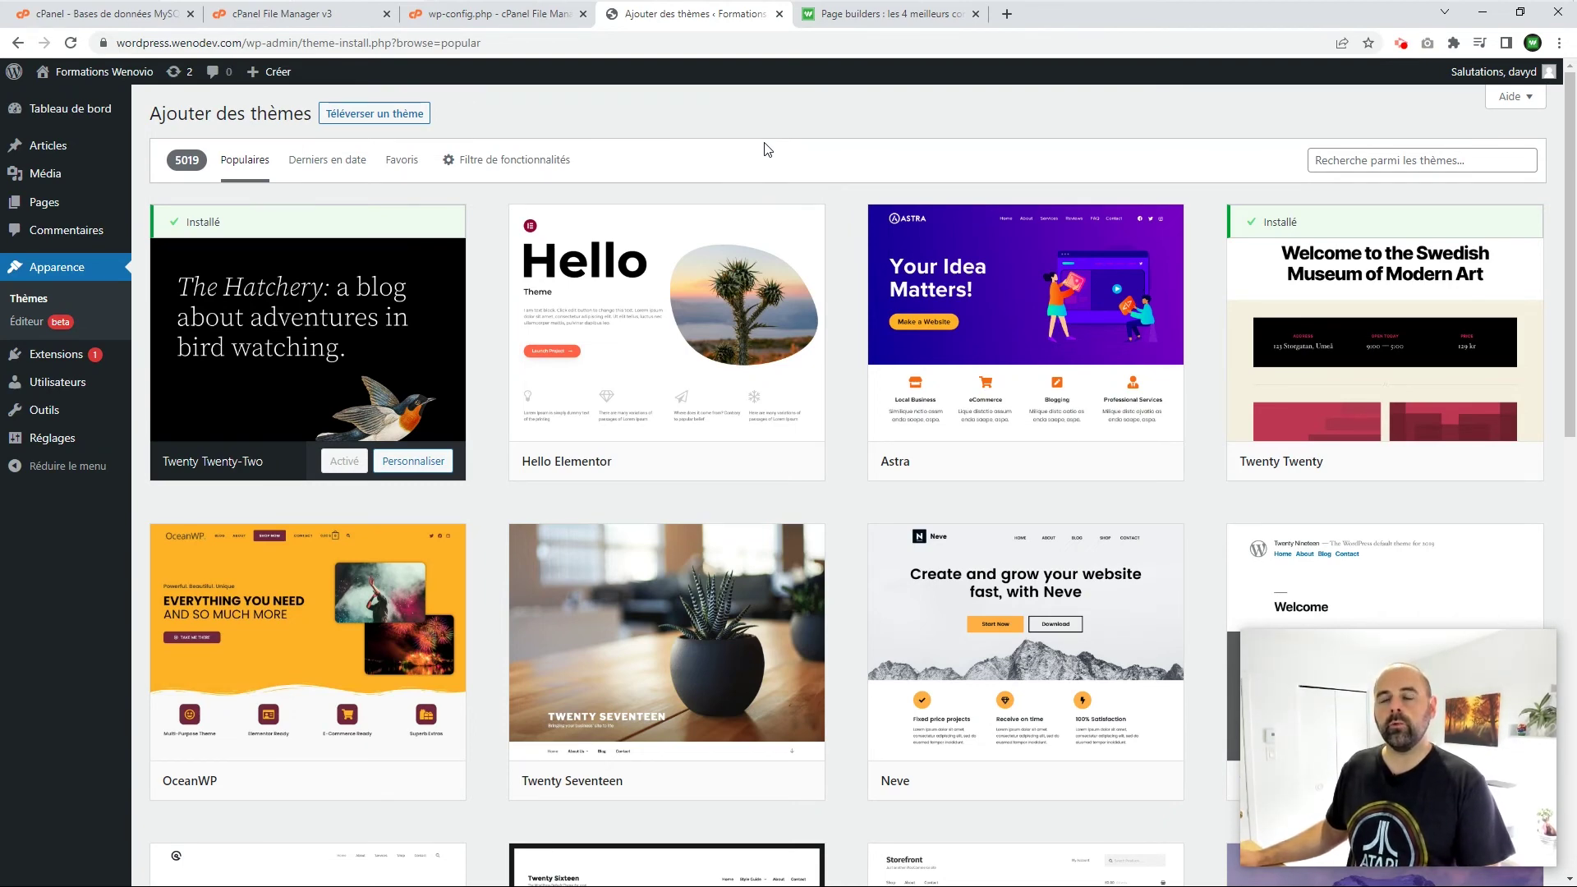
left_click(362, 119)
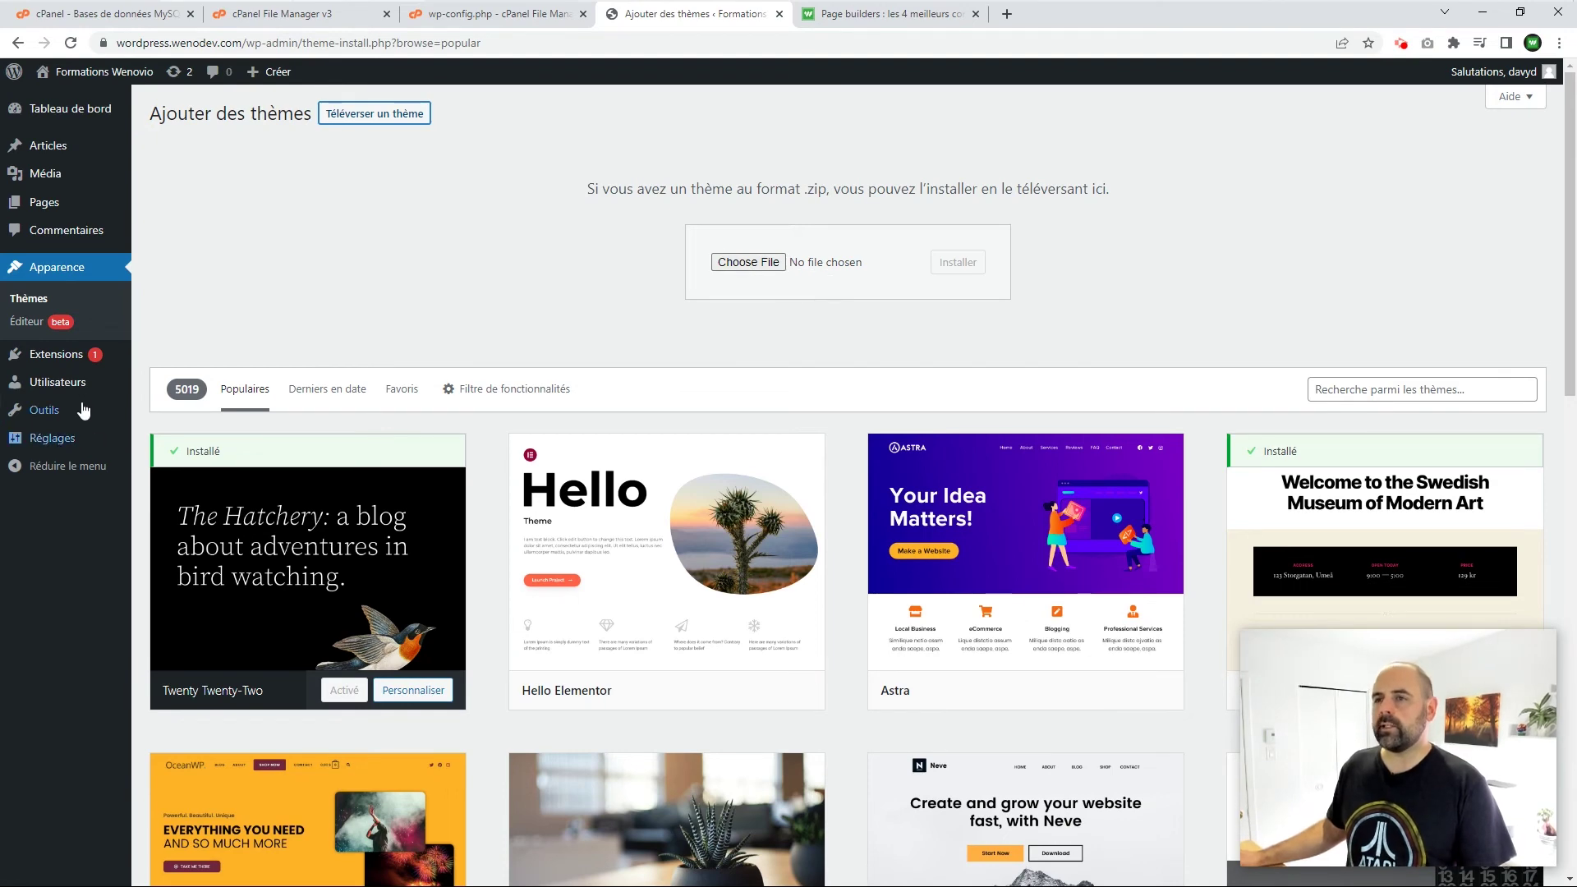
left_click(31, 360)
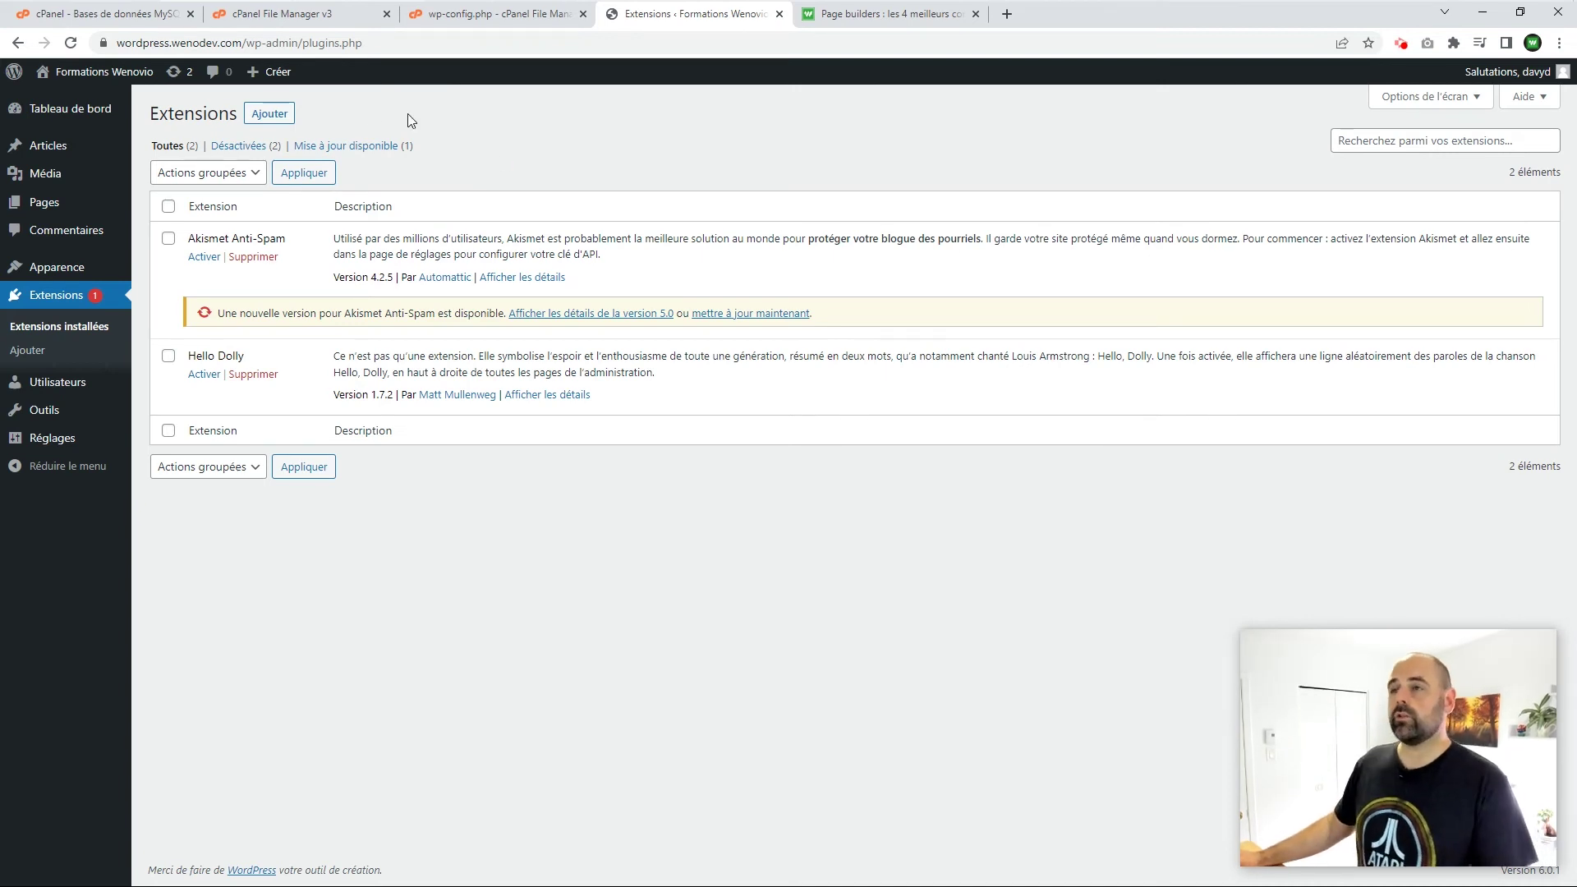
Step: Search the Ajouter des extensions page for 'yoast seo' and select the search terms
left_click(270, 114)
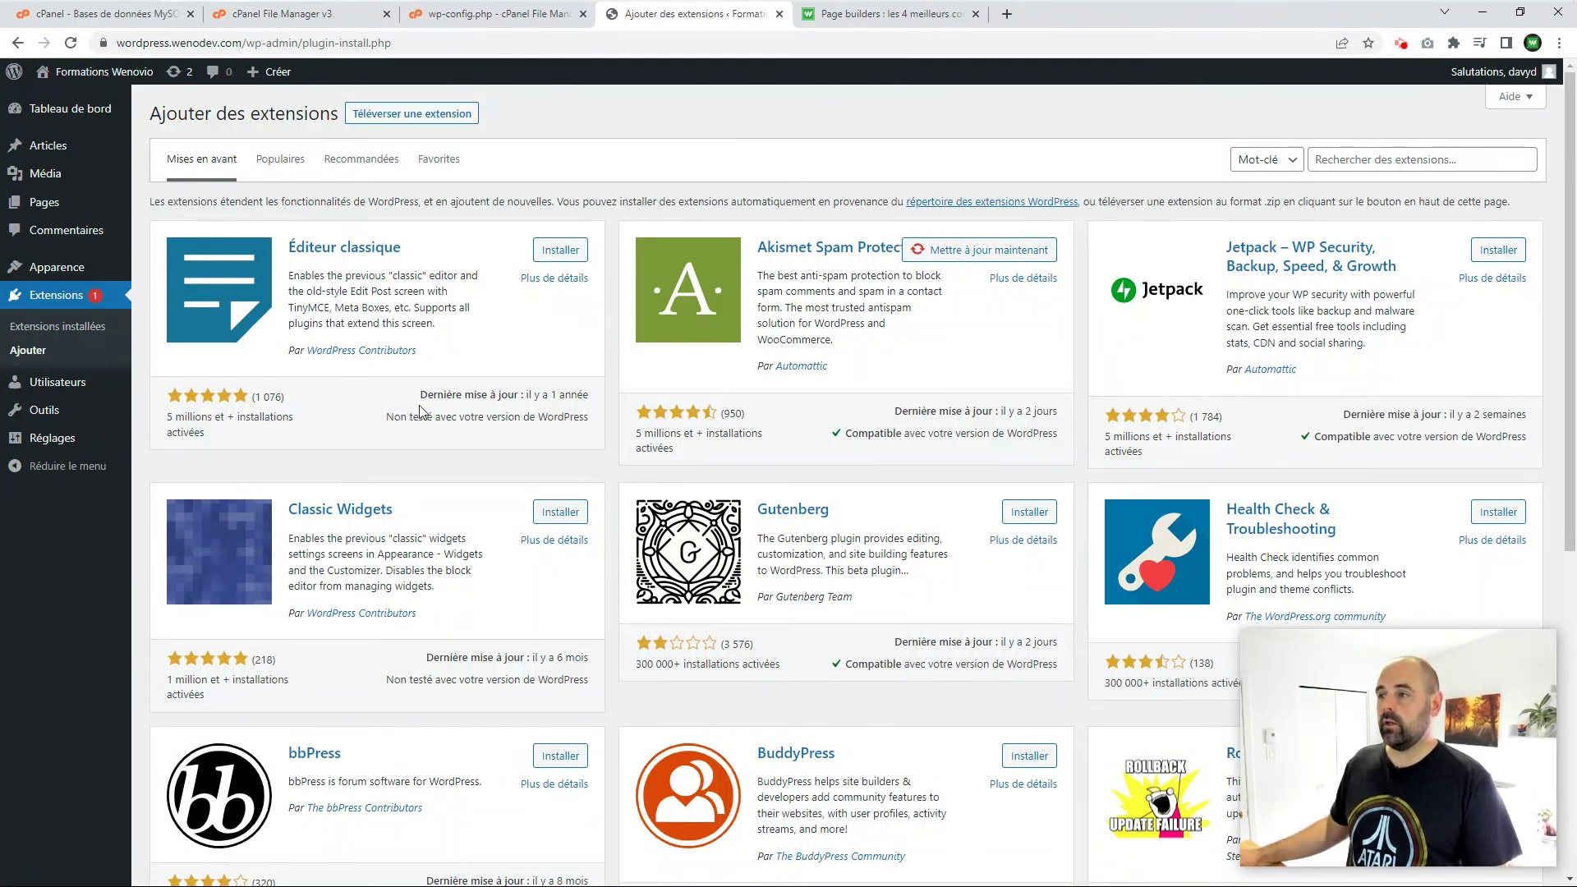
left_click(1351, 158)
type("yoast seo")
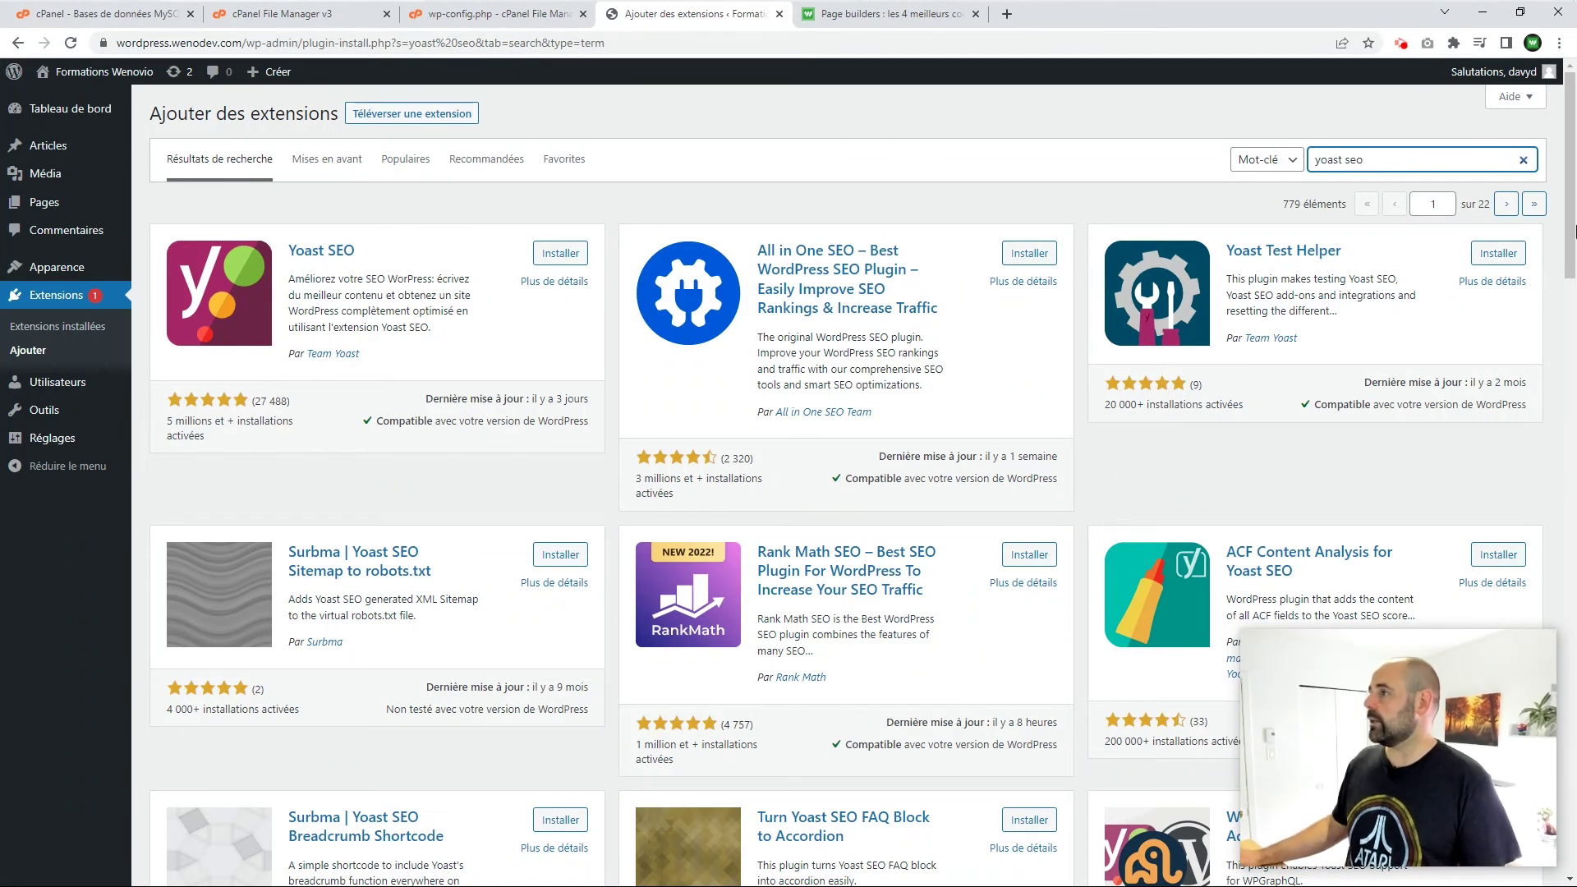
left_click_drag(1370, 160, 1297, 163)
Step: Replace the plugin search with 'really simple ssl'
type("really simple ssl")
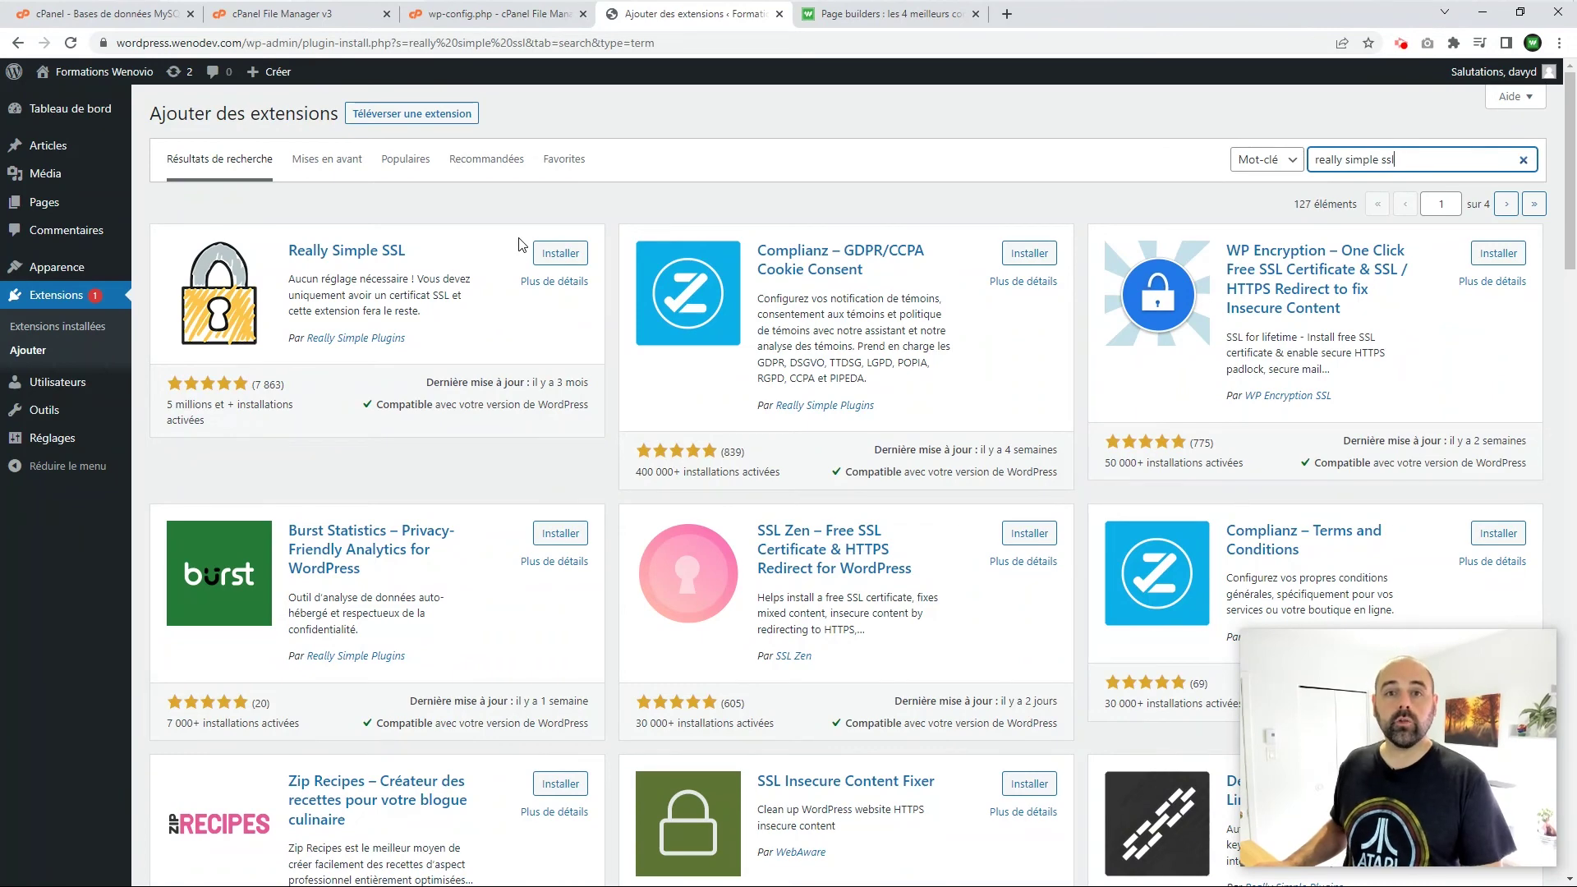
Step: Browse the Wenovio article author's team profile and article list, then return to the plugin search results
left_click(851, 18)
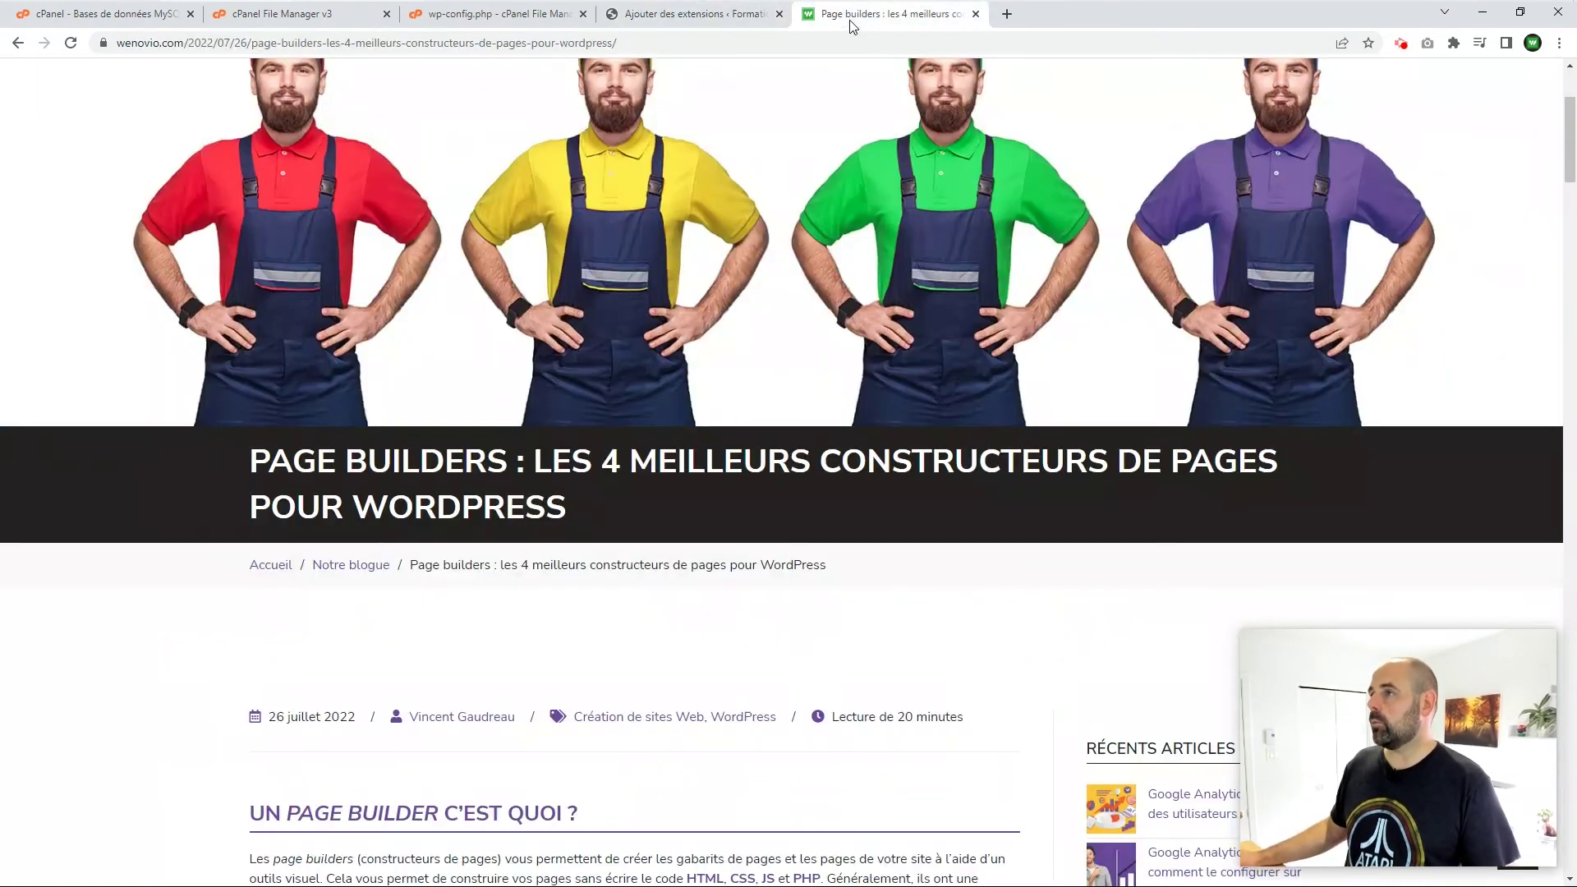
scroll(575, 378, "down", 2)
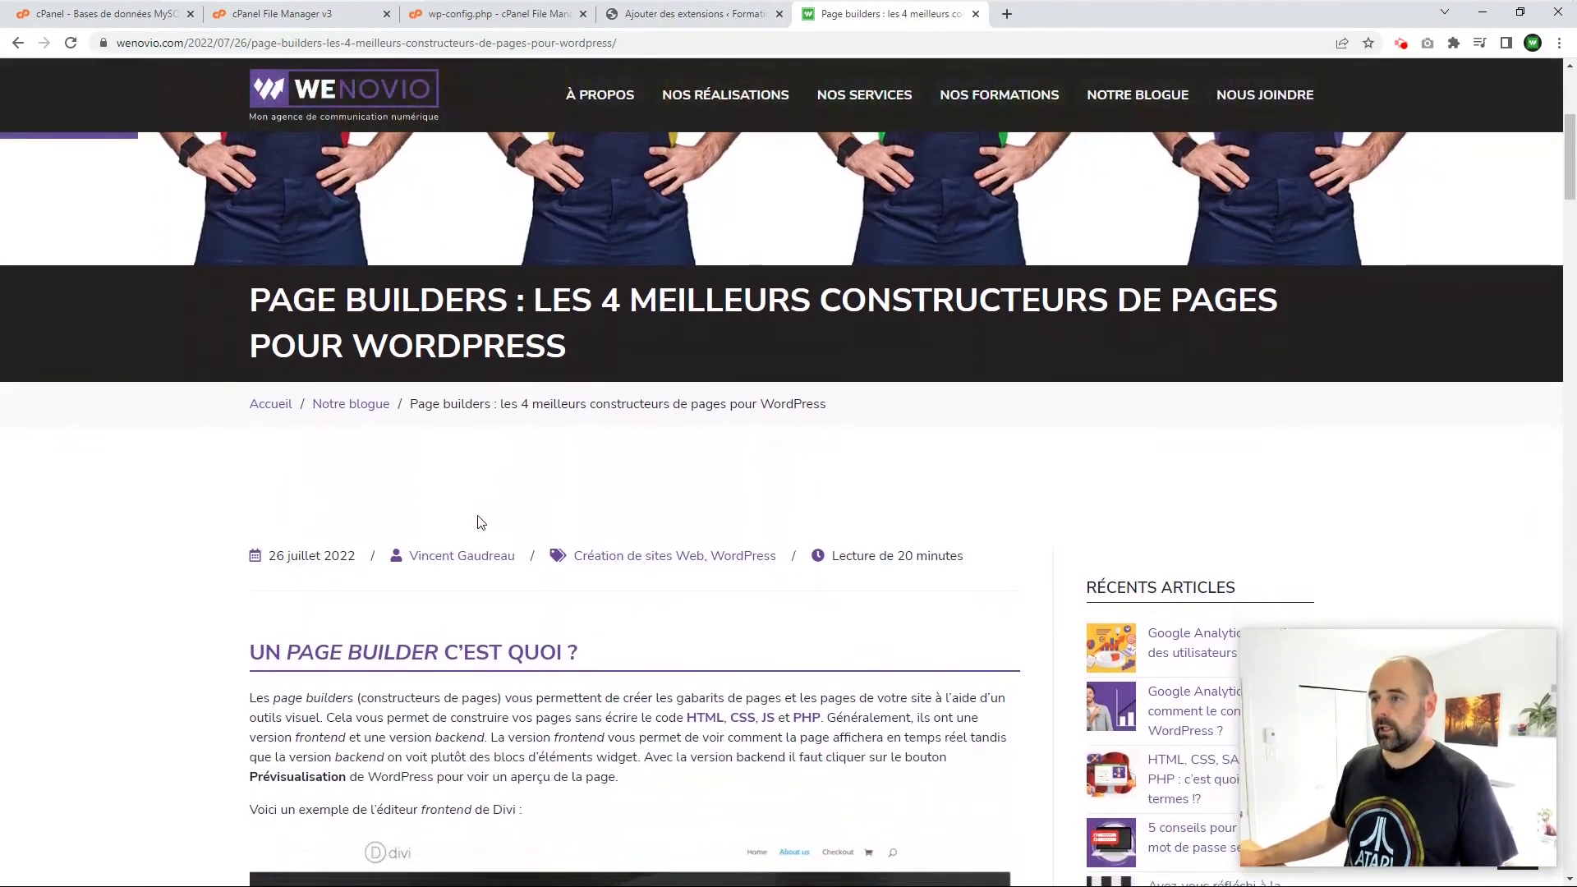
left_click(456, 556)
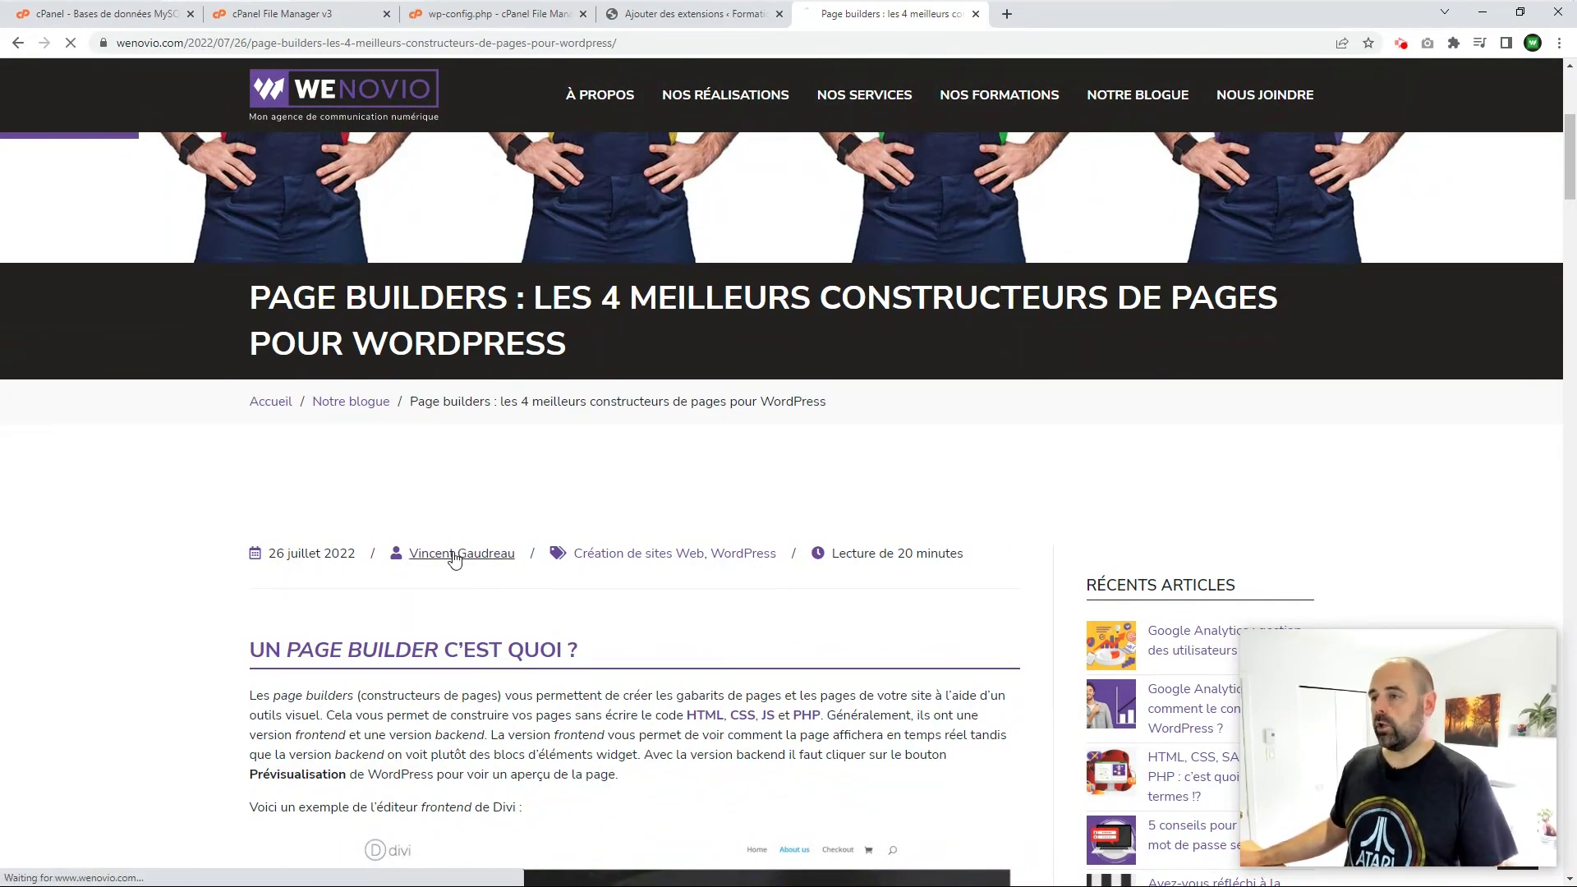
scroll(1214, 356, "down", 4)
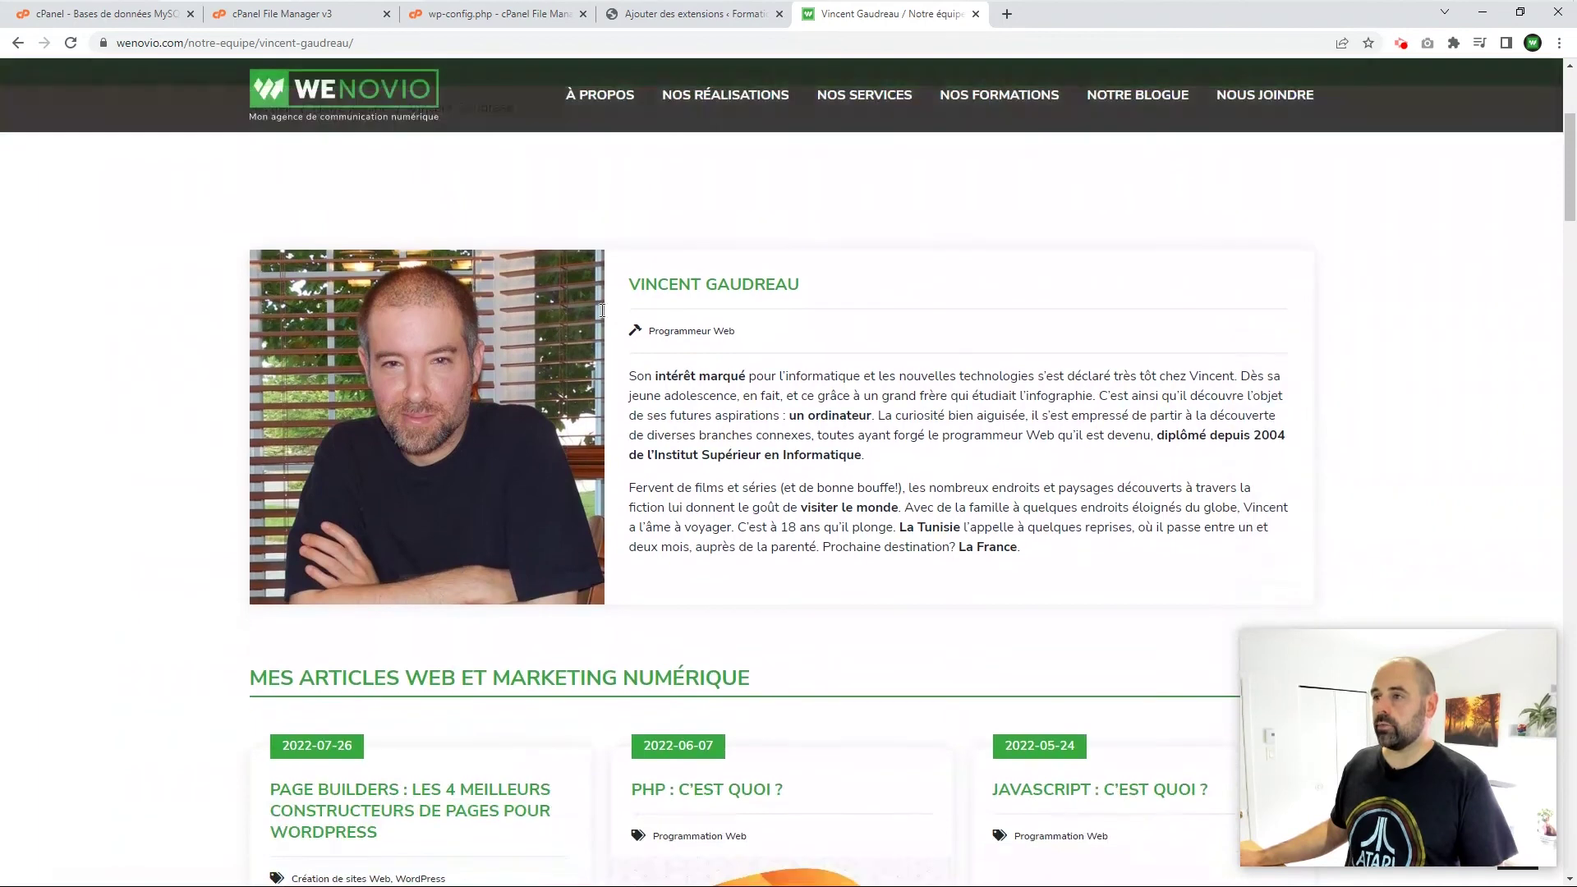
scroll(894, 486, "down", 10)
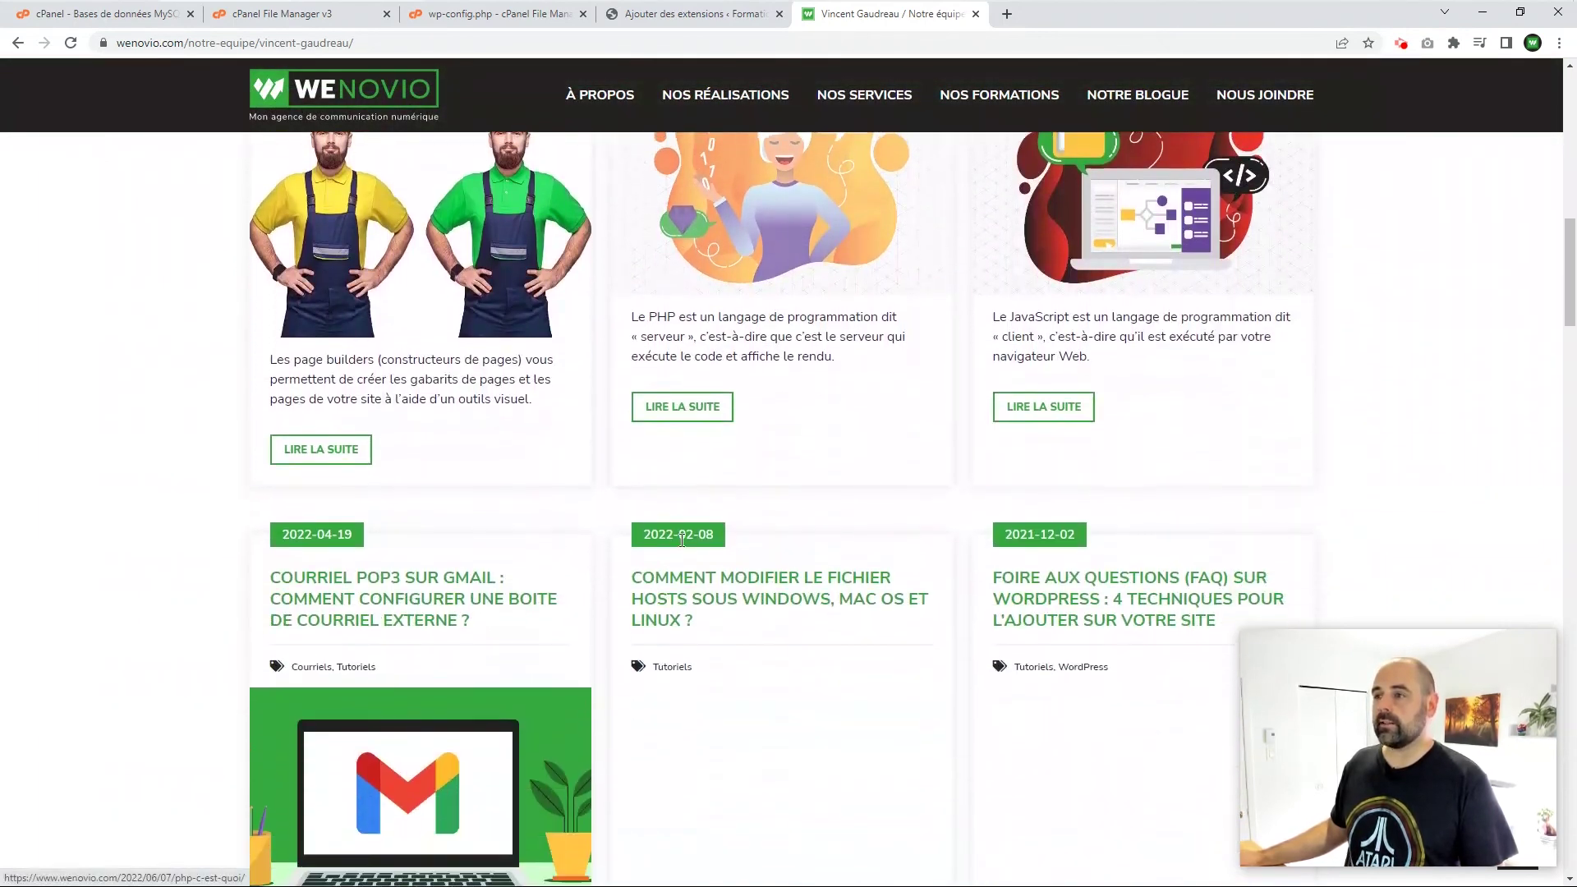
scroll(944, 661, "down", 3)
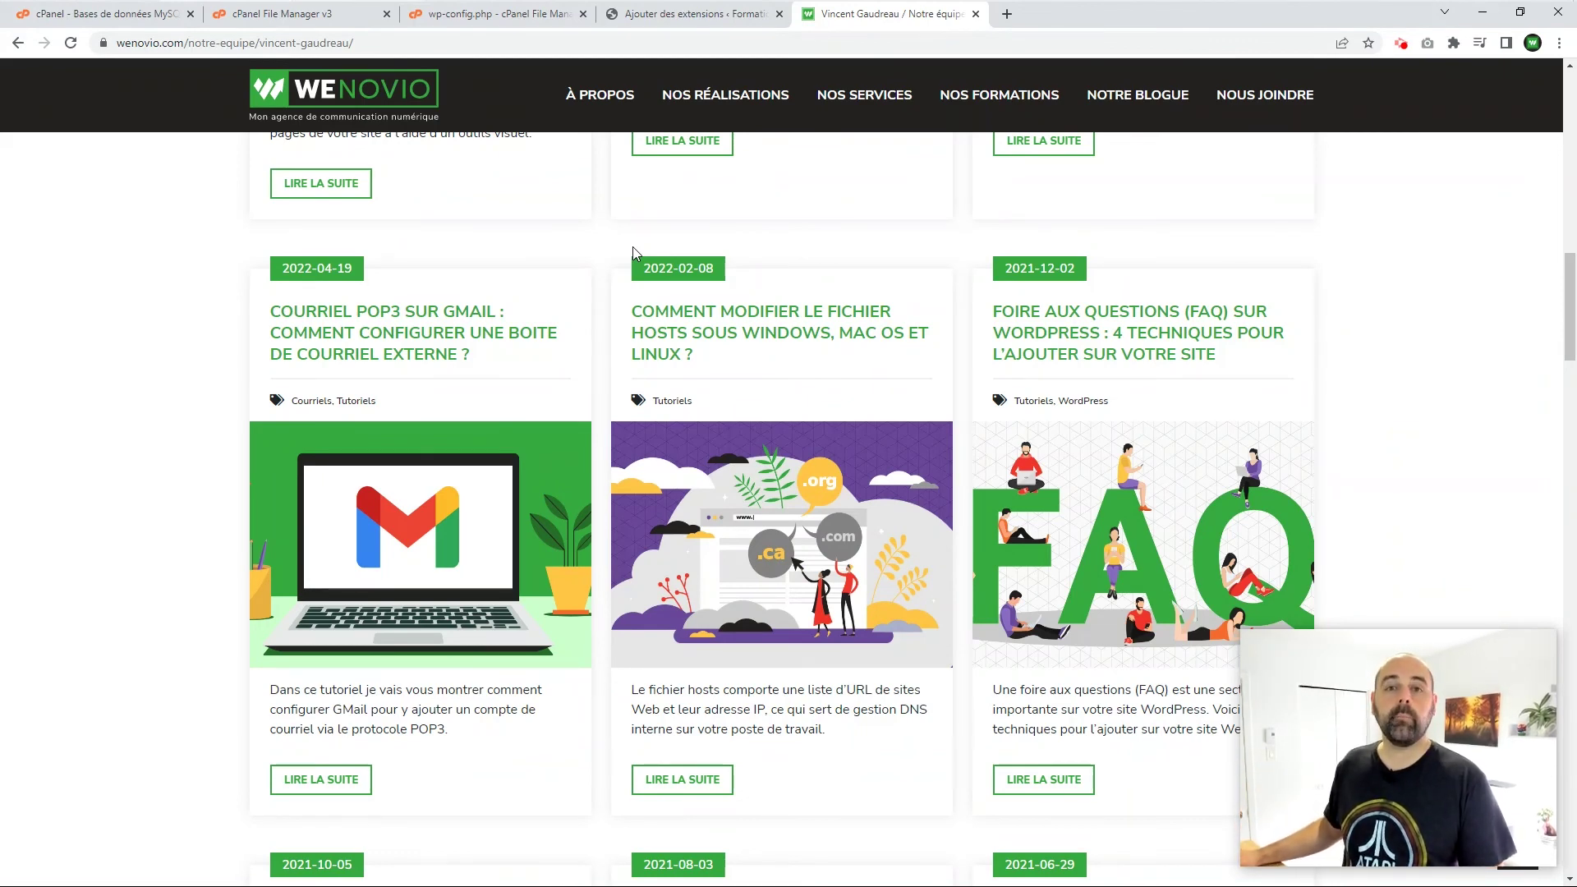
left_click(696, 14)
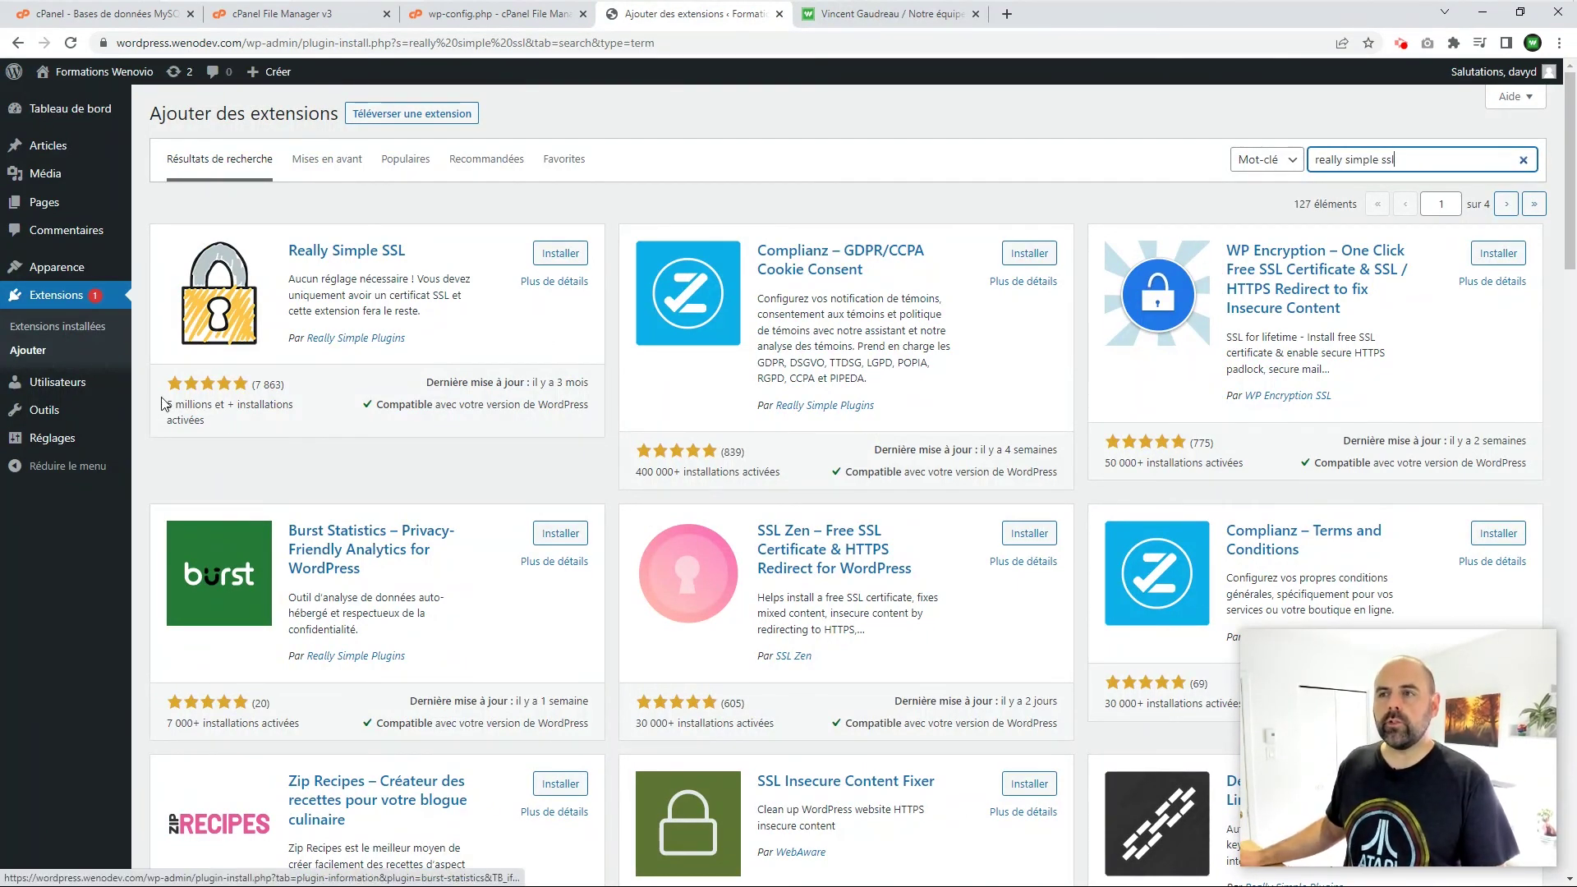
Step: Open the Utilisateurs list, check its lone Administrateur account, then start adding a user
mouse_move(37, 392)
left_click(39, 392)
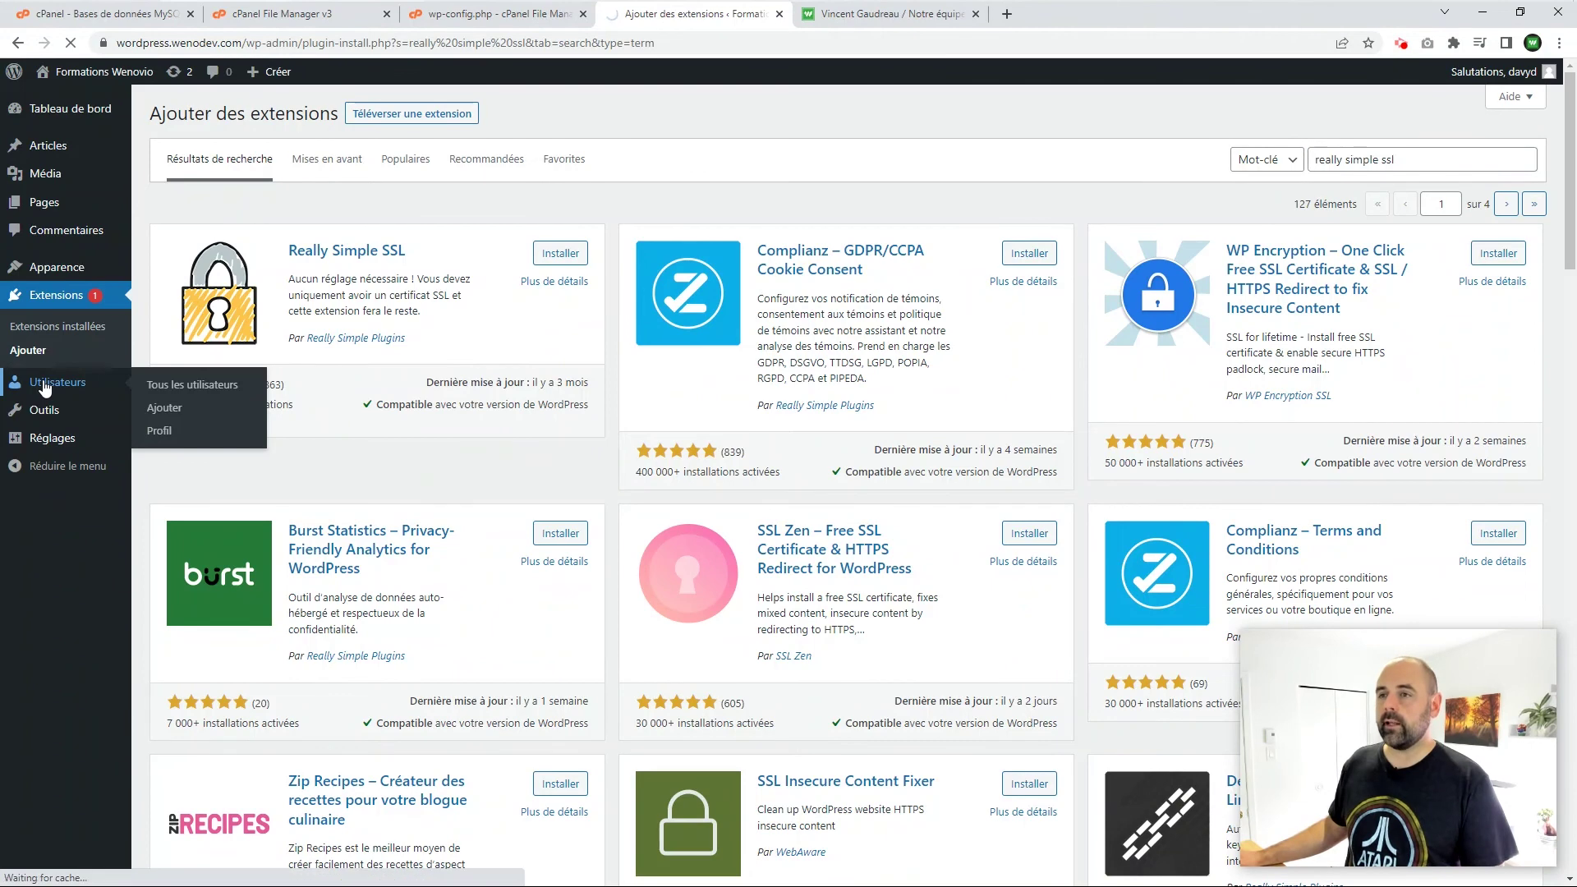
mouse_move(284, 260)
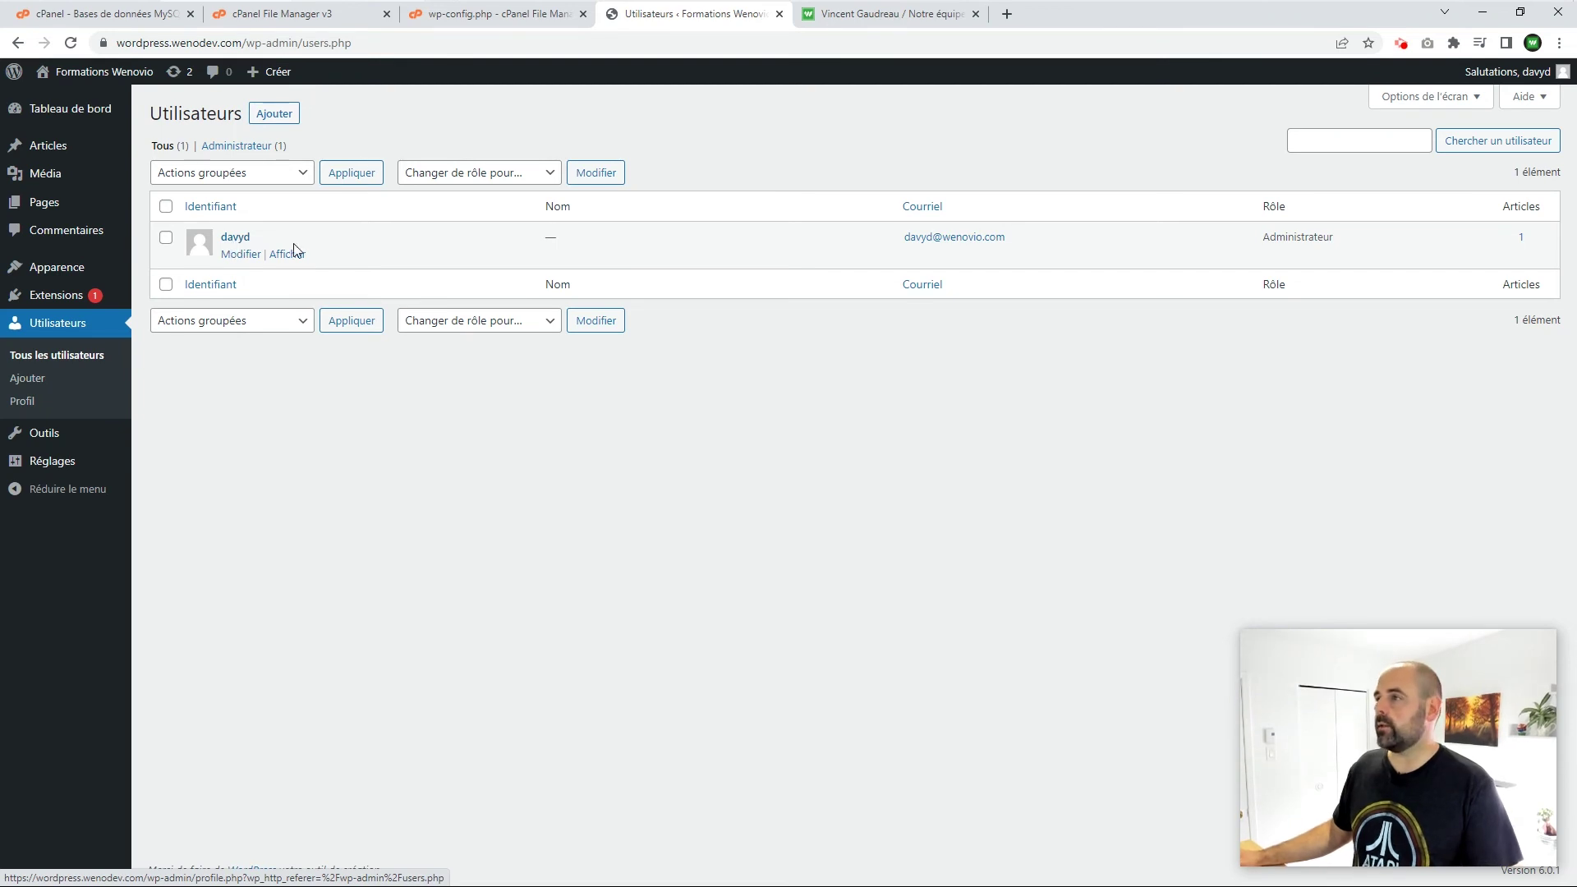
left_click_drag(1264, 236, 1337, 243)
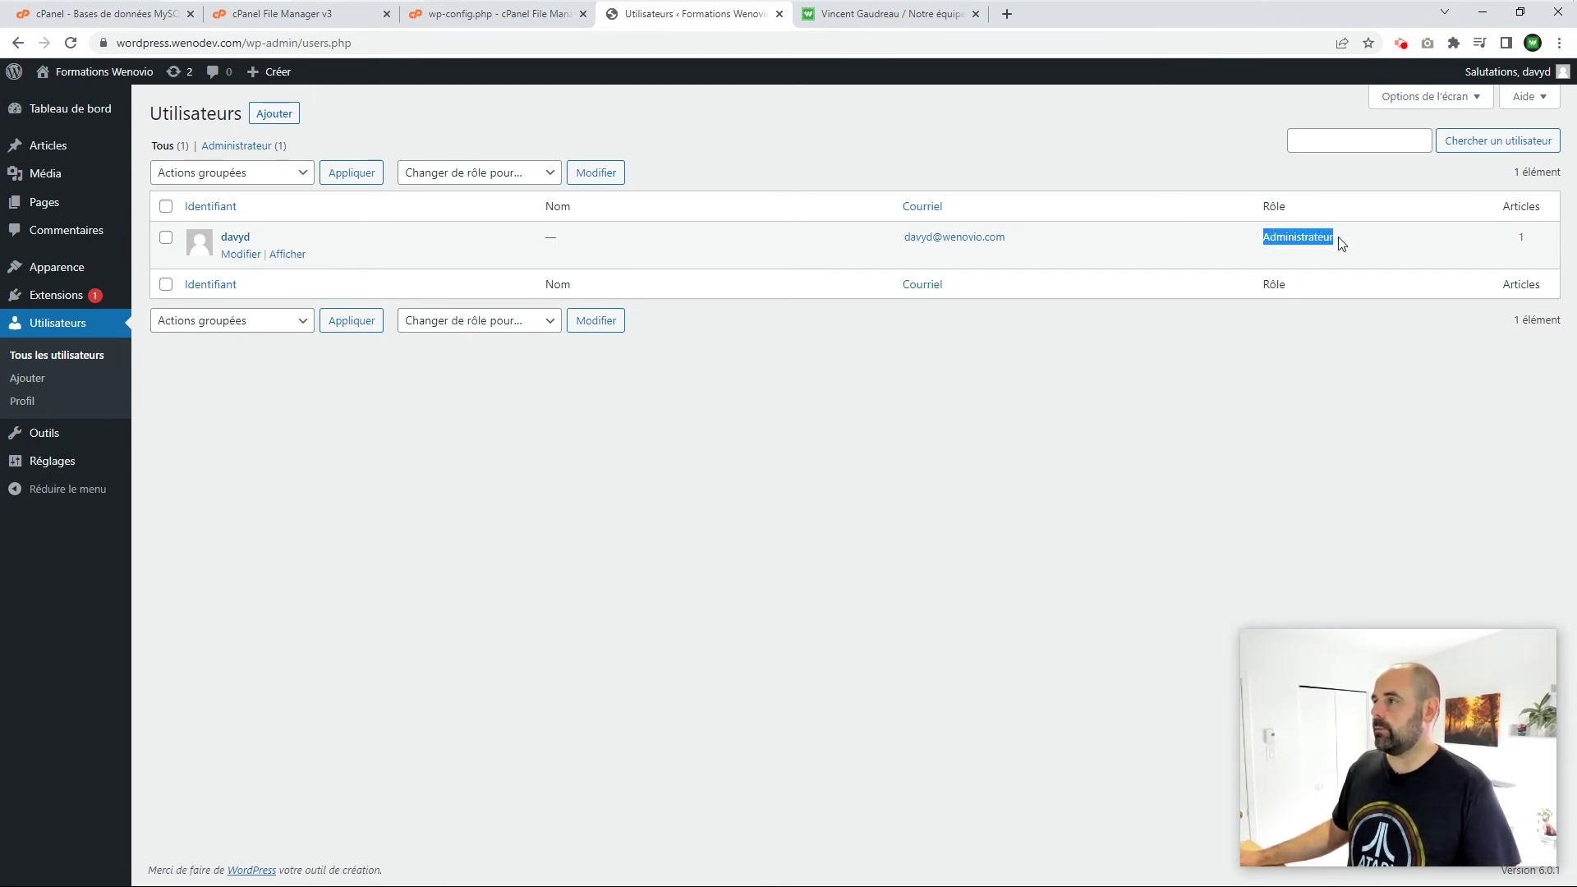
left_click(1278, 427)
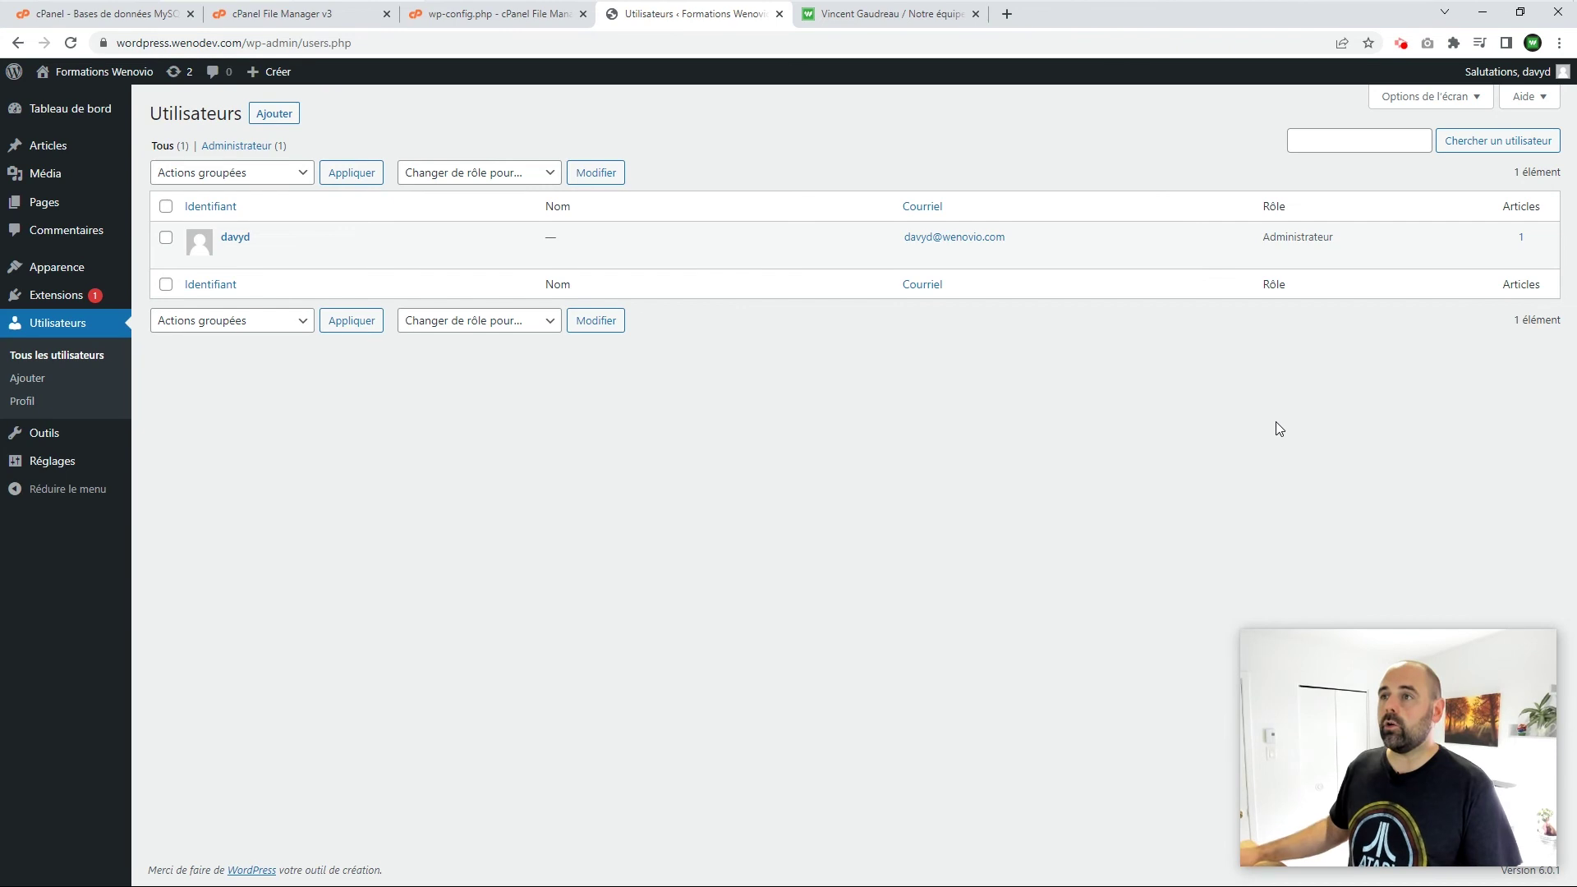
left_click(273, 114)
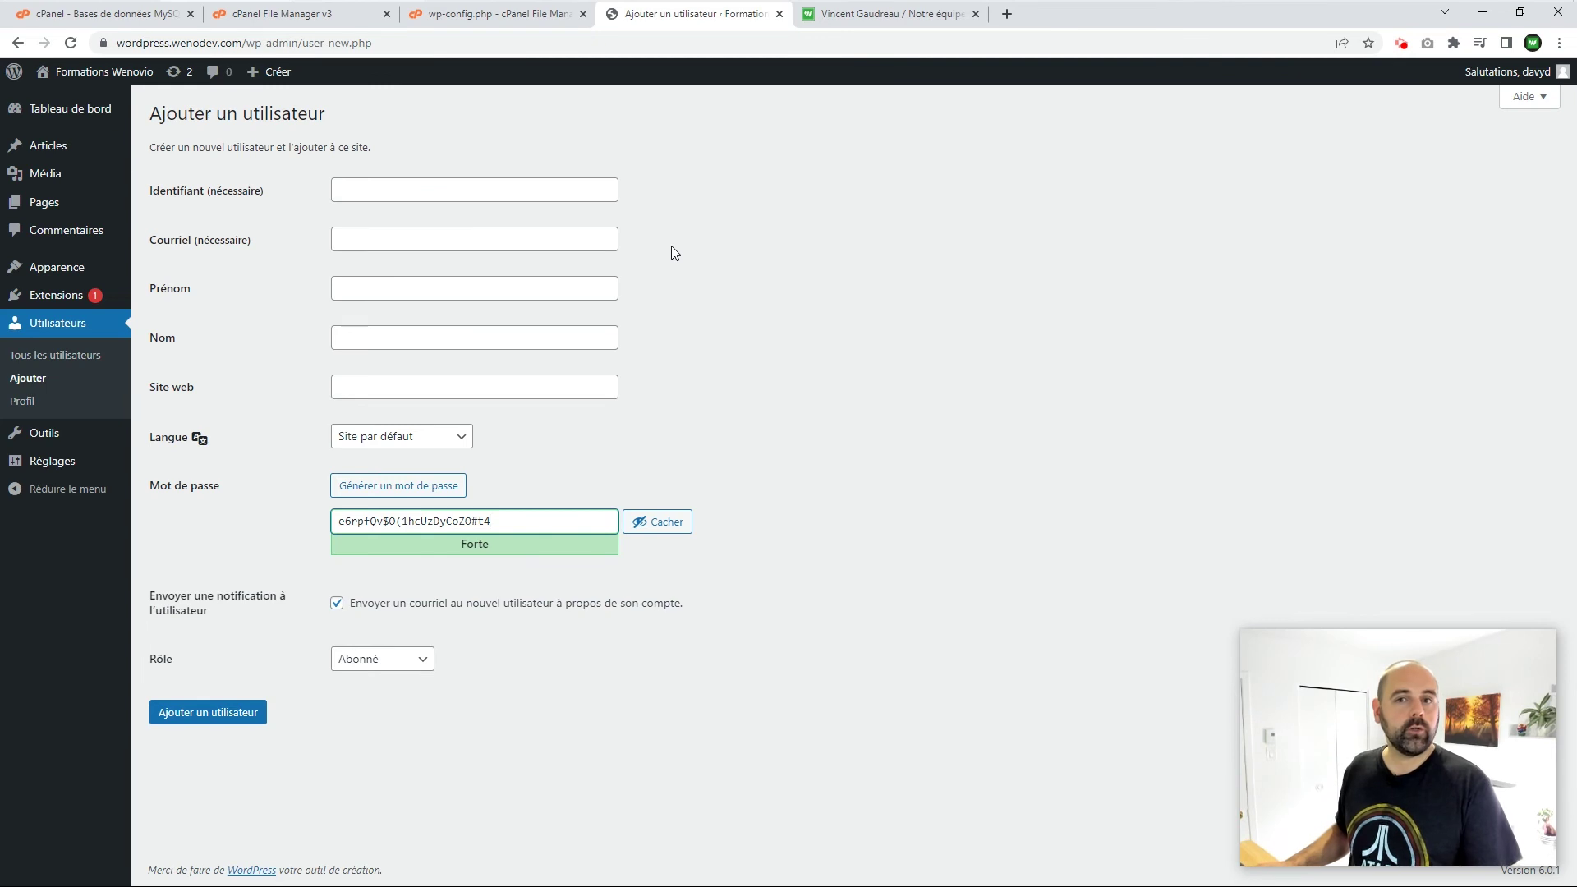
Step: Enter the new user's username and e-mail address, accepting the browser's autofill suggestion
left_click(355, 189)
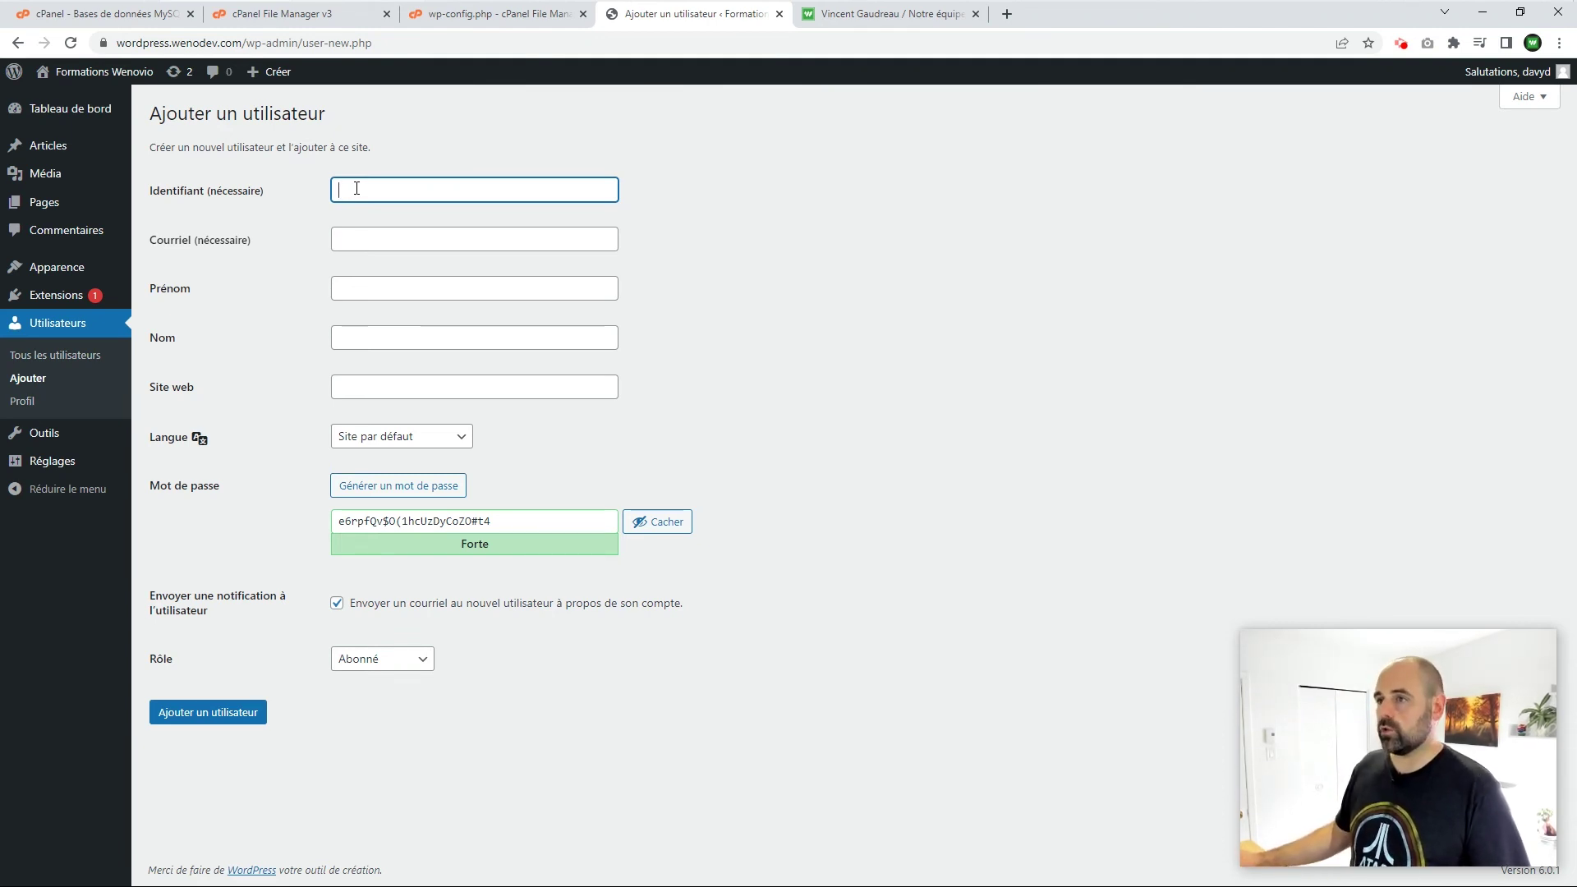
type("vincent")
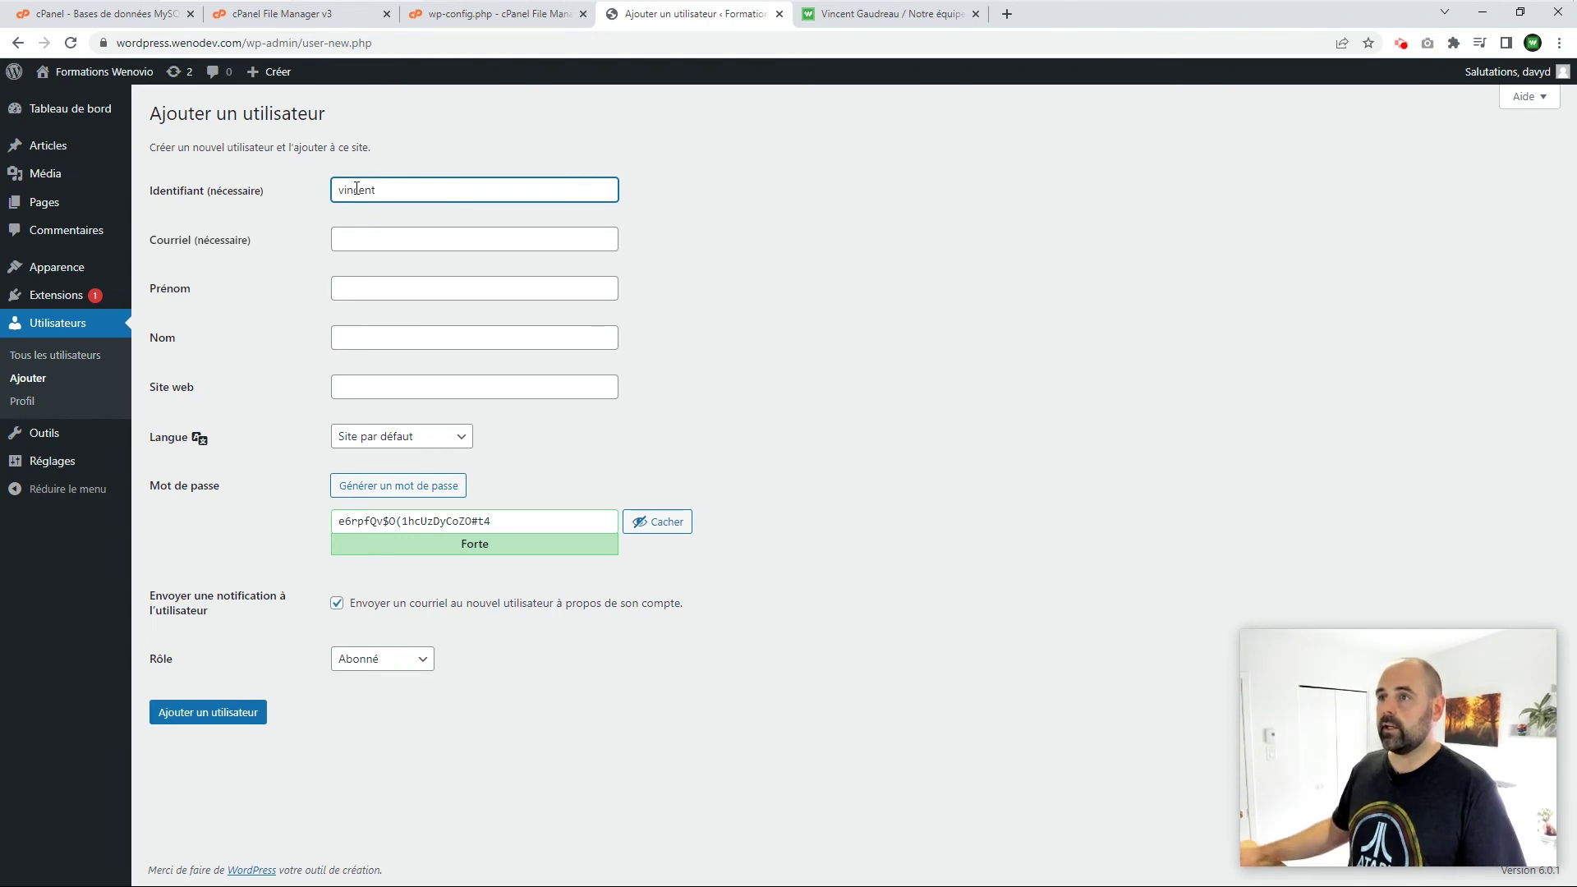
left_click(355, 237)
type("vincent")
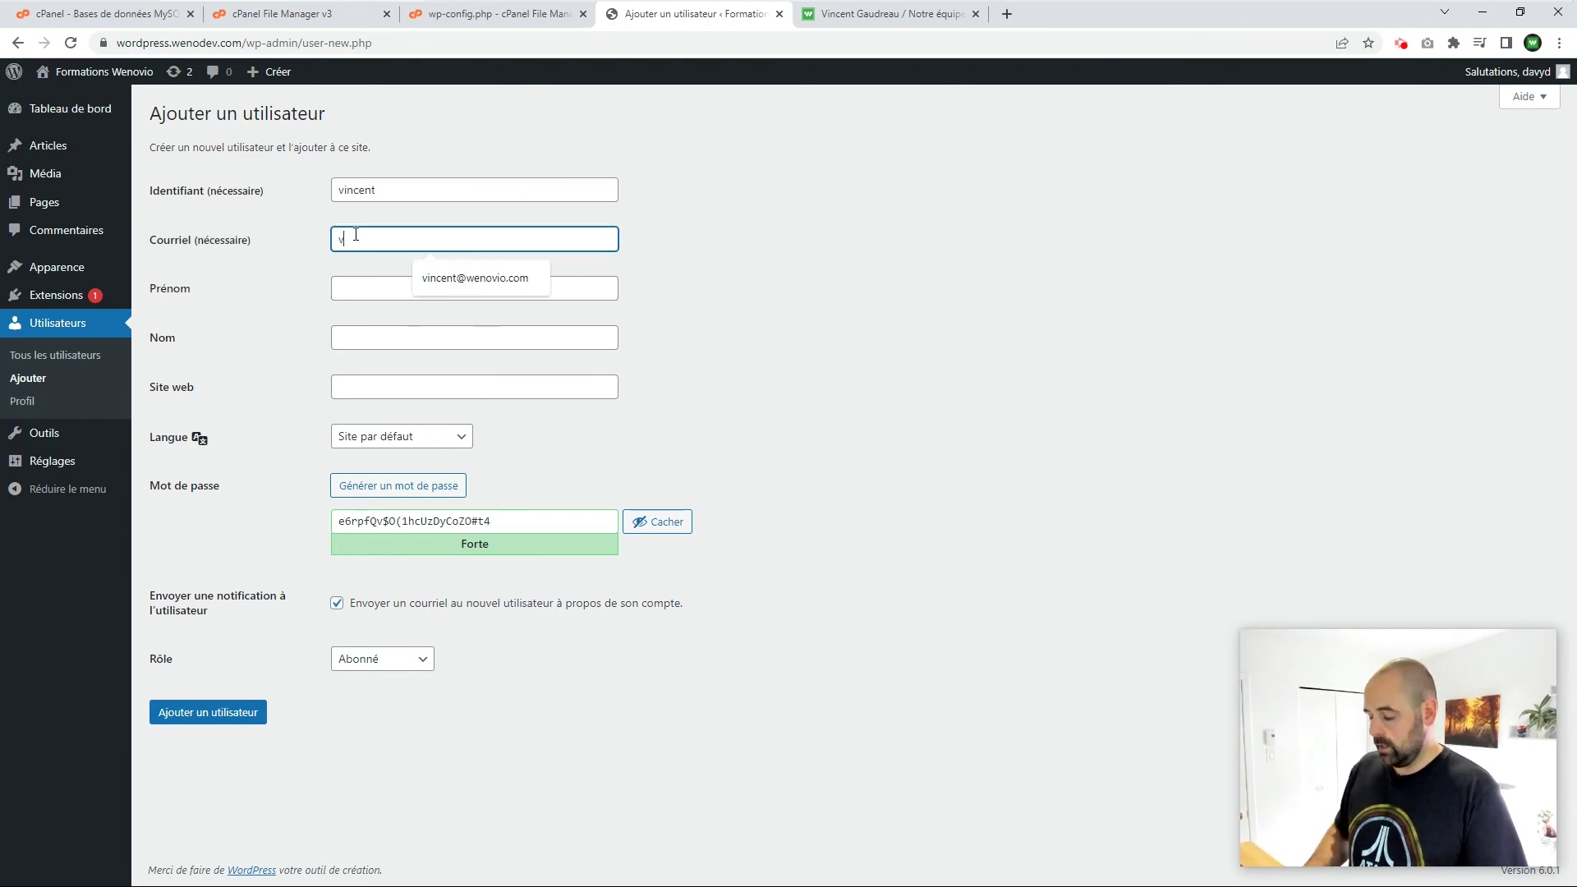
key("BackSpace")
key("BackSpace")
key("BackSpace")
key("BackSpace")
key("BackSpace")
key("BackSpace")
type("nc")
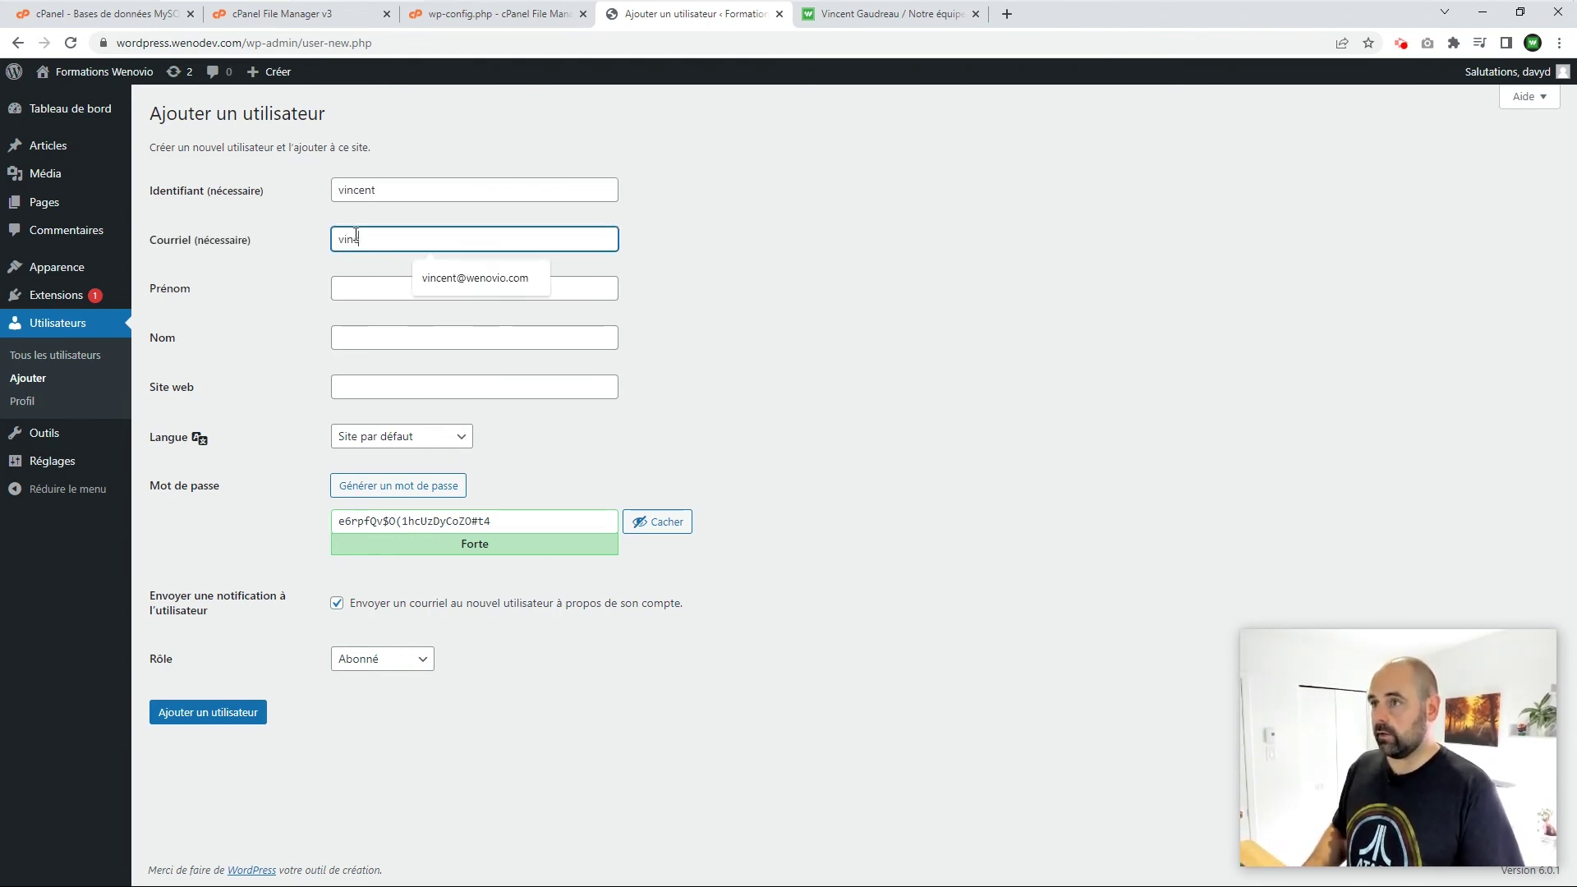
type("ent@")
key("Down")
key("Return")
left_click(392, 284)
type("Vin")
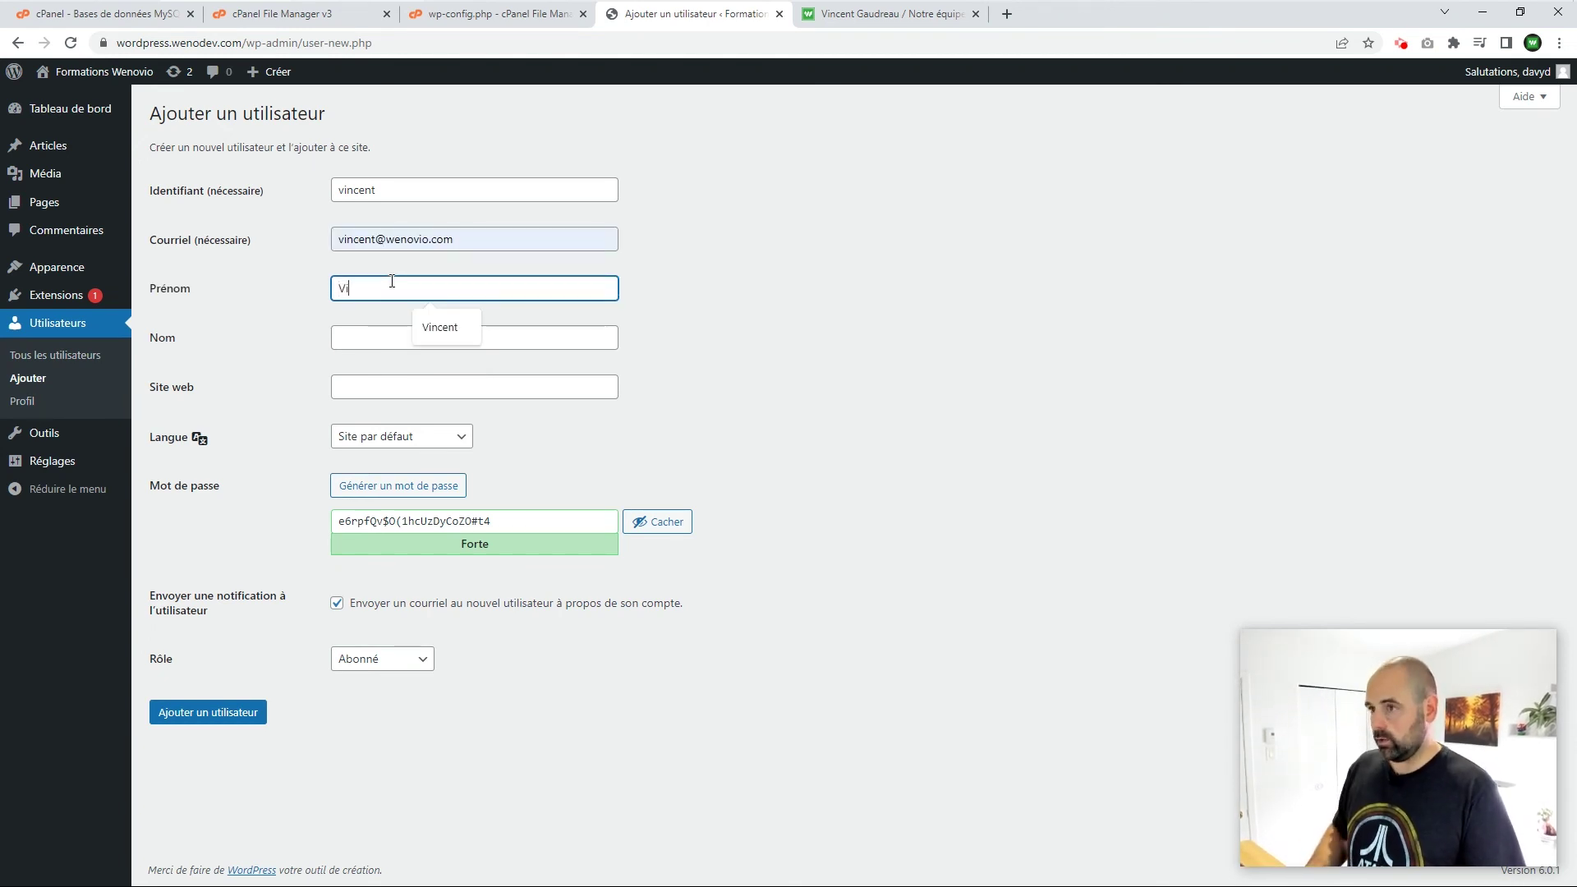
key("Down")
key("Return")
key("Tab")
type("Gau")
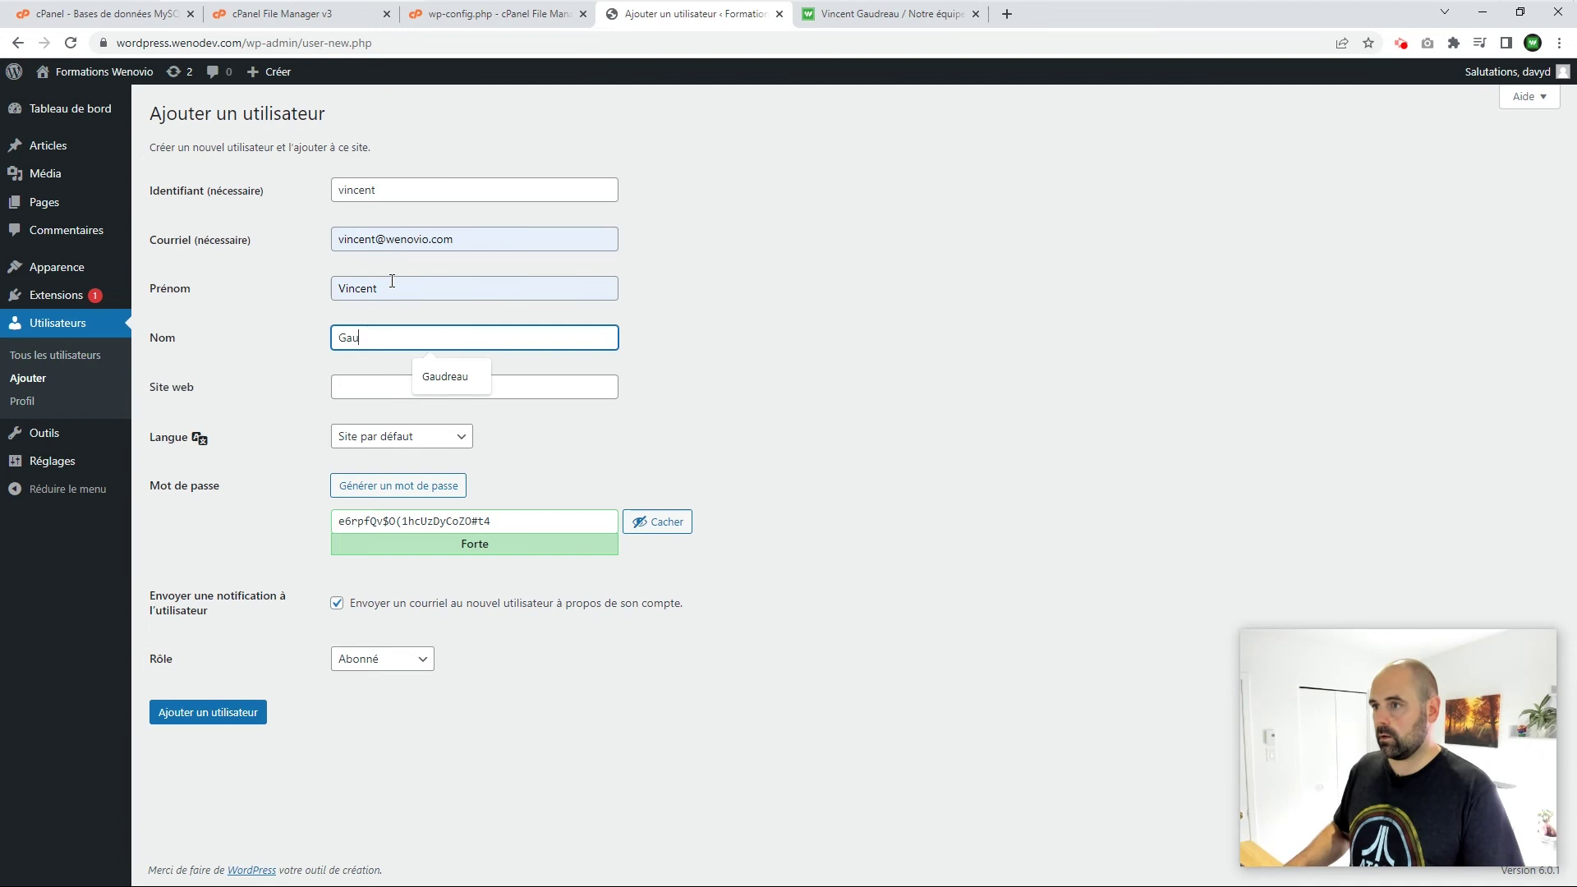
key("Down")
key("Return")
key("Tab")
type("www")
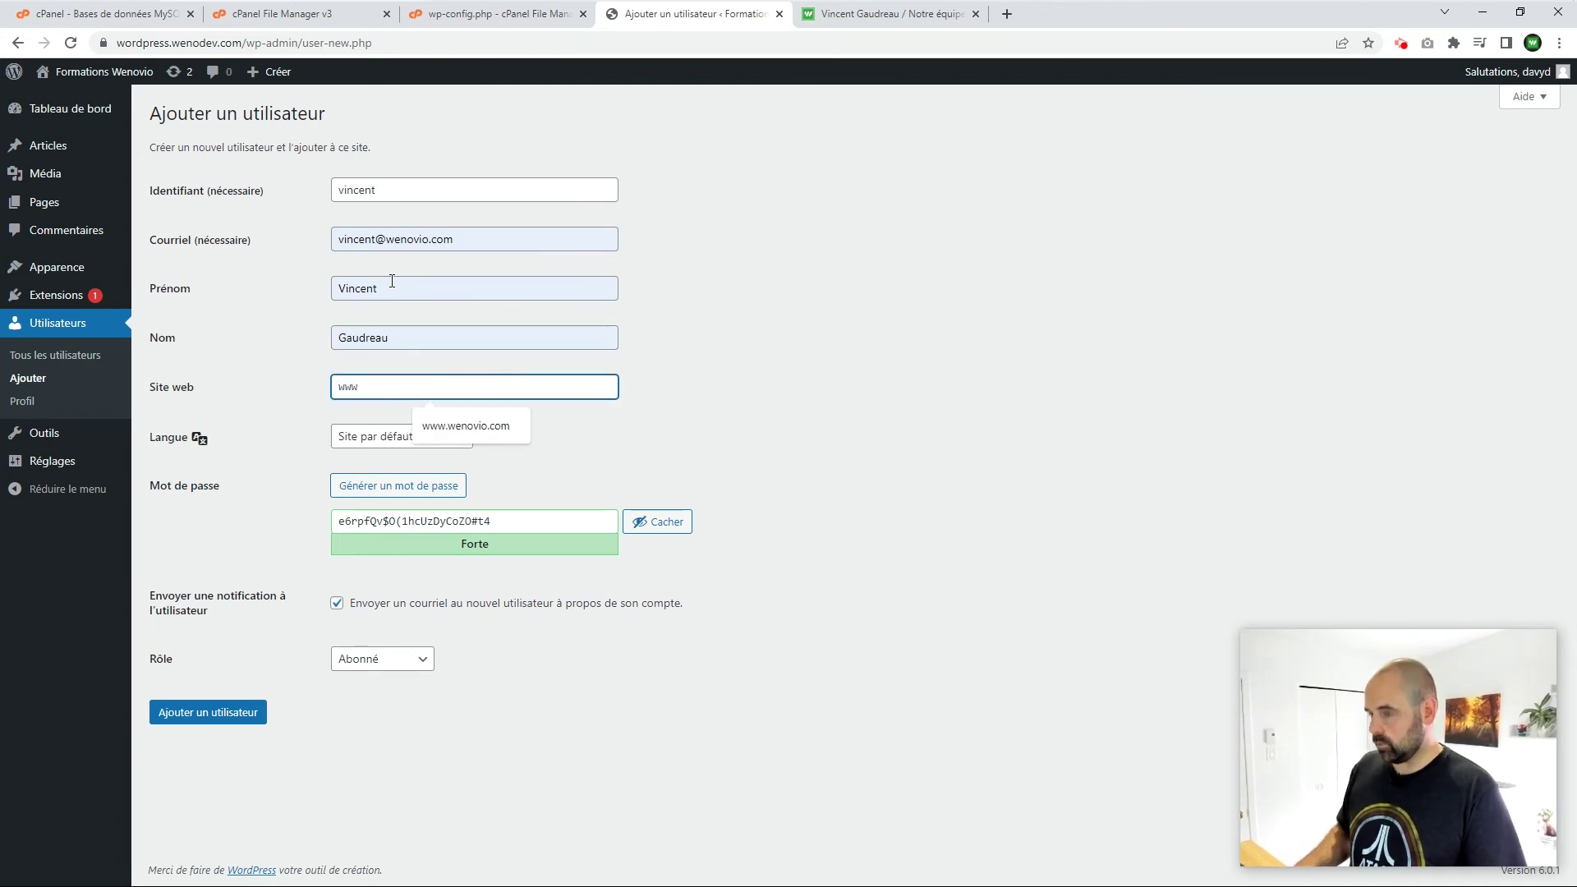
key("Down")
key("Return")
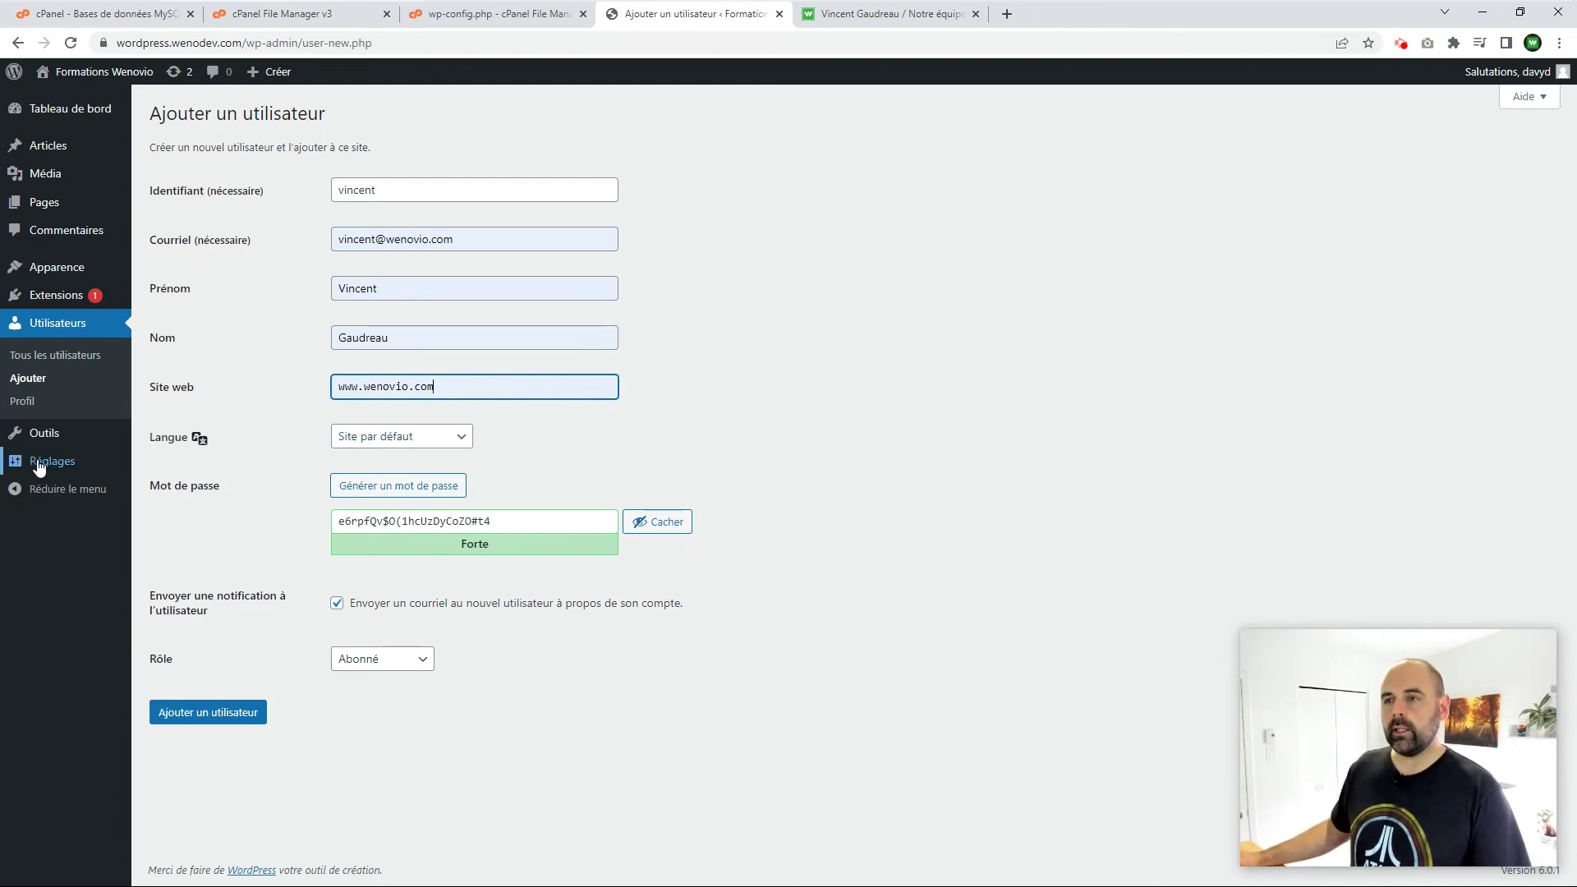
mouse_move(37, 462)
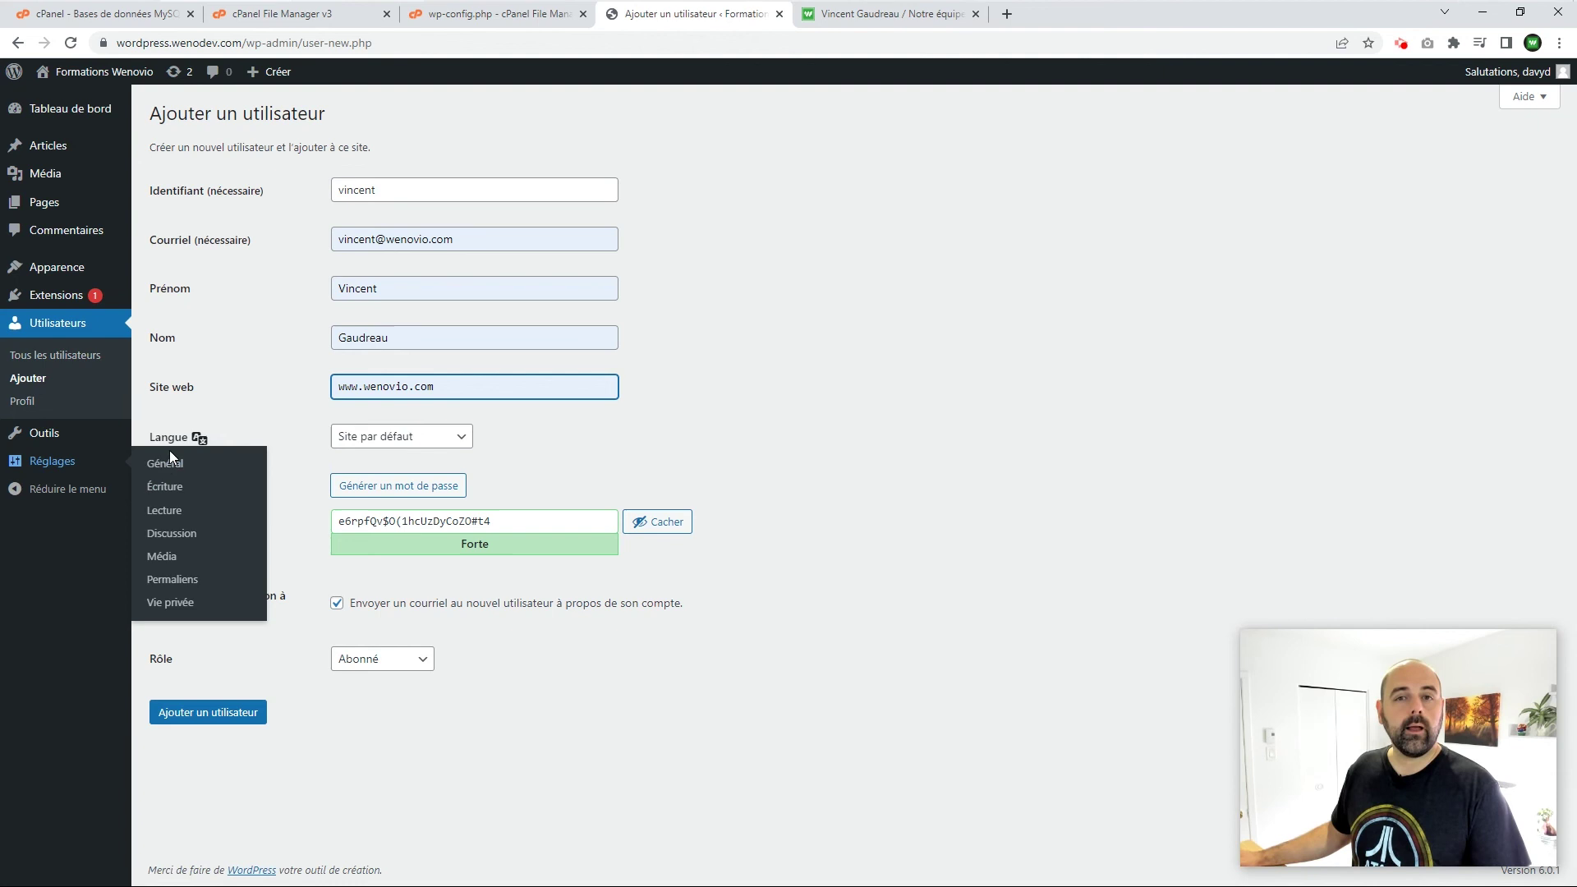
Step: Keep the language at 'Site par défaut' and generate a strong password for the account
left_click(503, 449)
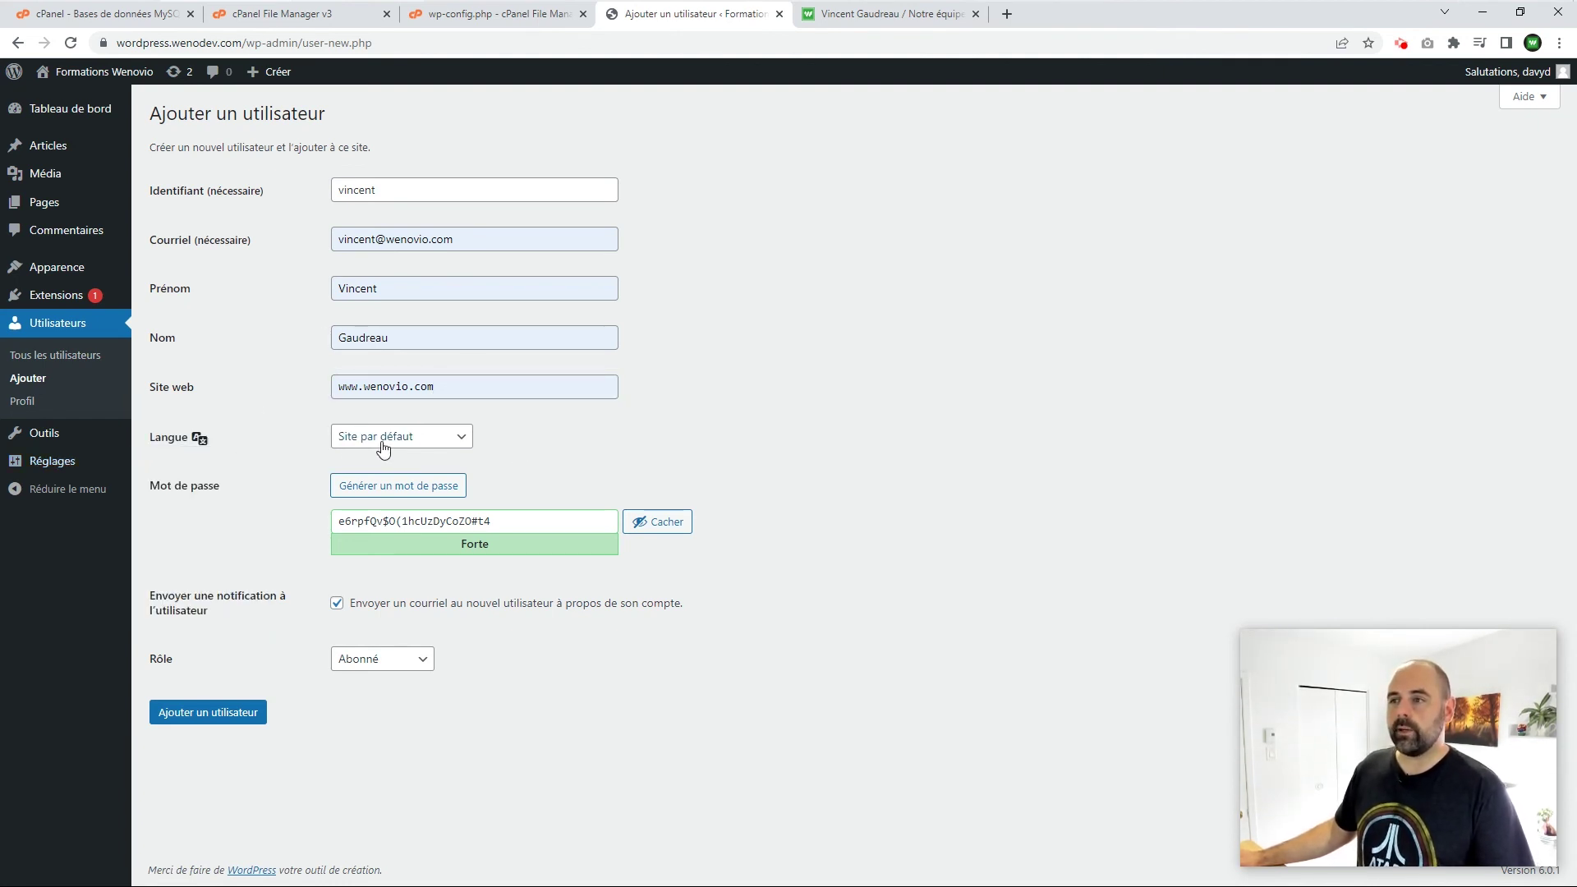
mouse_move(102, 465)
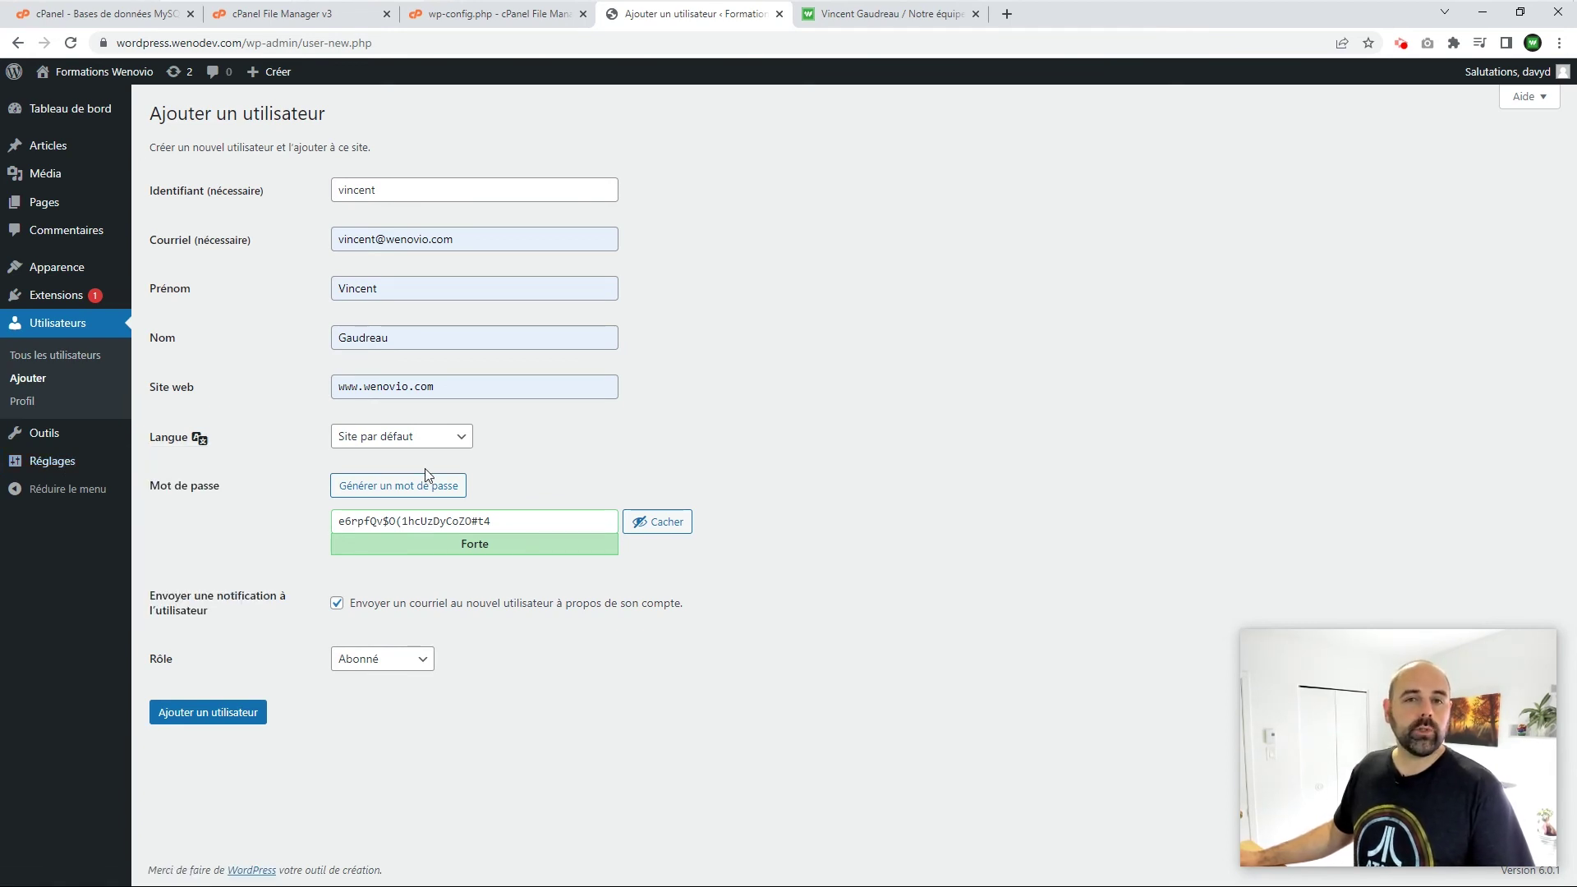
left_click(431, 440)
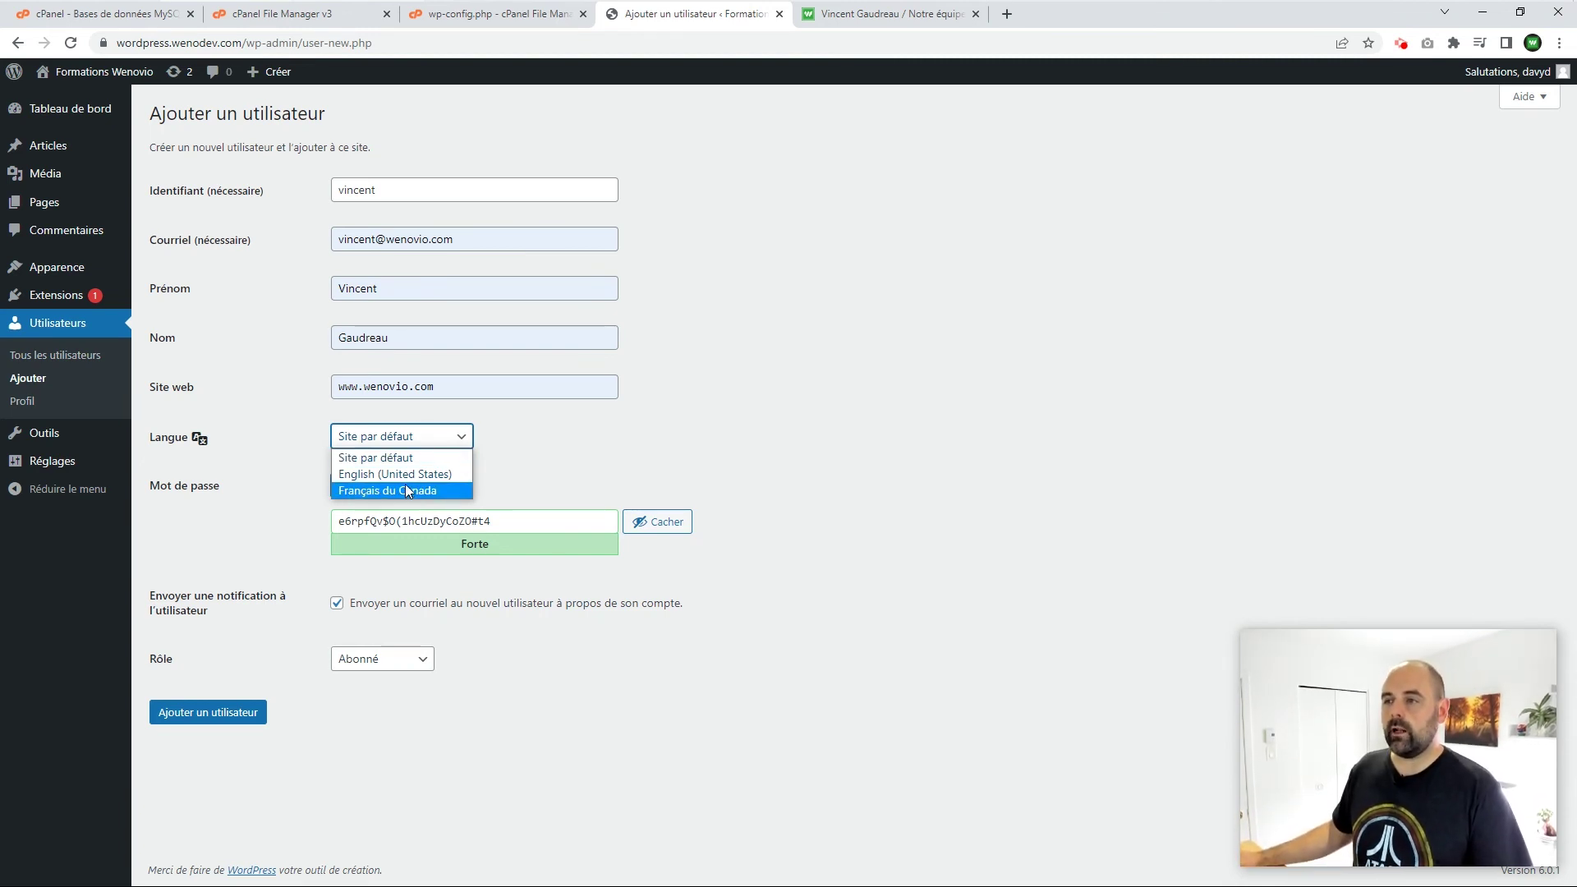
left_click(415, 436)
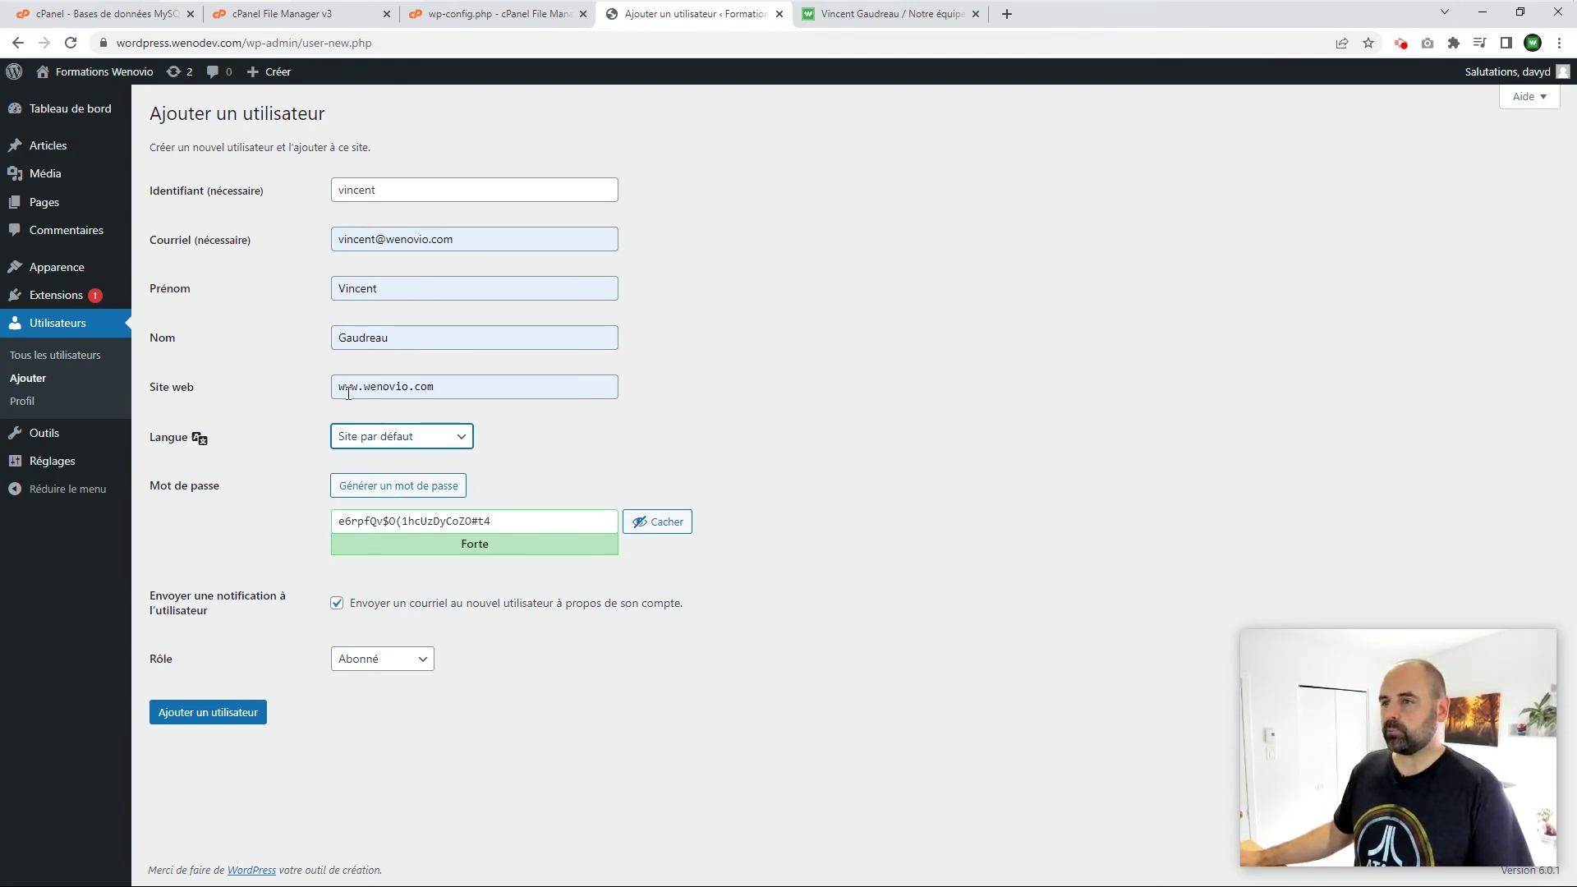
left_click(505, 527)
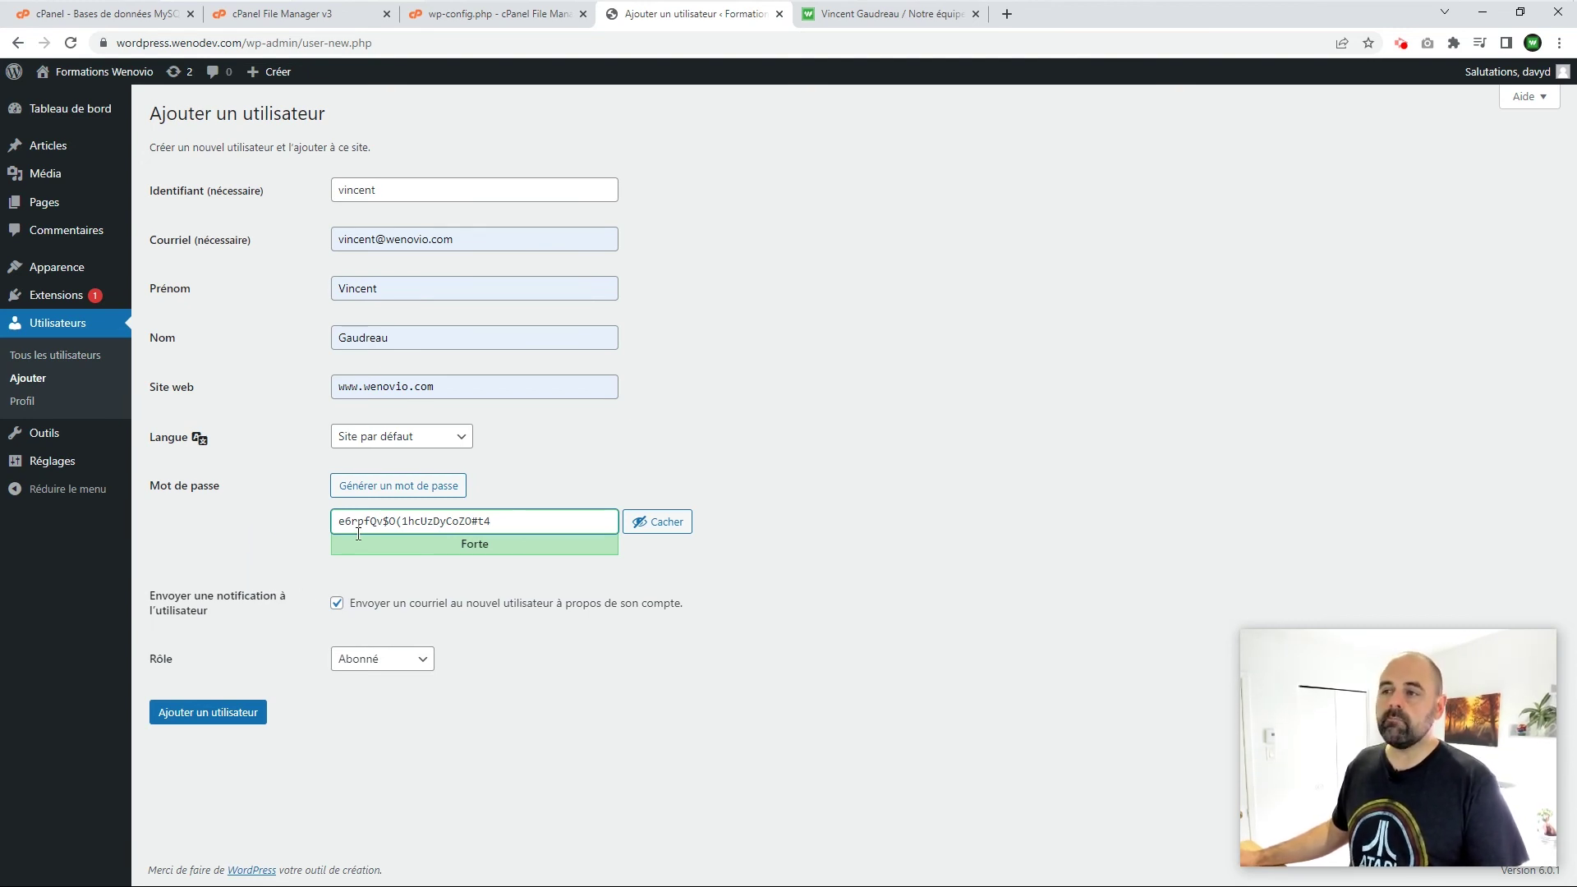
left_click(426, 487)
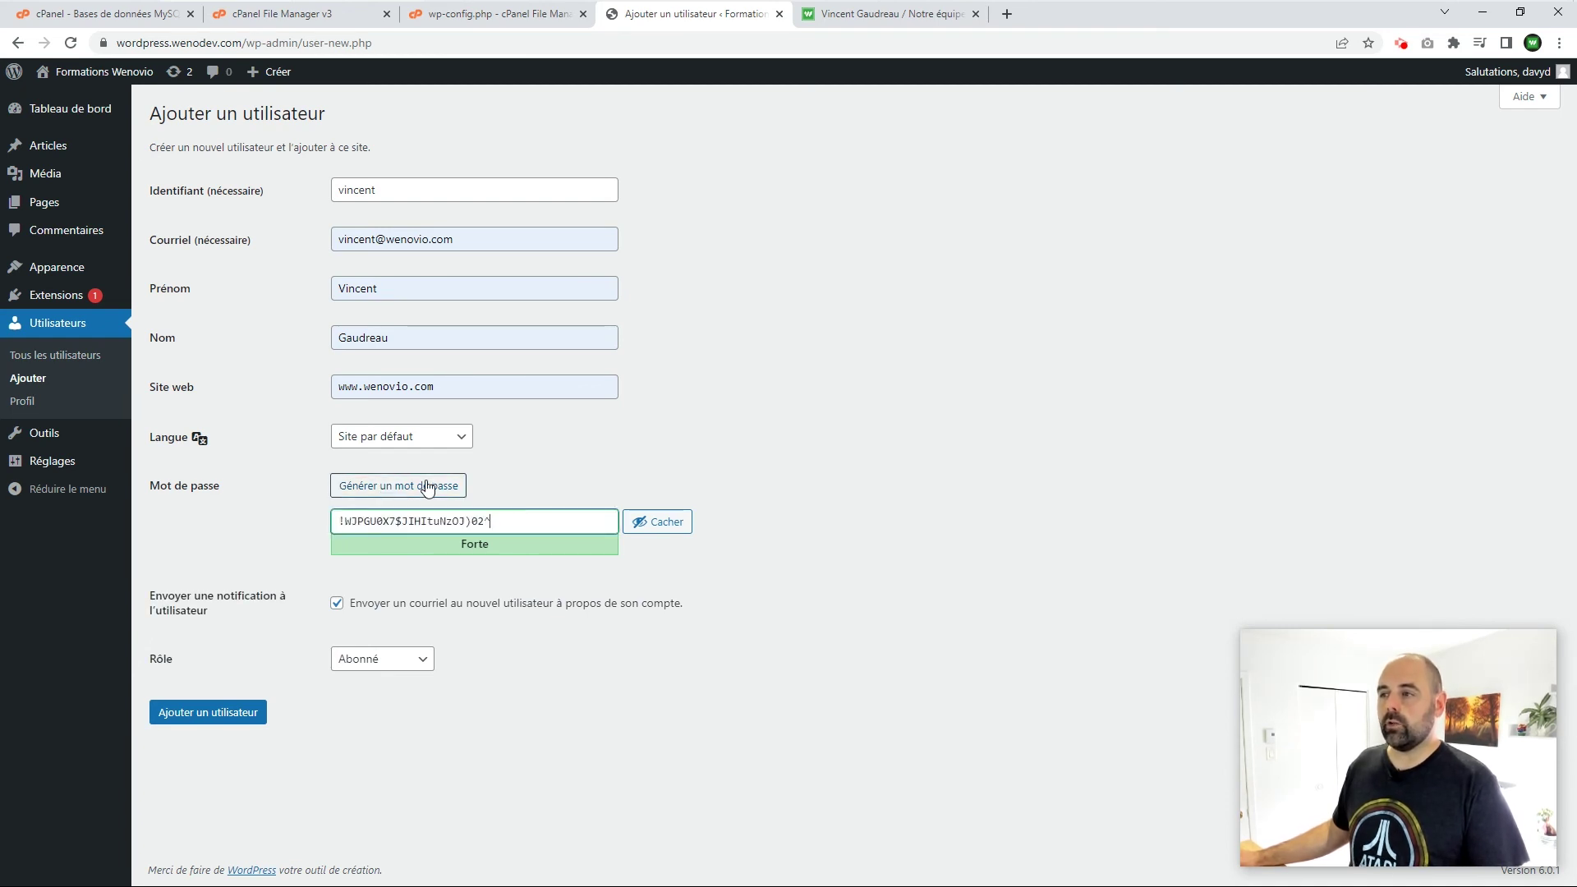
left_click_drag(497, 522, 303, 516)
key("BackSpace")
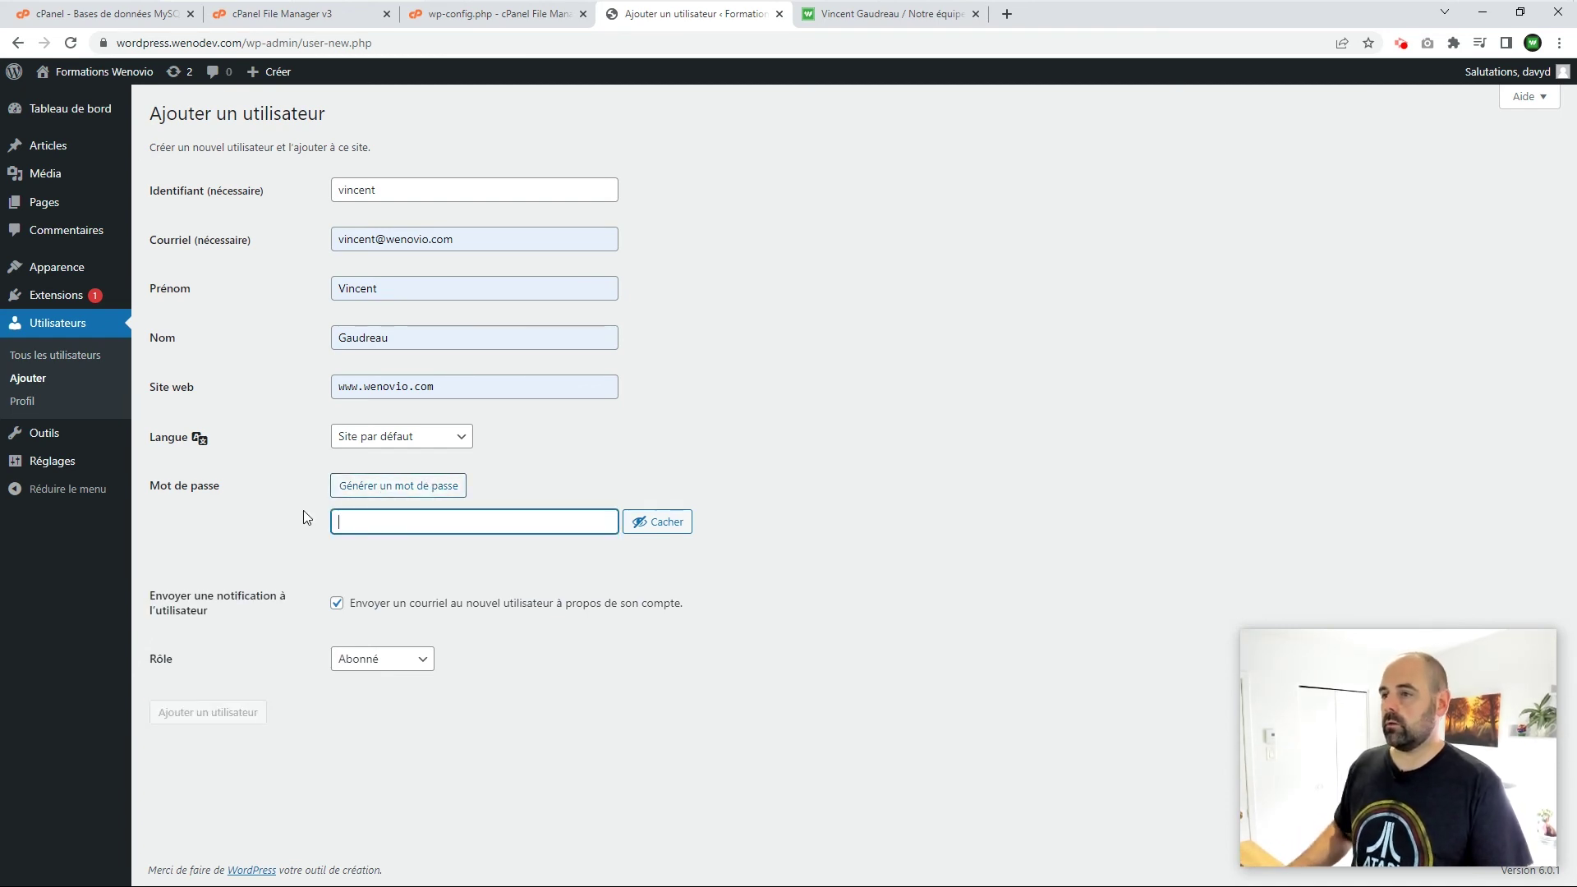
left_click(408, 487)
left_click_drag(488, 515, 197, 510)
key("BackSpace")
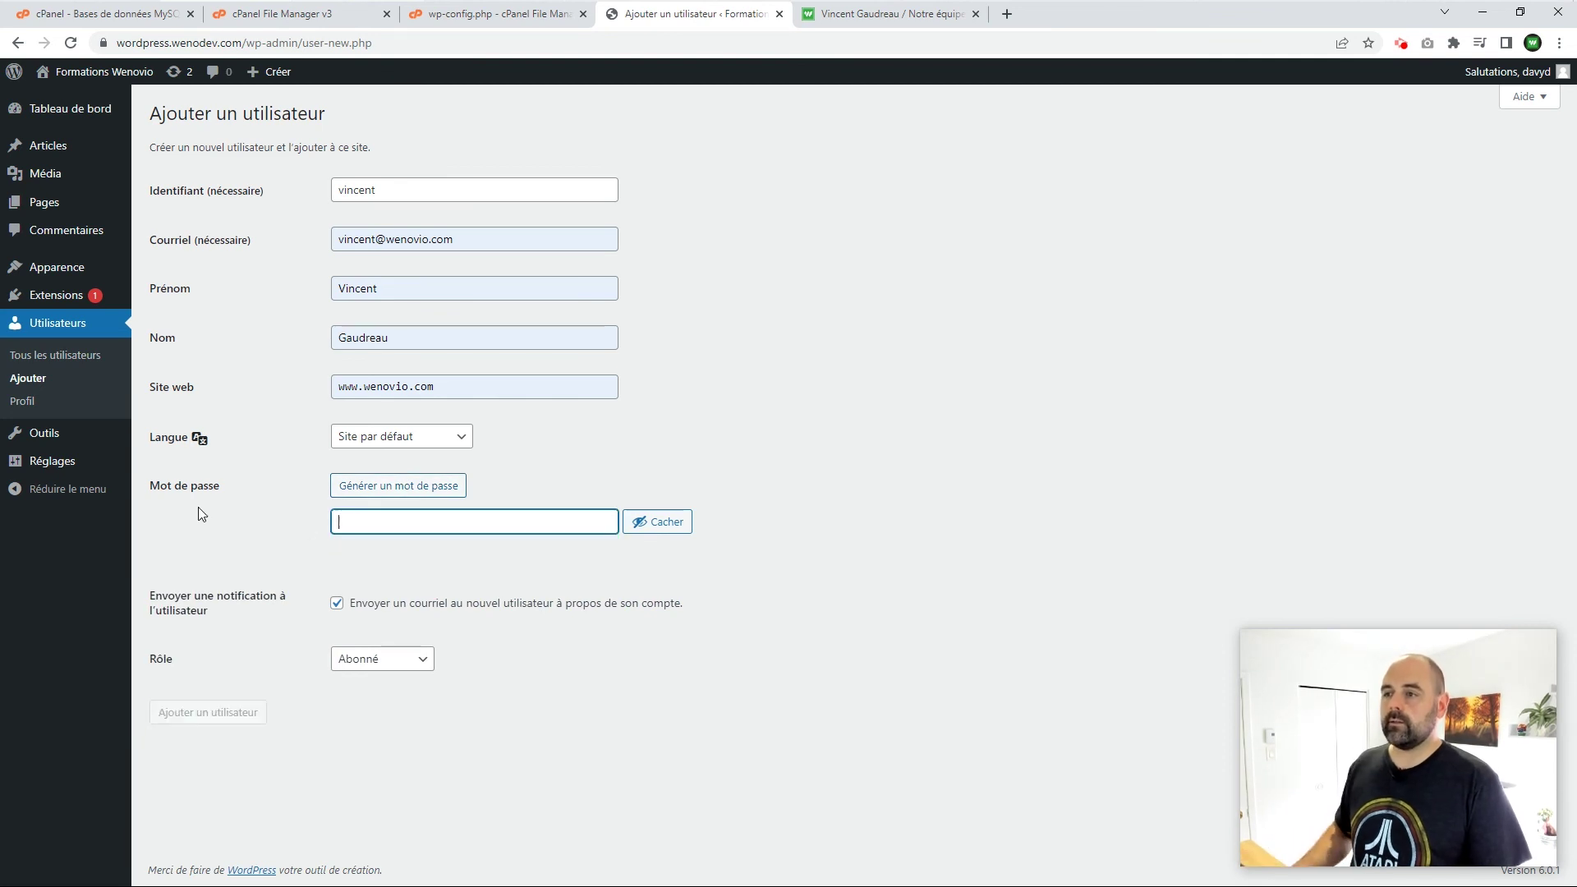
left_click(385, 490)
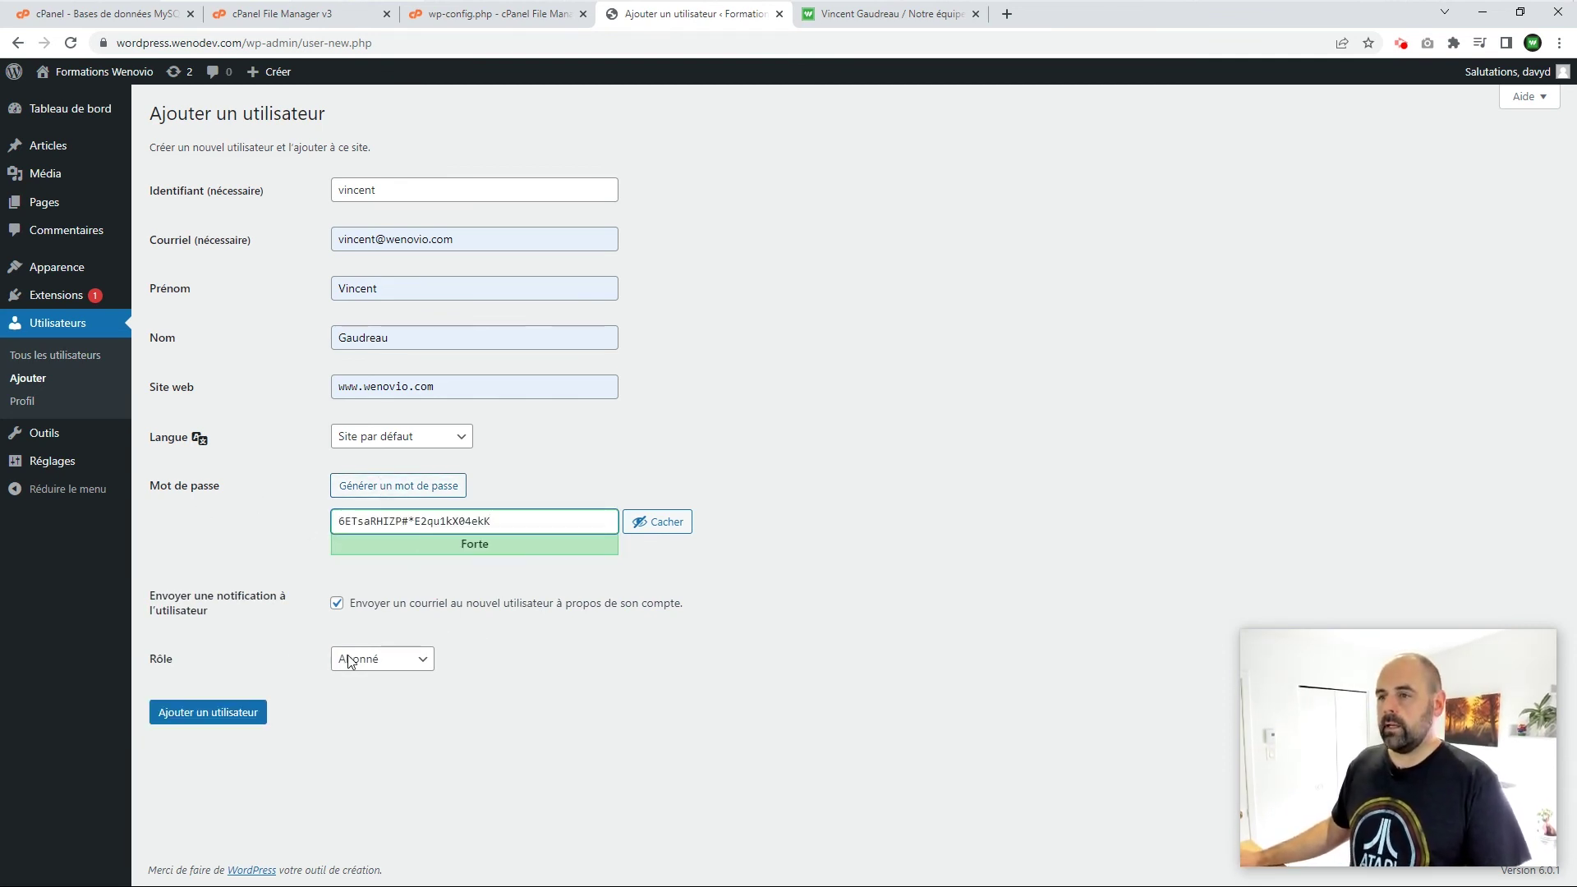
left_click(338, 603)
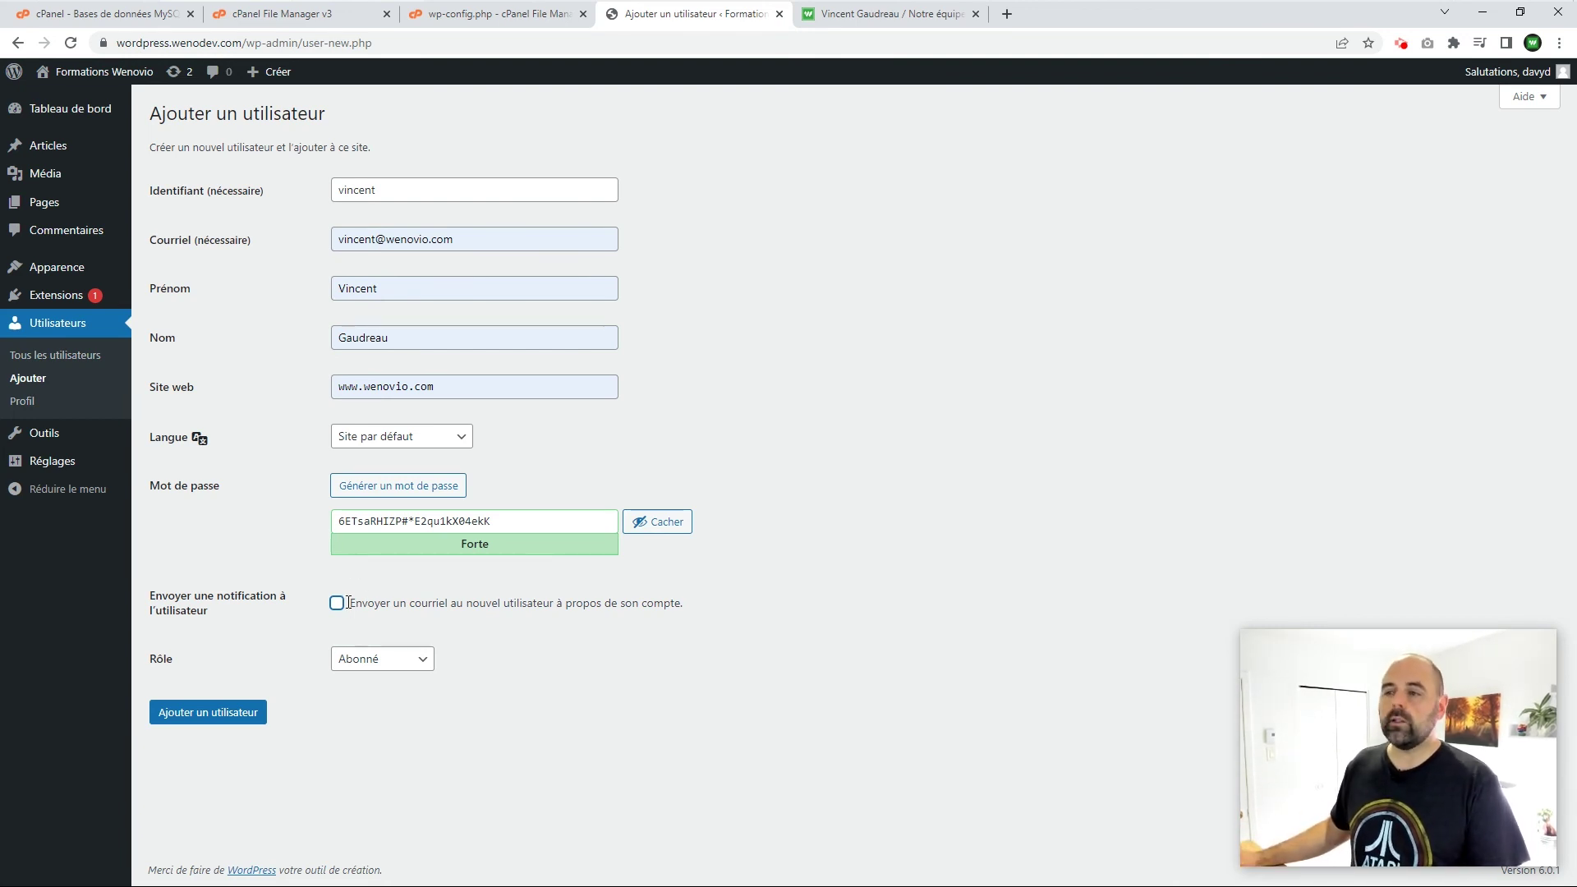
left_click(401, 664)
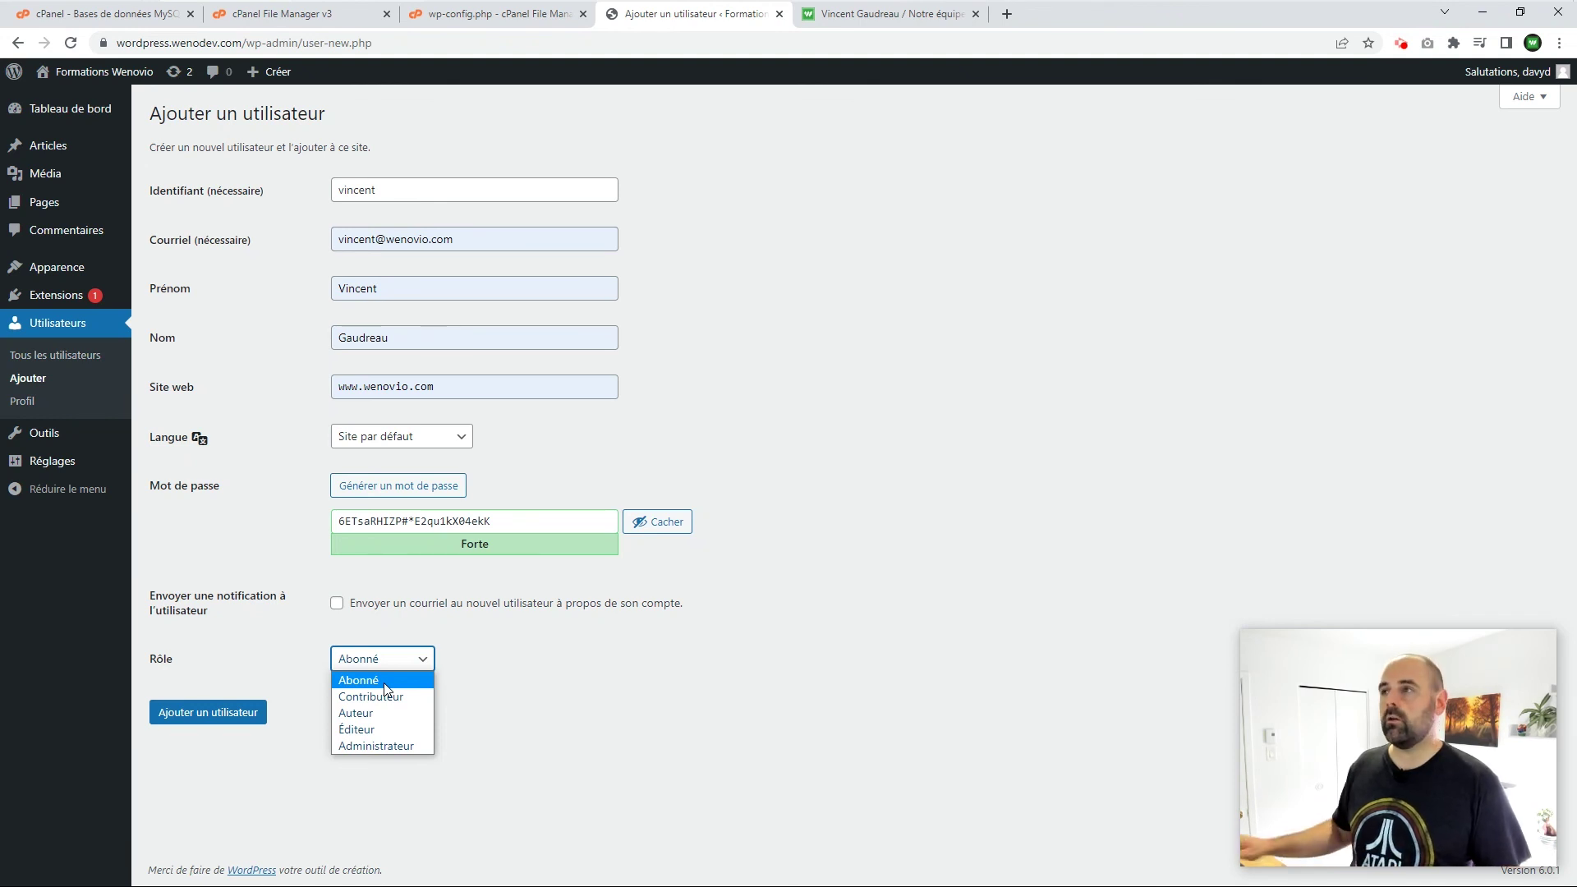
left_click(1033, 235)
Step: Load wordpress.org in a new browser tab
key("ctrl+t")
type("worpre")
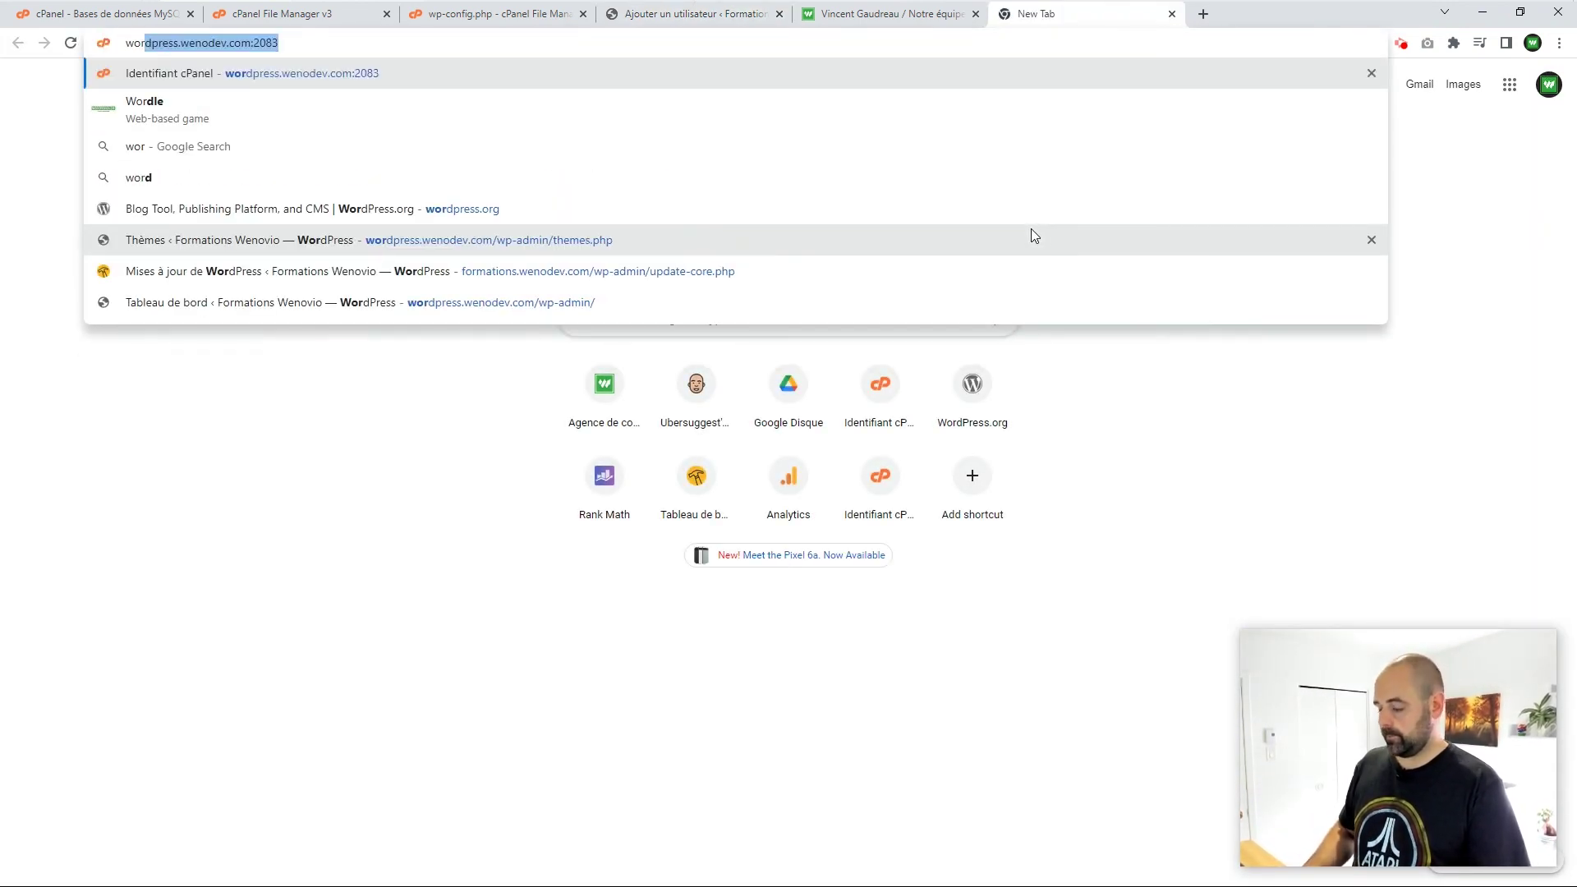
key("BackSpace")
key("BackSpace")
key("BackSpace")
type("press")
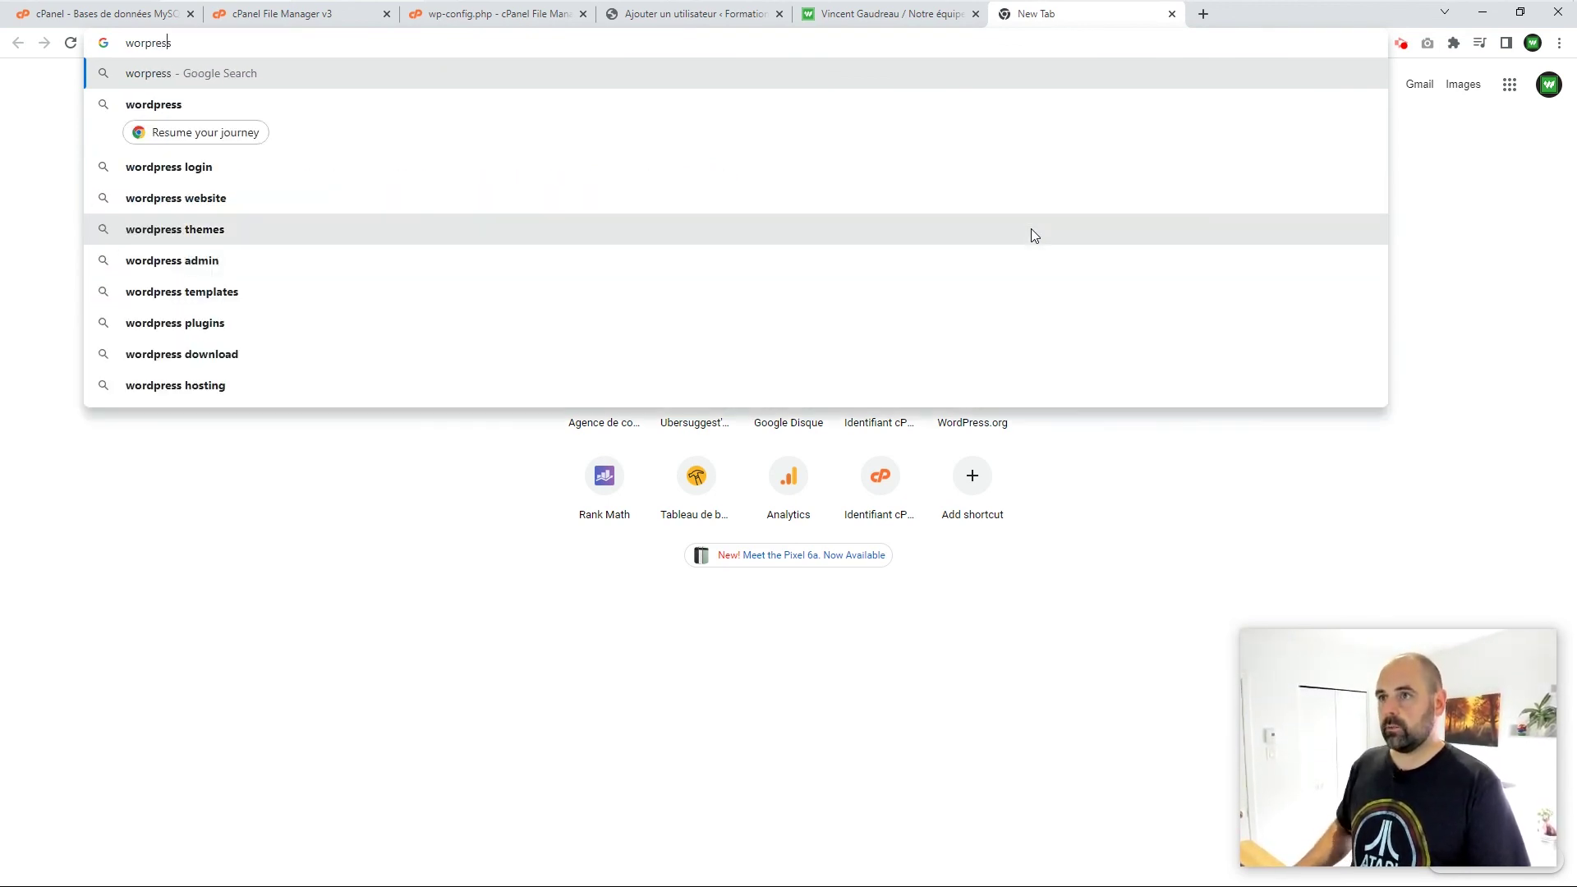
type("d")
key("End")
type(".org")
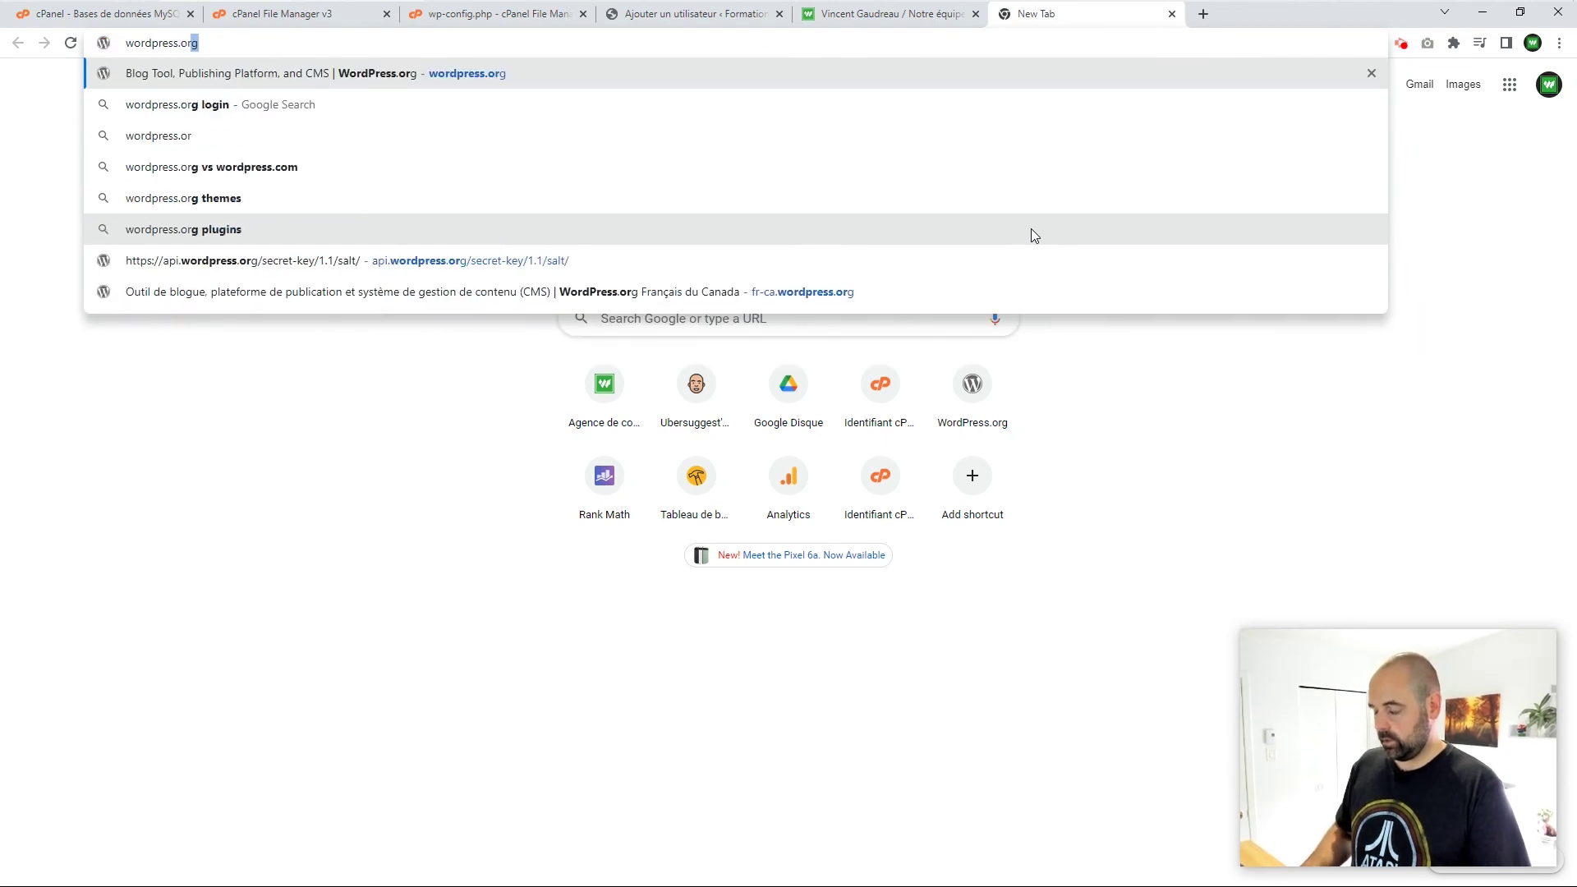
key("Return")
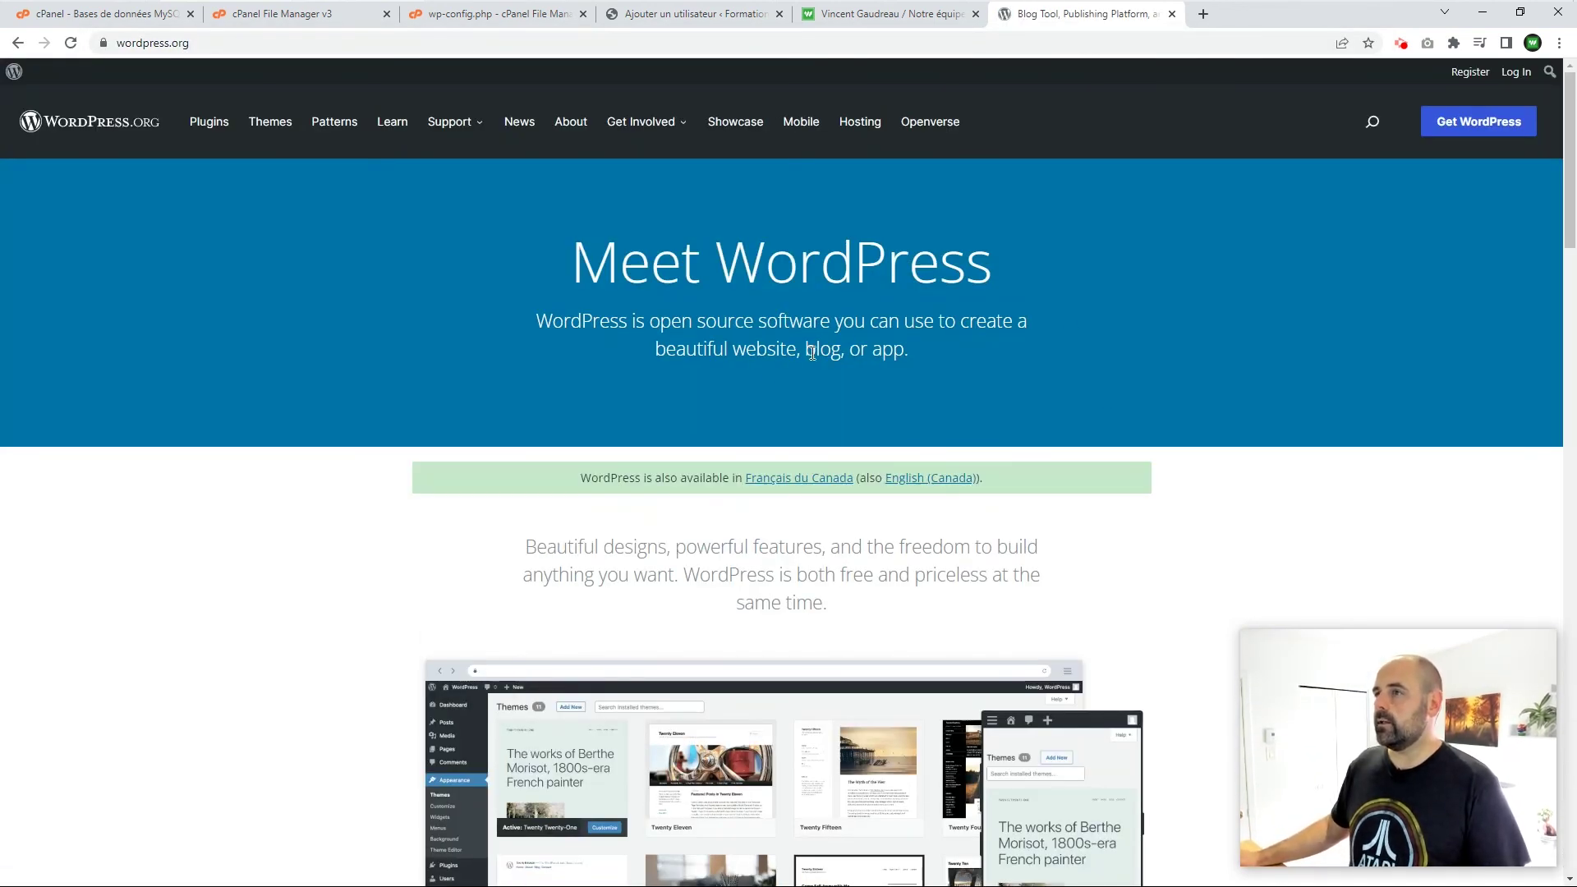
Step: Glance at the Français du Canada site, return, and go to Support > Documentation
left_click(806, 484)
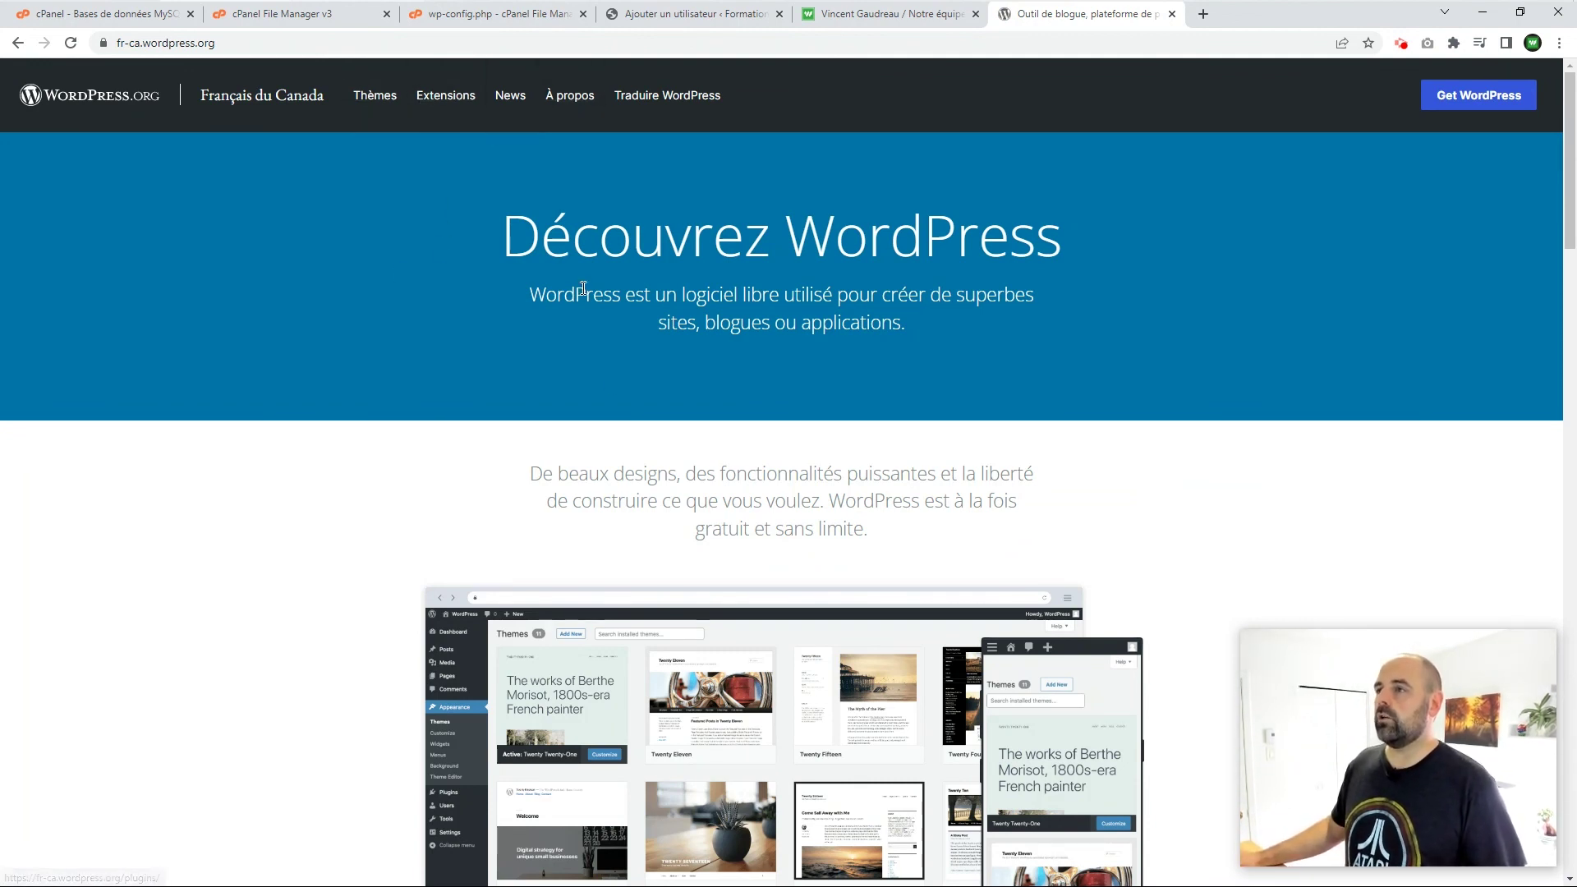
key("alt+Left")
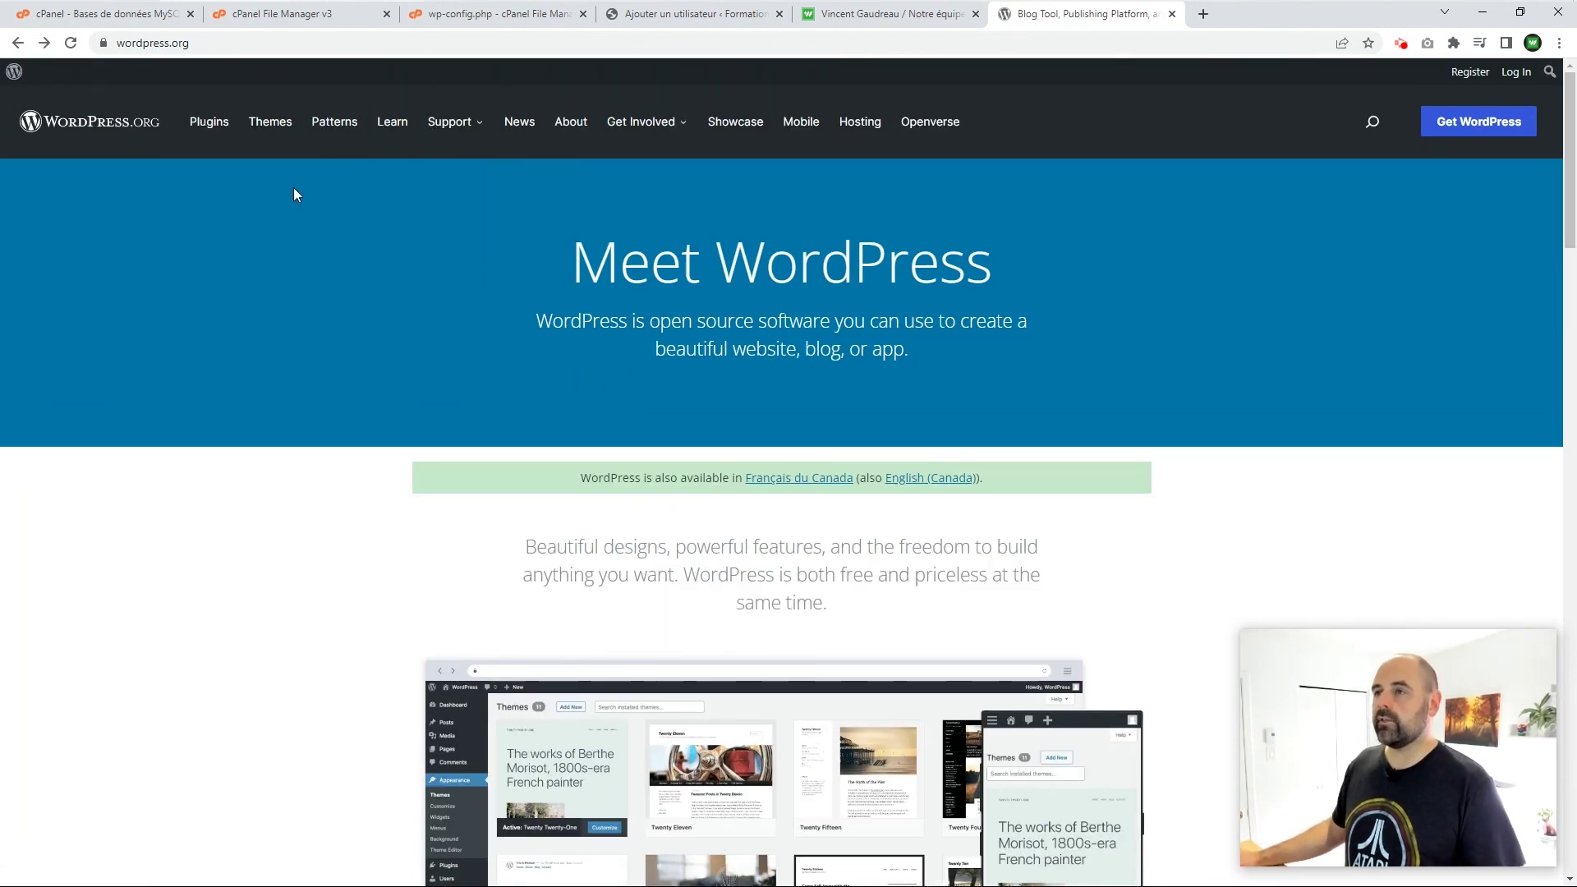
mouse_move(462, 135)
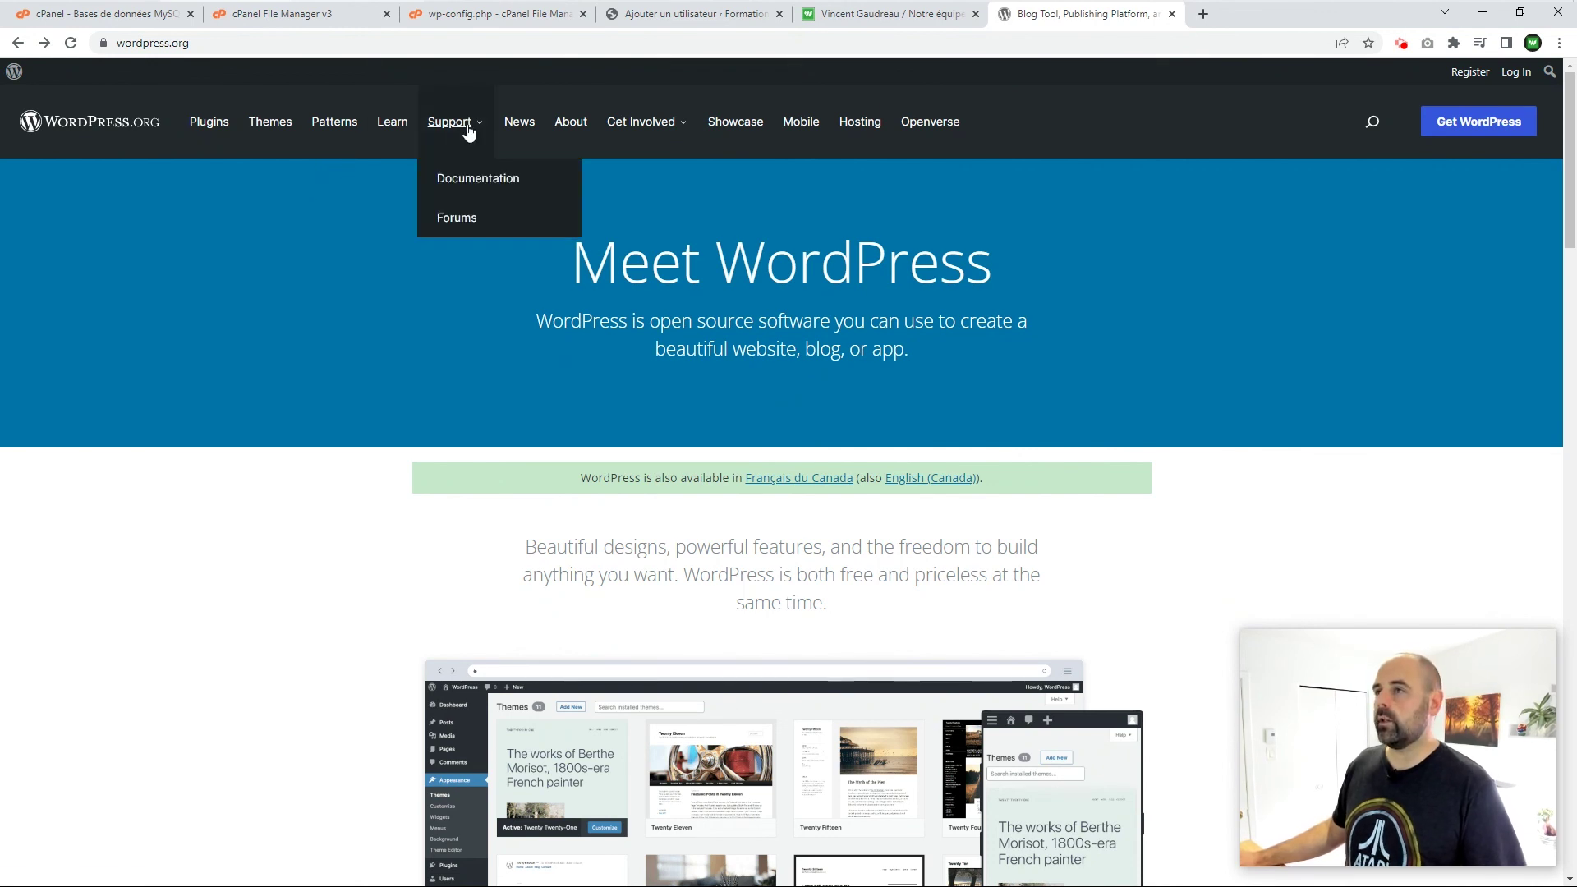
left_click(482, 189)
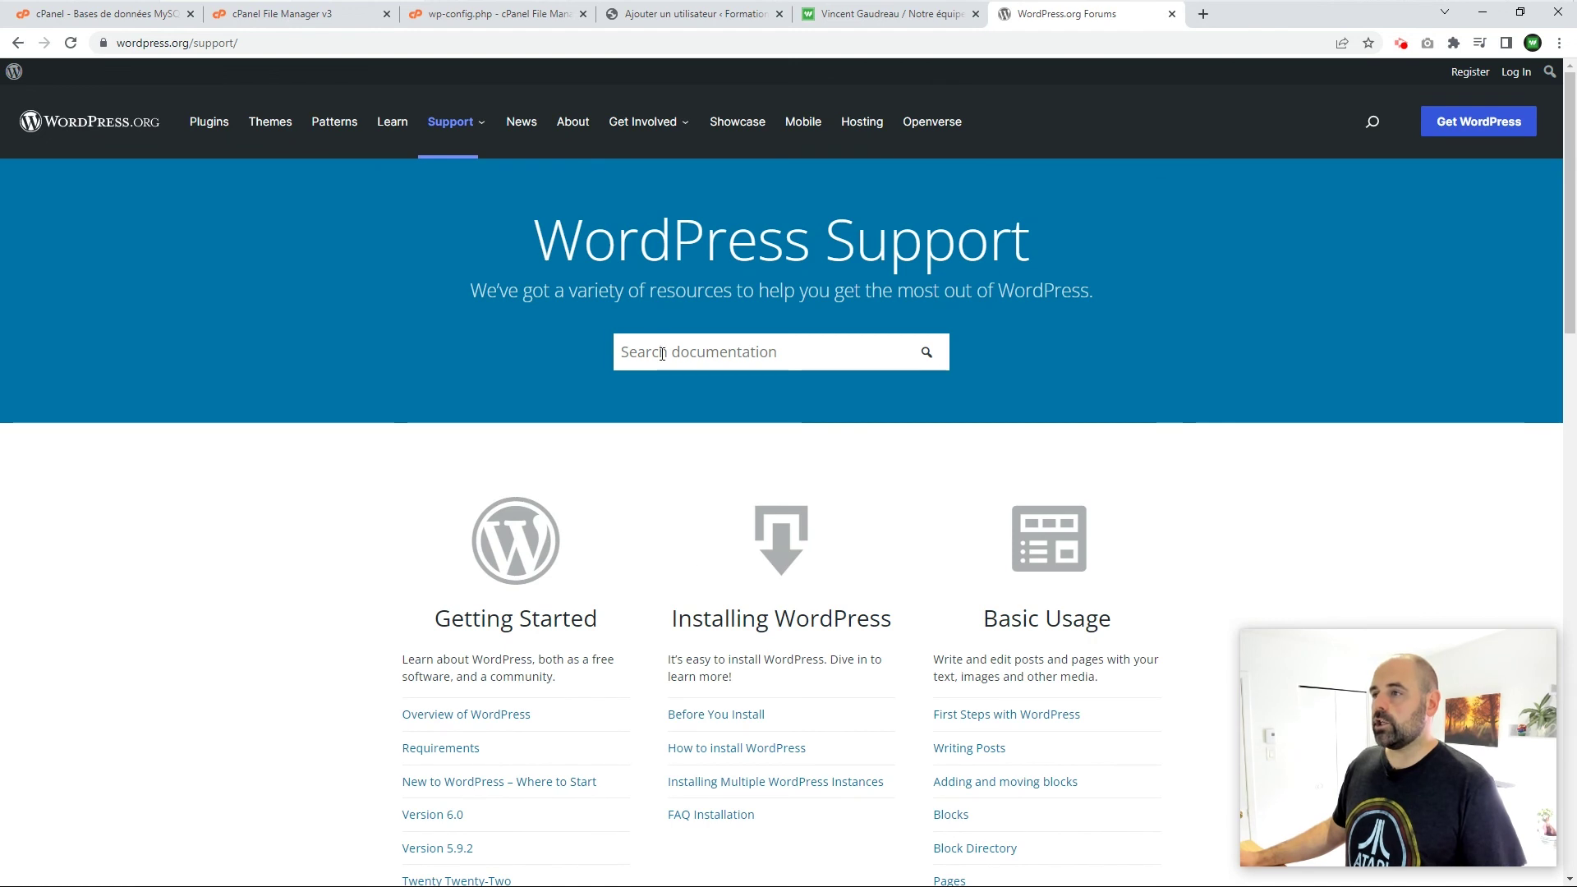
Step: Search the support documentation for 'roles' and open the Roles and Capabilities article
left_click(662, 353)
type("roles")
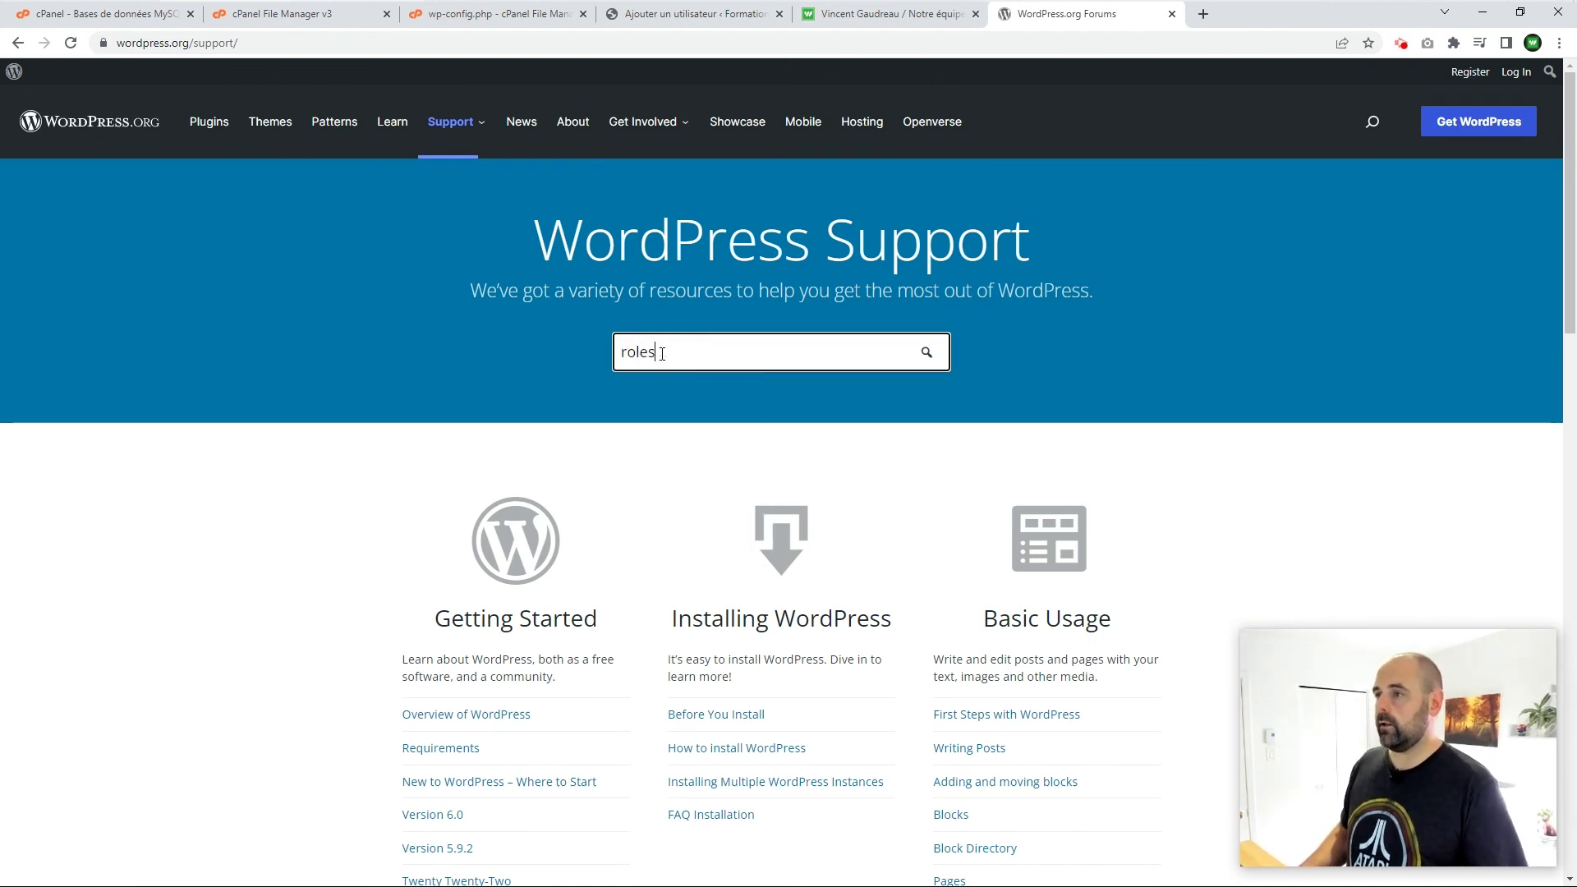
key("Return")
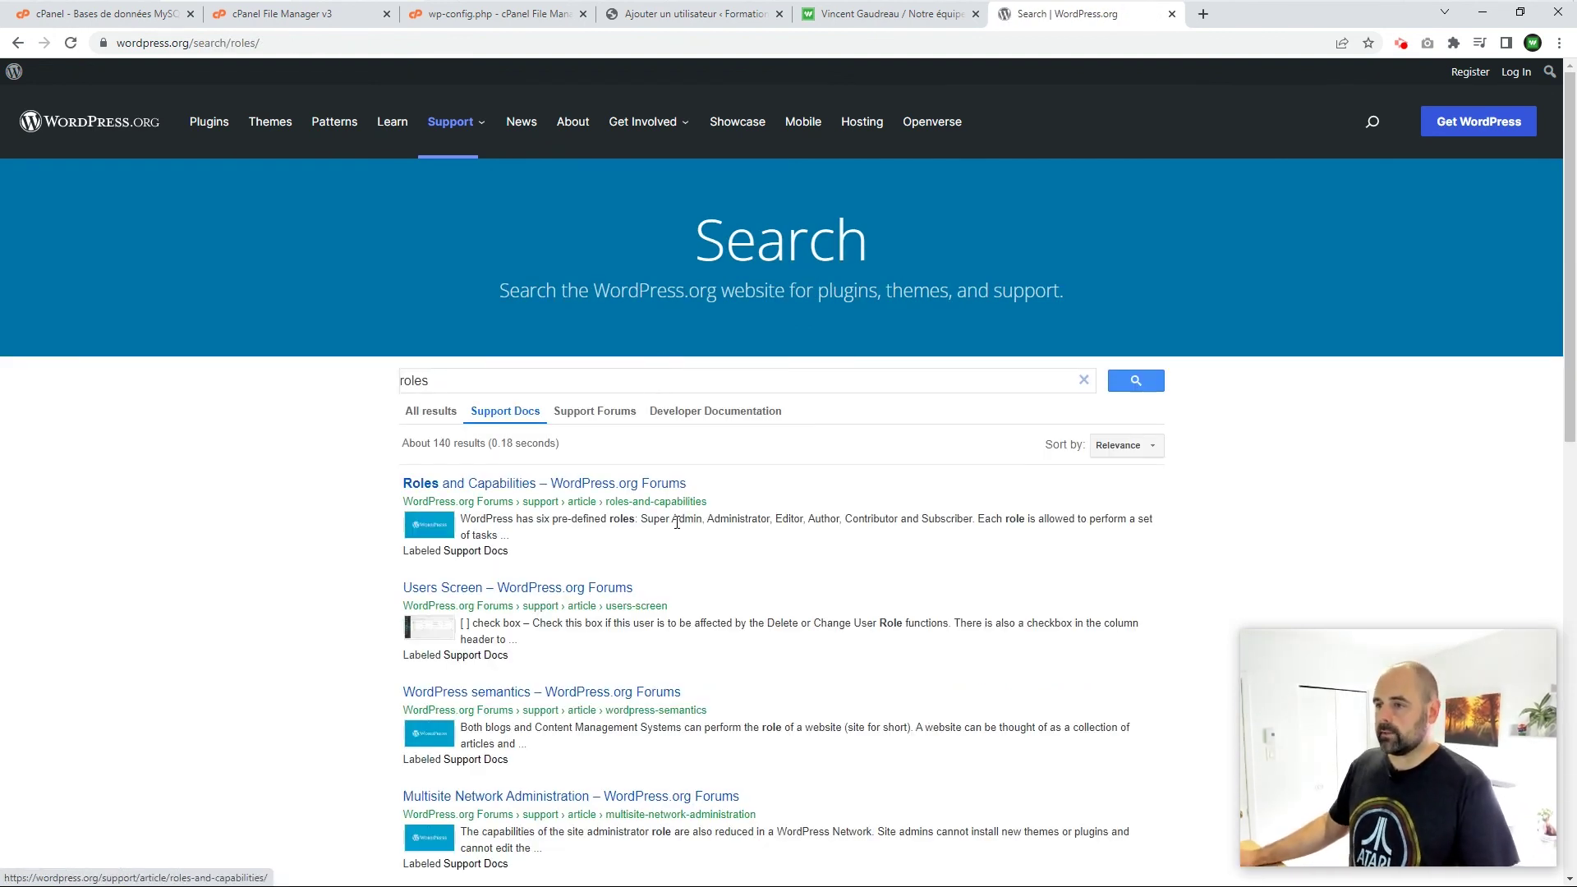
left_click(481, 490)
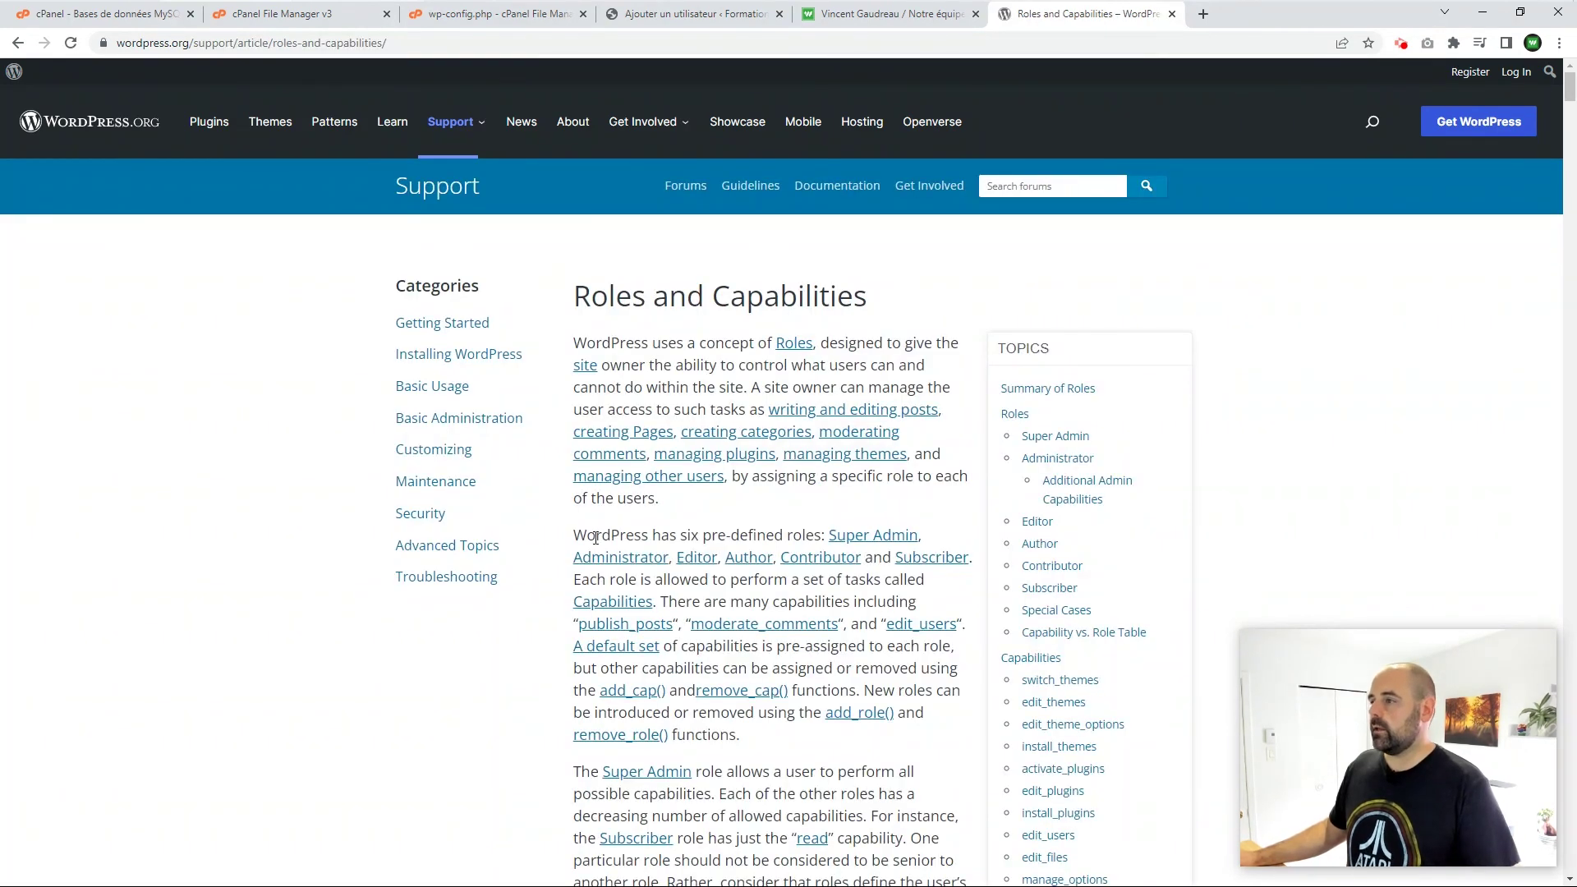
Step: Read the Editor role's capabilities, then return to the Ajouter un utilisateur form
scroll(954, 547, "down", 9)
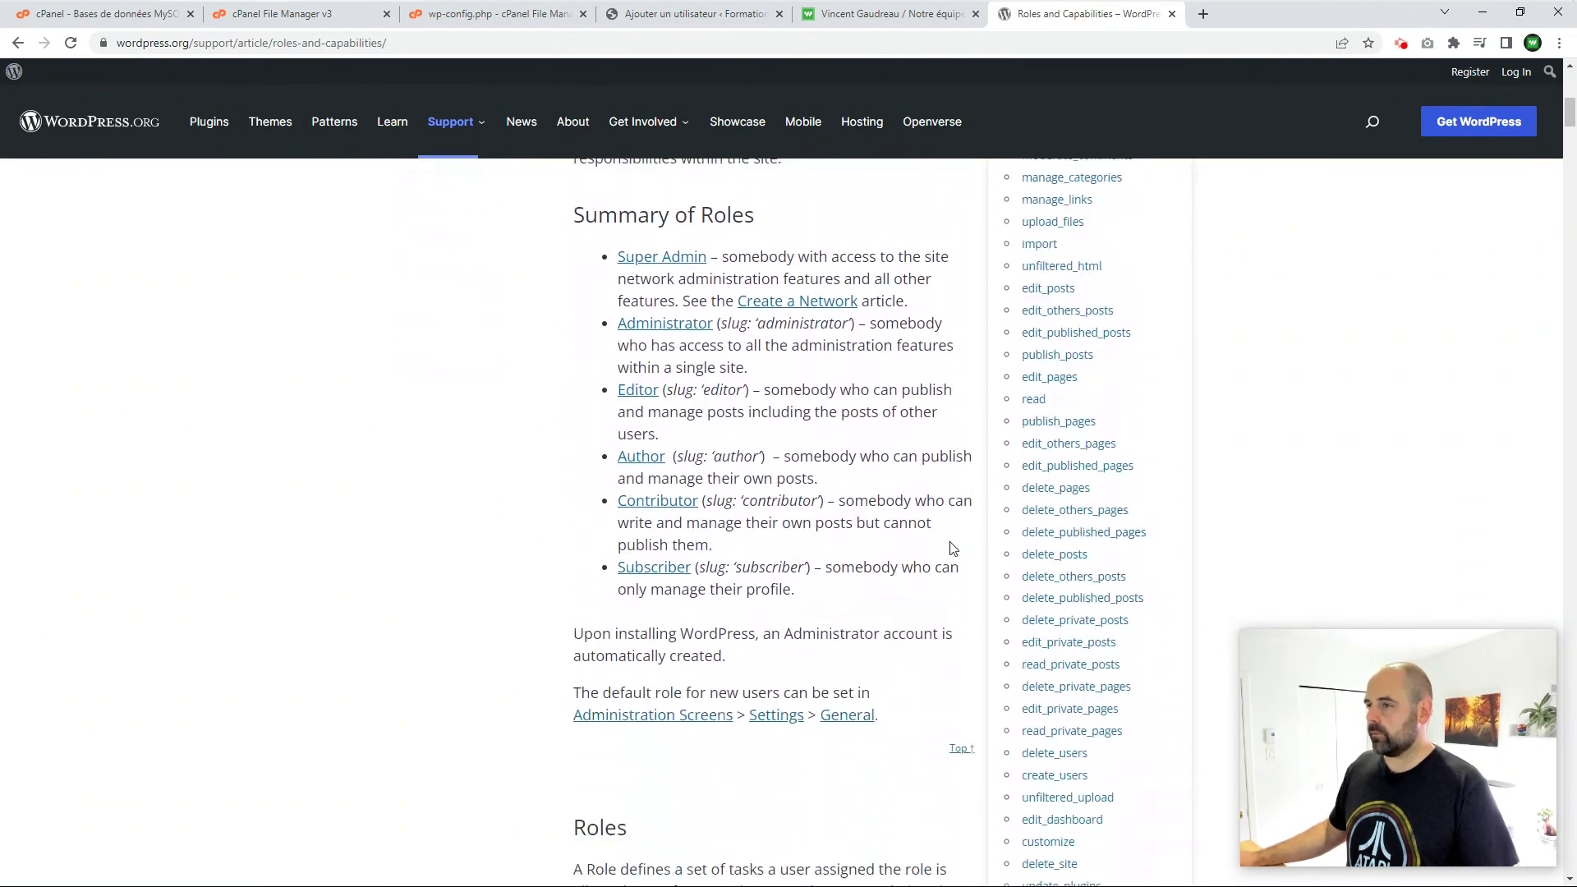
left_click_drag(579, 218, 666, 222)
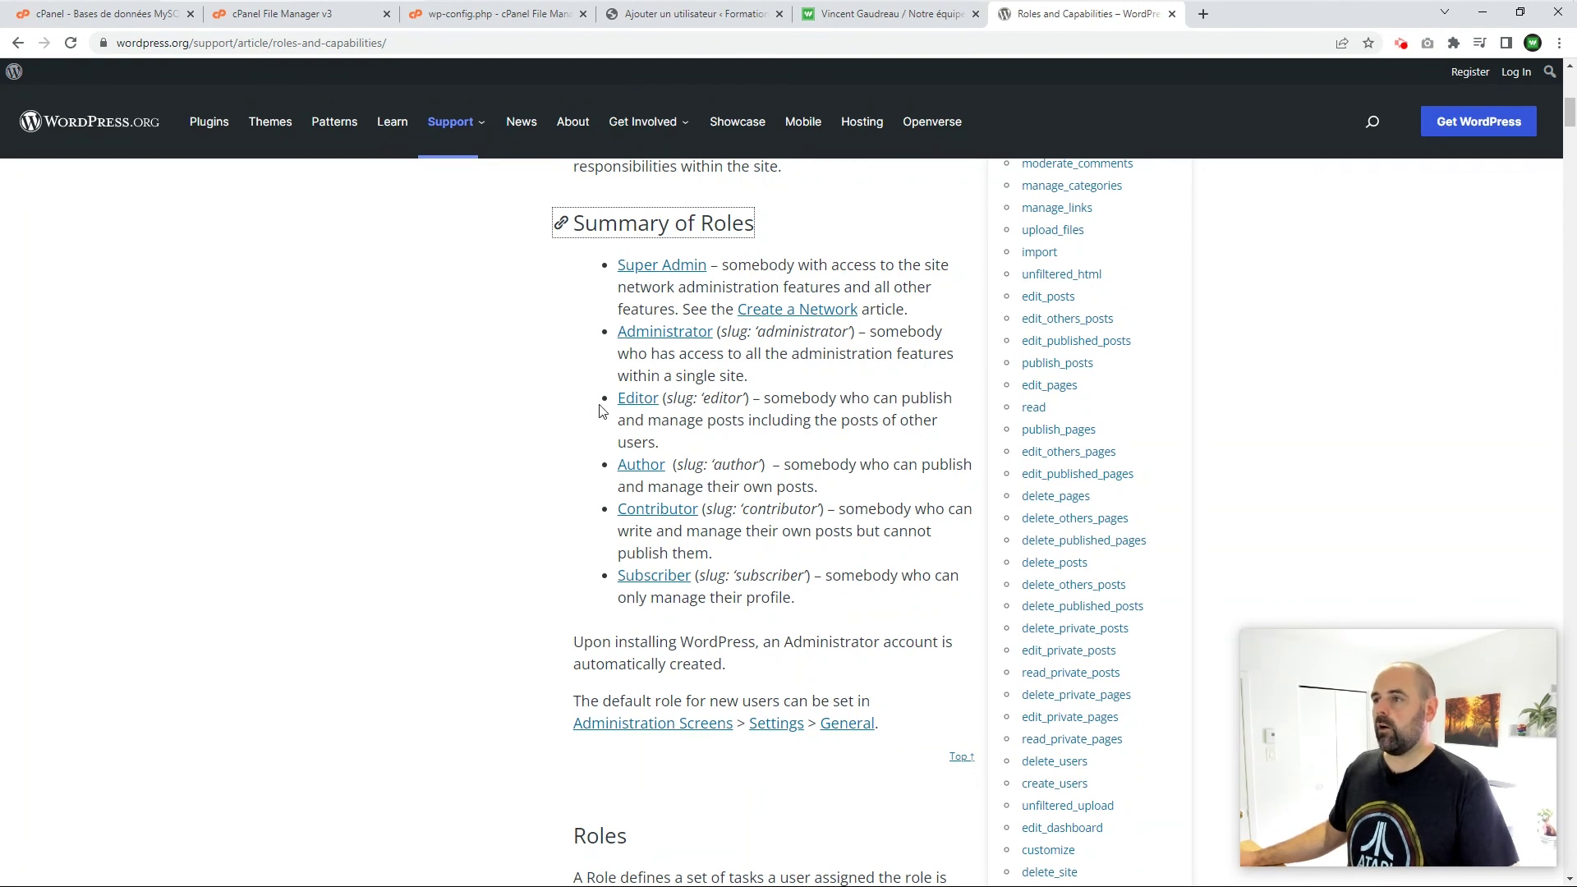
left_click(643, 405)
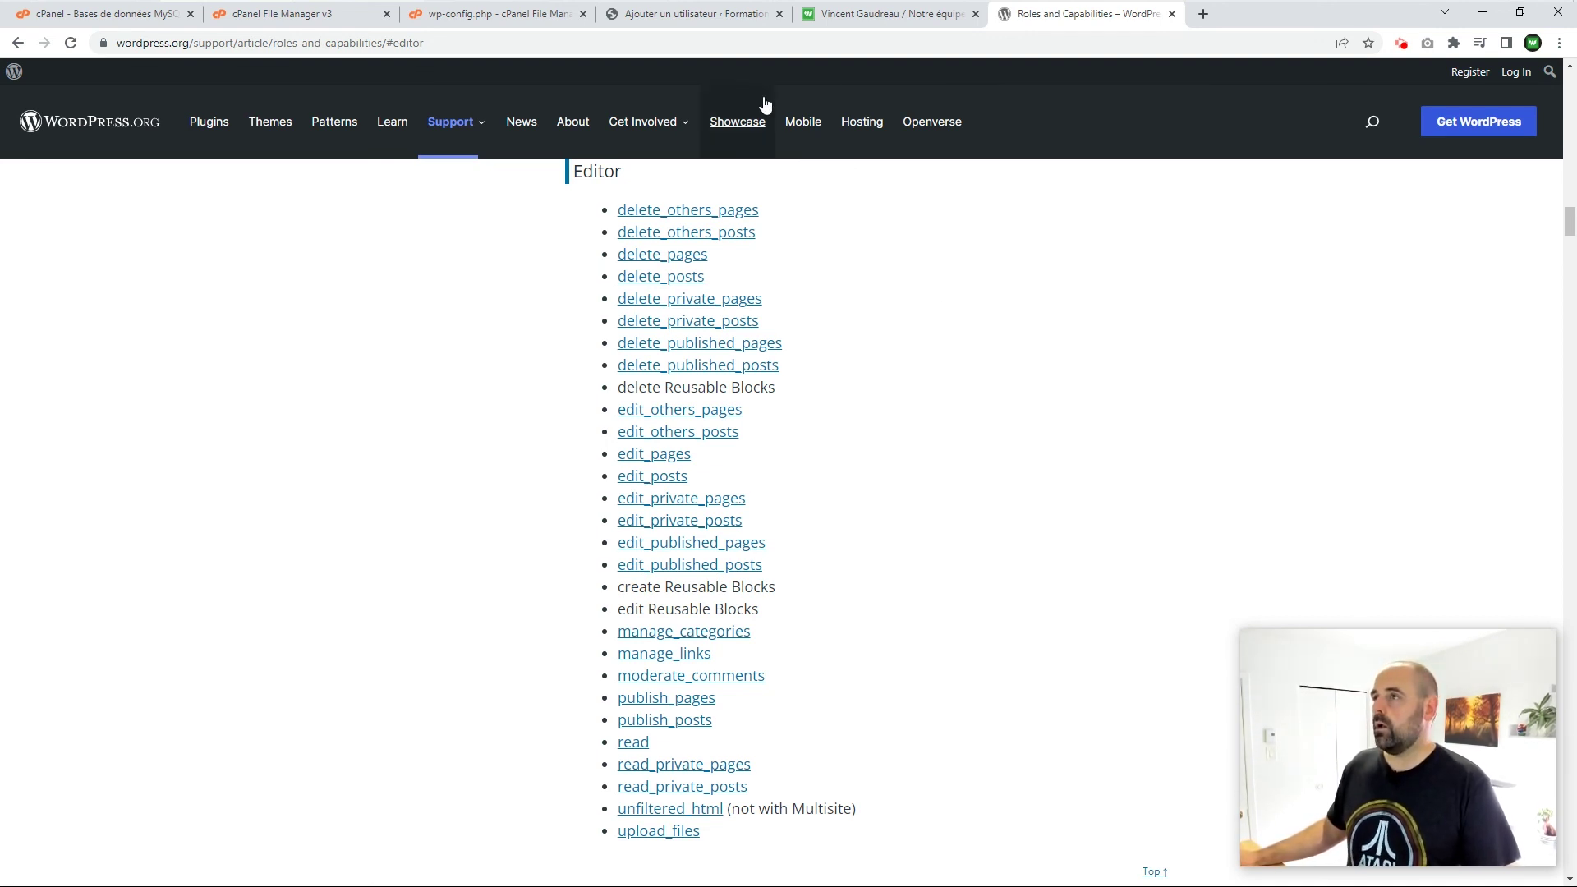
left_click(687, 23)
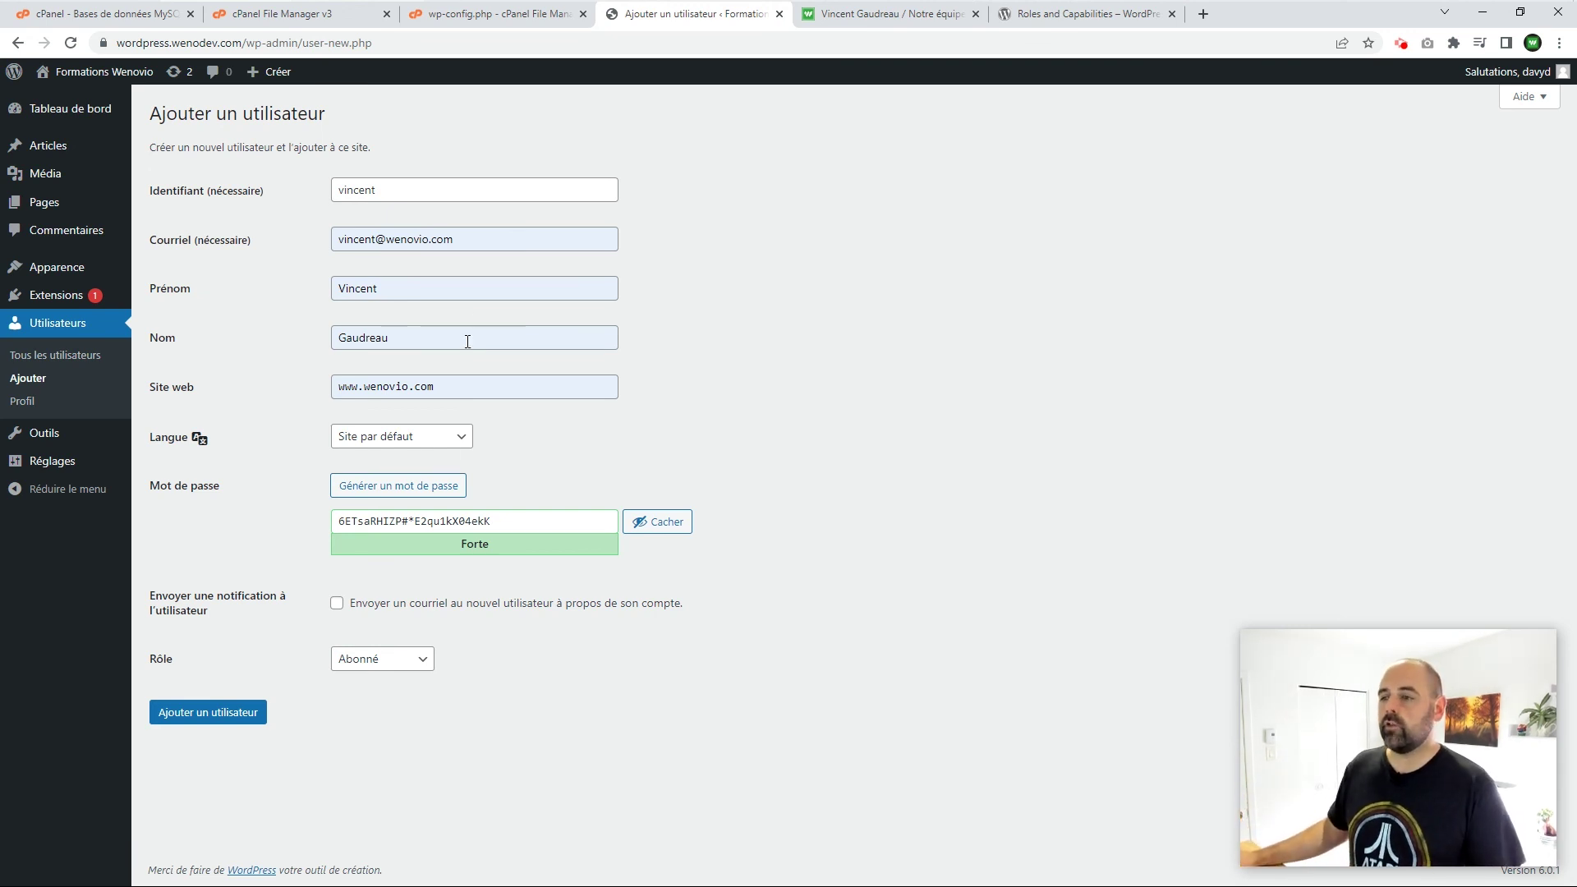
Step: Set the new user's role to Administrateur and create the account
left_click(376, 659)
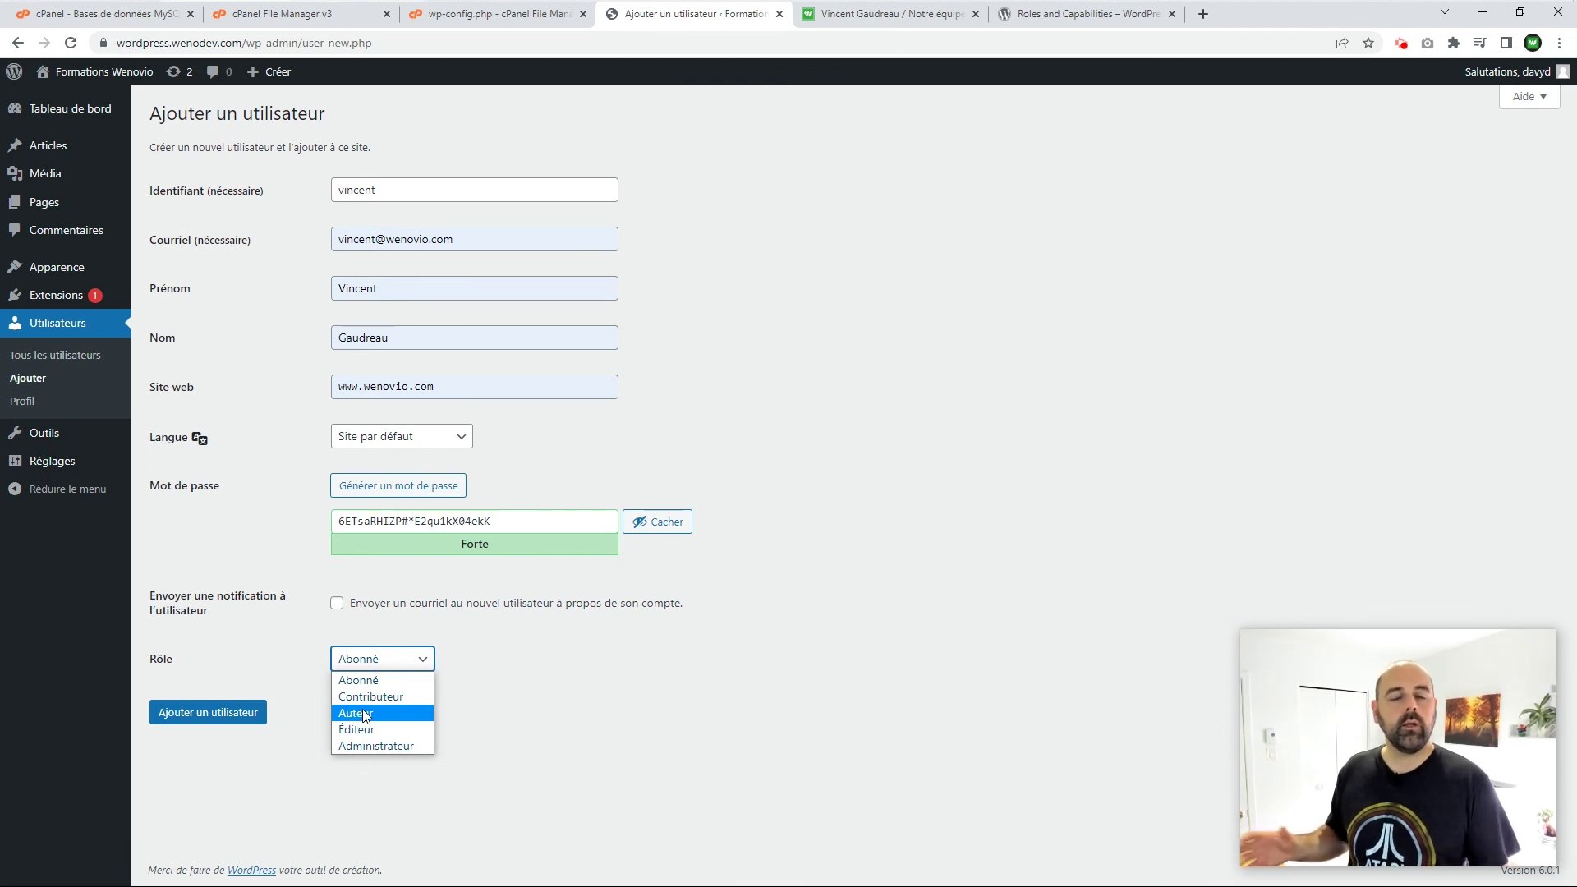
left_click(727, 722)
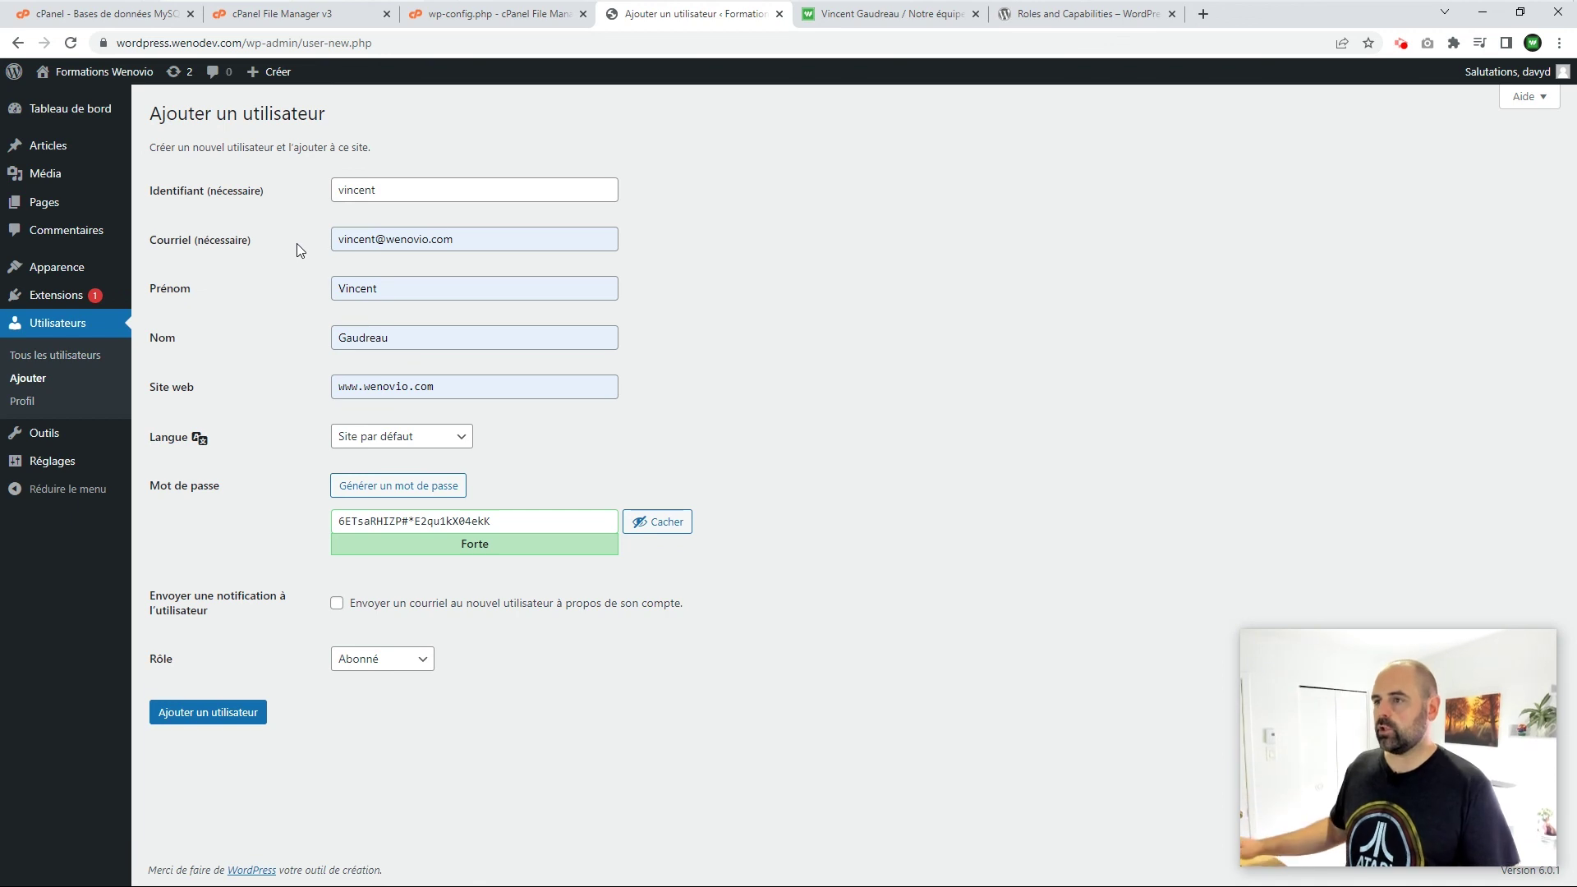
left_click(382, 658)
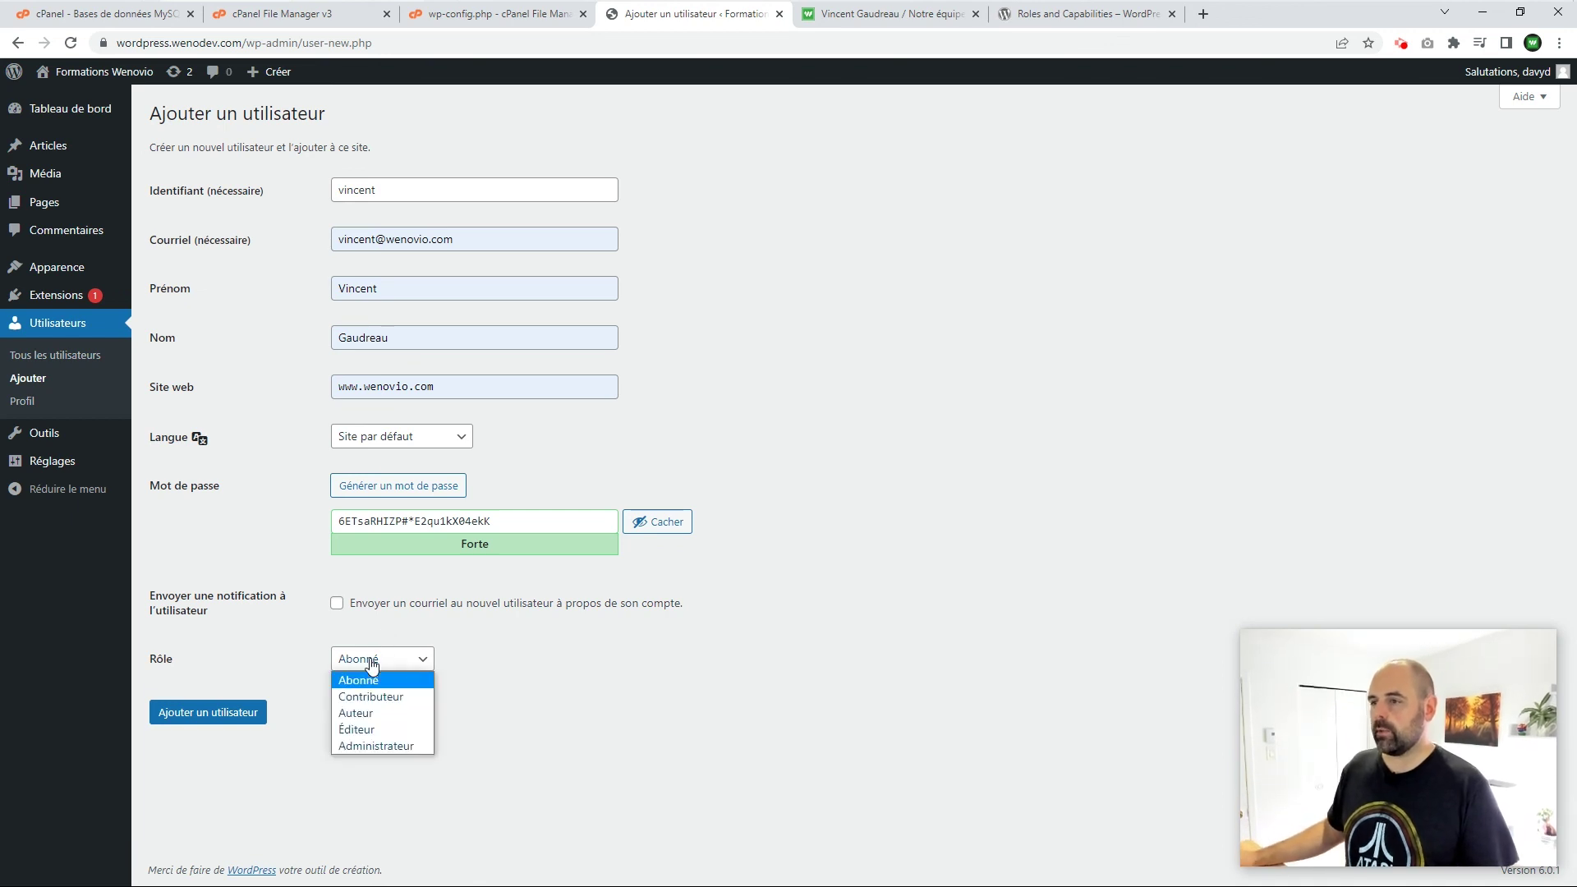
left_click(362, 746)
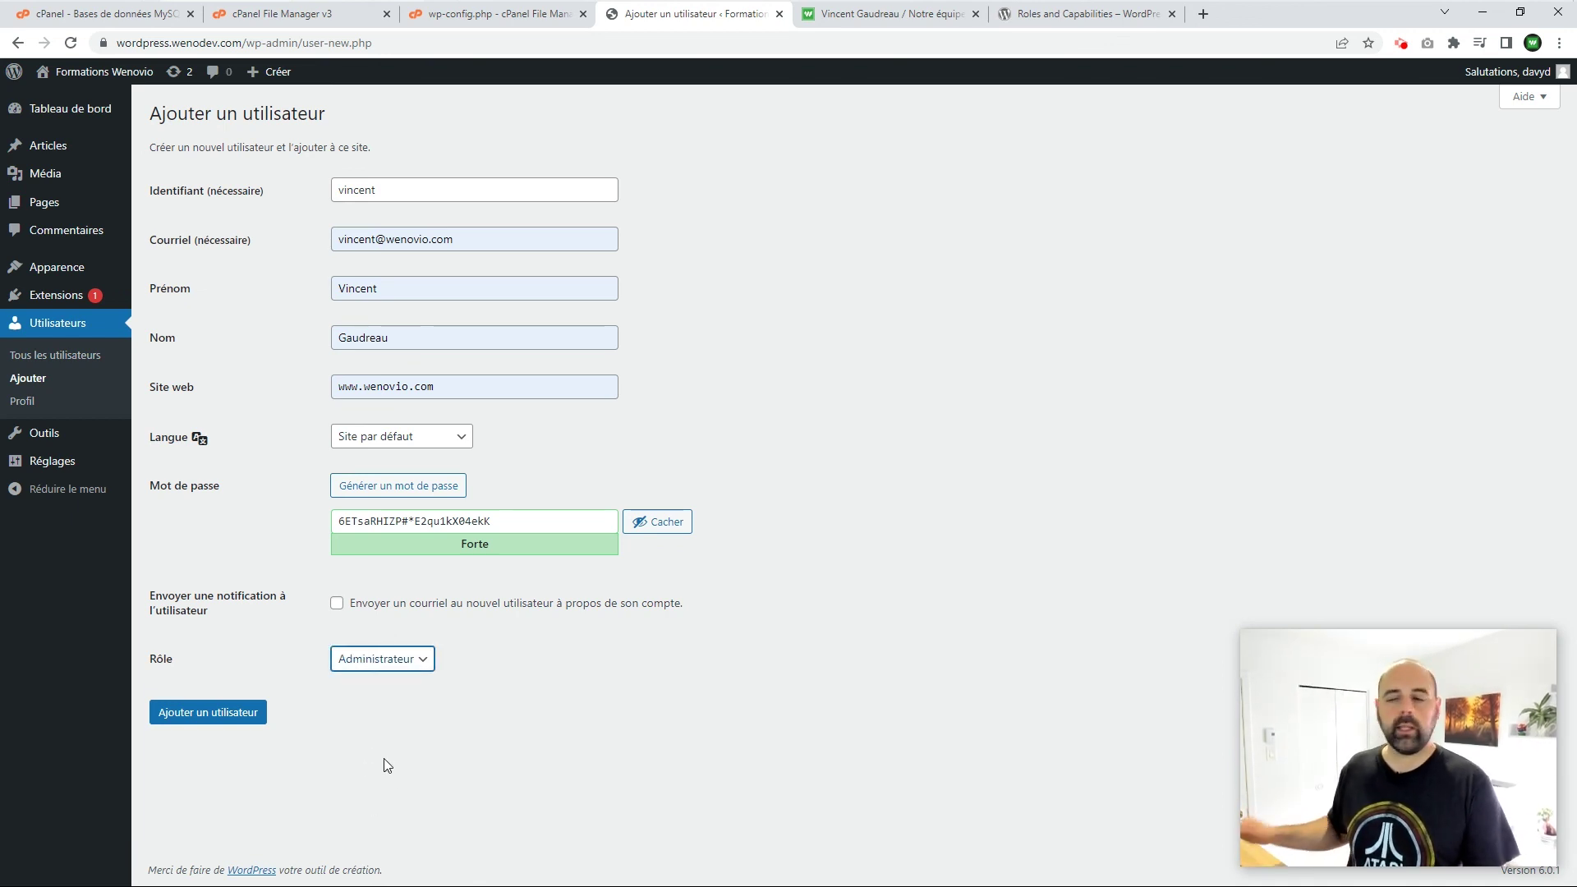
left_click(204, 712)
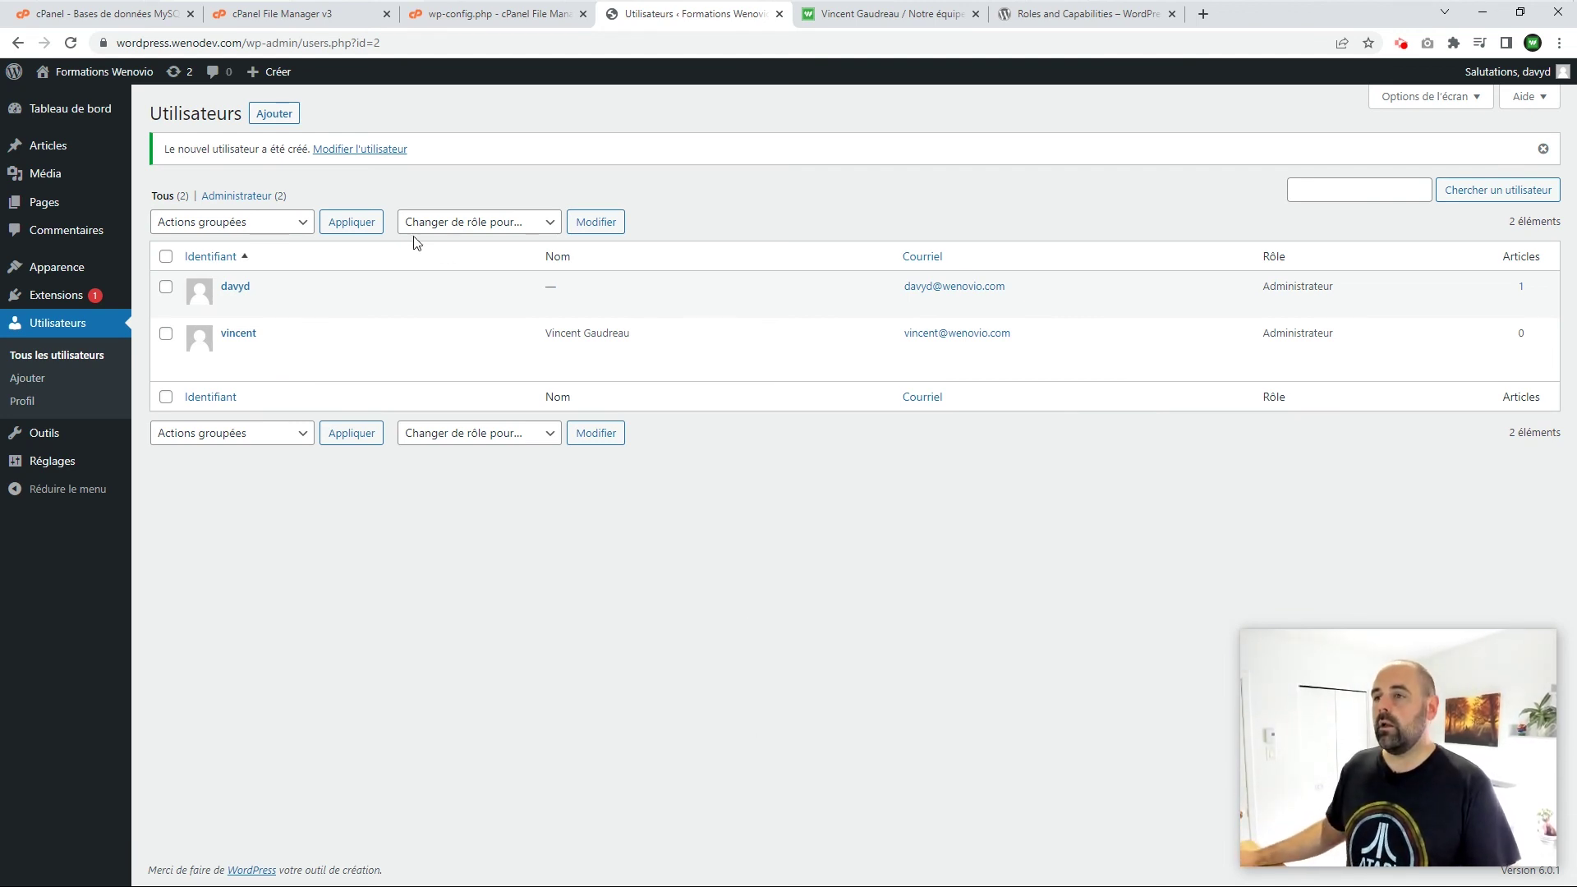
Step: Generate a new strong password on the new administrator's profile and update the user
left_click(232, 335)
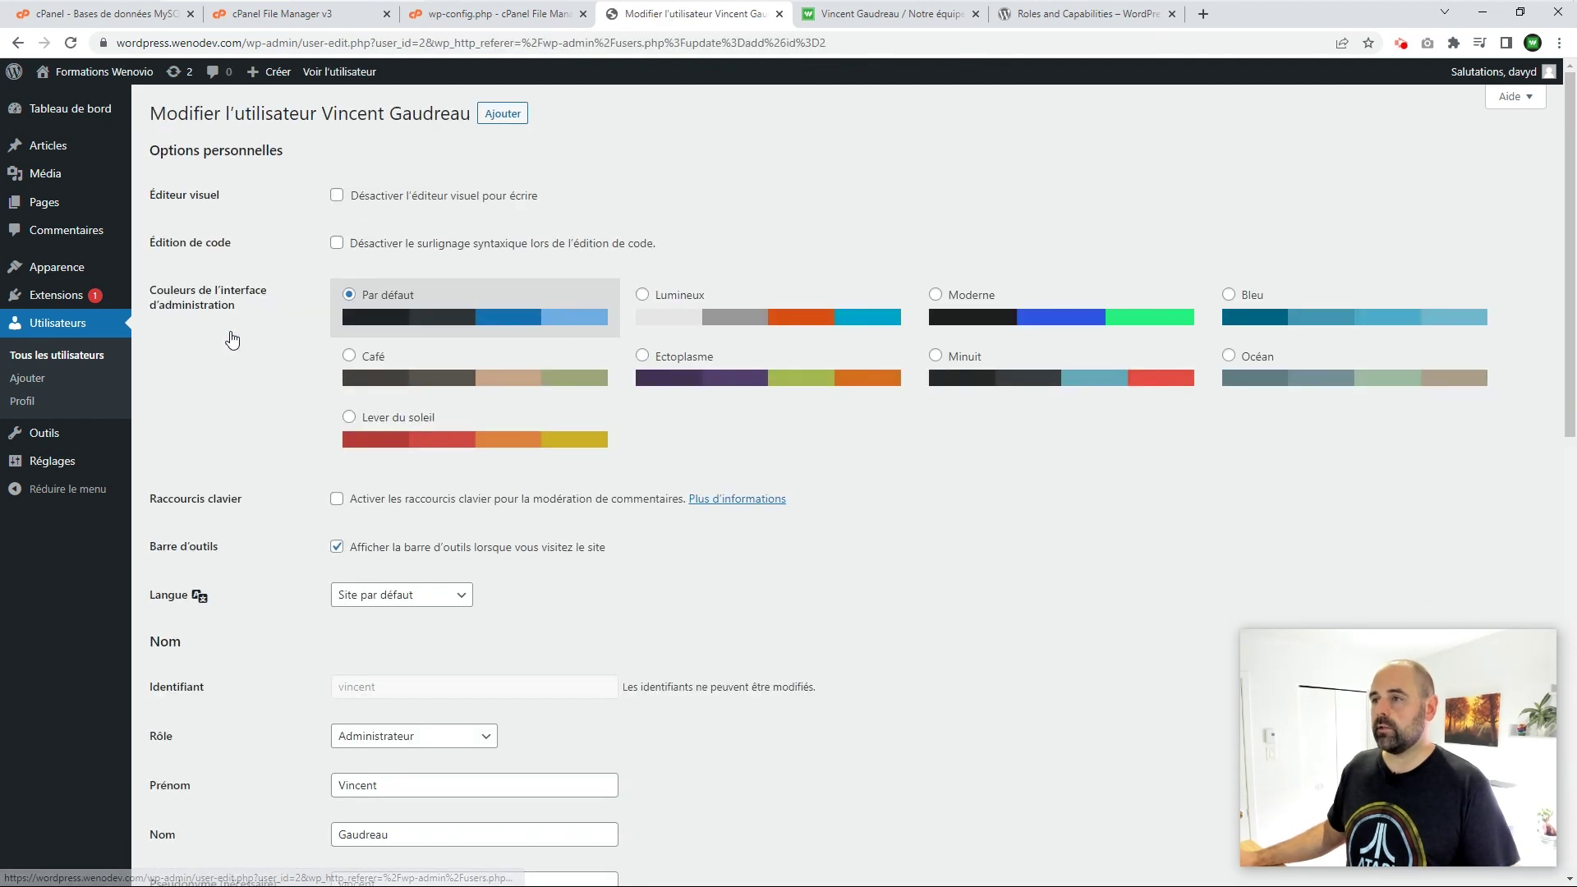
scroll(908, 555, "down", 14)
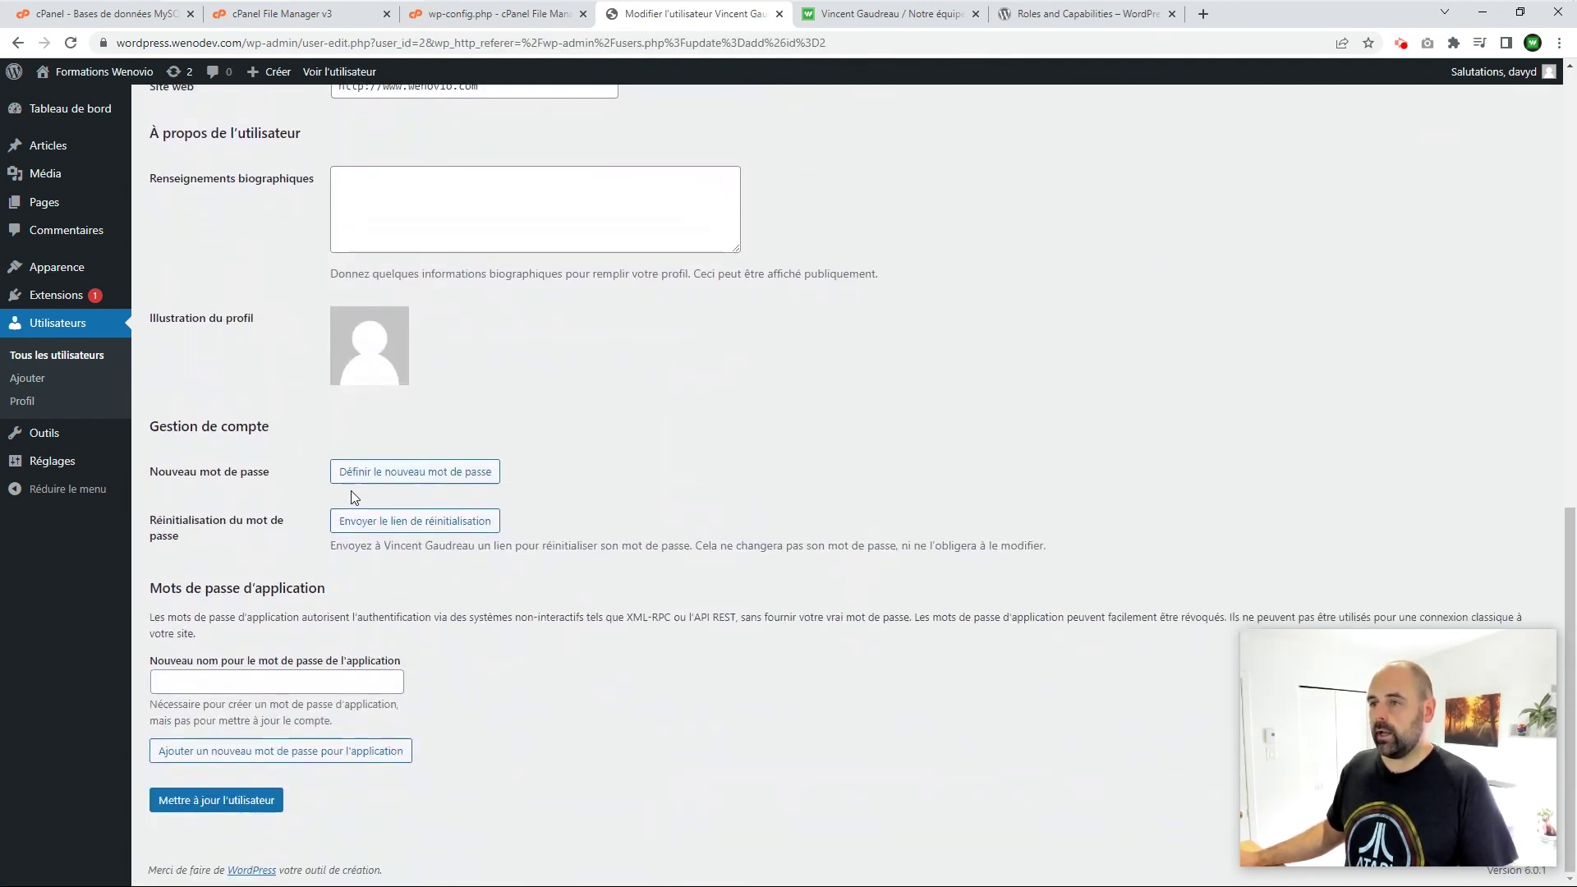
left_click(431, 480)
scroll(433, 491, "down", 1)
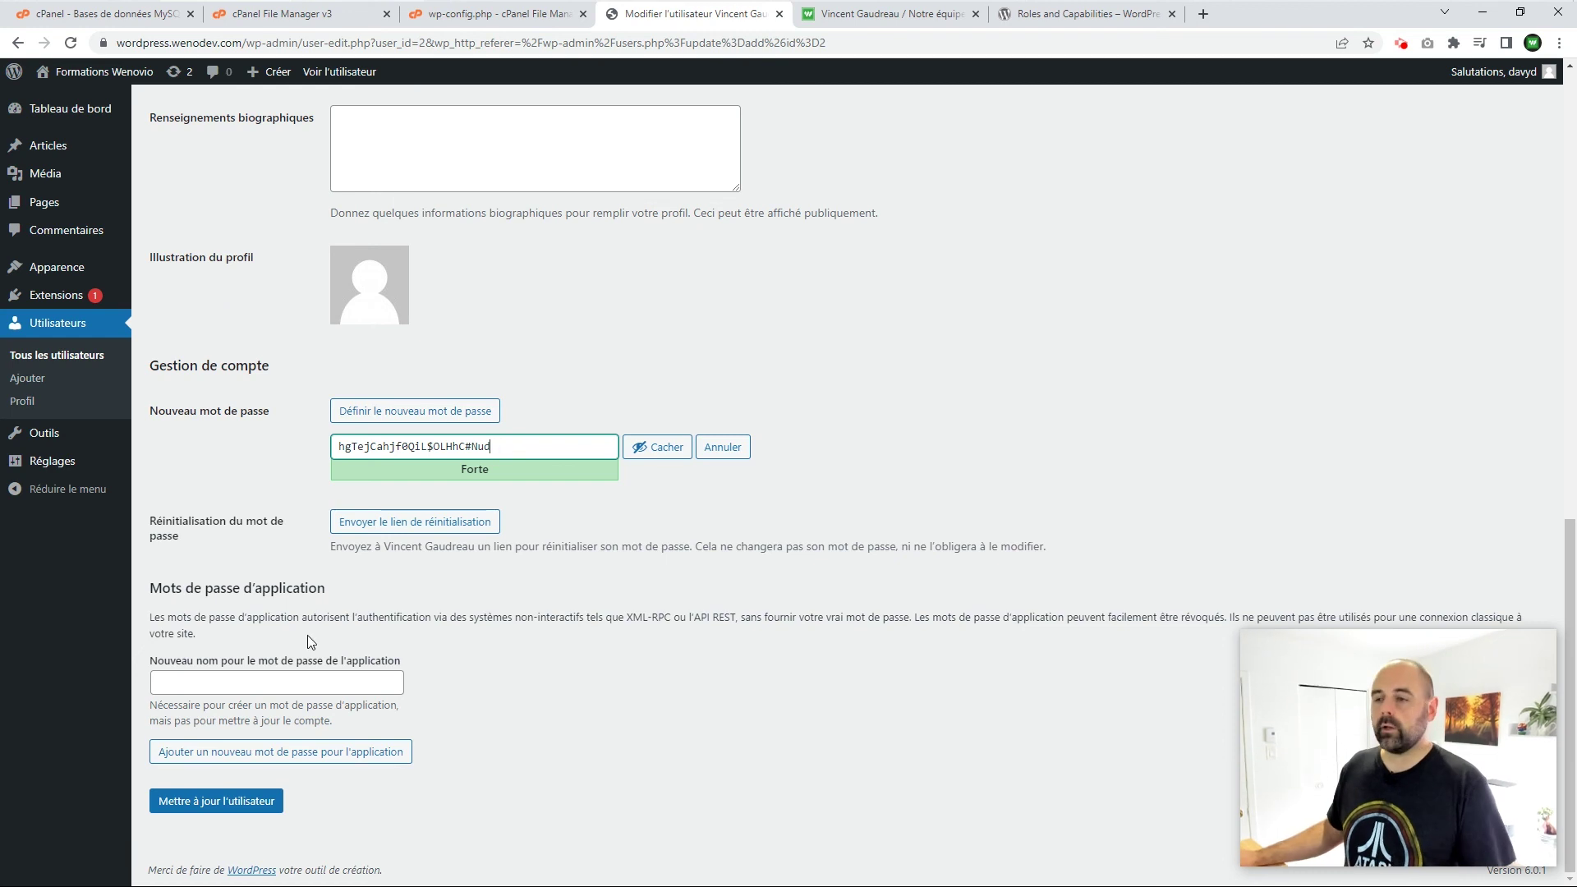
left_click(198, 809)
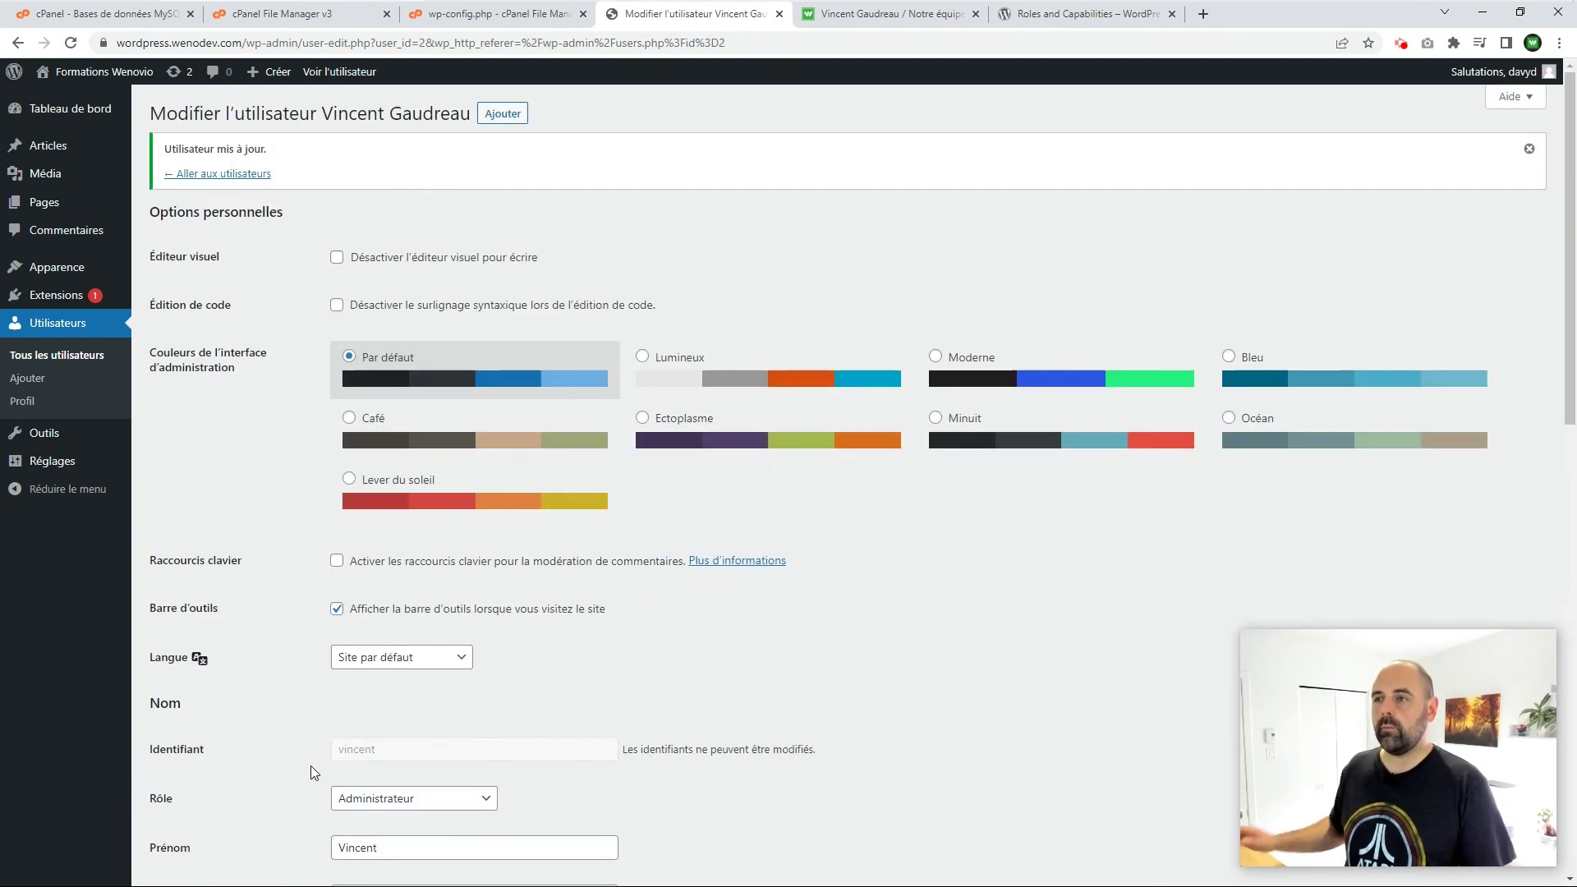